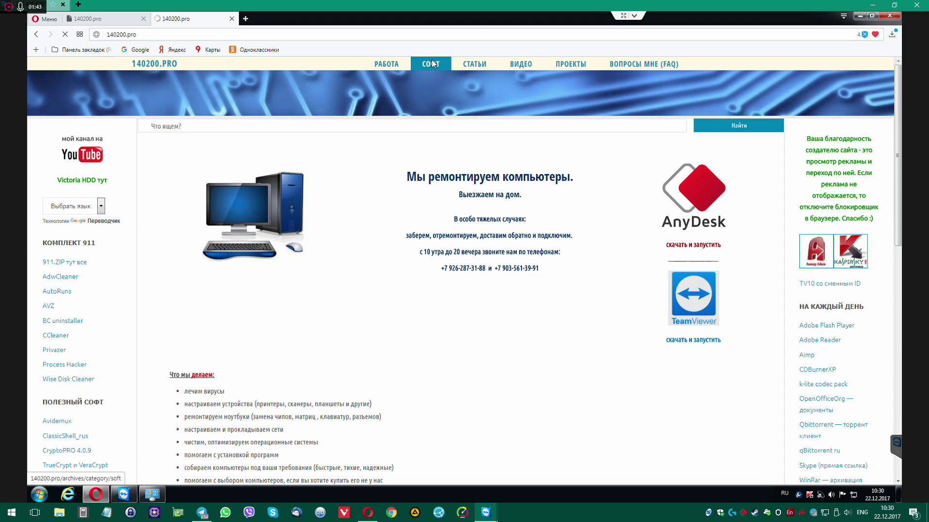
Browse the СОФТ articles on 140200.pro, then search the site for 'siv'
left_click(432, 63)
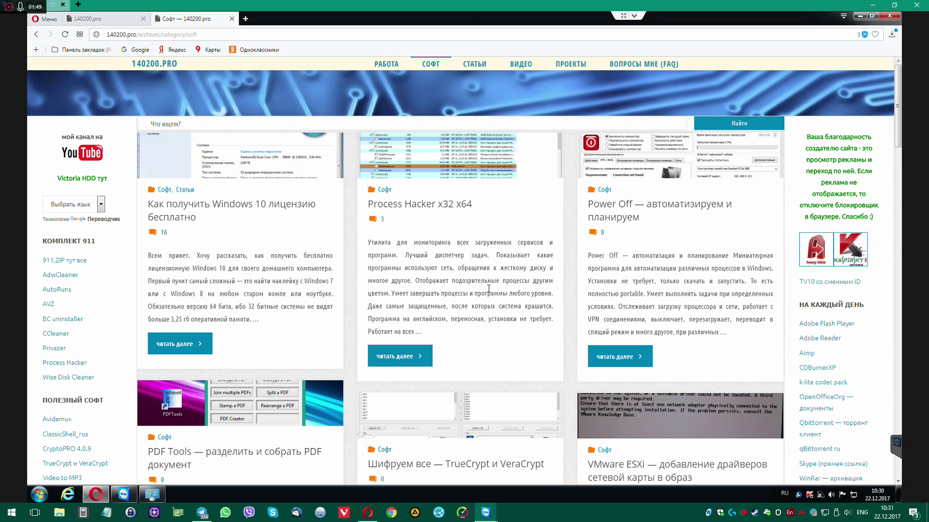
scroll(489, 288, "down", 2)
scroll(489, 292, "down", 2)
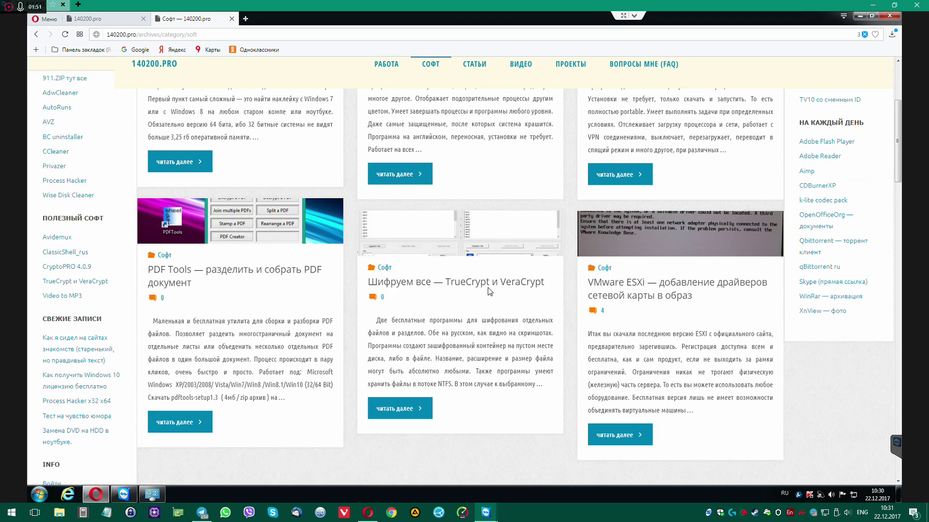
scroll(489, 287, "down", 1)
scroll(489, 286, "down", 10)
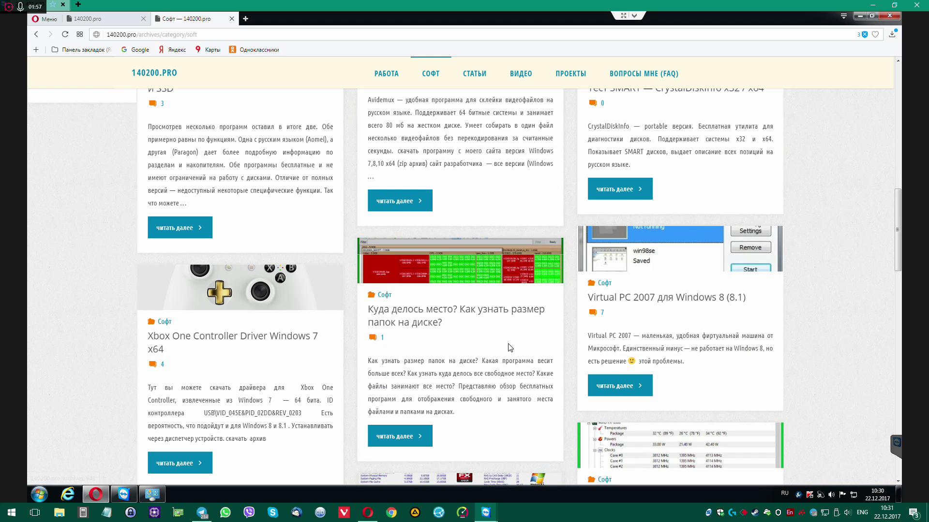
scroll(494, 319, "up", 1)
scroll(488, 268, "up", 10)
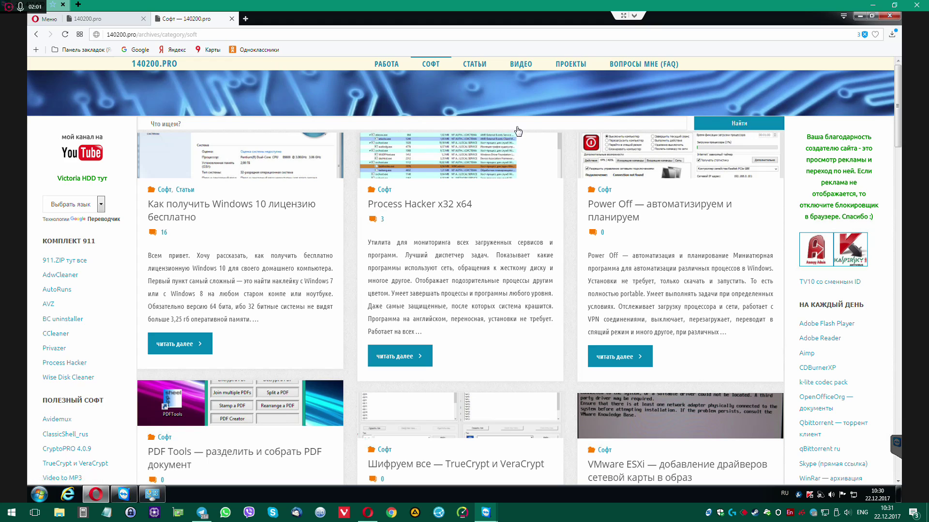
left_click(468, 122)
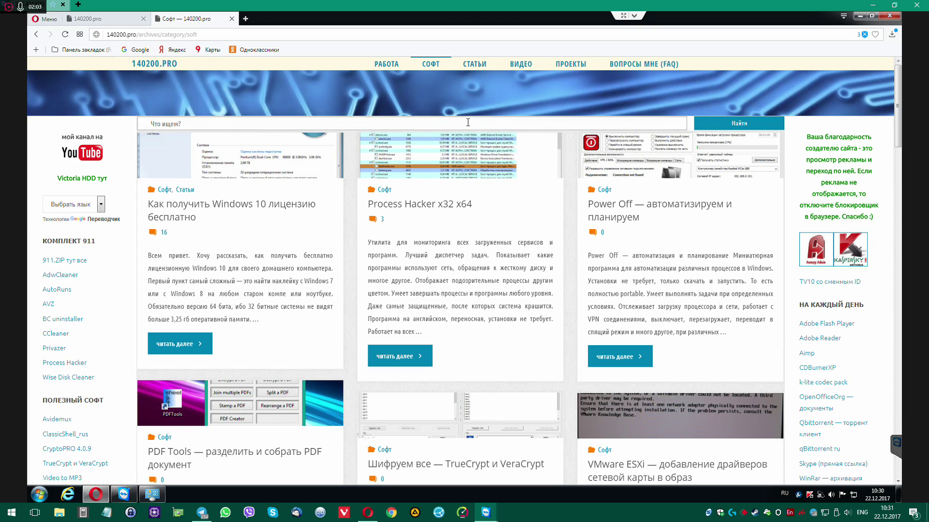
type("siv")
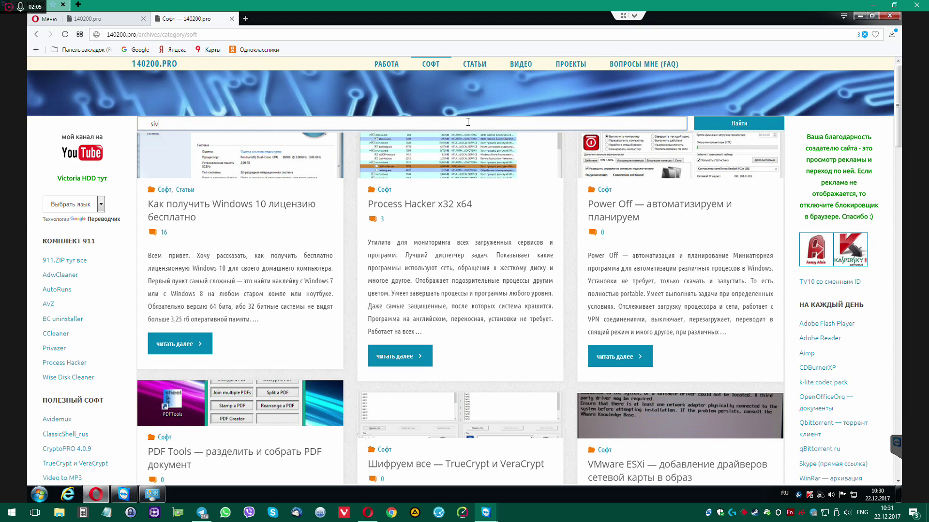
key("Return")
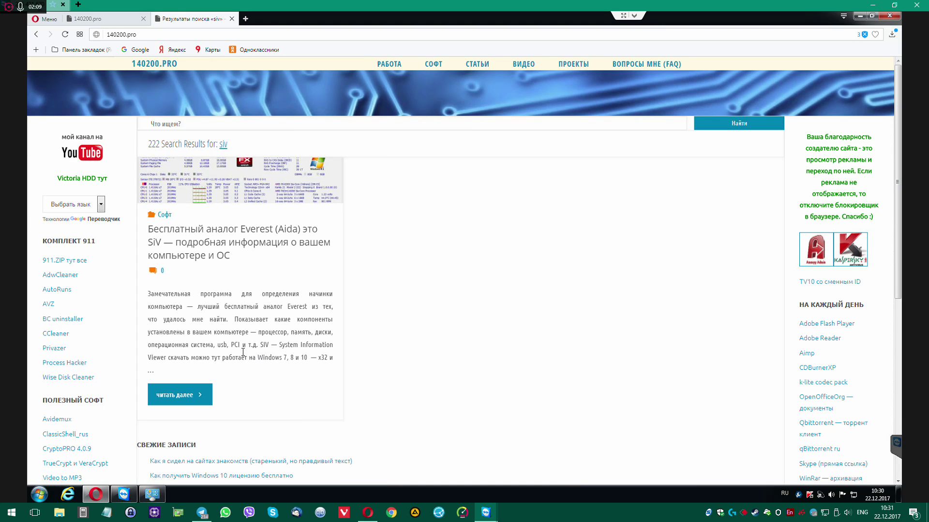
Open the SiV article, save siv.zip from filecroco.com to D:\загрузки, and minimise Opera
left_click(179, 400)
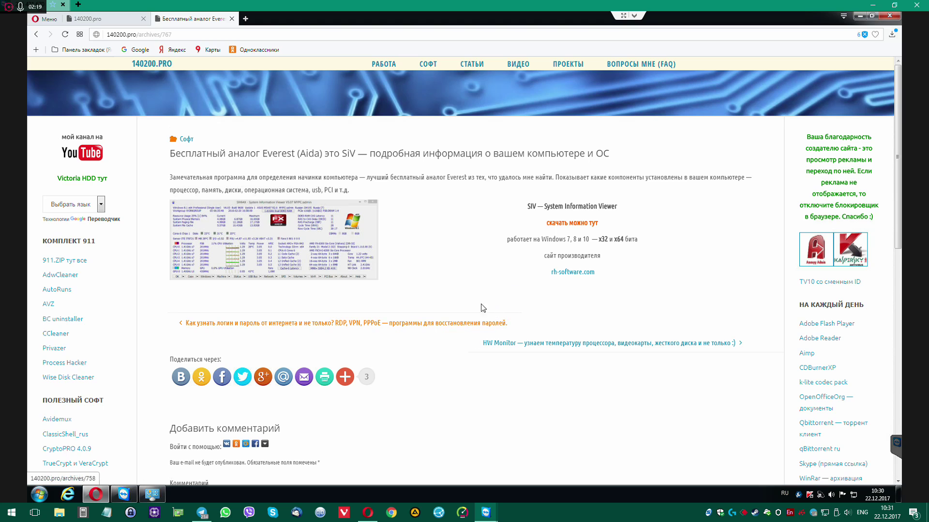
left_click(583, 224)
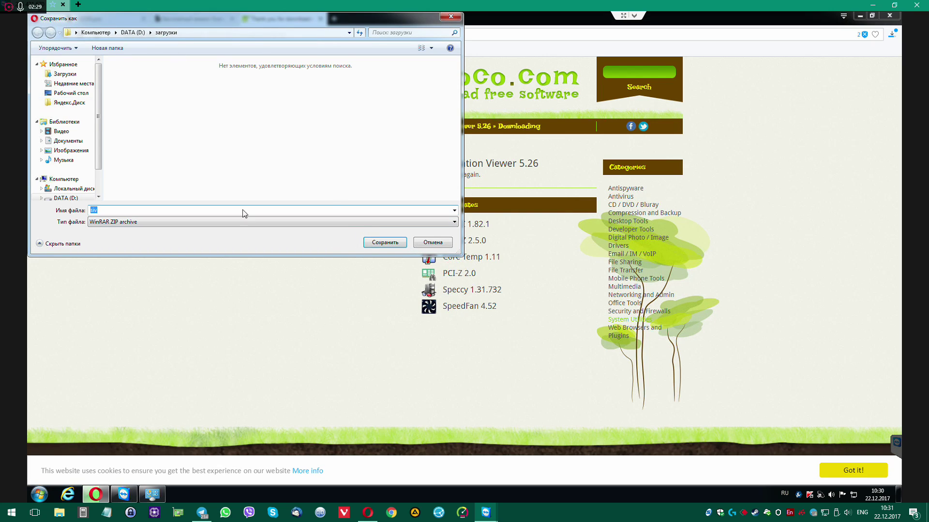
left_click(389, 242)
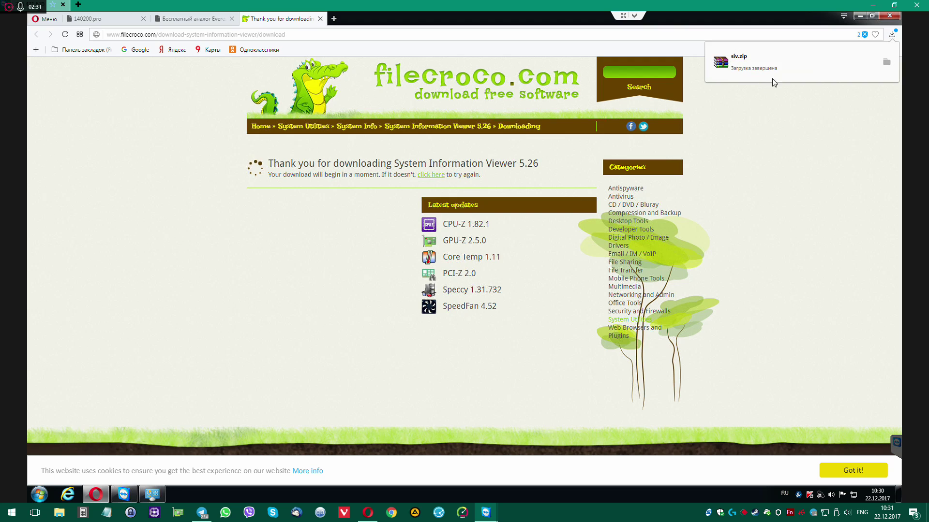
left_click(860, 16)
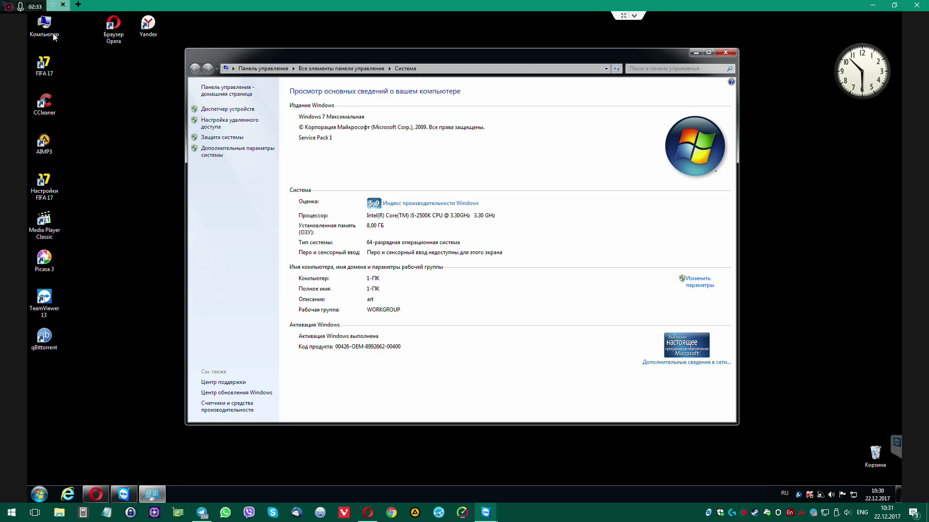
Open Computer and check the details of drive C: and DATA (D:)
left_click(45, 27)
double_click(53, 22)
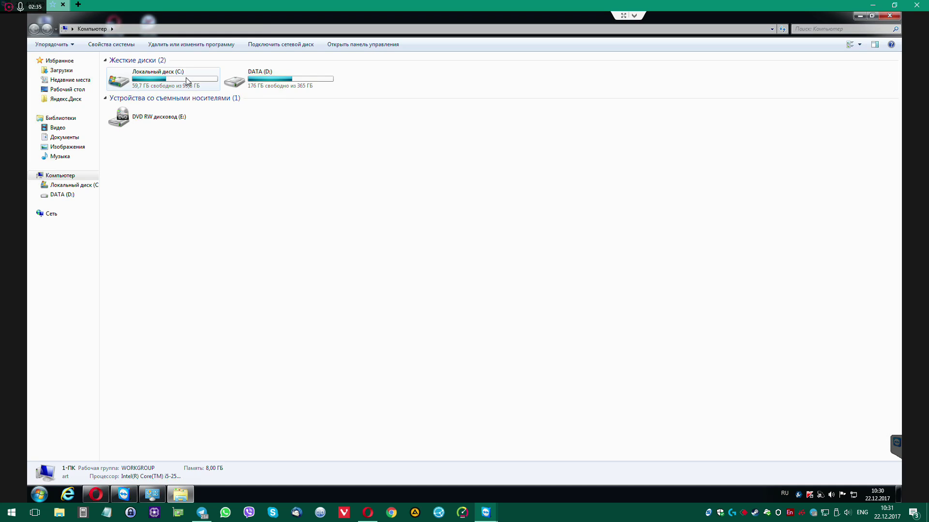
left_click(165, 79)
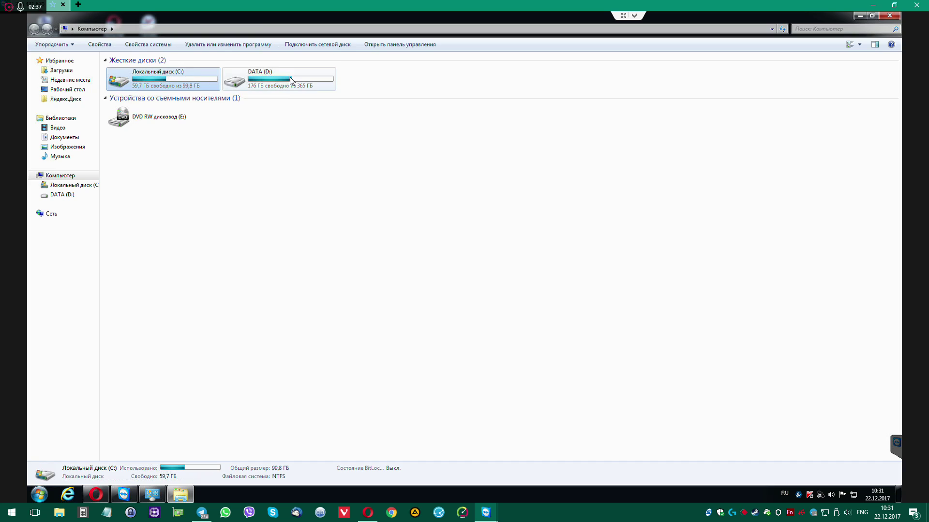
left_click(290, 78)
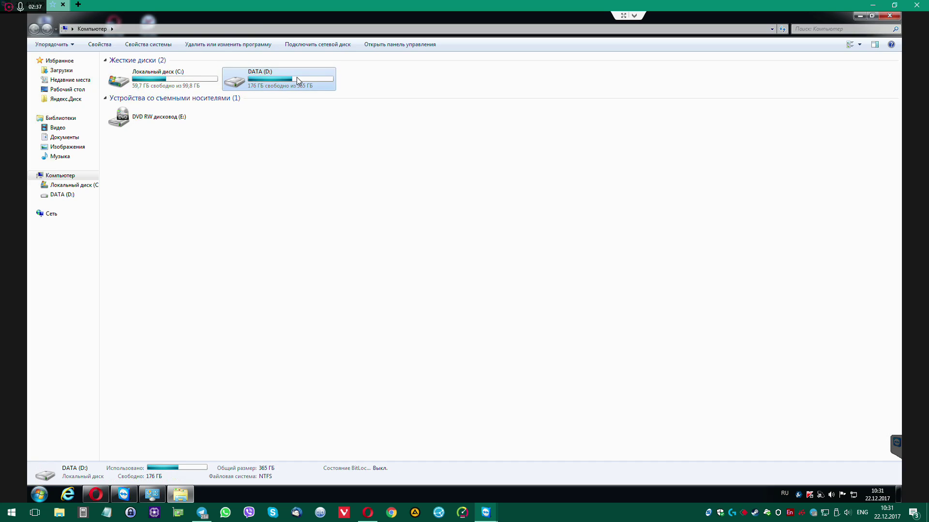
left_click(61, 70)
Rename the Локальный диск system drive to 'C'
left_click(87, 186)
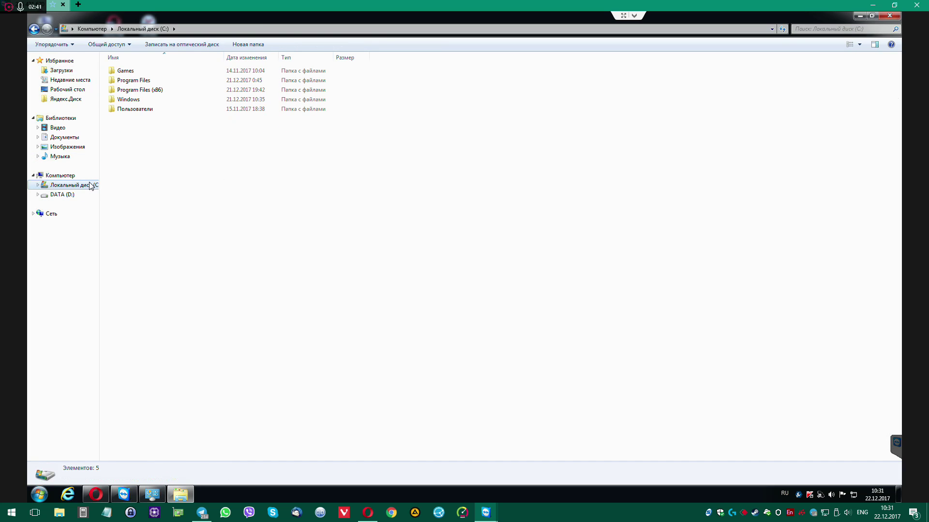
right_click(89, 188)
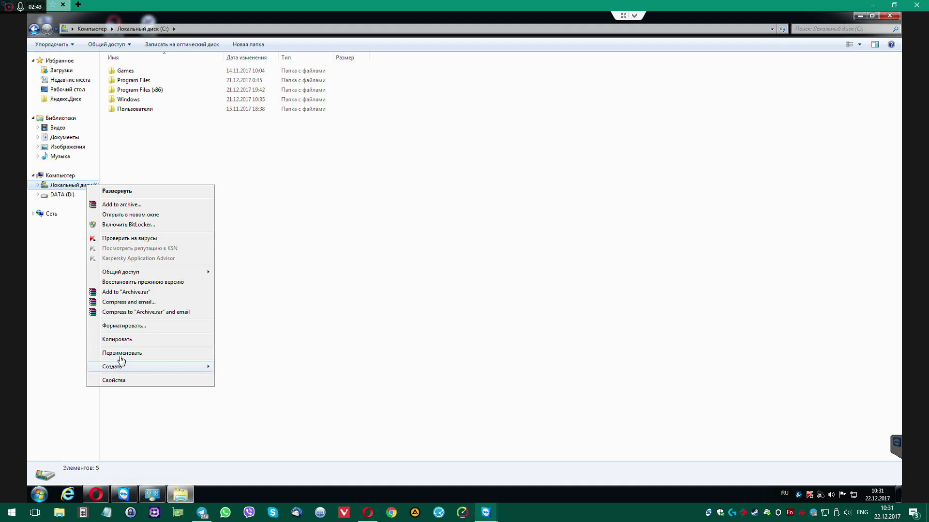
left_click(146, 350)
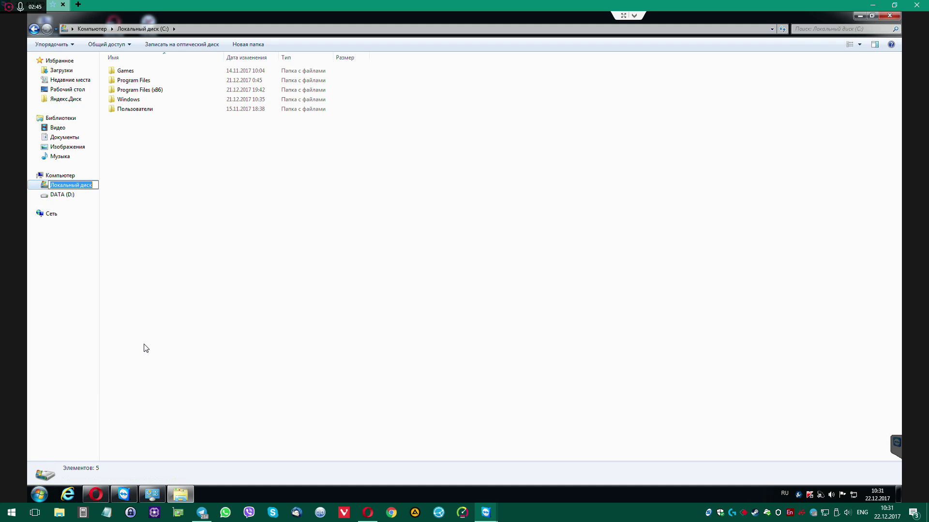
key("alt+shift")
type("C")
key("Return")
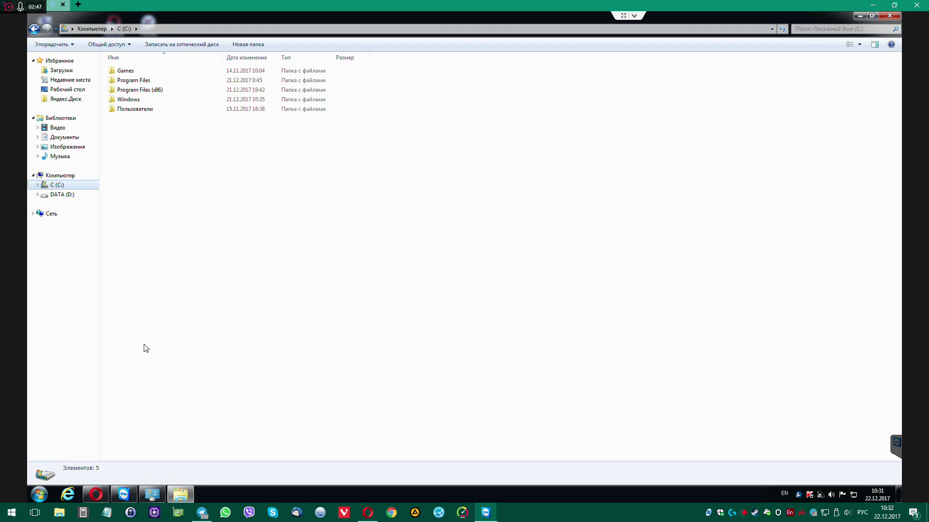
left_click(132, 110)
Open the user's profile folder under C:\Пользователи
double_click(132, 110)
double_click(121, 72)
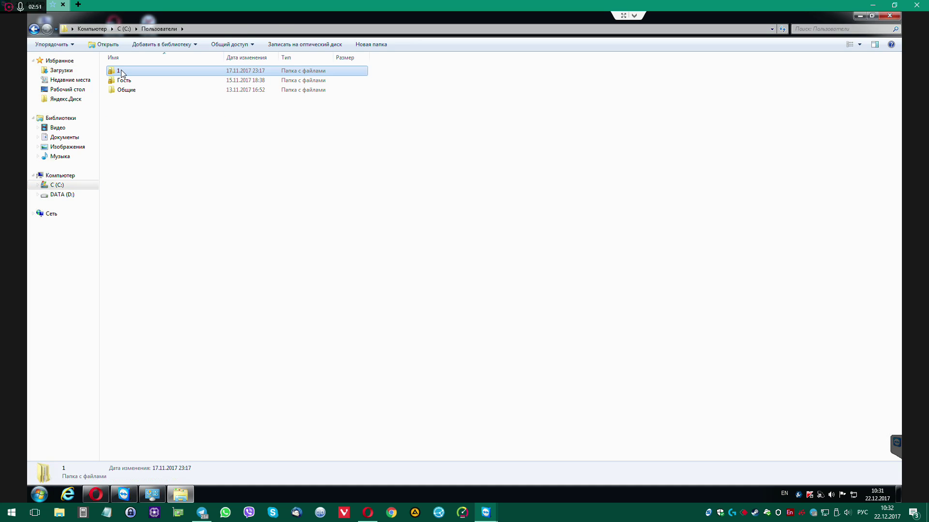
left_click(122, 72)
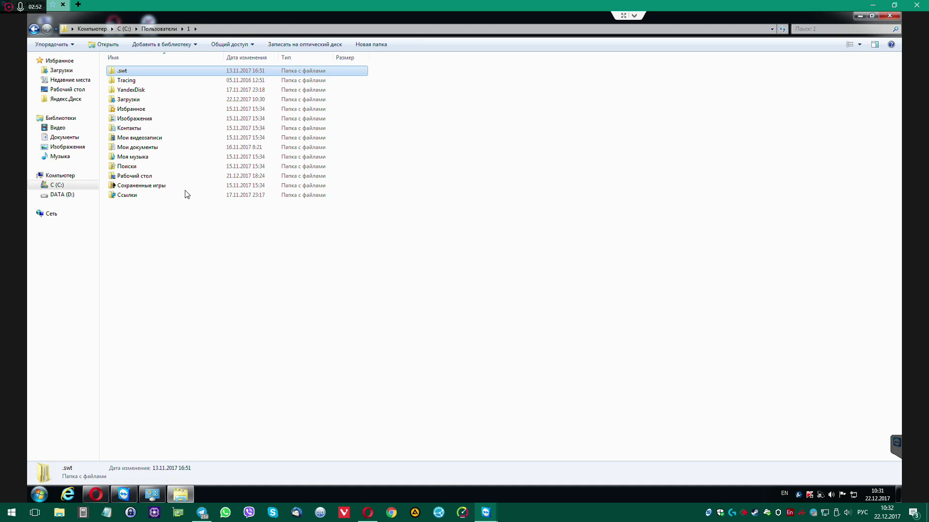
left_click(41, 495)
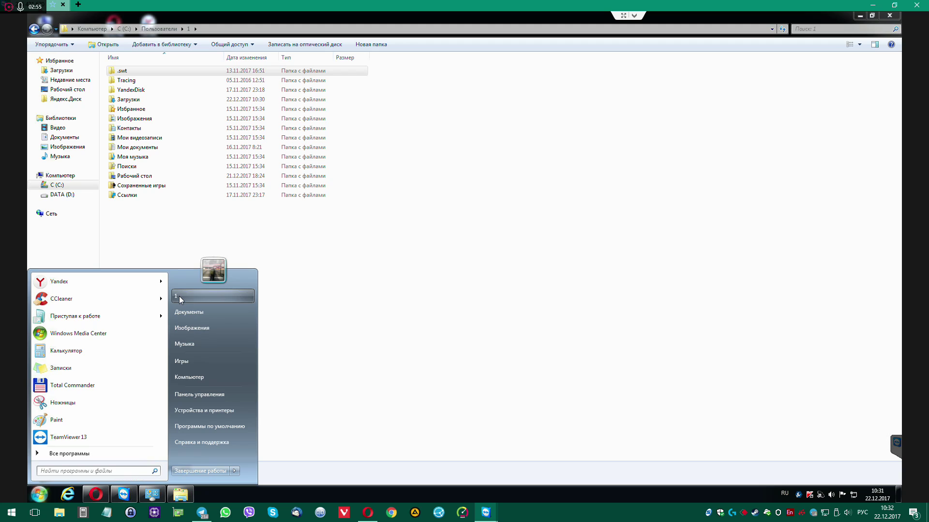
left_click(405, 262)
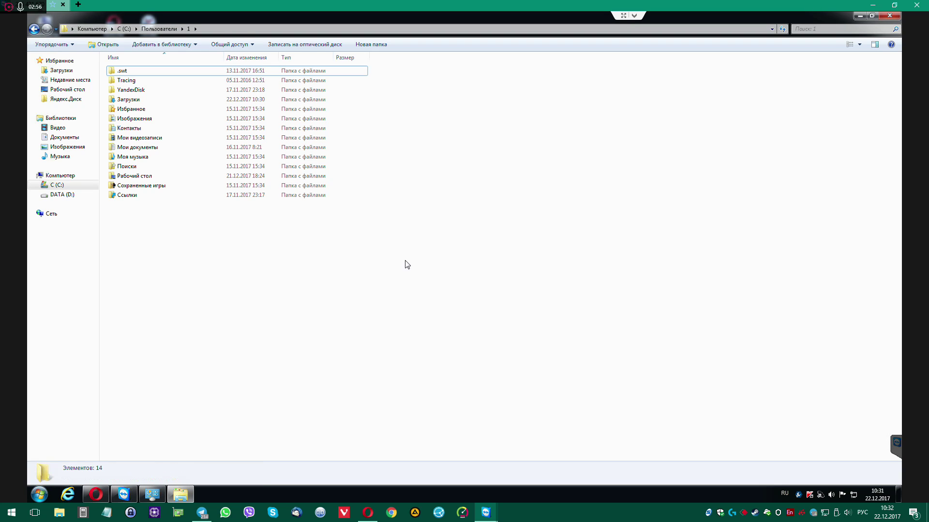
Open the Расположение tab of the Загрузки folder's properties
right_click(125, 99)
left_click(171, 362)
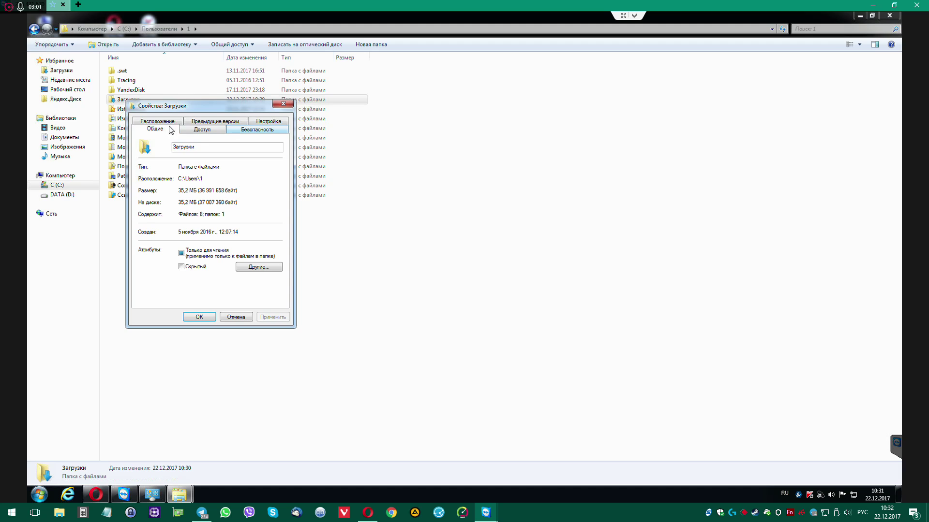
left_click(161, 122)
left_click_drag(208, 106, 381, 141)
Change the Загрузки path to D:\Downloads, creating the folder and moving existing files
left_click(387, 234)
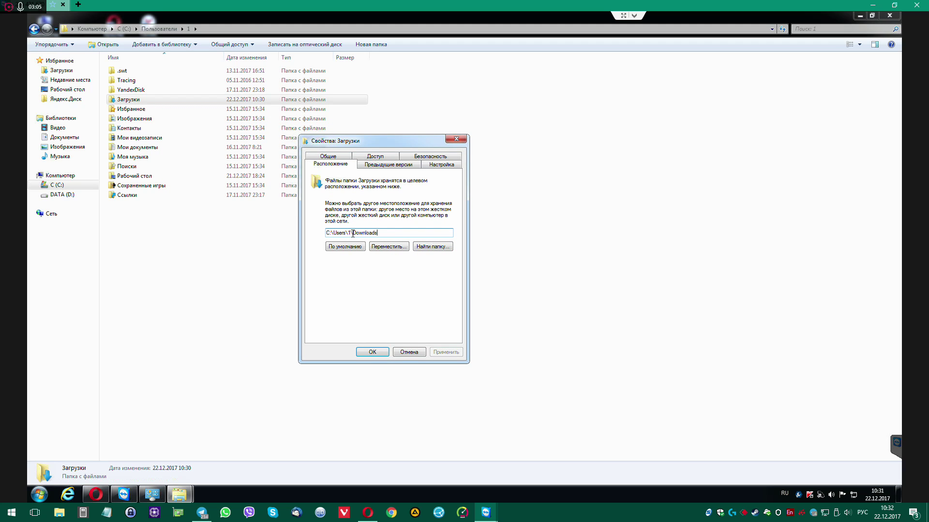
left_click_drag(351, 234, 269, 232)
type("ВЖ")
key("BackSpace")
key("BackSpace")
key("alt+shift")
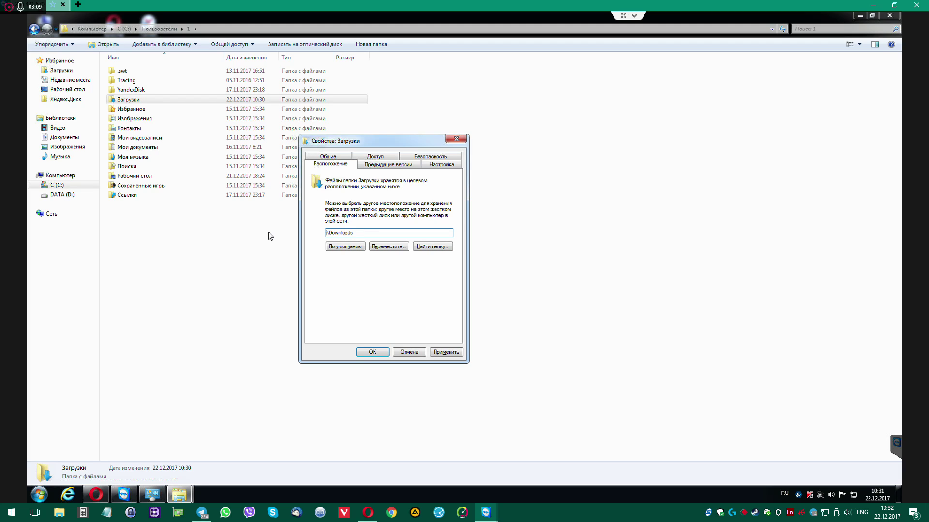
type("D:")
left_click(450, 352)
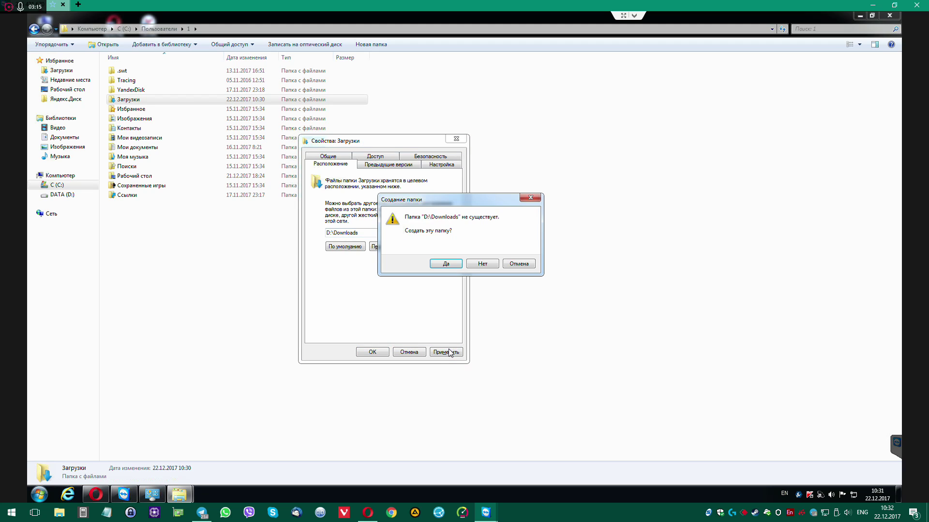
left_click(450, 263)
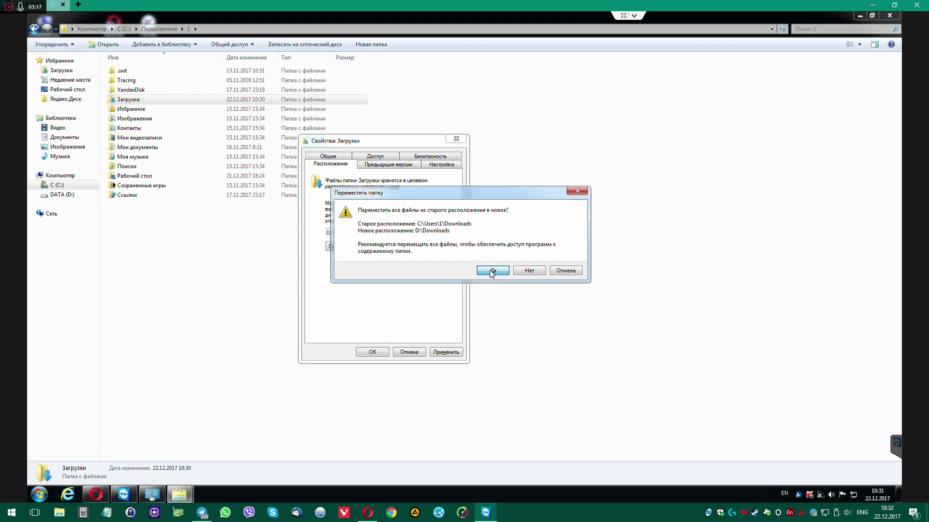
left_click(491, 272)
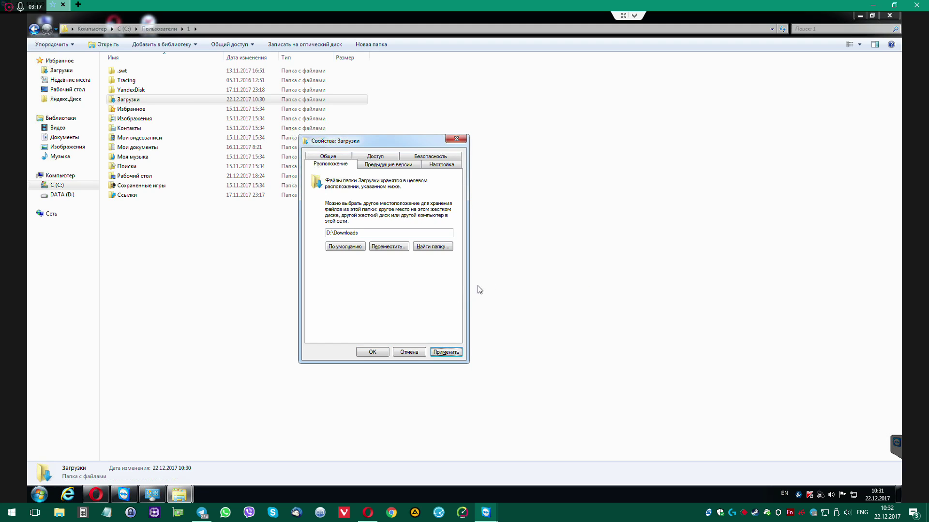
left_click(373, 352)
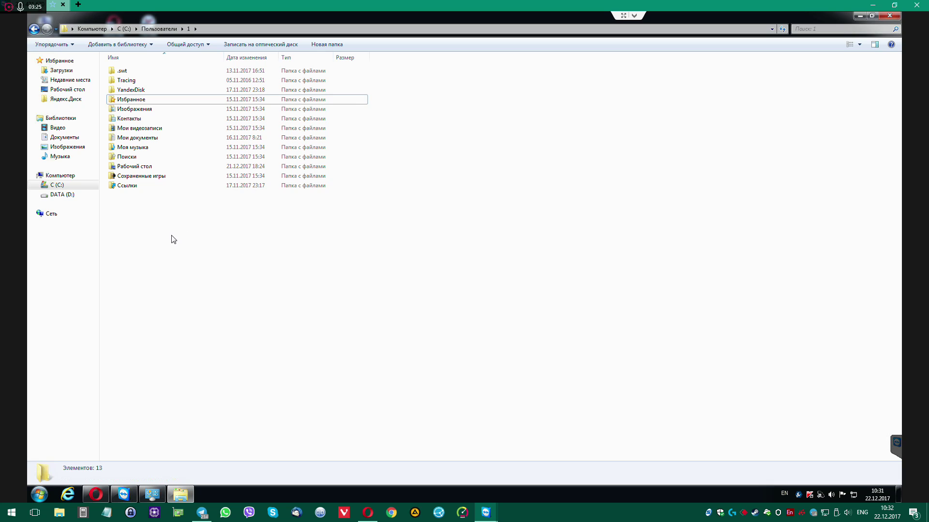
View and close the properties of Изображения and Рабочий стол without changes
left_click(130, 110)
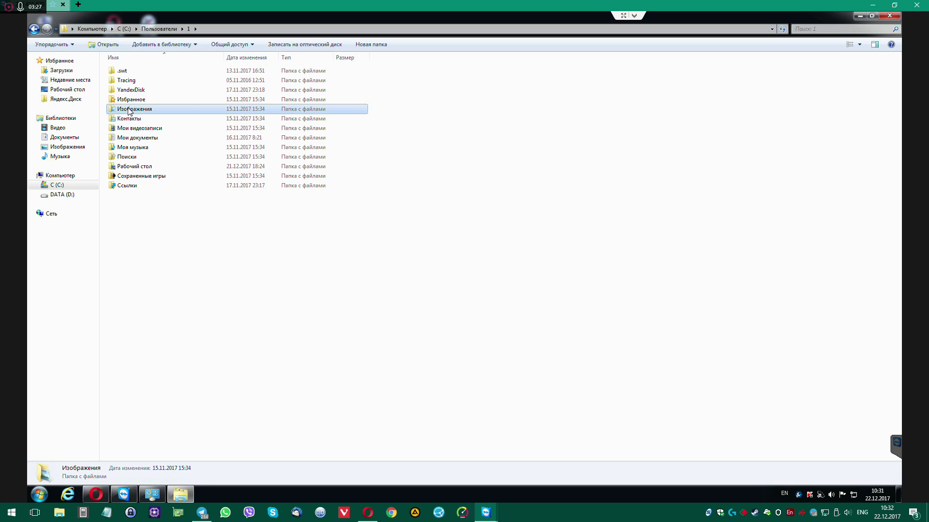
right_click(129, 111)
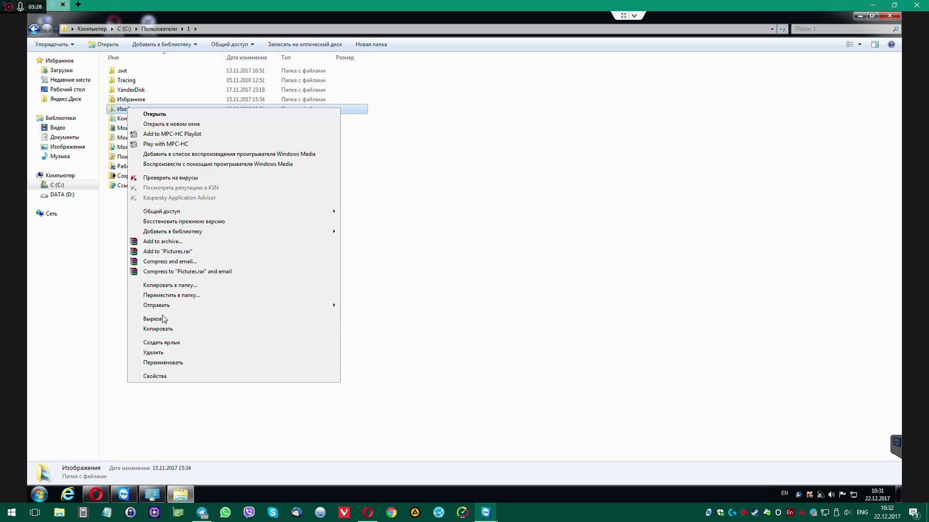
left_click(173, 376)
left_click(238, 326)
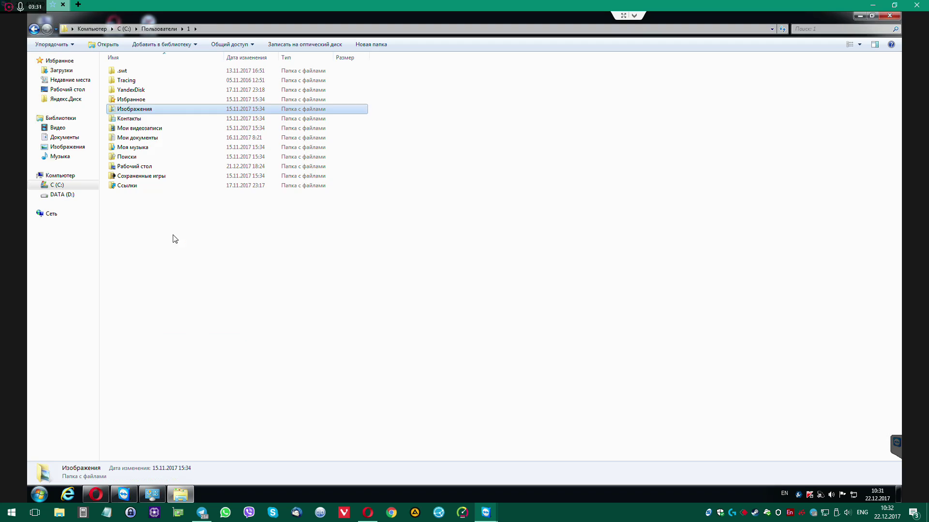
right_click(133, 166)
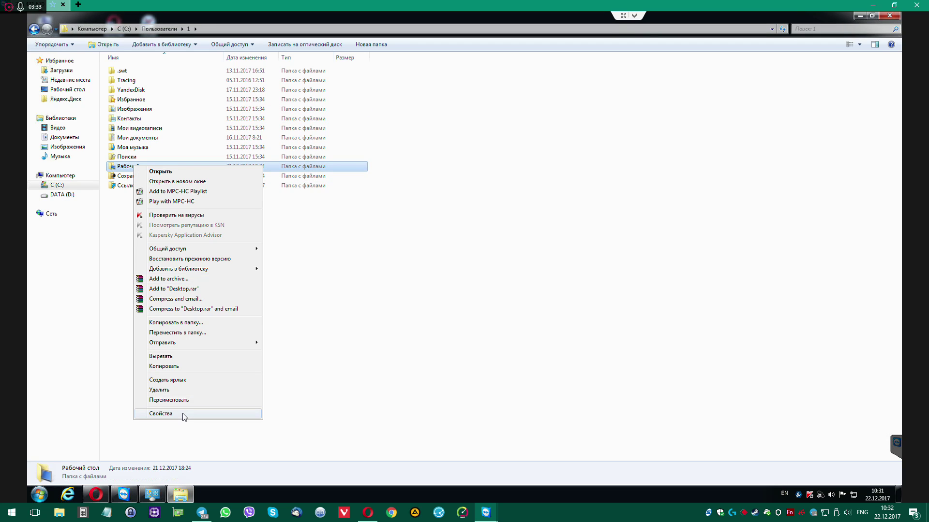
left_click(181, 413)
left_click(291, 171)
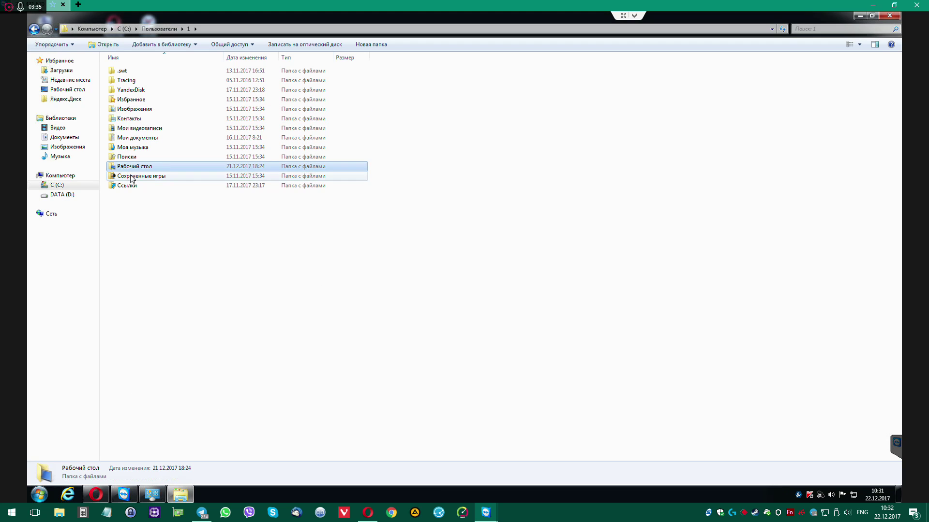
Change Рабочий стол's location to D:\Desktop, creating the folder and moving its files
right_click(129, 169)
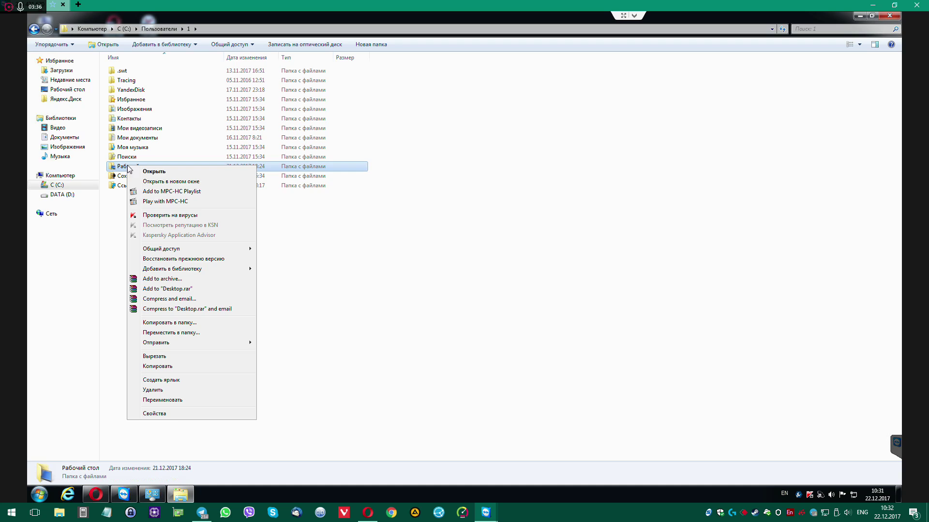
left_click(177, 417)
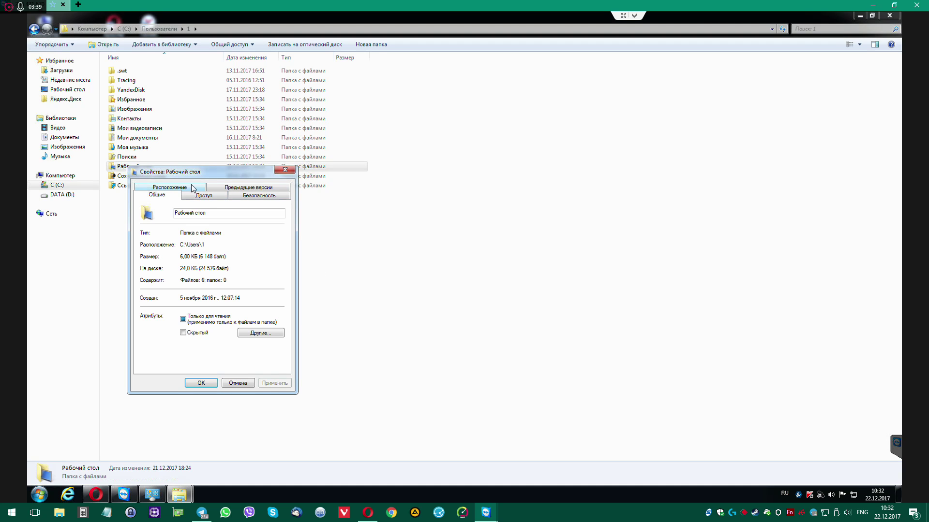
left_click(191, 187)
left_click(172, 265)
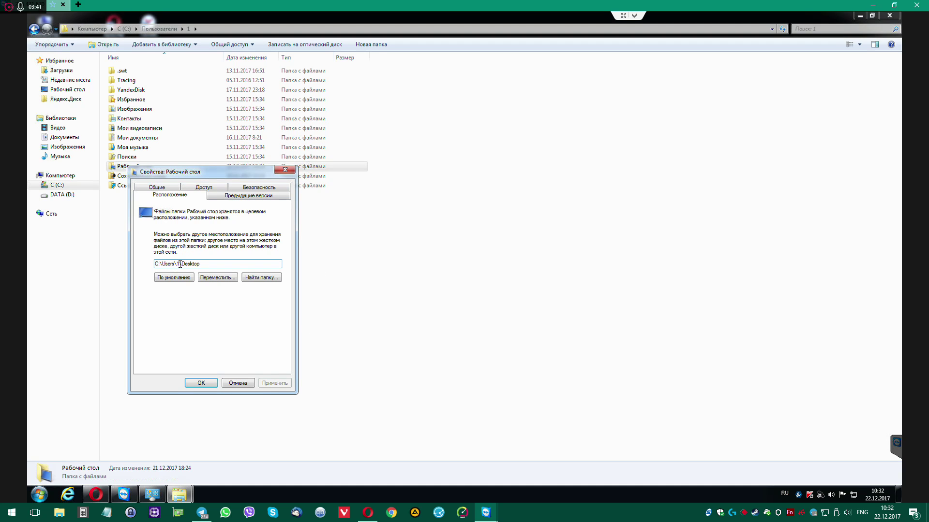
left_click_drag(180, 264, 126, 264)
type("D:")
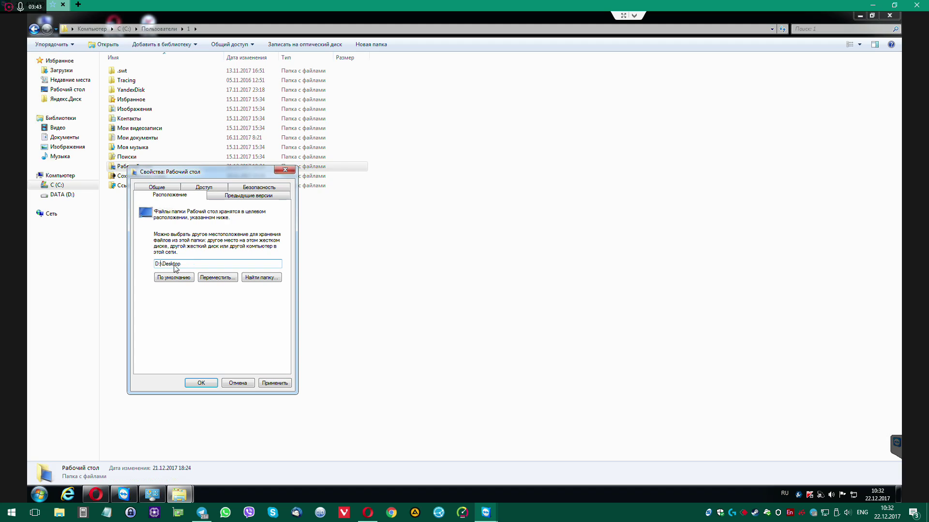
left_click(275, 384)
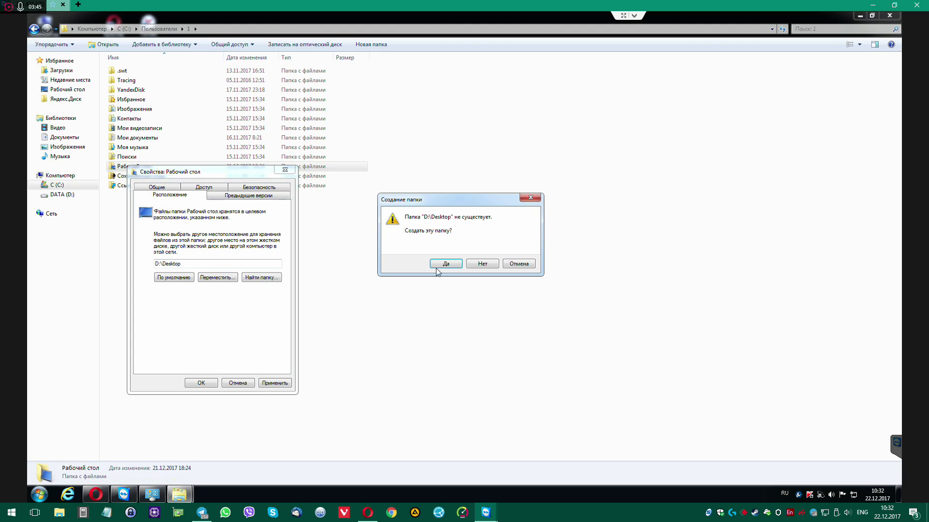
left_click(450, 265)
left_click(492, 271)
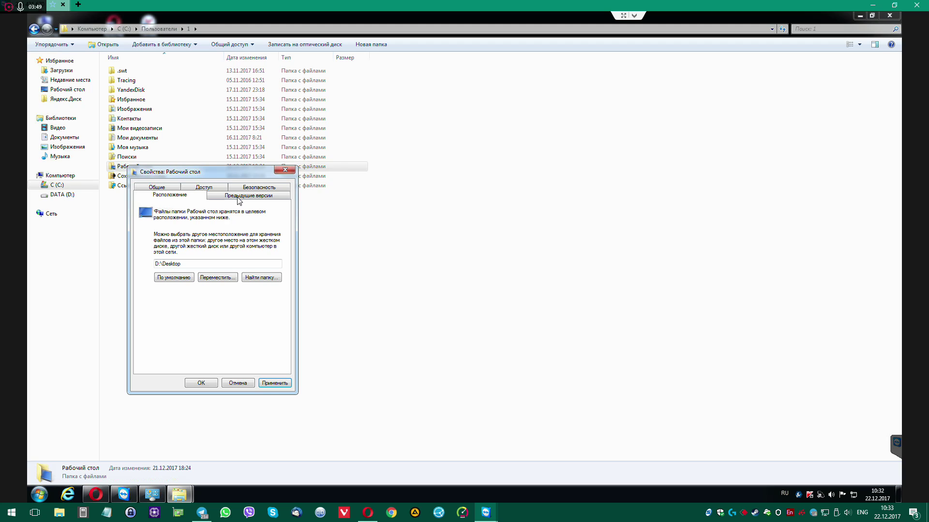
left_click(201, 383)
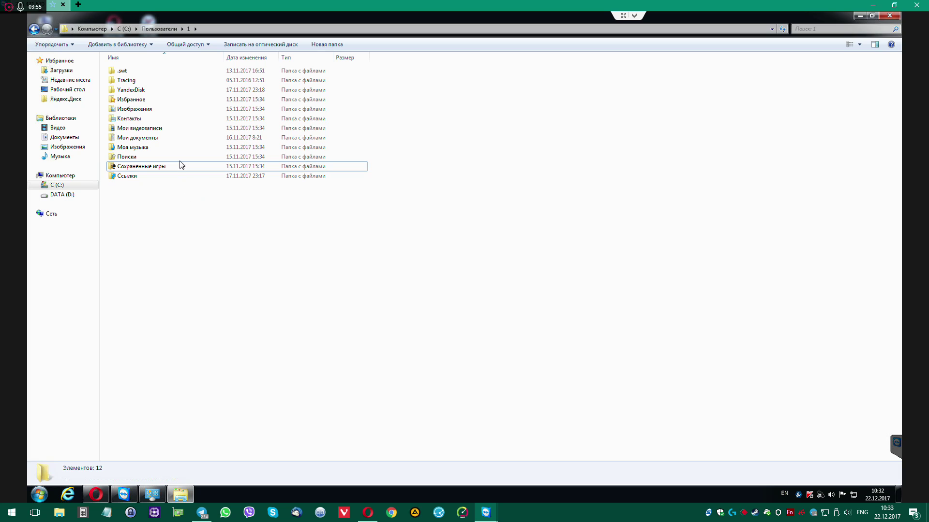
Change Мои документы's path to D:\Documents, creating it and moving the 953 MB of files
left_click(137, 138)
right_click(136, 137)
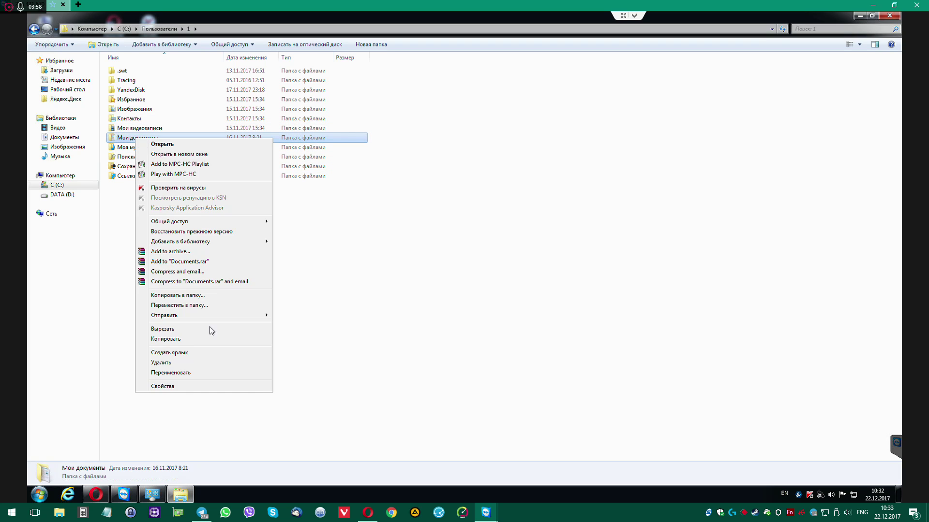
left_click(191, 389)
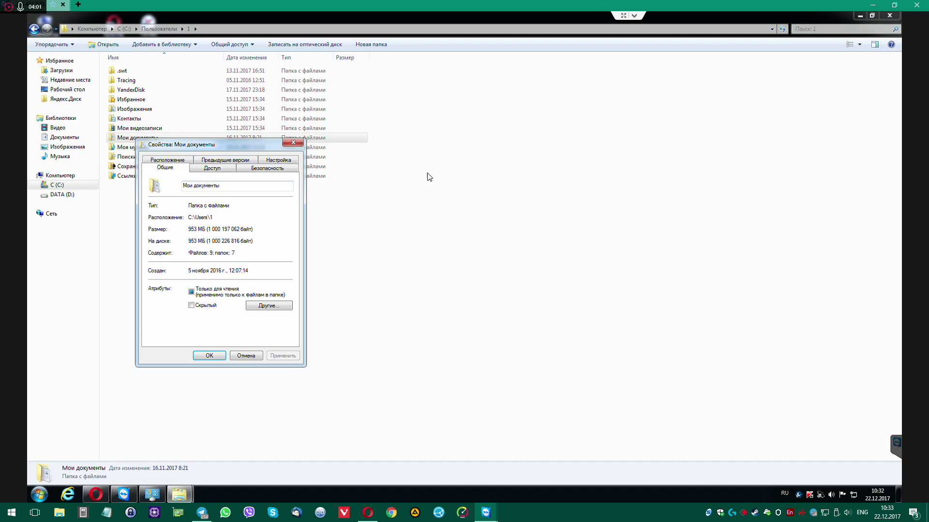
left_click_drag(228, 146, 439, 174)
left_click(384, 190)
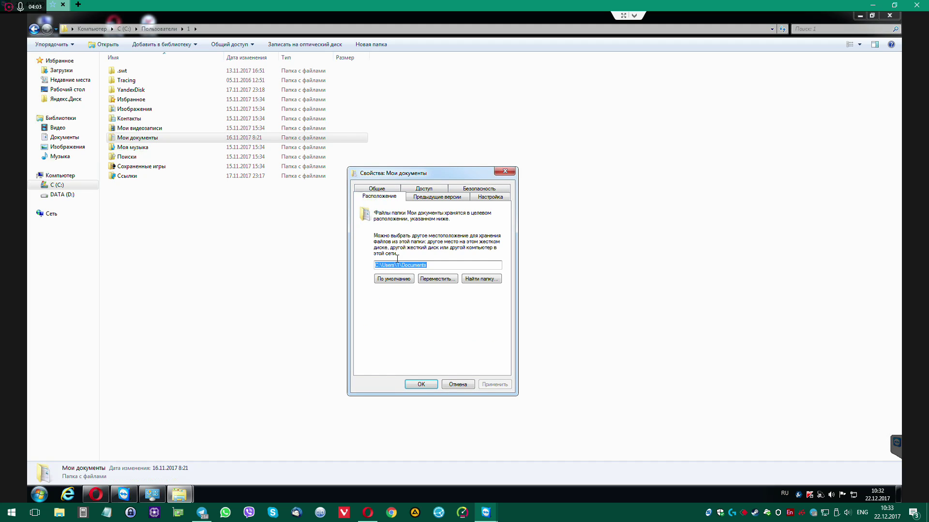
left_click(401, 266)
left_click_drag(400, 266, 357, 265)
type("D:")
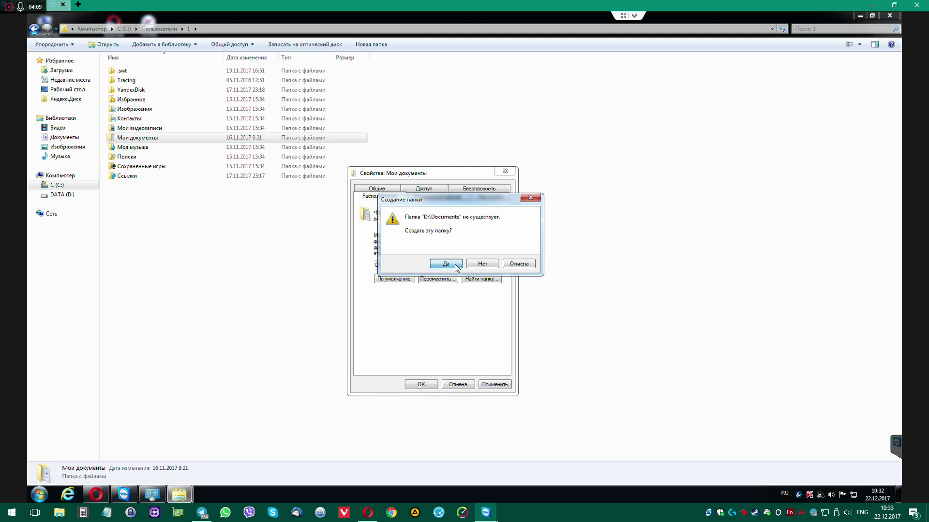
left_click(456, 265)
left_click(492, 271)
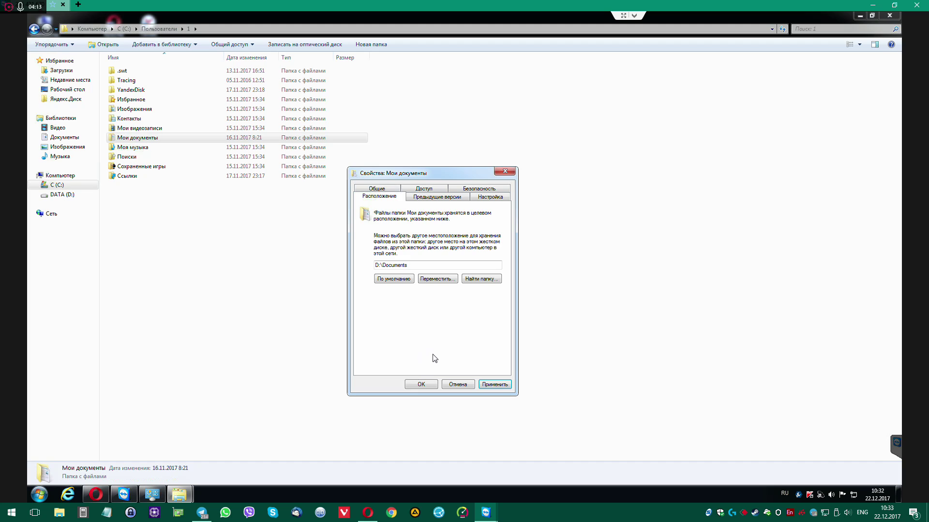
left_click(422, 384)
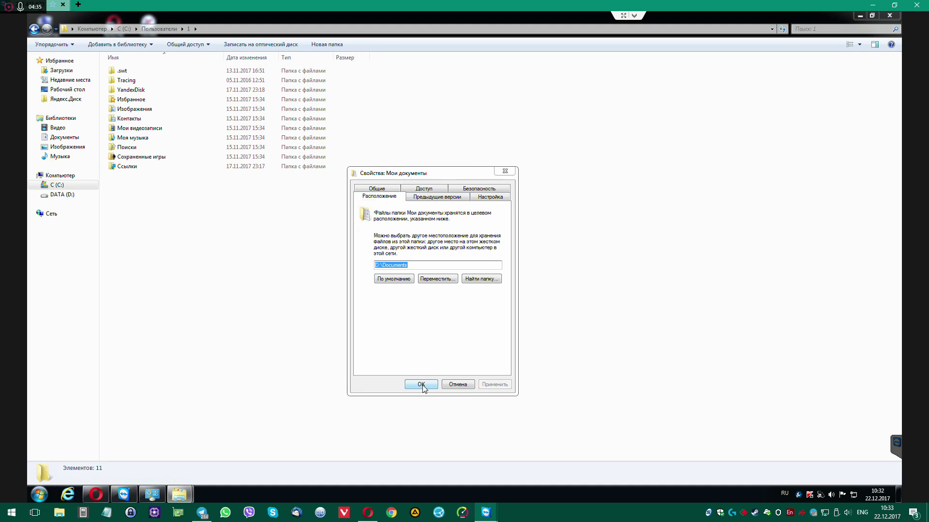
left_click(420, 385)
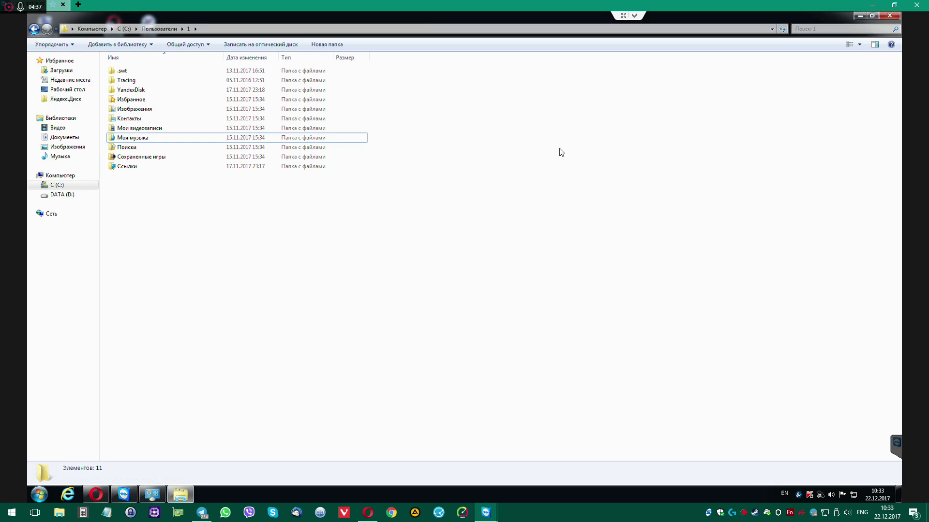
Open D:\загрузки with its three downloads via Computer and reveal the classic menu bar
left_click(889, 15)
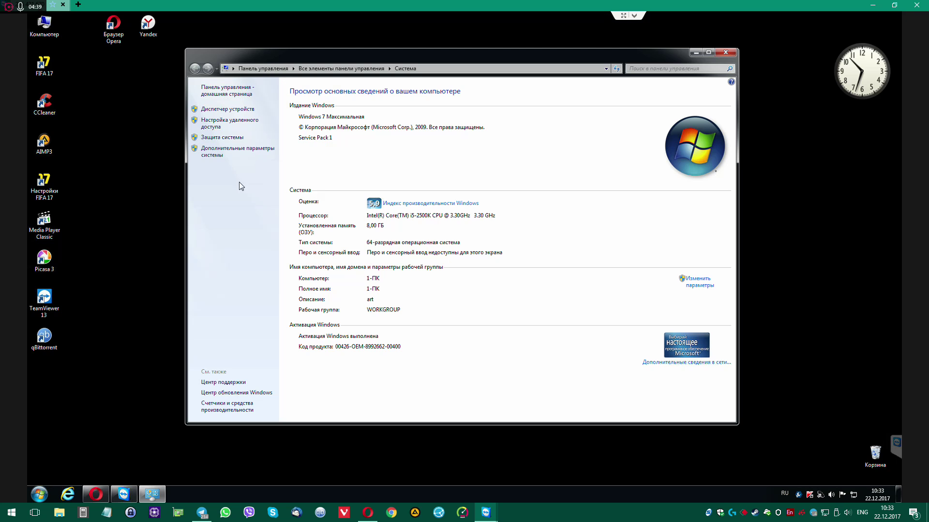
double_click(45, 25)
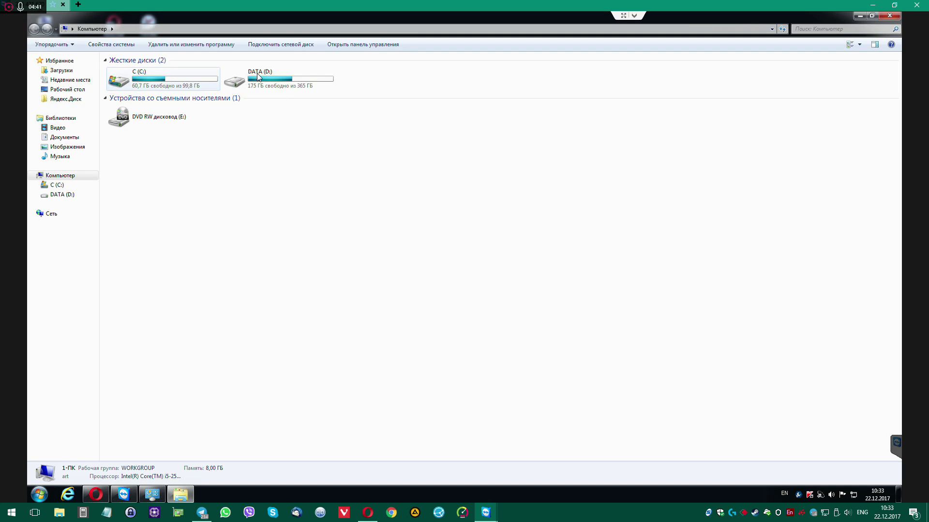
key("Return")
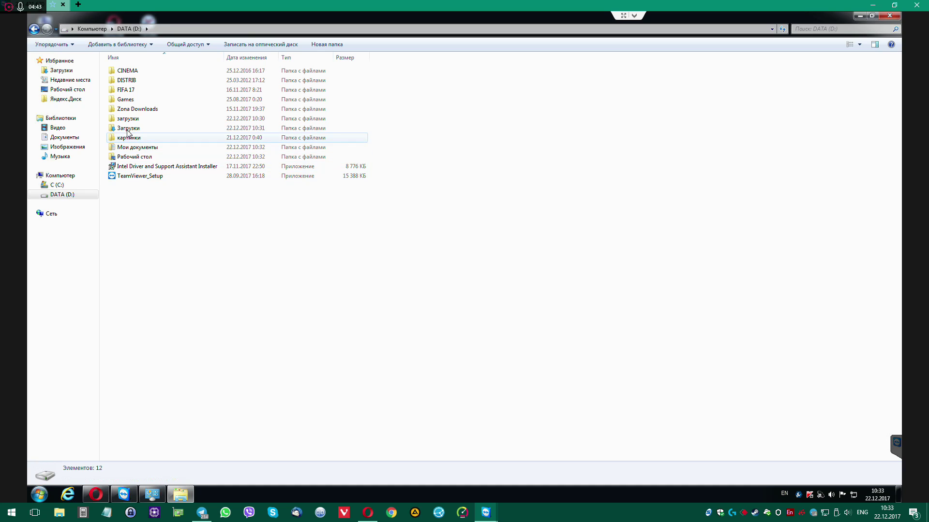
double_click(128, 119)
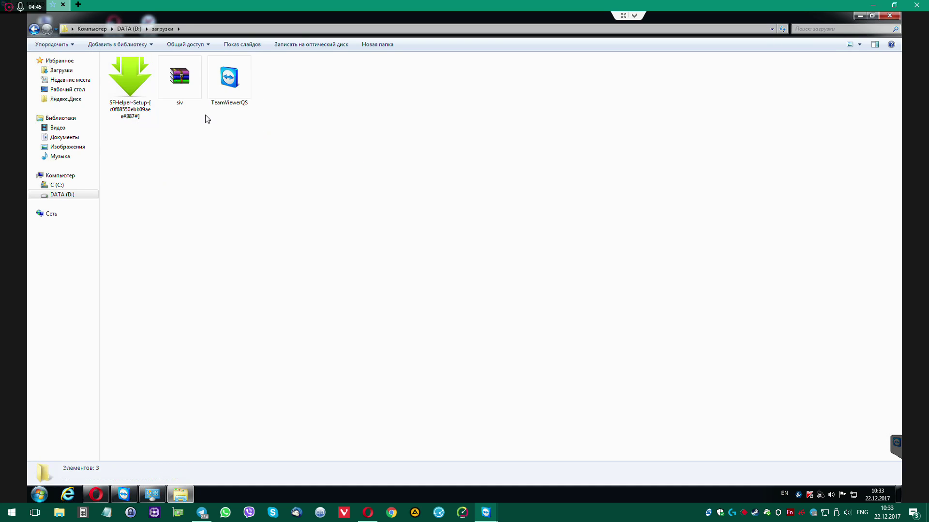
left_click(34, 29)
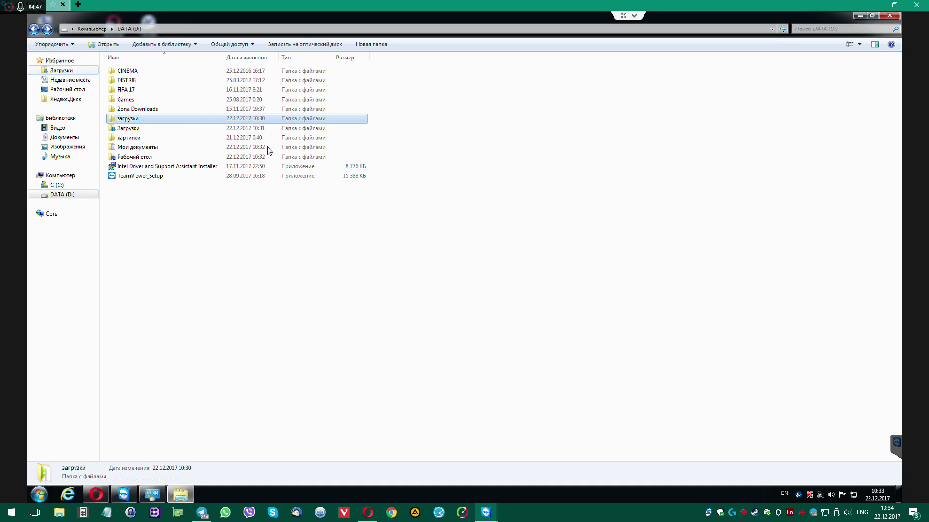
double_click(129, 120)
left_click(167, 81)
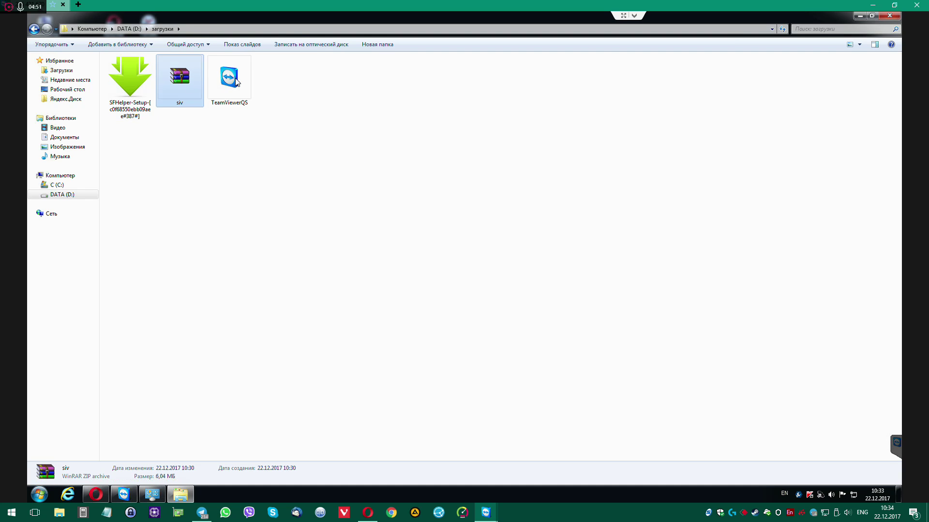
key("Right")
left_click(187, 82)
left_click(297, 204)
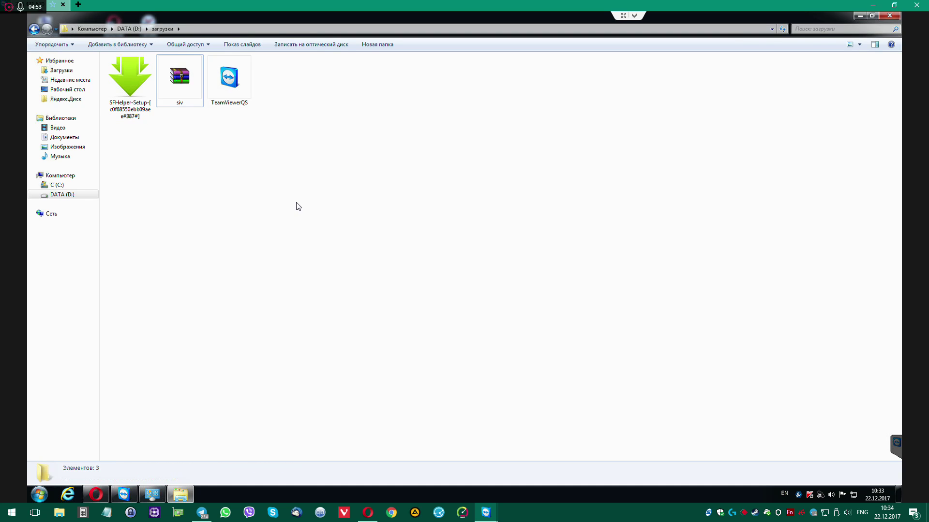
key("alt")
Untick 'Скрывать расширения' and apply it to all folders, then select the three downloaded files
left_click(101, 43)
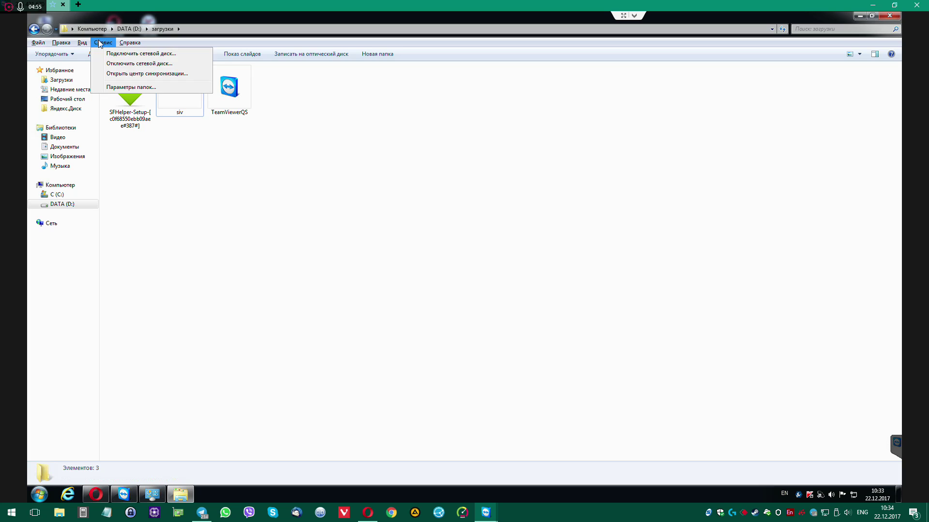
left_click(112, 87)
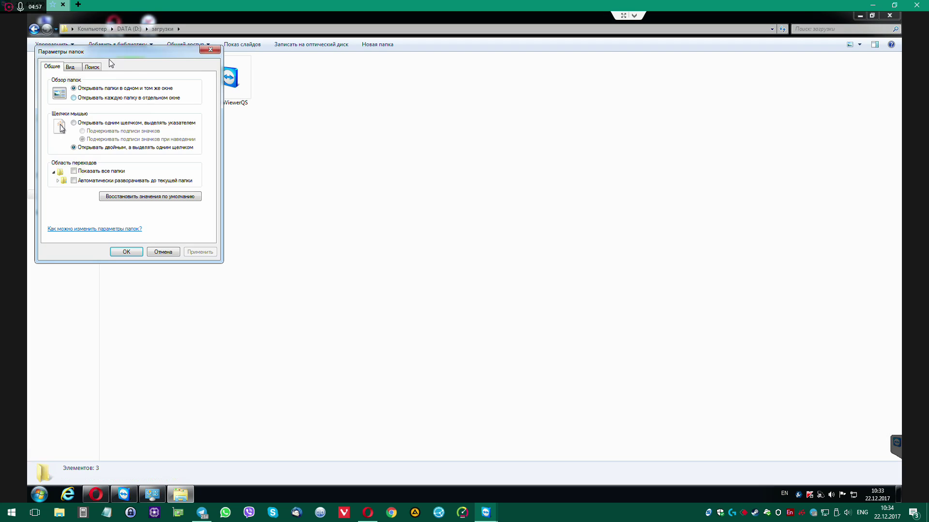
left_click(372, 139)
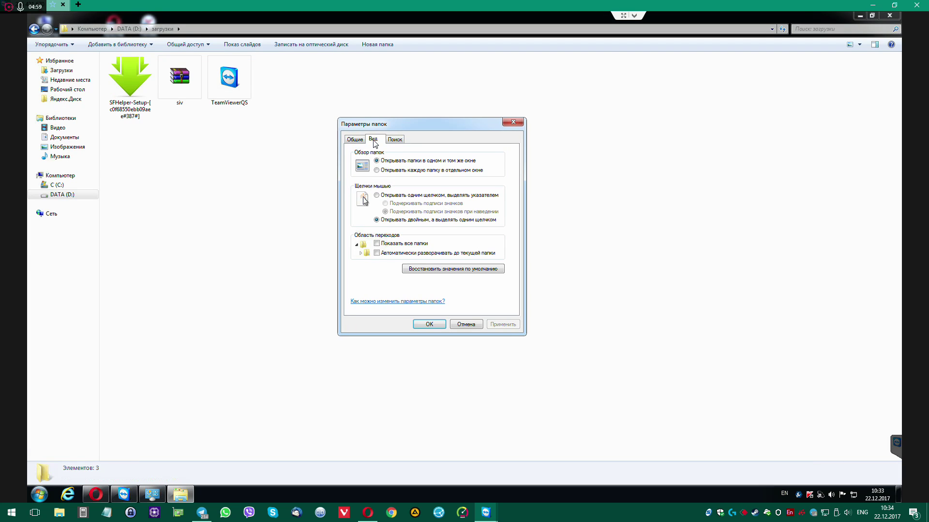
left_click_drag(498, 228, 498, 265)
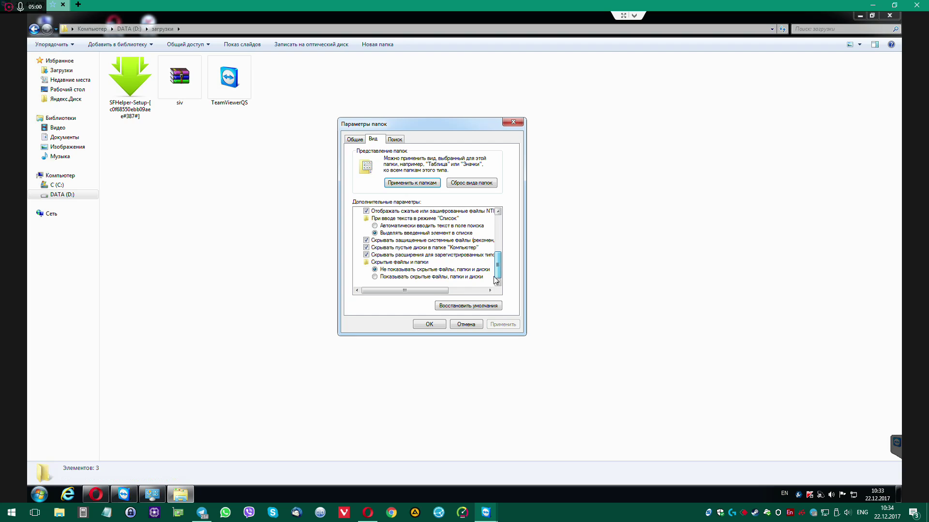
left_click(384, 279)
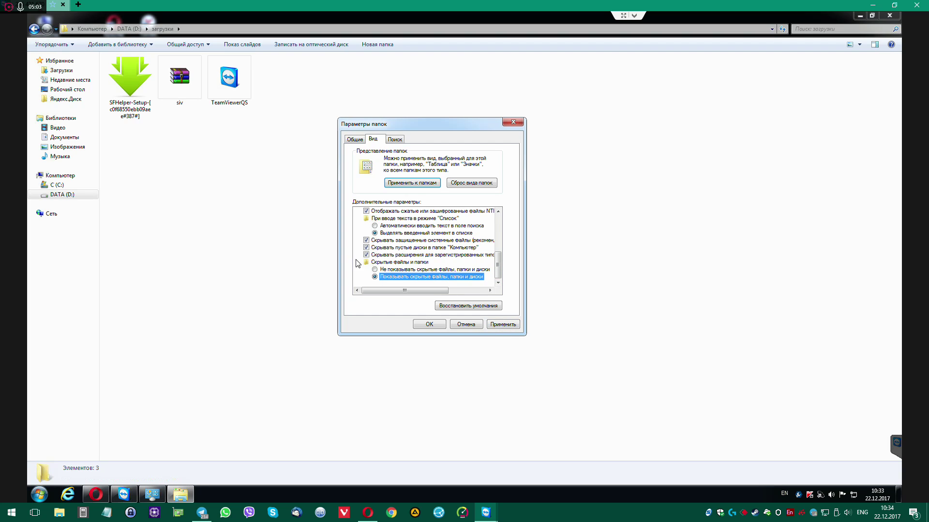
left_click(375, 269)
left_click(366, 254)
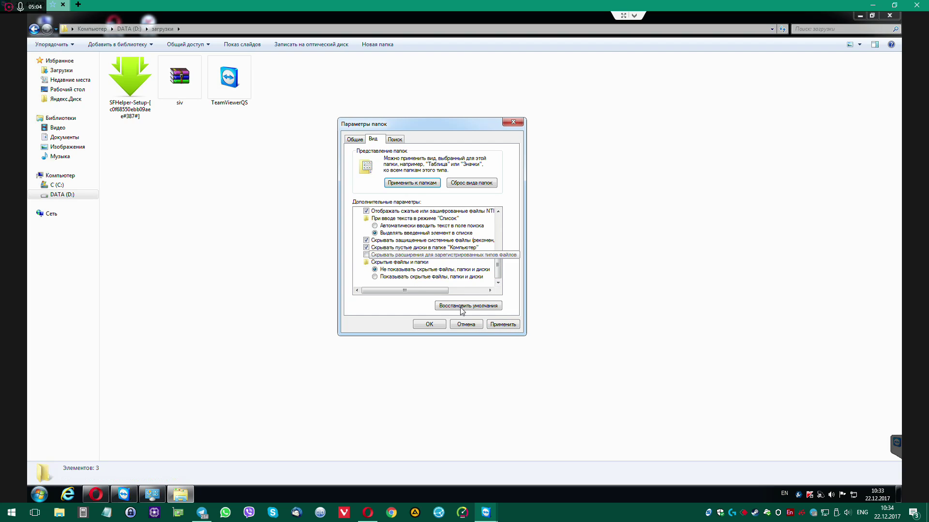
left_click(503, 324)
left_click(421, 186)
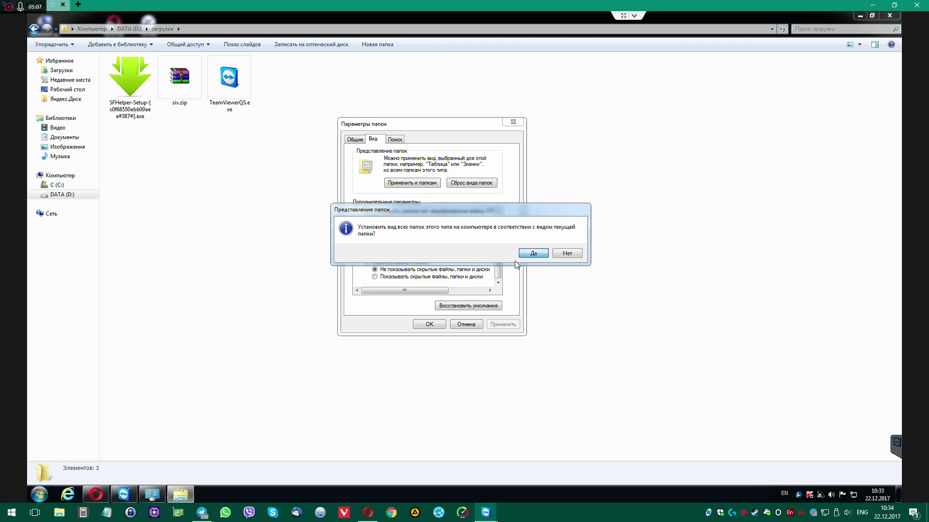
left_click(520, 257)
left_click(440, 325)
left_click_drag(323, 159, 113, 61)
Move the three files into D:\Загрузки, replacing the older SFHelper setup
key("ctrl+x")
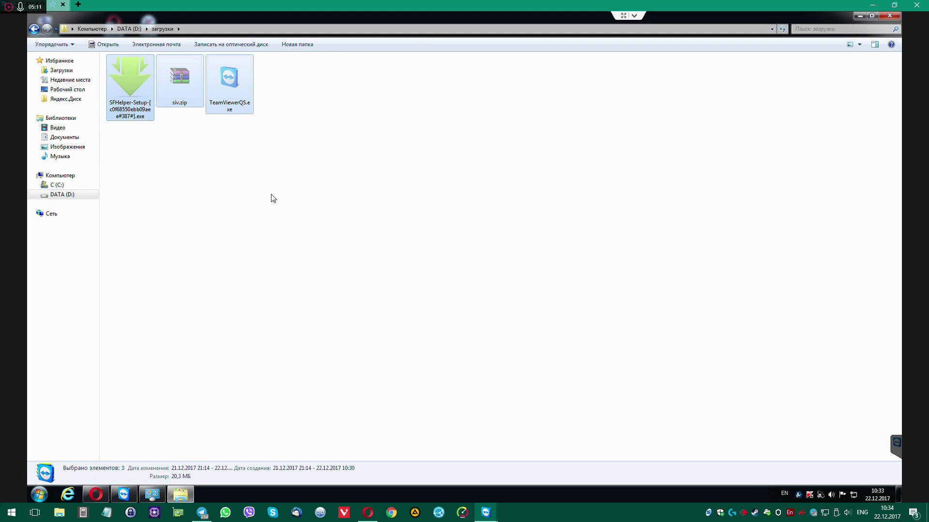
key("BackSpace")
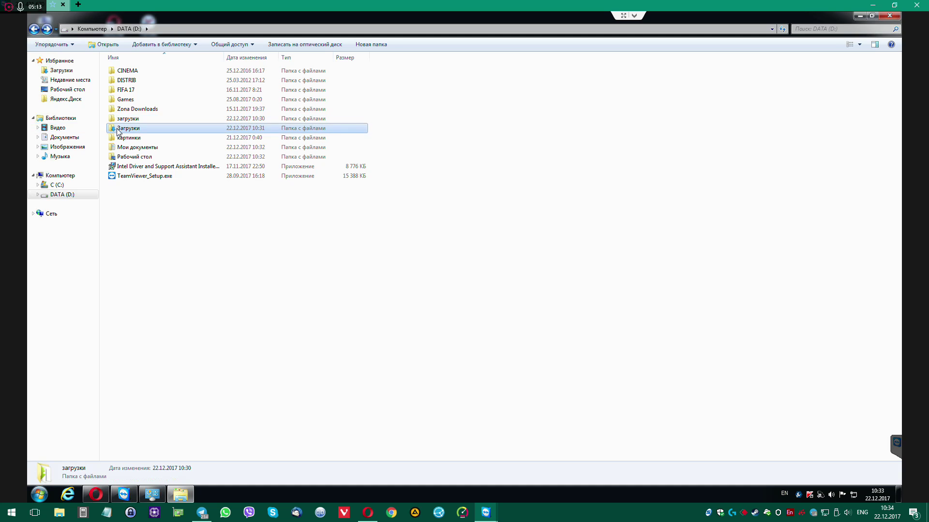
double_click(126, 129)
key("ctrl+v")
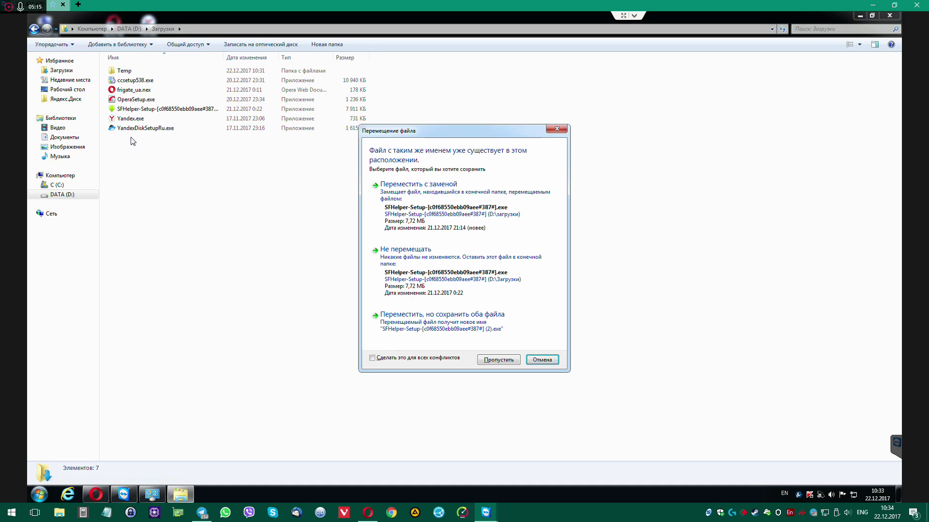
left_click(440, 209)
Permanently delete the lowercase загрузки folder from DATA (D:)
left_click(38, 32)
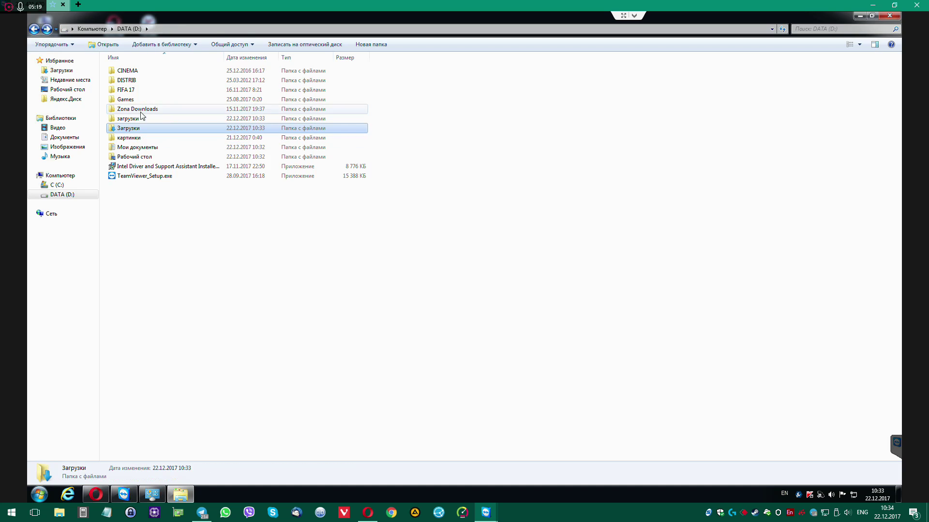
left_click(130, 121)
key("Delete")
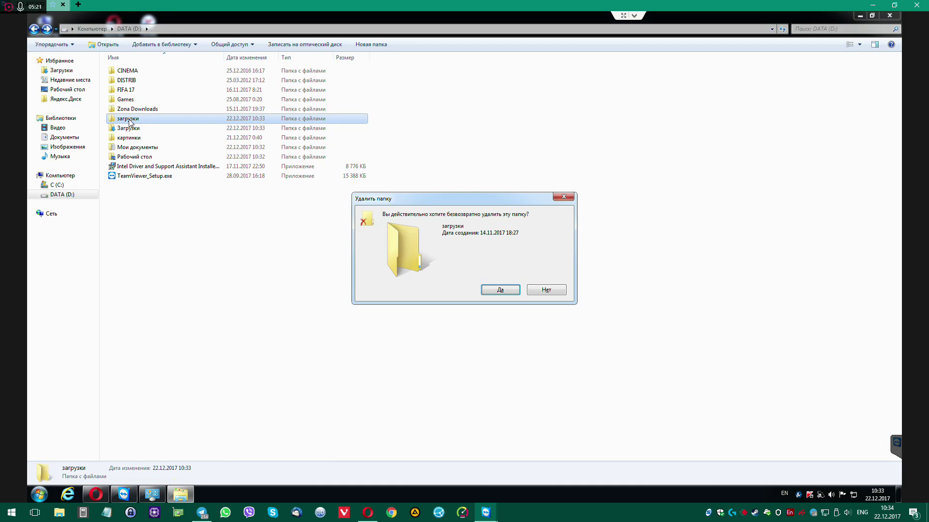
key("Return")
double_click(140, 110)
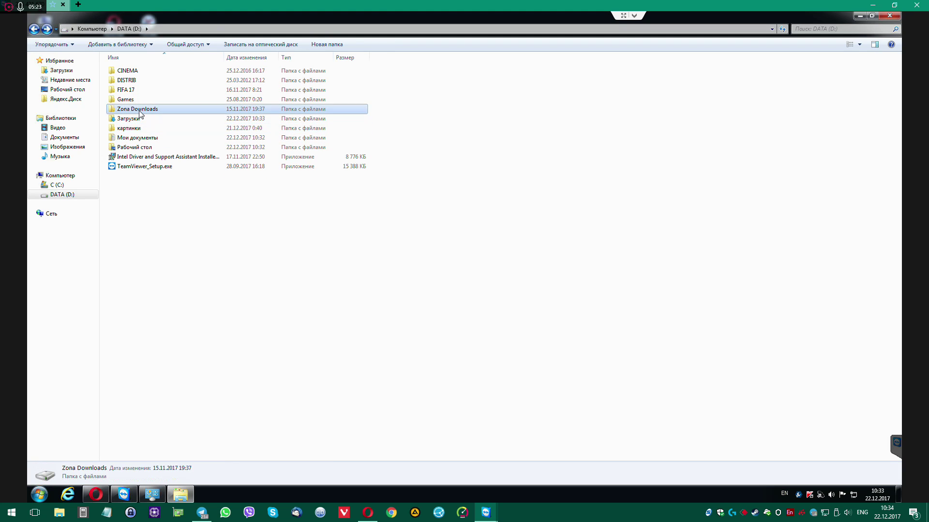
left_click(34, 29)
left_click(280, 249)
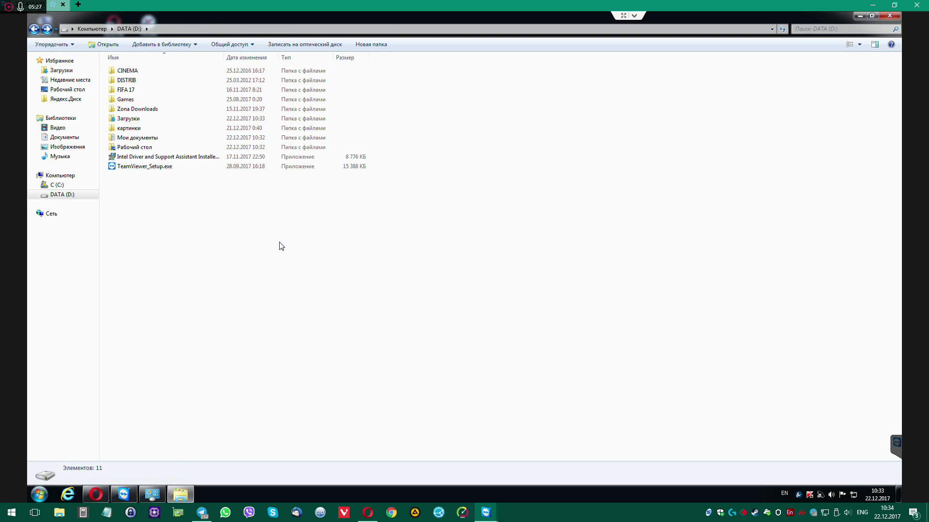
Launch qBittorrent from its shortcut in D:\Рабочий стол
double_click(129, 150)
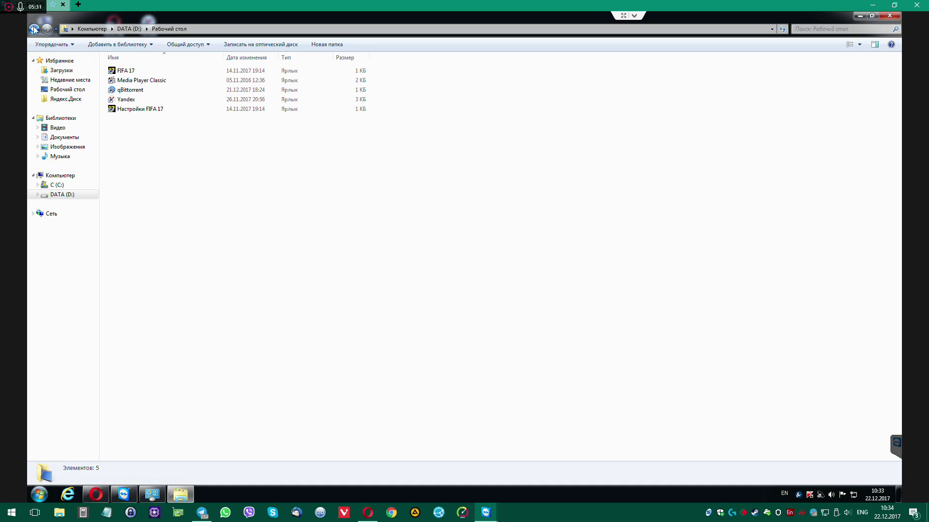
left_click(116, 91)
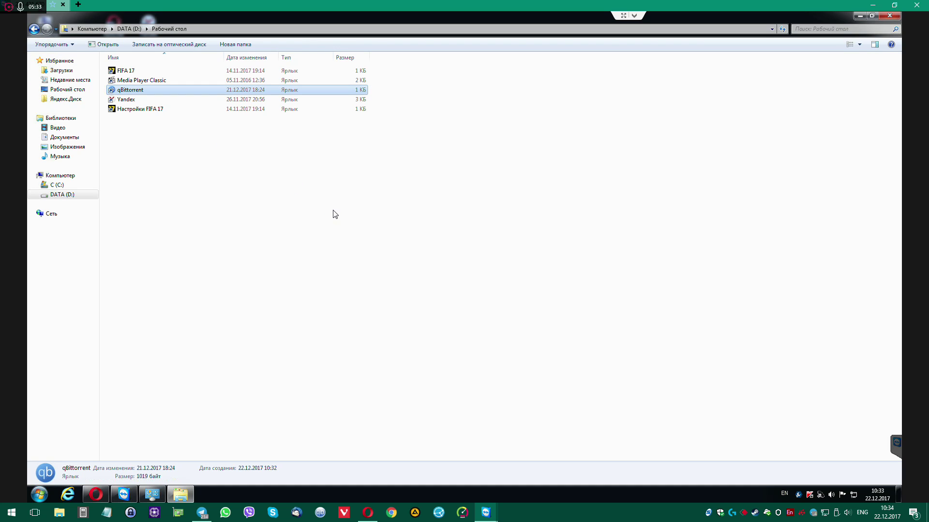
key("Return")
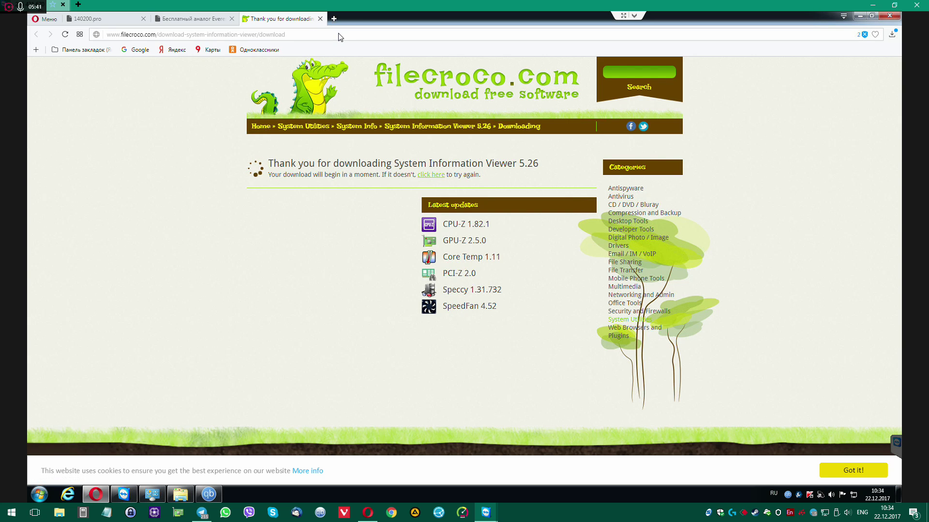
Search 'qbittorent' in a new tab and follow qbittorrent.org's Windows download link to FossHub
key("ctrl+t")
type("q")
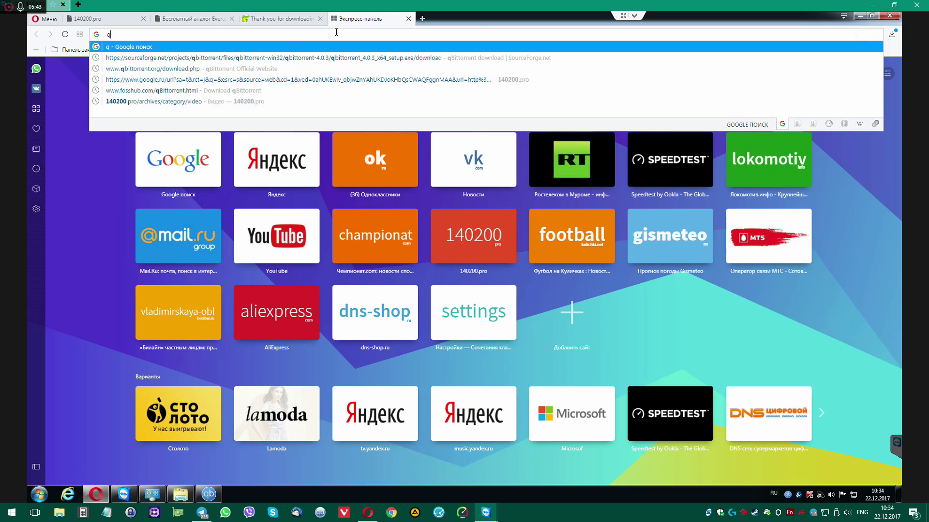
type("bittorent")
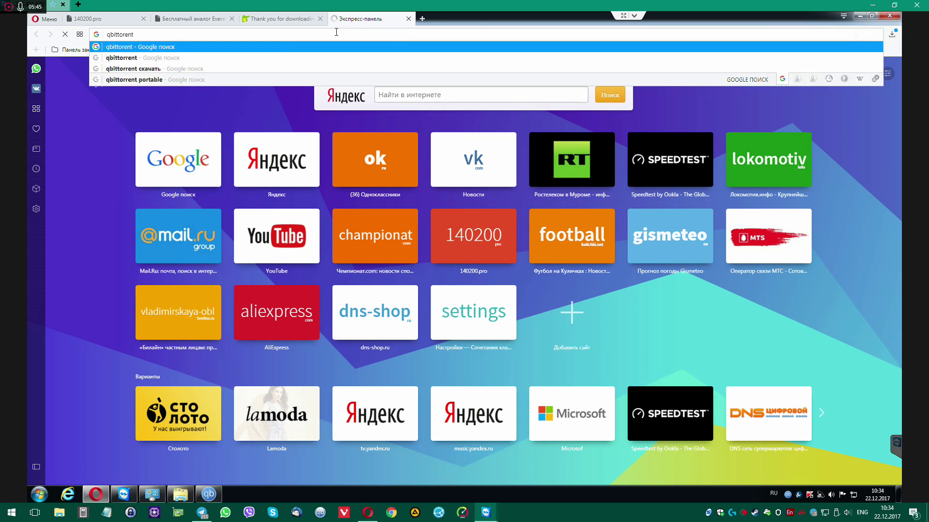
key("Return")
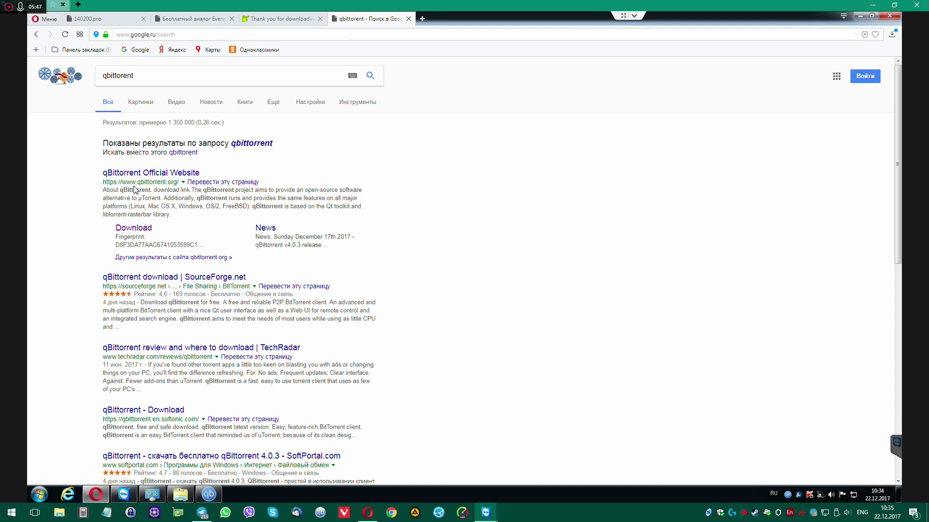
left_click(153, 173)
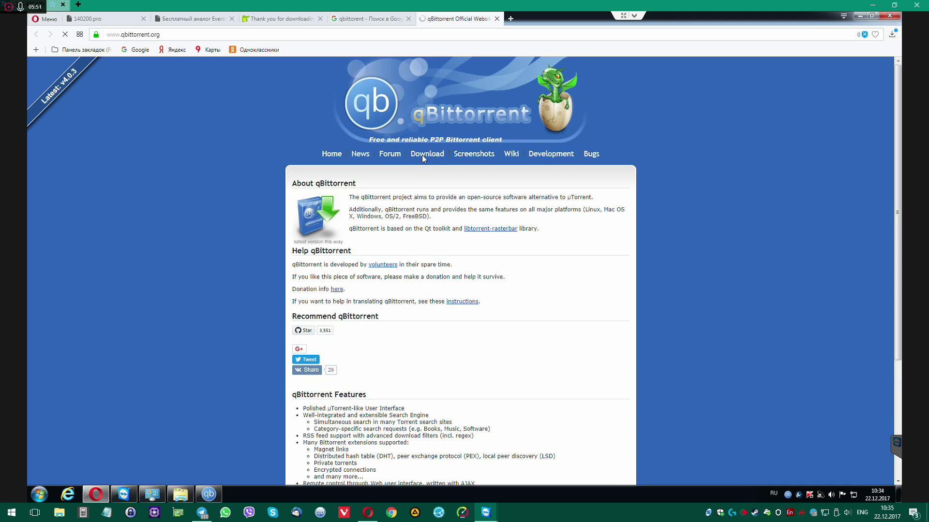
left_click(428, 153)
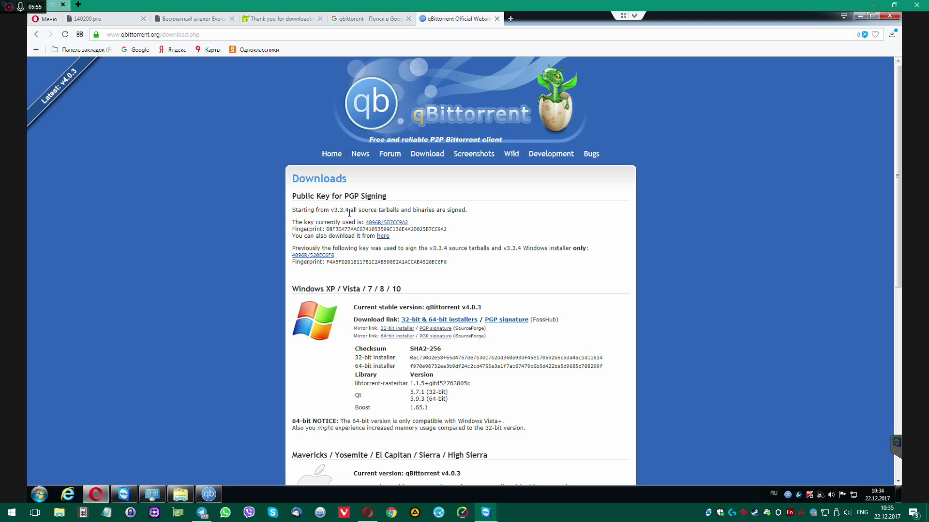
left_click(455, 323)
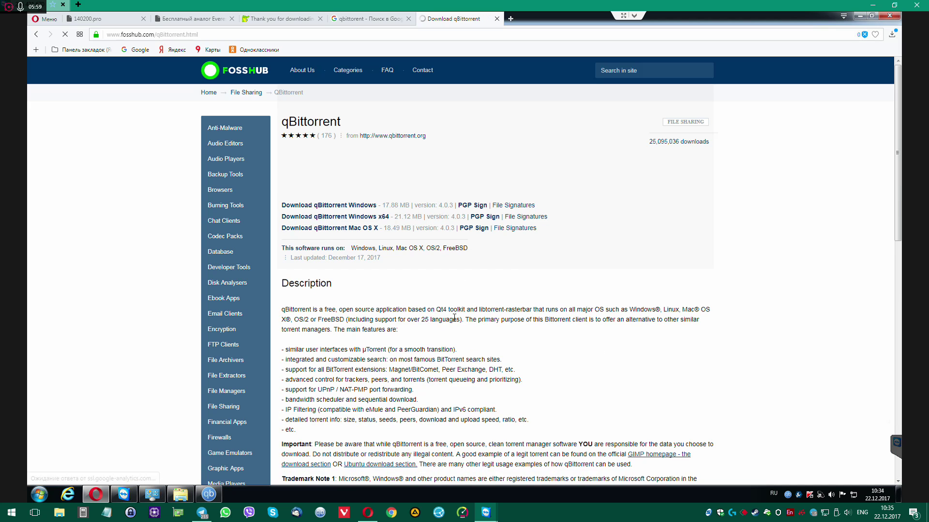
Cancel the 32-bit installer and save the qBittorrent Windows x64 installer into Загрузки
left_click(337, 207)
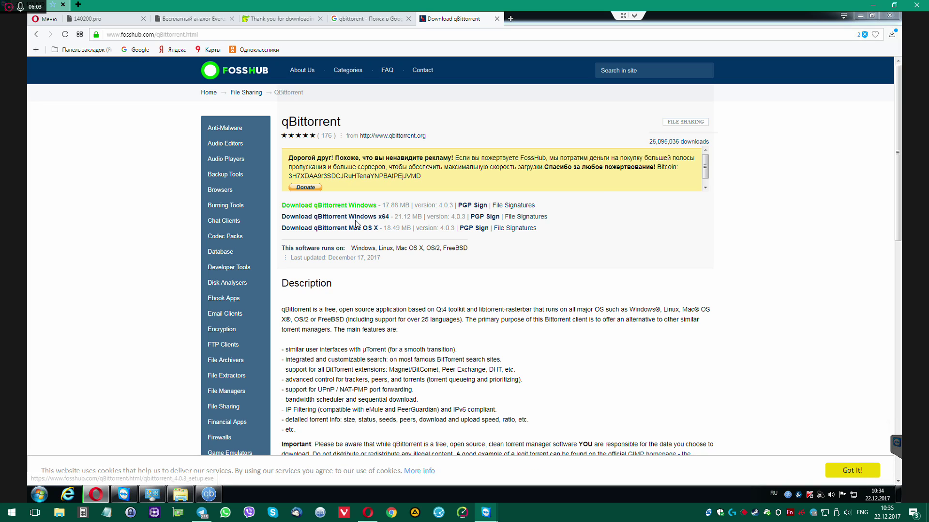
key("Return")
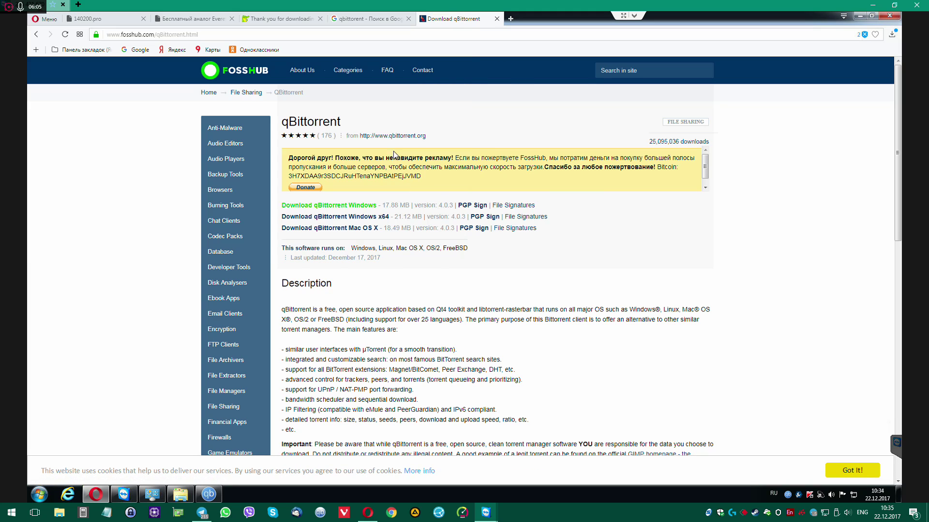
left_click(344, 218)
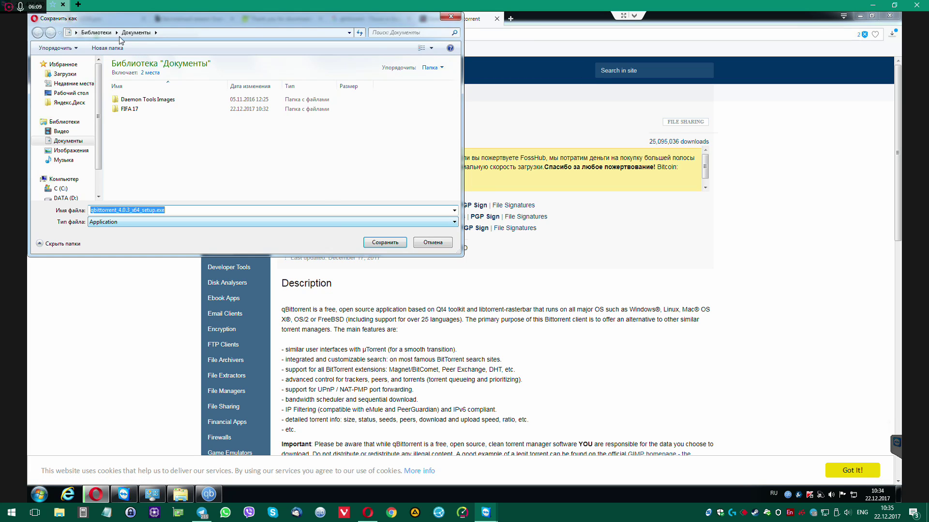
left_click(65, 75)
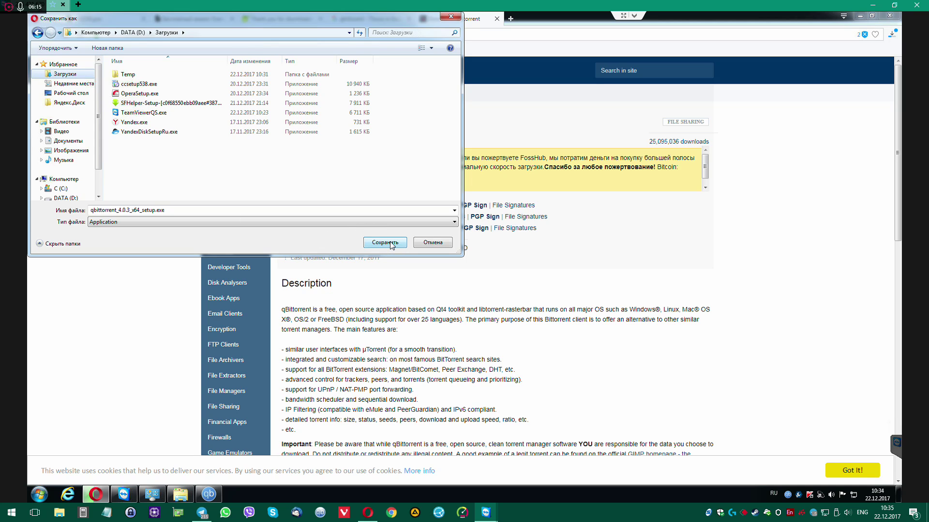
left_click(386, 243)
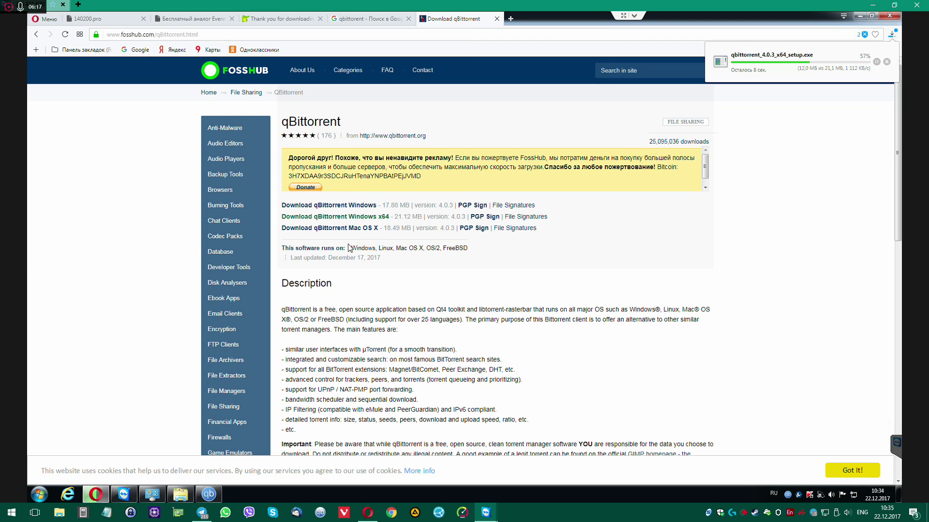
Close the qBittorrent window and the FossHub tab, then minimise the Desktop folder window
mouse_move(208, 494)
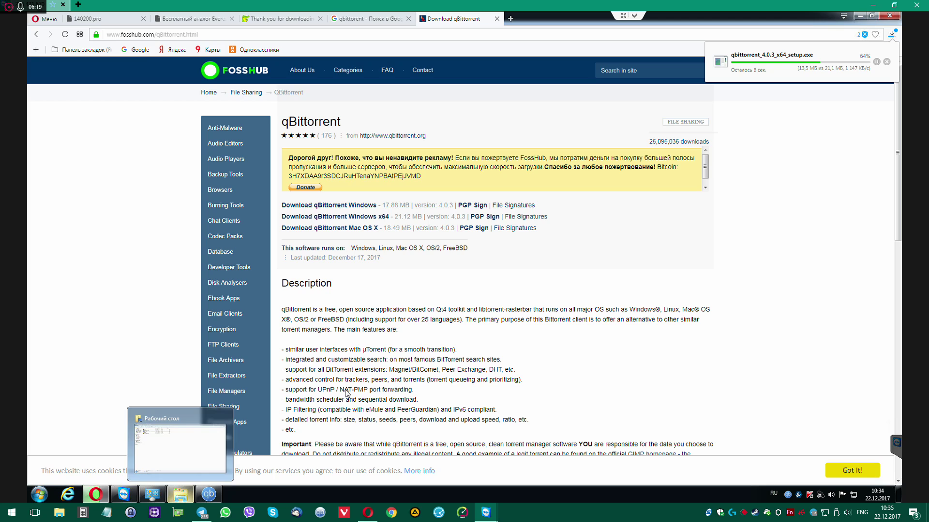
left_click(190, 441)
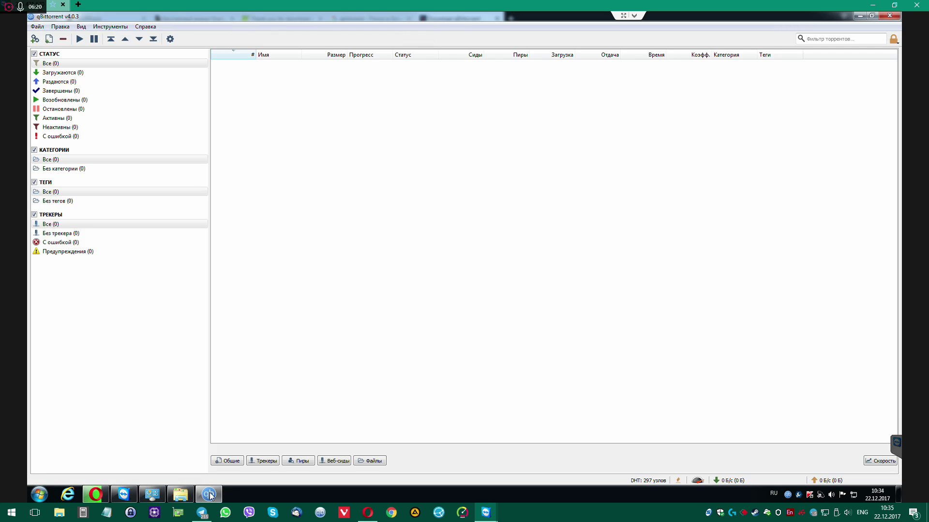
left_click(146, 26)
left_click(594, 149)
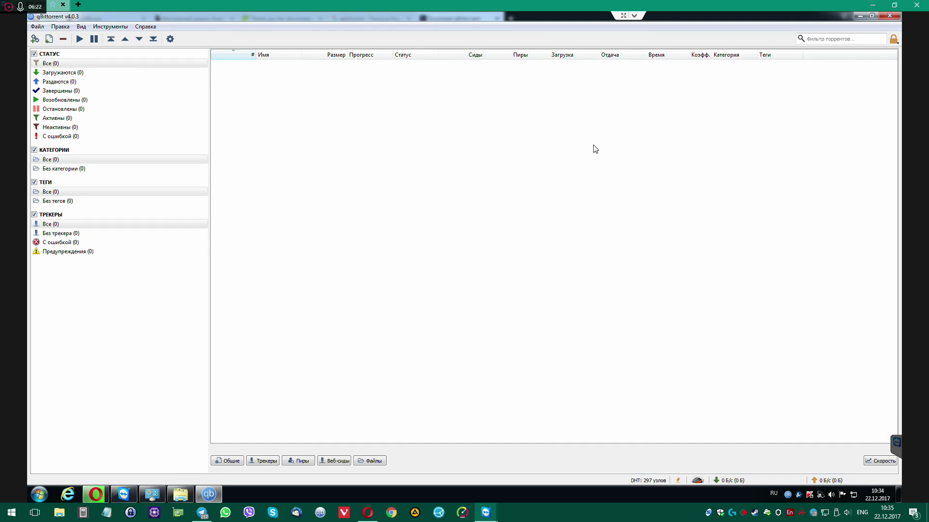
left_click(892, 19)
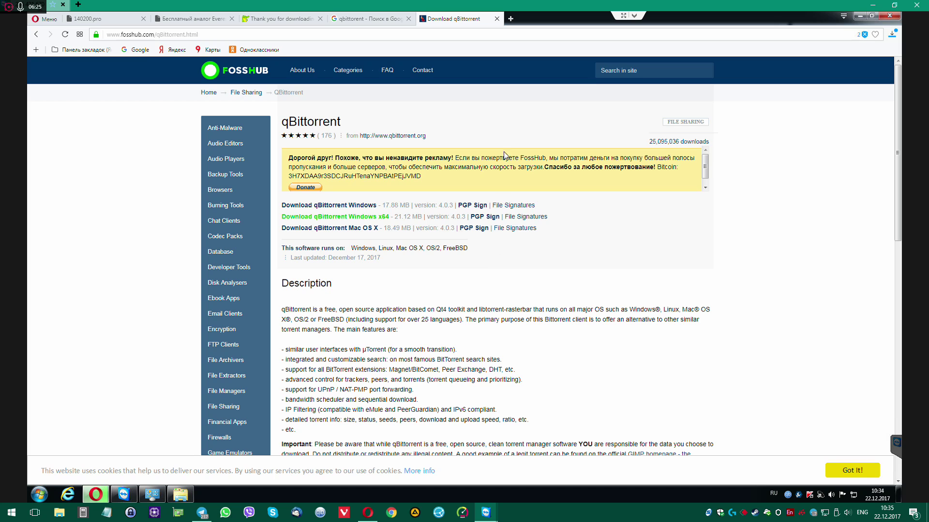
middle_click(447, 18)
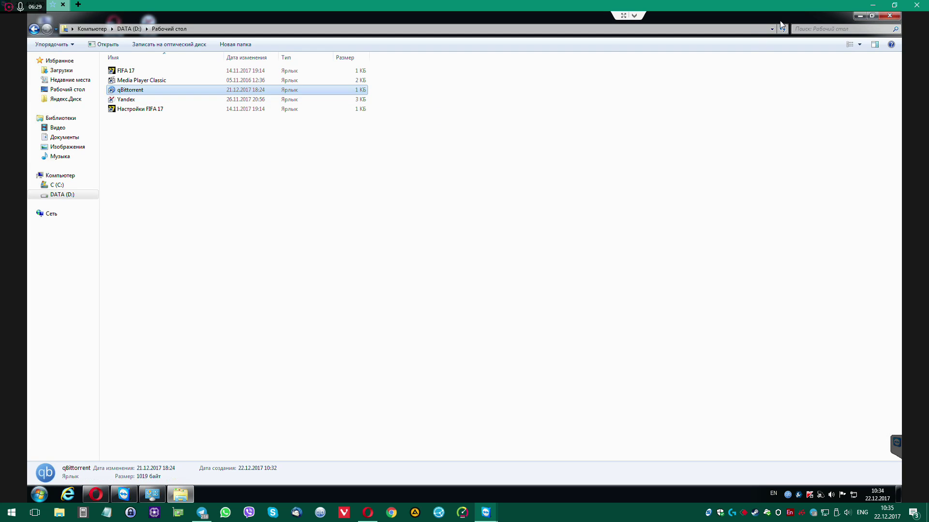
left_click(860, 15)
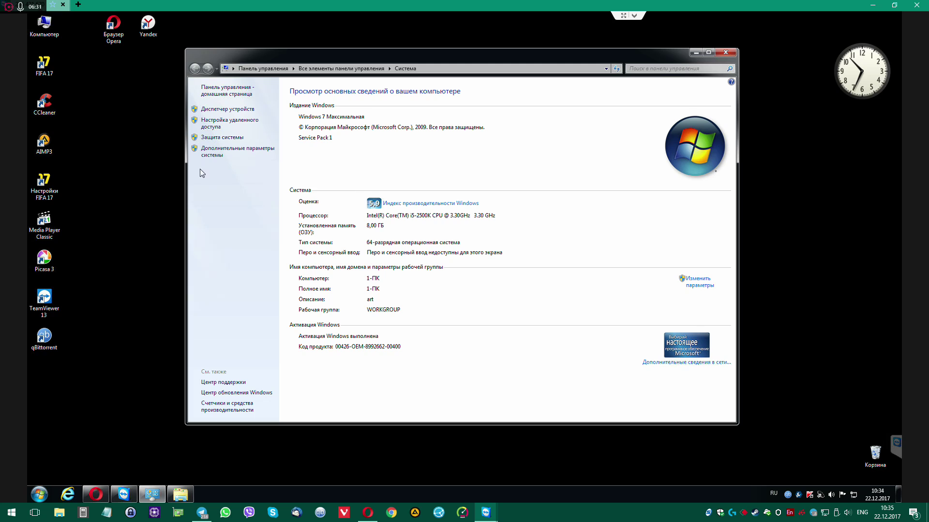
In Performance Options, turn off Aero Peek and transparency, then apply Adjust for best performance
left_click(218, 153)
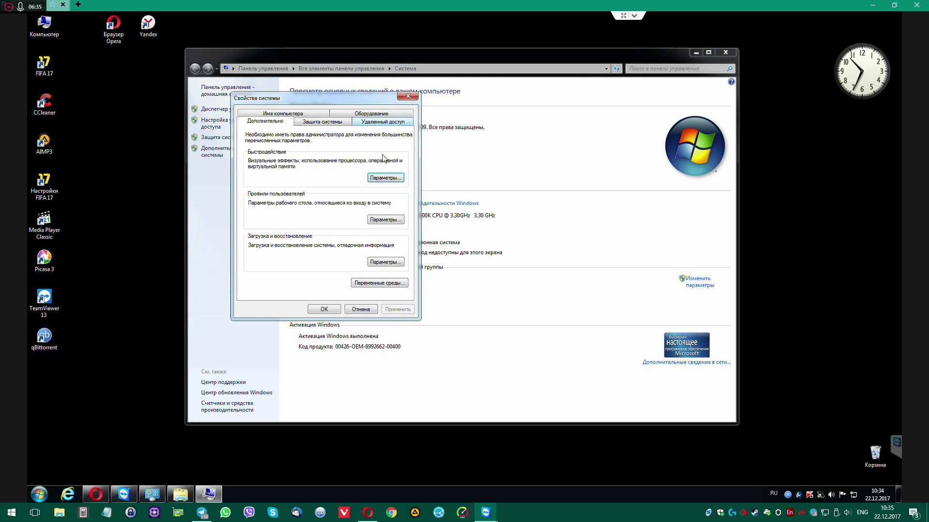
left_click(387, 178)
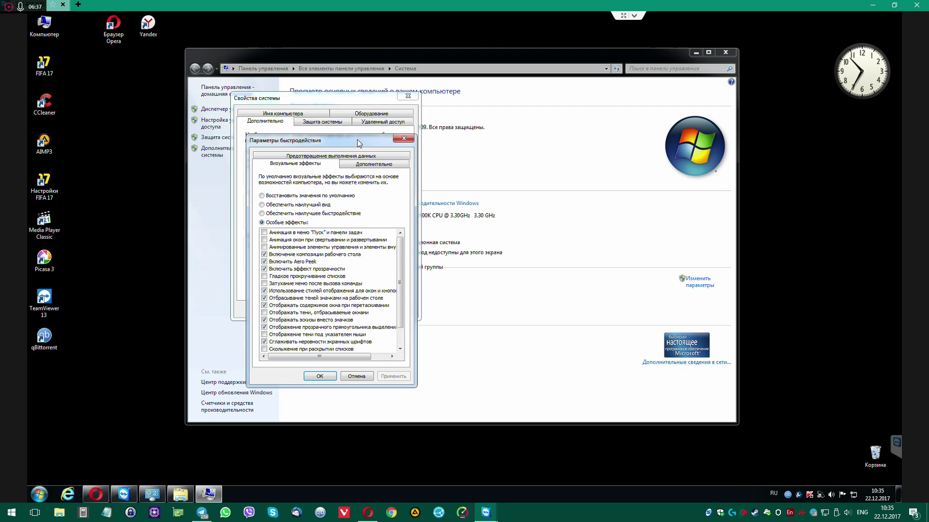
left_click_drag(358, 143, 438, 122)
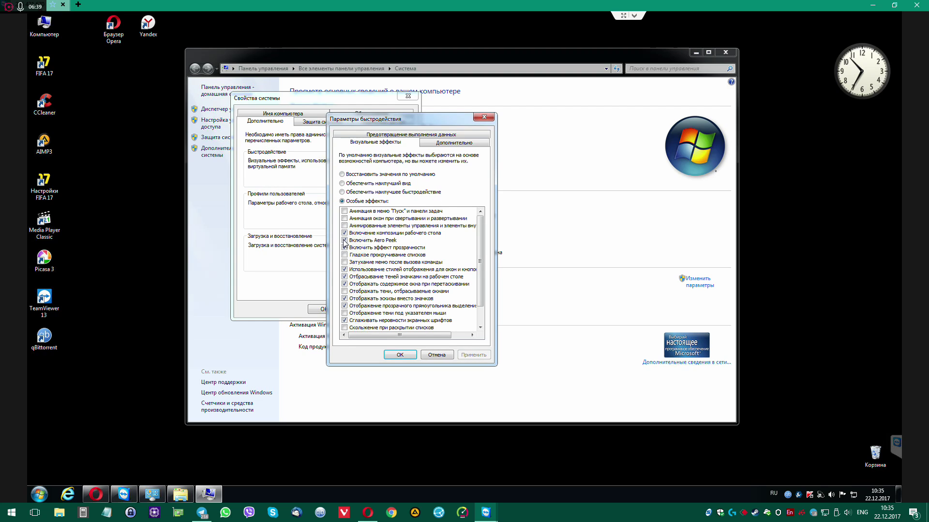
left_click(344, 241)
left_click(344, 247)
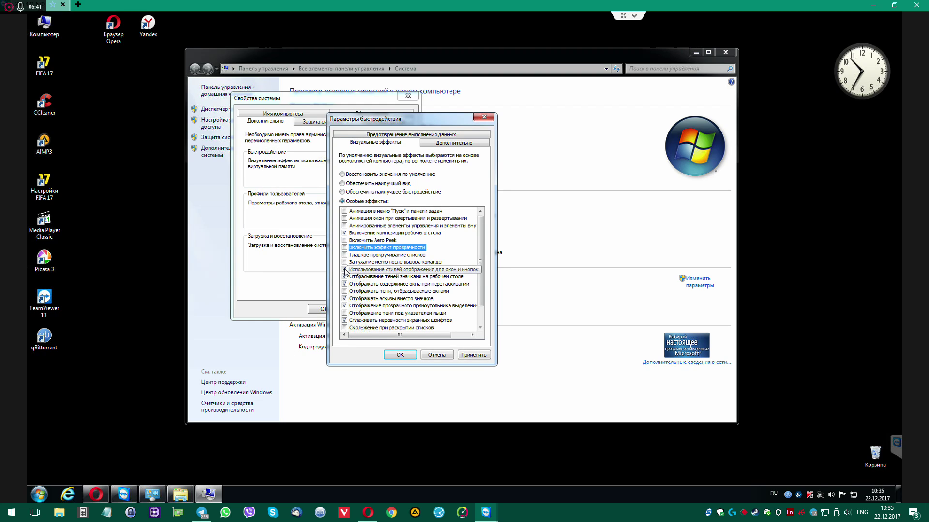
left_click(347, 192)
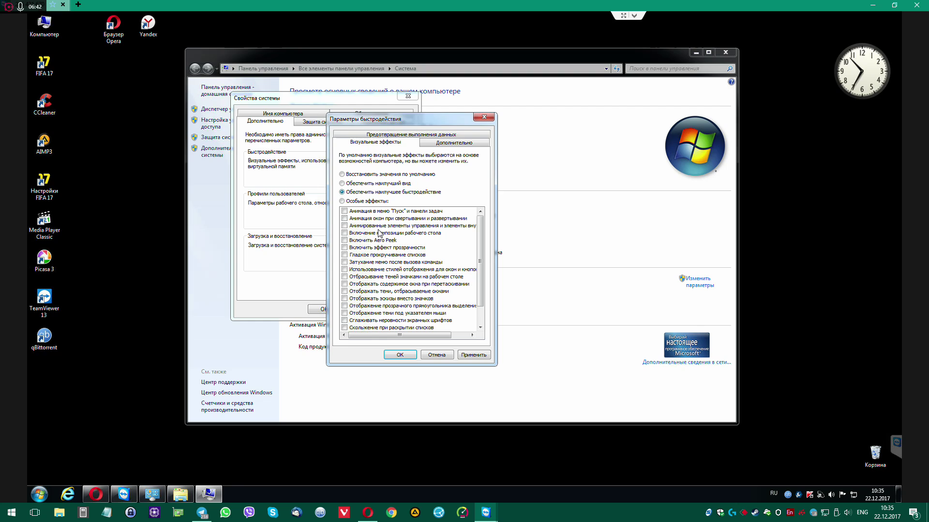
left_click(476, 356)
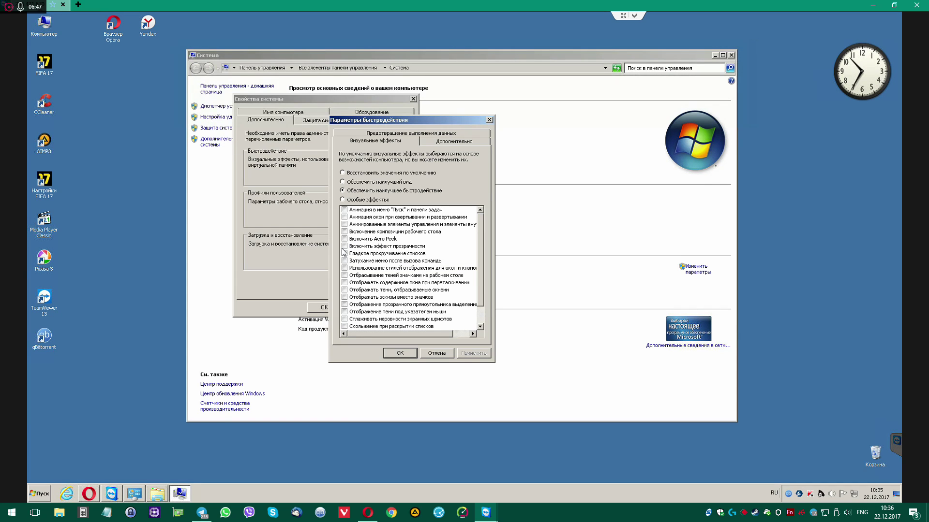
Re-enable window and button styles, thumbnails and screen font smoothing, then apply and close
left_click(345, 269)
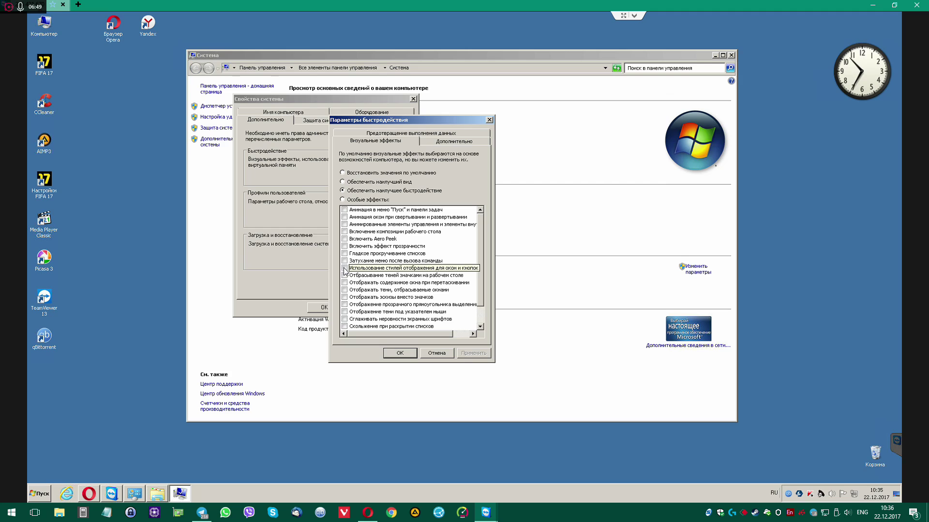
left_click(345, 298)
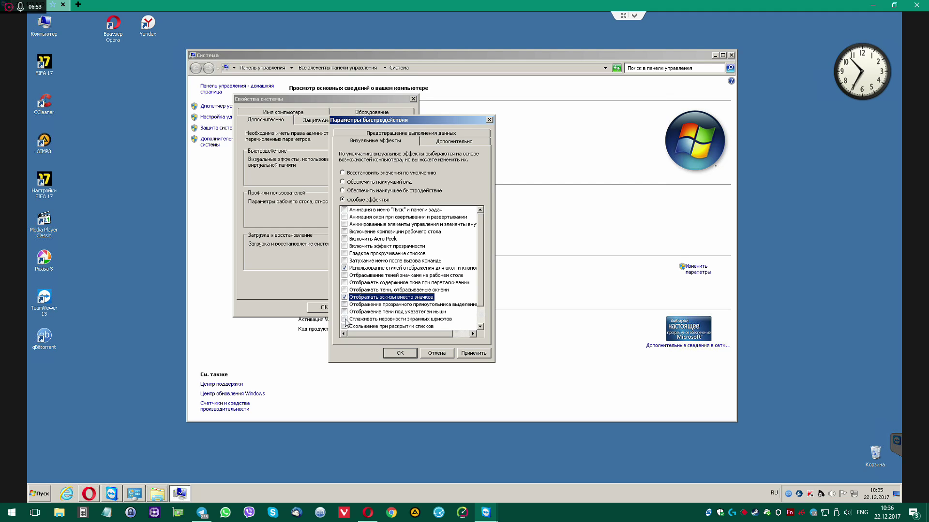
left_click(345, 320)
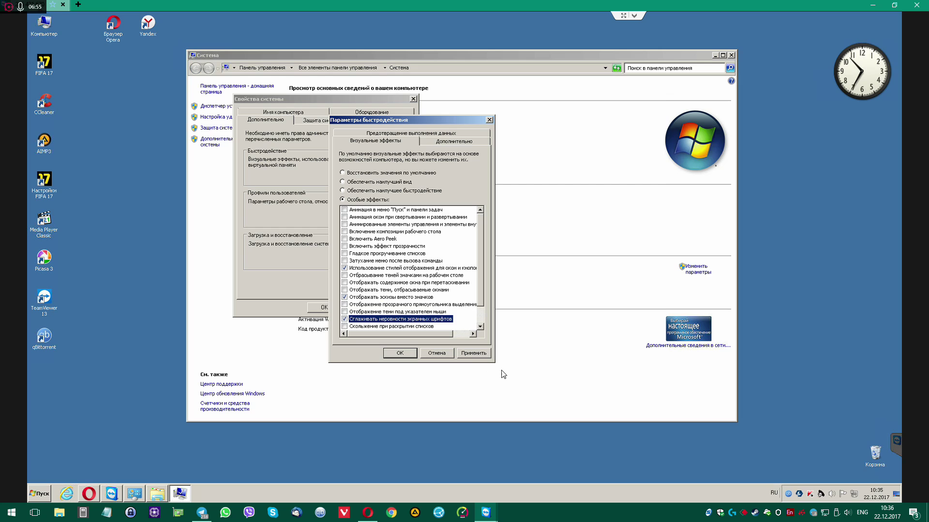
left_click(484, 354)
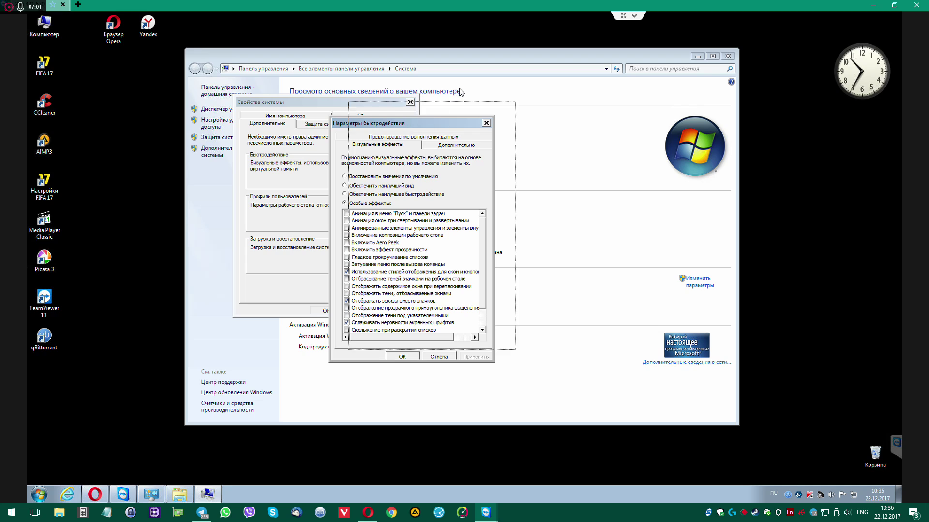
left_click_drag(408, 122, 456, 92)
left_click(450, 326)
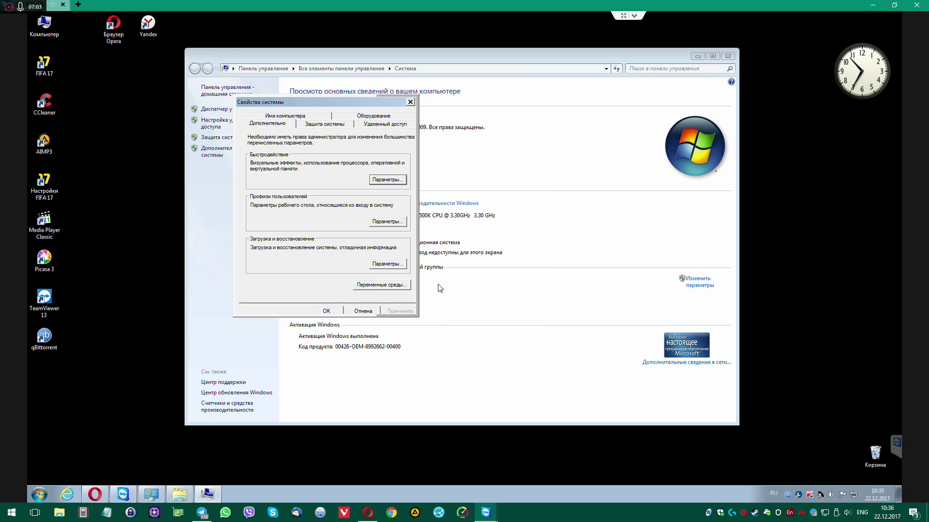
Reopen Performance Options, leave desktop composition switched off, and apply the change
left_click(388, 180)
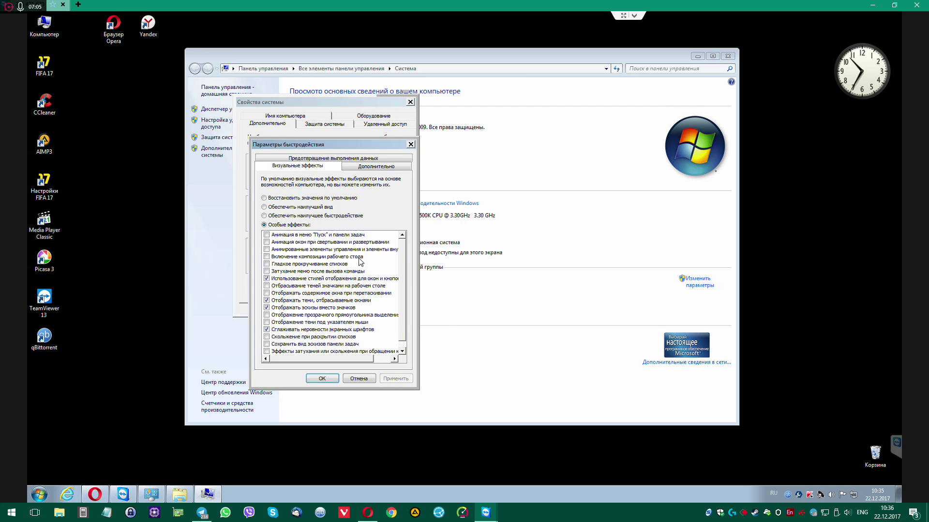
left_click(285, 257)
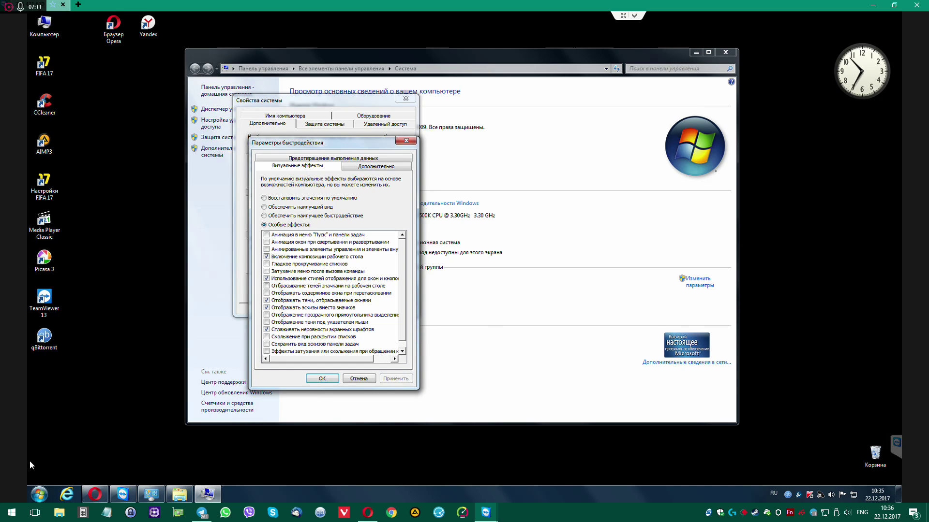
left_click(39, 494)
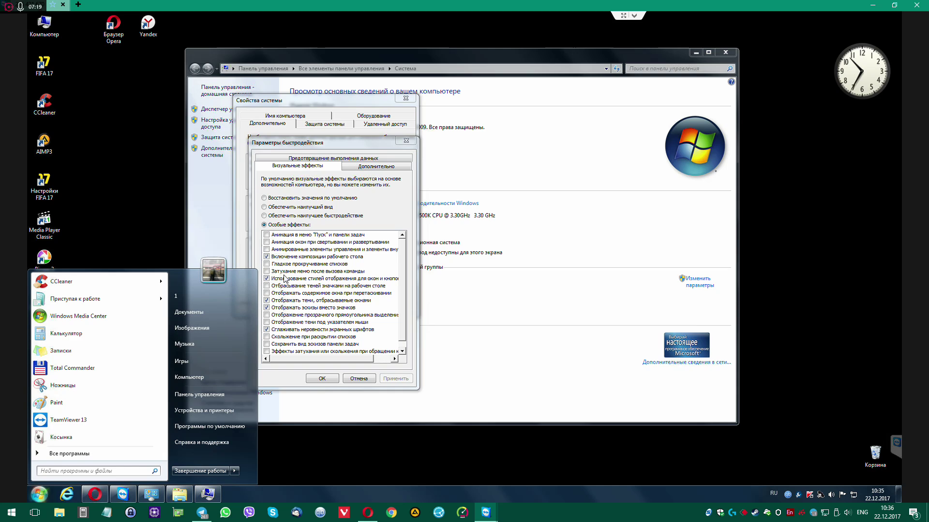
left_click(267, 257)
left_click(399, 378)
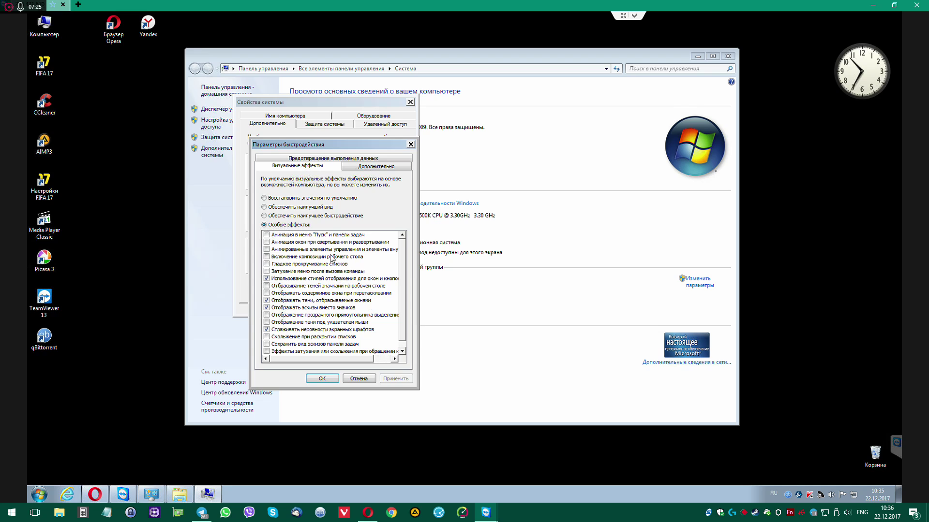
left_click_drag(334, 146, 487, 142)
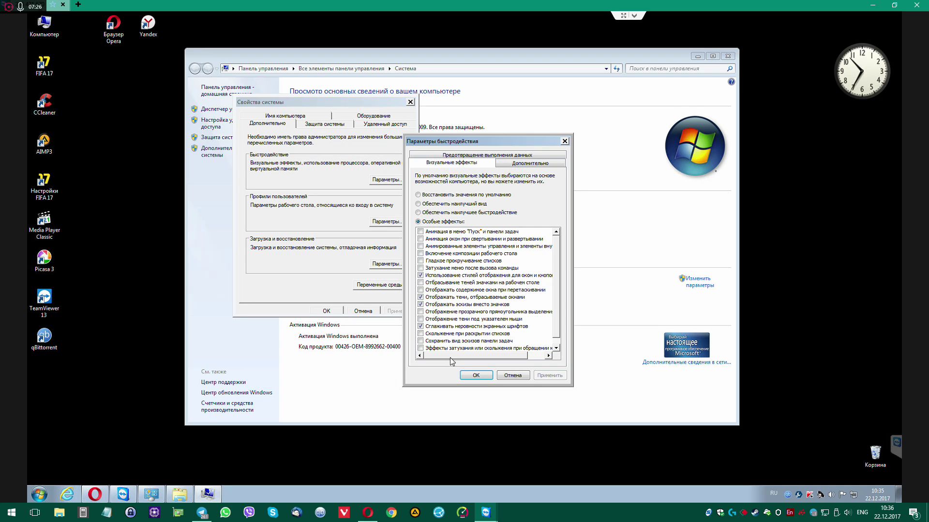
left_click(477, 376)
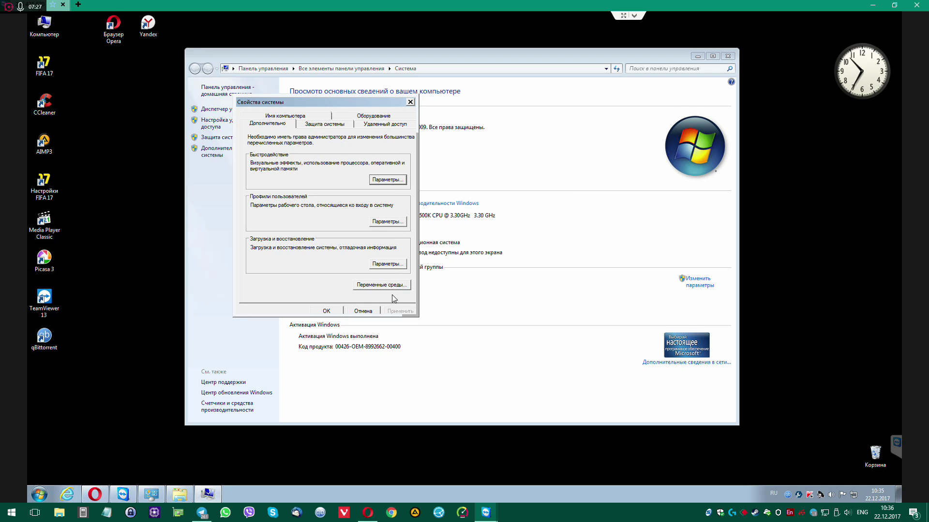
Close System Properties, then open the Computer window, resize it and close it
left_click(327, 311)
left_click_drag(435, 54, 467, 51)
double_click(43, 21)
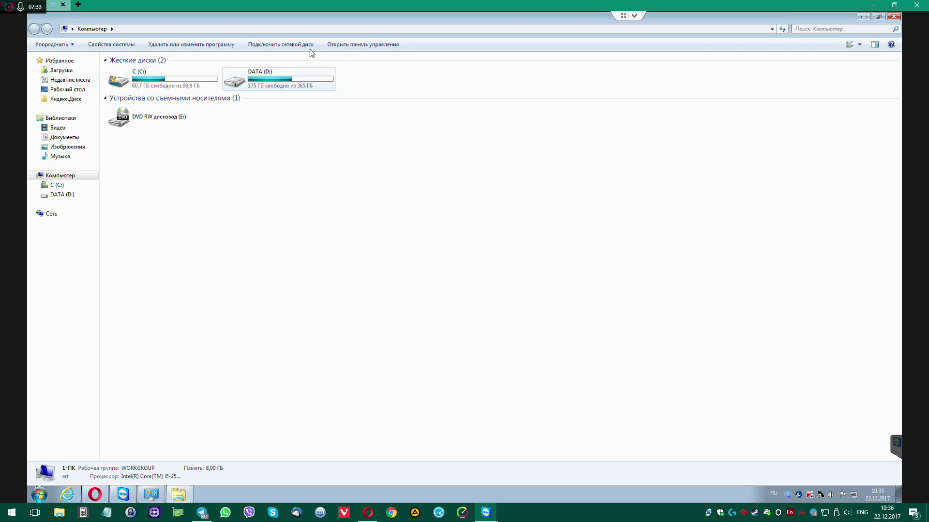
left_click(878, 15)
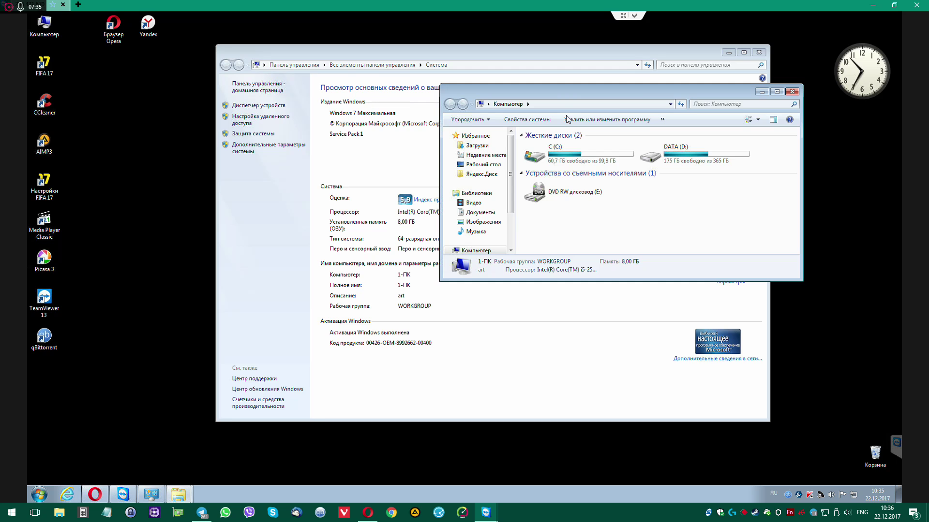
left_click_drag(555, 95, 383, 98)
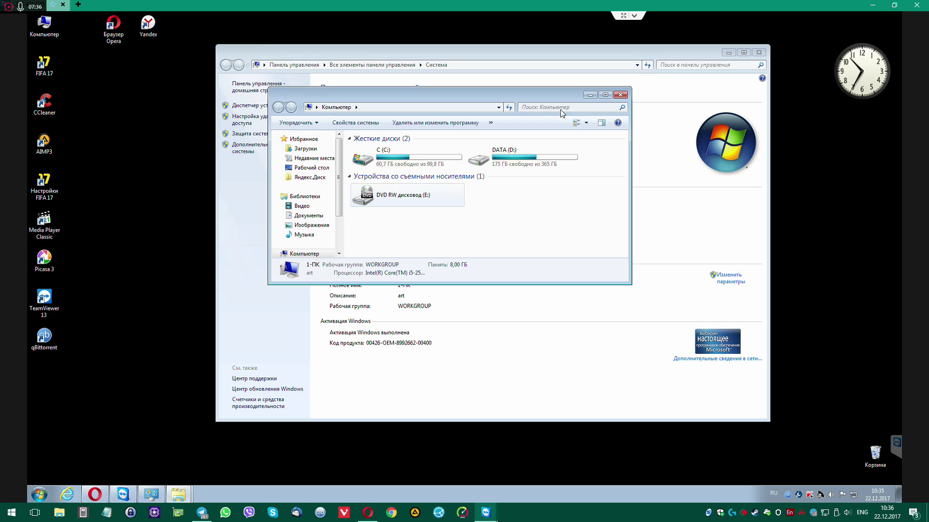
left_click(620, 95)
Open and close the System window from Computer's Properties, then check Yandex.Disk and minimise its folder
right_click(42, 22)
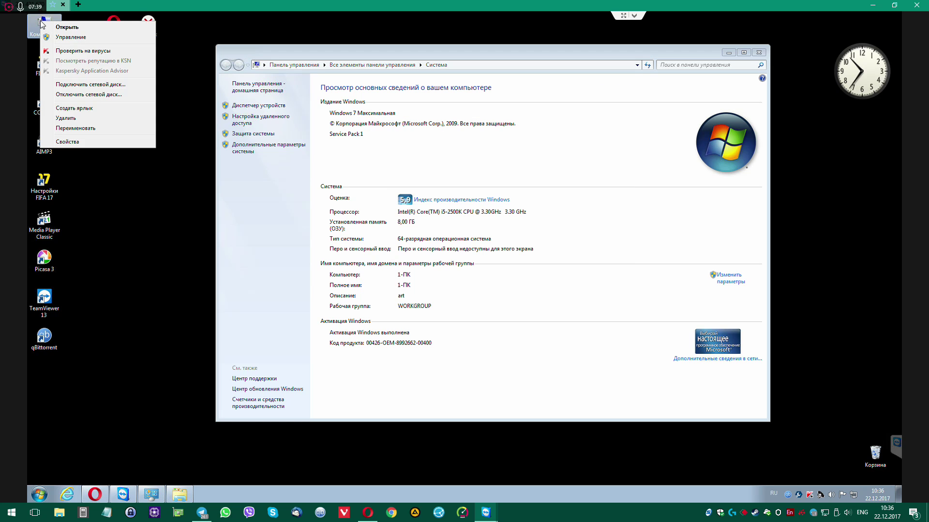
left_click(73, 142)
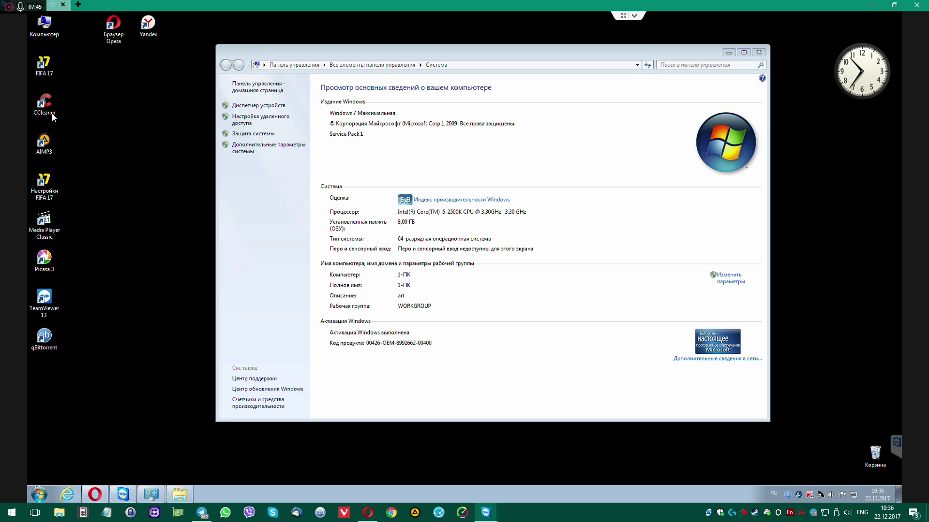
left_click(46, 104)
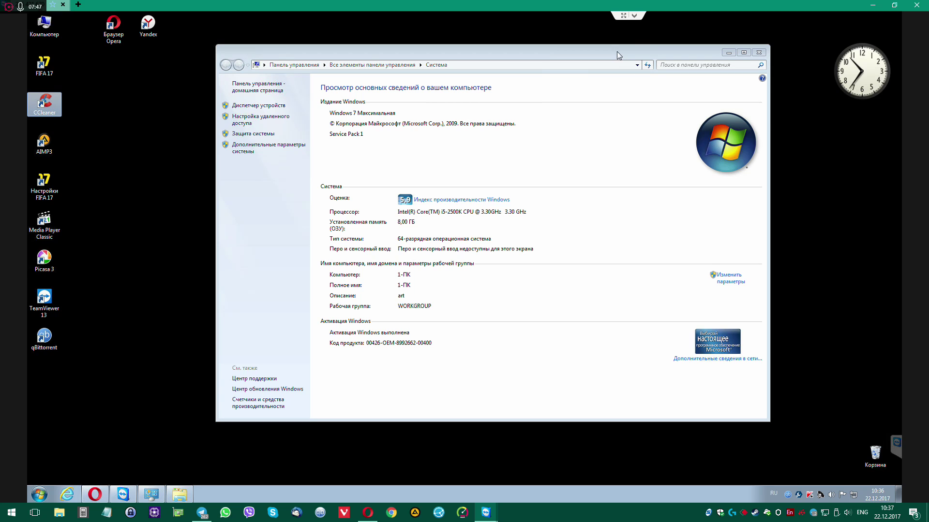
left_click_drag(616, 52, 597, 56)
left_click(739, 57)
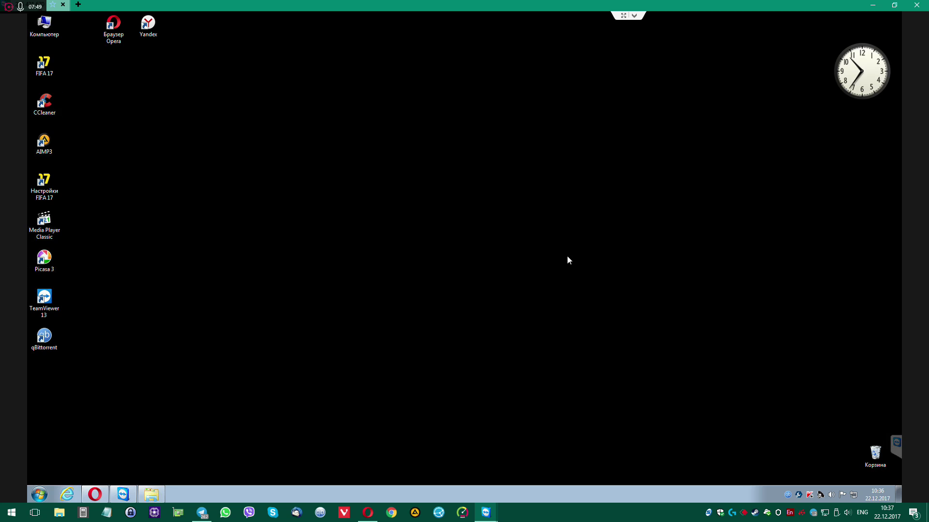
left_click(767, 517)
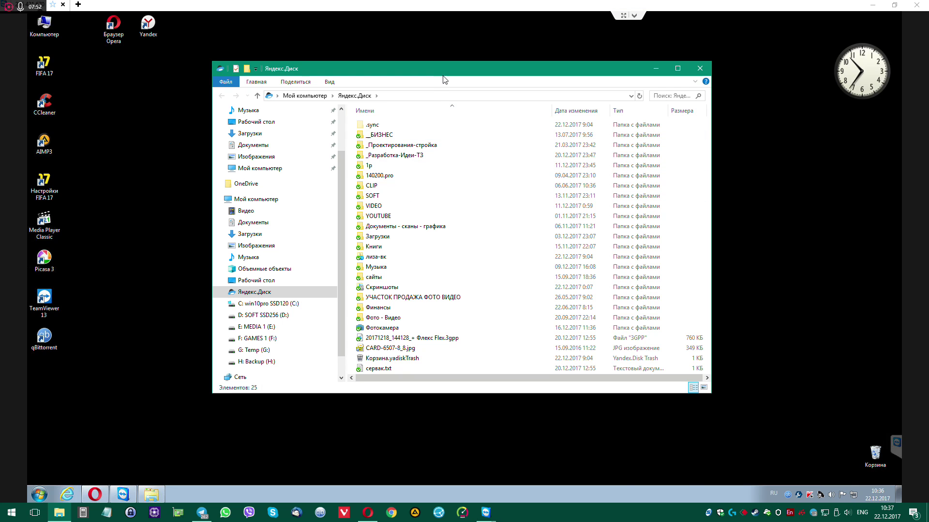
left_click(59, 513)
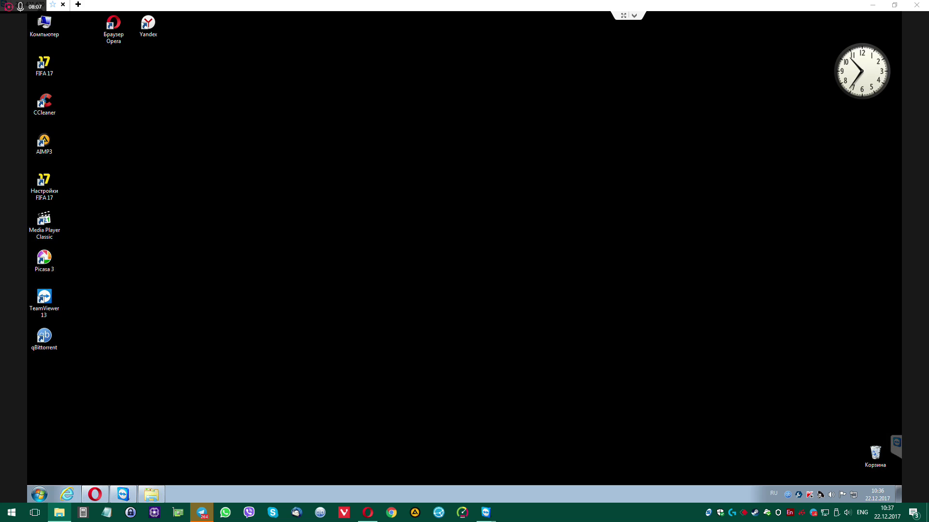
Paste the yadi.sk link in Opera and save Off2007BE.exe into Загрузки
left_click(96, 495)
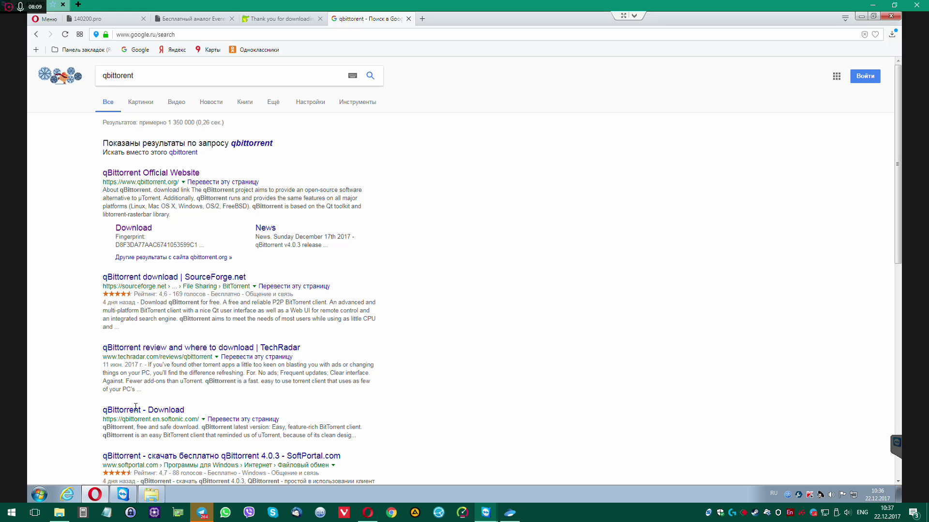
left_click(230, 35)
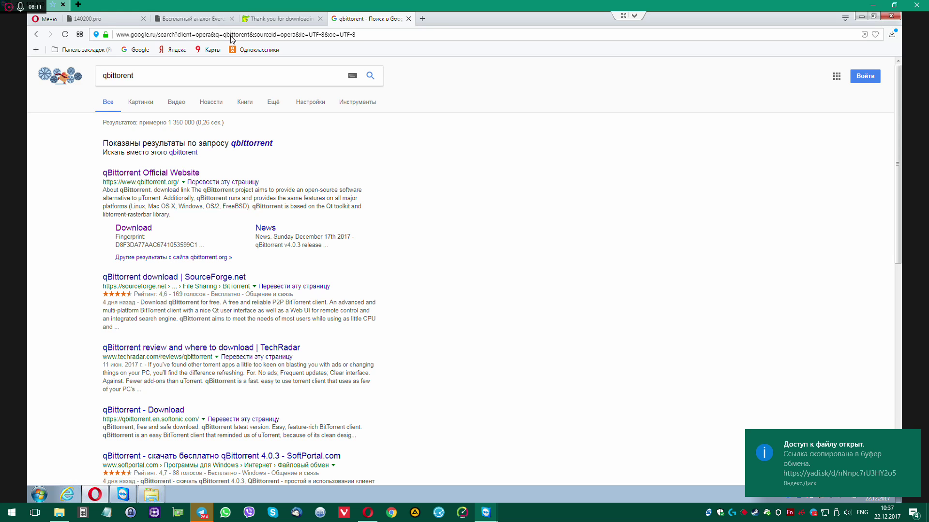
key("Return")
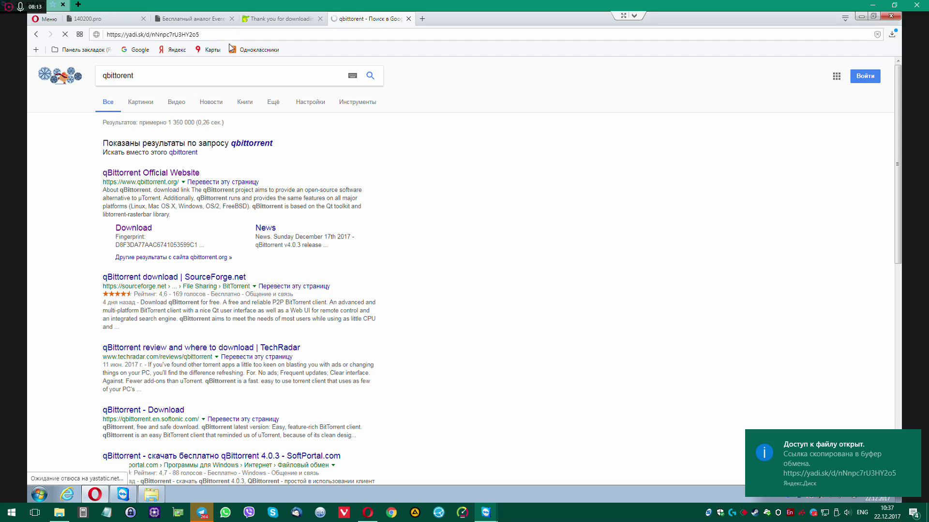
left_click(864, 119)
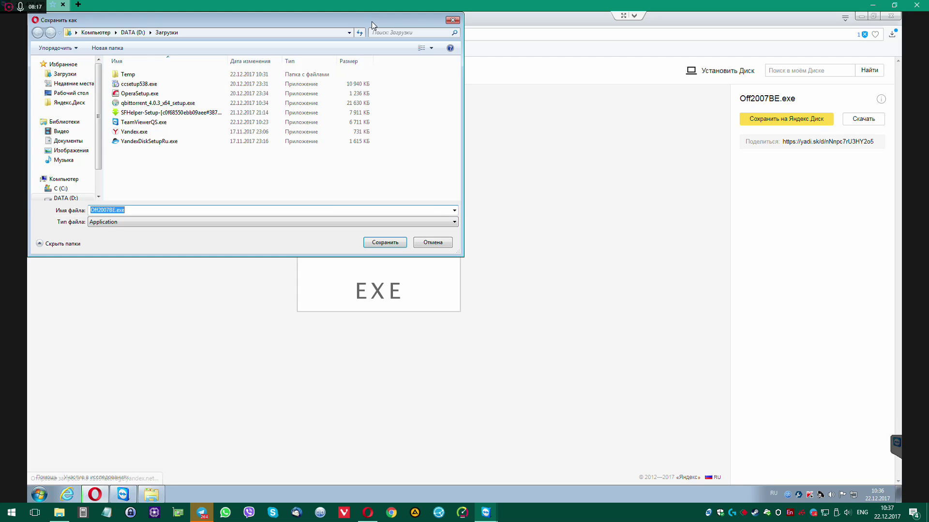
left_click(385, 243)
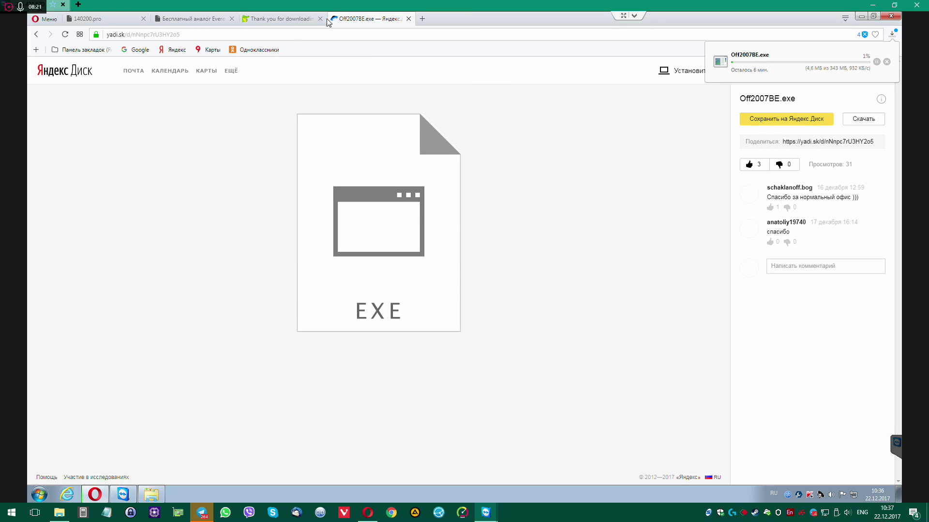
Close the Yandex.Disk, filecroco and Everest tabs, then open the Adobe Flash Player and XnView download pages
middle_click(330, 21)
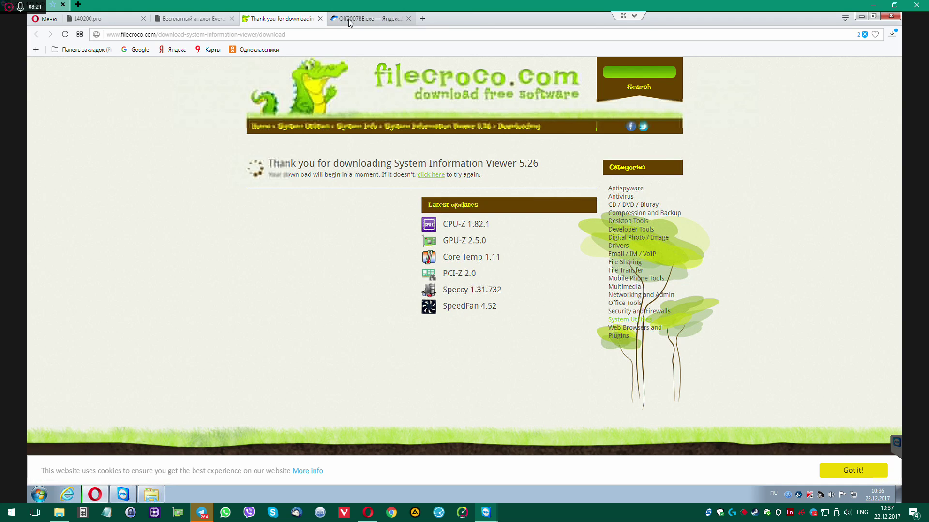
middle_click(256, 19)
key("ctrl+w")
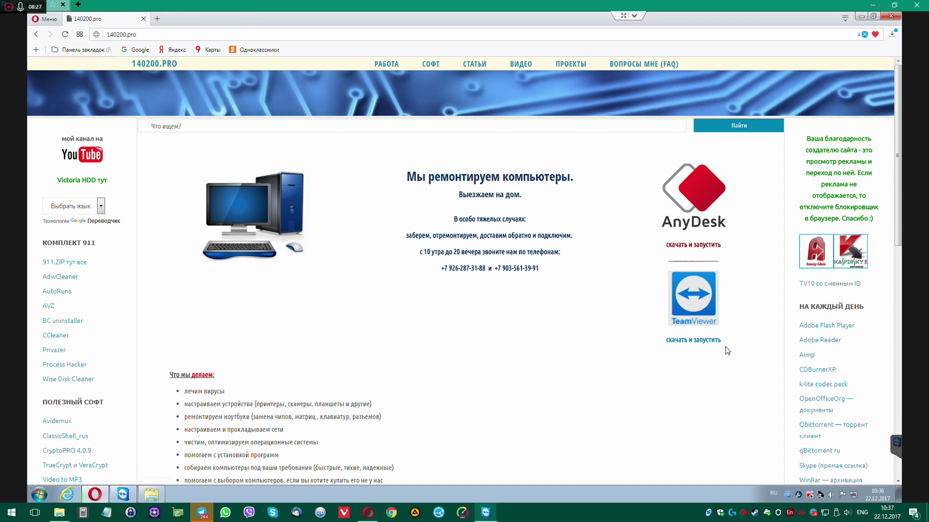
scroll(752, 349, "down", 1)
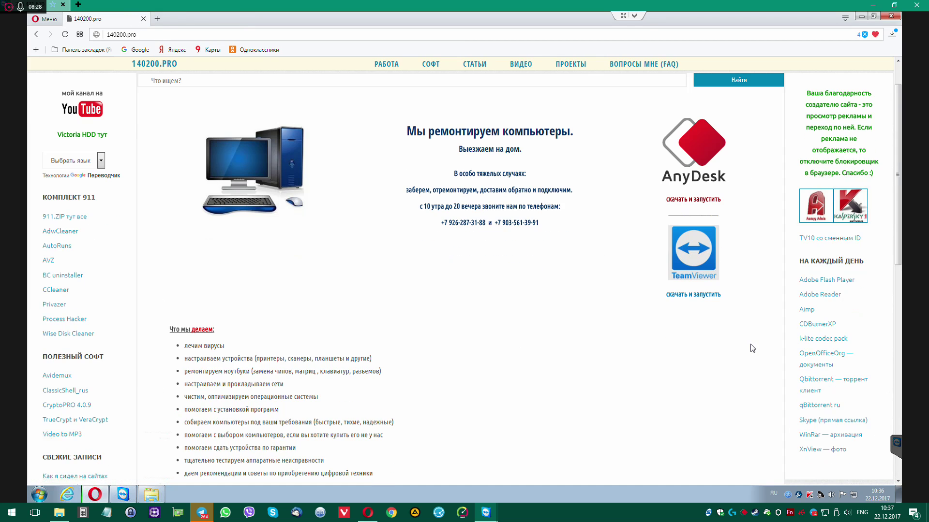
left_click(832, 281)
left_click(819, 451)
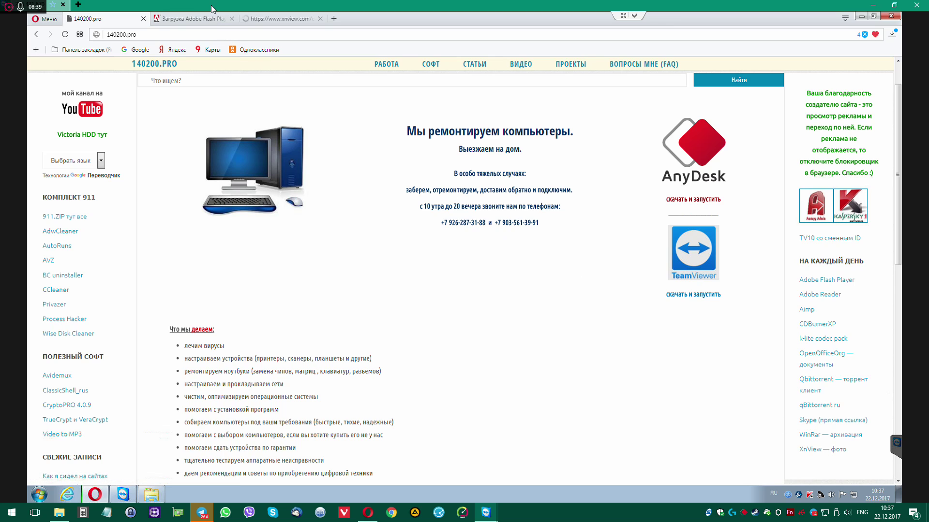
Search 7zip, save 7z1604-x64.exe from 7-zip.org into Загрузки, and show it in its folder
left_click(337, 18)
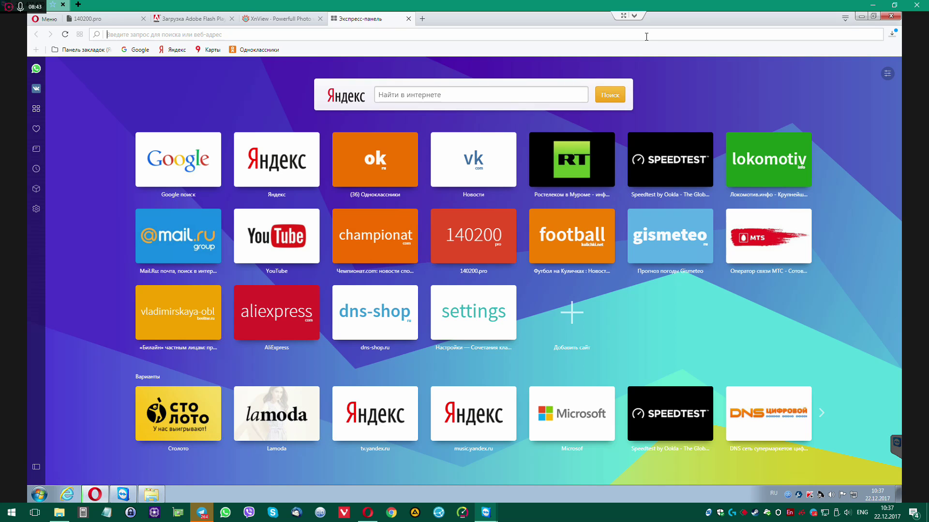
type("7zip")
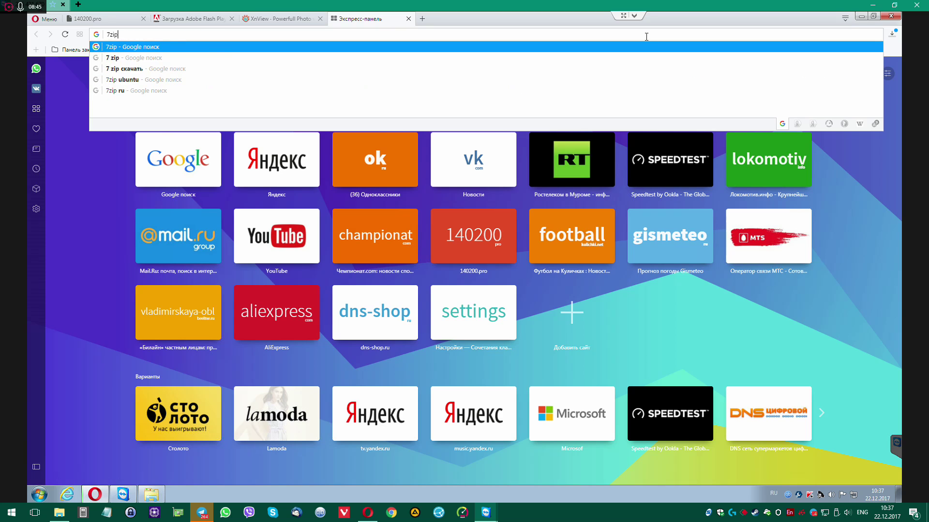
key("Return")
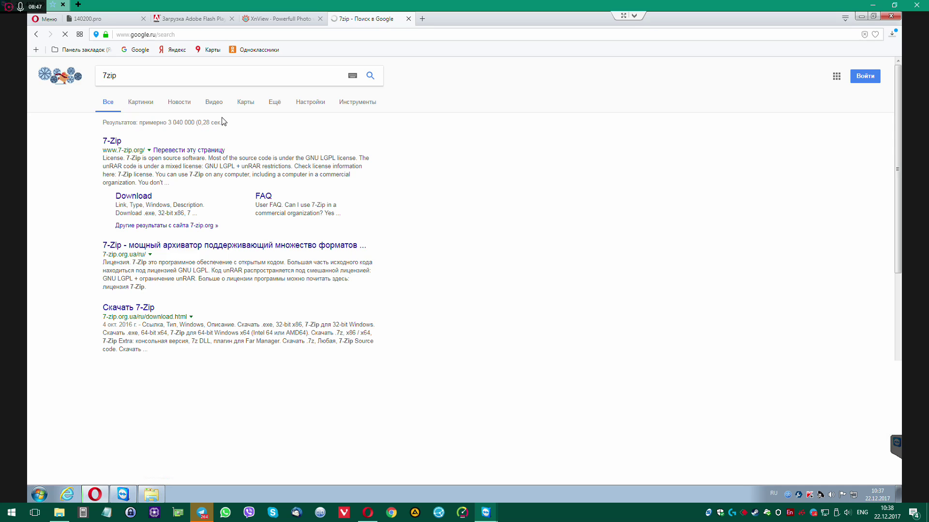
left_click(113, 143)
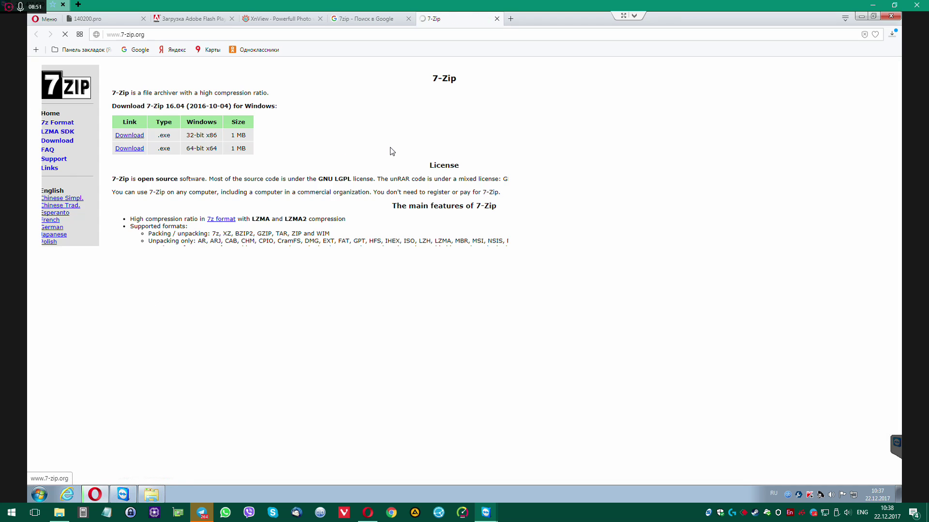
left_click(138, 149)
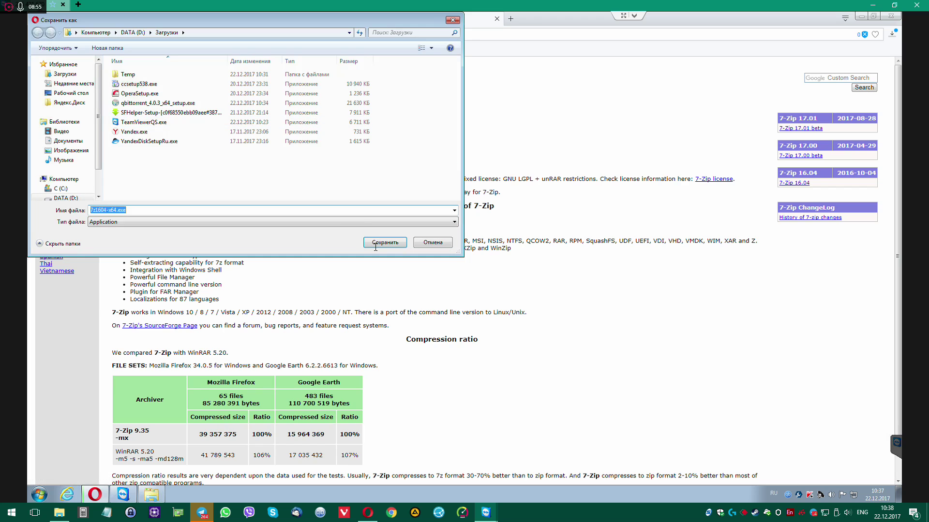
left_click(406, 242)
left_click(888, 62)
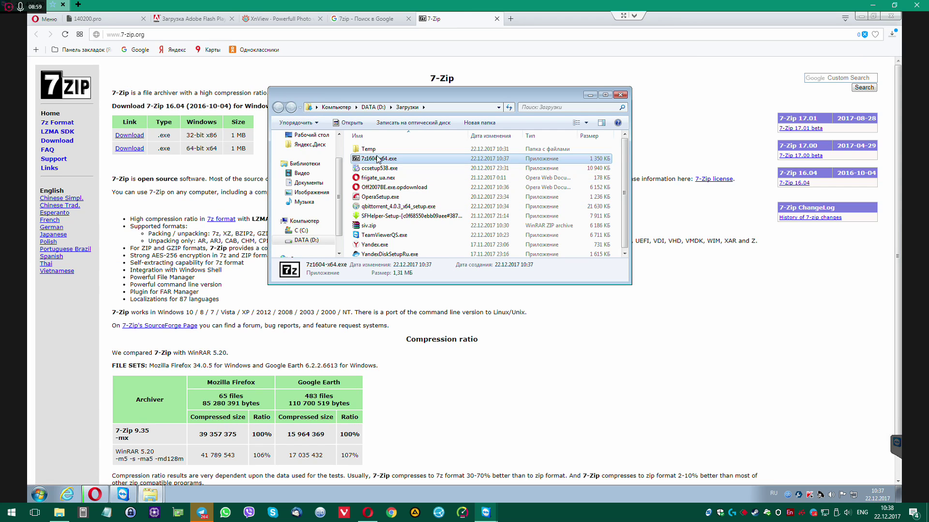
Move and enlarge the Загрузки Explorer window
right_click(378, 161)
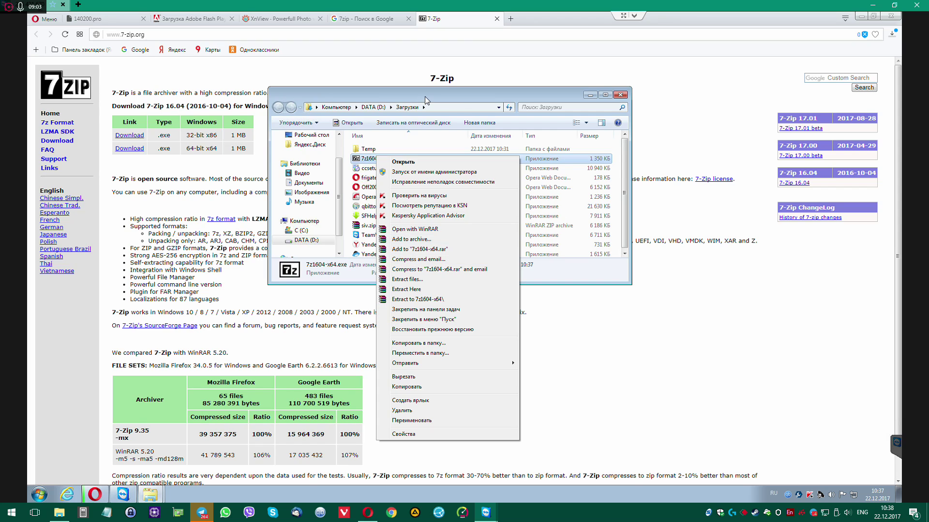
left_click(419, 83)
left_click_drag(451, 138, 451, 139)
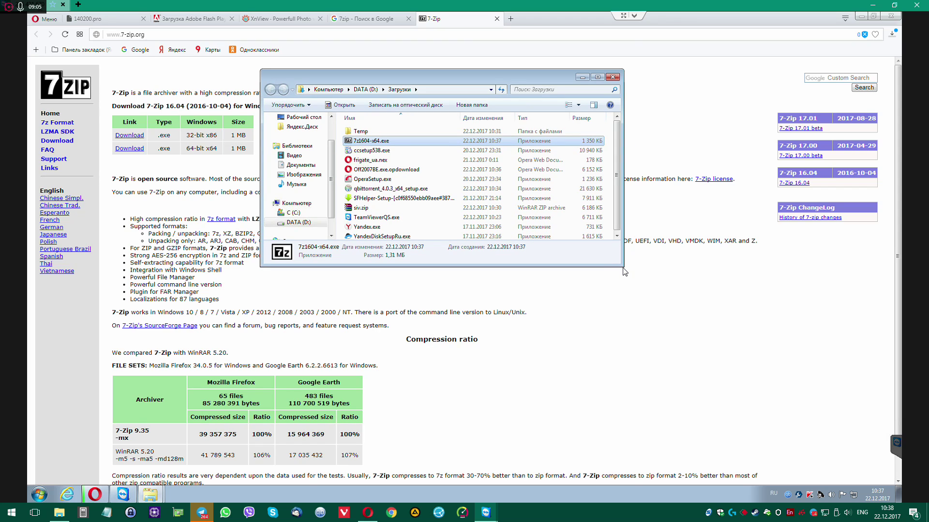
left_click_drag(651, 337, 672, 379)
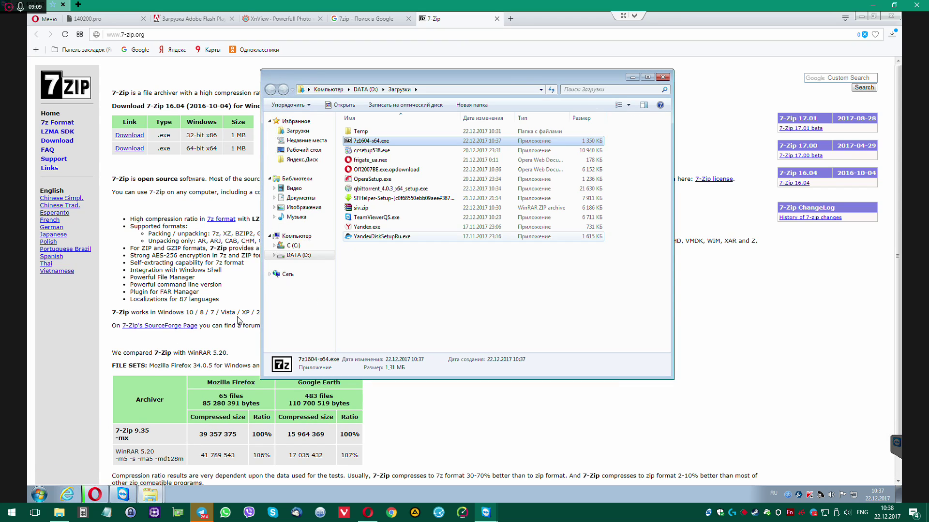
Open Control Panel from Start and switch it to Category view
left_click(39, 496)
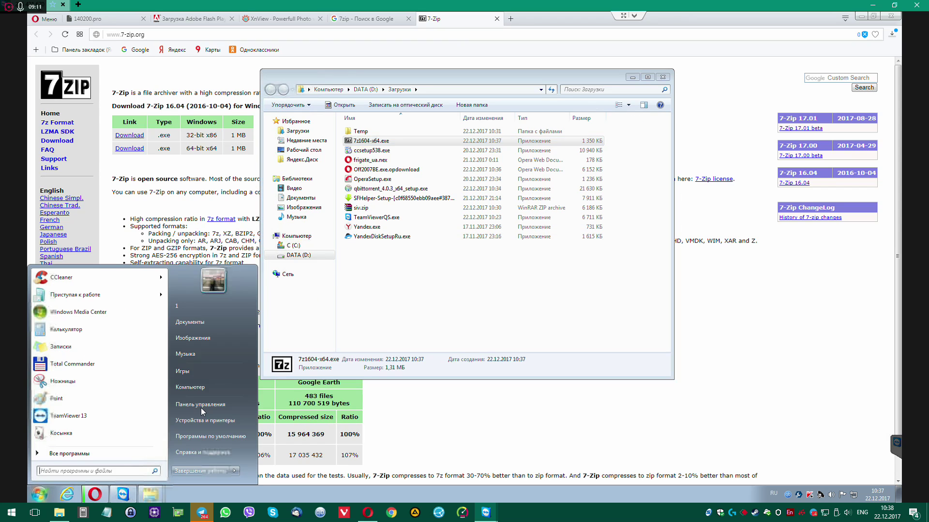
left_click(206, 405)
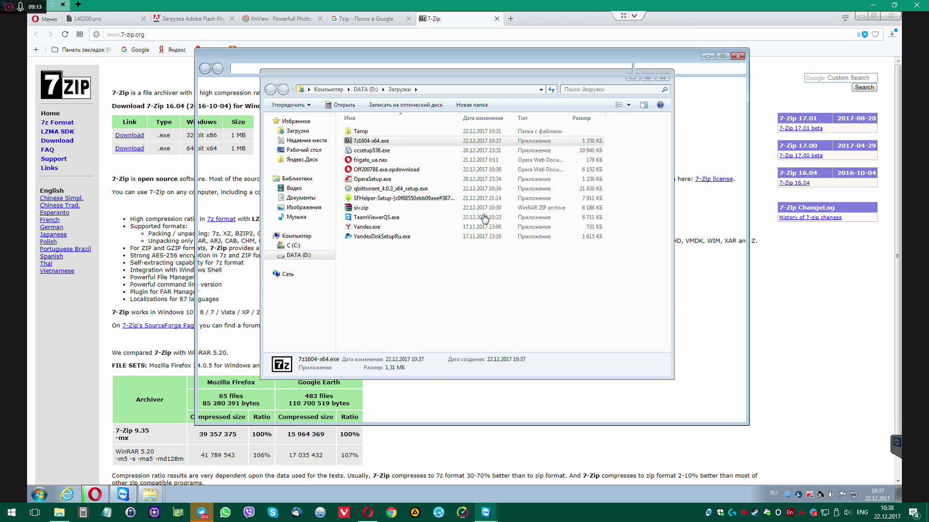
left_click(682, 92)
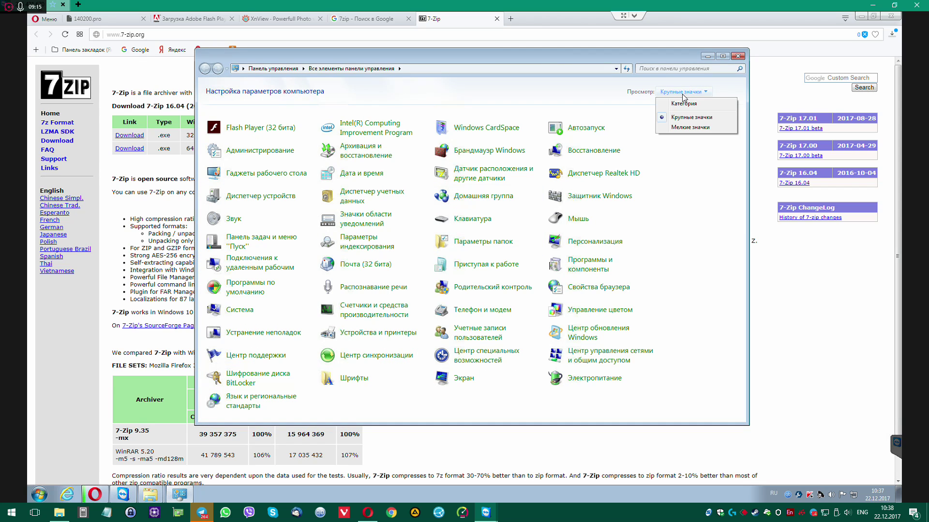
key("Up")
key("Return")
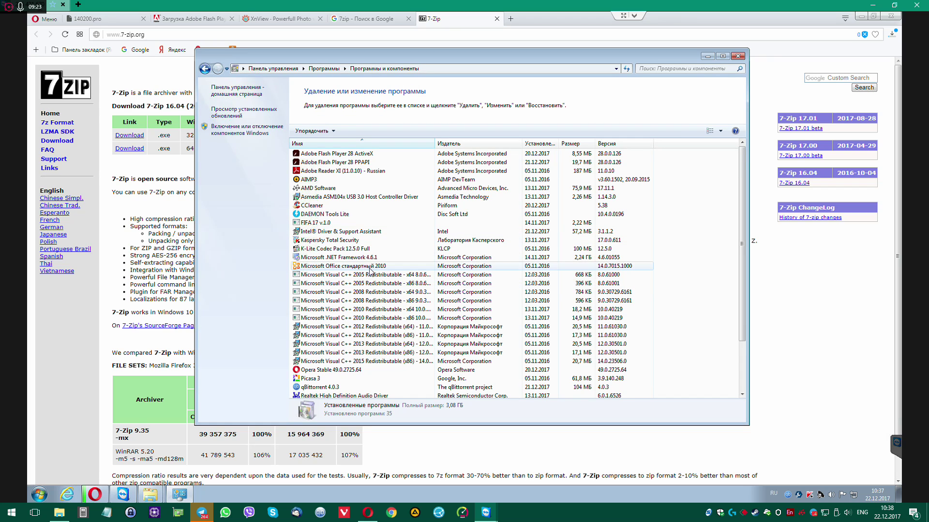
Launch Word 2010 from All Programs > Microsoft Office
left_click(39, 494)
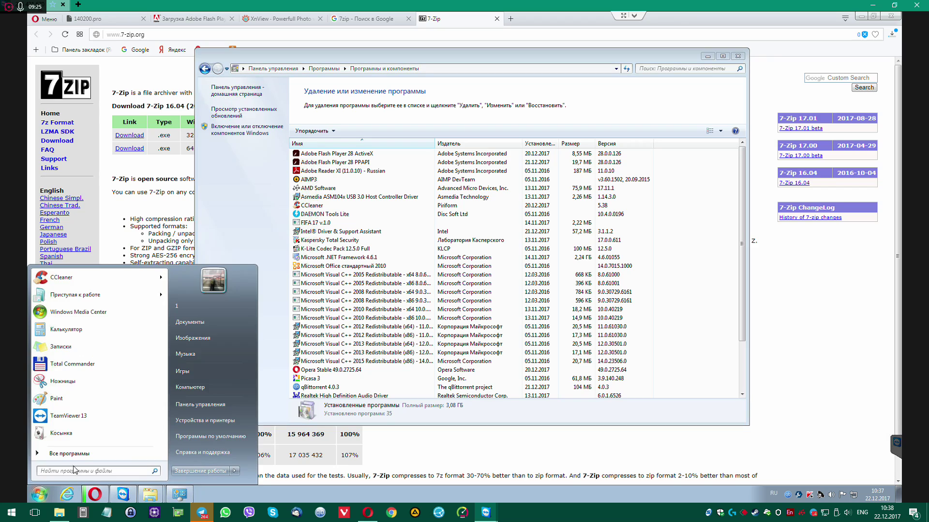
left_click(82, 457)
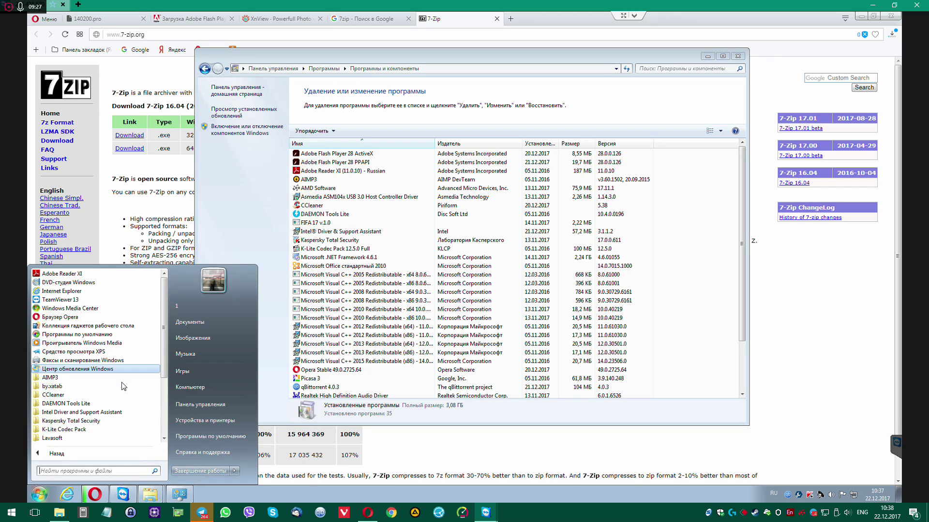
scroll(124, 382, "down", 4)
scroll(124, 382, "down", 2)
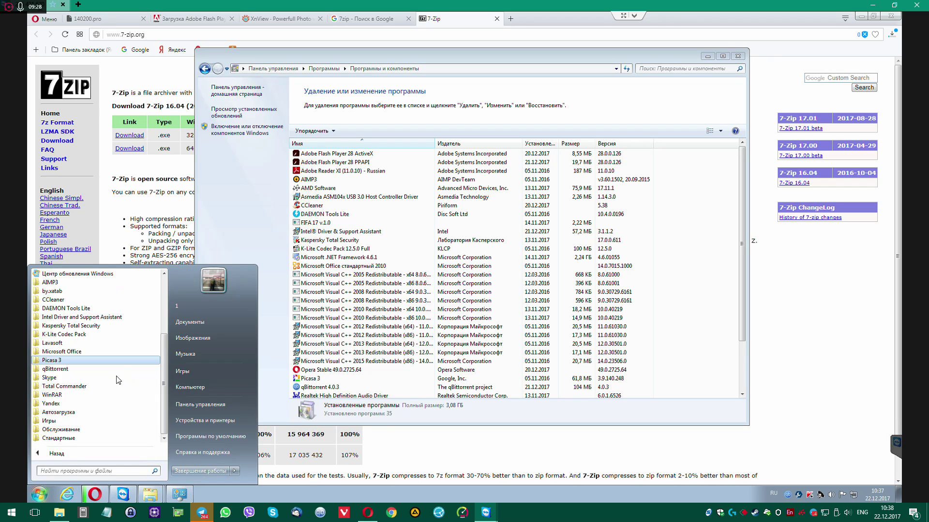
left_click(86, 351)
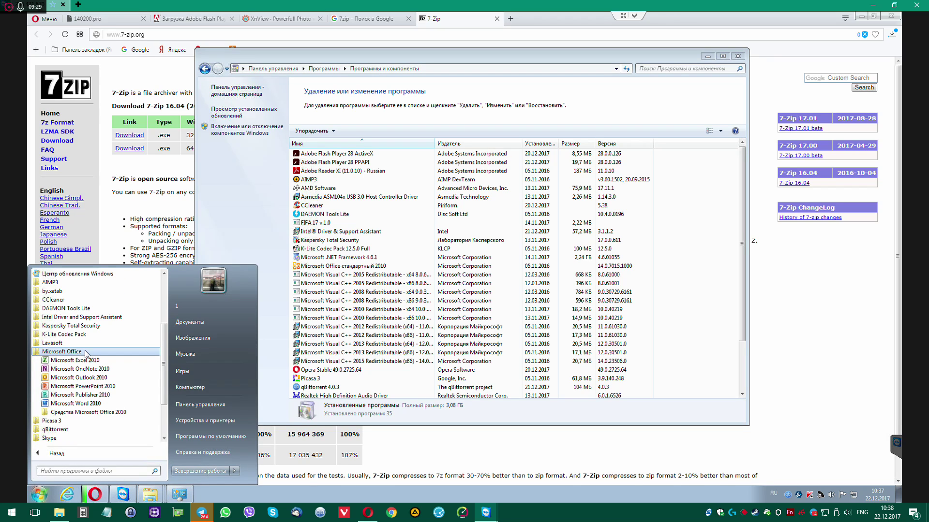
left_click(93, 404)
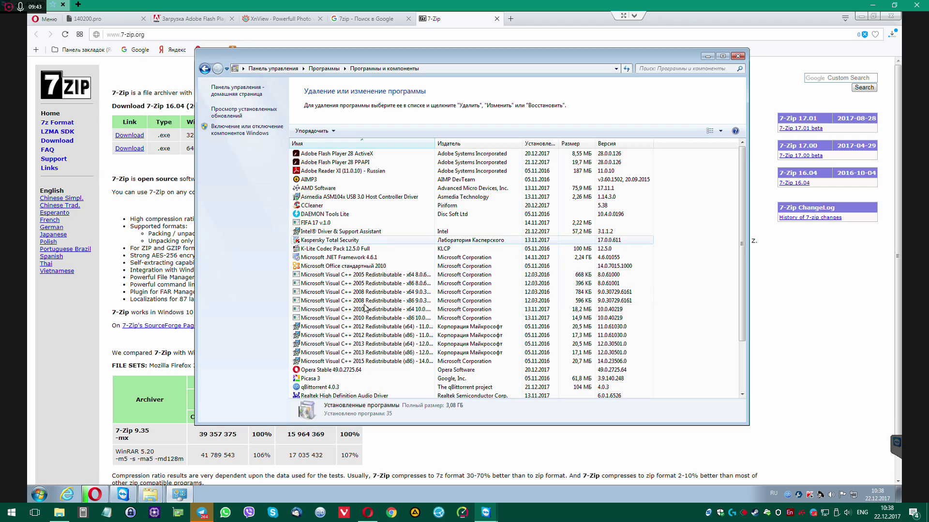
Browse Programs and Features, selecting the Visual C++ 2008 and DAEMON Tools Lite entries
left_click(364, 301)
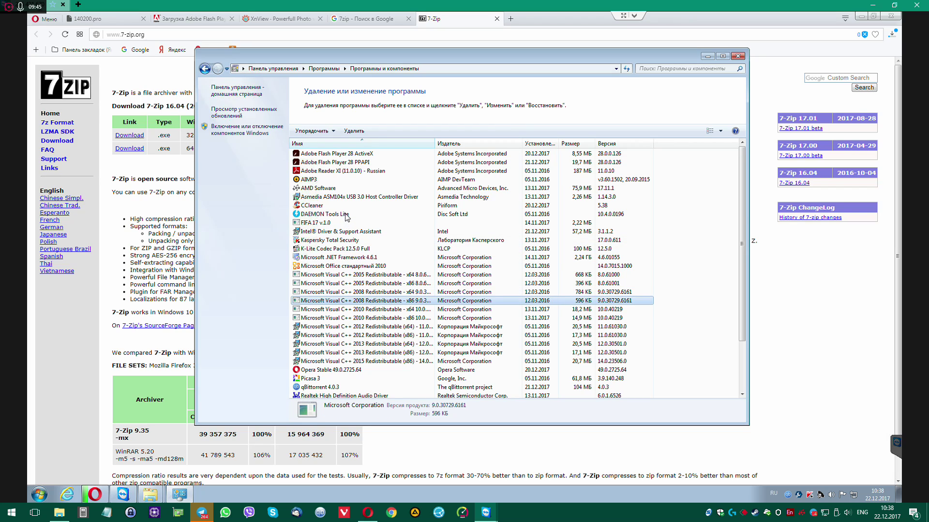
left_click(355, 216)
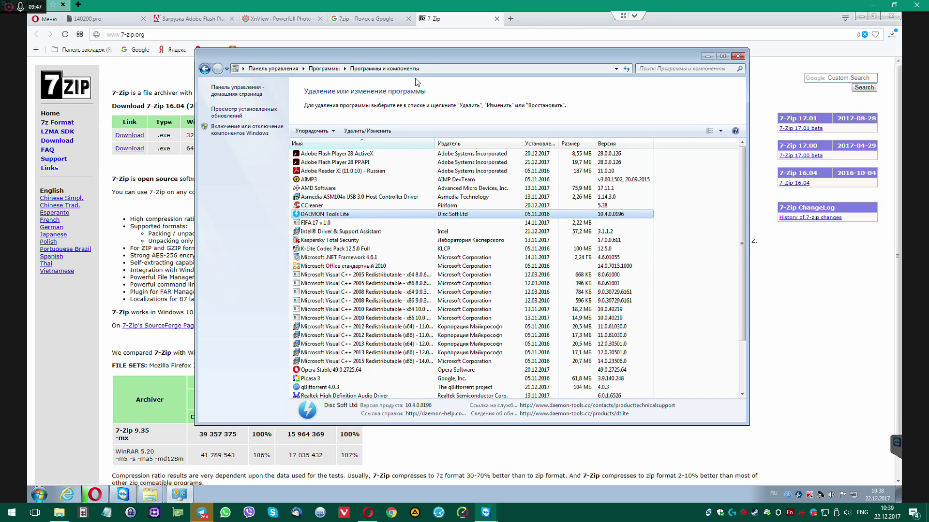
left_click_drag(428, 56, 477, 59)
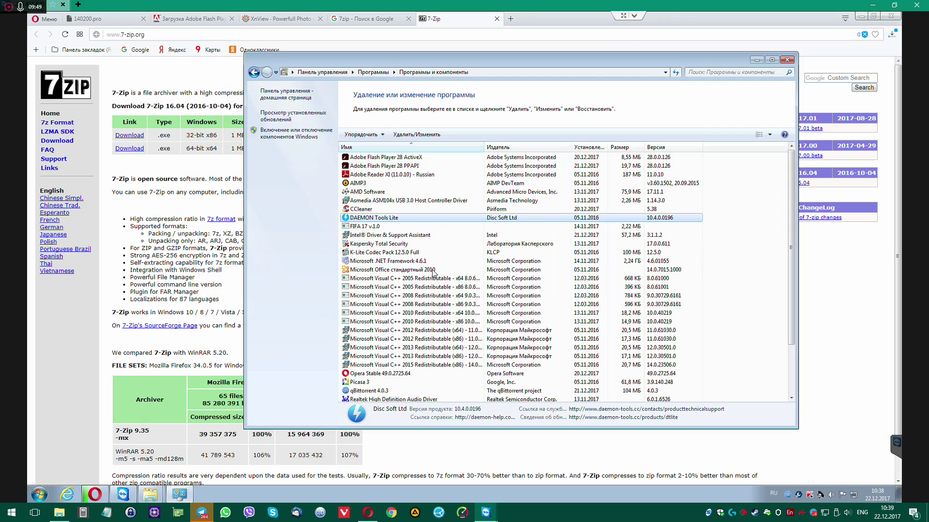
scroll(471, 261, "down", 3)
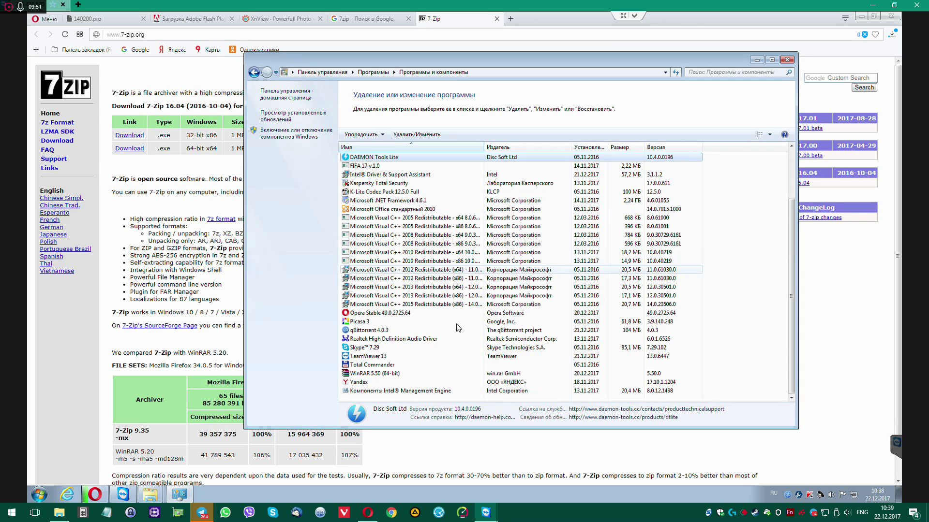
Uninstall WinRAR 5.50 (64-bit) and dismiss the reboot notice
double_click(378, 374)
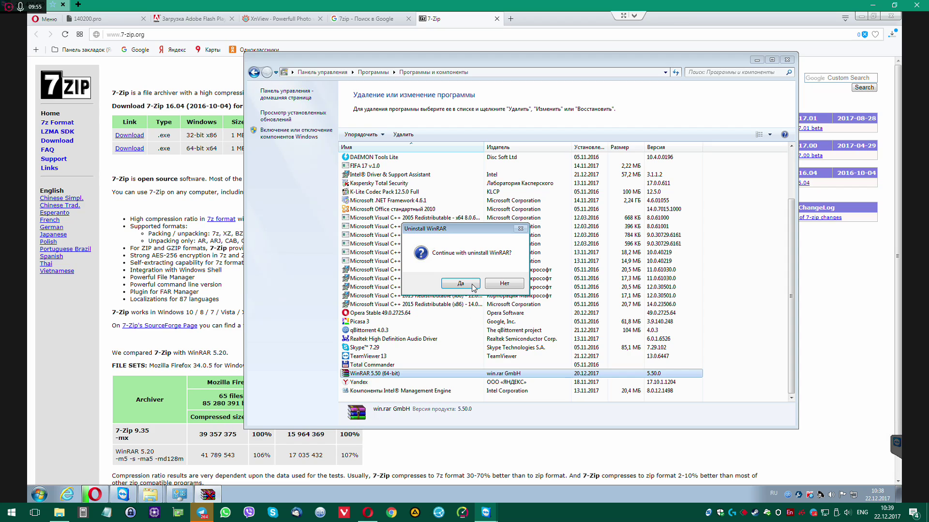
left_click(473, 285)
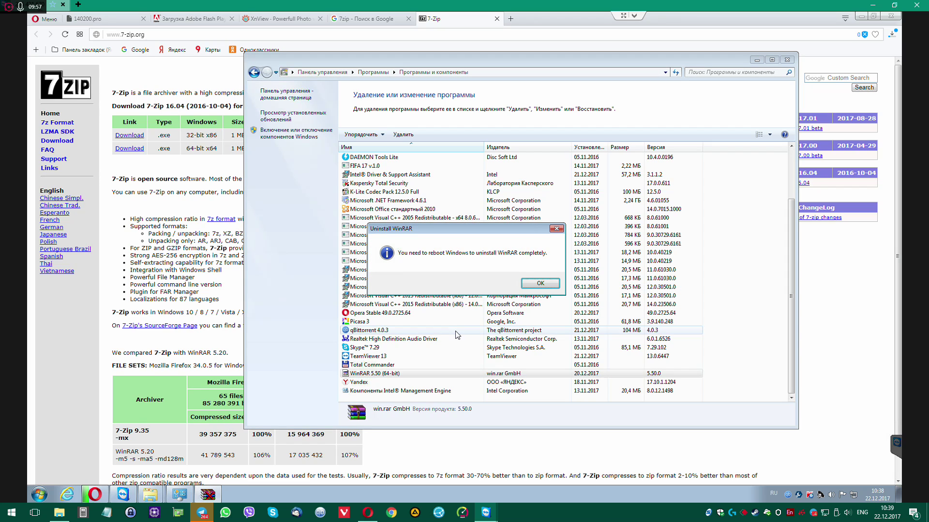
left_click(548, 283)
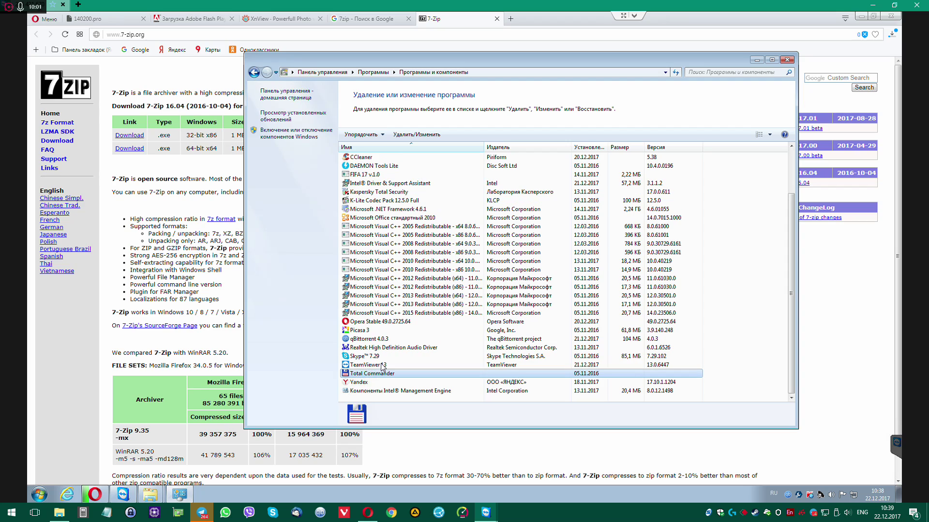
Uninstall Total Commander and close its finished uninstaller
left_click(382, 376)
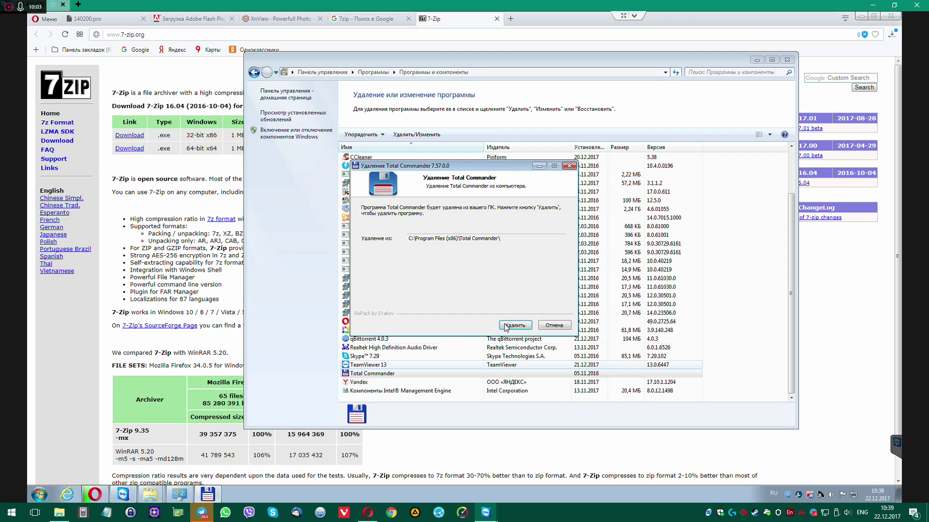
left_click(516, 325)
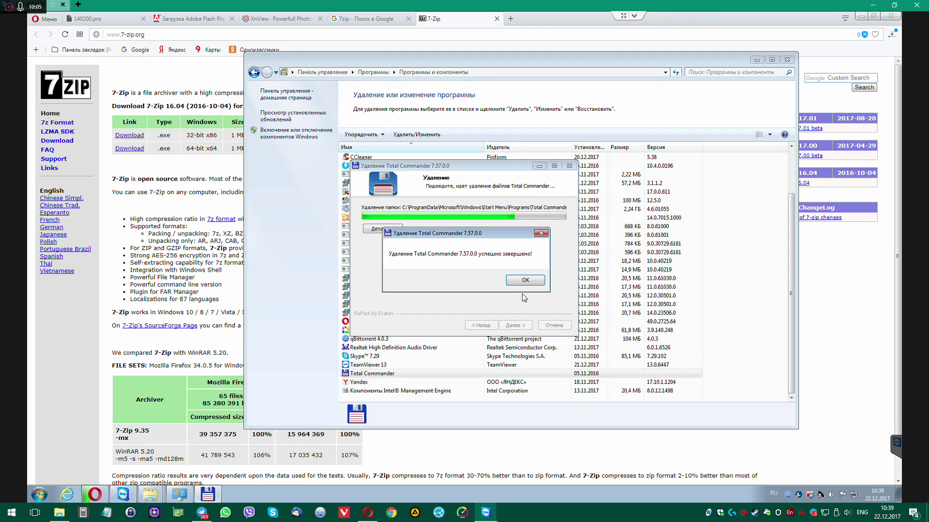
left_click(526, 282)
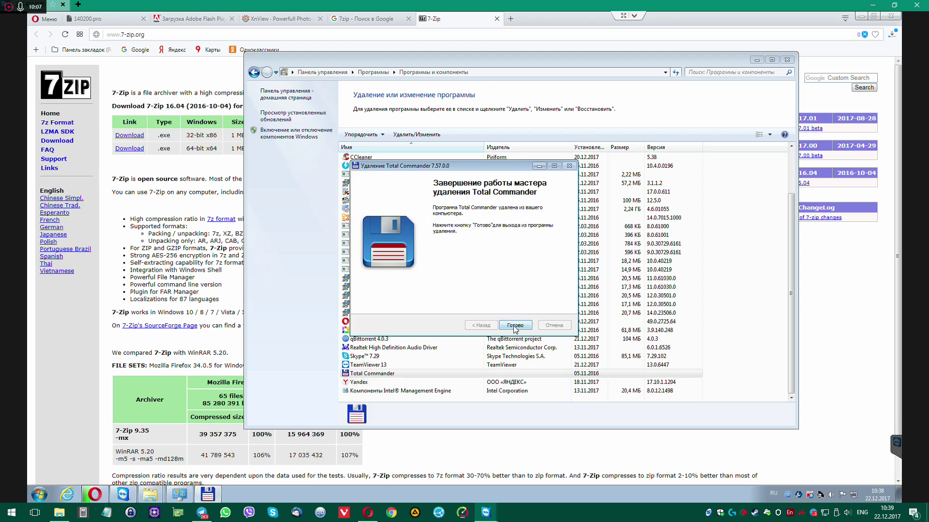
left_click(515, 326)
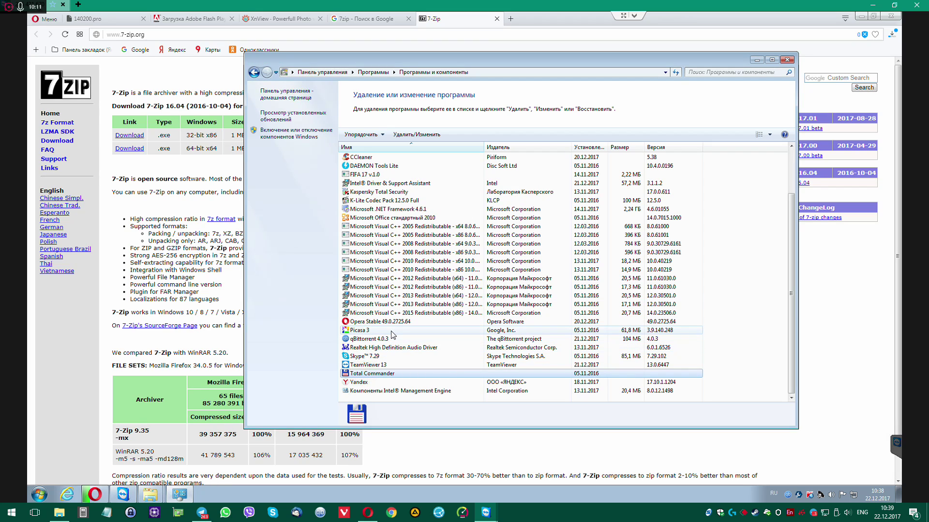
Select the Picasa 3 entry to show its publisher and version in the details pane
left_click(356, 332)
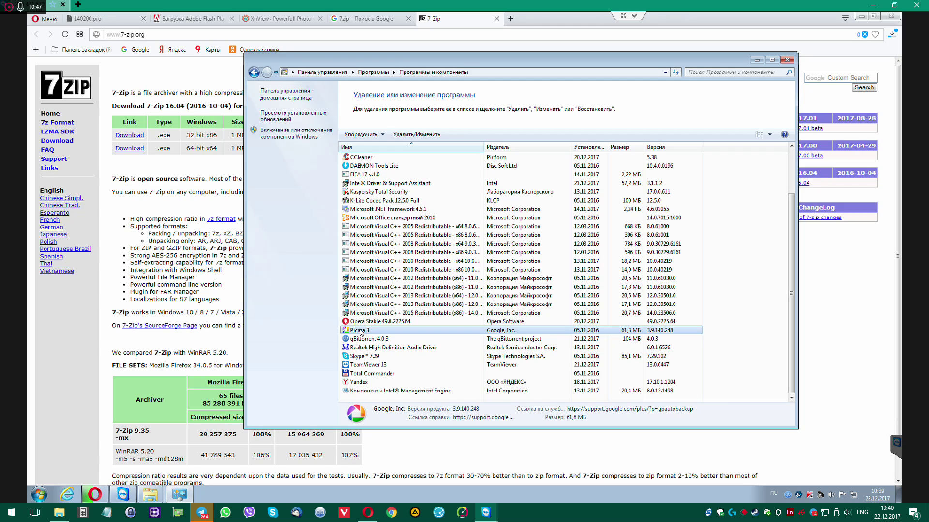
Uninstall Picasa 3 with 'Удалить базу данных Picasa' ticked, then finish the uninstaller
key("Up")
key("Up")
key("Up")
key("Up")
key("Up")
key("Up")
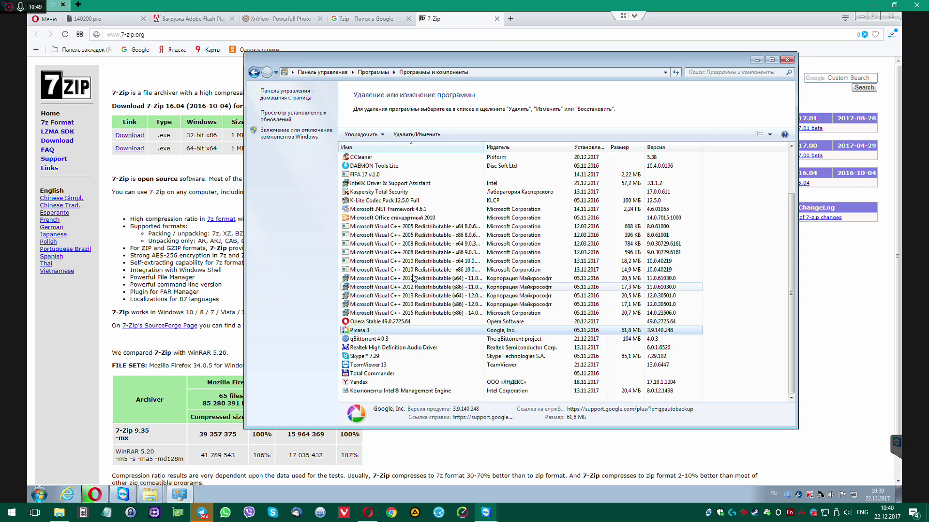
scroll(409, 200, "up", 2)
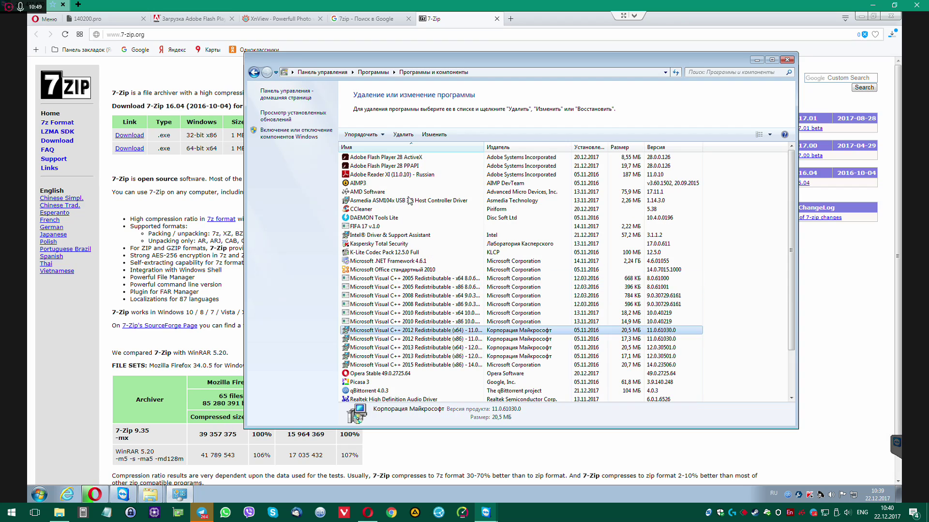
left_click(376, 218)
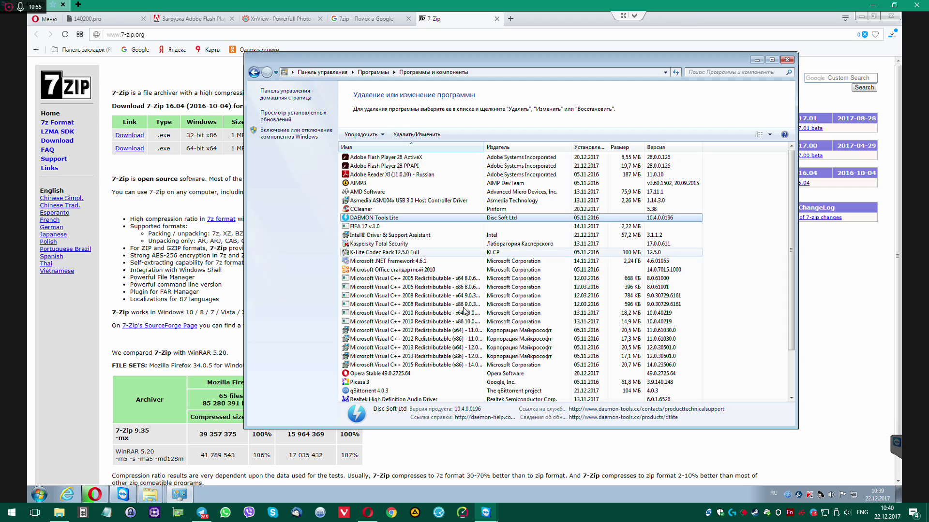
left_click(368, 384)
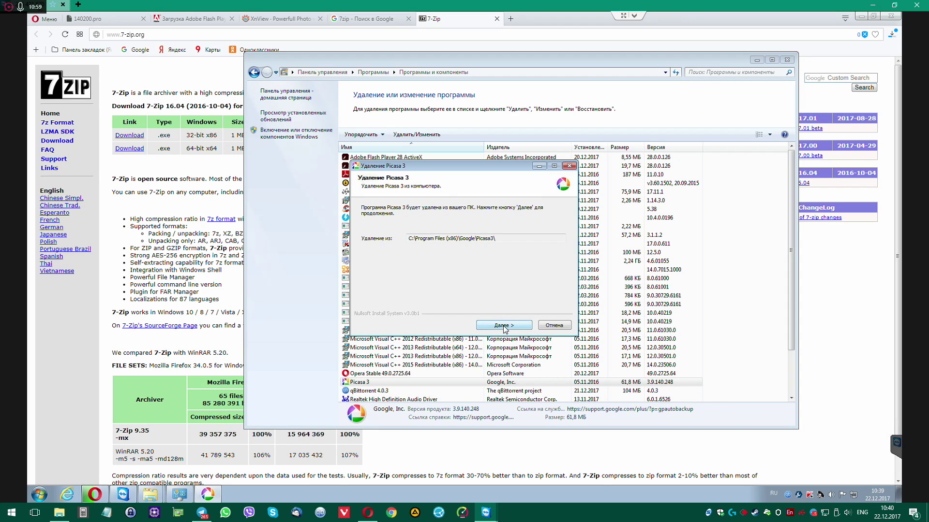
left_click(503, 326)
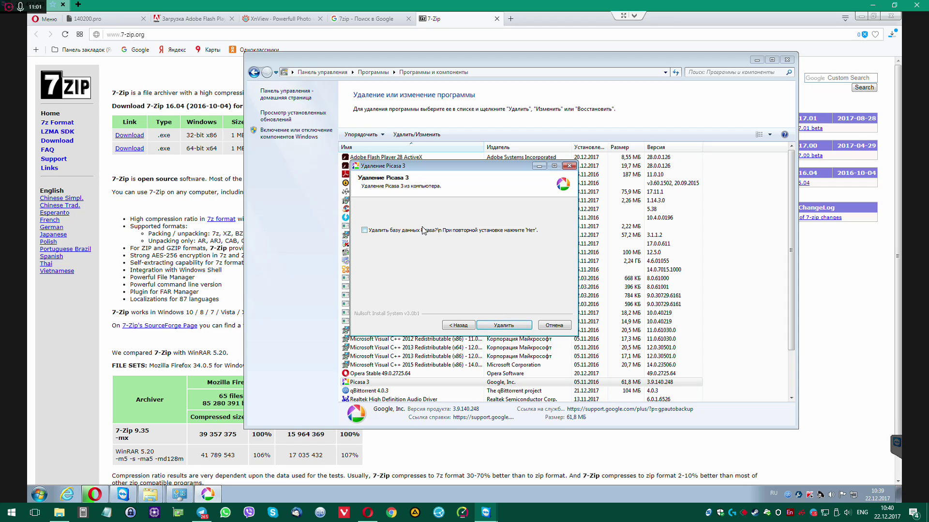
left_click(422, 231)
left_click(504, 327)
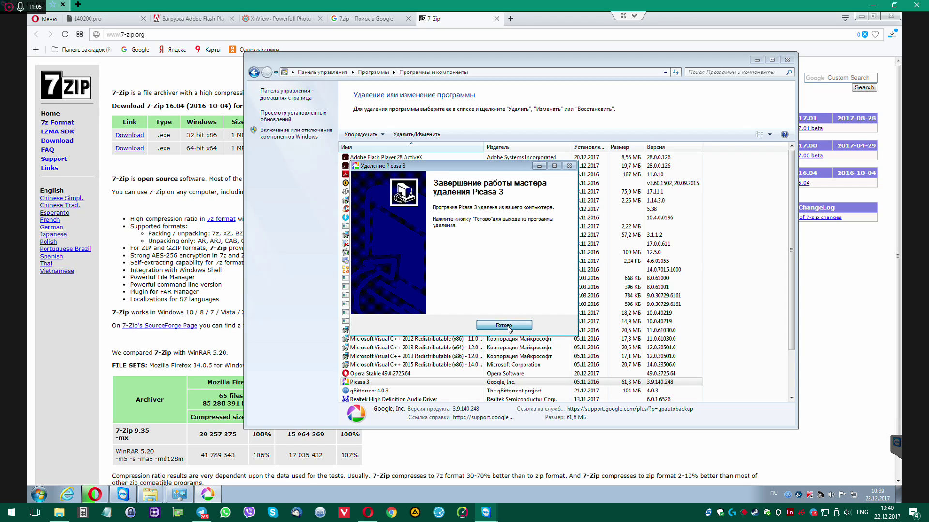
left_click(520, 324)
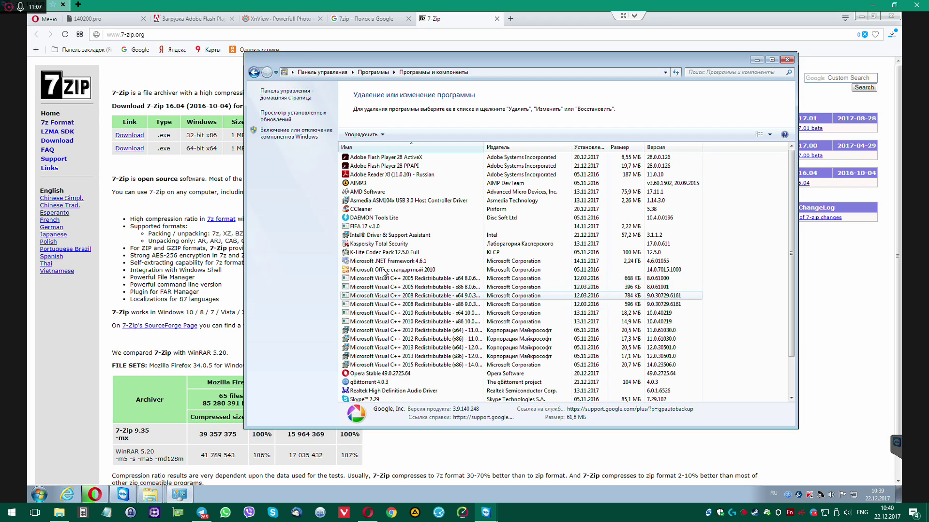
Launch DAEMON Tools Lite from its All Programs folder, then bring up the D:\Рабочий стол window
left_click(374, 218)
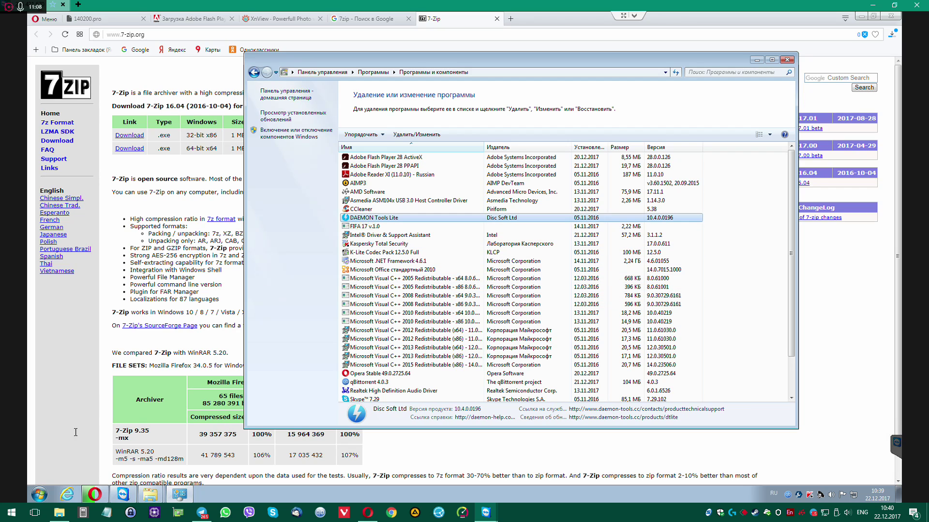
left_click(39, 494)
left_click(56, 455)
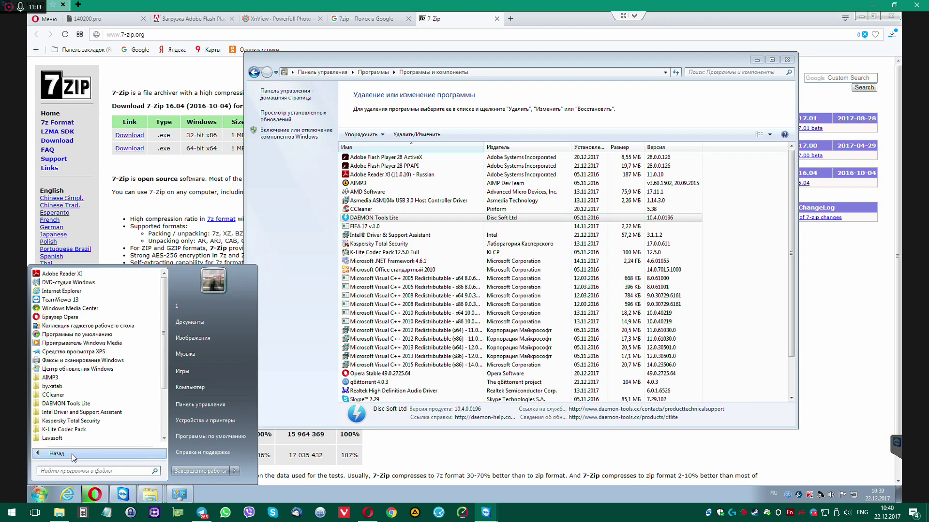
scroll(77, 354, "down", 1)
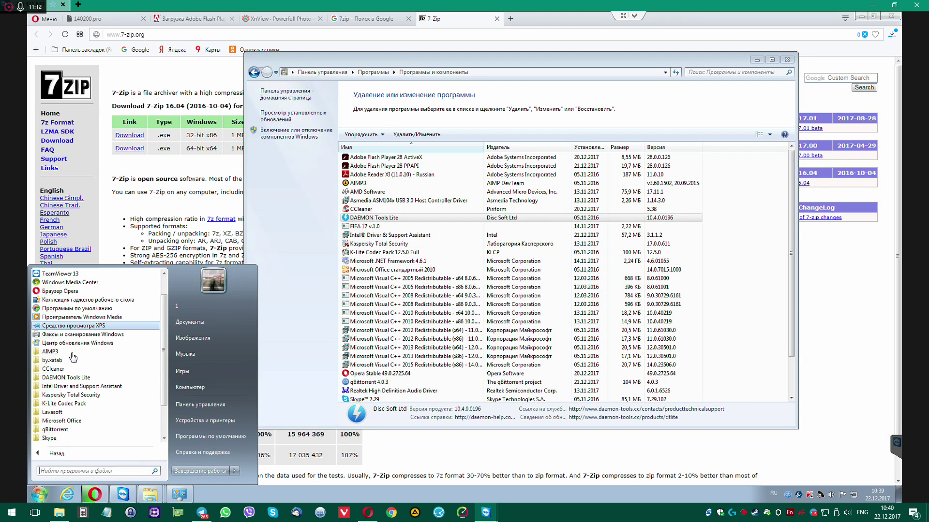
left_click(62, 379)
left_click(68, 386)
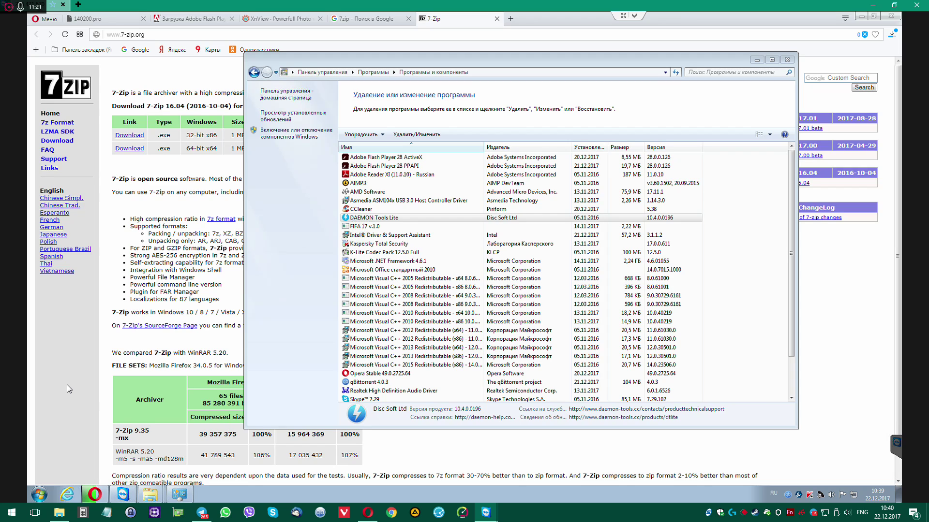
mouse_move(152, 501)
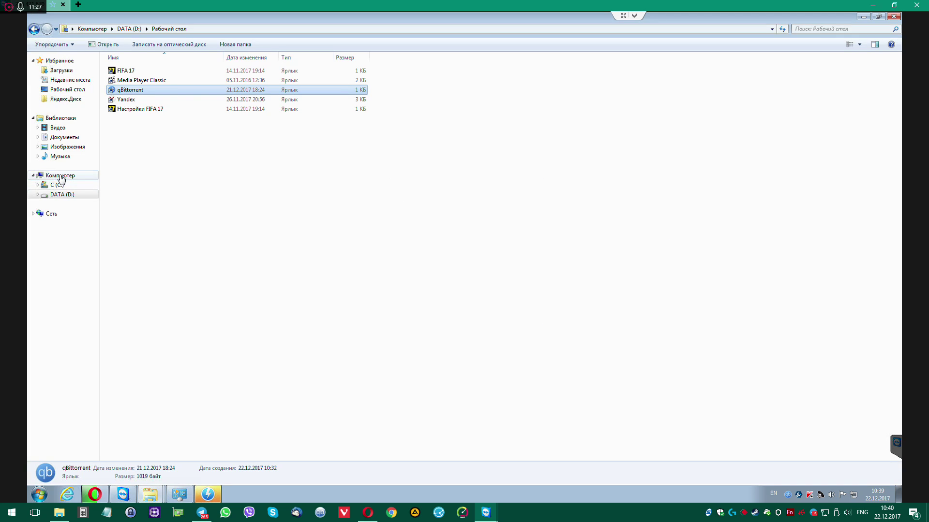
Open the properties of the DVD RW дисковод (E:) from the Computer view
left_click(60, 177)
left_click(160, 117)
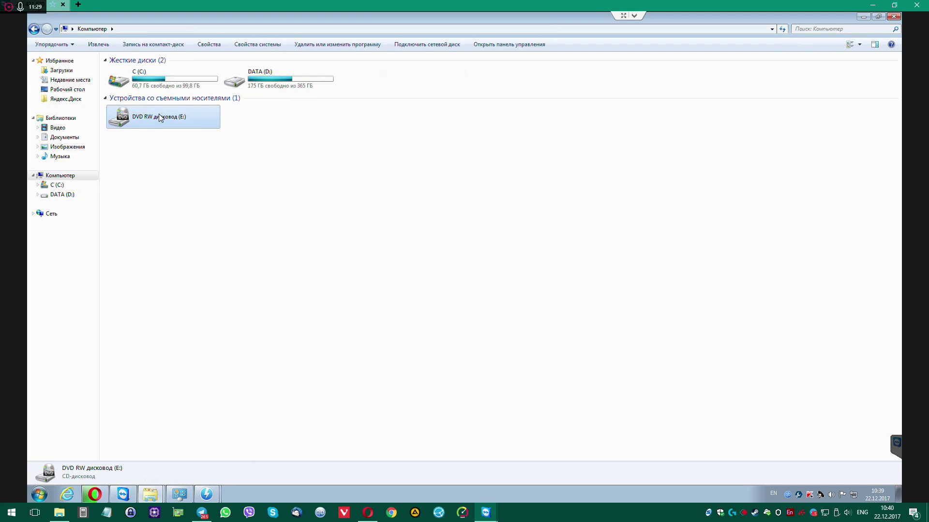
right_click(159, 116)
left_click(196, 216)
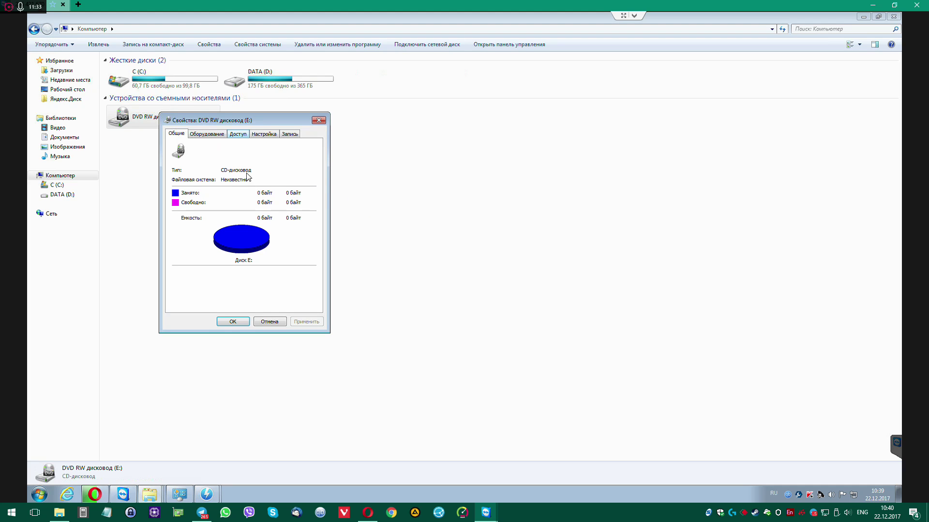
Inspect the ATAPI iHAS124 B drive on the Оборудование tab, then close the properties
left_click_drag(241, 120, 363, 127)
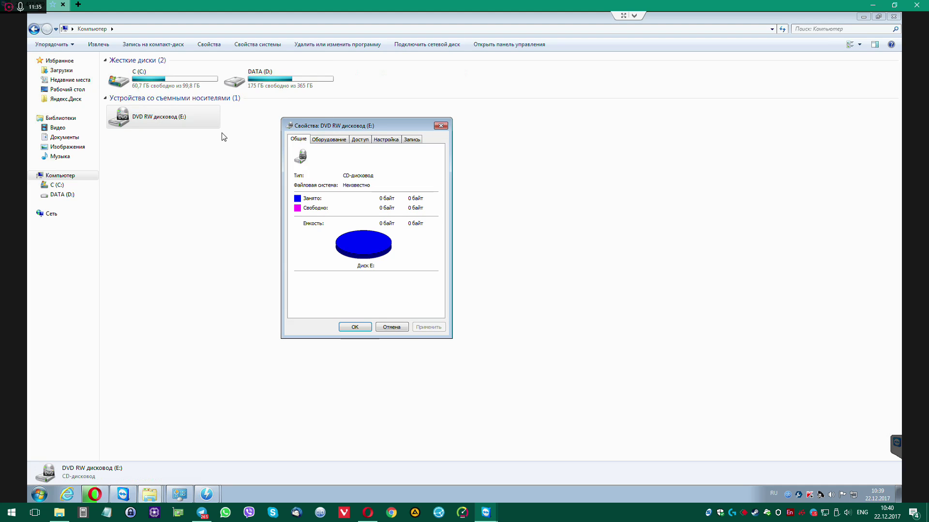
left_click(328, 140)
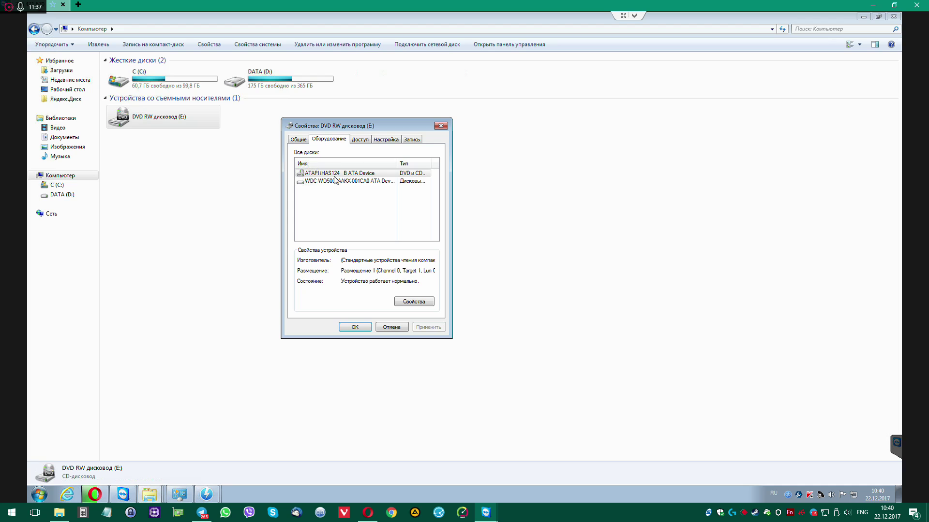
double_click(396, 164)
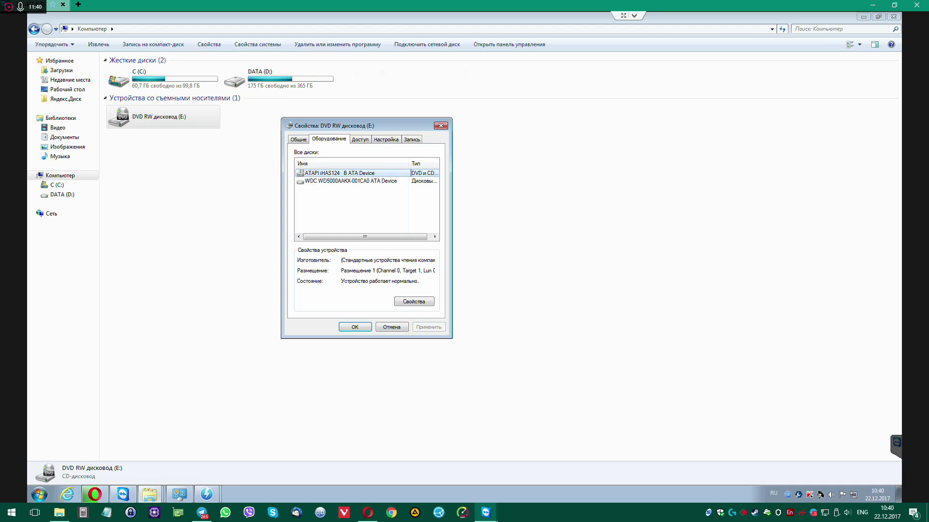
left_click(341, 174)
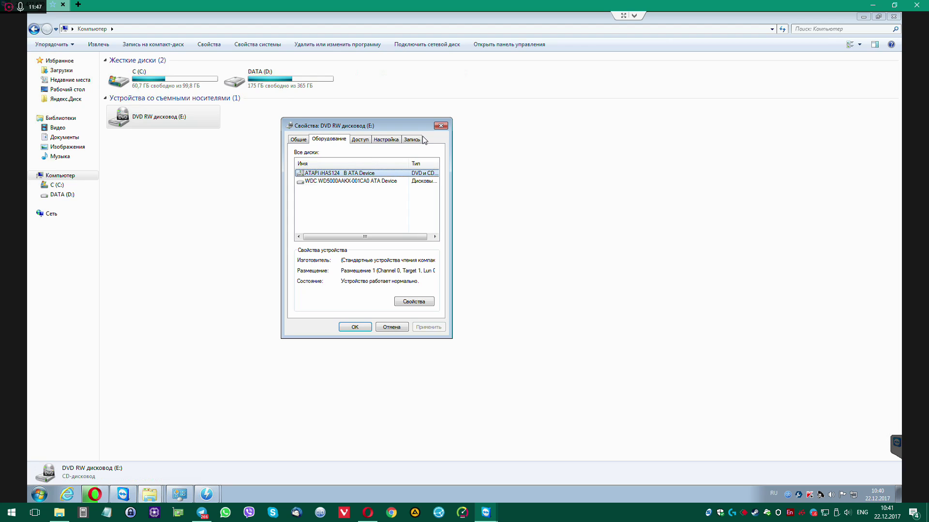
left_click(440, 125)
left_click(308, 295)
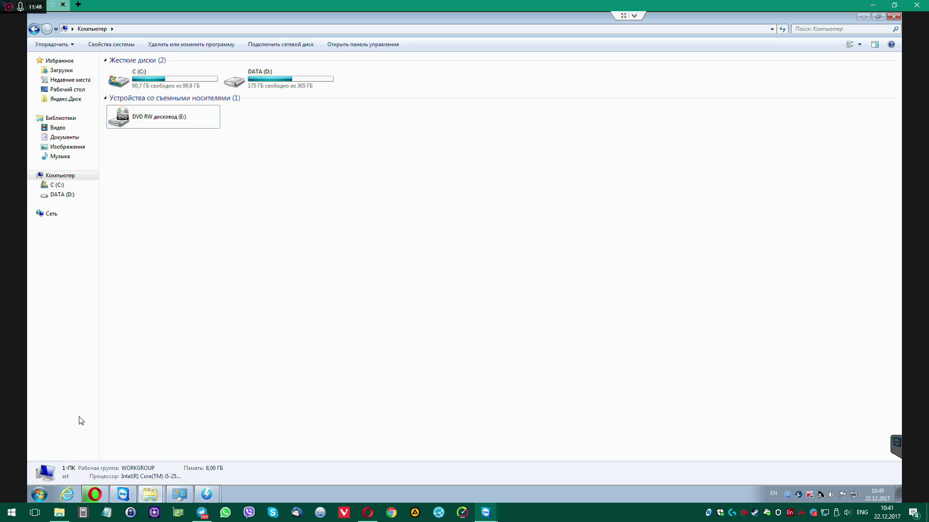
Go to Control Panel's Uninstall a program list
left_click(43, 495)
left_click(95, 454)
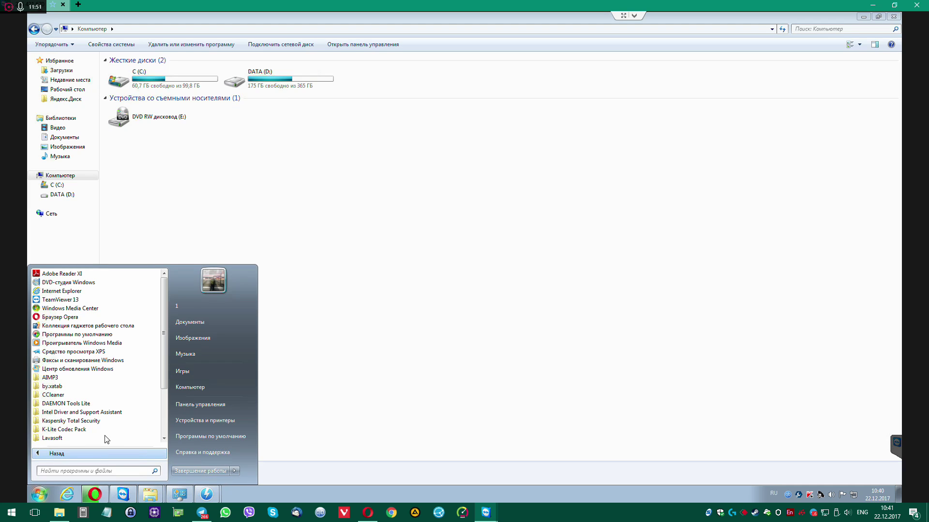
left_click(102, 405)
left_click(207, 406)
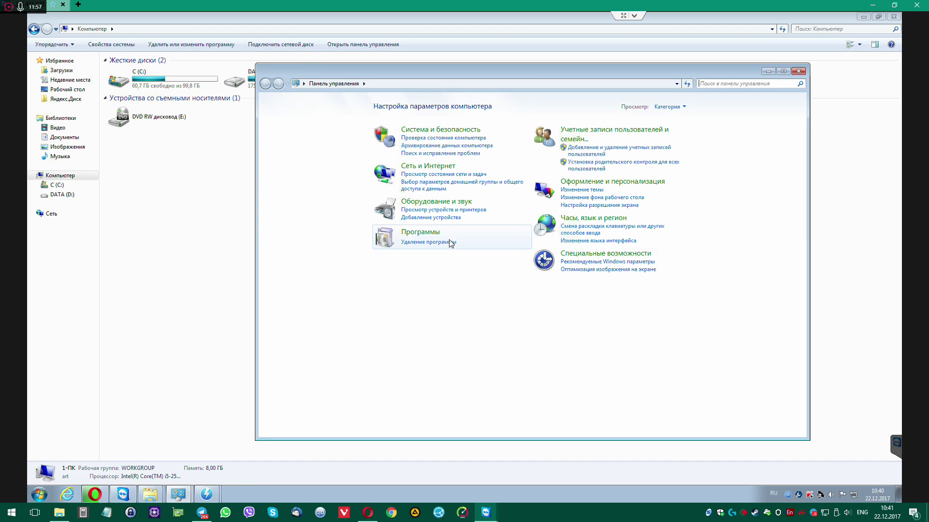
left_click(455, 243)
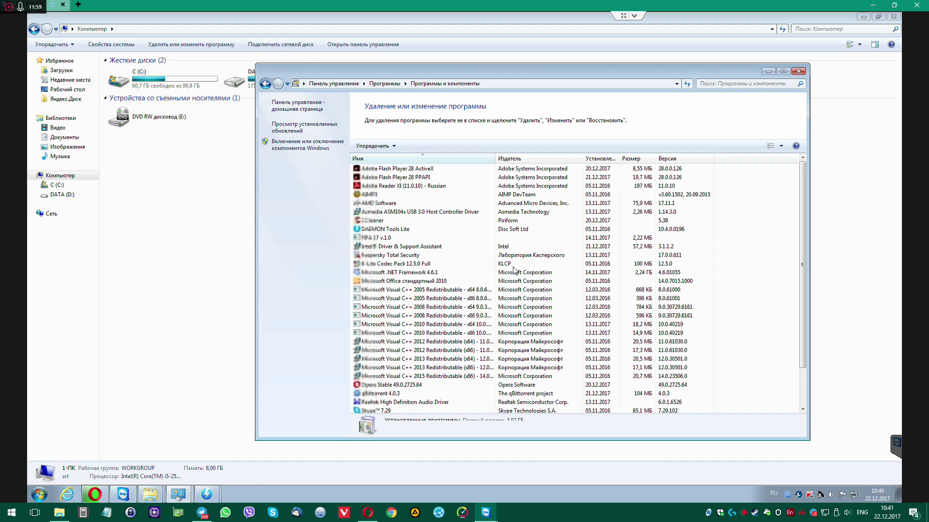
Uninstall DAEMON Tools Lite, declining the feedback prompt
left_click(389, 230)
double_click(492, 232)
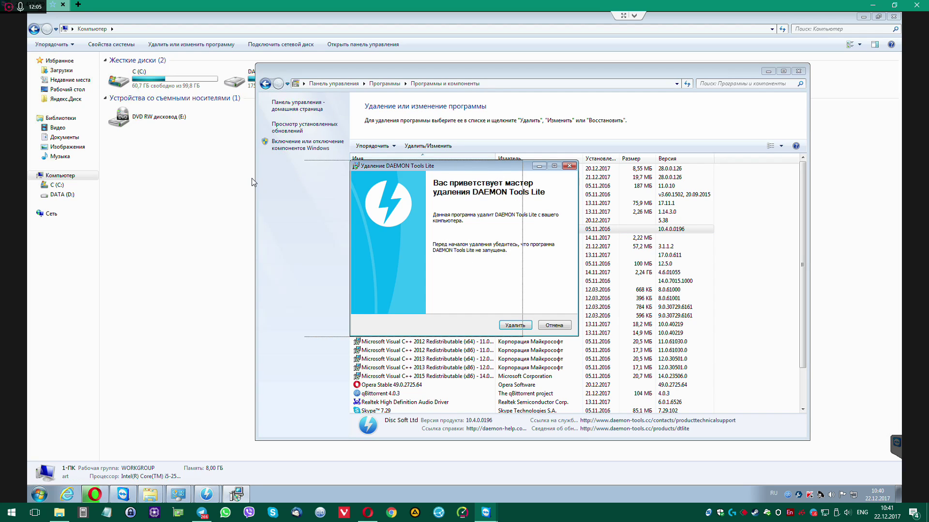
left_click_drag(493, 166, 248, 181)
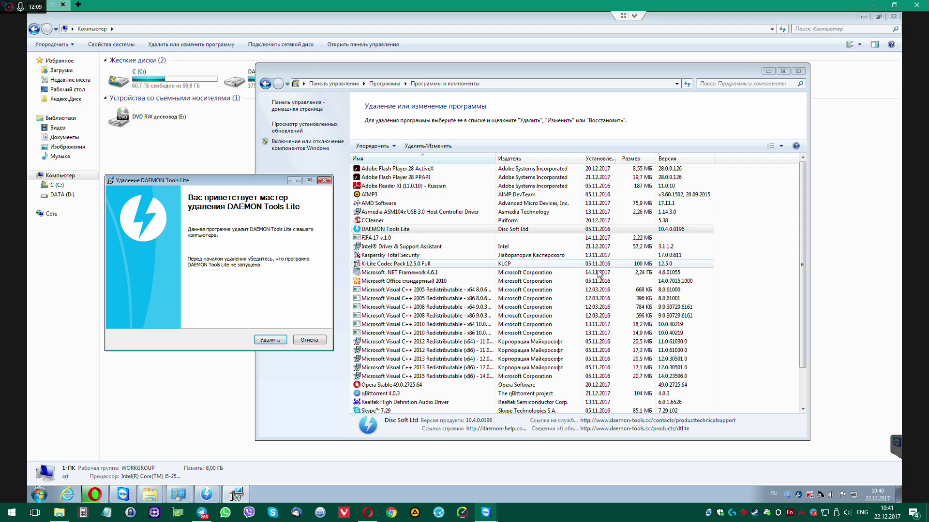
left_click(596, 306)
scroll(596, 307, "down", 2)
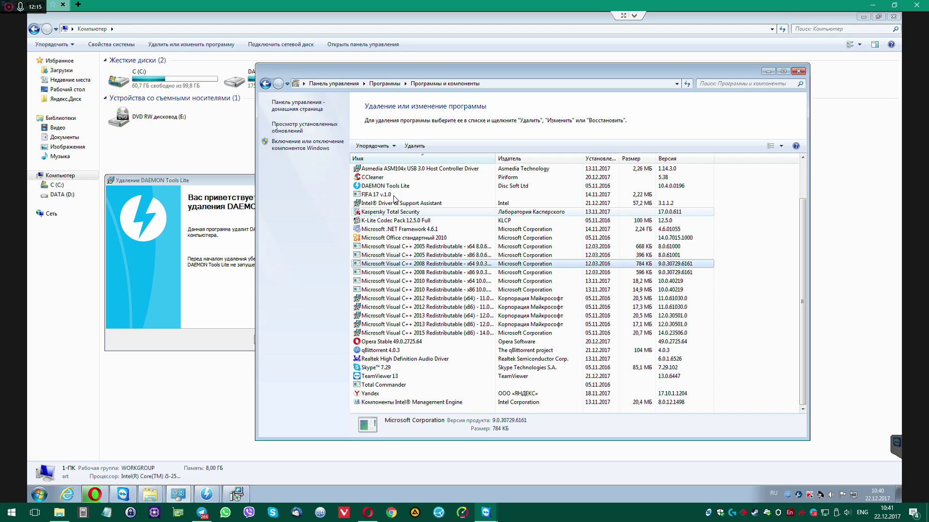
left_click(569, 196)
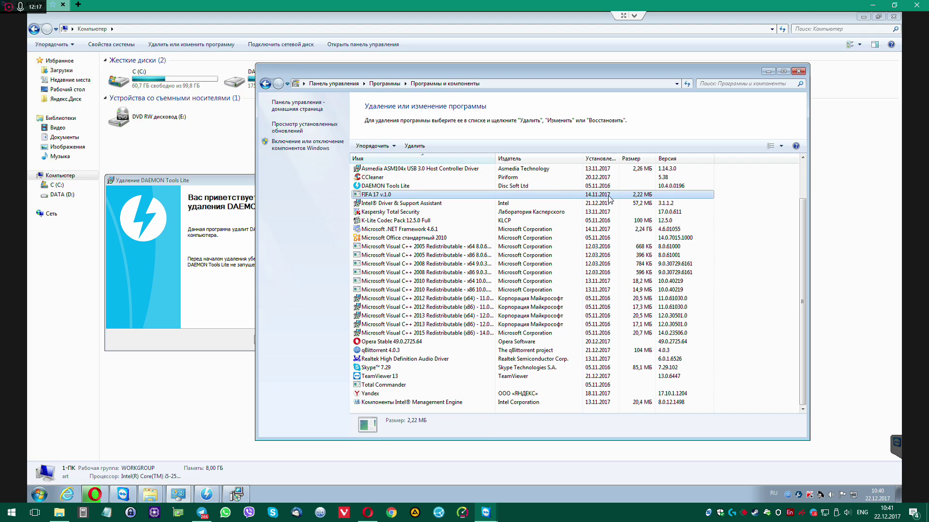
scroll(428, 218, "up", 2)
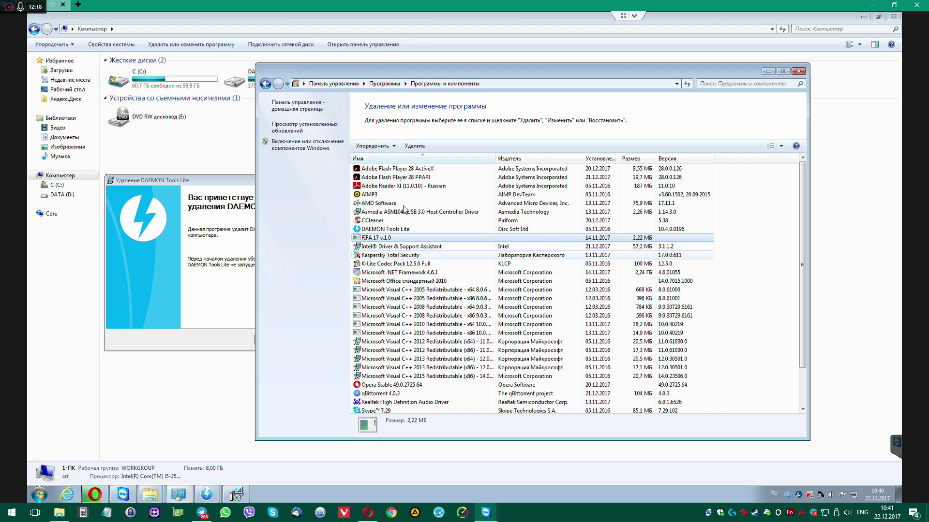
left_click(404, 230)
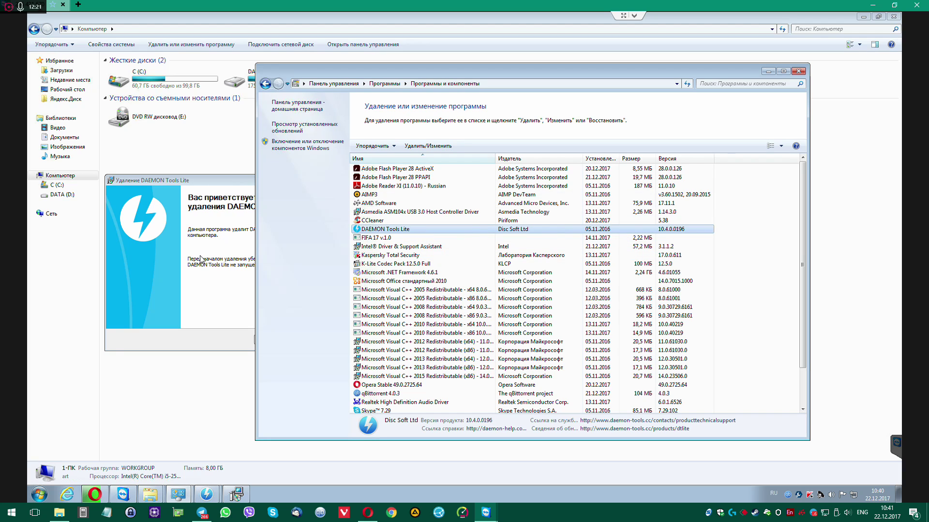
left_click(270, 340)
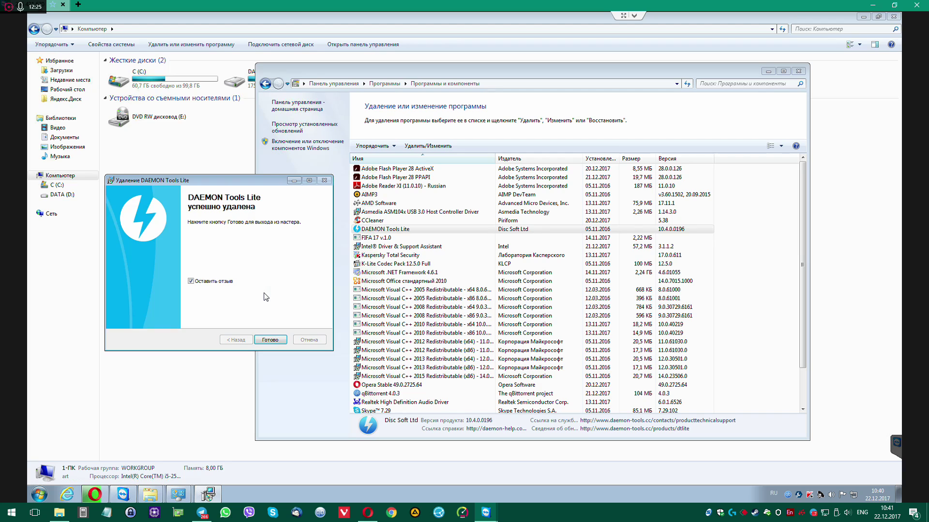
left_click(191, 282)
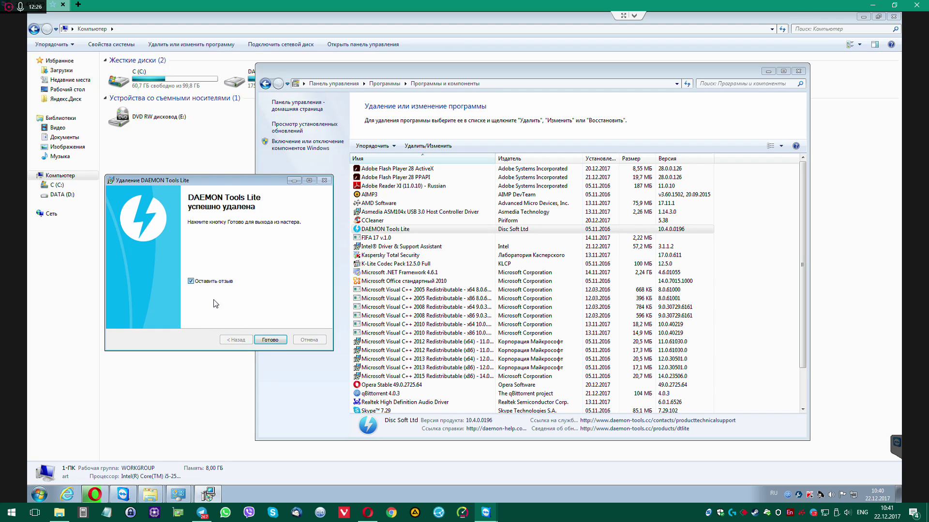
left_click(270, 340)
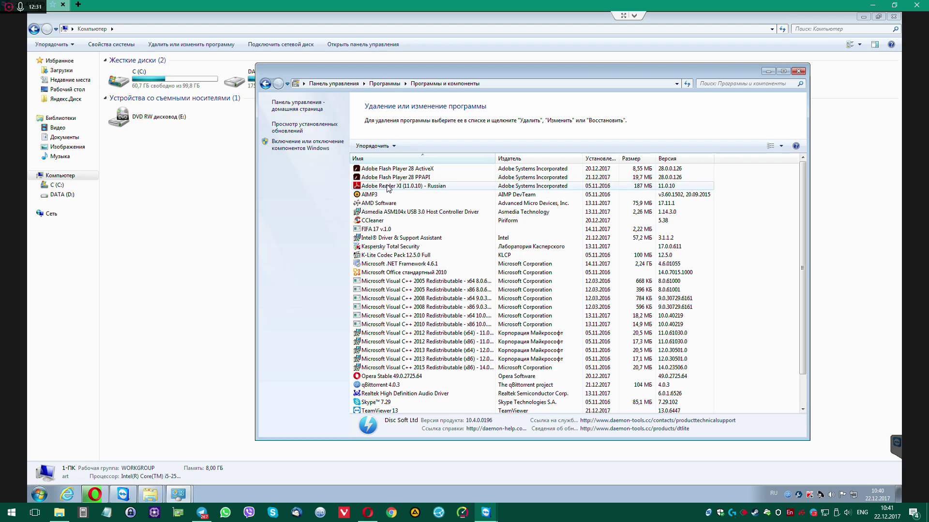
Confirm uninstalling Adobe Reader XI (11.0.10) - Russian, then return to Opera
left_click(391, 182)
key("Up")
key("Up")
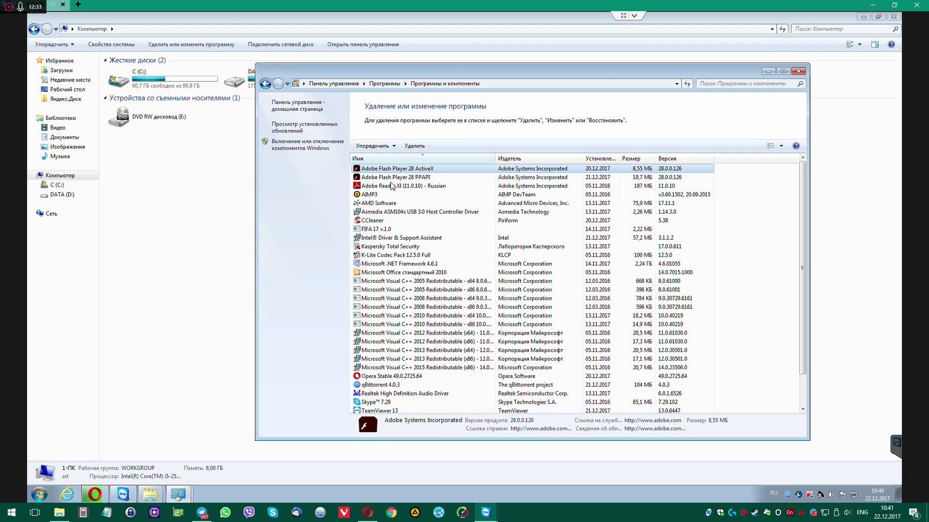
left_click(393, 187)
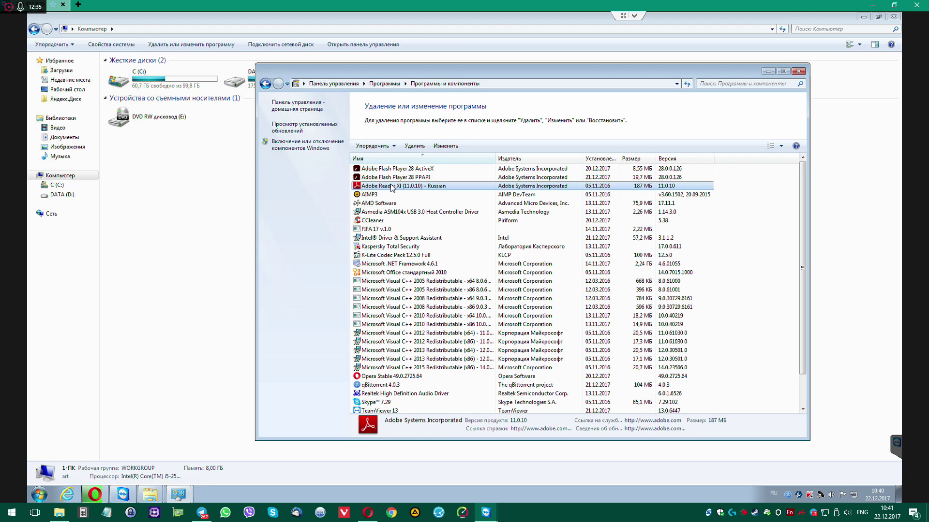
double_click(392, 187)
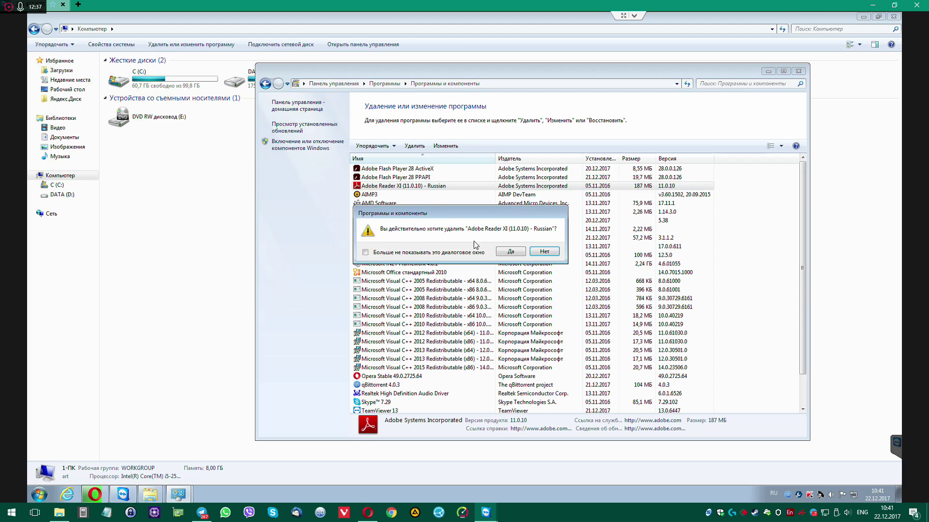
left_click(510, 252)
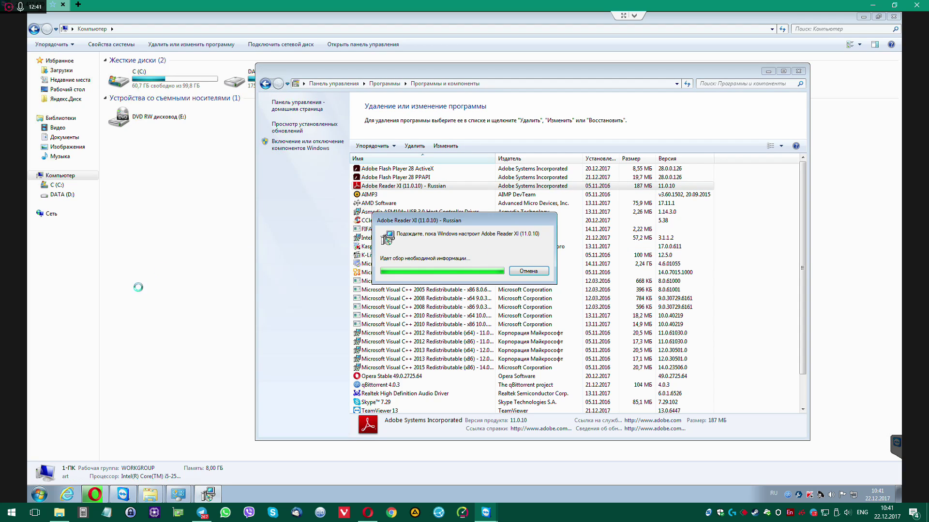
left_click(97, 494)
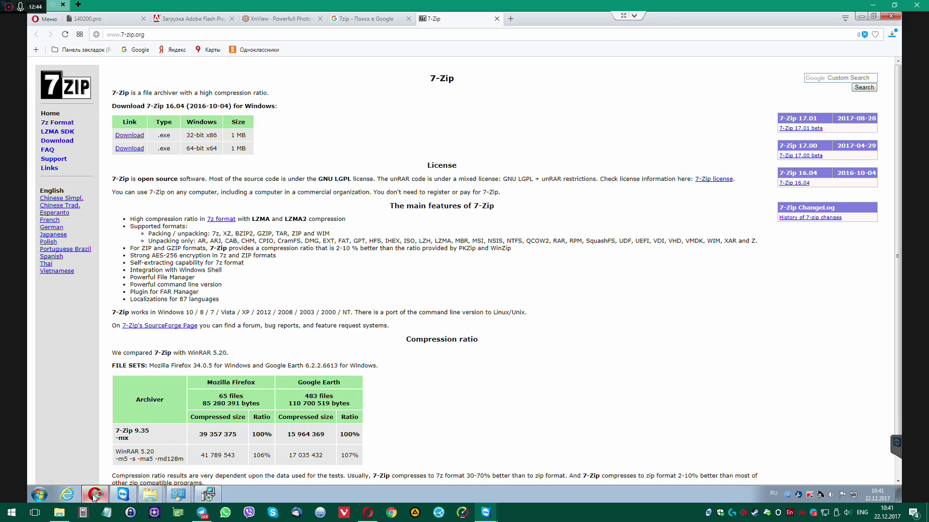
Cancel the Off2007BE.exe download and search Google for 'winrar'
left_click(892, 34)
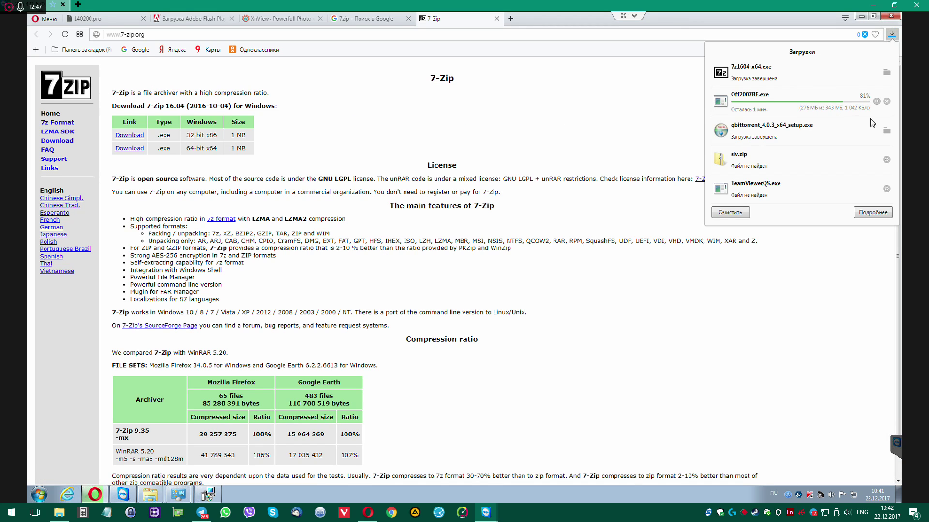
left_click(886, 101)
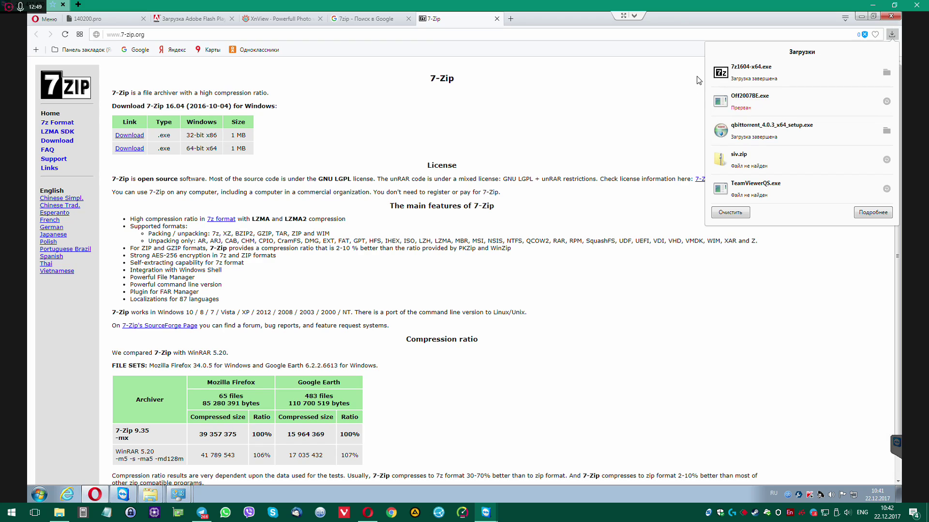
left_click(578, 31)
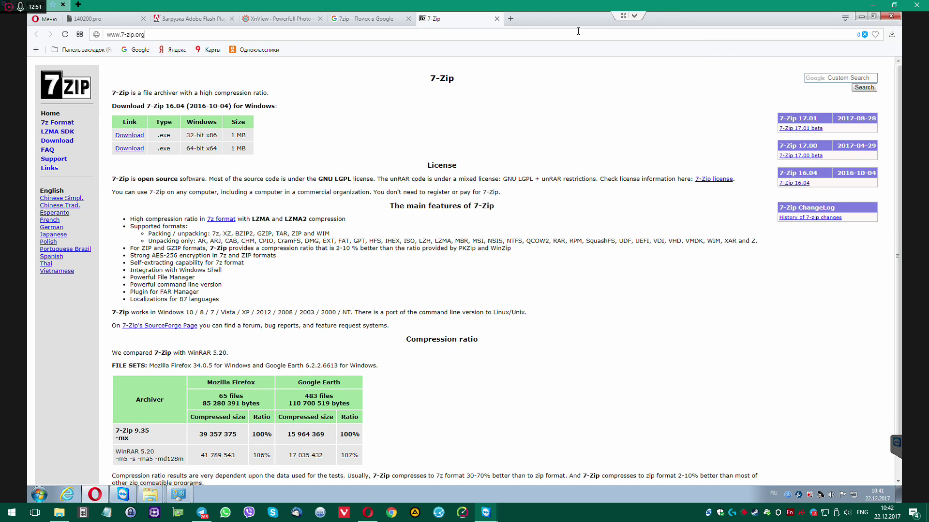
type("winrr")
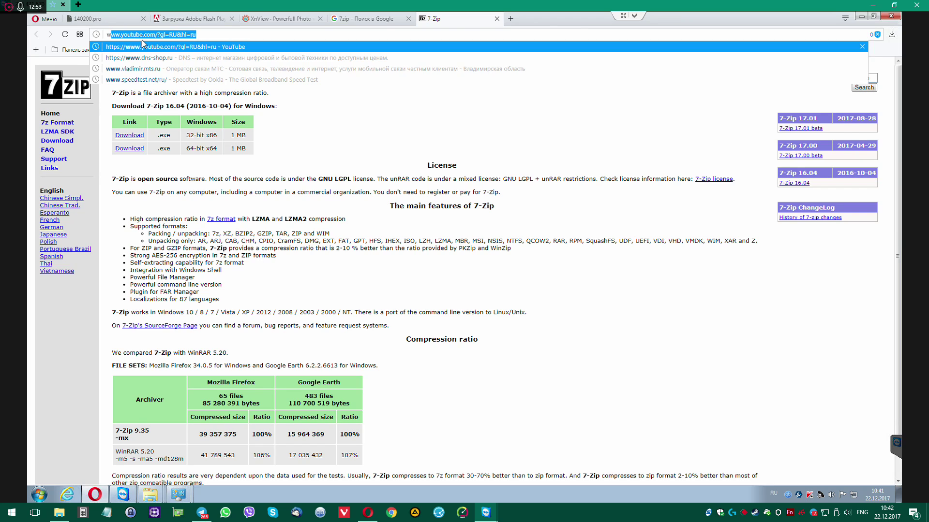
key("BackSpace")
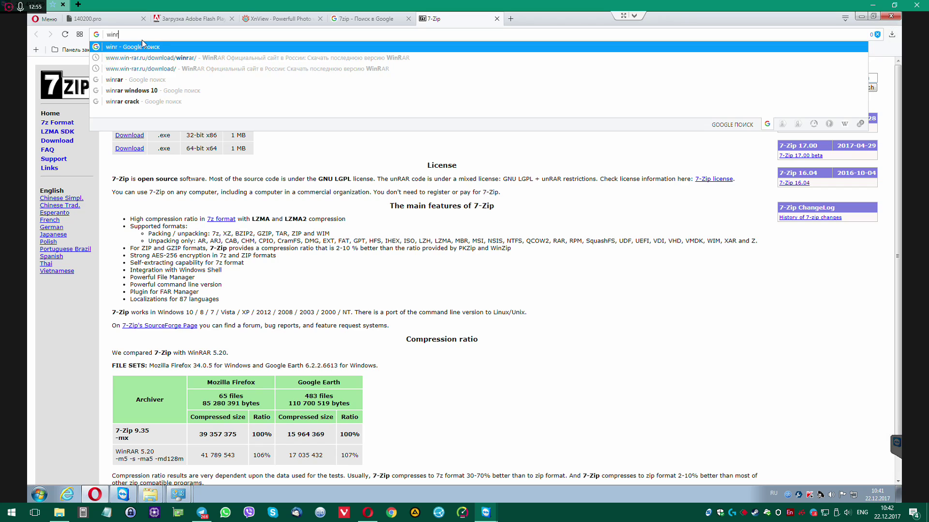
type("ar")
key("Return")
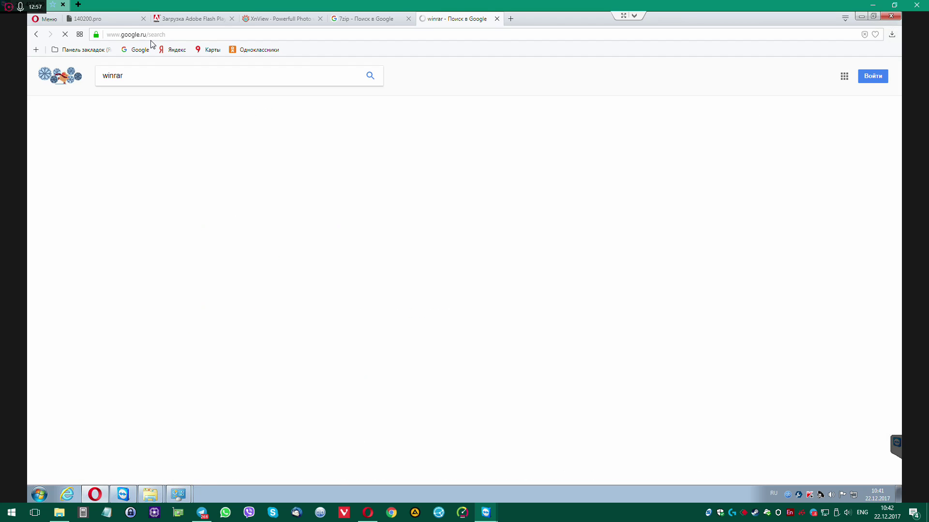
Save the Russian (64 bit) WinRAR installer from win-rar.ru/download
left_click(207, 144)
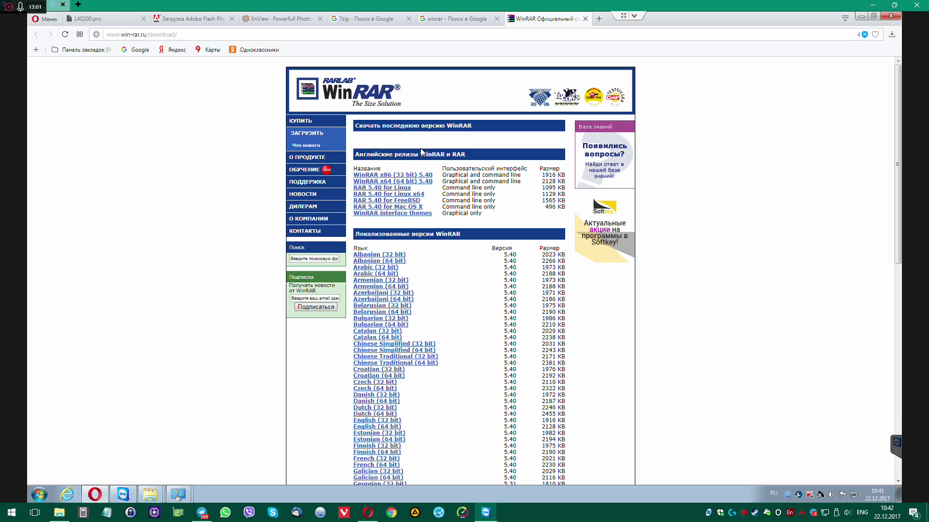
scroll(451, 311, "down", 8)
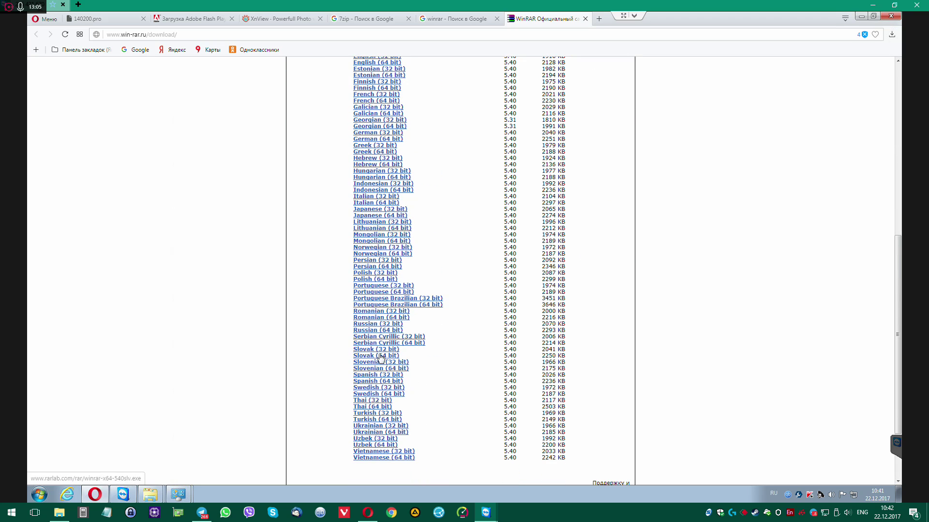
left_click(382, 330)
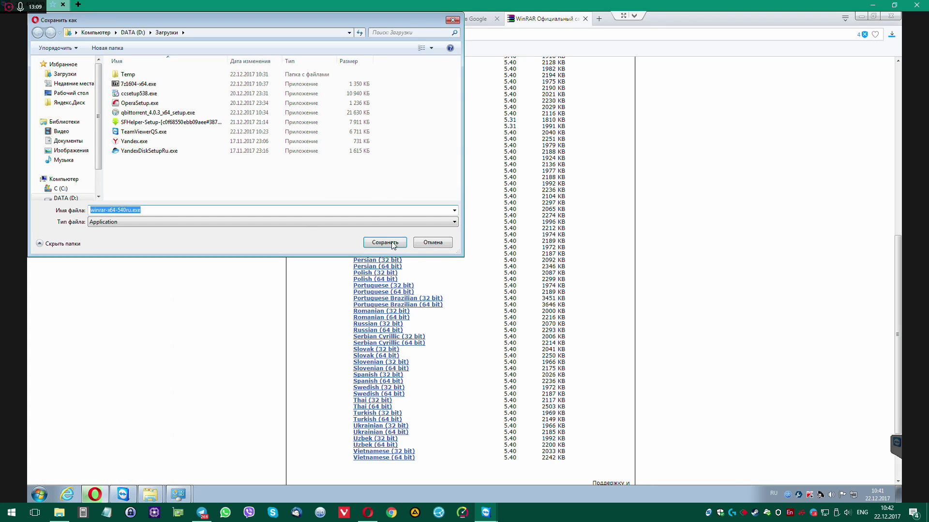
left_click(394, 243)
Install WinRAR from winrar-x64-540ru.exe, accepting the default file associations
left_click(810, 65)
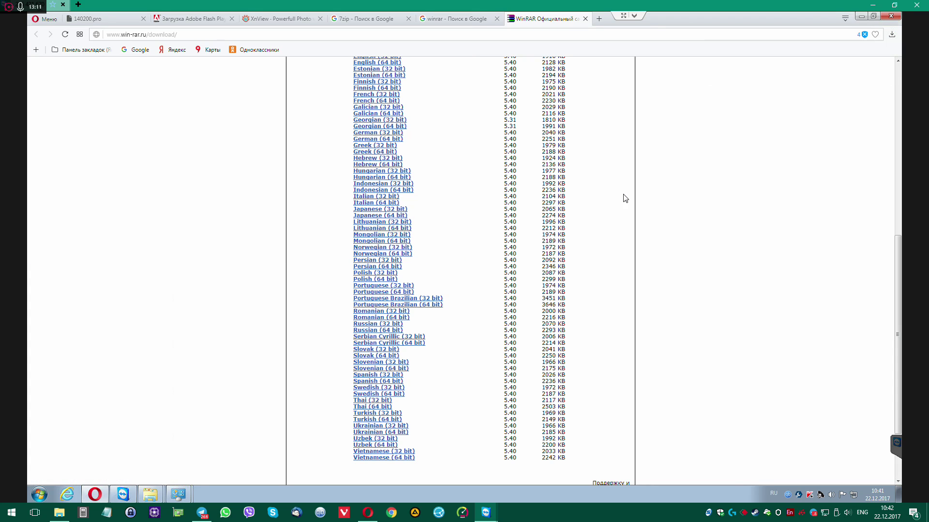
left_click(490, 261)
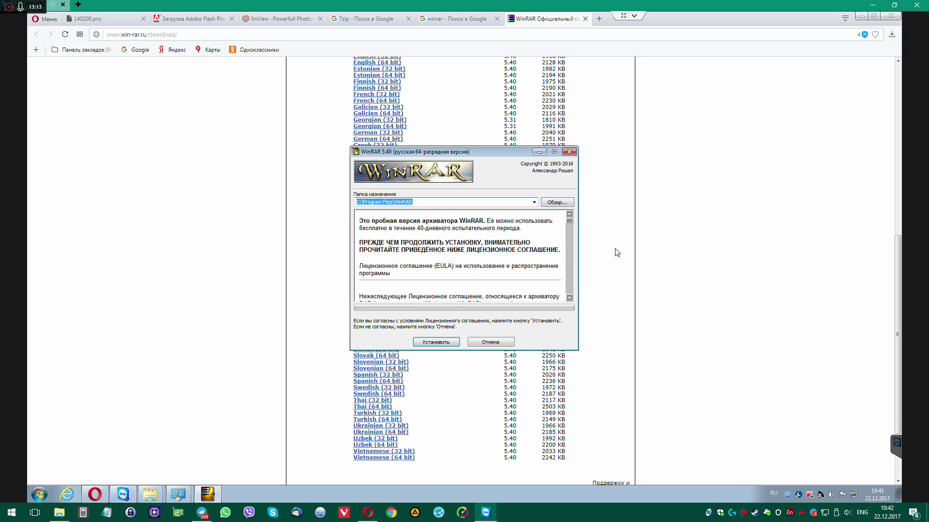
left_click(443, 343)
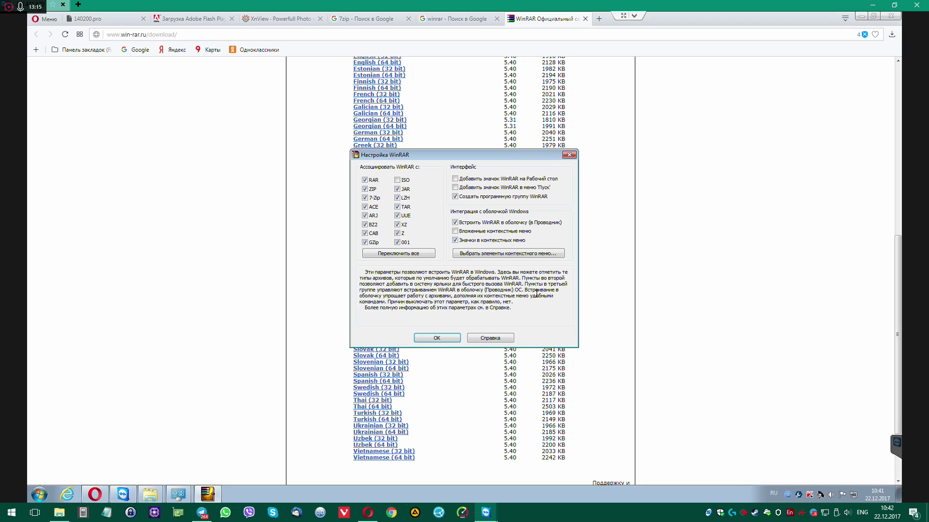
left_click(437, 338)
left_click(476, 338)
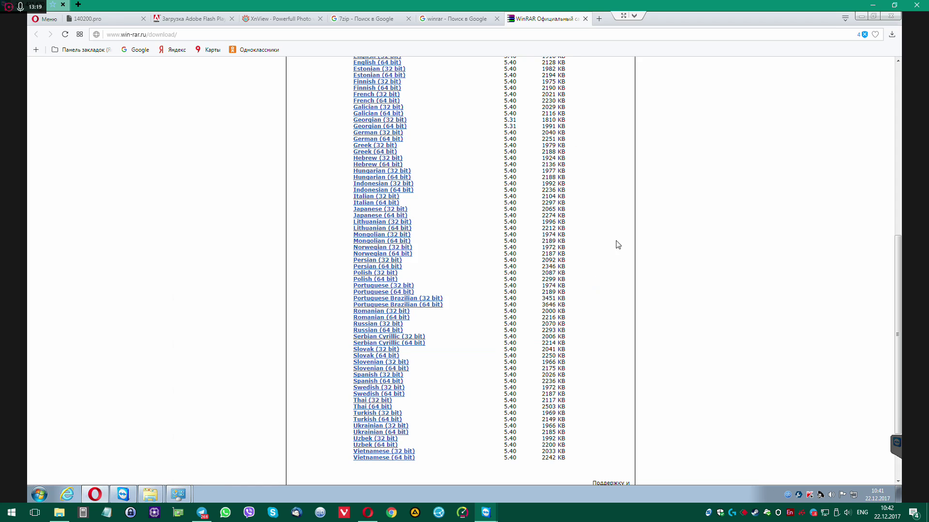
Open the WinRAR Start Menu folder and launch WinRAR from its shortcut
double_click(373, 144)
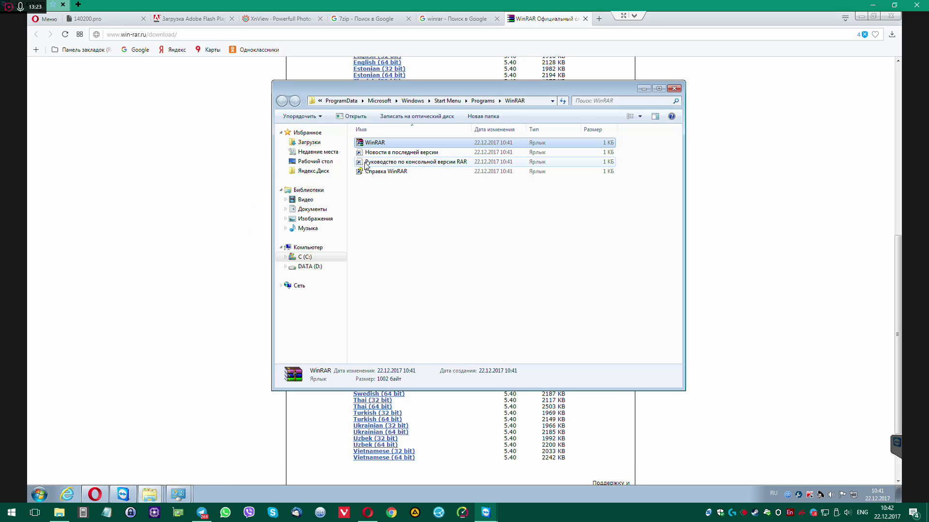
right_click(367, 166)
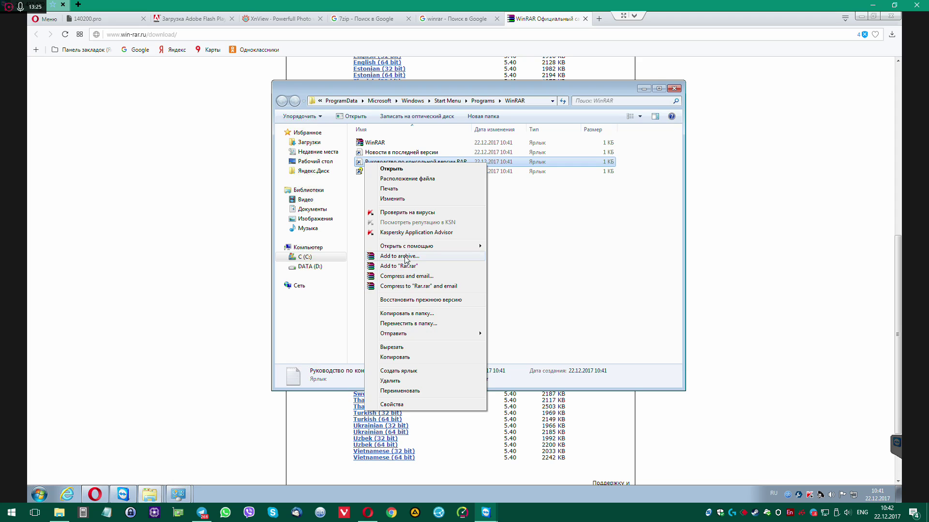
mouse_move(415, 247)
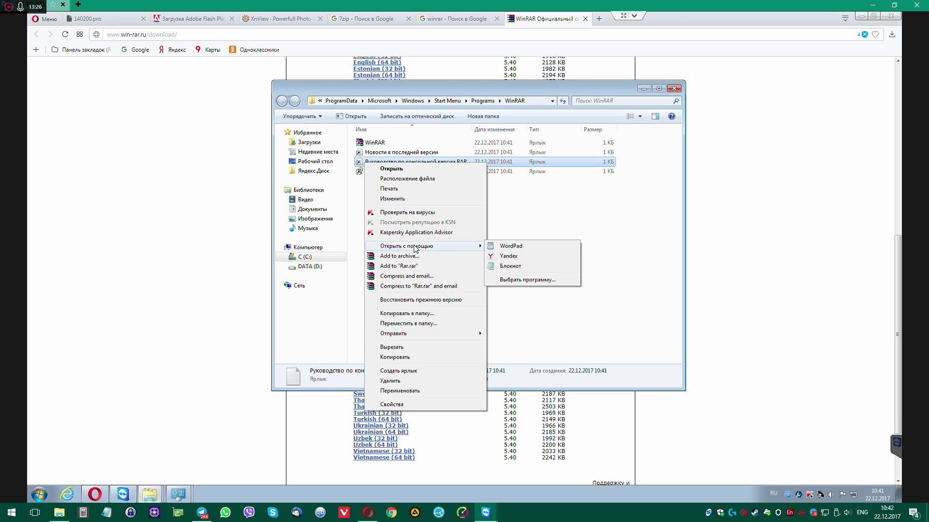
left_click(550, 212)
double_click(375, 143)
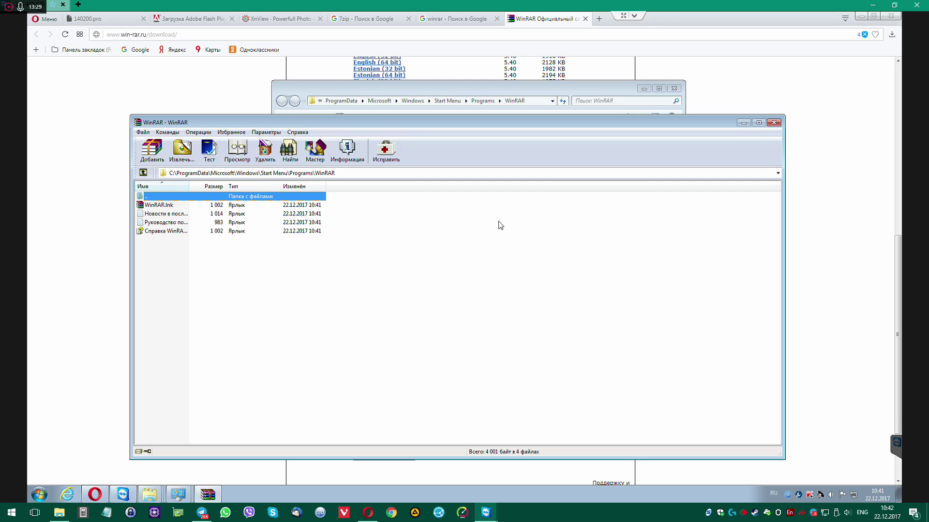
left_click(39, 494)
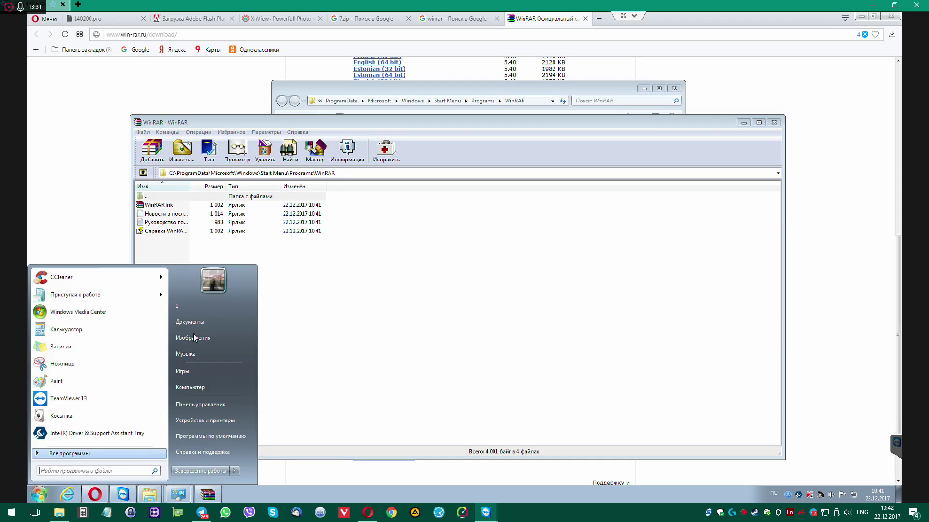
right_click(201, 387)
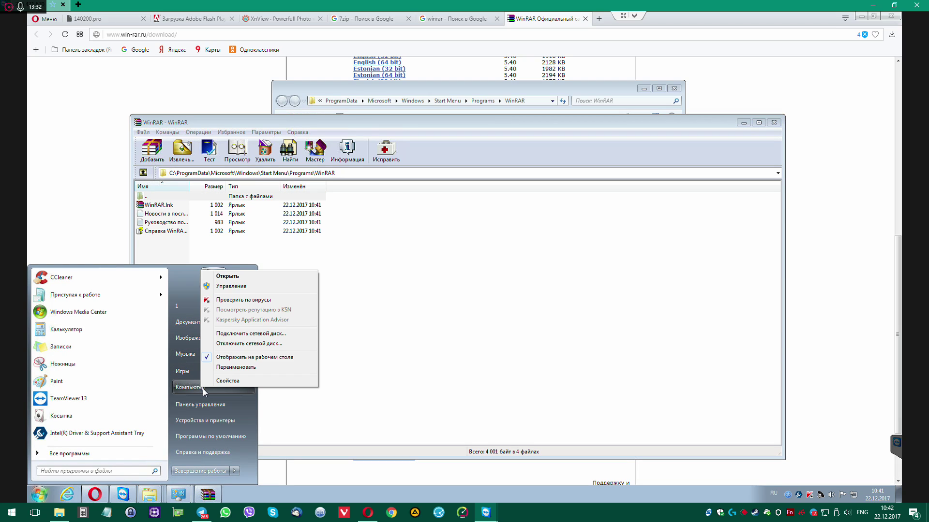
left_click(250, 287)
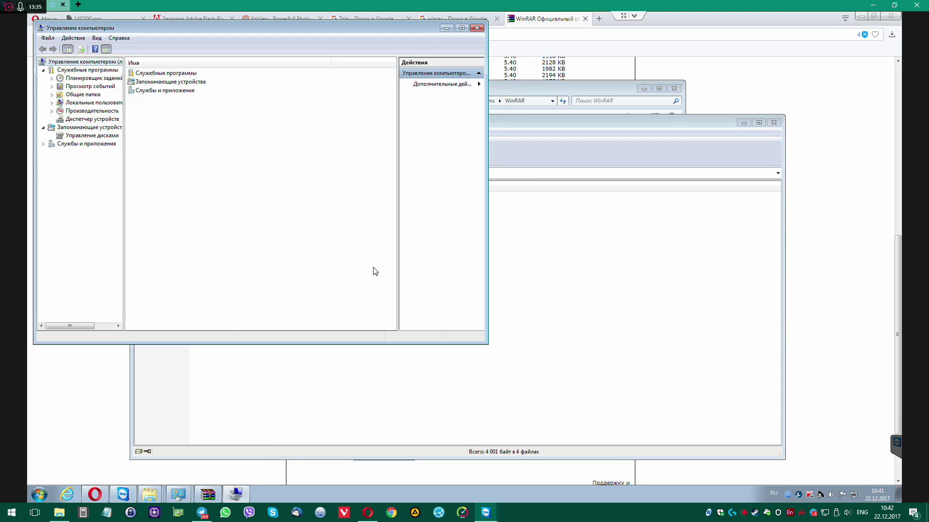
double_click(155, 91)
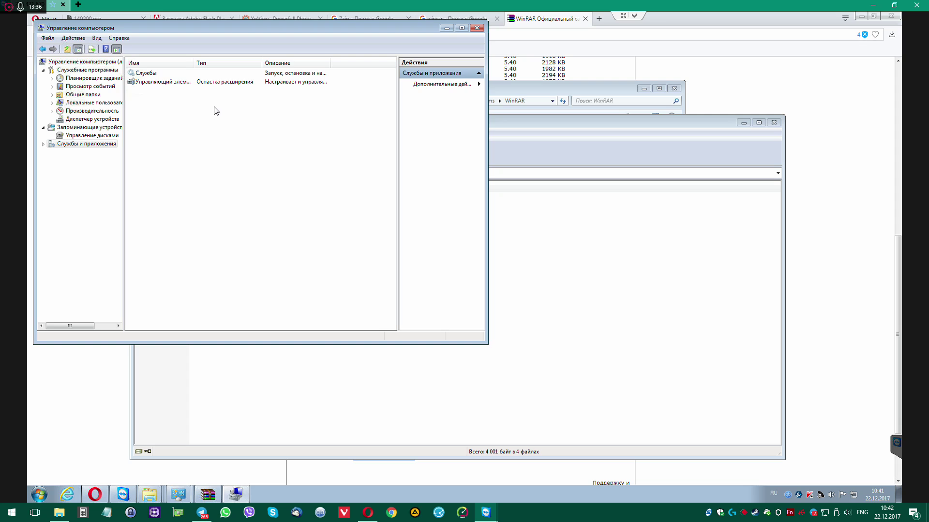
double_click(170, 75)
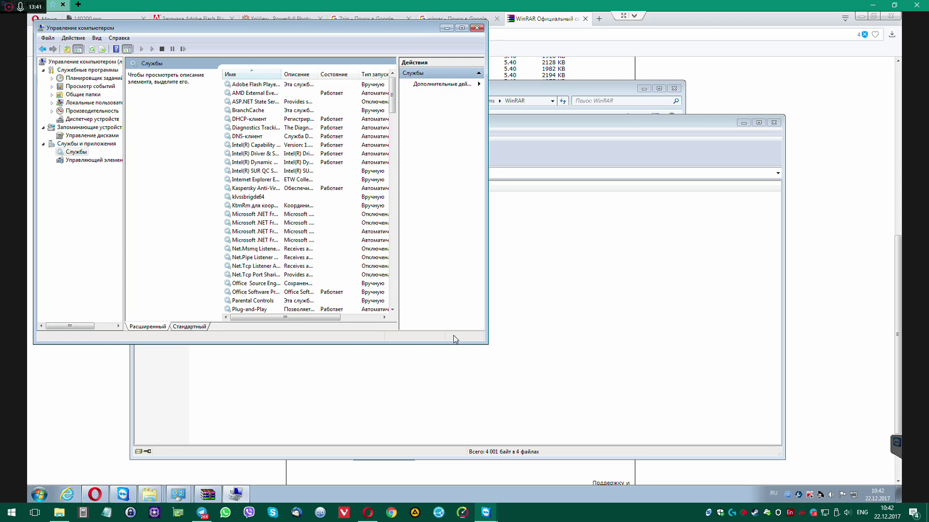
left_click_drag(485, 343, 687, 438)
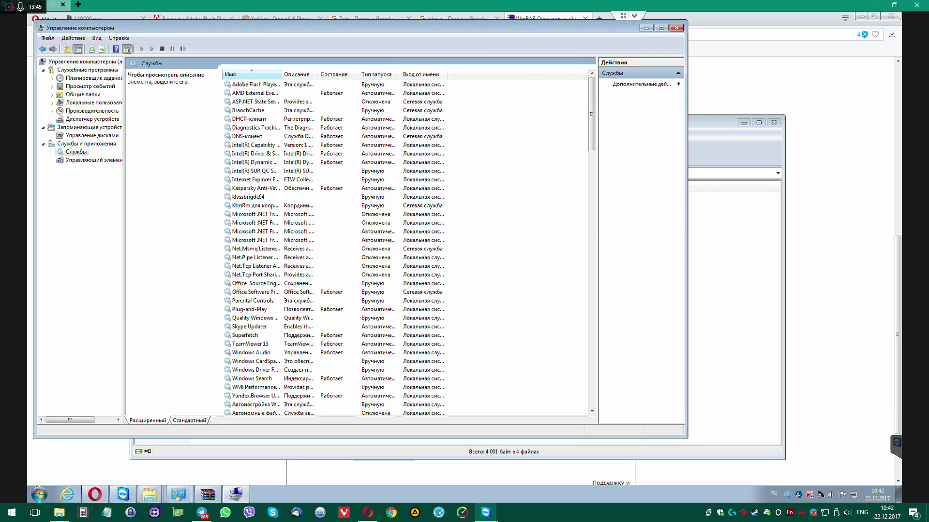
left_click_drag(281, 74, 313, 74)
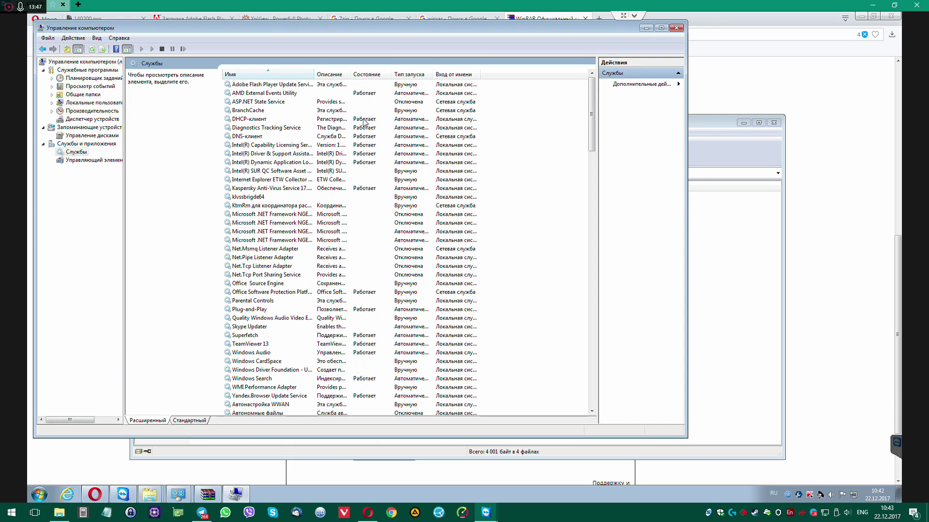
Close Computer Management and open WinRAR's Options > Settings dialog
left_click(672, 30)
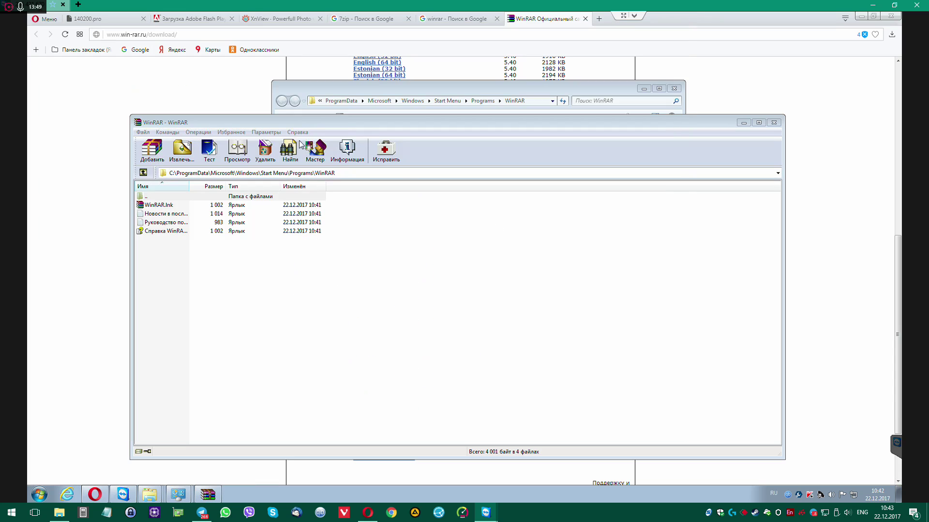
left_click(231, 132)
mouse_move(277, 134)
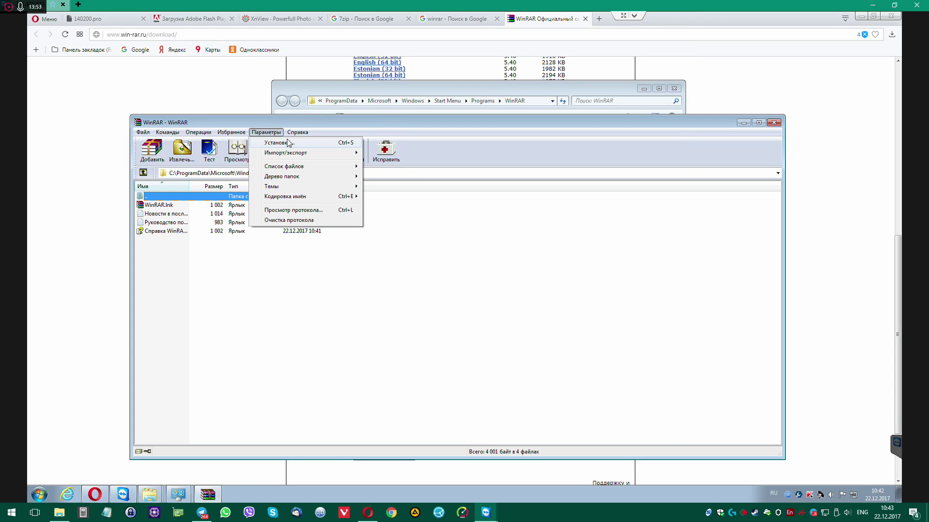
left_click(286, 143)
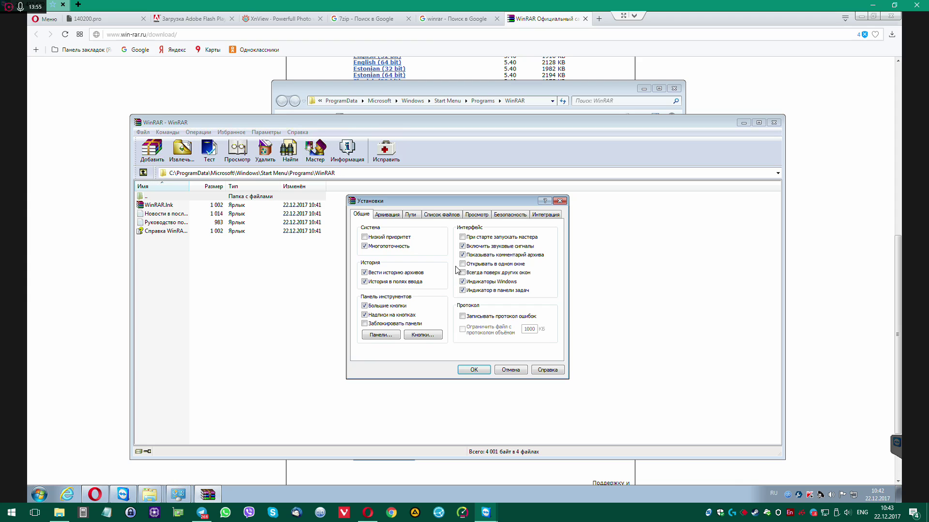
Review the Compression, Paths, File list, Viewer and Security tabs, then close WinRAR unchanged
left_click(394, 216)
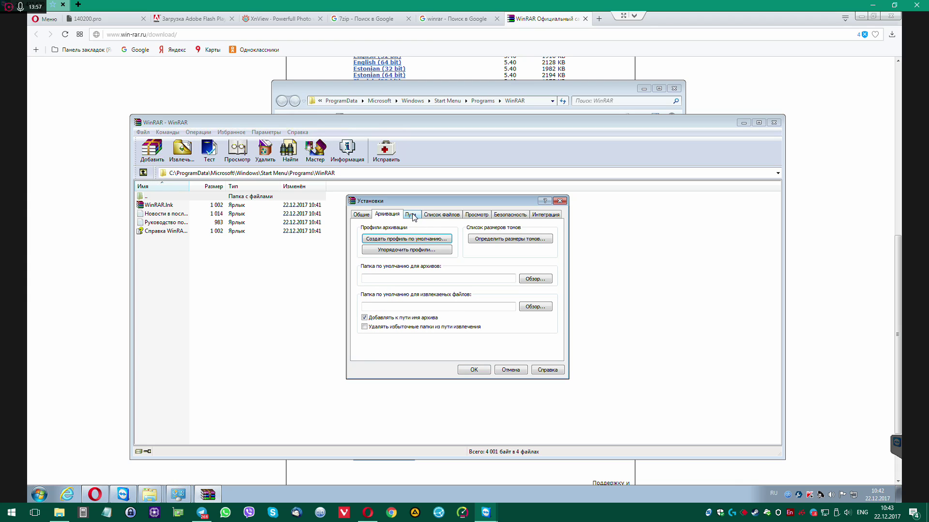
left_click(412, 216)
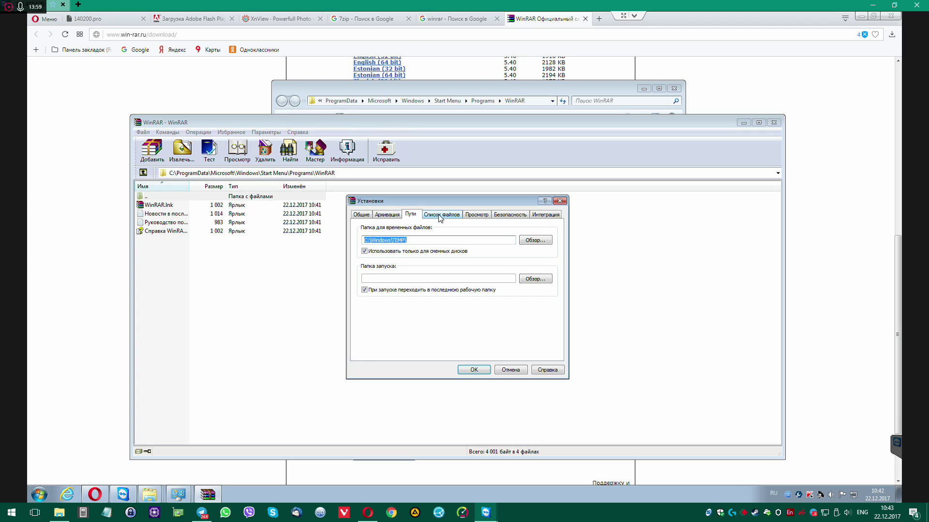
left_click(440, 216)
left_click(477, 216)
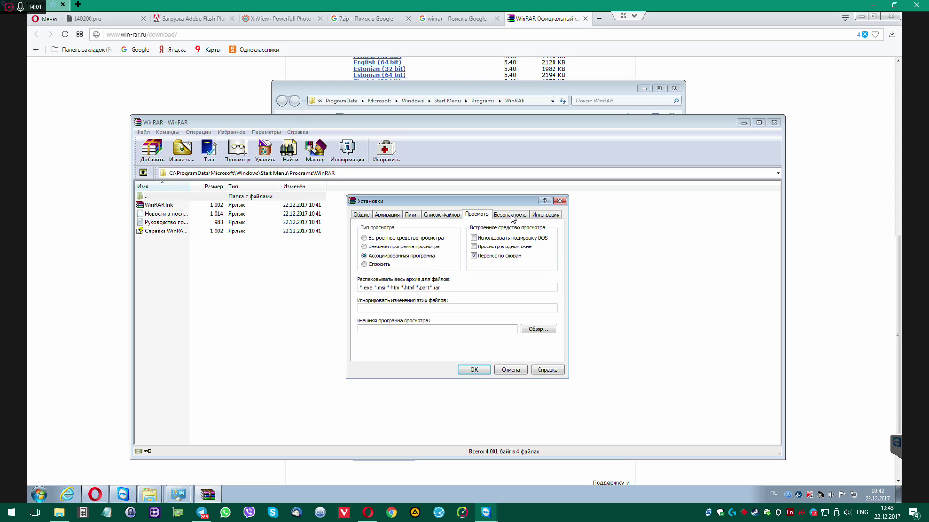
left_click(512, 216)
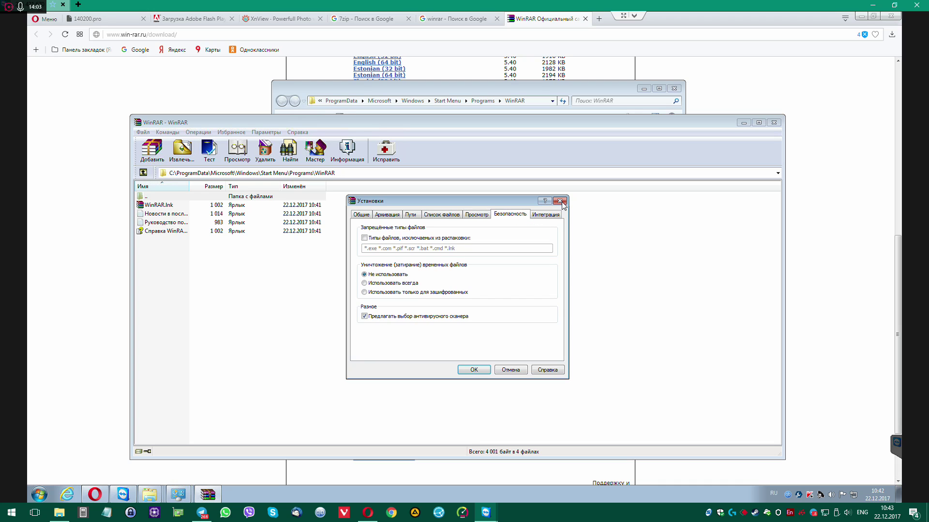
left_click(559, 201)
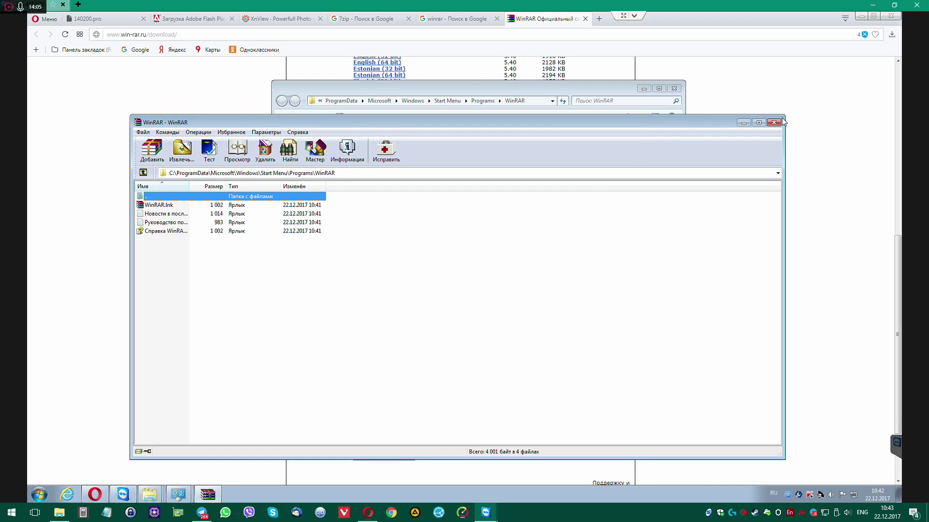
key("alt+F4")
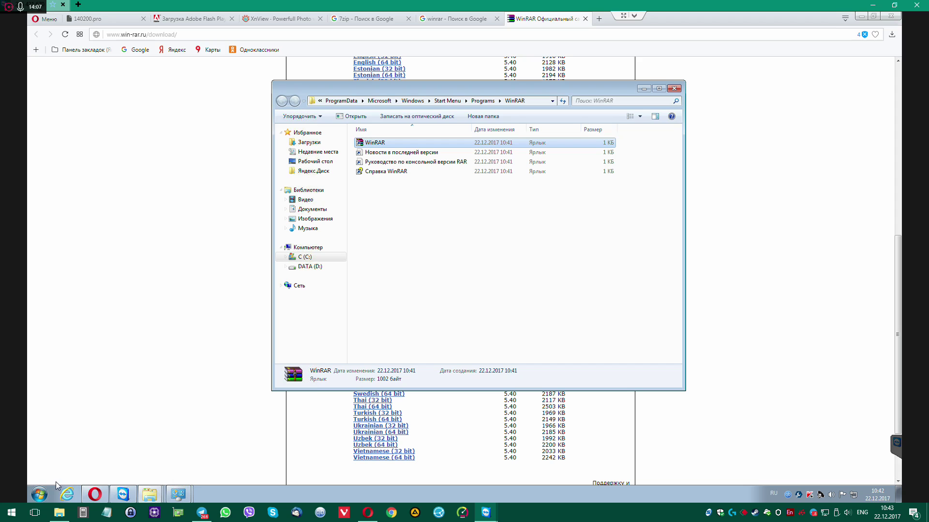
Uninstall WinRAR 5.40 (64-bit) from Control Panel's Programs and Features list
left_click(41, 494)
left_click(196, 385)
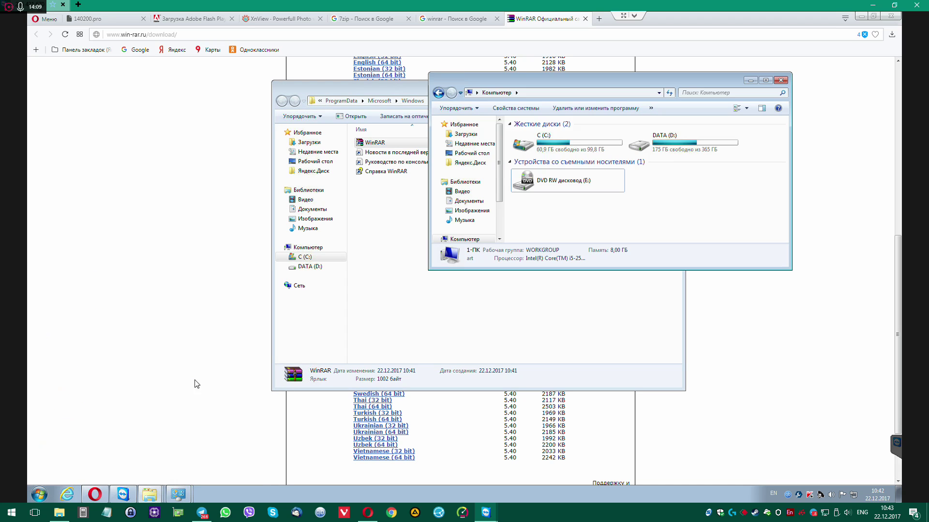
left_click(39, 493)
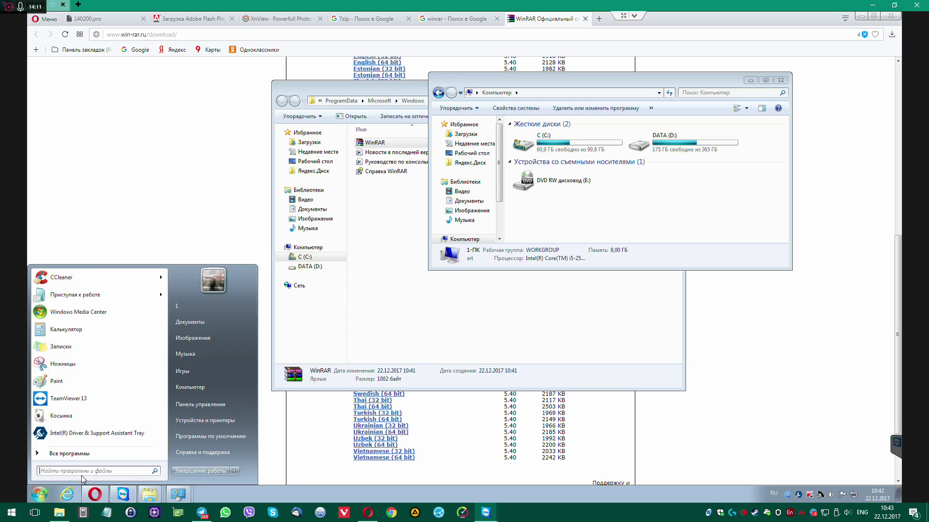
left_click(222, 411)
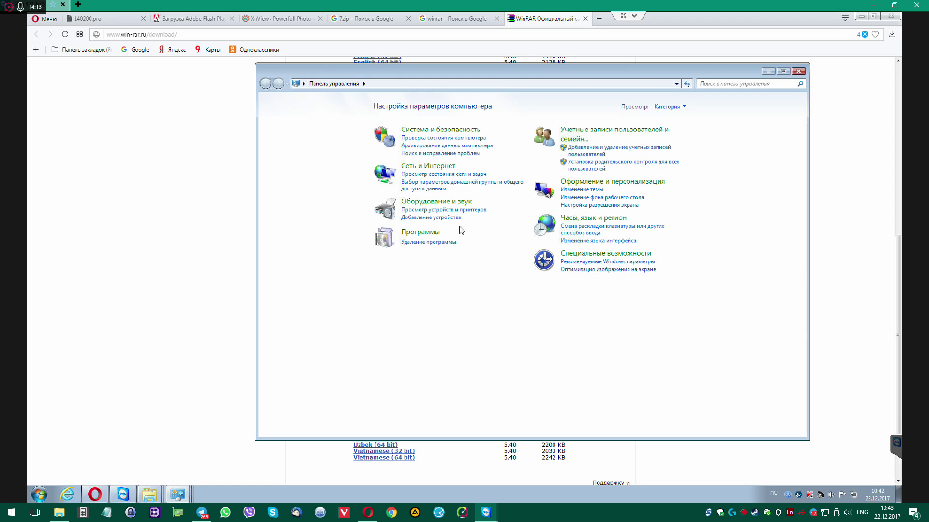
left_click(441, 243)
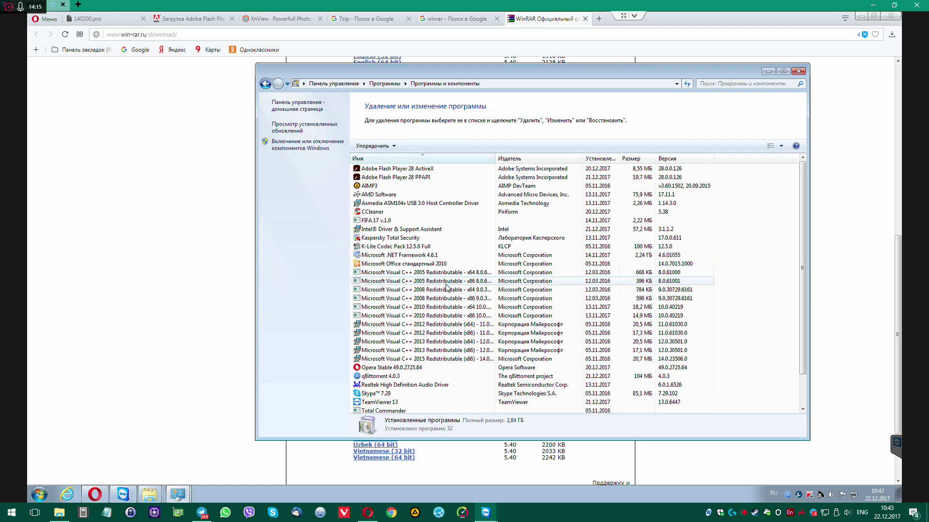
scroll(445, 290, "down", 2)
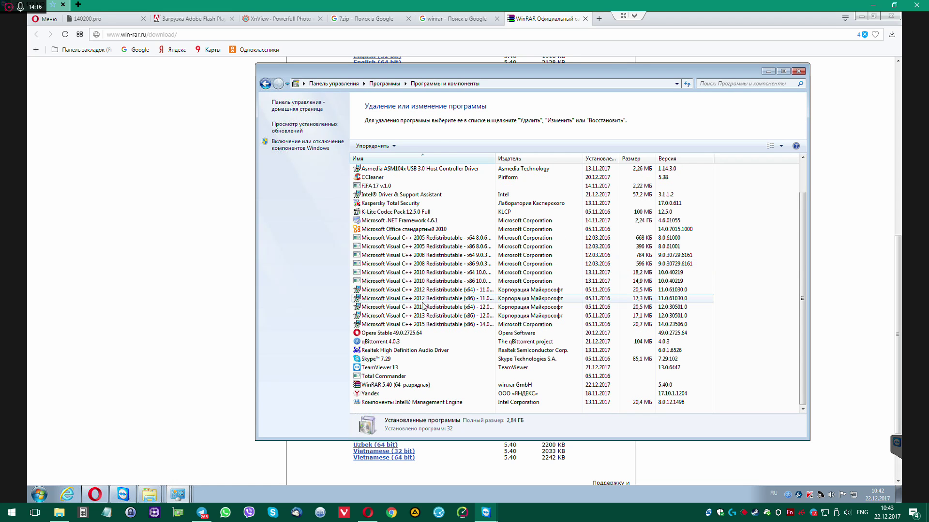
double_click(388, 386)
left_click(481, 290)
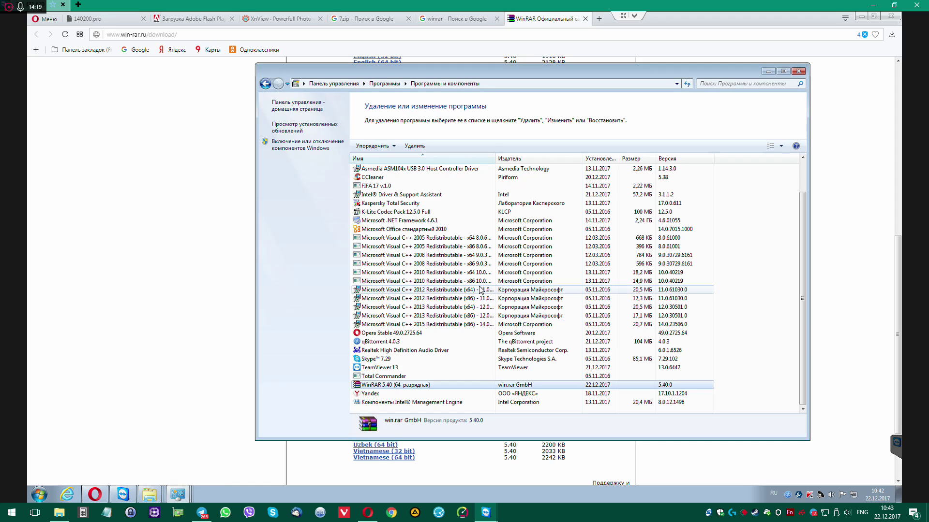
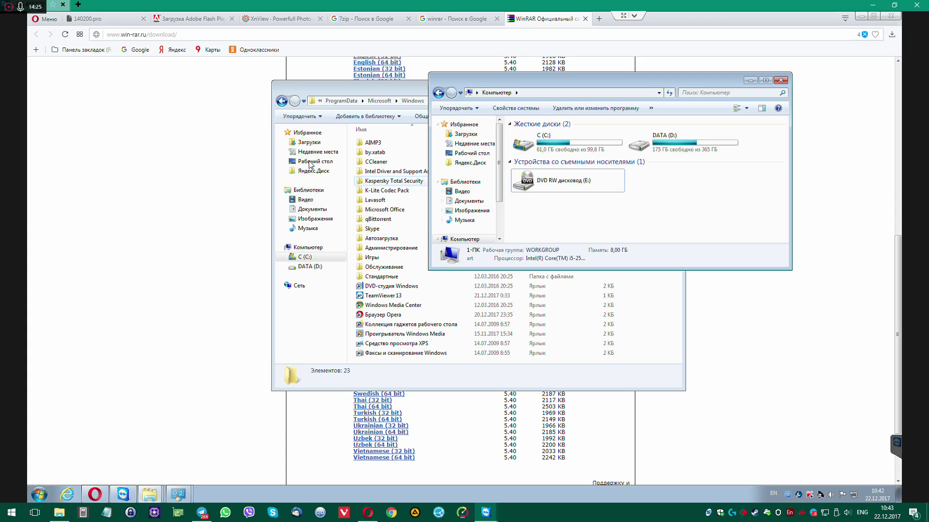
Run winrar-x64-540ru.exe from the Downloads folder
left_click(310, 142)
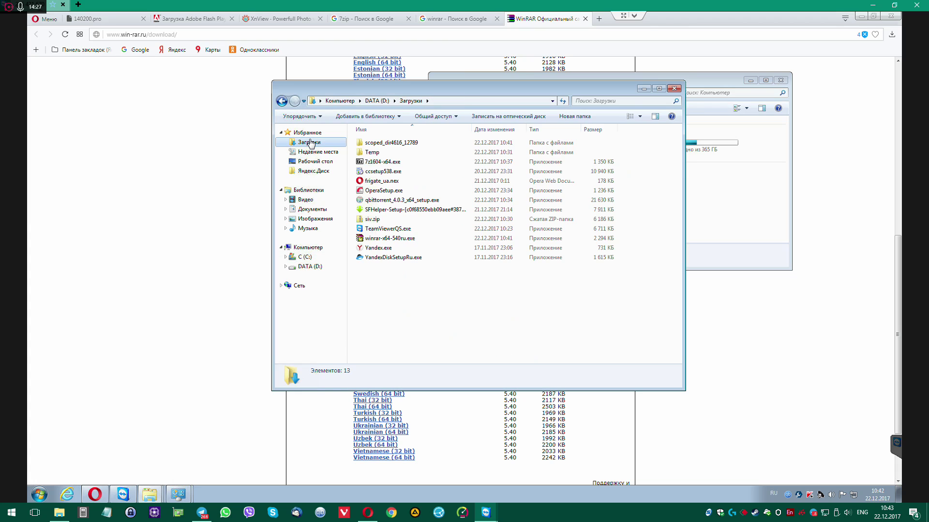
right_click(387, 239)
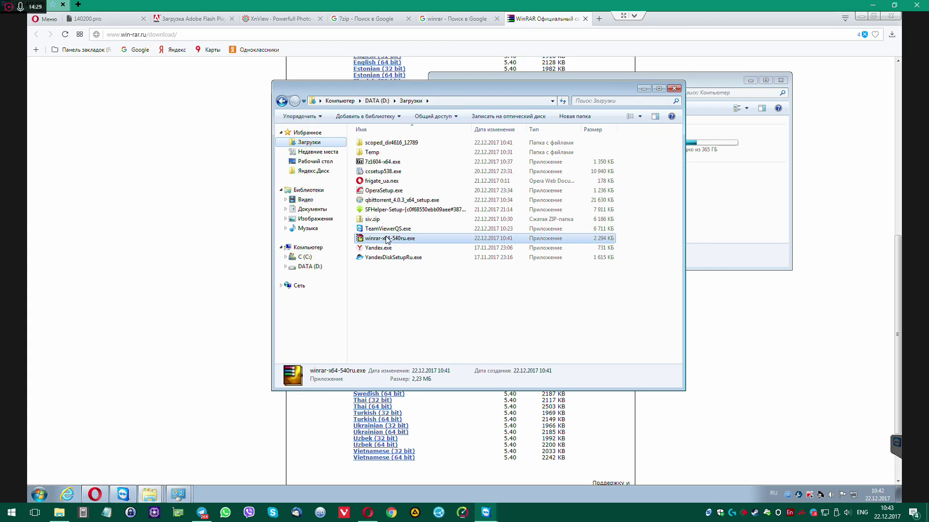
left_click(477, 291)
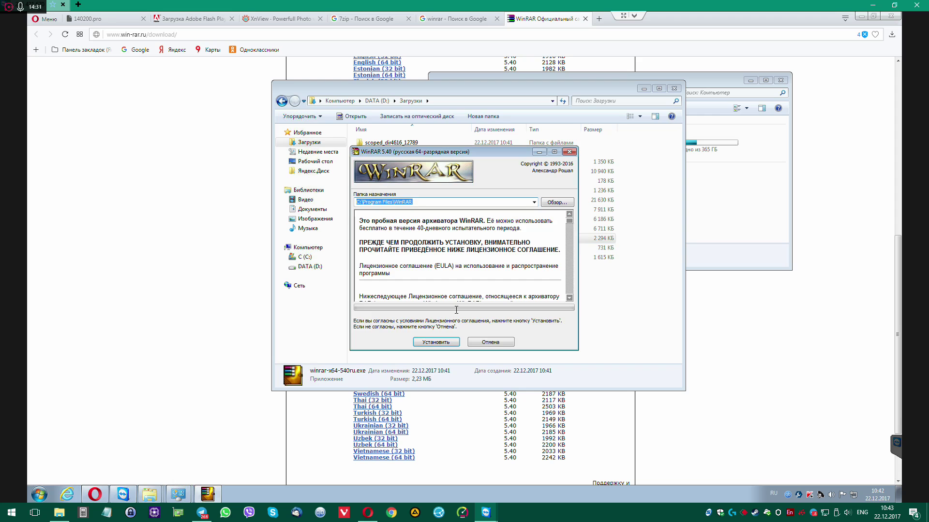
Install WinRAR into C:\Program Files\WinRAR with nested context menus enabled
left_click(441, 339)
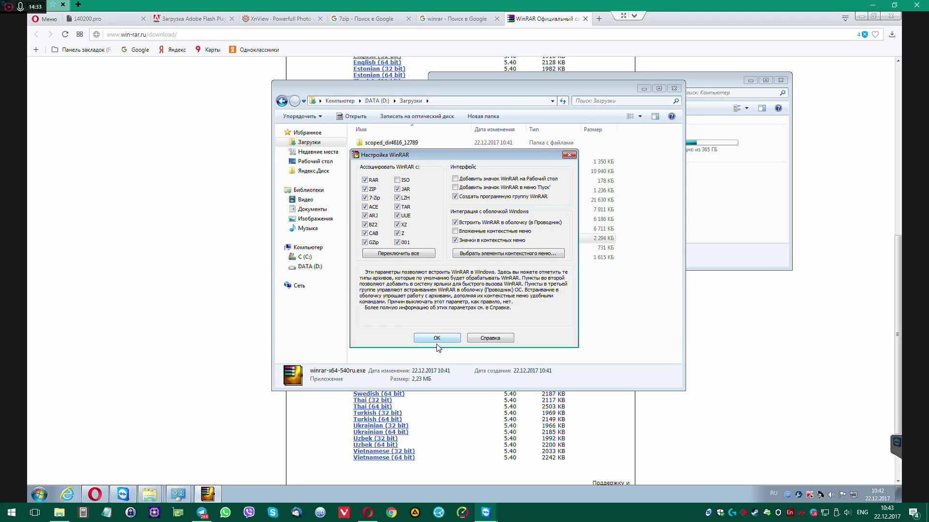
left_click(455, 232)
left_click(437, 339)
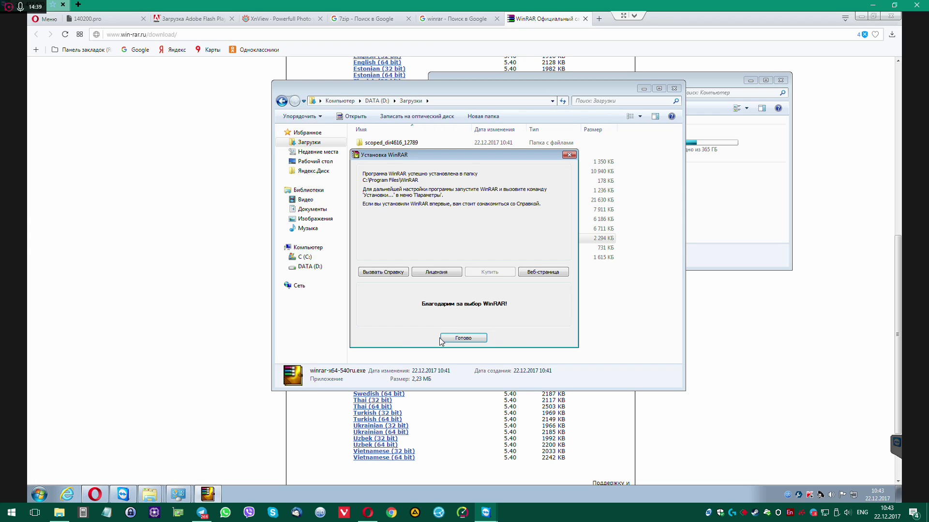
left_click(455, 338)
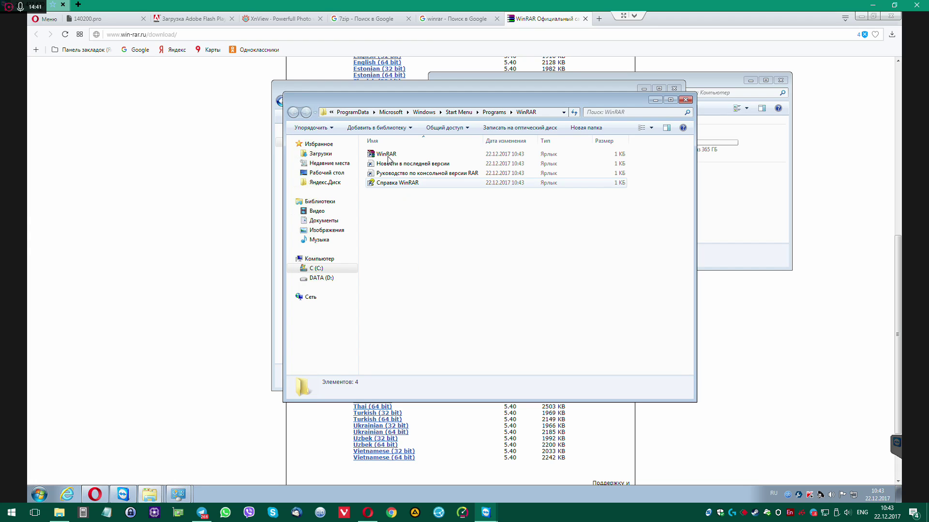
Preview the WhatsNew.rar archive options for the release-notes shortcut, cancel, and launch WinRAR
right_click(389, 156)
left_click(384, 165)
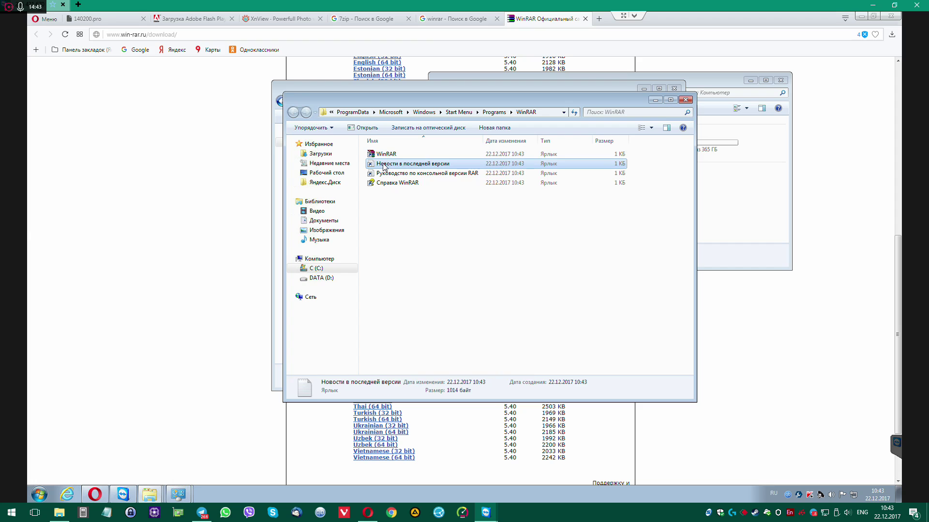
right_click(383, 164)
mouse_move(439, 260)
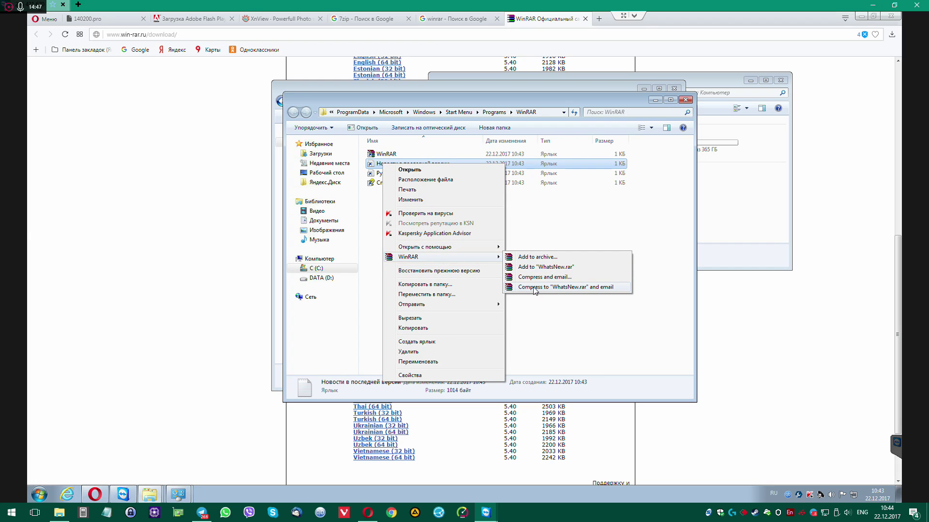
left_click(544, 257)
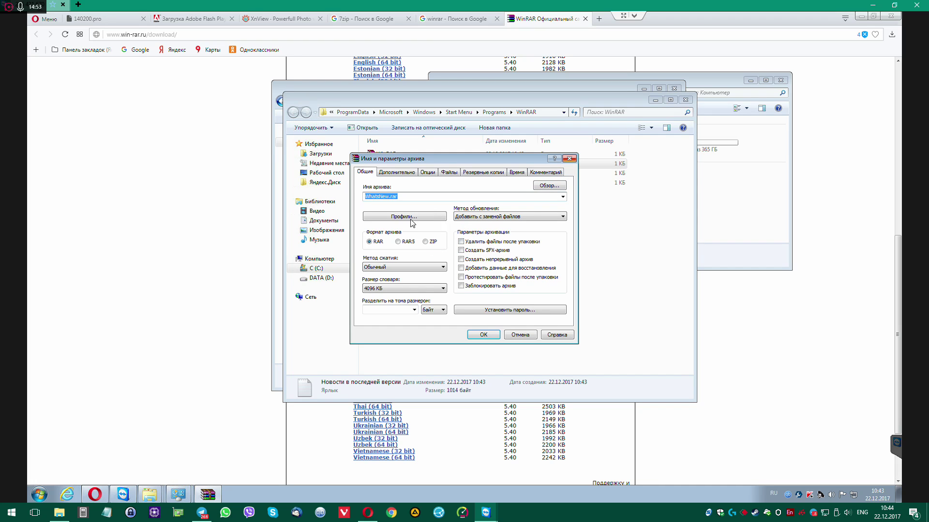
left_click(397, 173)
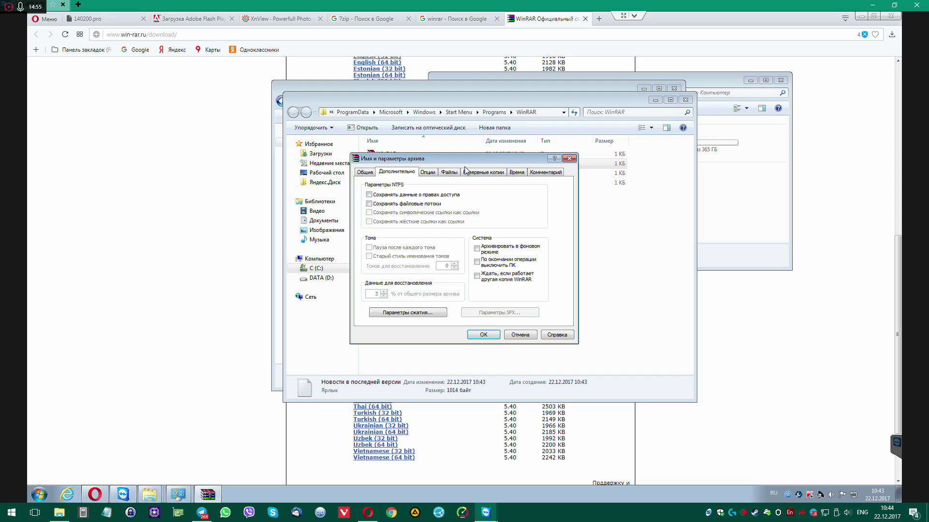
left_click(569, 159)
double_click(387, 154)
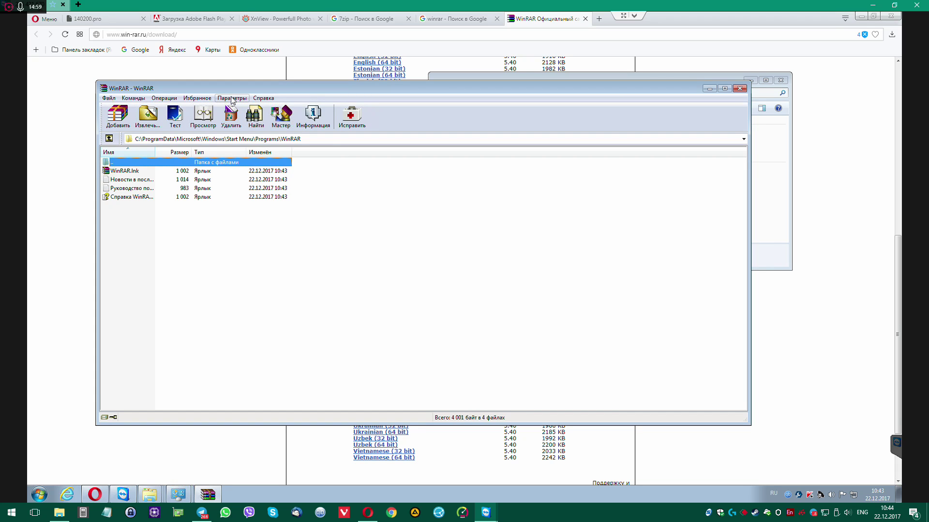
Browse WinRAR's settings pages: Archiving, Paths, File list, Viewer, Security and Integration
left_click(231, 98)
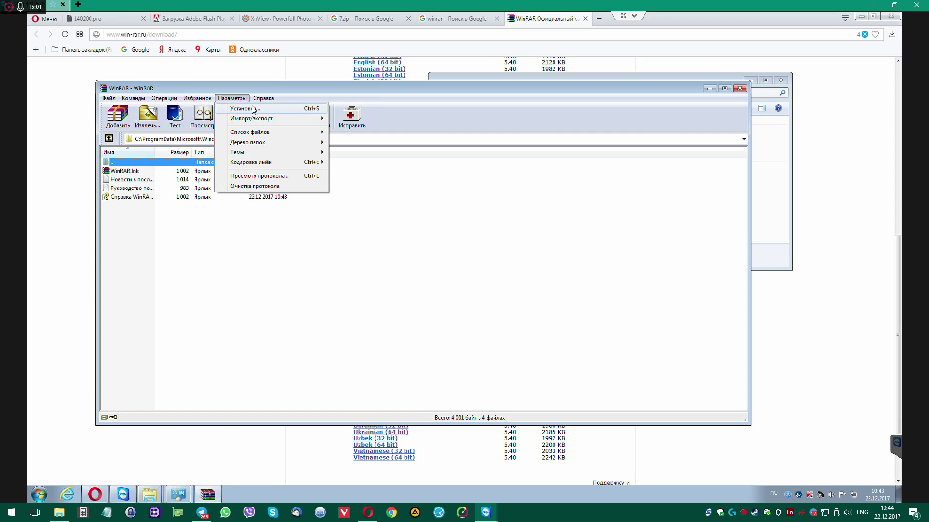
left_click(250, 109)
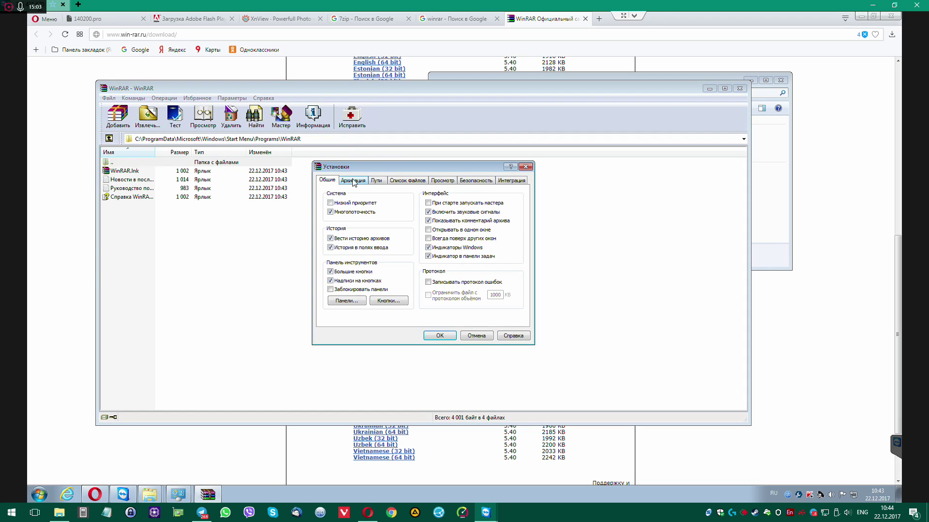
left_click(353, 181)
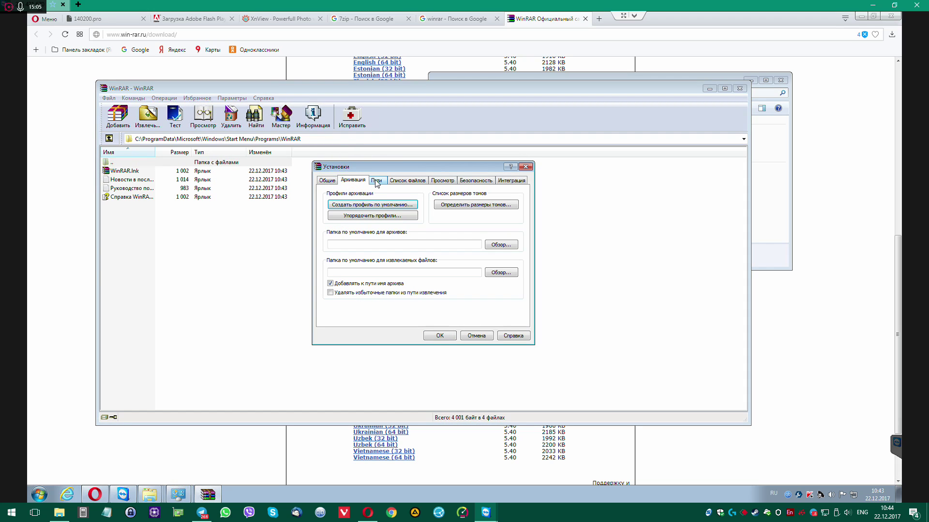
left_click(376, 181)
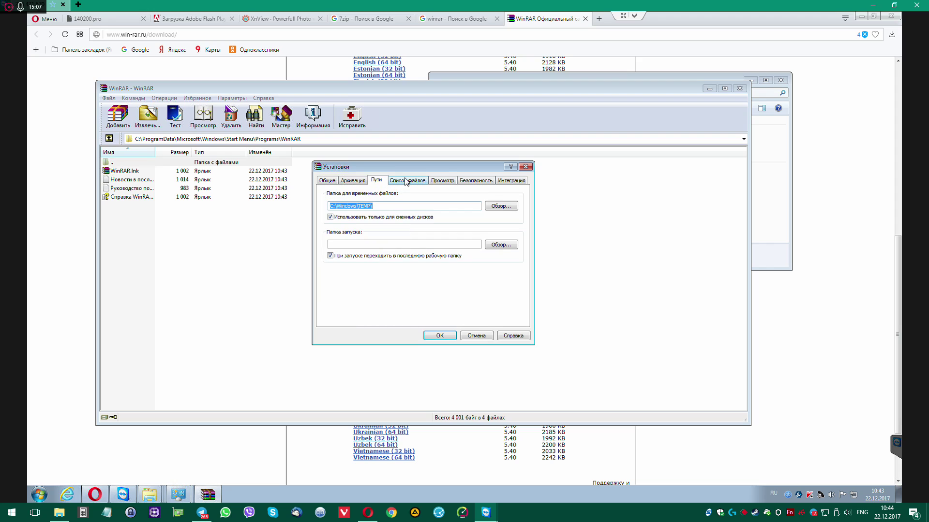
left_click(406, 181)
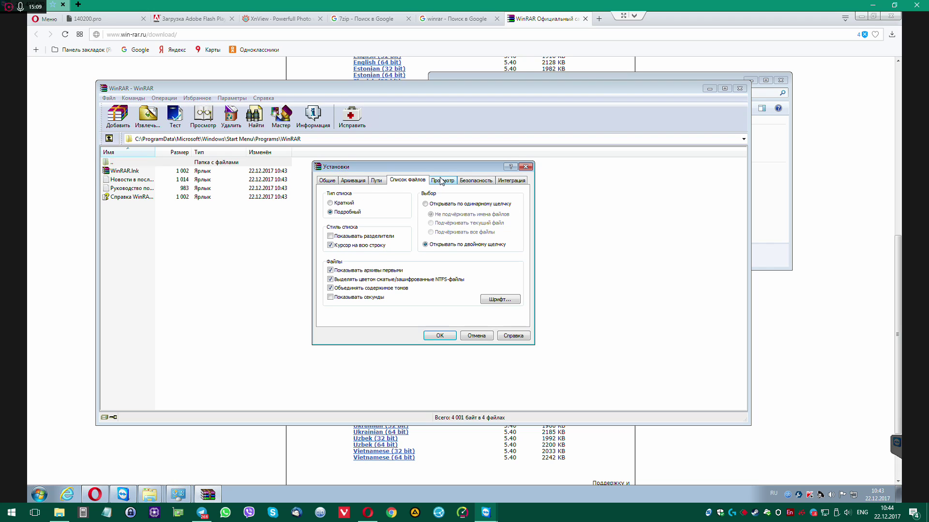
left_click(441, 181)
left_click(483, 181)
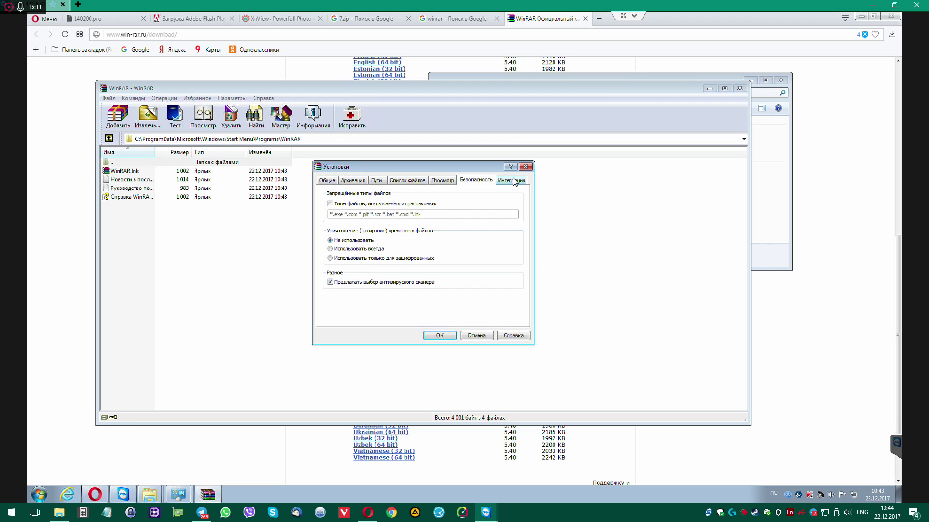
left_click(514, 181)
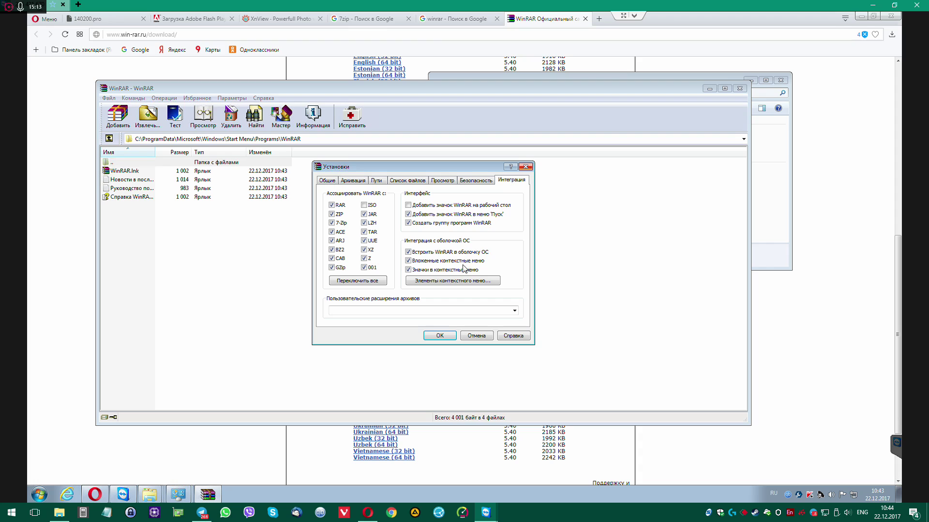
Review the context-menu item choices and confirm both settings dialogs with OK
left_click(459, 282)
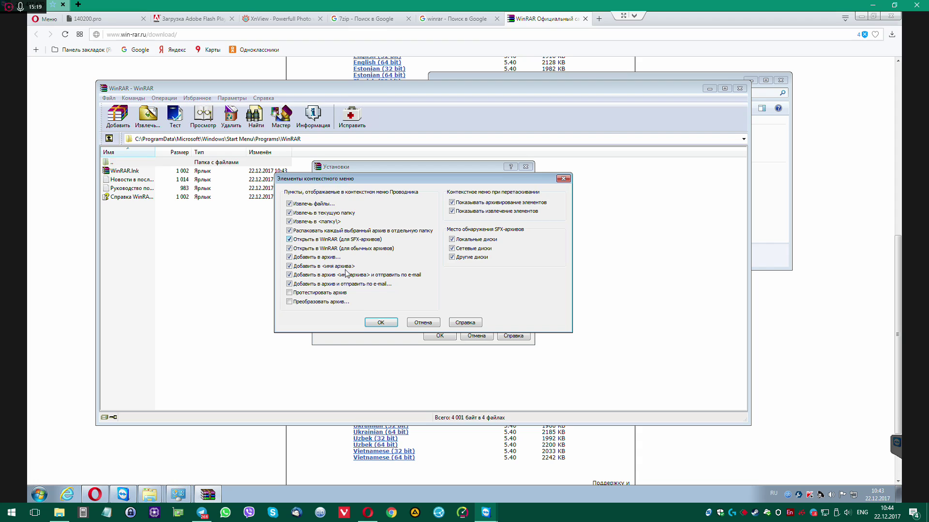
left_click(381, 323)
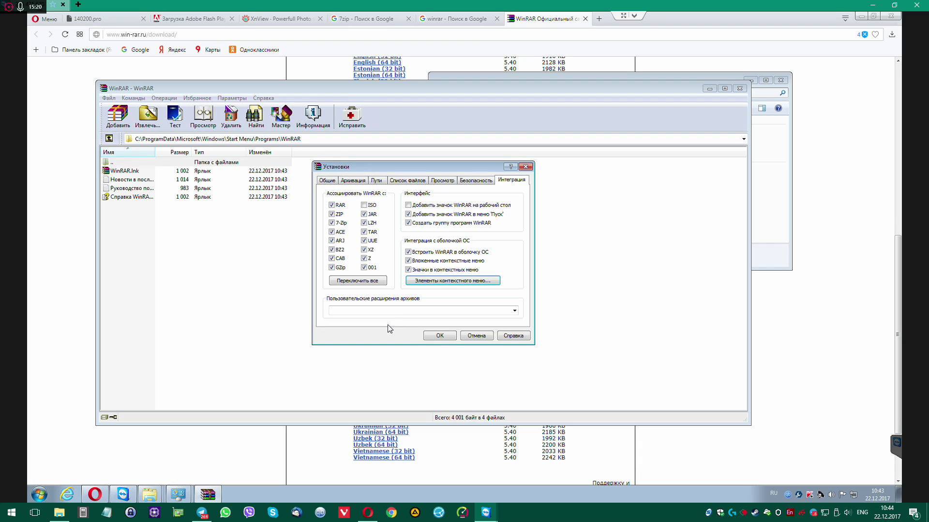
left_click(440, 336)
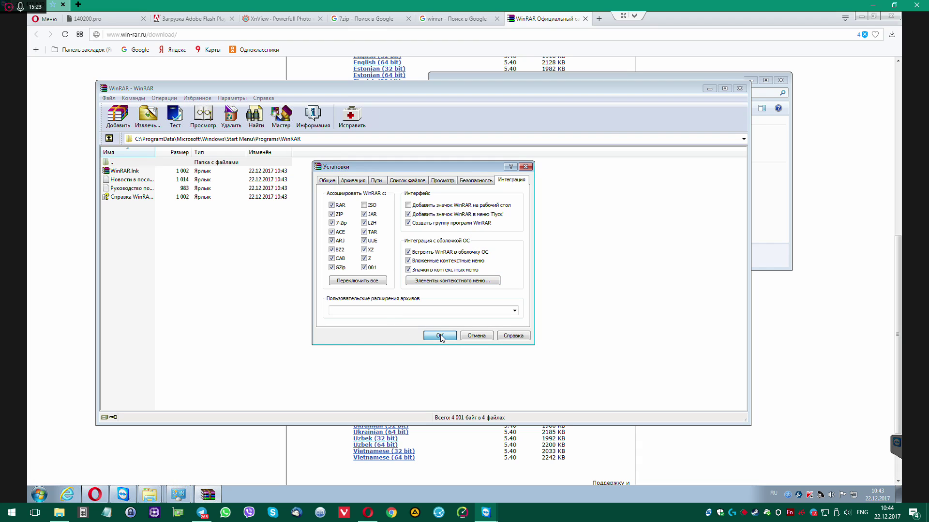
Close WinRAR, dismiss the Руководство shortcut's menu, and close the WinRAR Start Menu folder
left_click(740, 88)
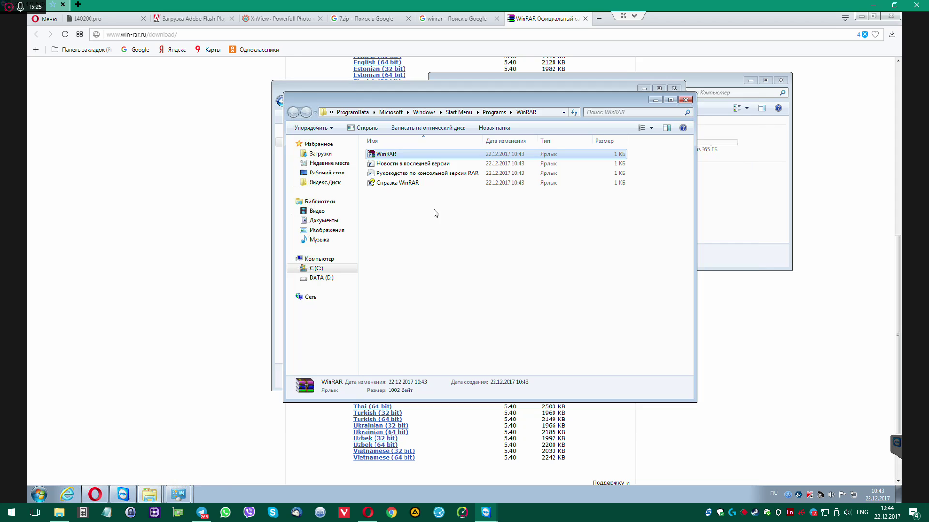
right_click(408, 173)
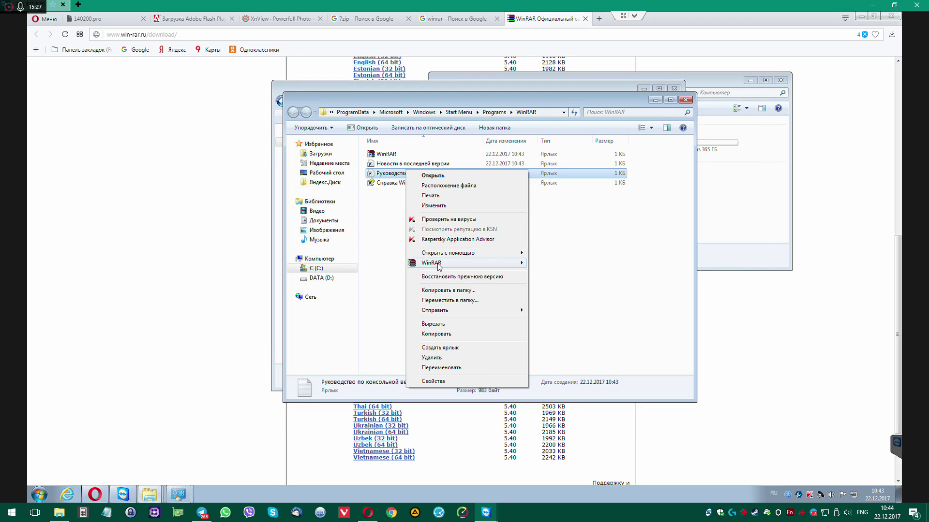
mouse_move(439, 266)
left_click(613, 217)
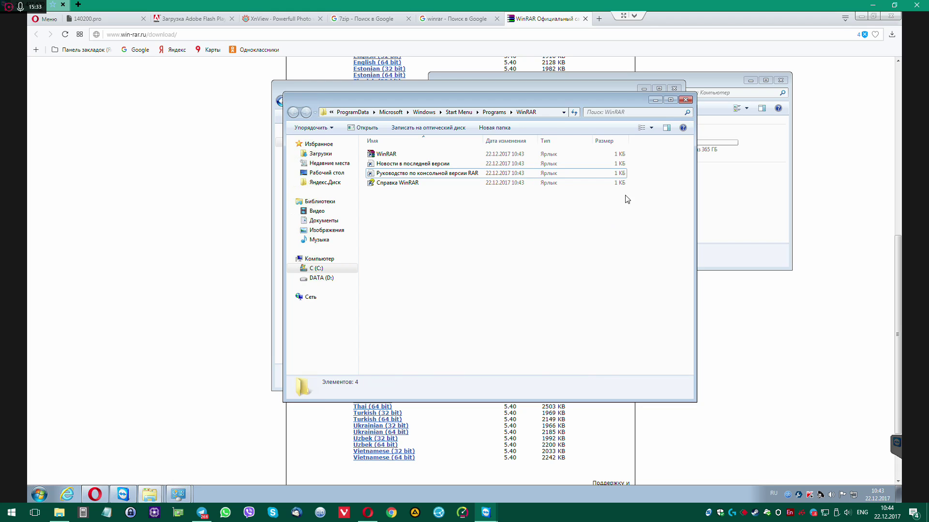
left_click(686, 100)
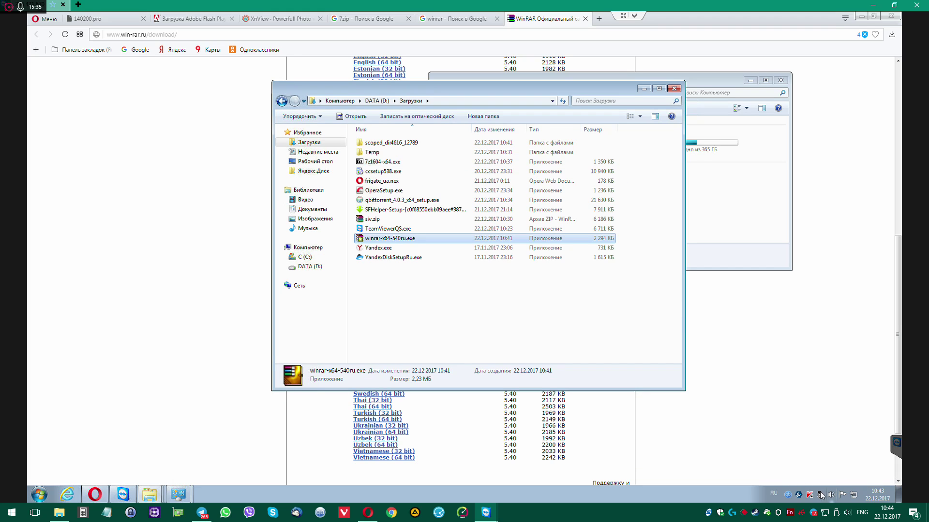
Bring up the qBittorrent window from its tray icon
left_click(789, 496)
left_click(789, 497)
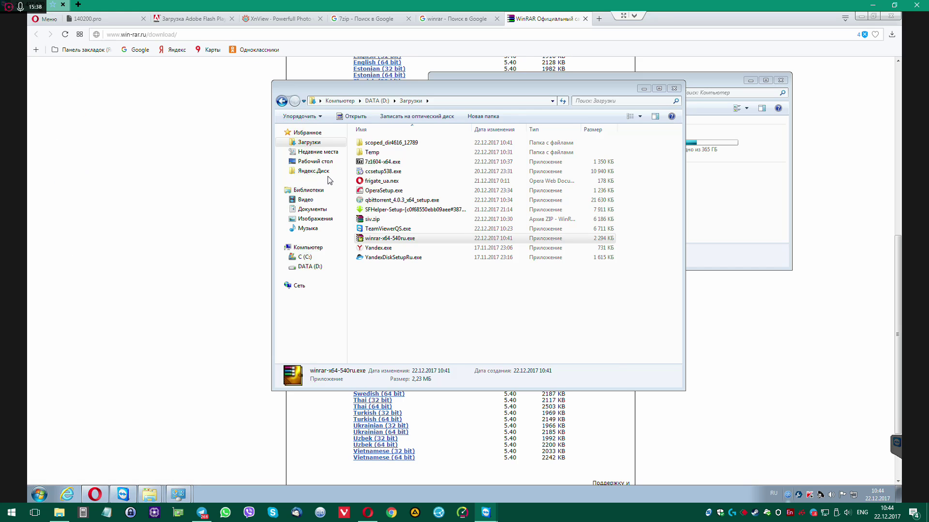
left_click(789, 496)
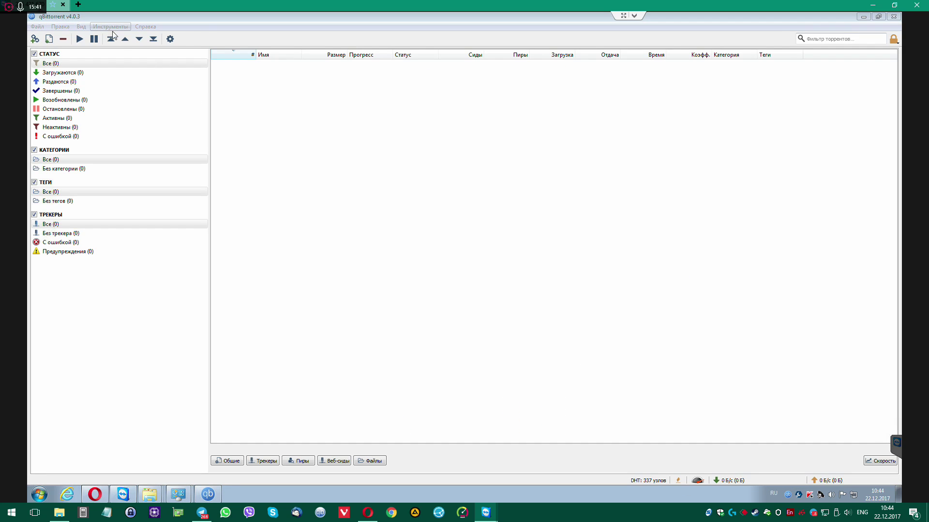
Disable 'Проверять обновления' in qBittorrent's advanced options and un-maximize its window
left_click(111, 27)
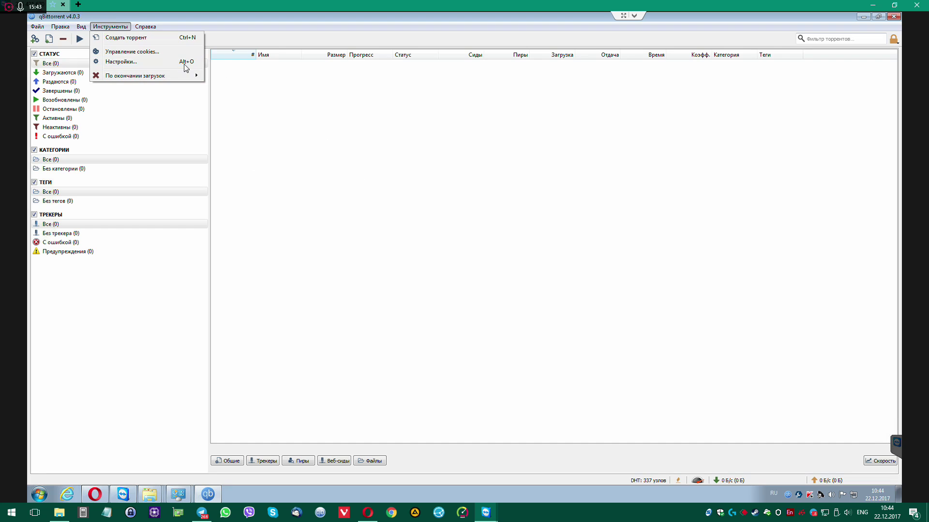
left_click(173, 61)
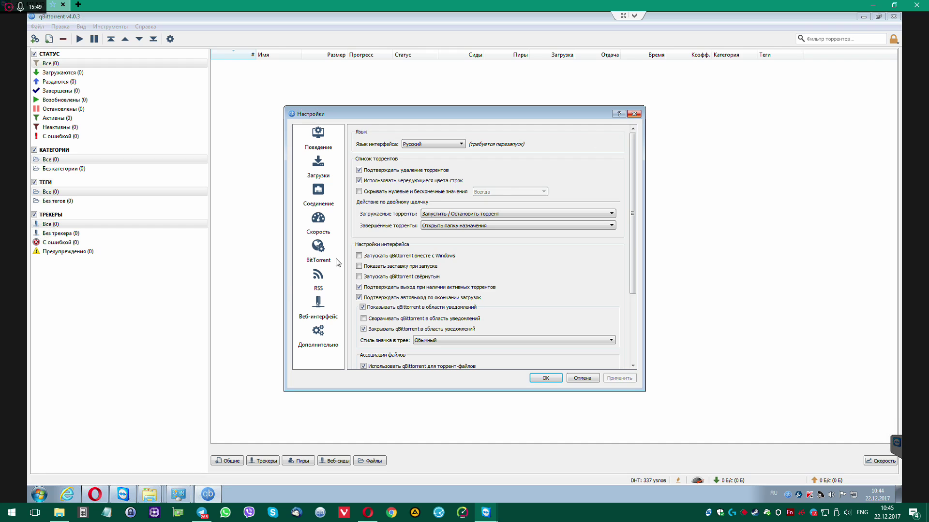
left_click(319, 339)
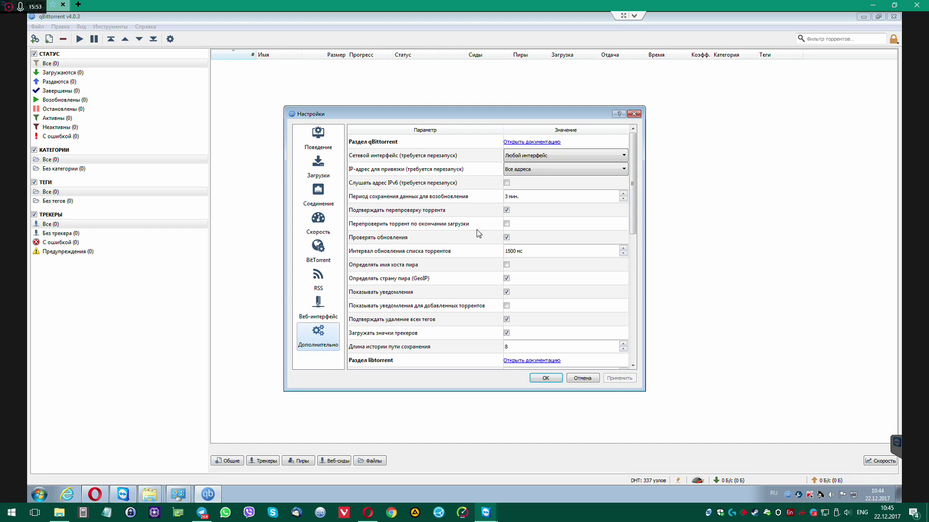
left_click(507, 238)
left_click(545, 378)
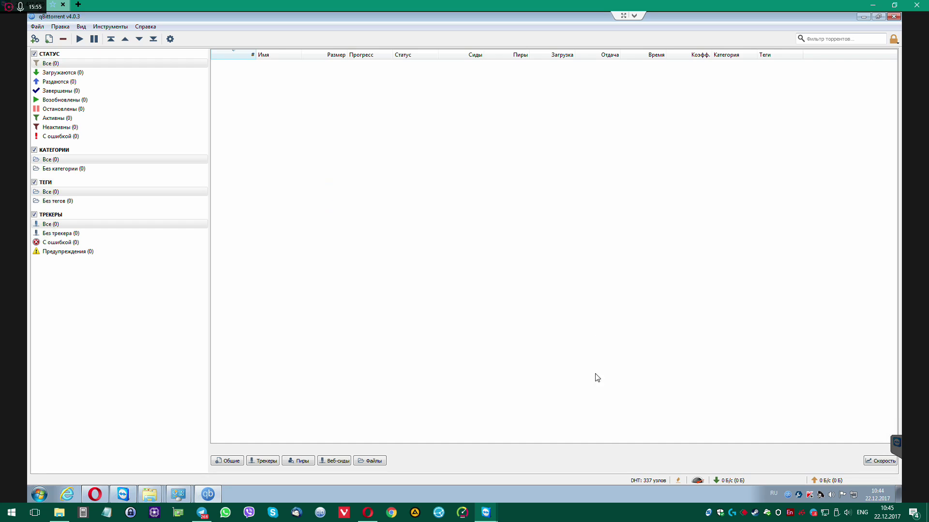
left_click(878, 16)
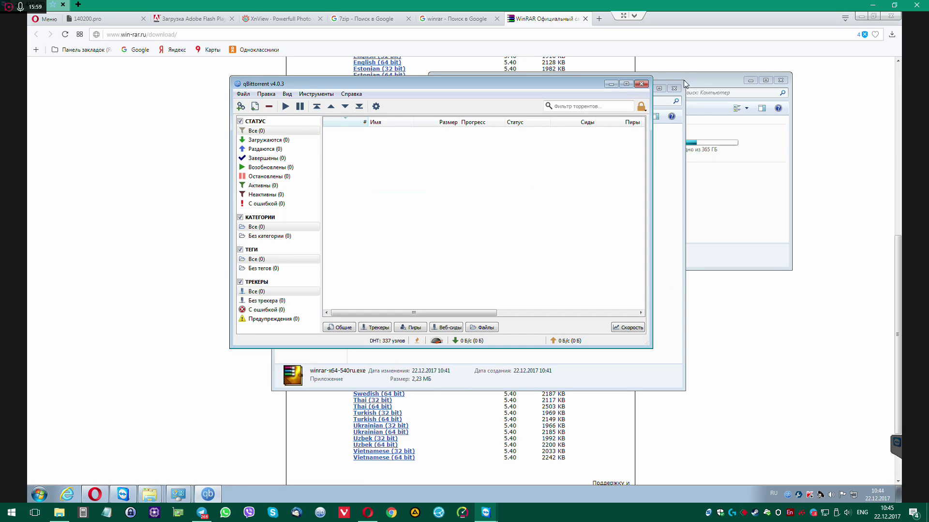
Close qBittorrent, the Загрузки folder window and both WinRAR browser tabs
left_click(642, 84)
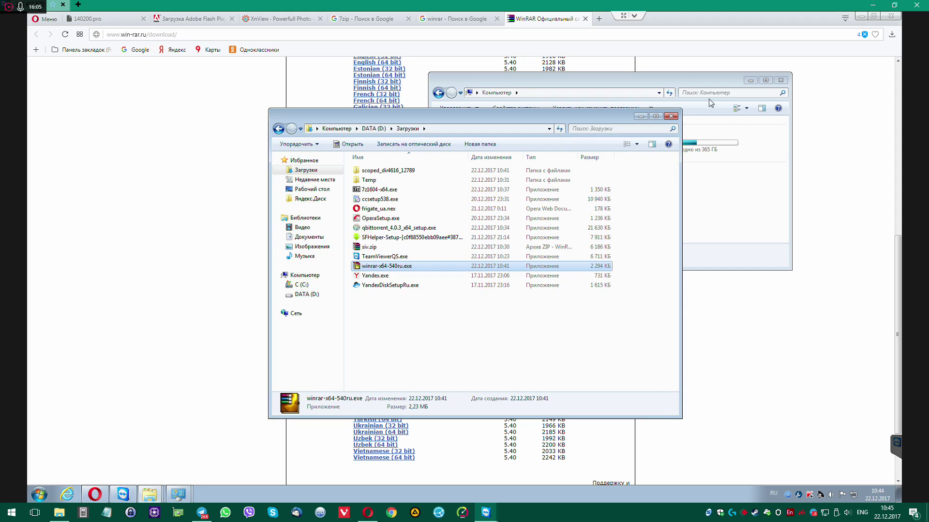
left_click(672, 117)
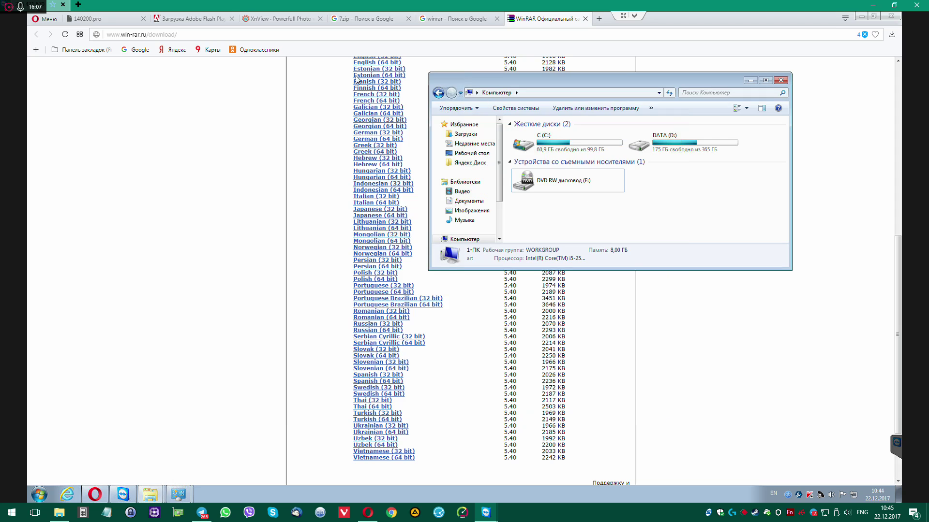
middle_click(540, 22)
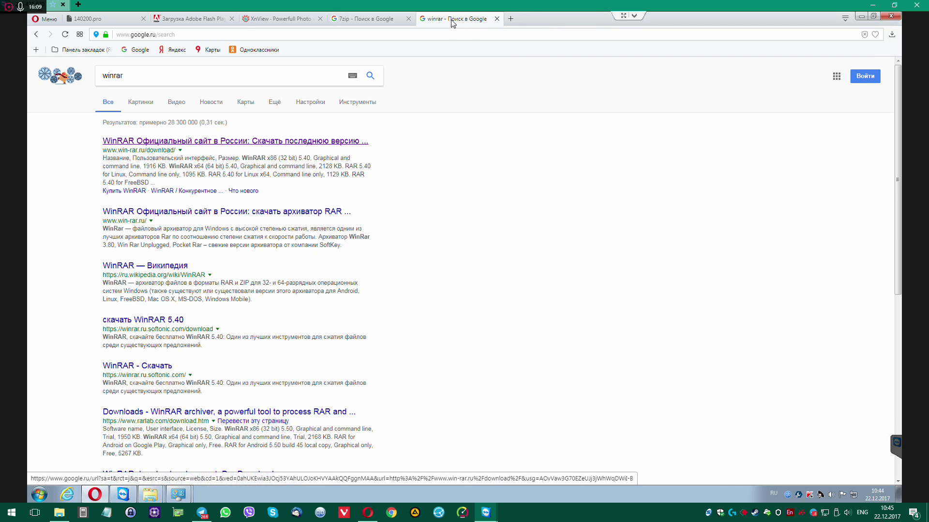
middle_click(455, 22)
Search Google for 'sumatra pdf' from Opera's address bar
left_click(356, 36)
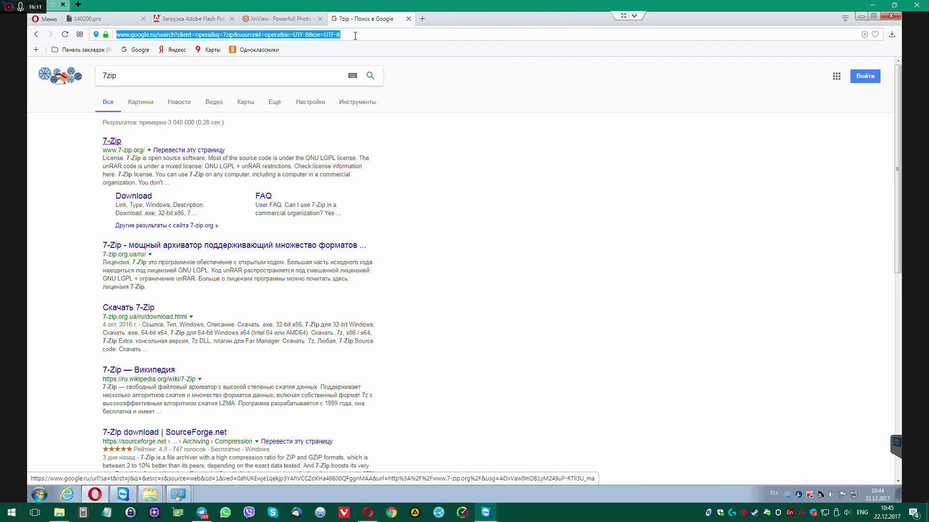
type("sumatra p")
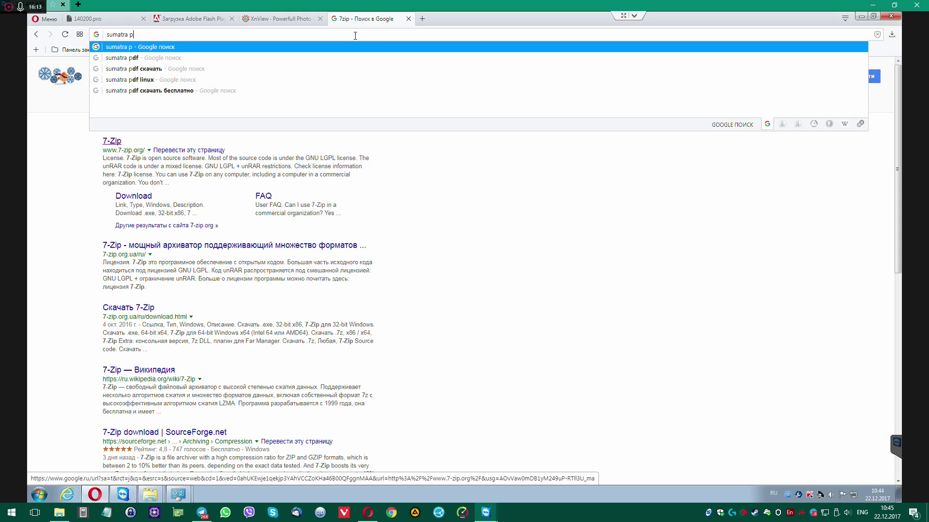
type("df")
key("Return")
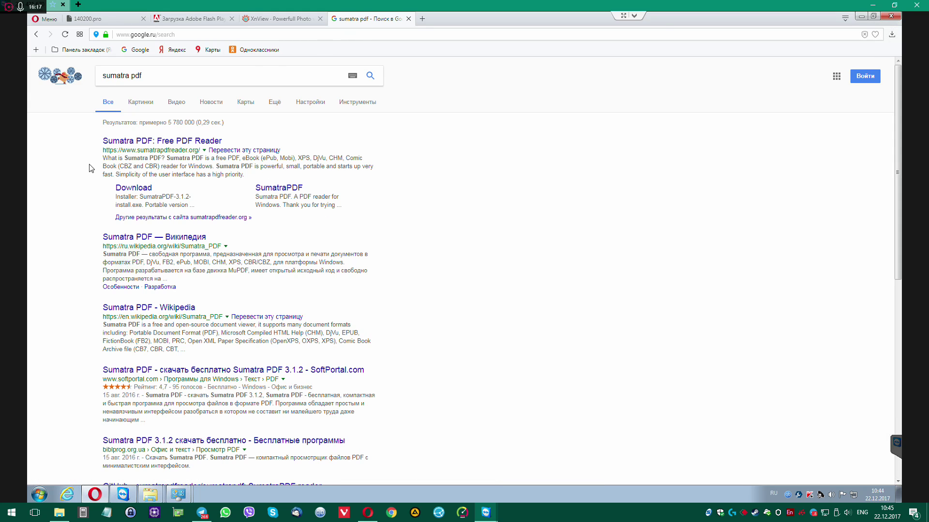
Save SumatraPDF-3.1.2-64-install.exe from sumatrapdfreader.org's download page into Загрузки
left_click(176, 143)
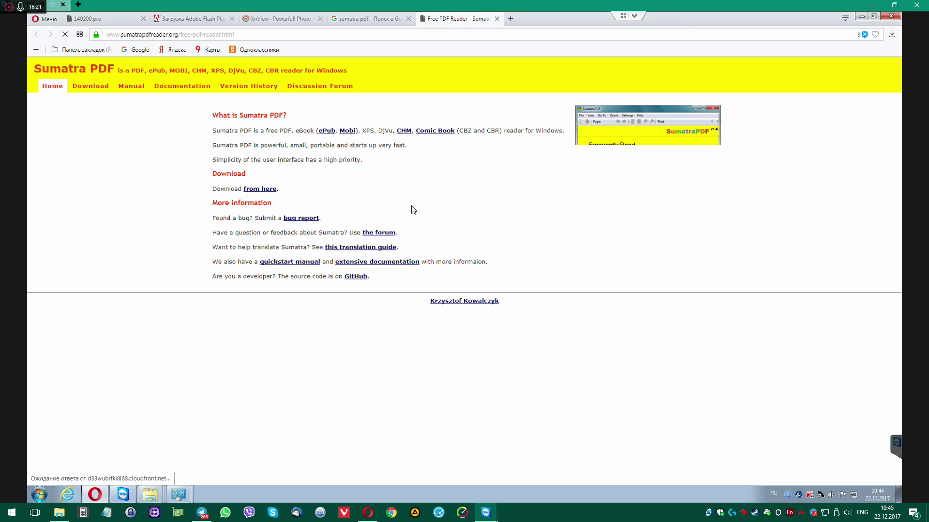
left_click(265, 189)
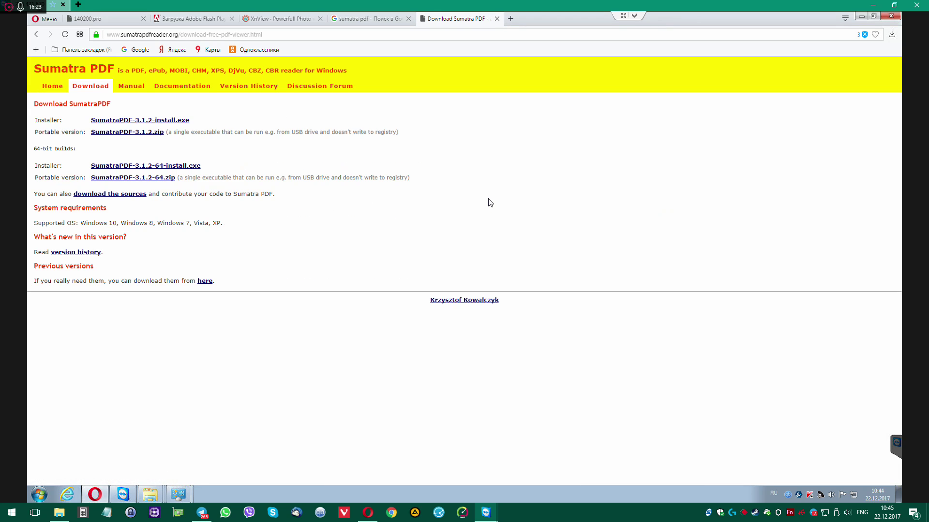
left_click(143, 167)
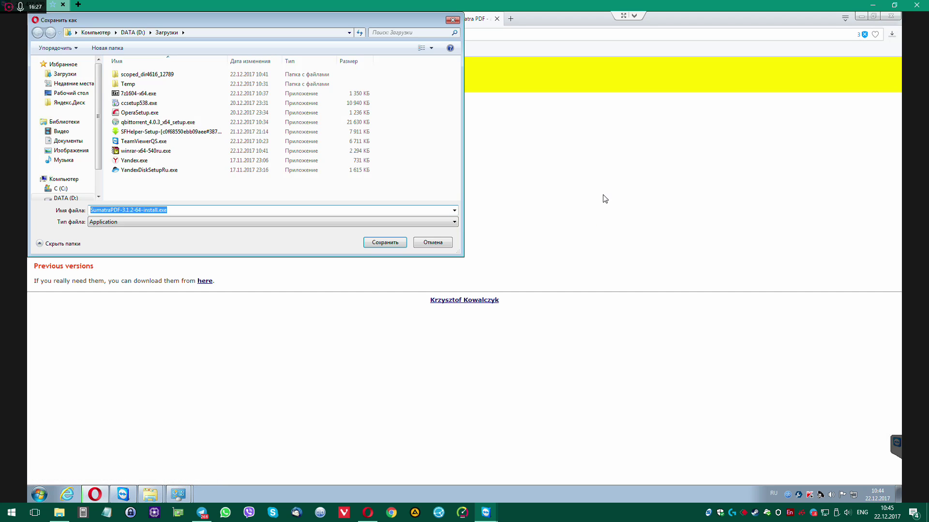
left_click(379, 243)
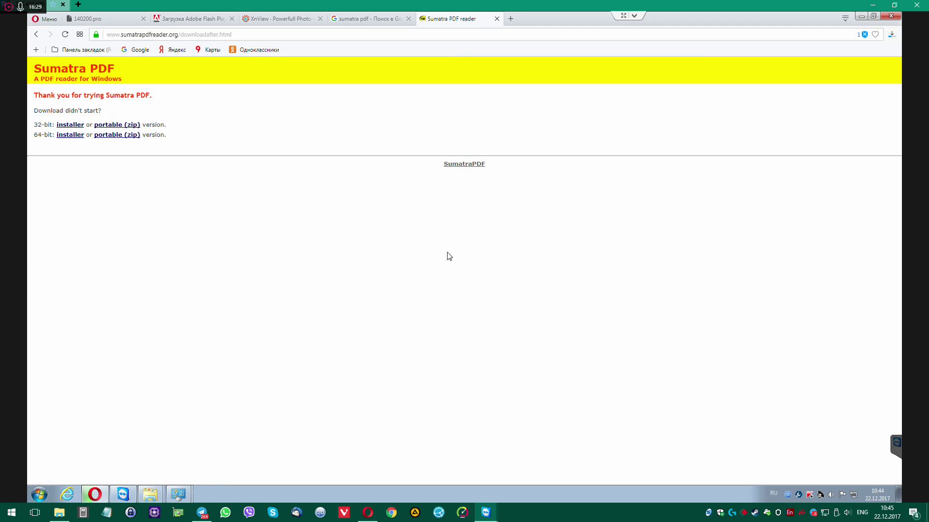
Run the downloaded SumatraPDF installer from Opera's downloads list
left_click(891, 34)
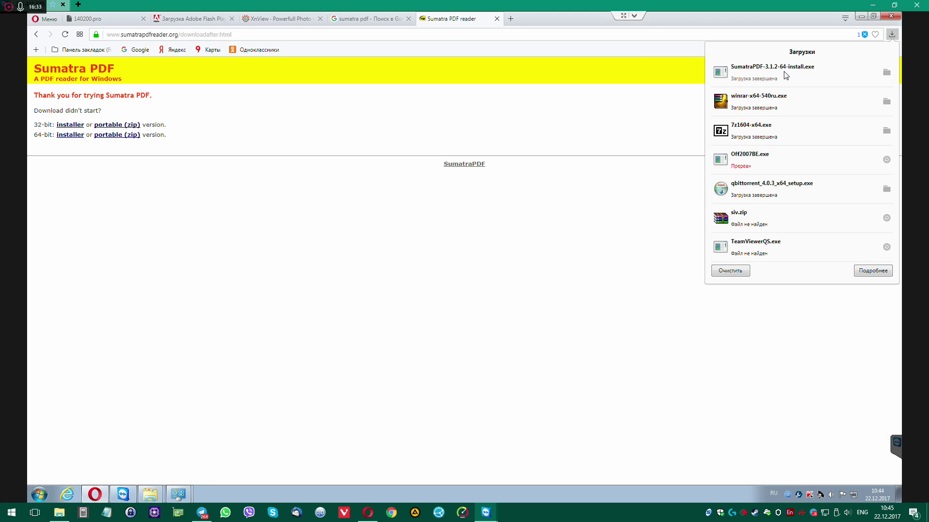
left_click(798, 76)
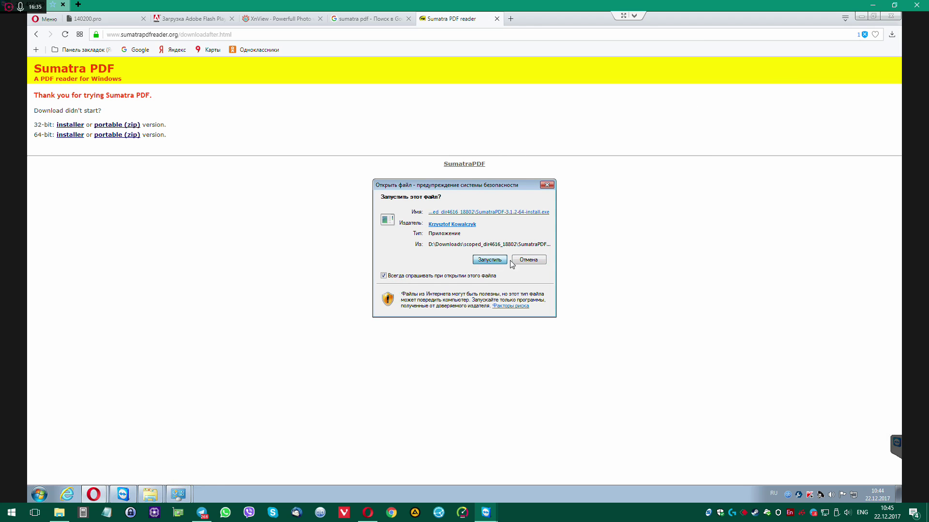
left_click(488, 259)
Install SumatraPDF as the PDF viewer, launch it once, then close it
left_click(393, 324)
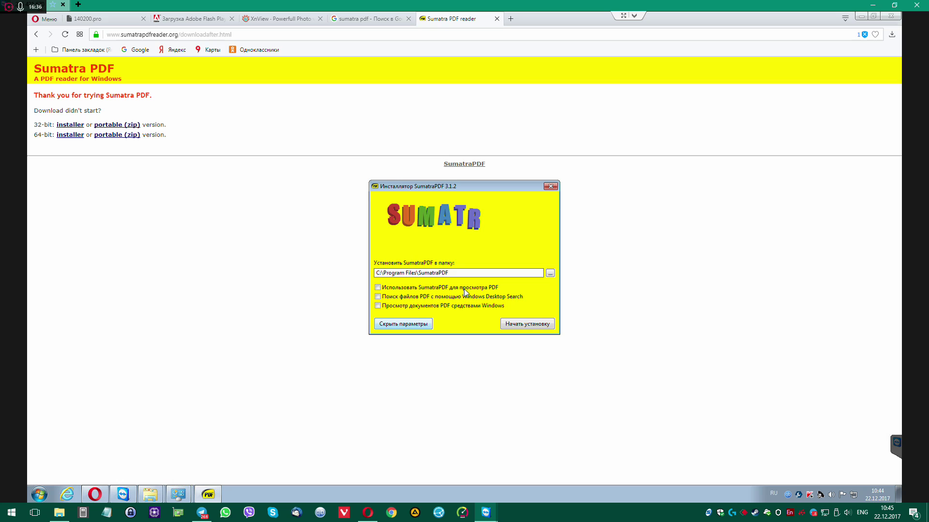
left_click(377, 287)
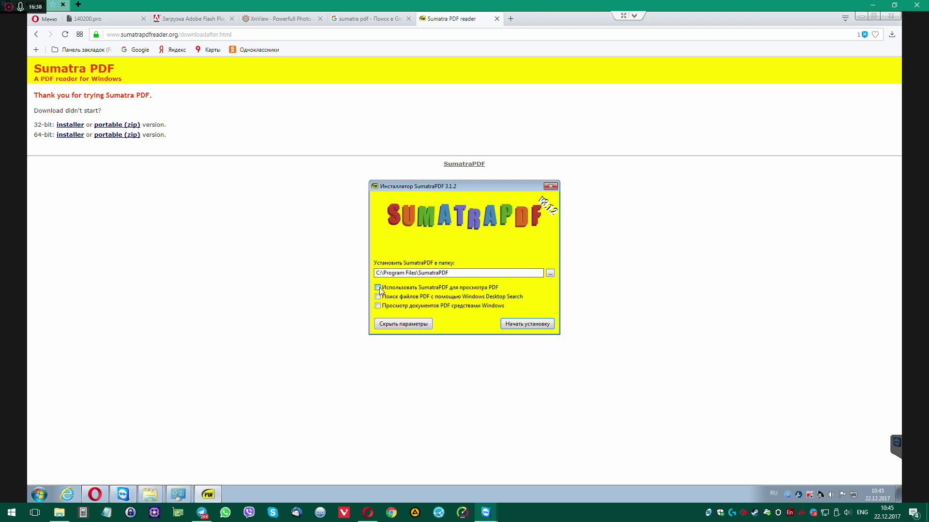
left_click(534, 324)
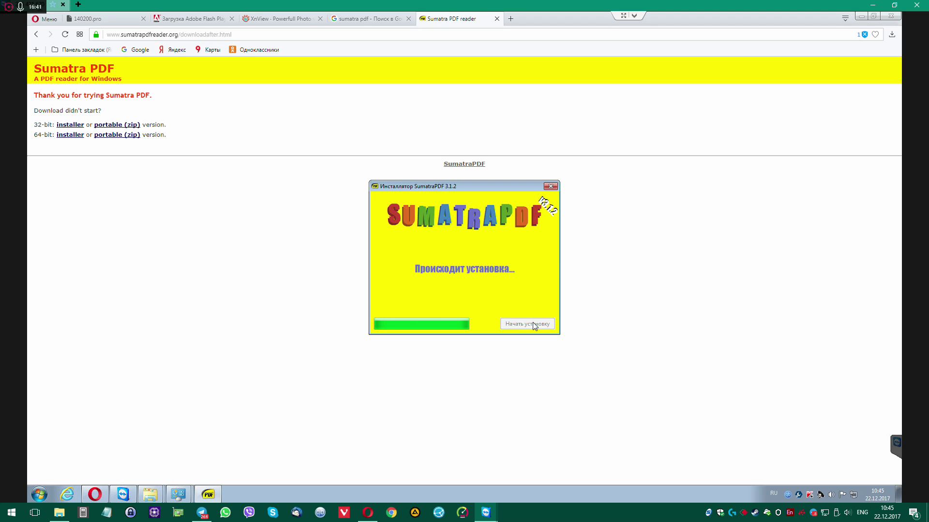
left_click(534, 324)
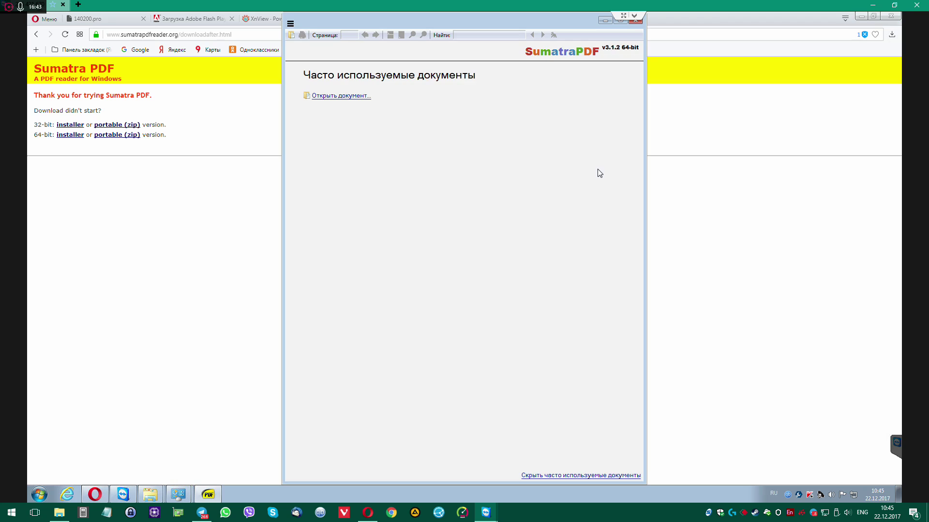
left_click(635, 21)
Close both Sumatra tabs and save XnView-win.exe, the XnView Standard setup, to Загрузки
key("ctrl+w")
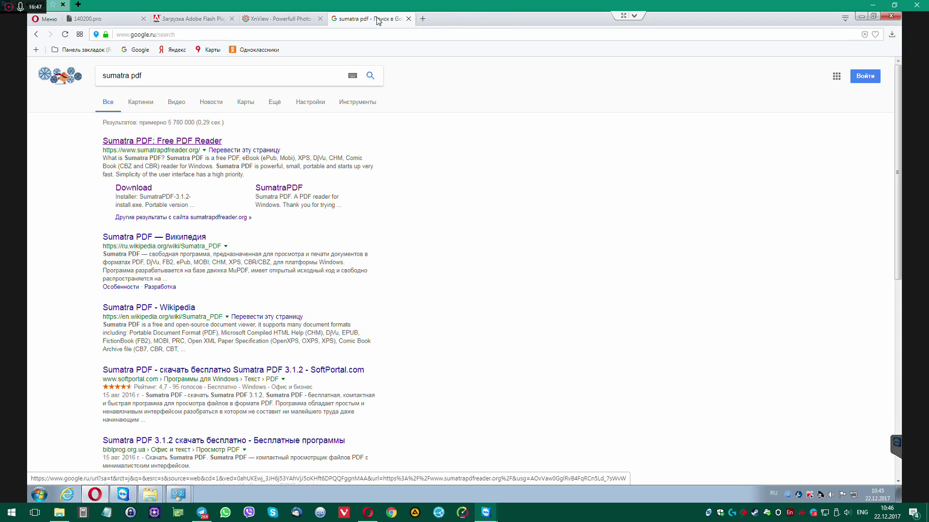
key("ctrl+w")
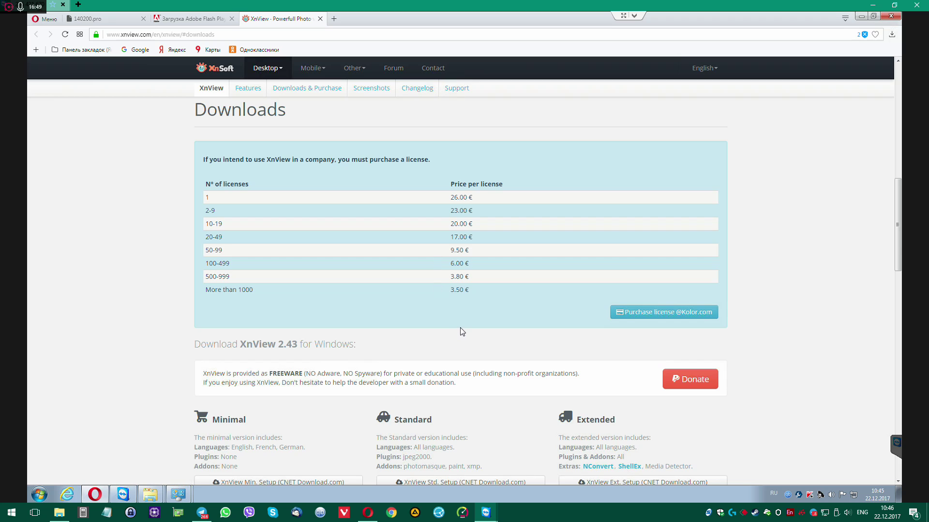
scroll(462, 331, "down", 4)
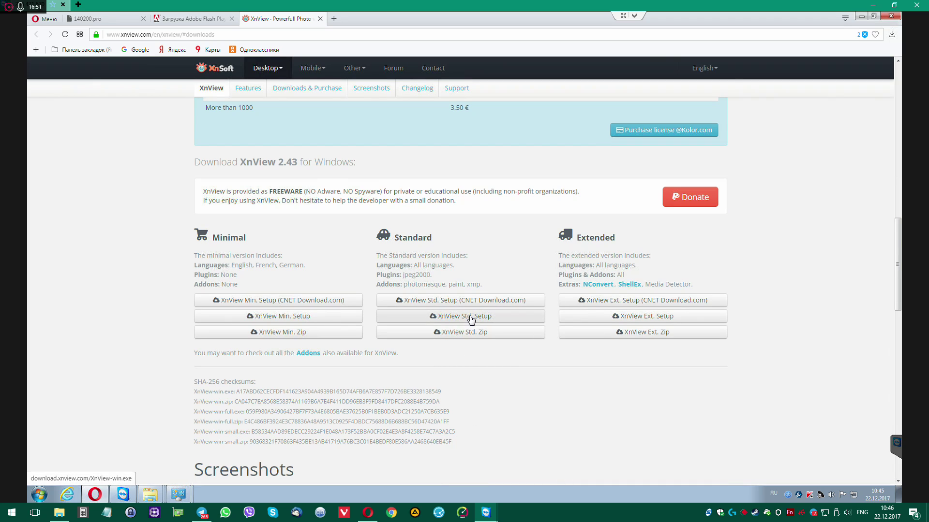
left_click(470, 316)
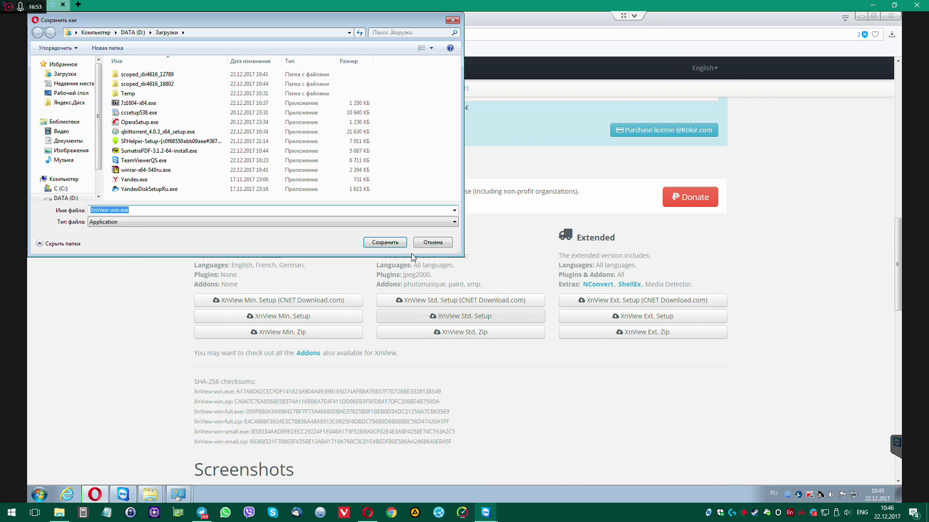
key("Return")
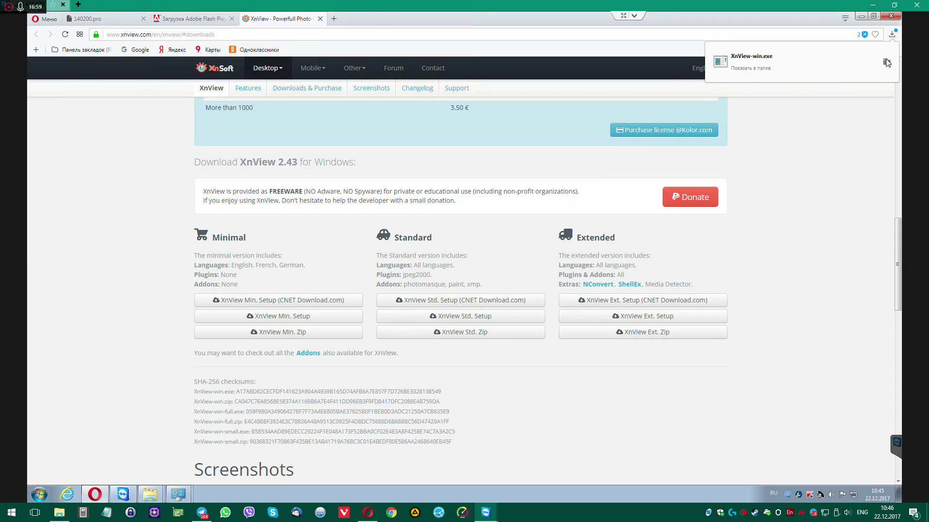
Run XnView-win.exe as administrator, keeping English as the setup language
left_click(886, 62)
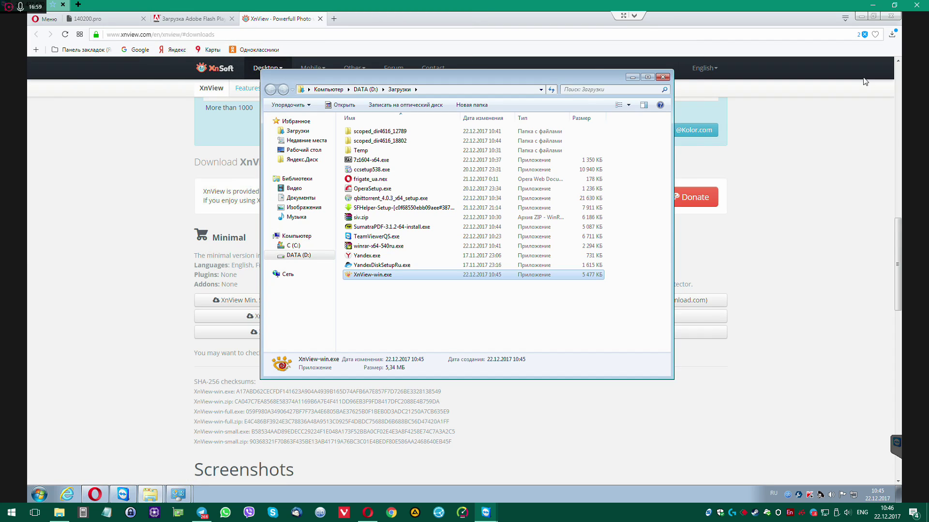
right_click(376, 275)
left_click(414, 75)
left_click(460, 255)
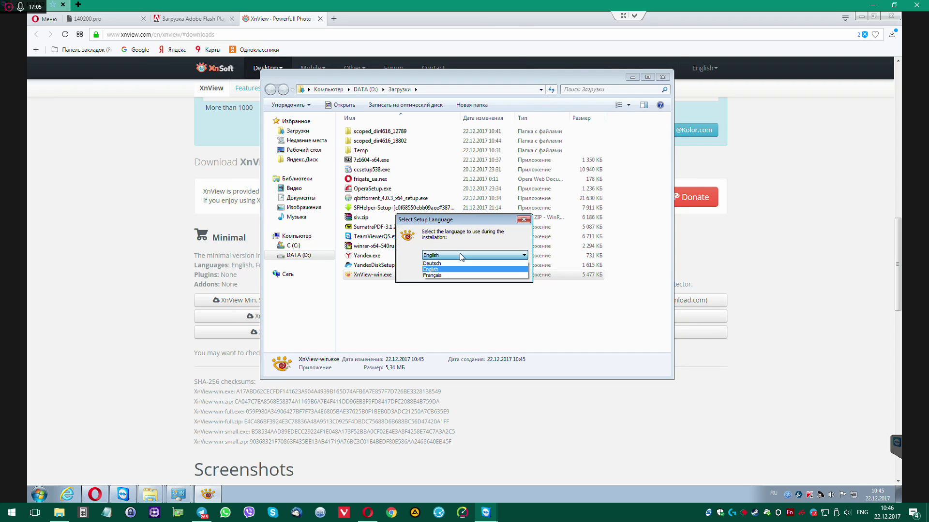
left_click(459, 254)
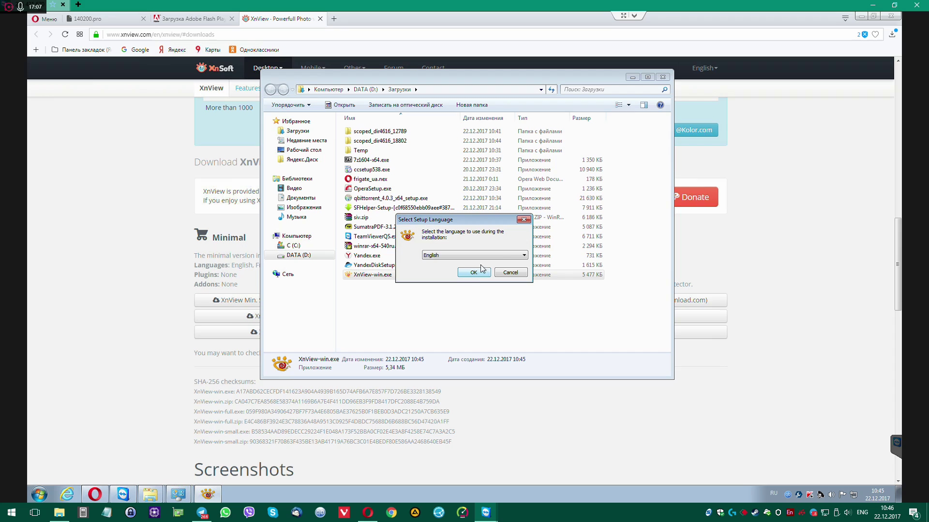
left_click(474, 272)
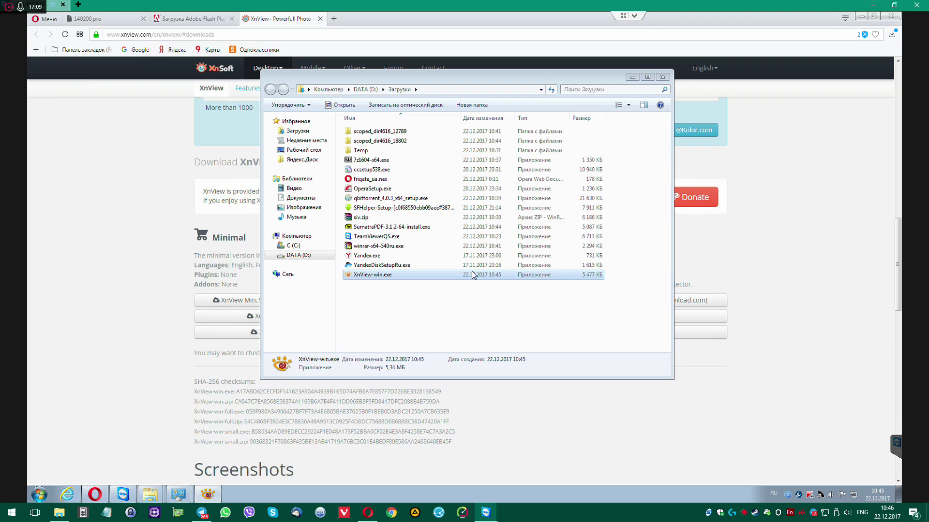
Install XnView with default location, full components and desktop shortcut, then close the thank-you tab
left_click(401, 299)
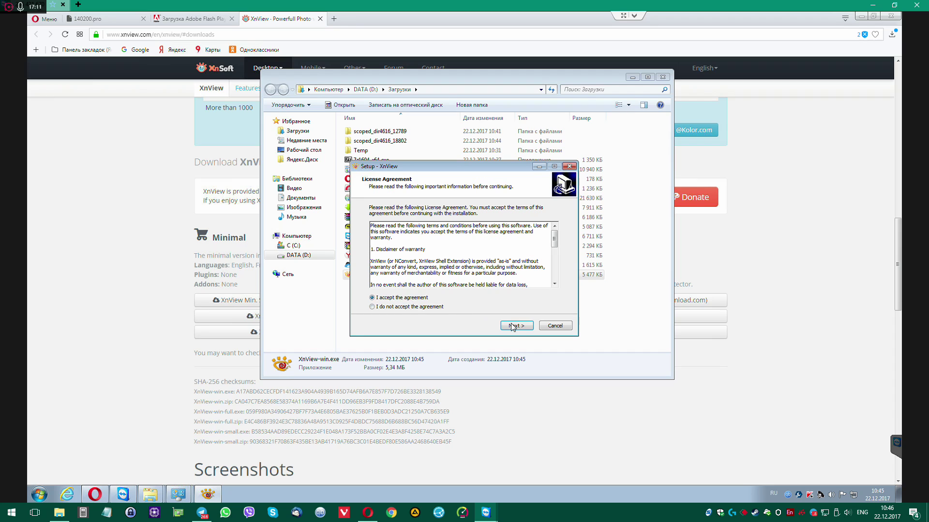
left_click(518, 327)
left_click(519, 328)
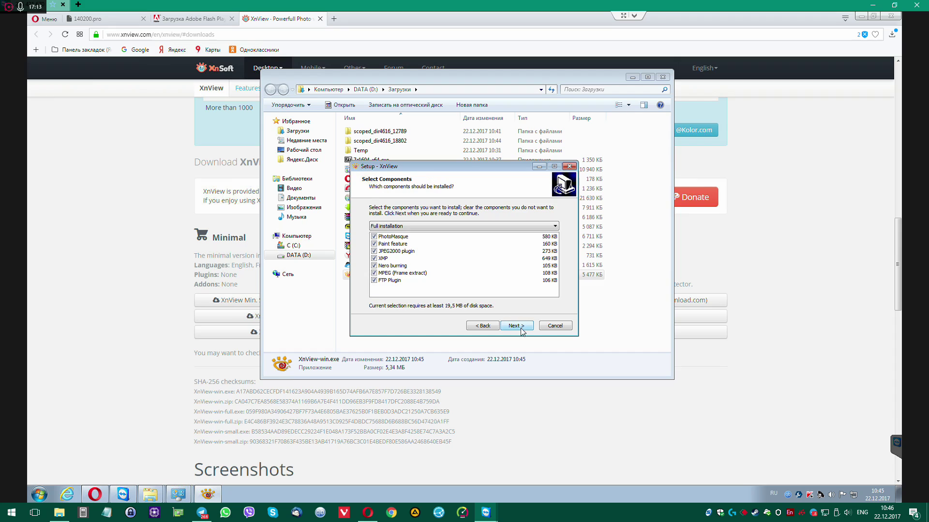
left_click(518, 328)
left_click(521, 329)
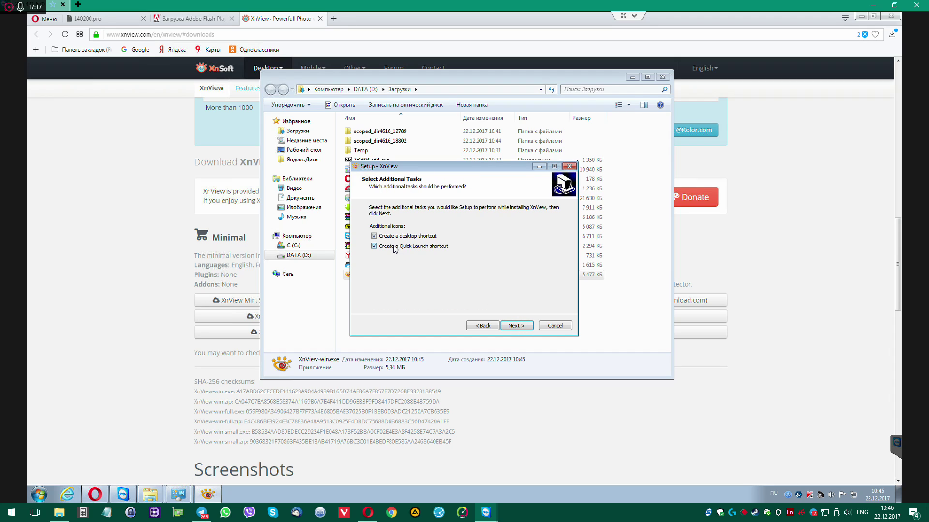
left_click(522, 327)
left_click(521, 327)
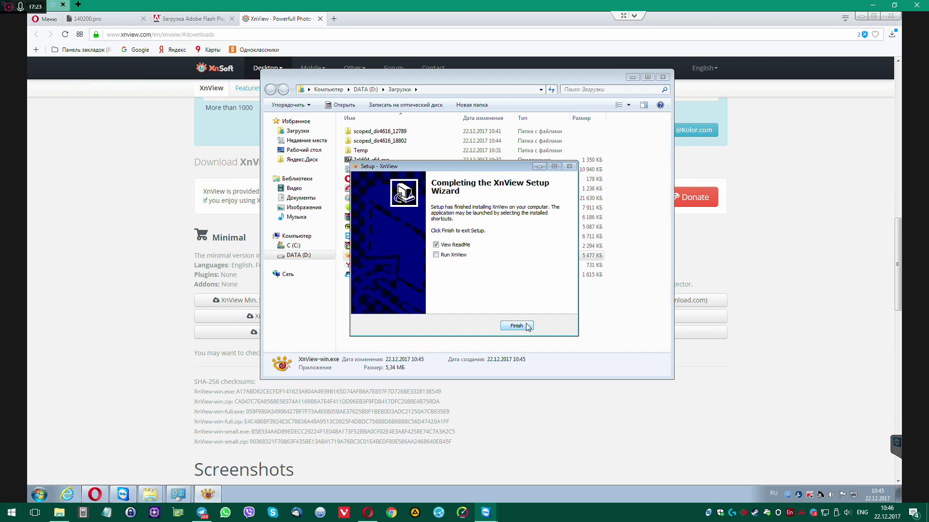
left_click(517, 326)
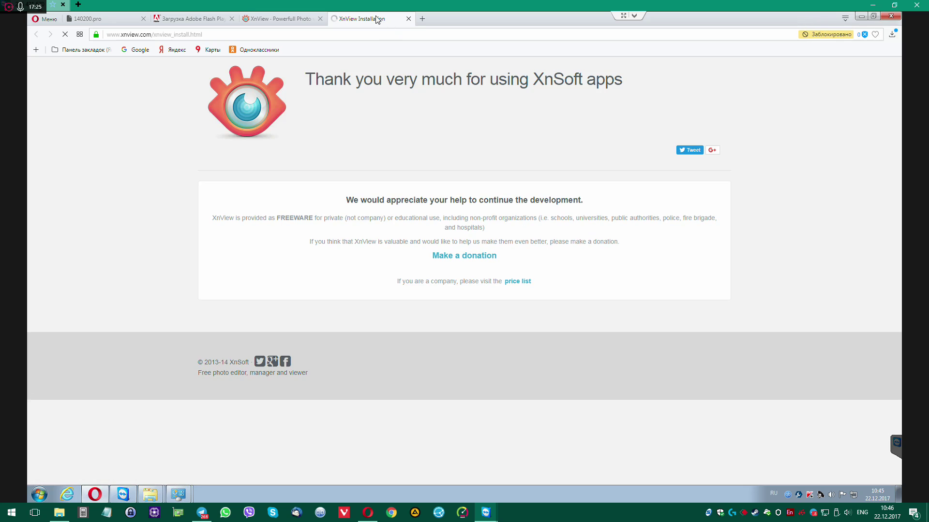
middle_click(376, 20)
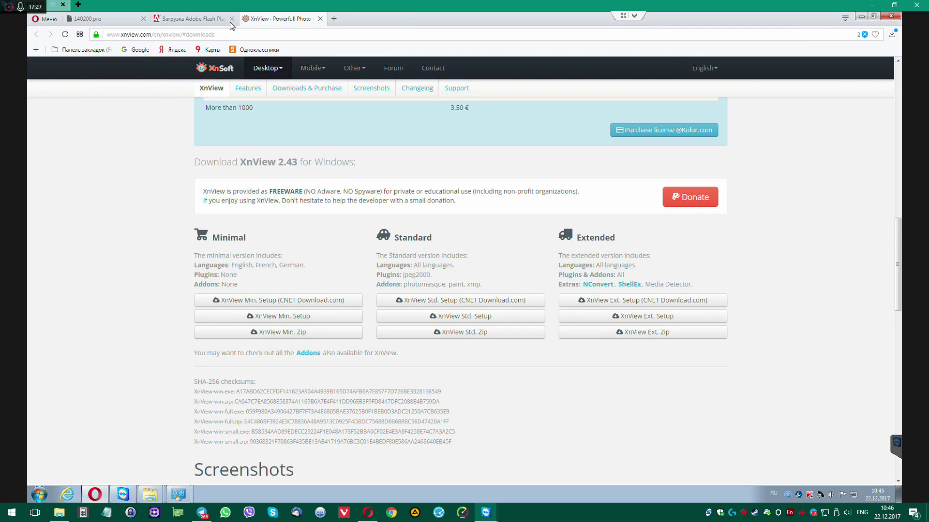
Close the XnView and Flash Player tabs and the Downloads window, then launch XnView and accept its configuration
key("ctrl+w")
middle_click(213, 21)
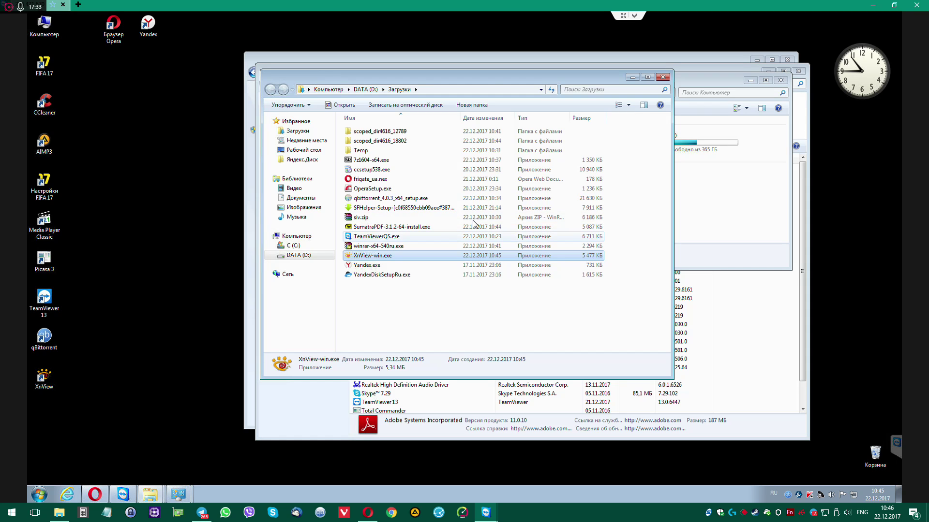
left_click(663, 77)
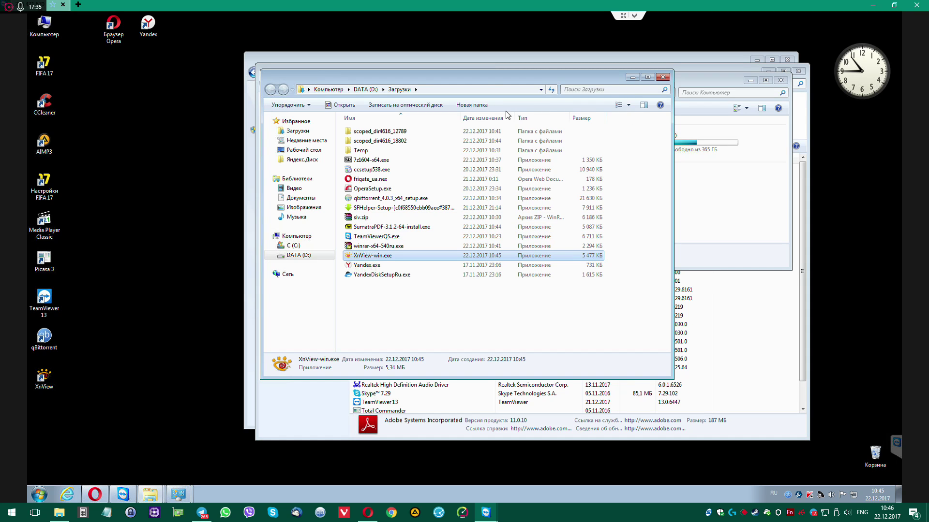
double_click(54, 379)
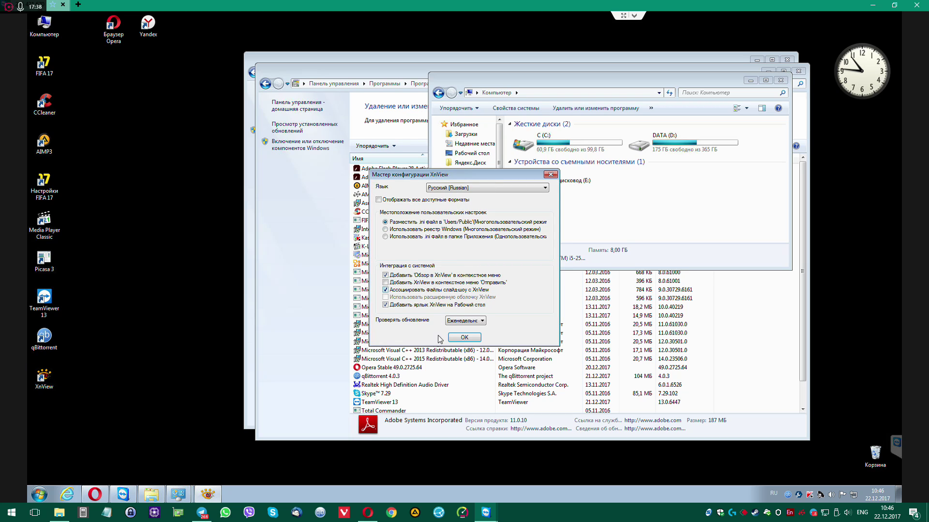
left_click(465, 337)
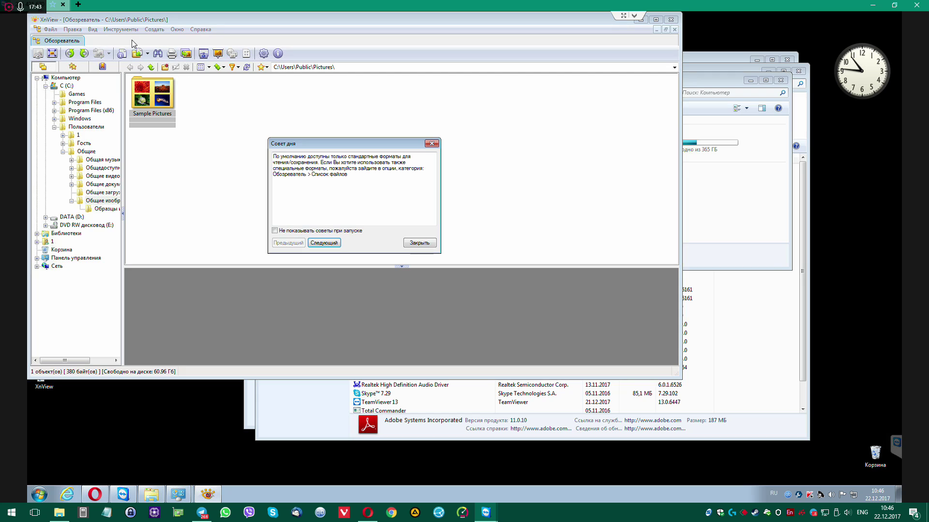
Set XnView's mouse wheel to Предыдущий/Следующий файл, then open Chrysanthemum.jpg from Sample Pictures
left_click(419, 243)
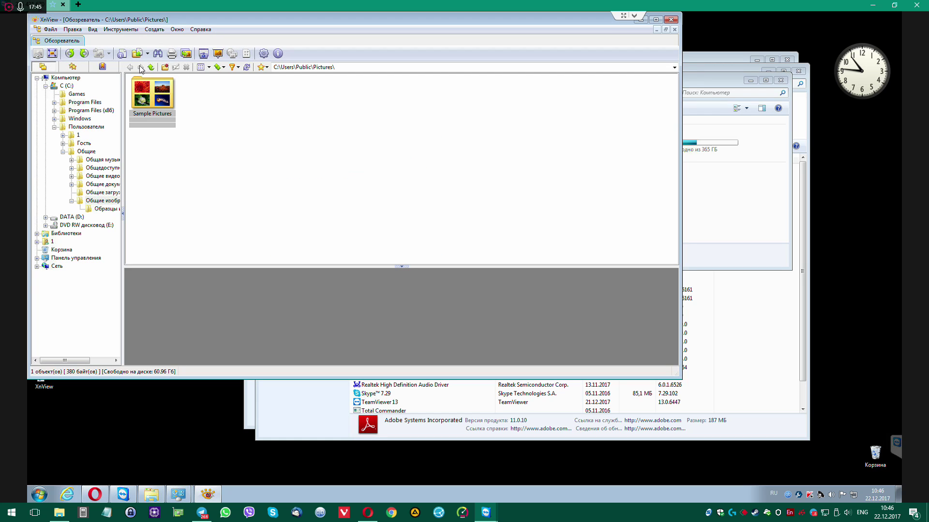
left_click(109, 30)
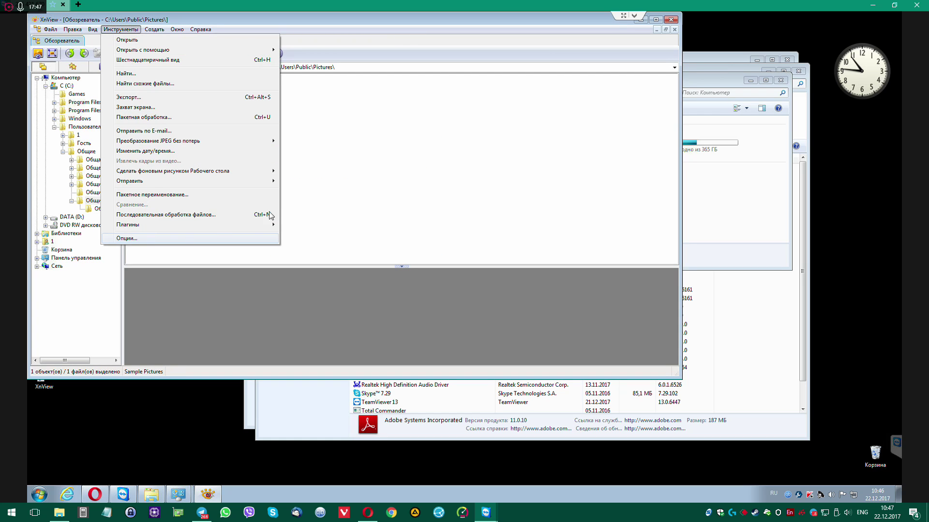
left_click(268, 215)
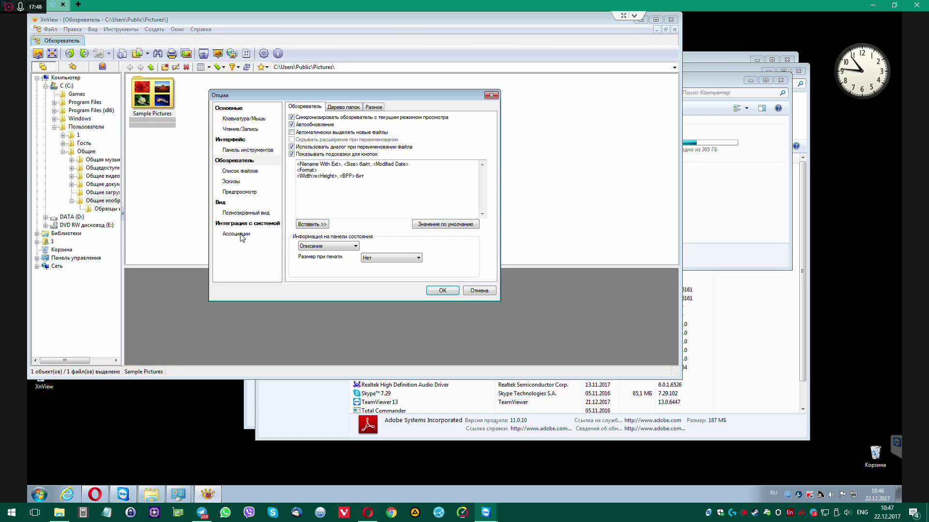
left_click(237, 234)
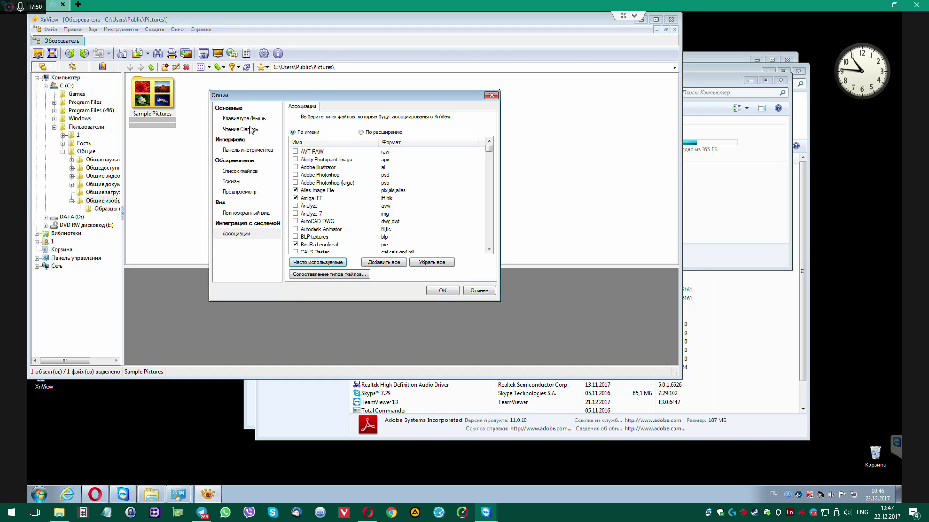
left_click(249, 119)
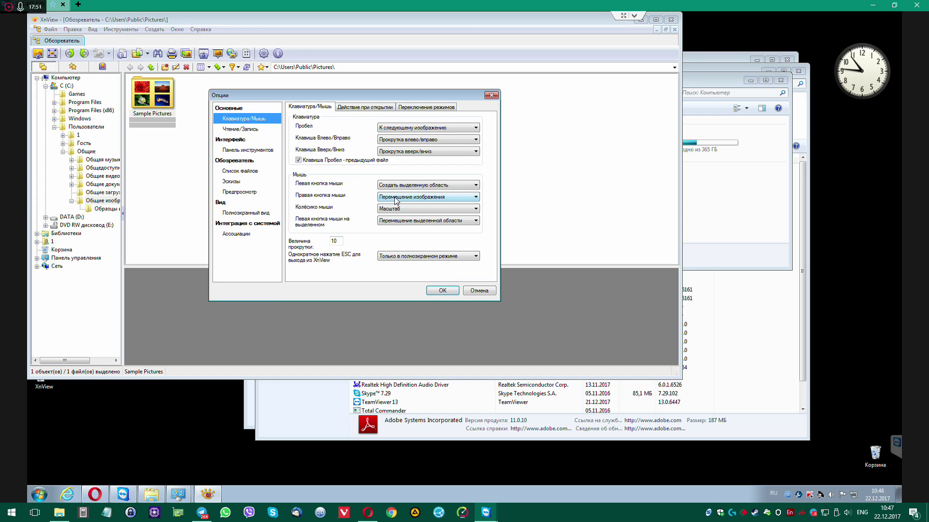
left_click(401, 209)
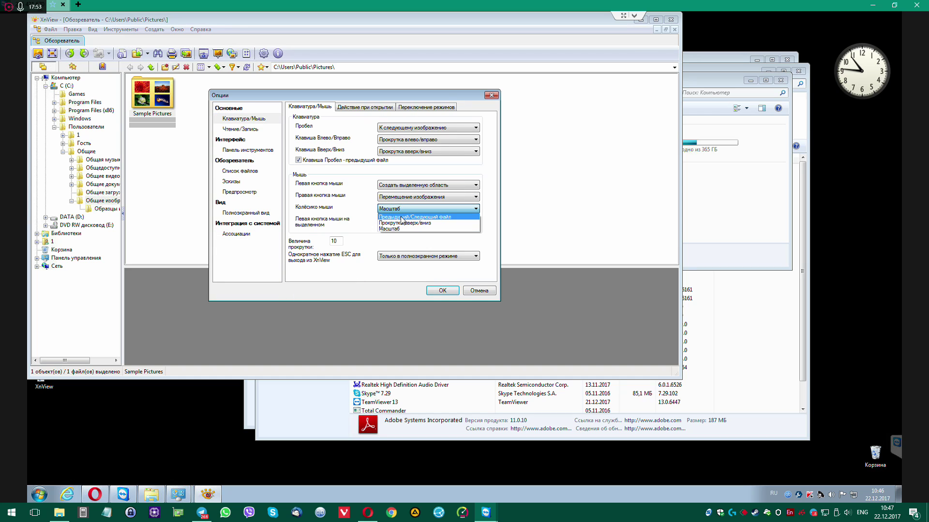
left_click(402, 218)
left_click(443, 291)
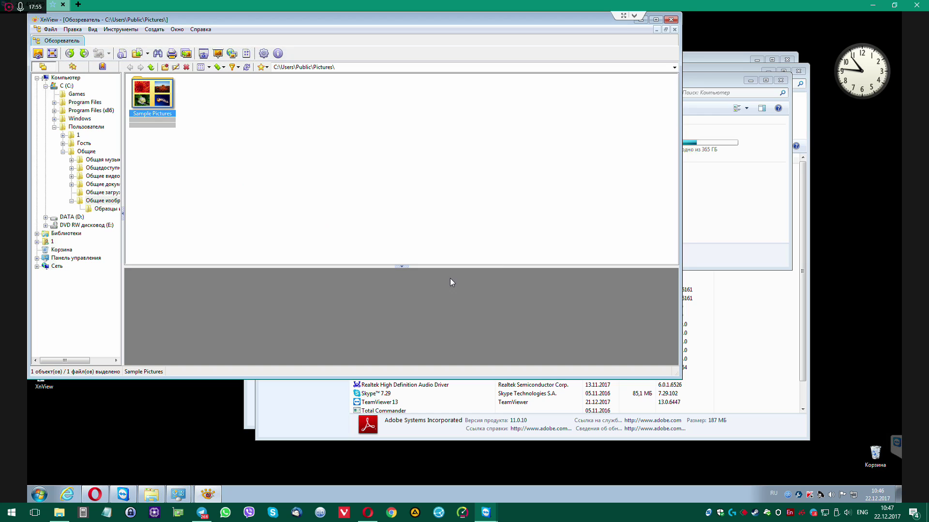
double_click(148, 90)
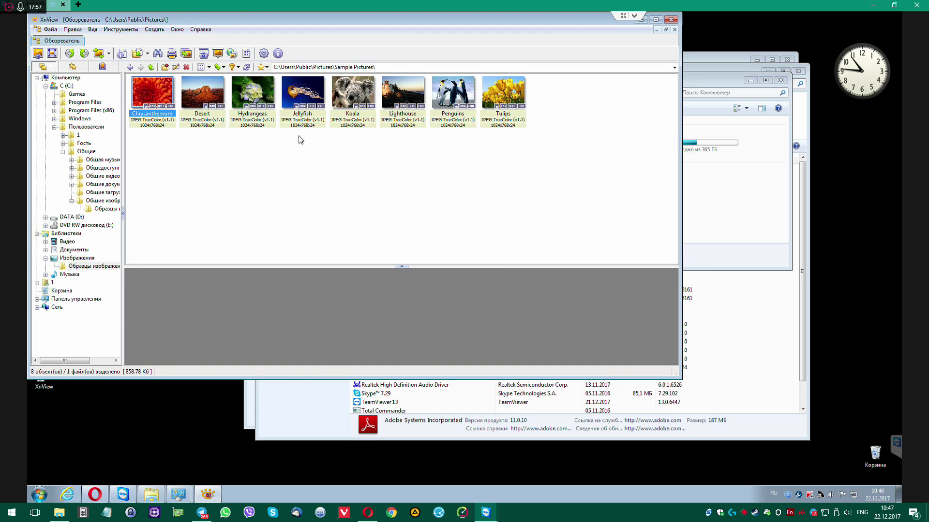
key("Return")
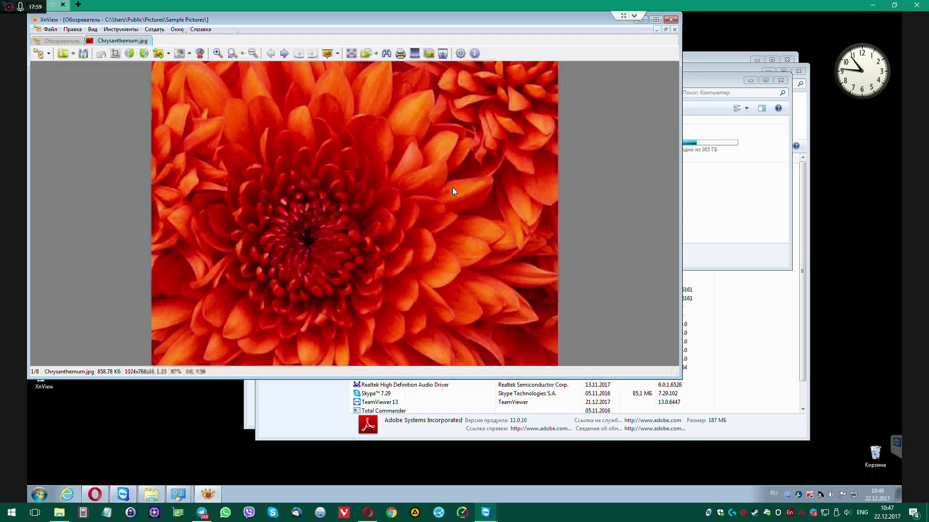
Close XnView, the Computer window and both Programs and Features windows, then bring Opera forward
key("alt+F4")
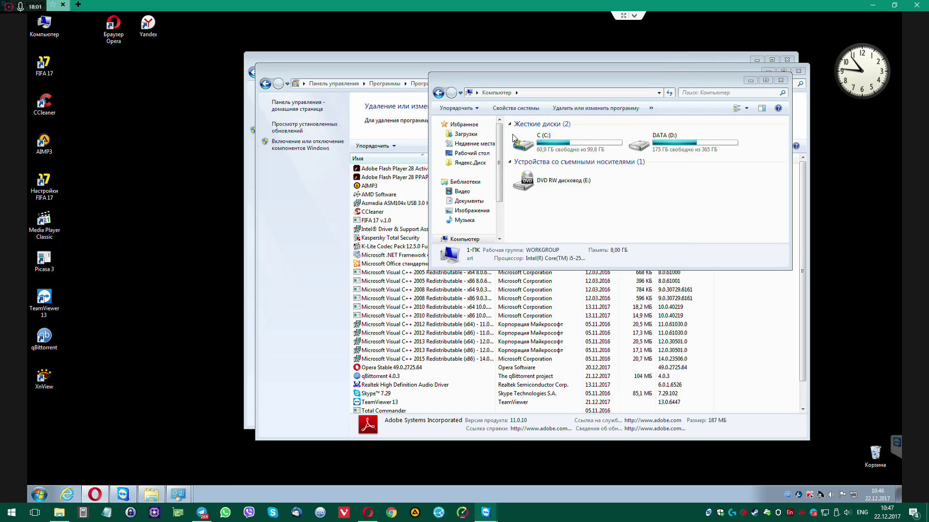
left_click_drag(510, 106, 510, 104)
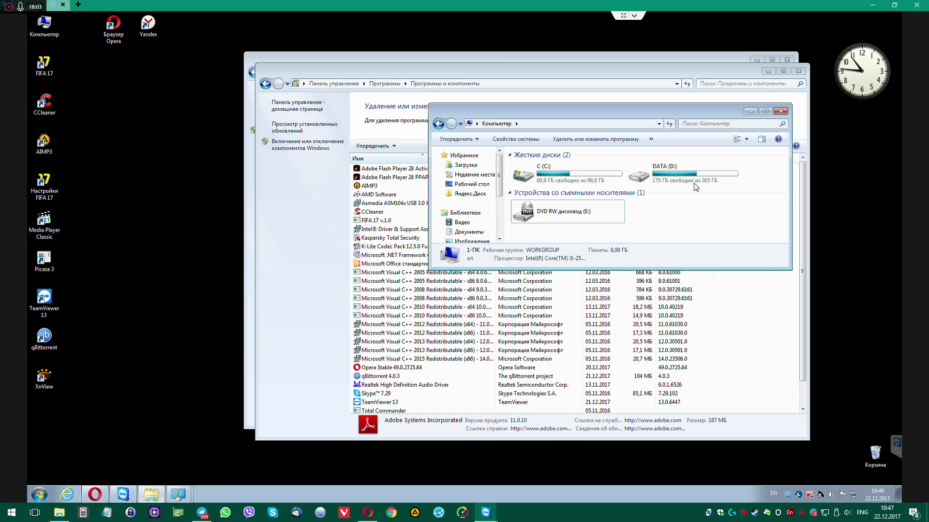
left_click(780, 112)
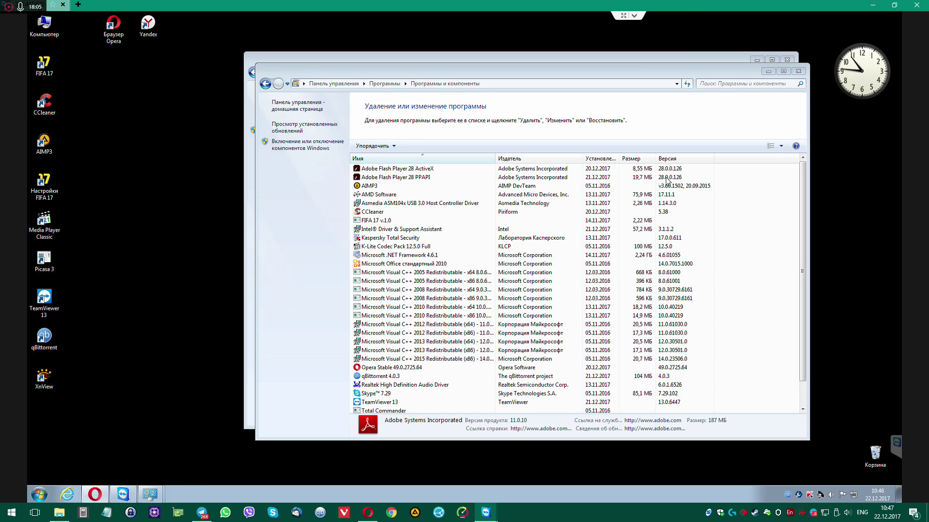
left_click(798, 71)
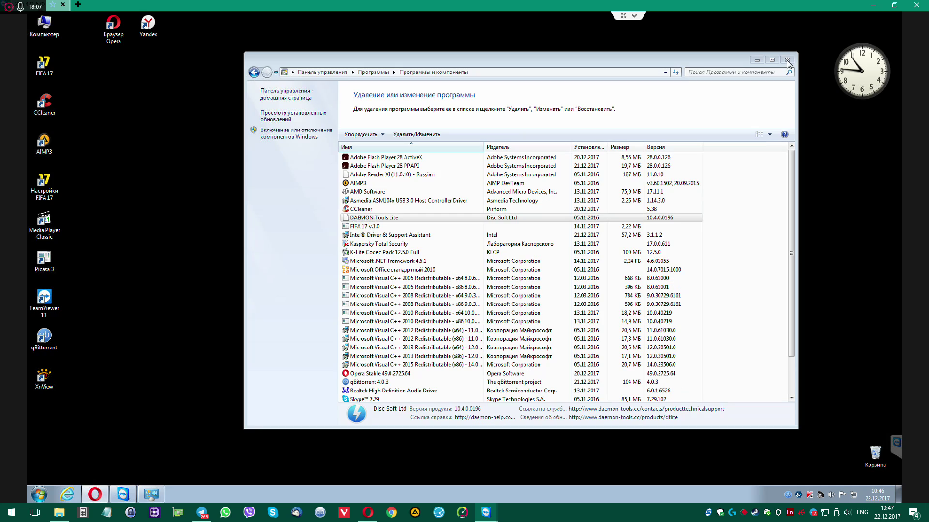
left_click(786, 60)
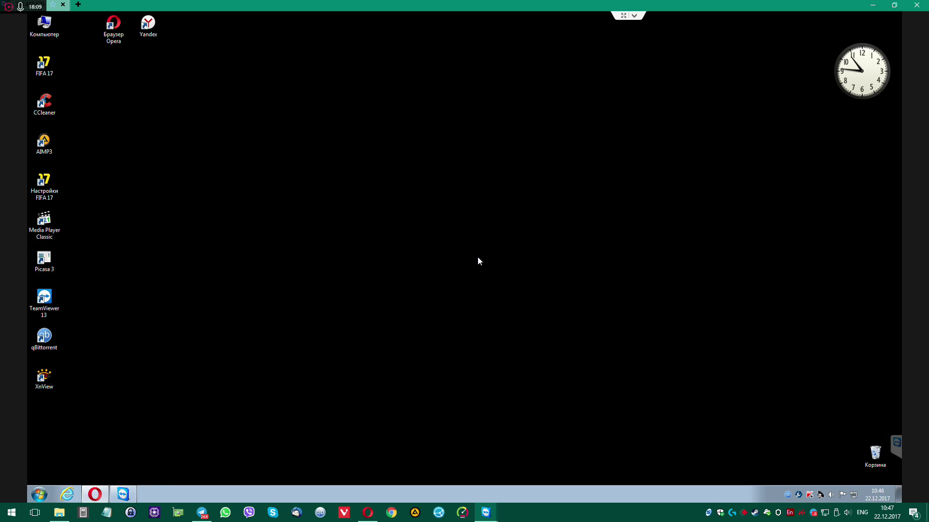
left_click(101, 492)
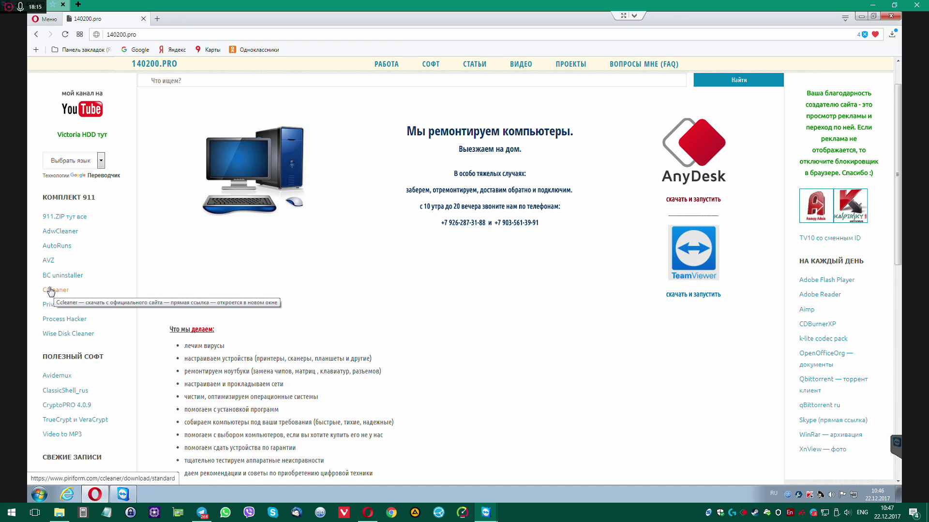
Open the PrivaZer page in a background tab and start downloading the Wise Disk Cleaner installer
left_click(55, 307)
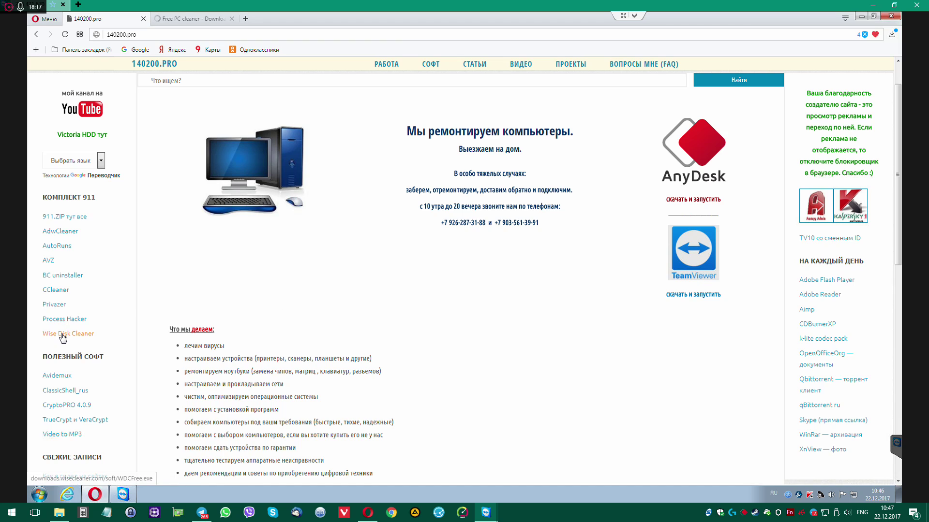
left_click(66, 335)
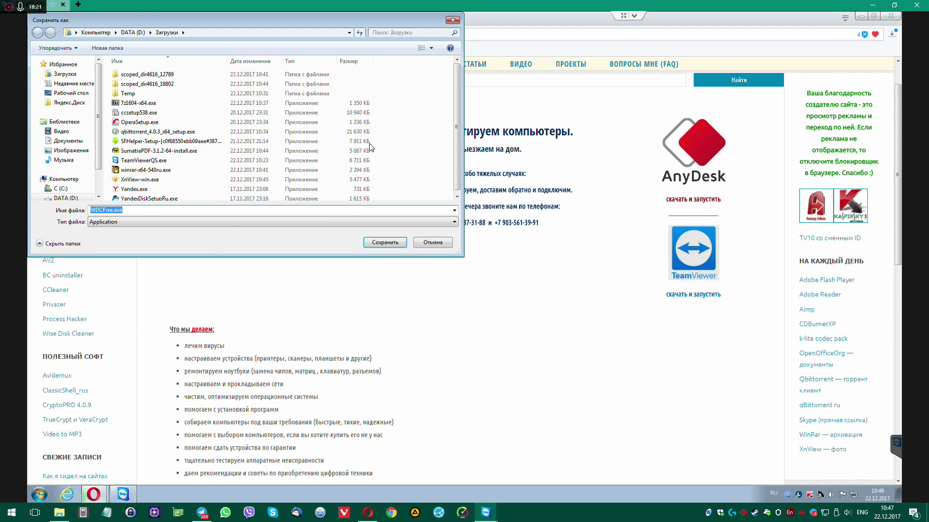
left_click(141, 84)
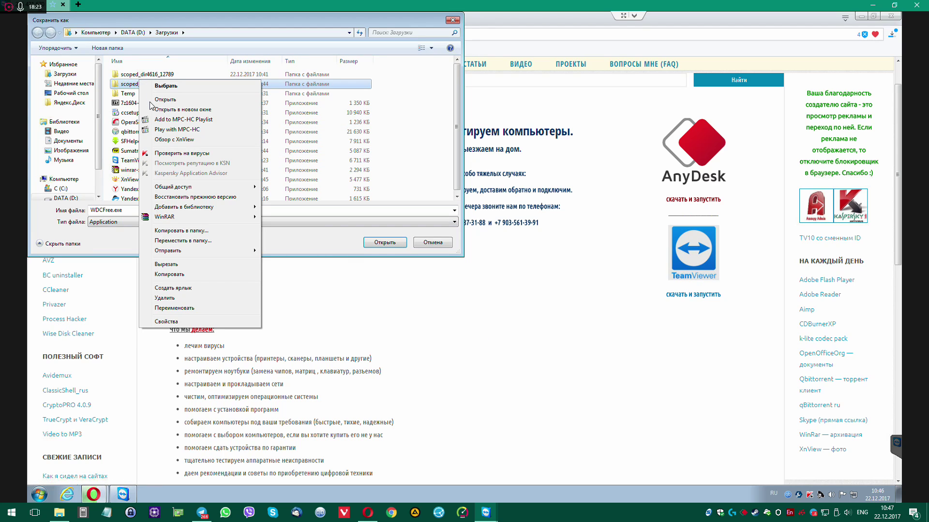
left_click(151, 101)
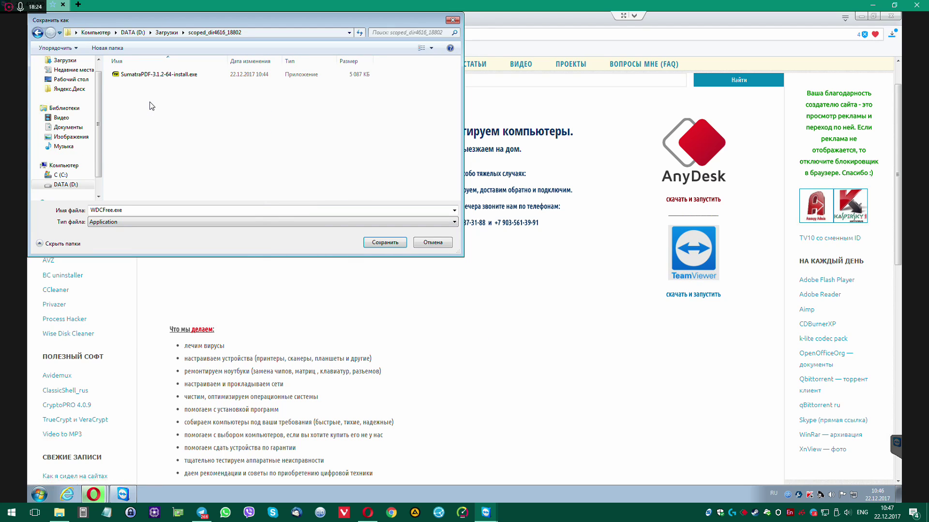
left_click(37, 35)
Open the Загрузки folder in Explorer and delete all 16 old items in it
right_click(128, 85)
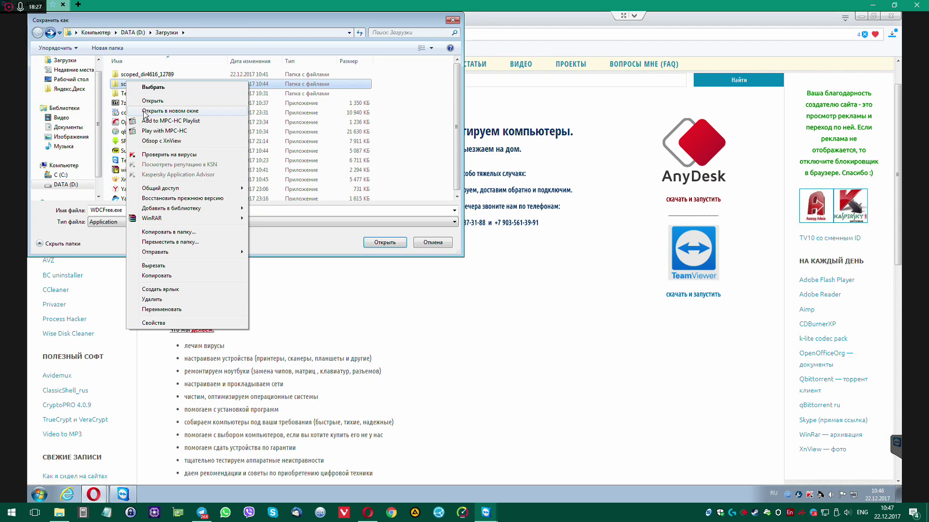
left_click(147, 111)
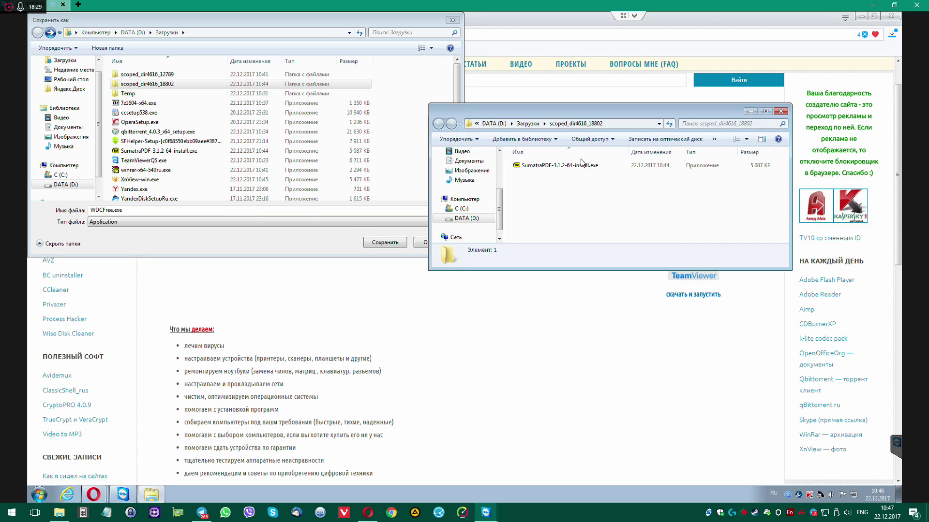
key("alt+Up")
left_click(577, 204)
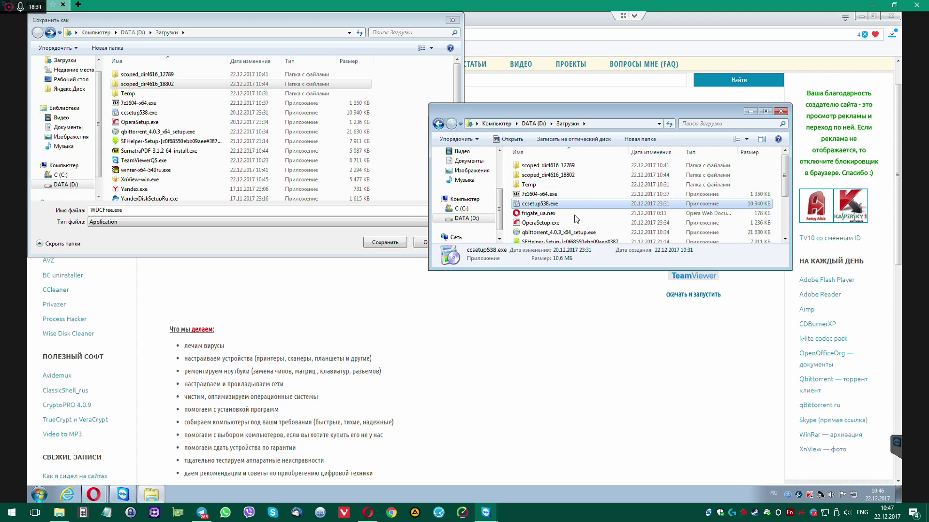
key("ctrl+a")
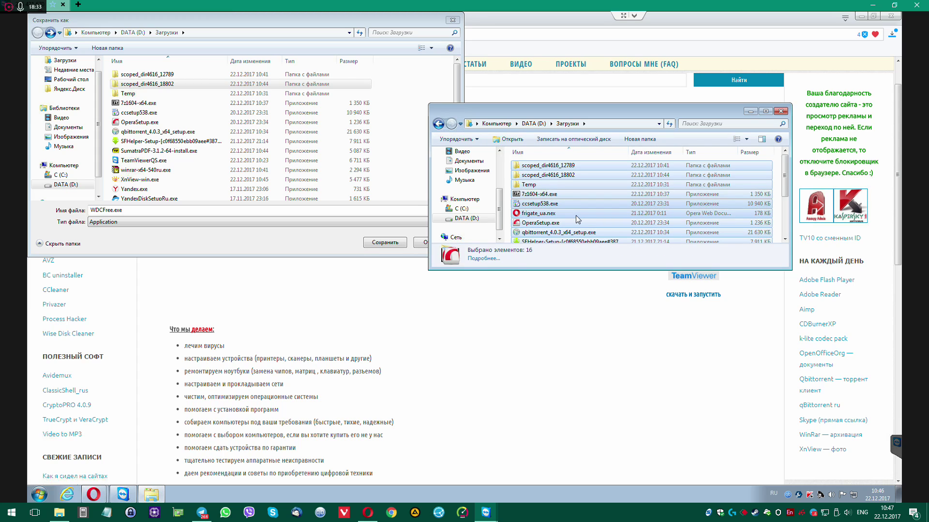
key("Delete")
key("Return")
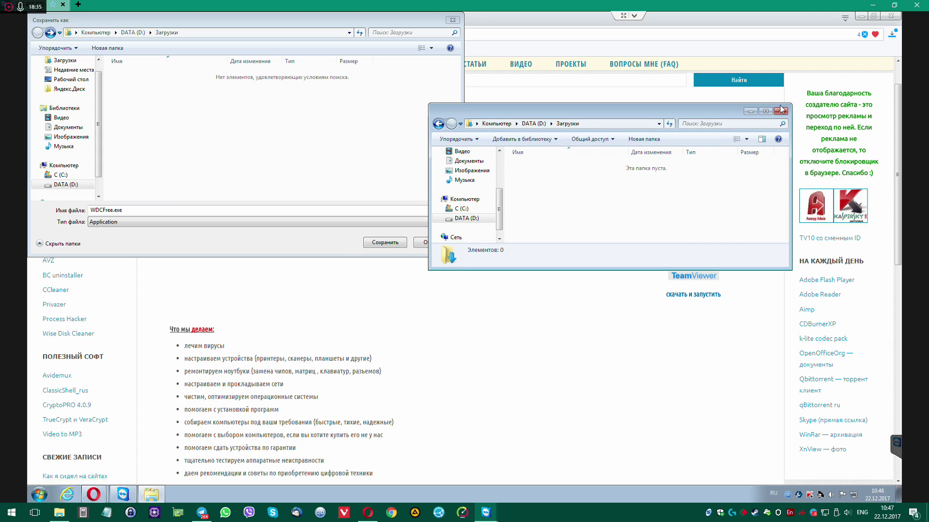
left_click(781, 112)
Save WDCFree.exe into the Загрузки folder on DATA (D:) after the location-unavailable error
left_click(395, 244)
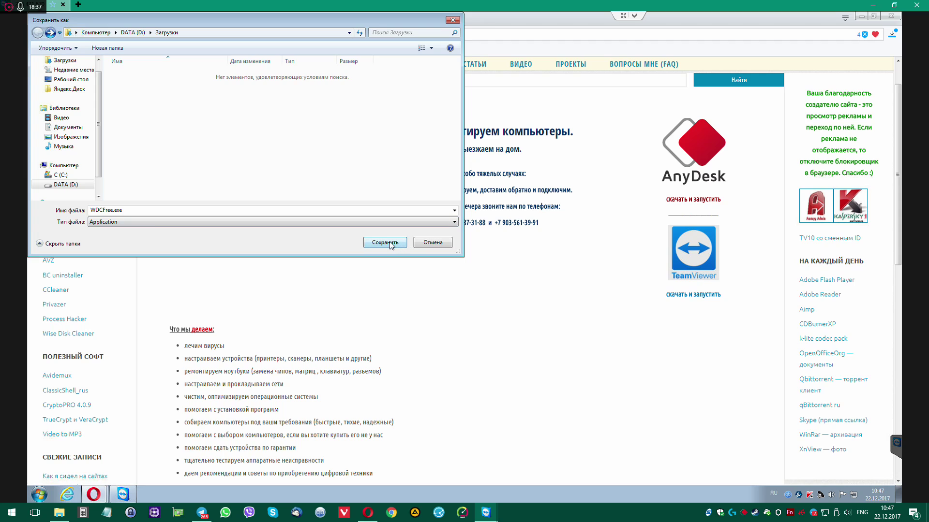
left_click(569, 266)
left_click(133, 32)
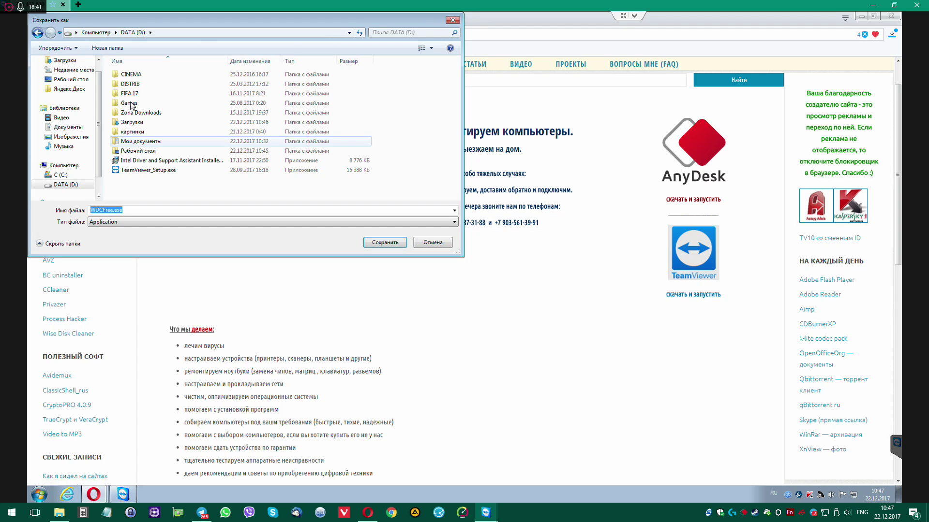
double_click(132, 126)
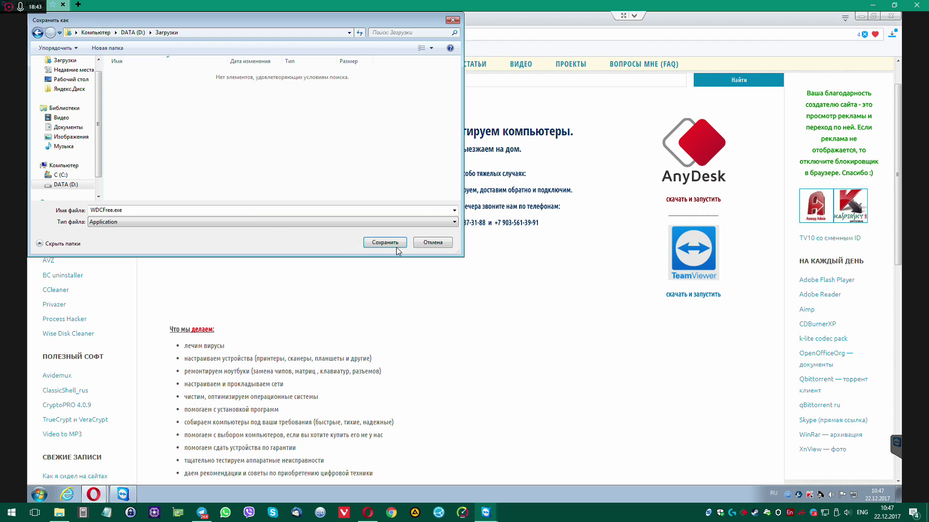
left_click(395, 245)
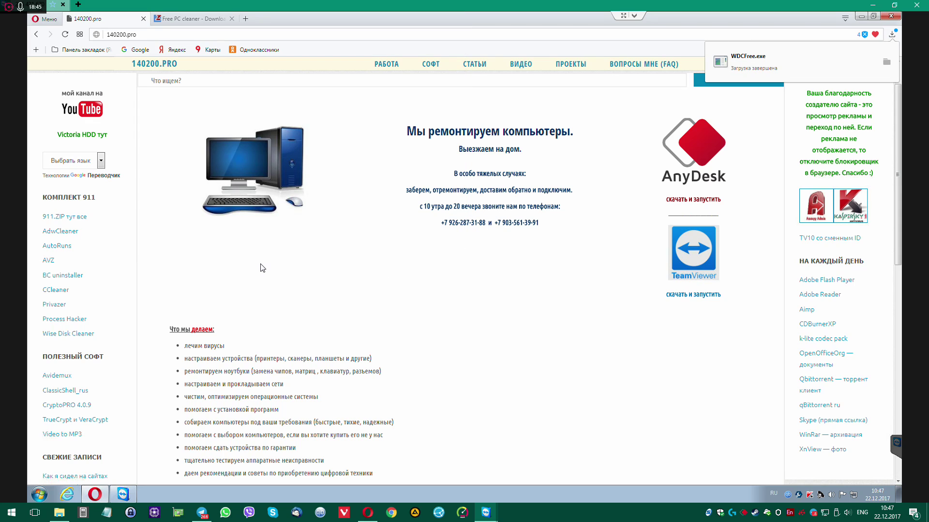
Open two download pages in background tabs, then save Autoruns.zip and the AdwCleaner installer to Downloads
middle_click(107, 320)
middle_click(54, 306)
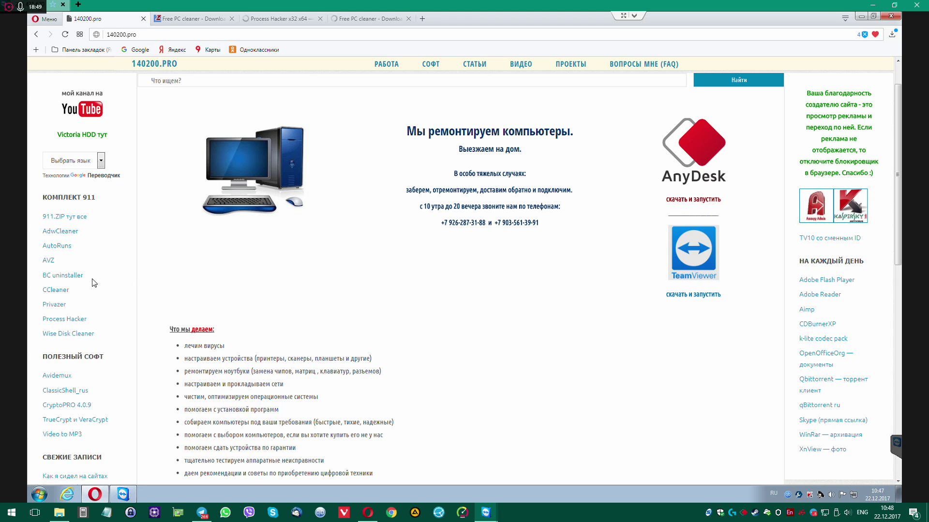
left_click(55, 246)
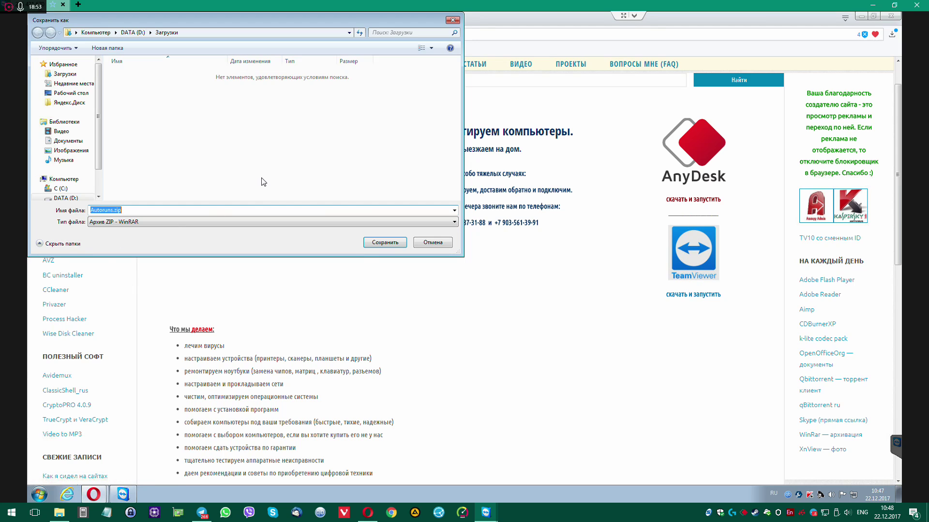
left_click(382, 244)
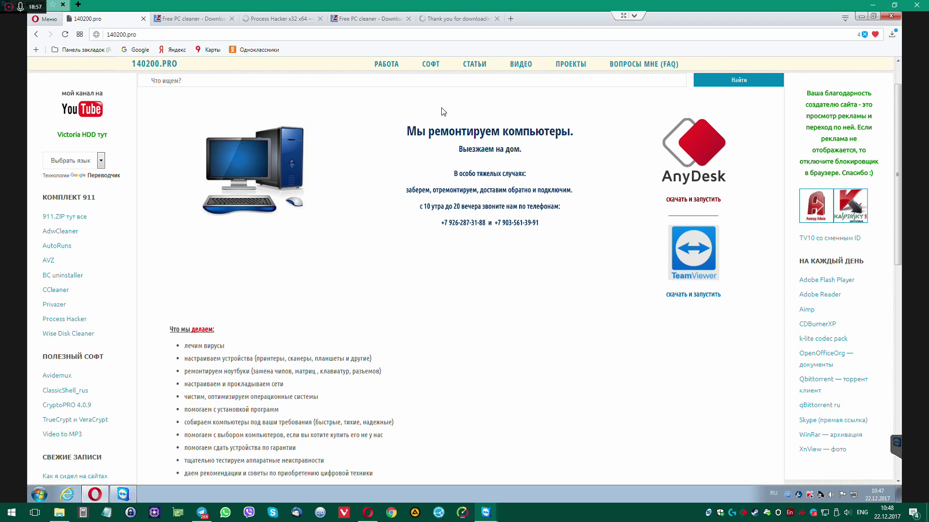
left_click(466, 18)
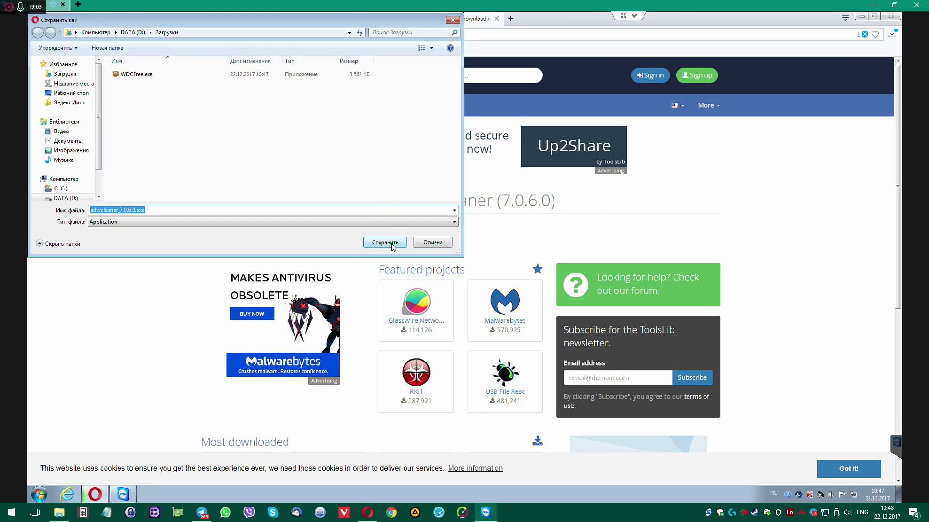
left_click(392, 243)
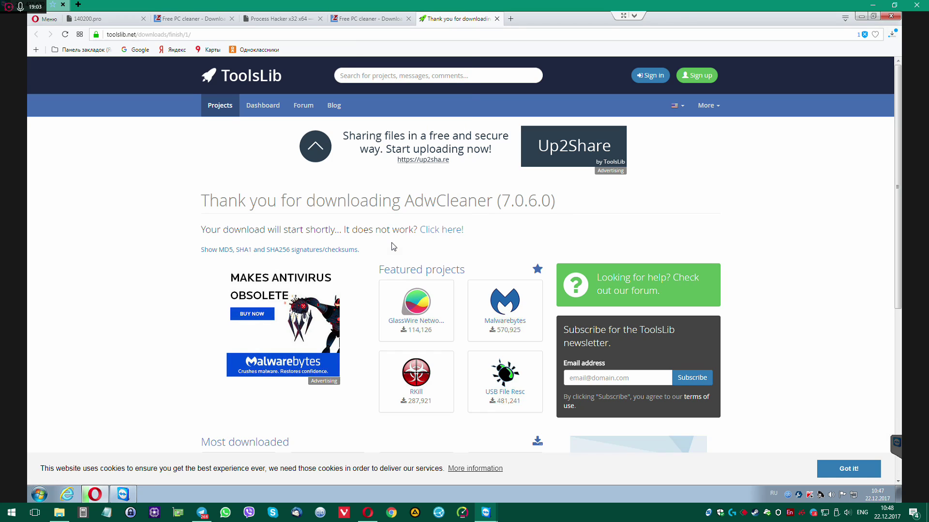
Save the portable PrivaZer.exe and processhacker-2.39.zip into Downloads
left_click(352, 16)
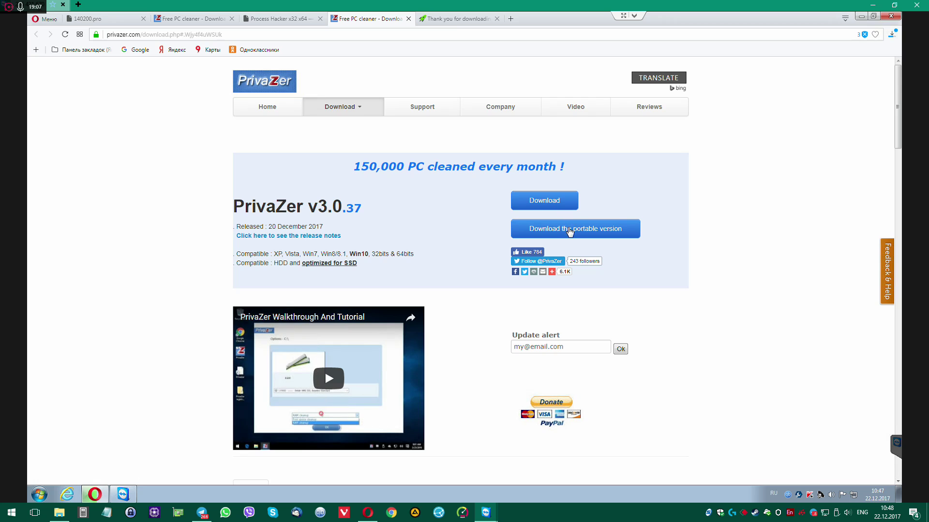
left_click(571, 231)
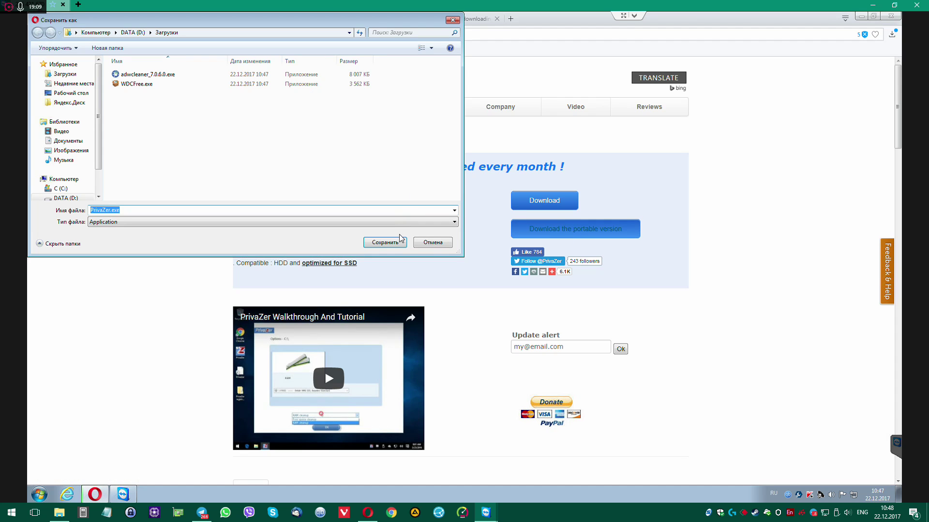
left_click(391, 243)
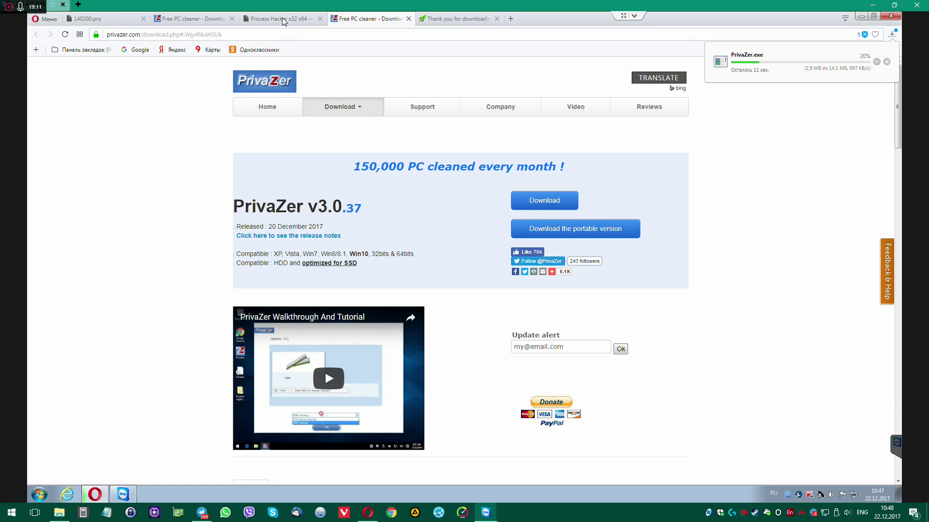
left_click(283, 25)
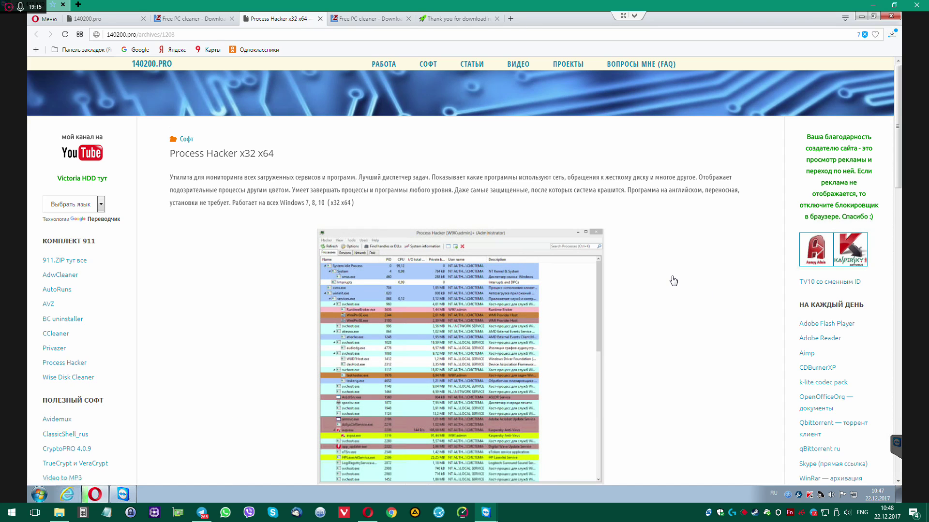
scroll(673, 280, "down", 5)
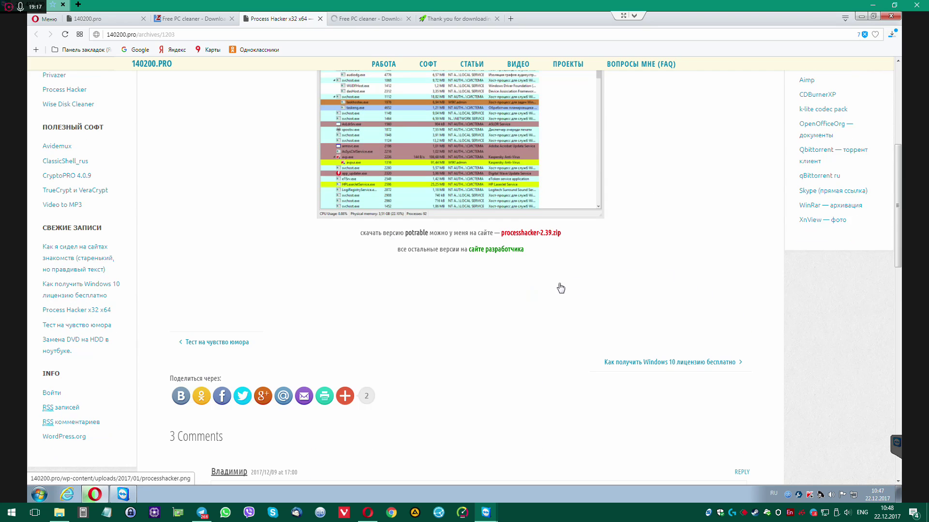
left_click(534, 235)
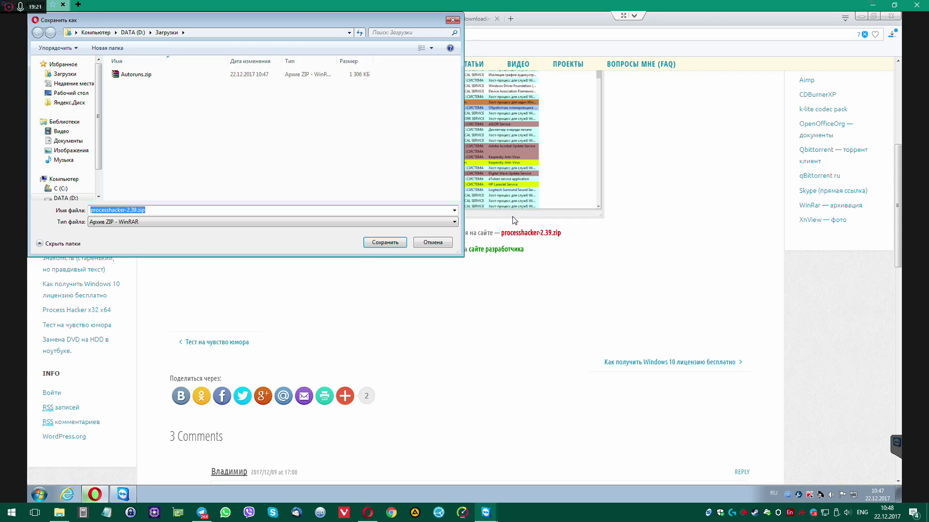
left_click(384, 243)
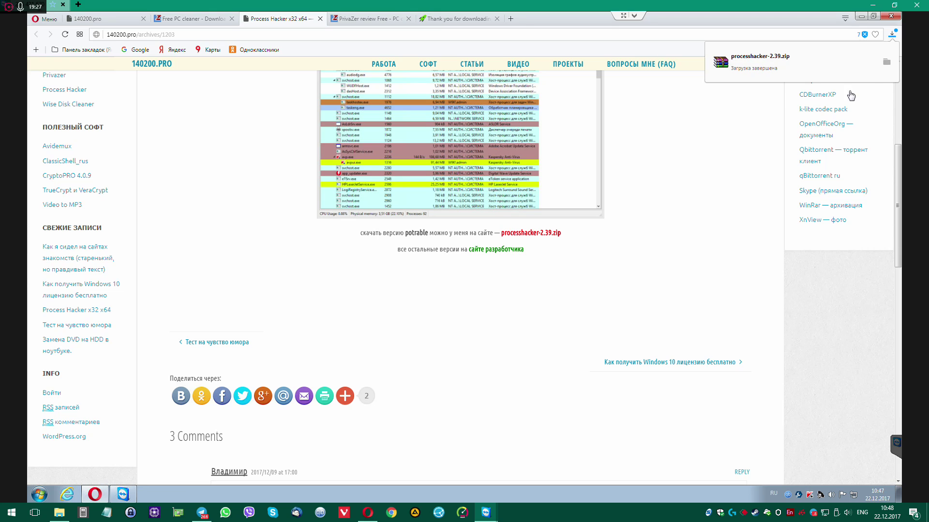
Open the Загрузки folder from Opera, enlarge its window, and run WDCFree.exe, closing the crash
left_click(886, 62)
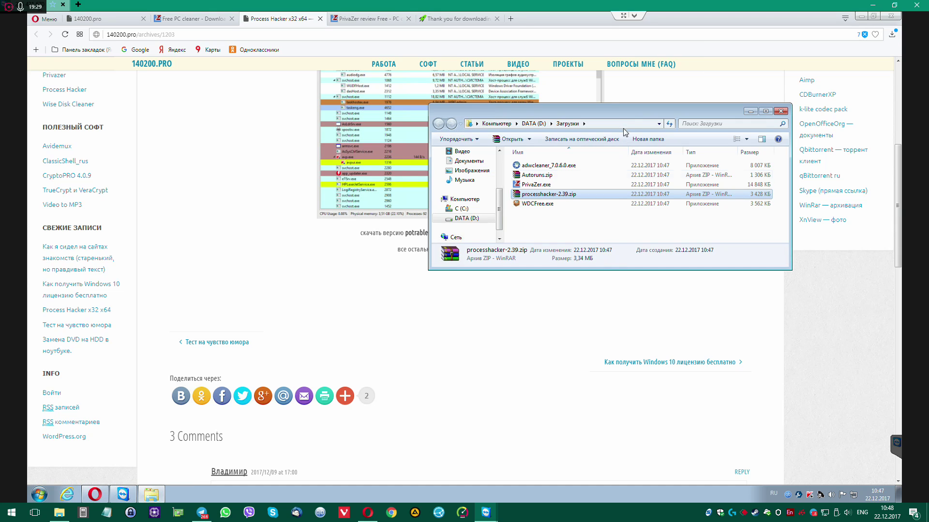
left_click_drag(487, 120, 278, 123)
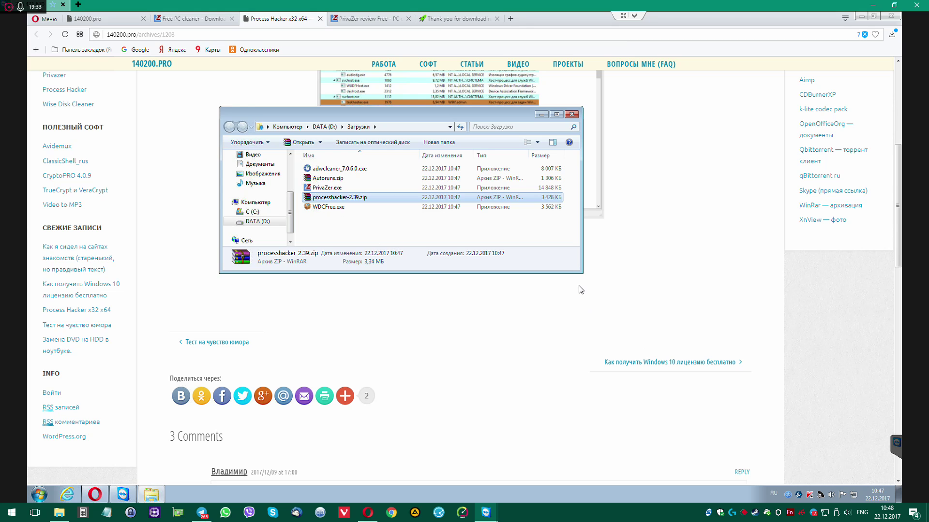
left_click_drag(579, 270, 684, 379)
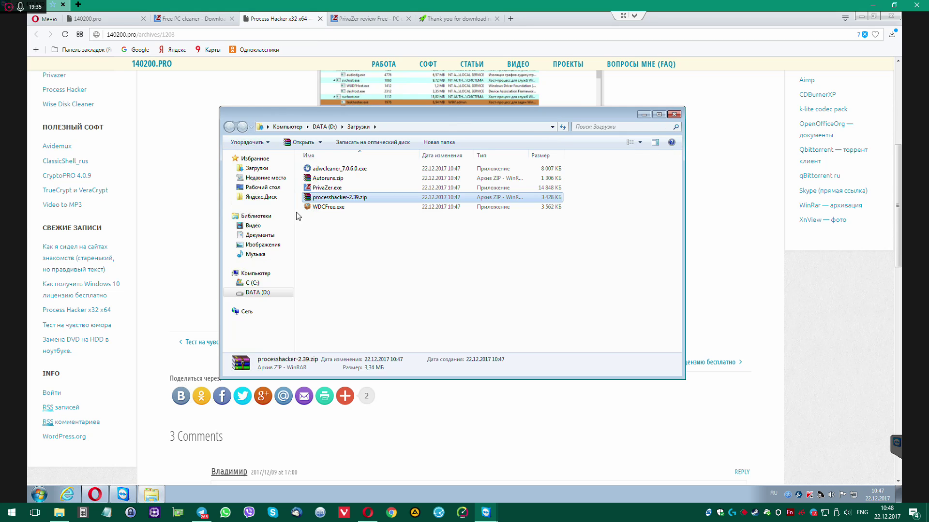
right_click(319, 209)
left_click(334, 223)
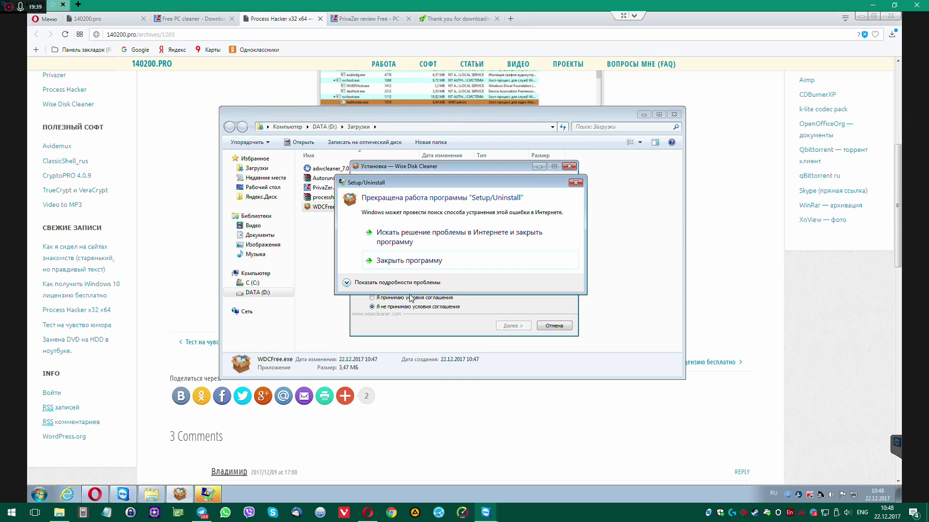
left_click(407, 266)
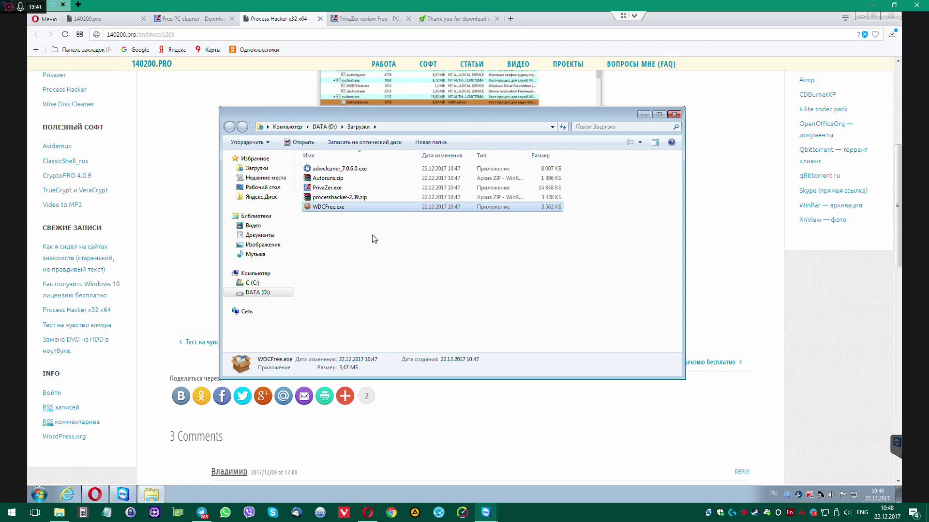
Run WDCFree.exe again and close the Setup/Uninstall crash after viewing its details
left_click(336, 198)
left_click(340, 208)
double_click(341, 208)
left_click(492, 264)
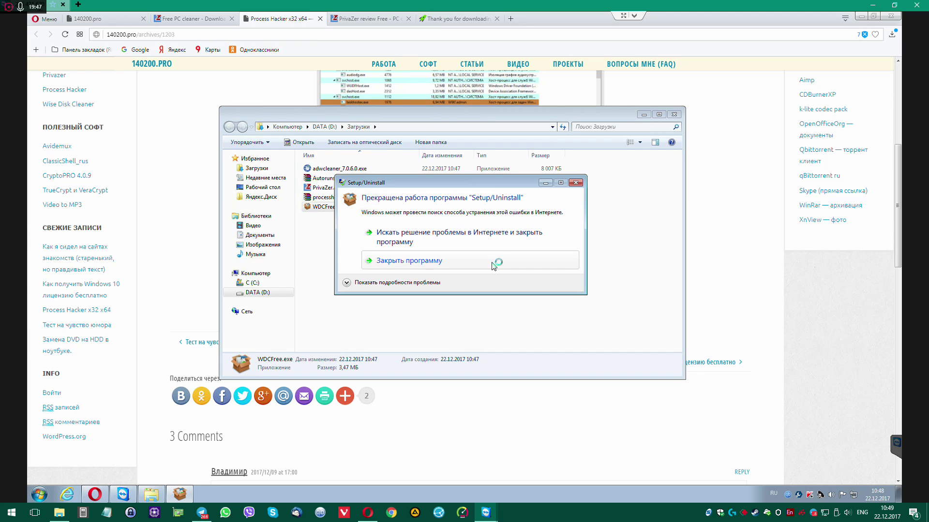
left_click(347, 283)
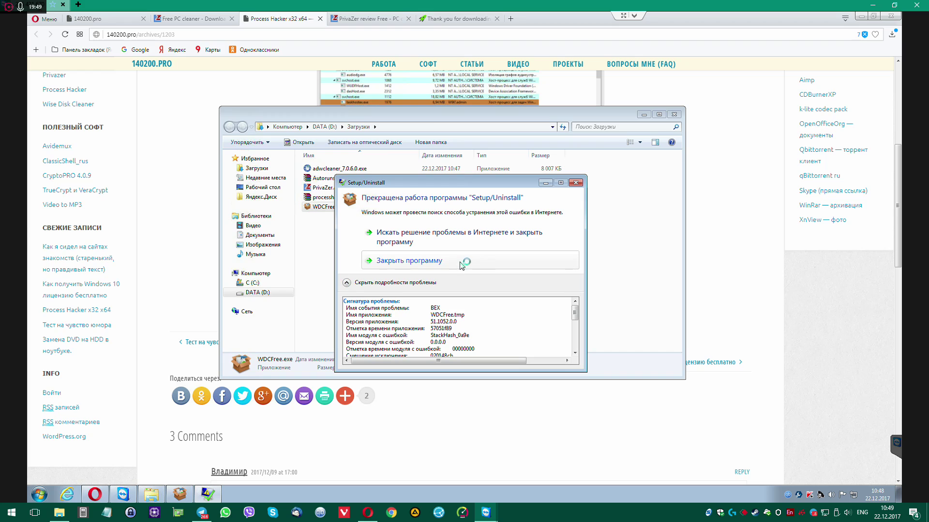
left_click(450, 262)
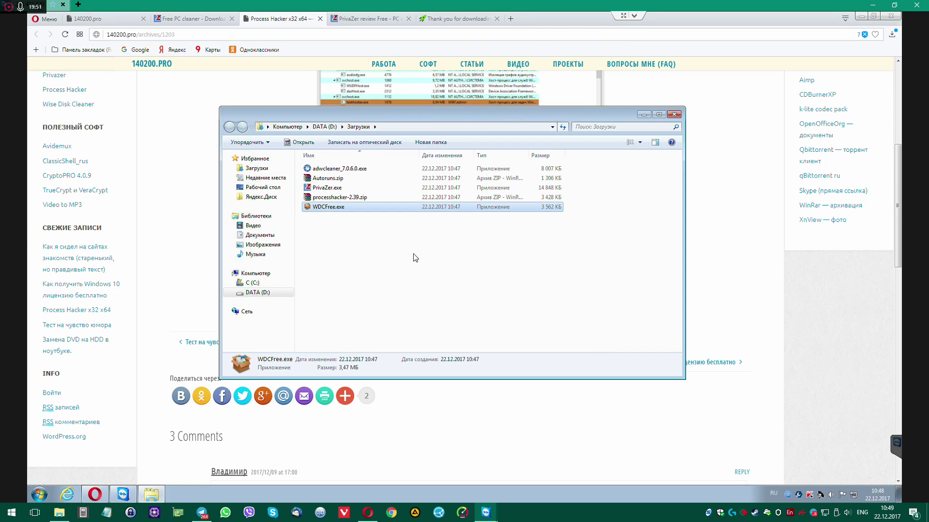
Delete WDCFree.exe from Загрузки and confirm the deletion
left_click(349, 197)
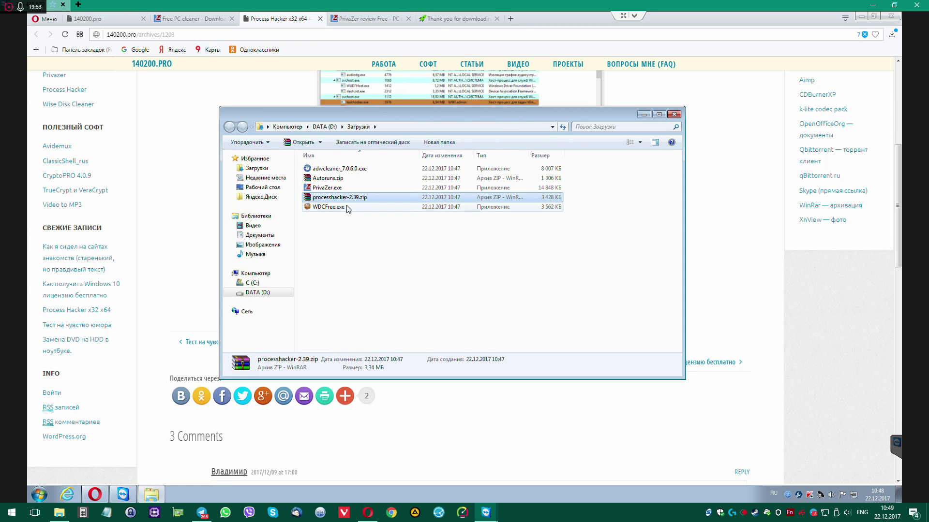
left_click(348, 207)
key("Delete")
key("Return")
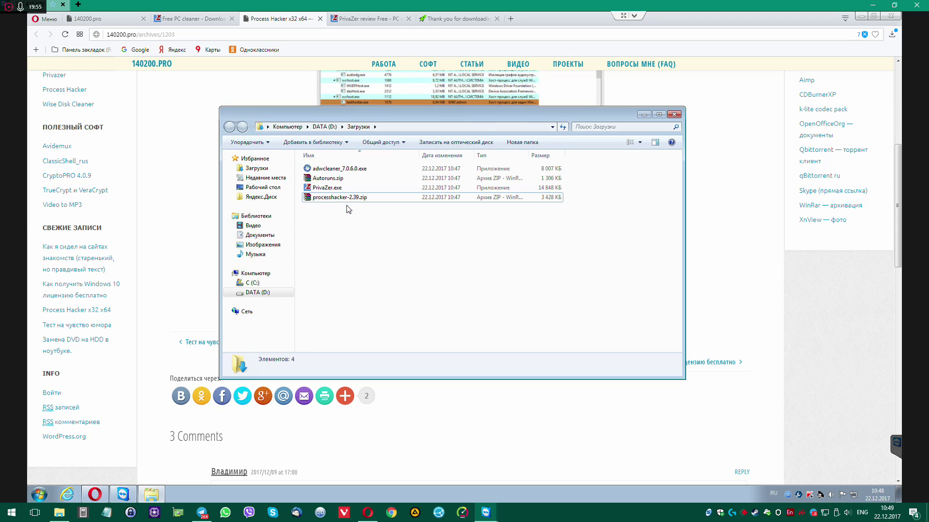
Download WDCFree.exe again into Downloads and run it until its setup crashes
left_click(87, 106)
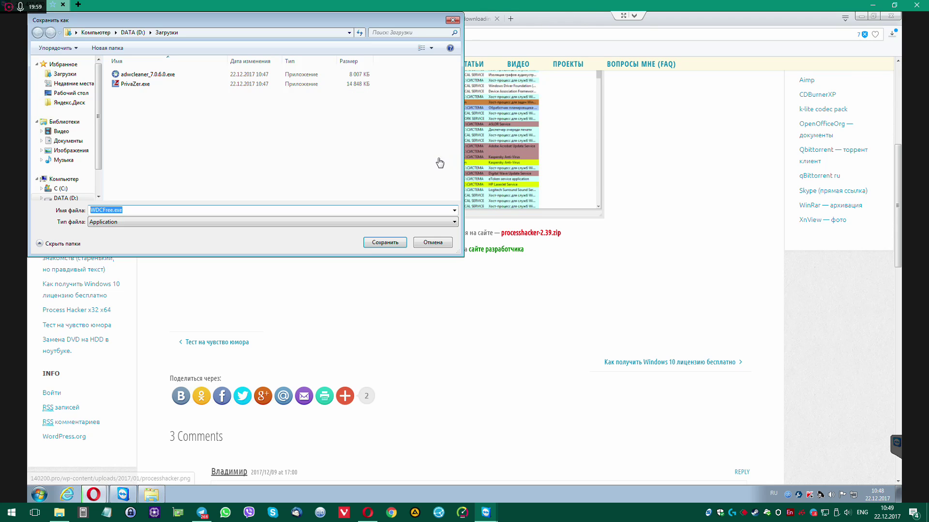
left_click(391, 244)
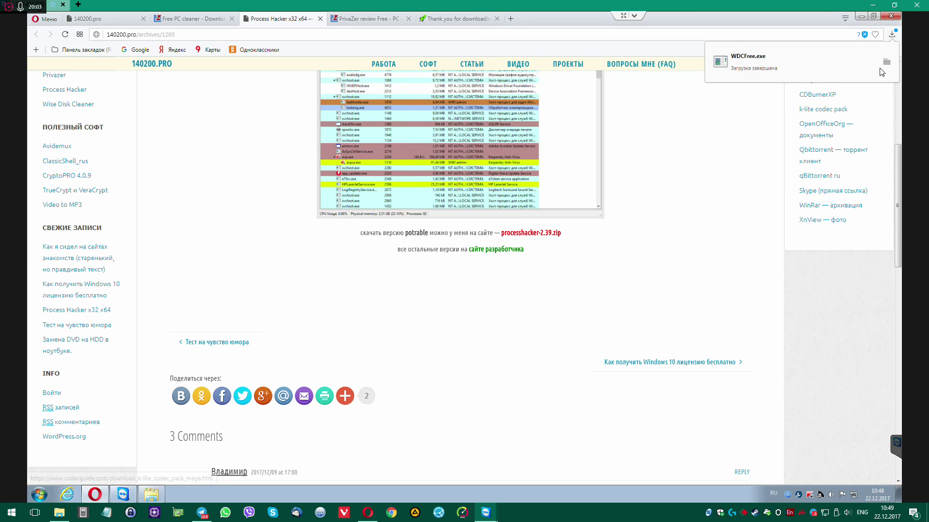
left_click(885, 62)
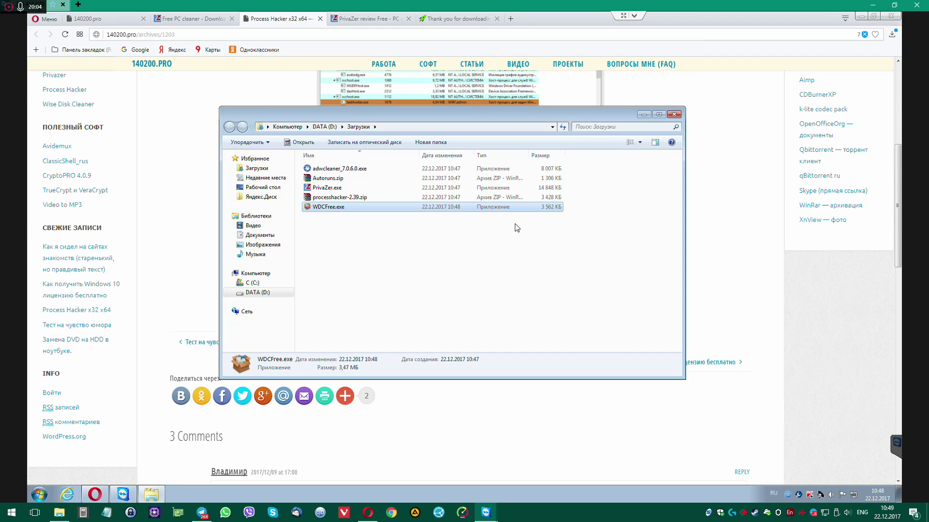
double_click(333, 212)
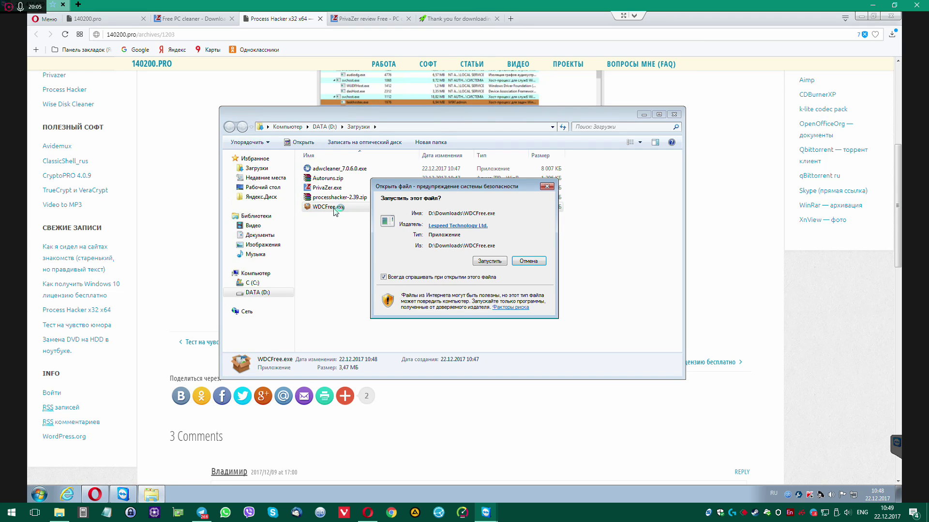
left_click(489, 261)
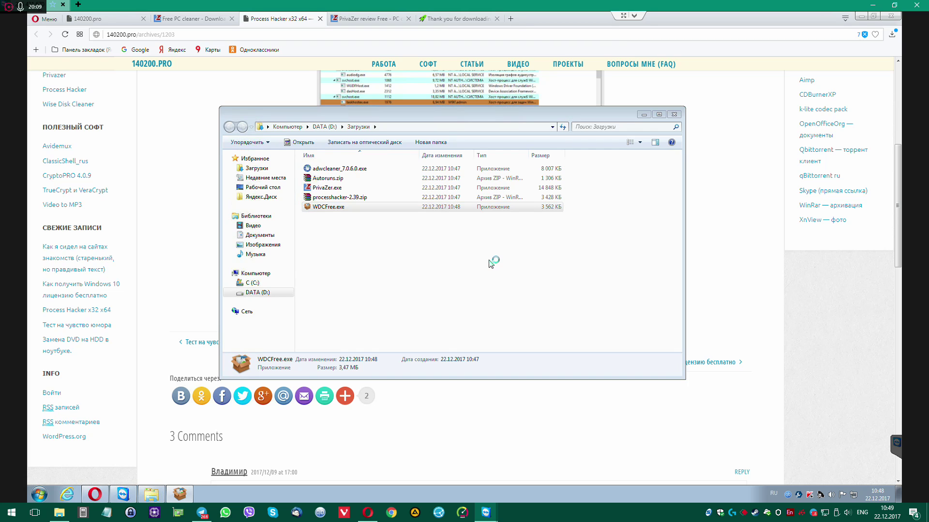
left_click(491, 261)
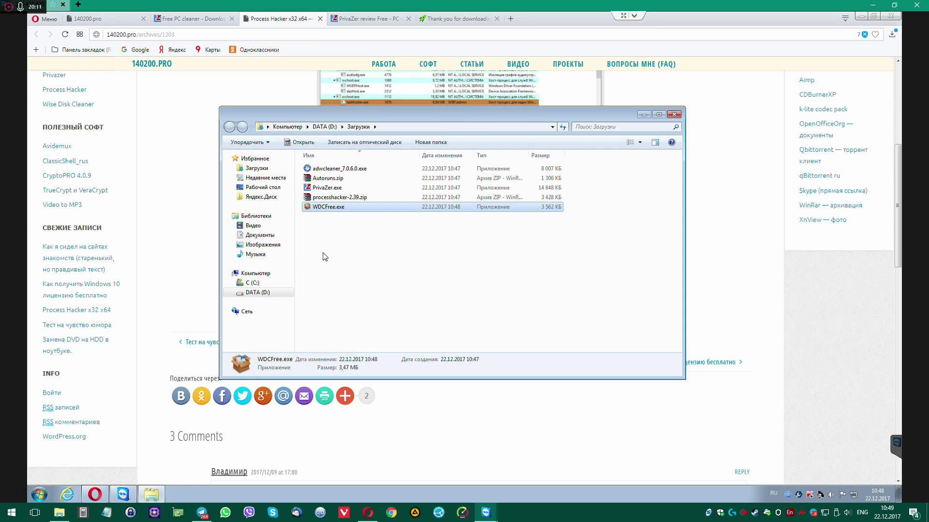
Delete WDCFree.exe from the Загрузки folder
left_click(321, 259)
left_click(334, 198)
left_click(327, 208)
key("Delete")
key("Return")
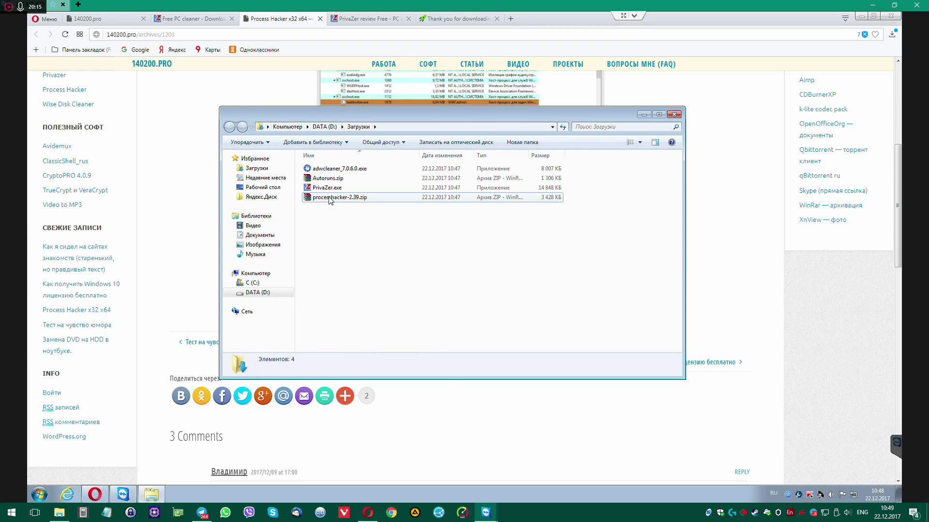
Extract processhacker-2.39.zip and Autoruns.zip with WinRAR into their own folders
right_click(331, 199)
mouse_move(342, 215)
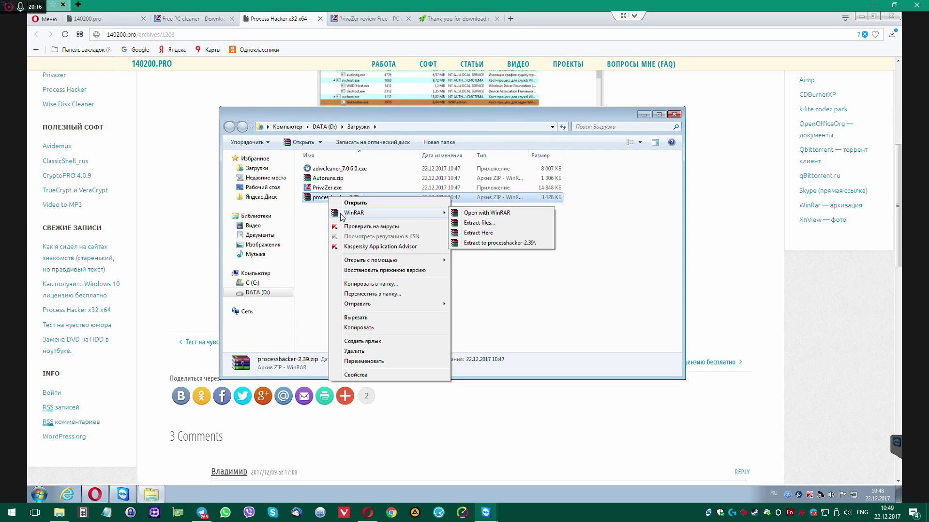
left_click(484, 243)
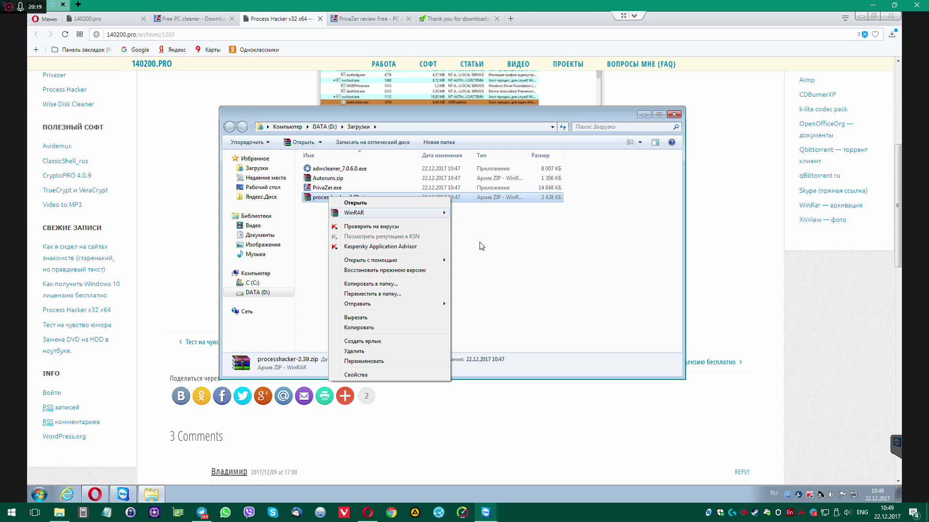
right_click(327, 179)
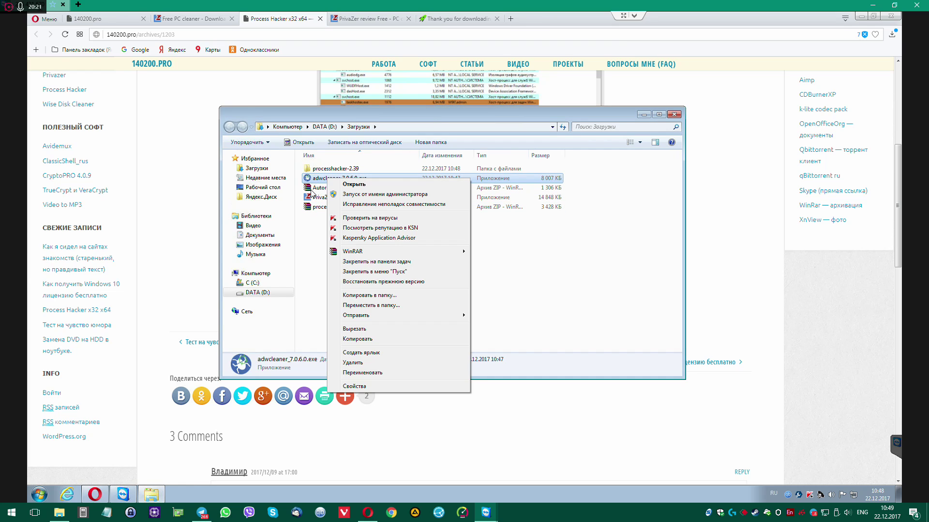
right_click(312, 192)
mouse_move(338, 207)
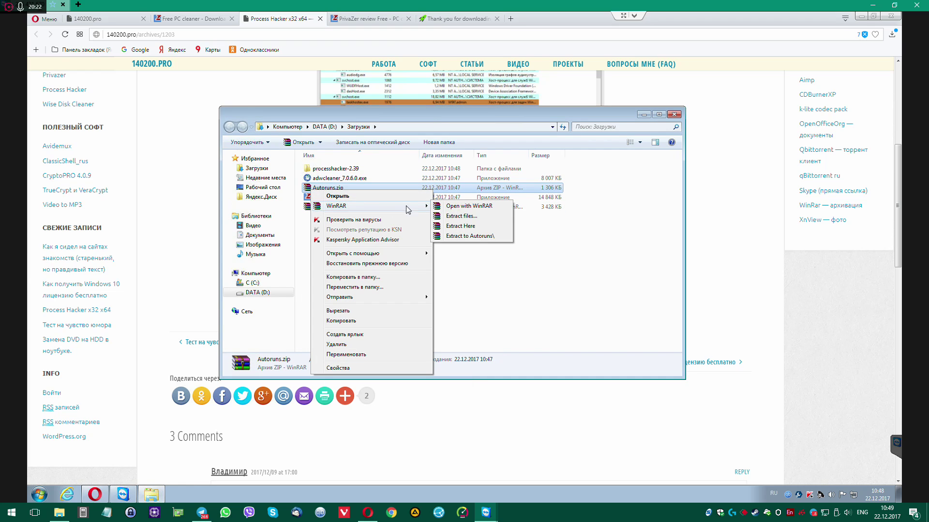
left_click(465, 234)
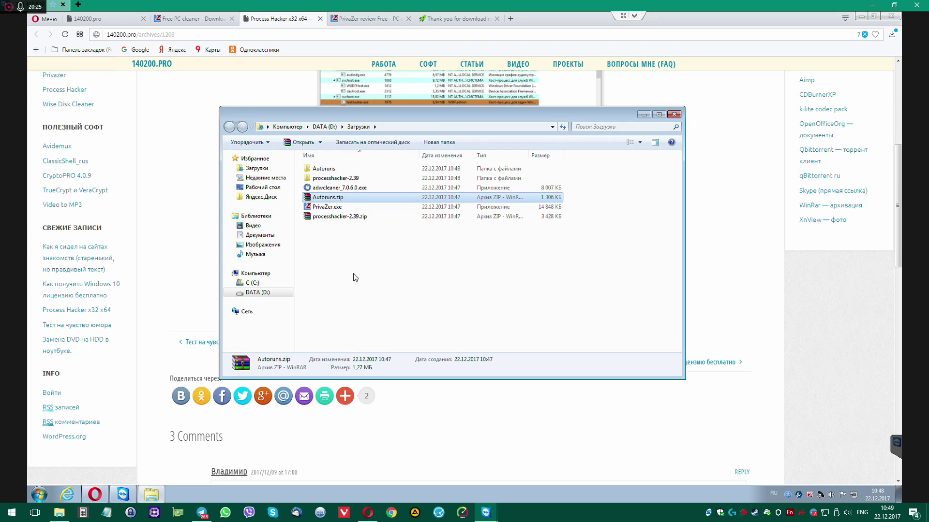
left_click_drag(428, 115, 489, 118)
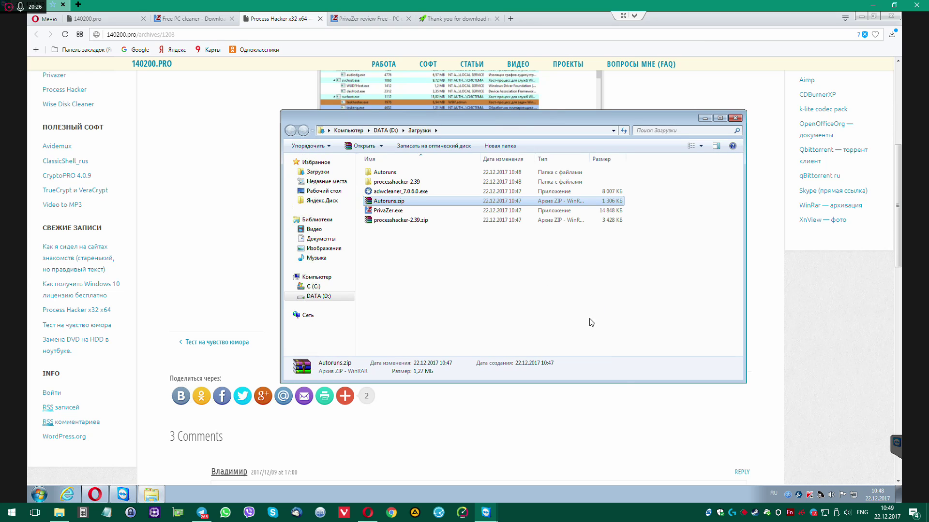
Open the Intel Driver & Support Assistant scan page from its tray icon, close it, and open Start
left_click(799, 495)
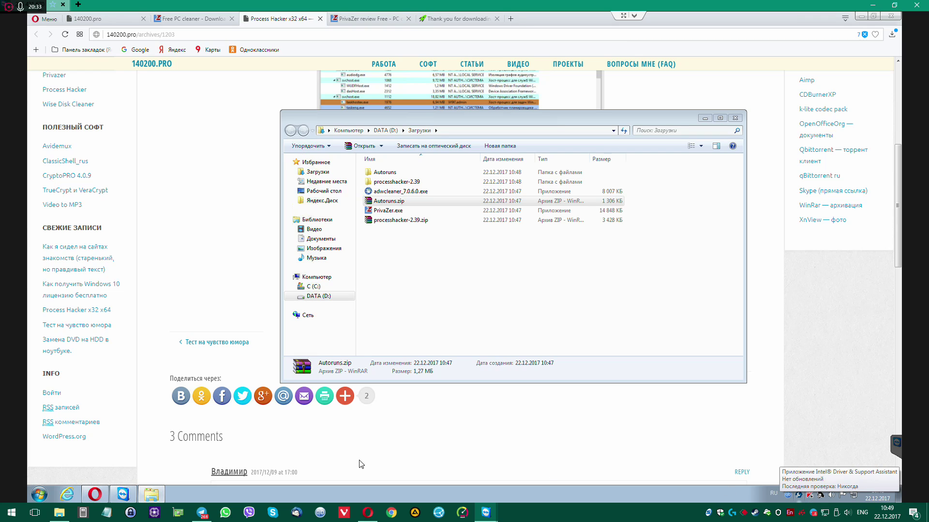
left_click(797, 496)
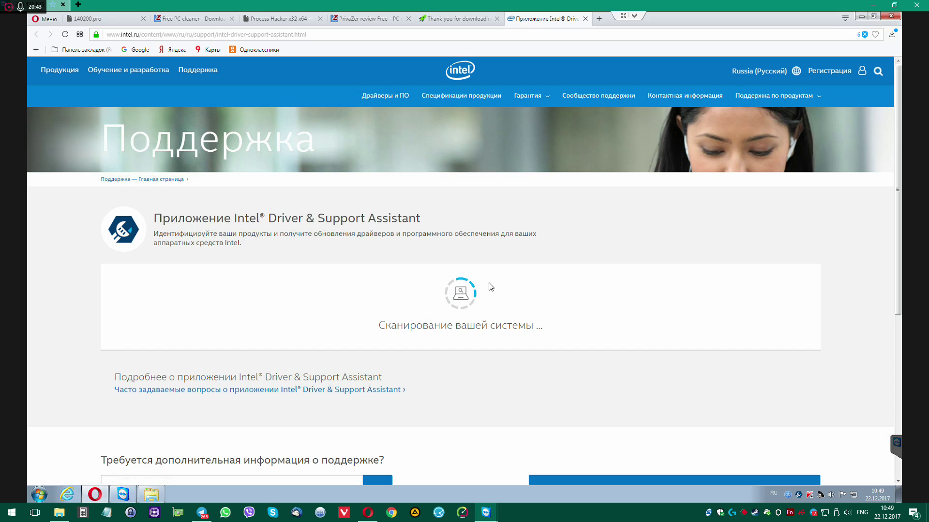
scroll(517, 243, "down", 5)
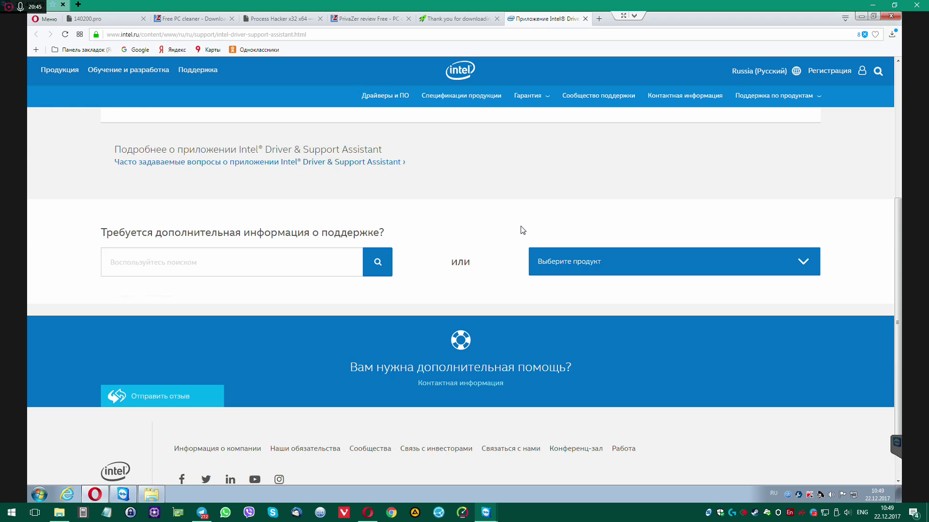
scroll(518, 230, "up", 4)
key("ctrl+w")
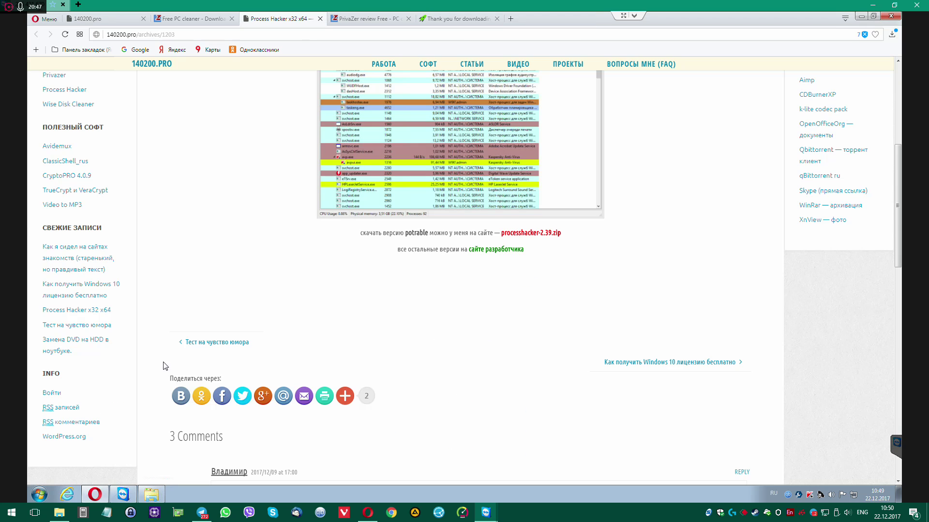
left_click(37, 501)
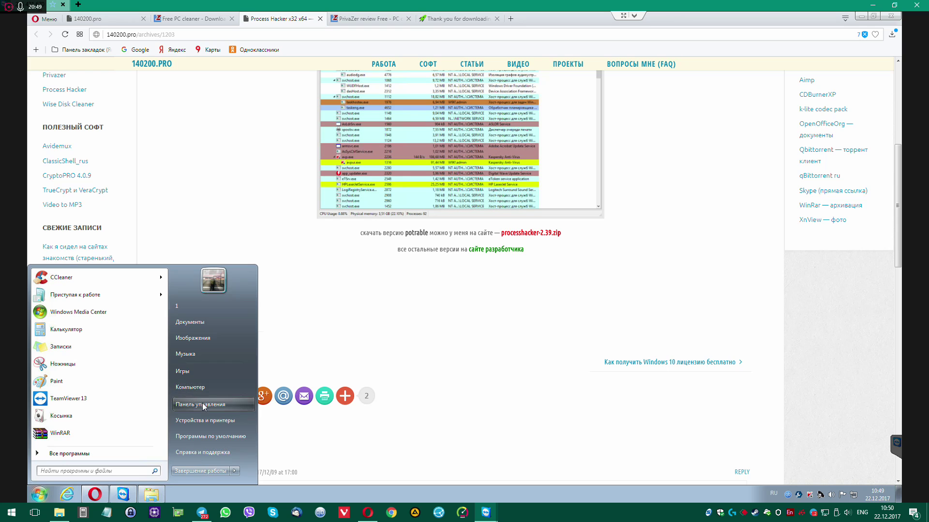
Uninstall Intel Driver & Support Assistant 3.1.1 via Control Panel's Programs and Features, then close the list
left_click(420, 279)
left_click(415, 231)
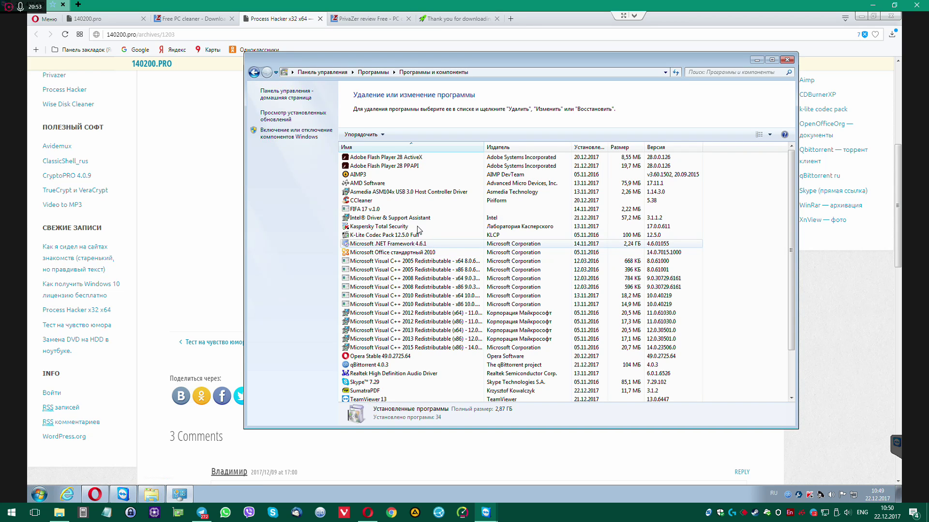
double_click(404, 217)
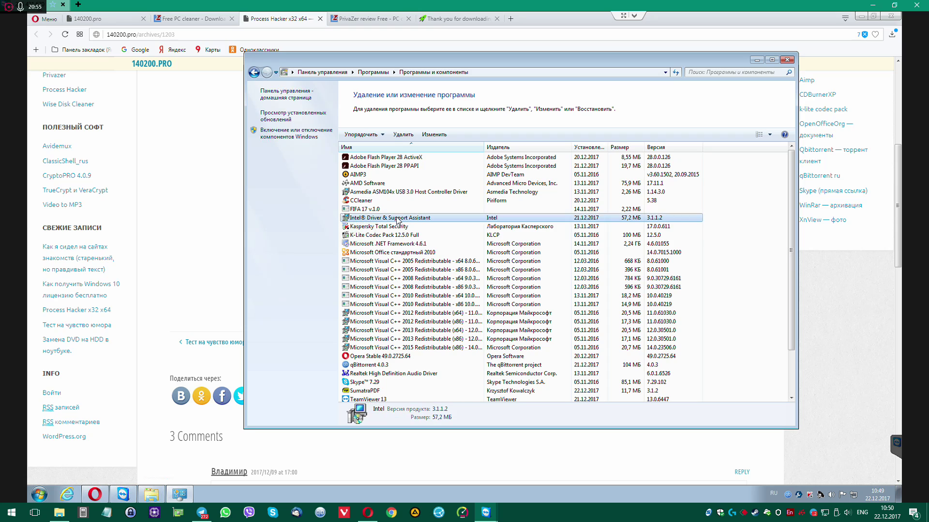
left_click(546, 328)
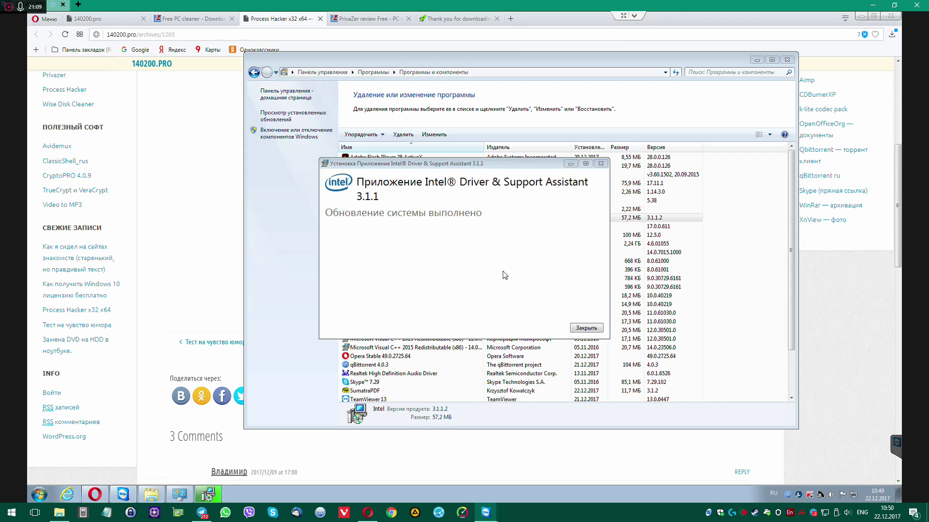
left_click(586, 329)
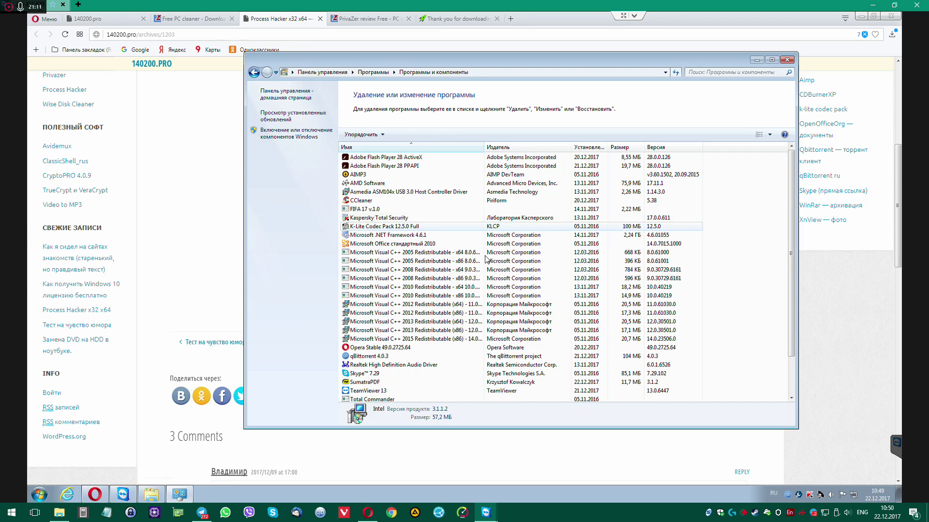
scroll(464, 272, "down", 2)
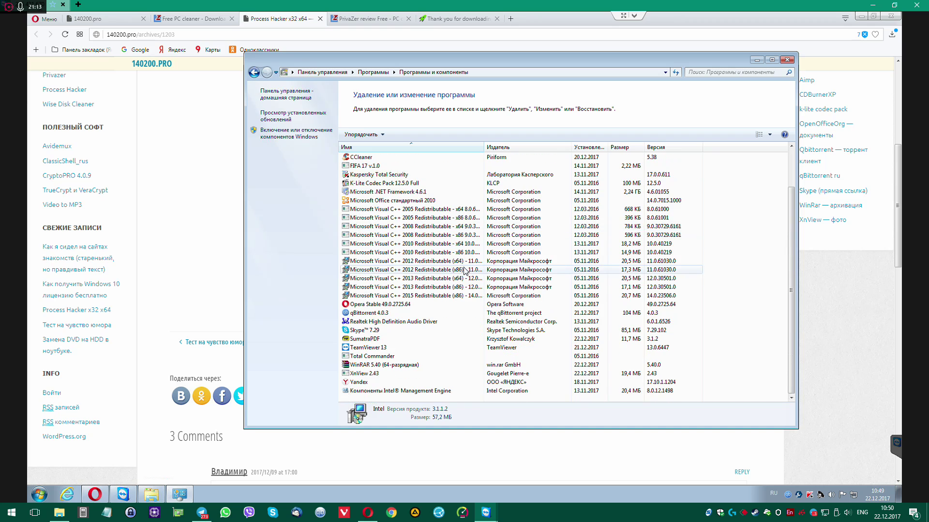
left_click(787, 59)
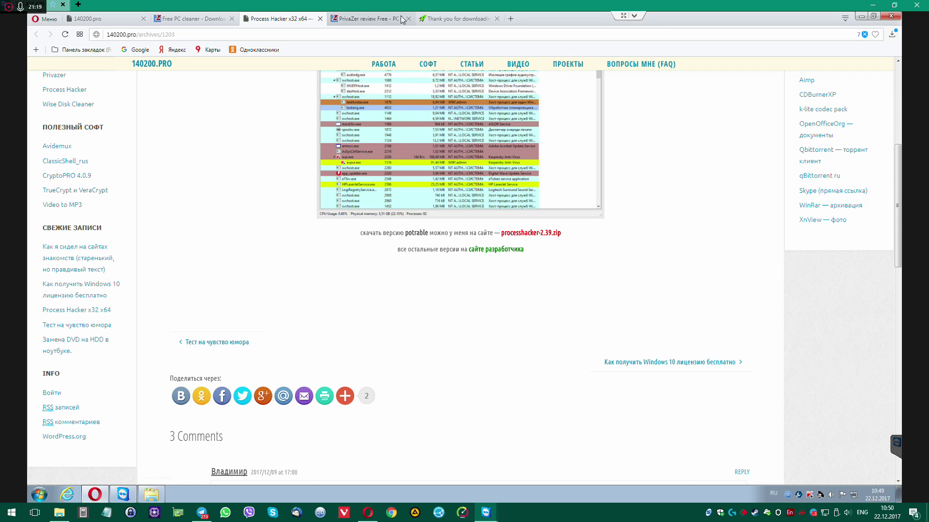
Cycle through Opera's PrivaZer, AdwCleaner, Process Hacker and 140200.pro tabs, then minimize Opera
left_click(369, 19)
left_click(460, 20)
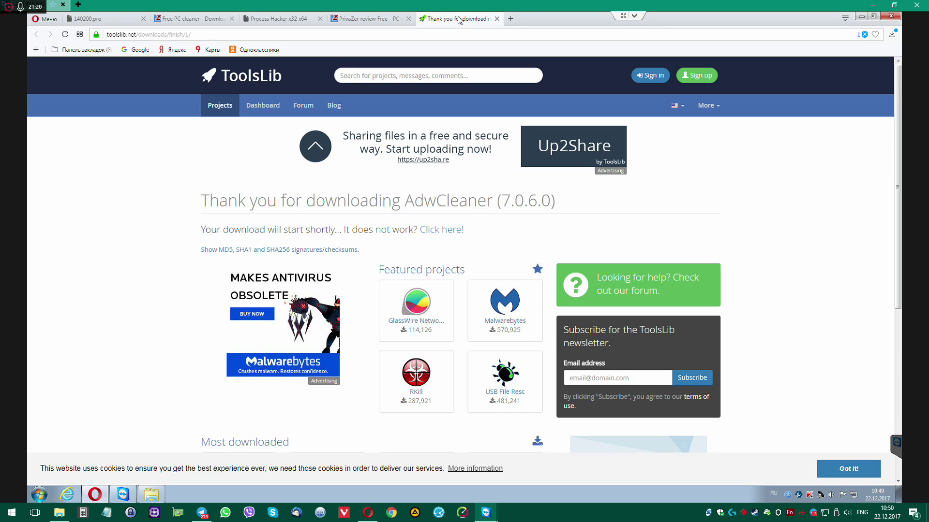
left_click(380, 19)
left_click(275, 19)
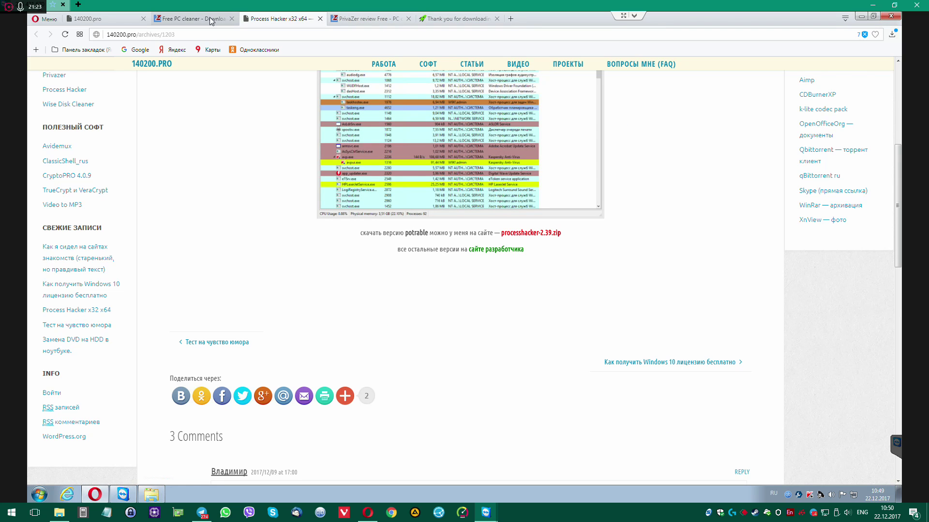
left_click(211, 21)
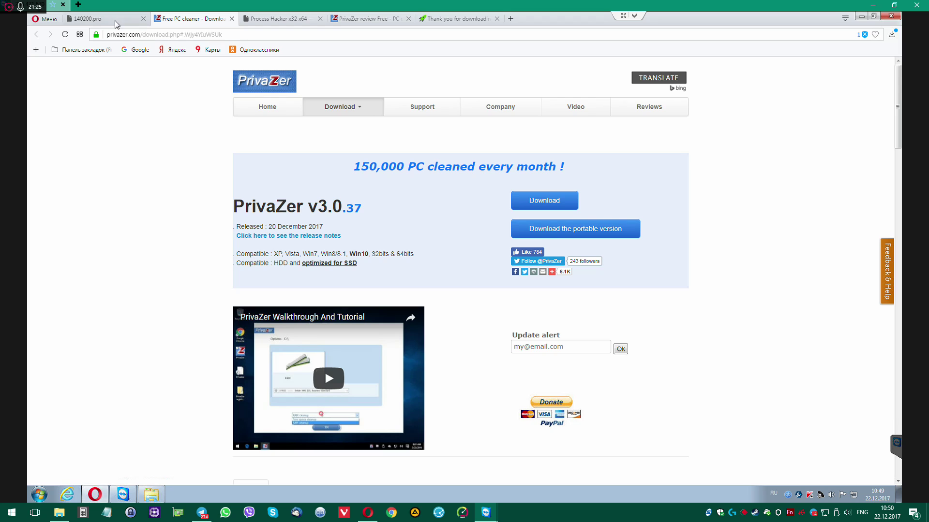
left_click(96, 18)
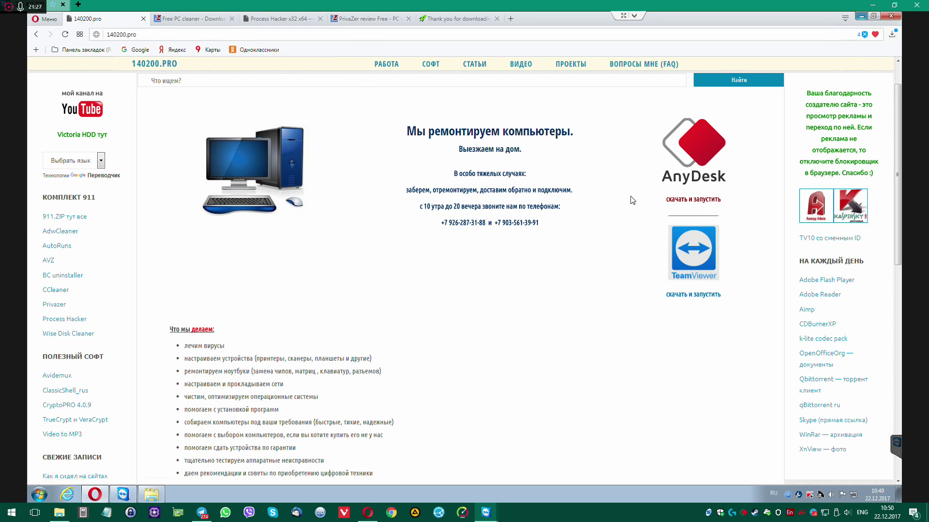
left_click(859, 17)
Select items in Загрузки, then bring up the context menu for the CCleaner desktop shortcut
left_click(418, 255)
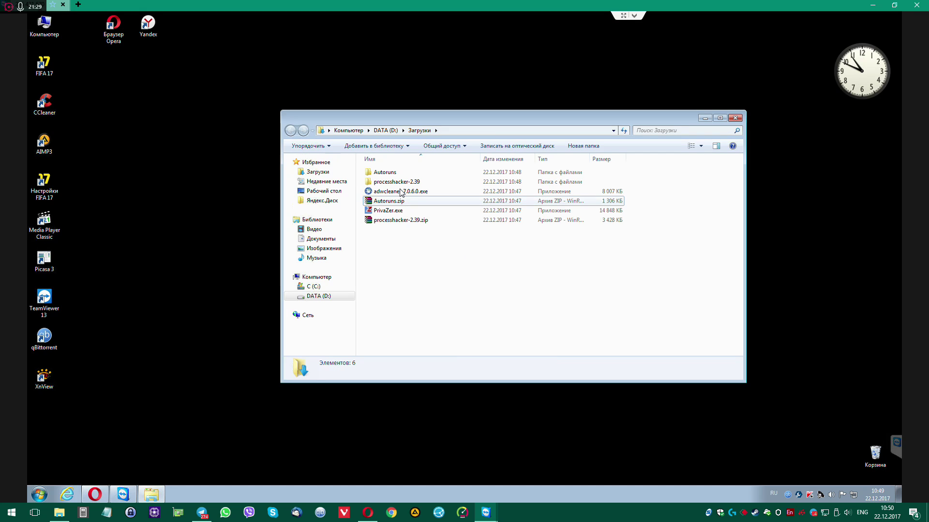
left_click(393, 222)
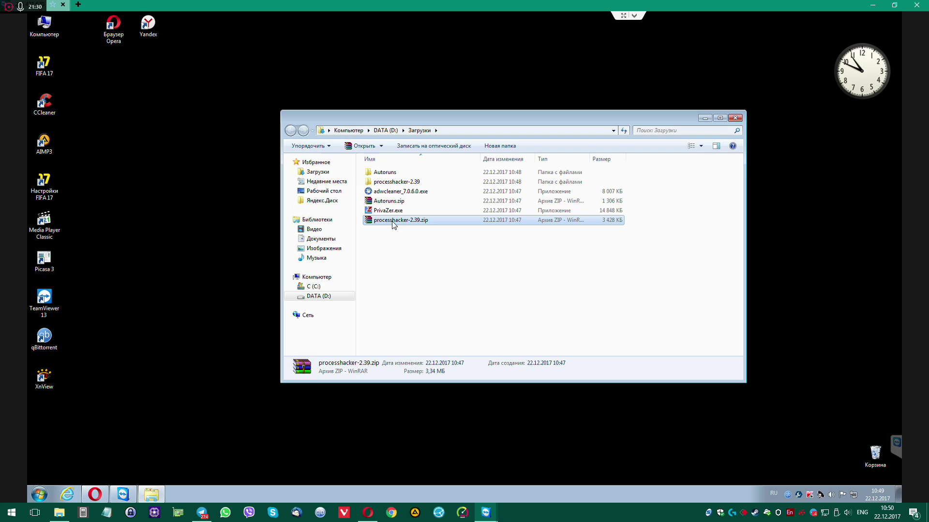
left_click(391, 173)
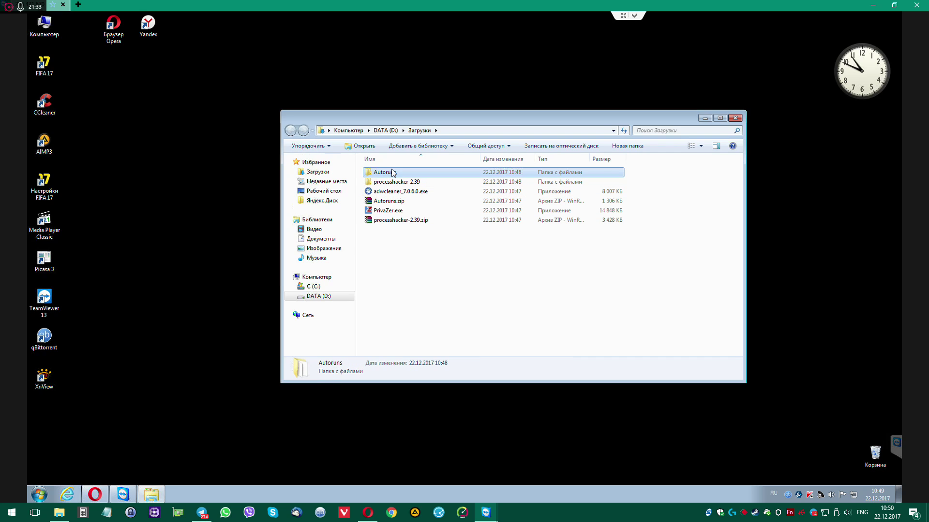
left_click(49, 105)
right_click(48, 104)
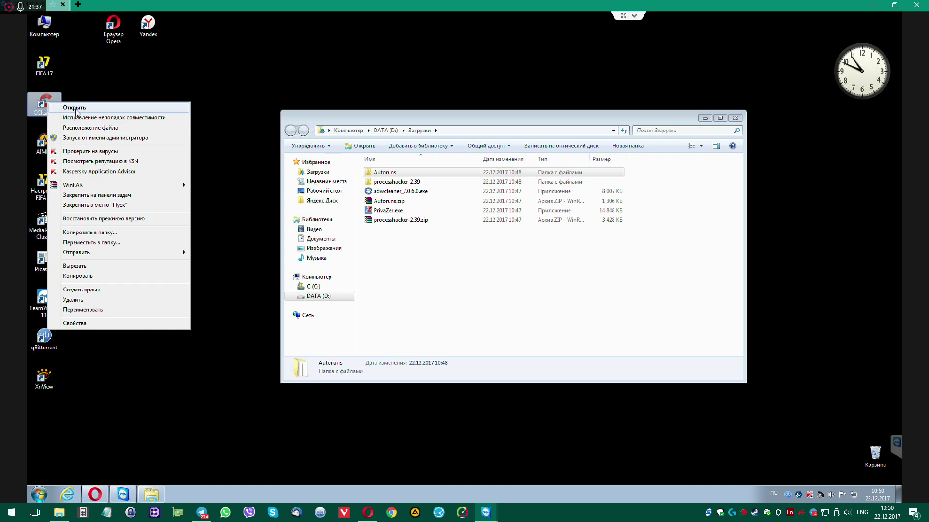
Launch CCleaner as administrator and restore it to a smaller window placed upper right
left_click(81, 138)
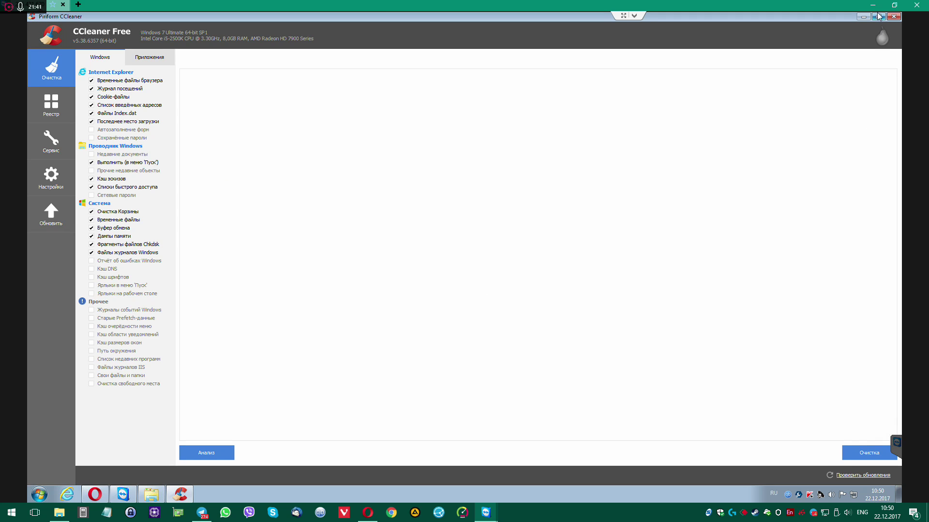
left_click(878, 17)
left_click_drag(540, 120, 691, 59)
Exclude Firefox, Opera and Chrome cookies from cleaning and start the analysis
left_click(550, 101)
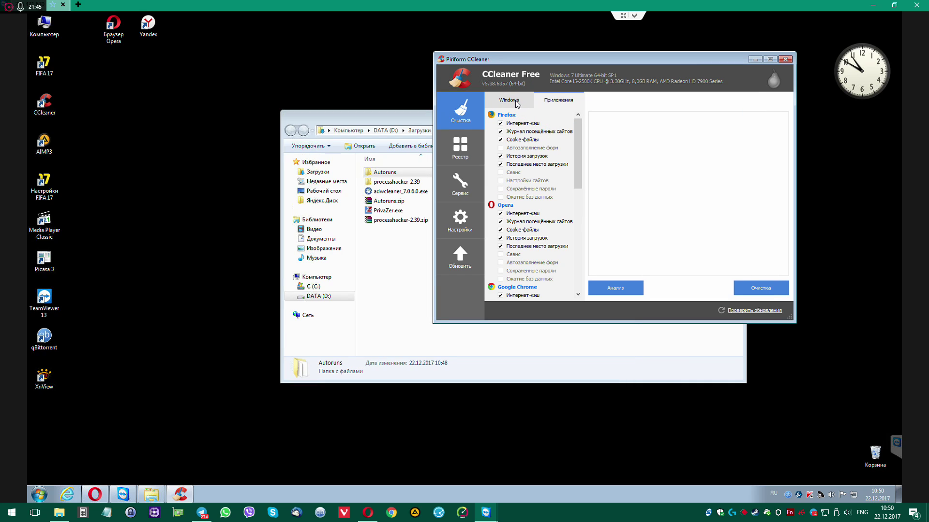
left_click(500, 140)
left_click(501, 230)
scroll(502, 234, "down", 4)
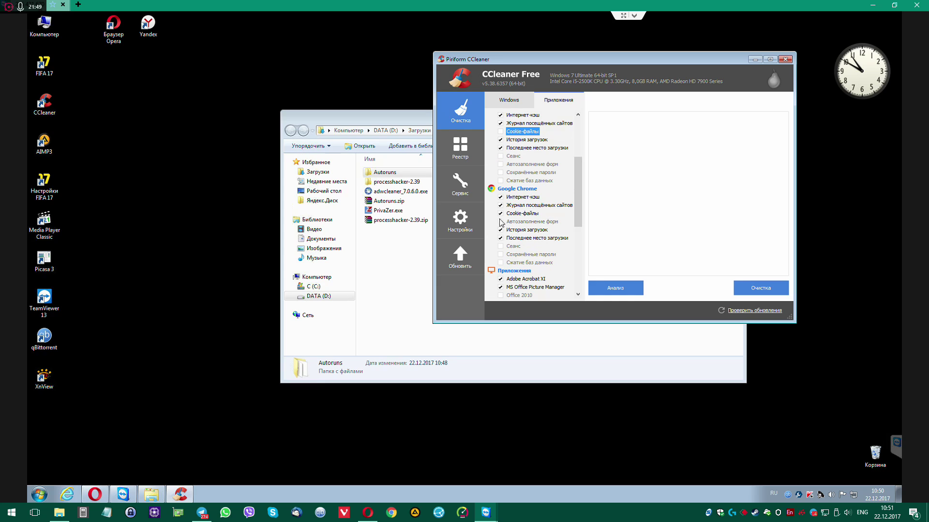
left_click(500, 213)
scroll(552, 238, "down", 3)
scroll(556, 237, "up", 10)
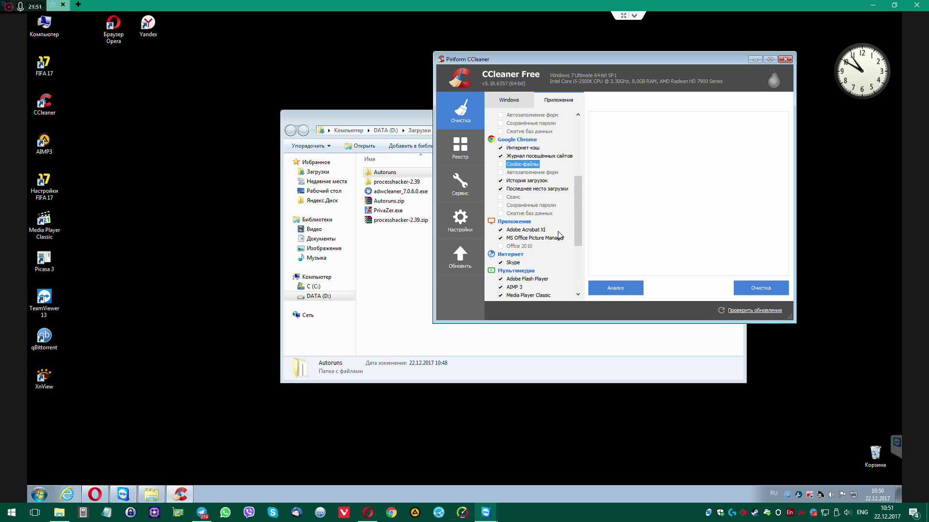
left_click(625, 292)
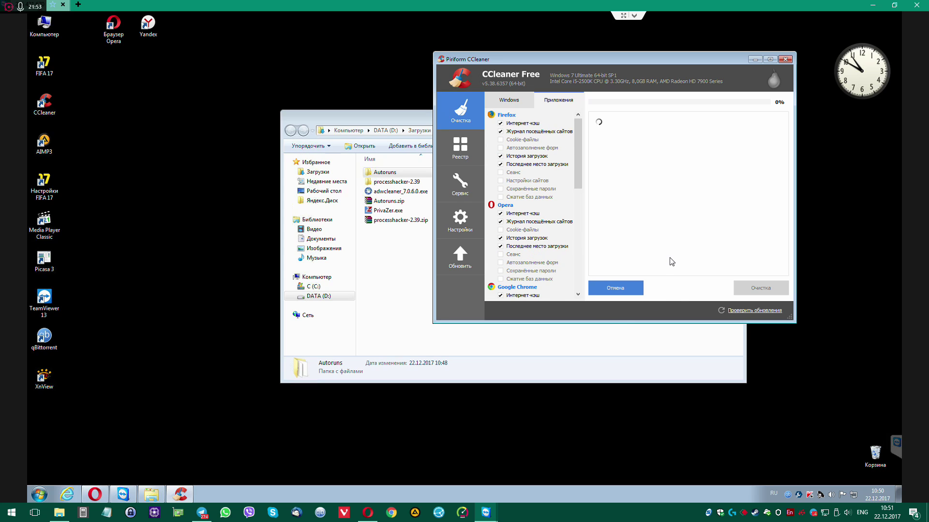
left_click_drag(404, 122, 266, 140)
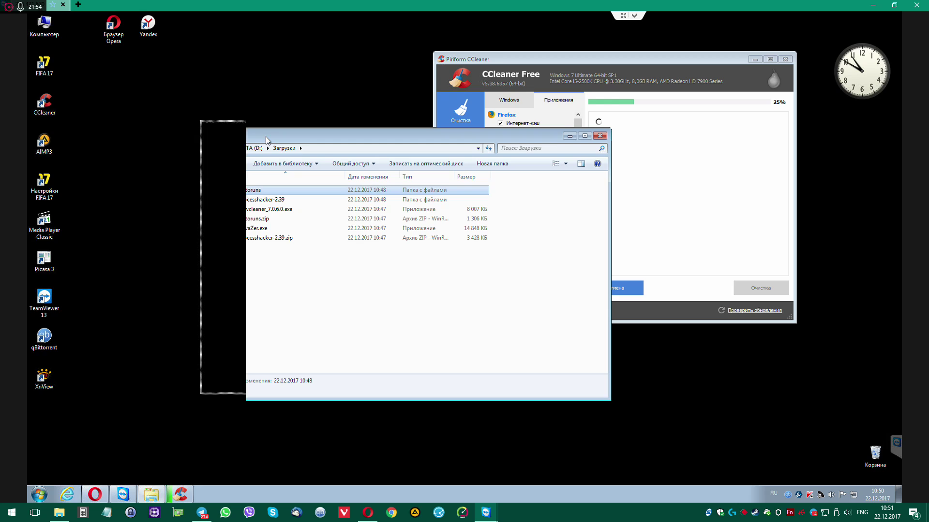
Run Autoruns64.exe from the Autoruns folder
double_click(258, 191)
right_click(258, 212)
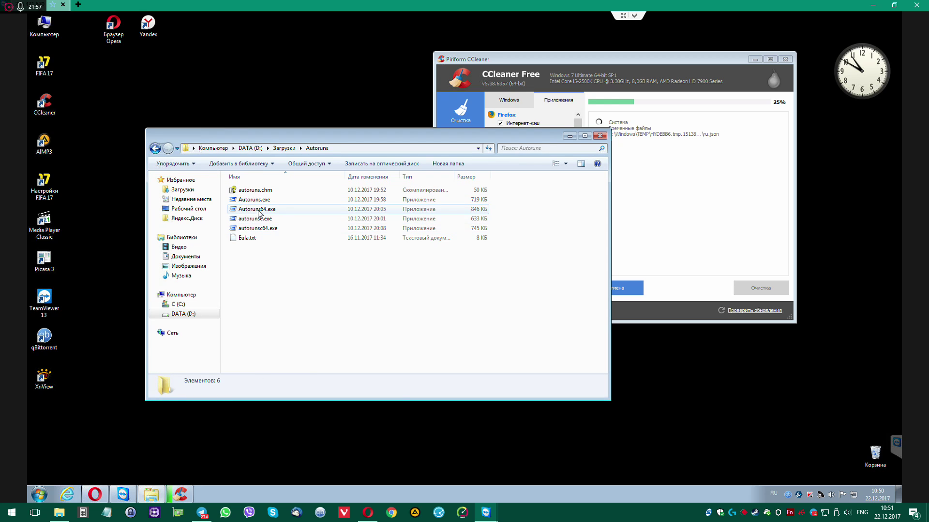
left_click(267, 227)
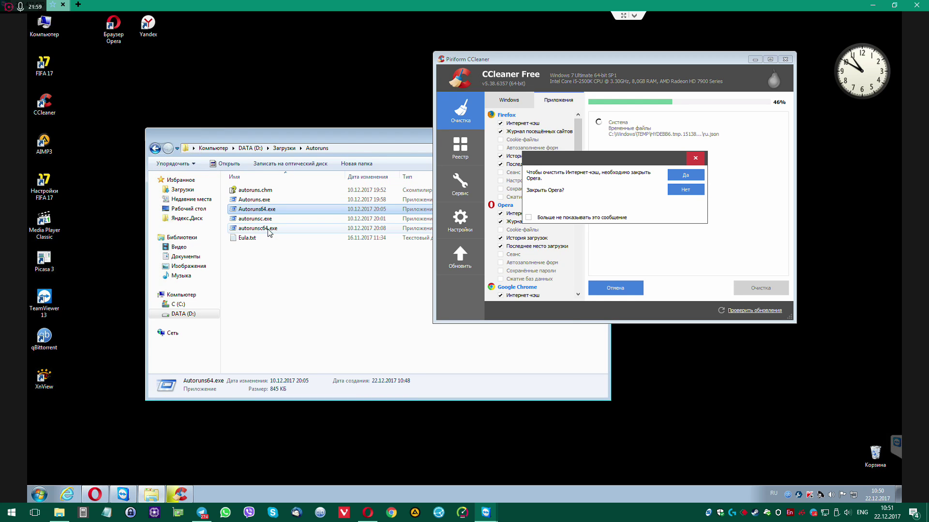
Close Opera for CCleaner and accept the Sysinternals licence terms
right_click(95, 494)
left_click(92, 476)
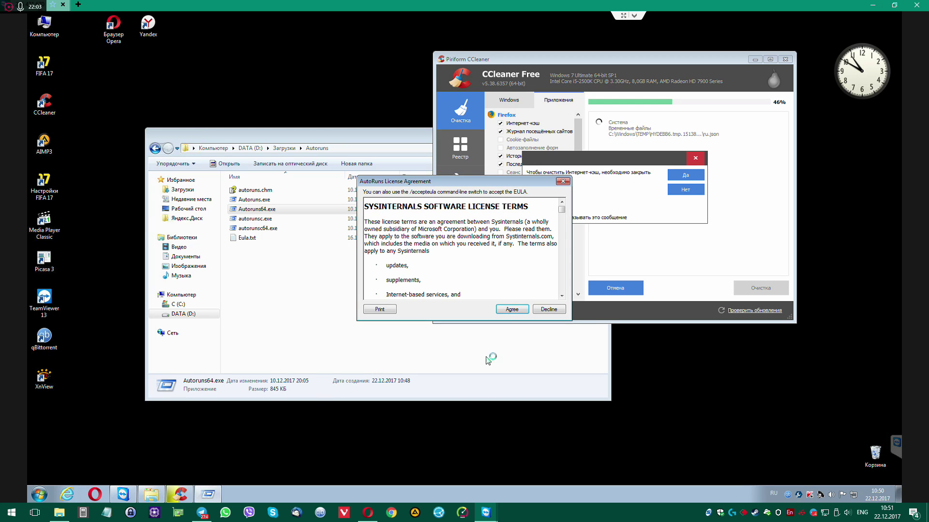
left_click(512, 309)
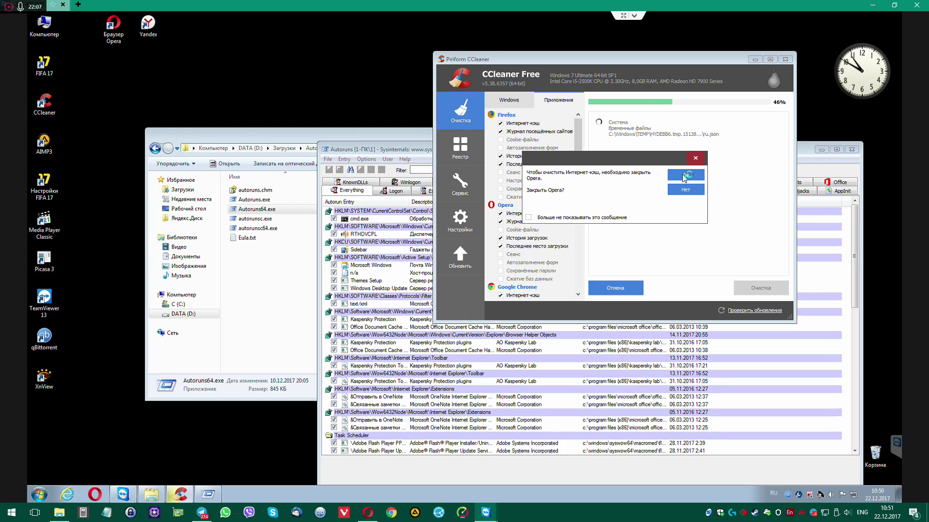
left_click(685, 176)
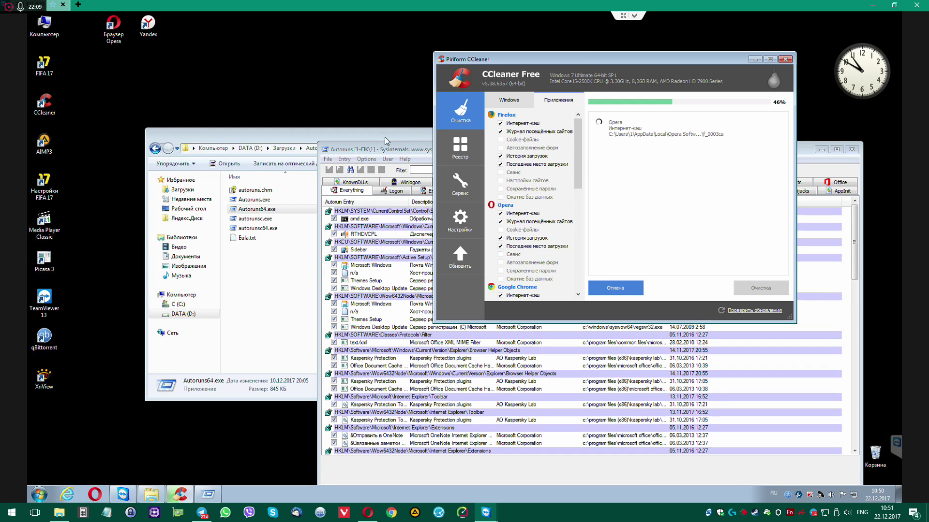
Review startup entries like Themes Setup and the klcp_update, KMSAutoNet and CCleaner Update tasks
left_click_drag(409, 153, 261, 57)
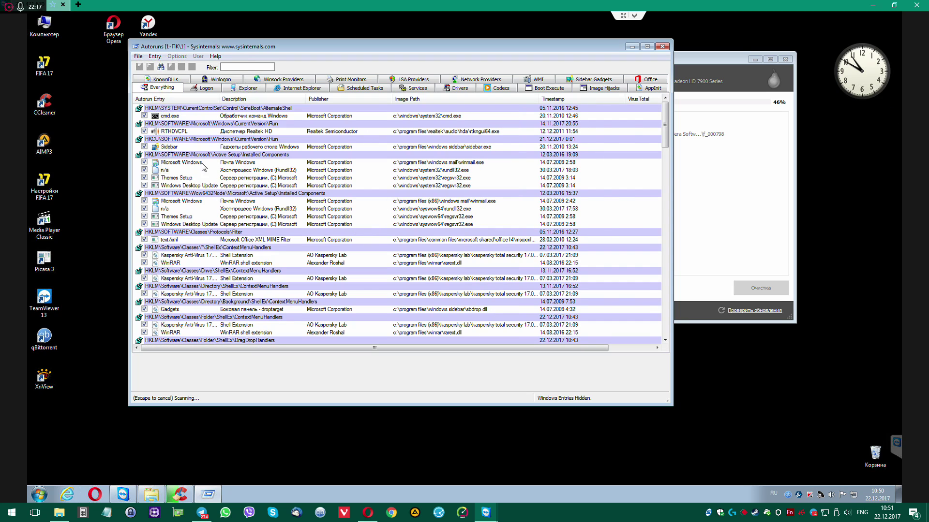
left_click(220, 181)
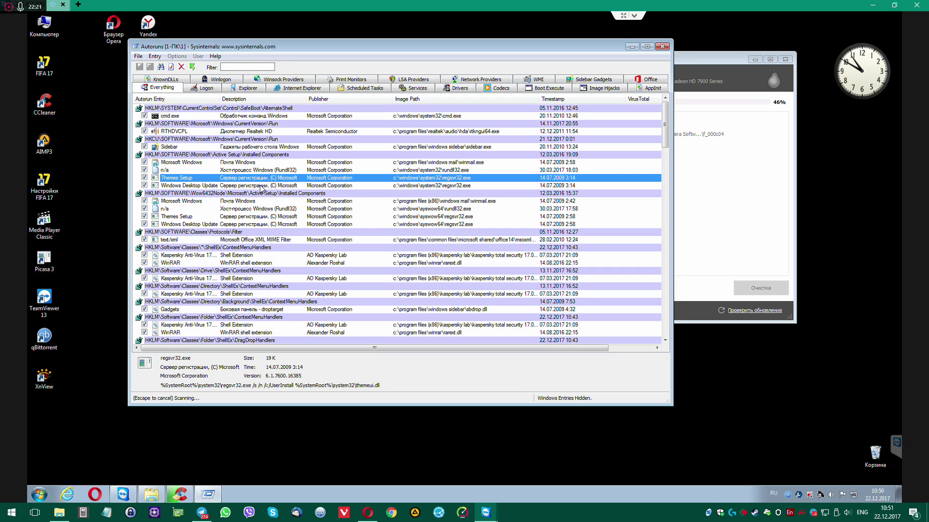
scroll(261, 188, "down", 2)
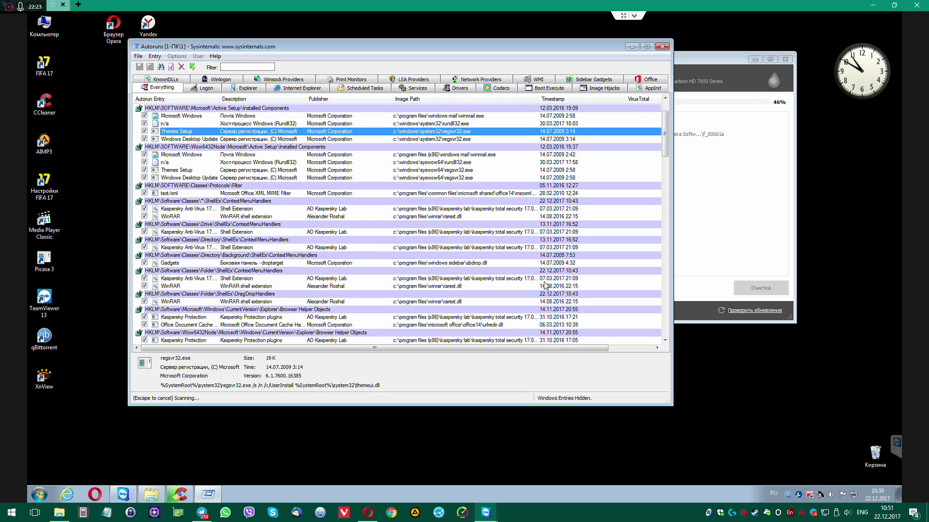
scroll(299, 226, "down", 1)
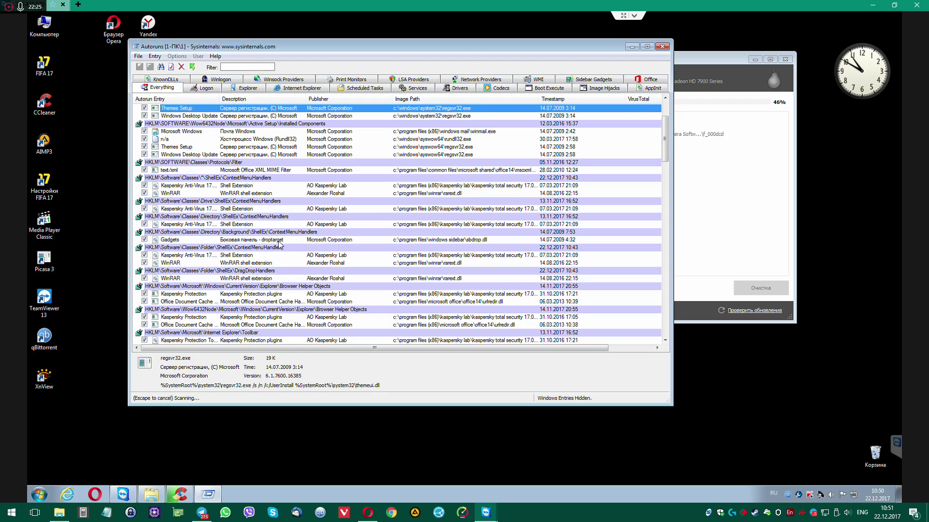
scroll(280, 244, "down", 2)
scroll(279, 244, "down", 1)
scroll(280, 245, "down", 3)
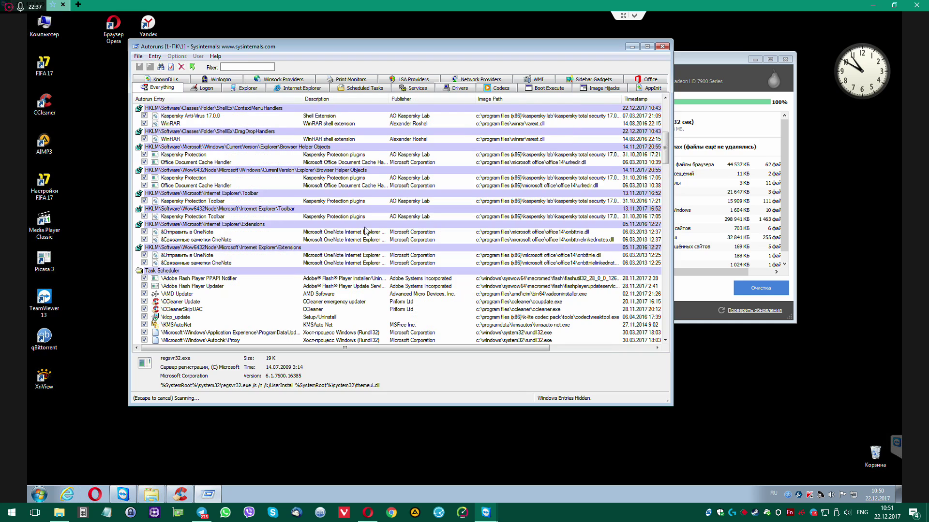
scroll(232, 187, "down", 1)
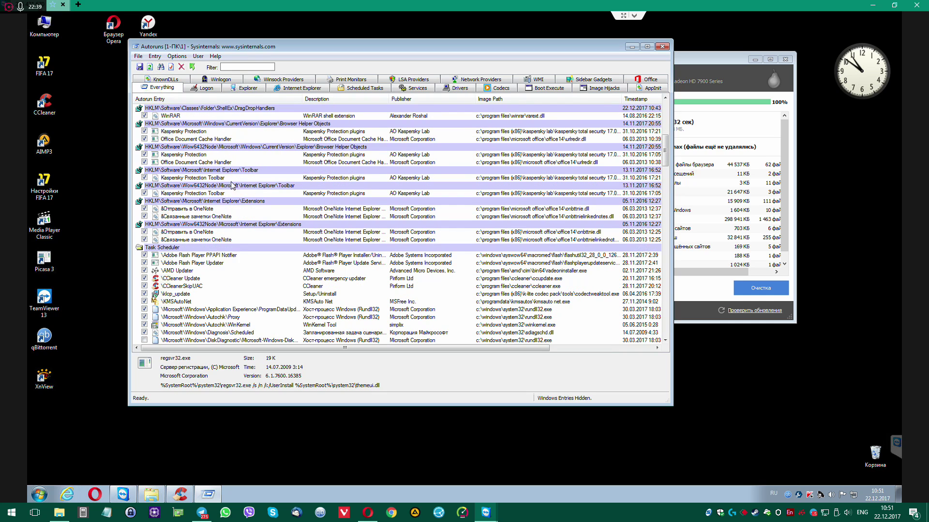
scroll(218, 180, "down", 3)
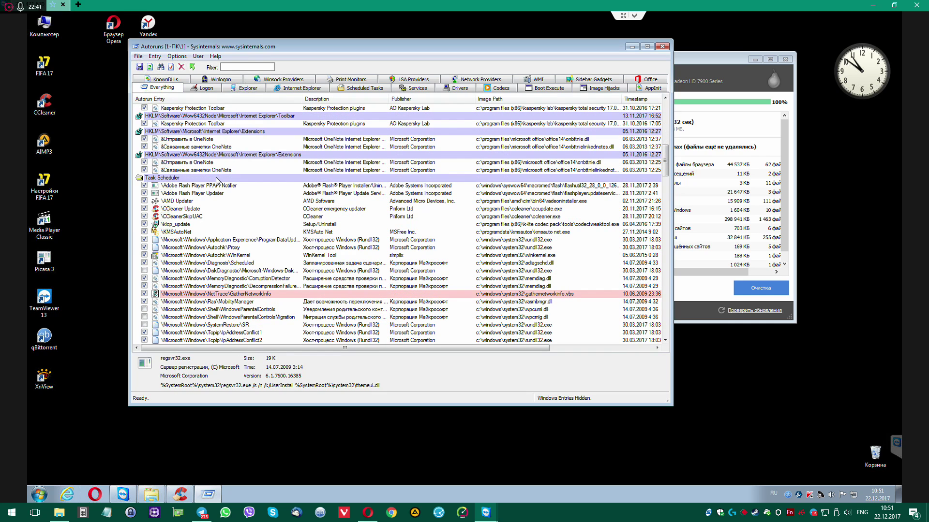
left_click(183, 225)
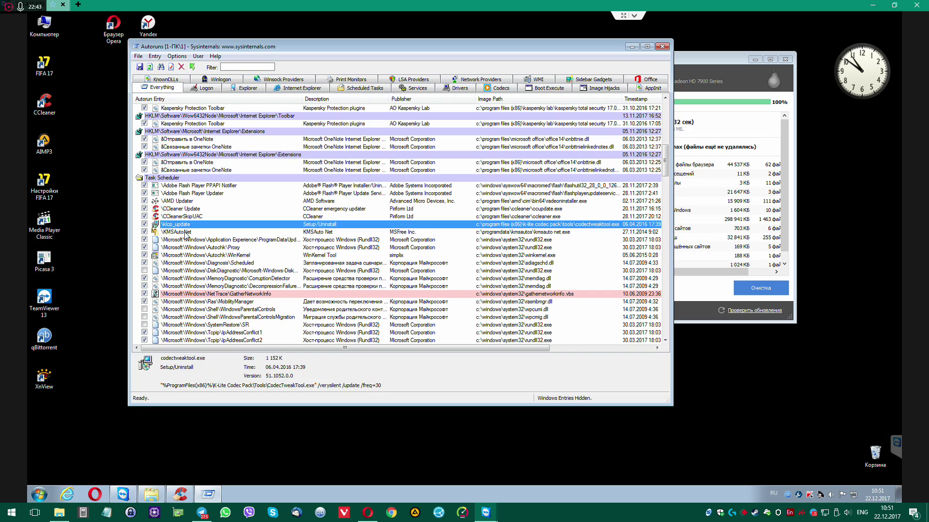
left_click(187, 232)
left_click(191, 209)
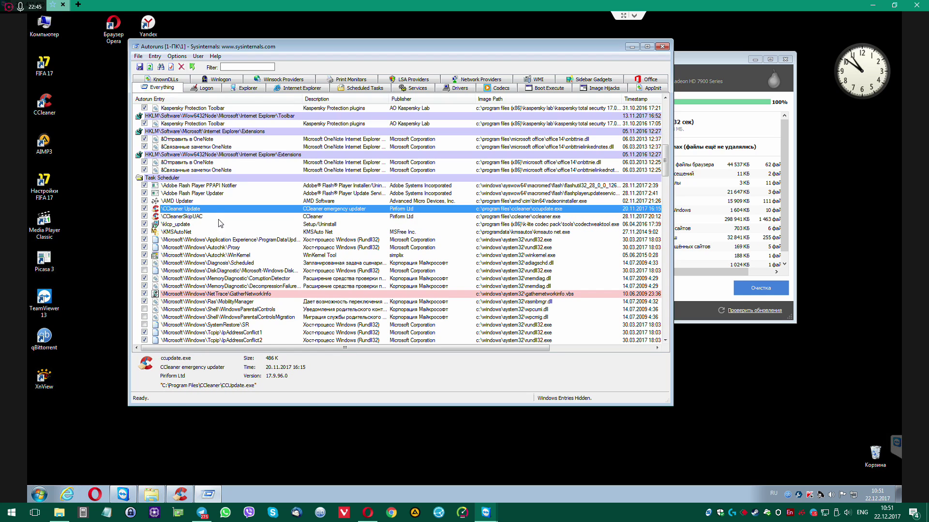
Enlarge Autoruns and continue browsing entries, including Intel Capability Licensing Service
scroll(229, 235, "down", 4)
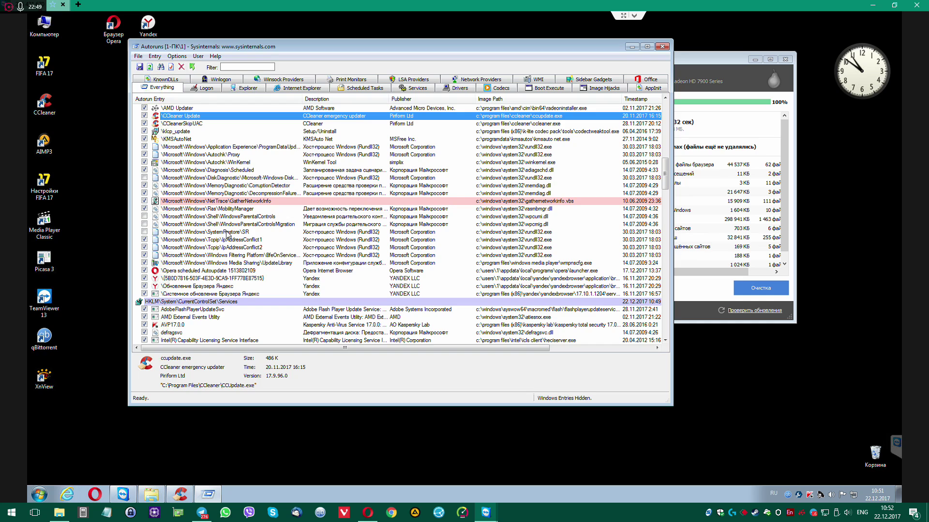
scroll(227, 234, "down", 2)
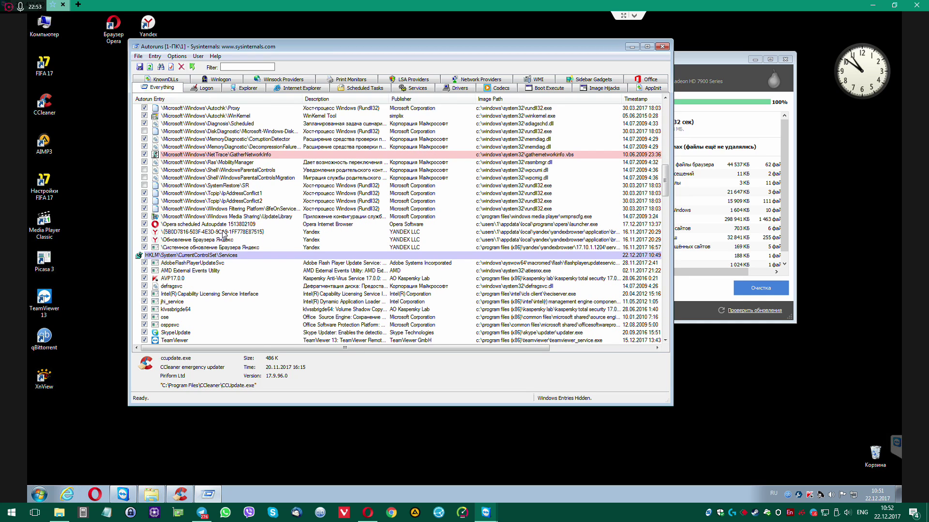
scroll(224, 235, "down", 2)
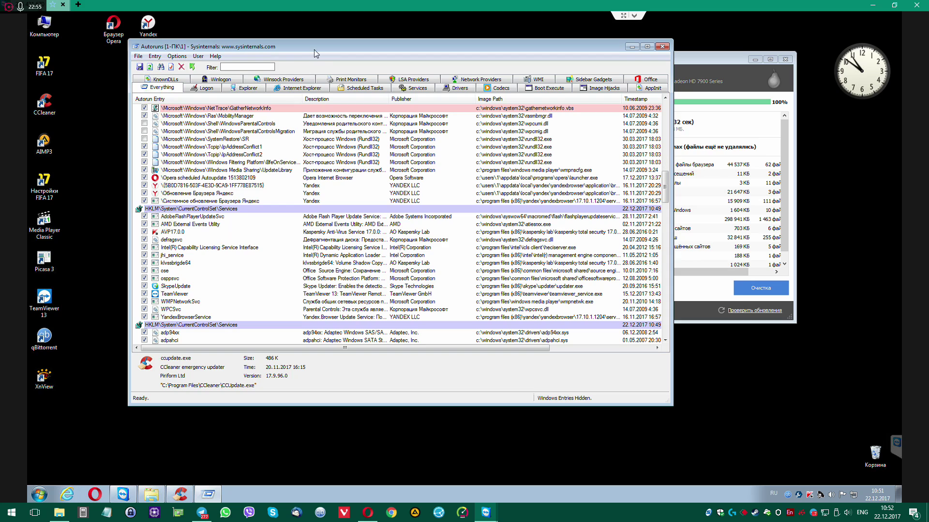
left_click_drag(317, 47, 377, 45)
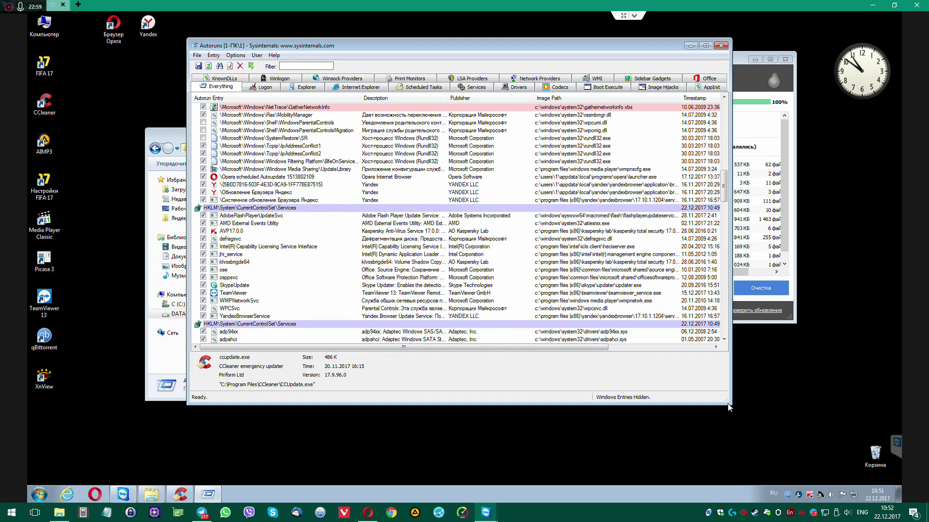
left_click_drag(729, 411, 744, 455)
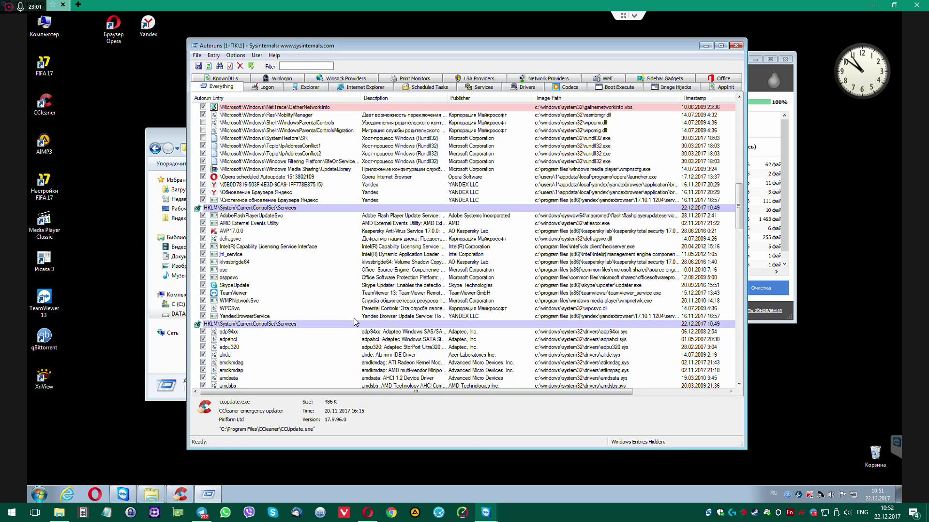
left_click(247, 248)
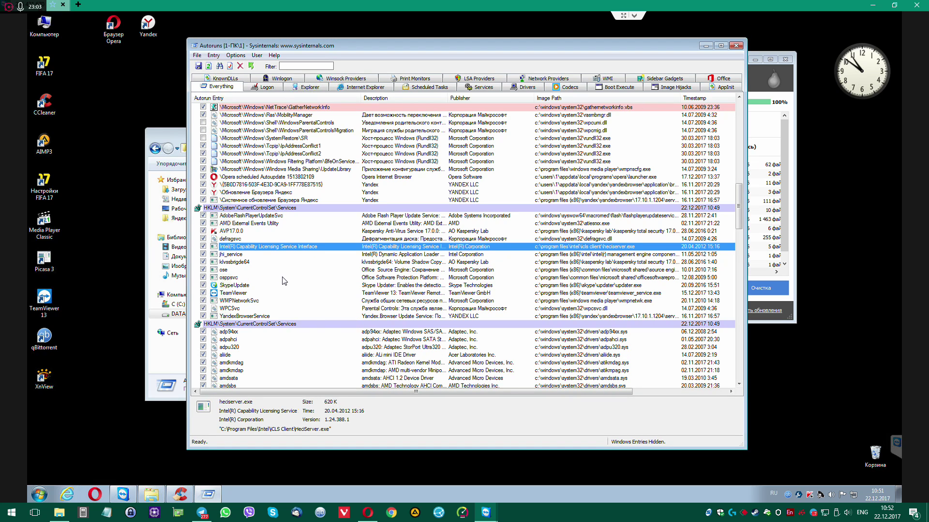
scroll(285, 281, "down", 11)
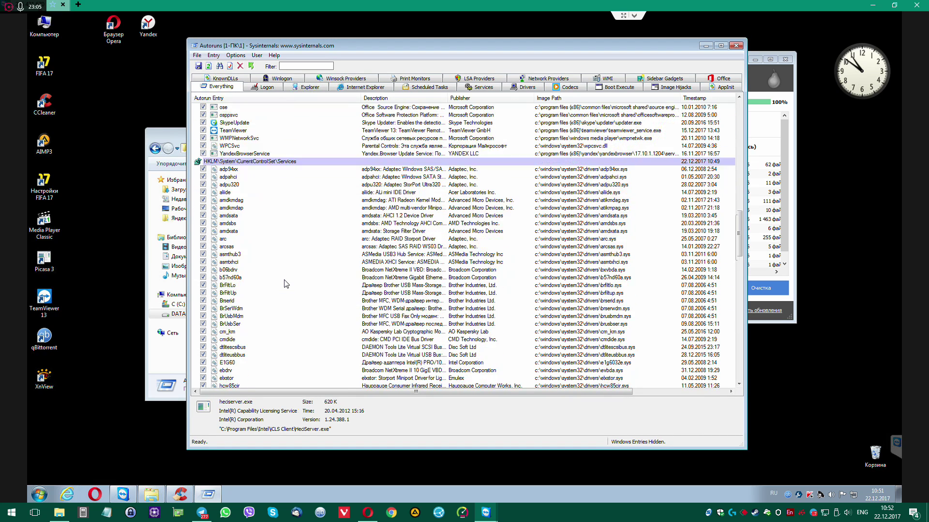
scroll(286, 284, "down", 12)
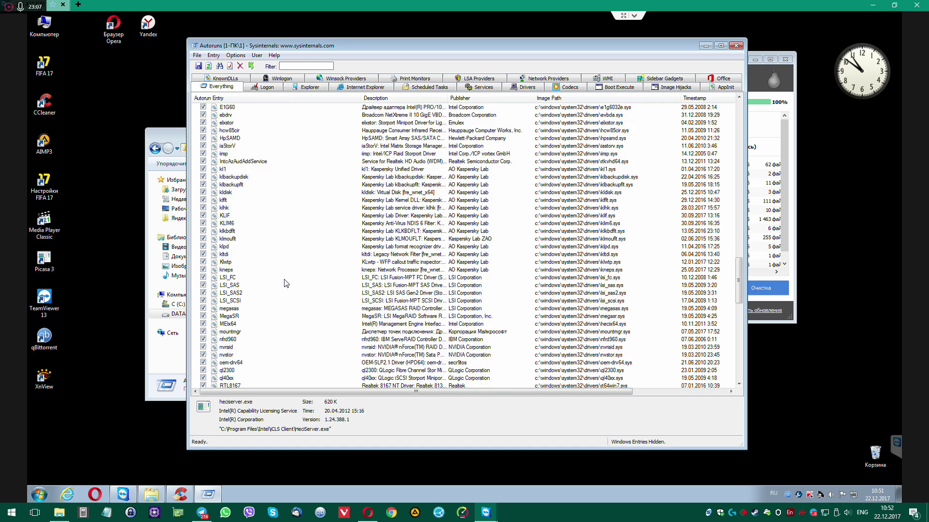
scroll(284, 283, "down", 1)
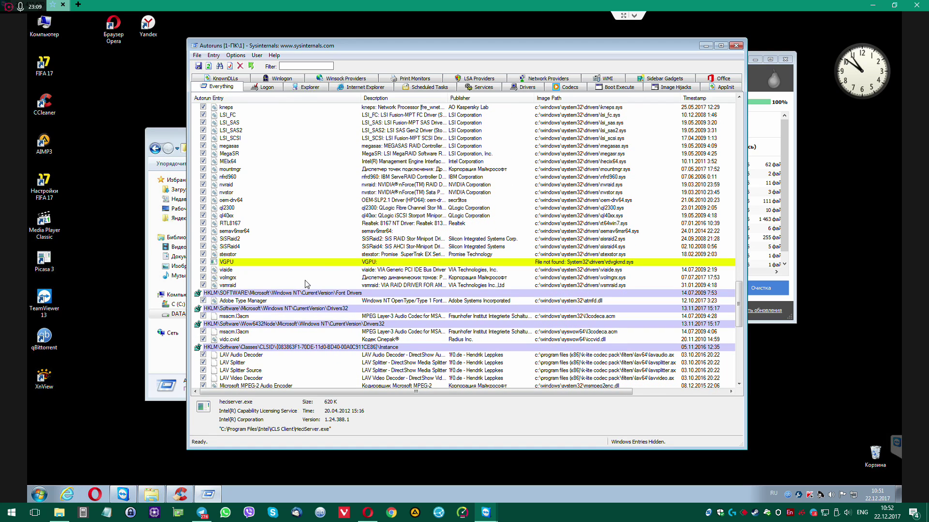
Delete the orphaned VGPU driver and Outlook add-in startup entries
left_click(332, 263)
key("Delete")
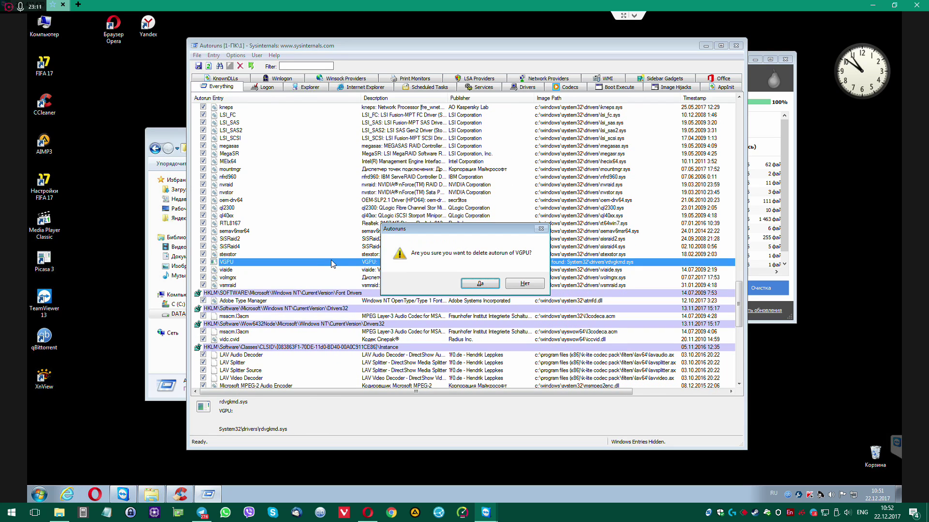
key("Return")
scroll(344, 271, "down", 9)
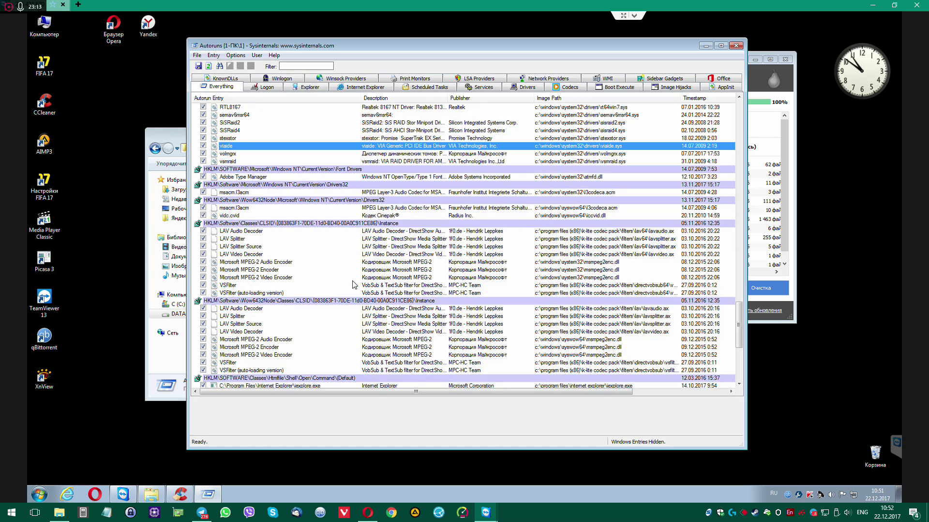
scroll(353, 285, "down", 4)
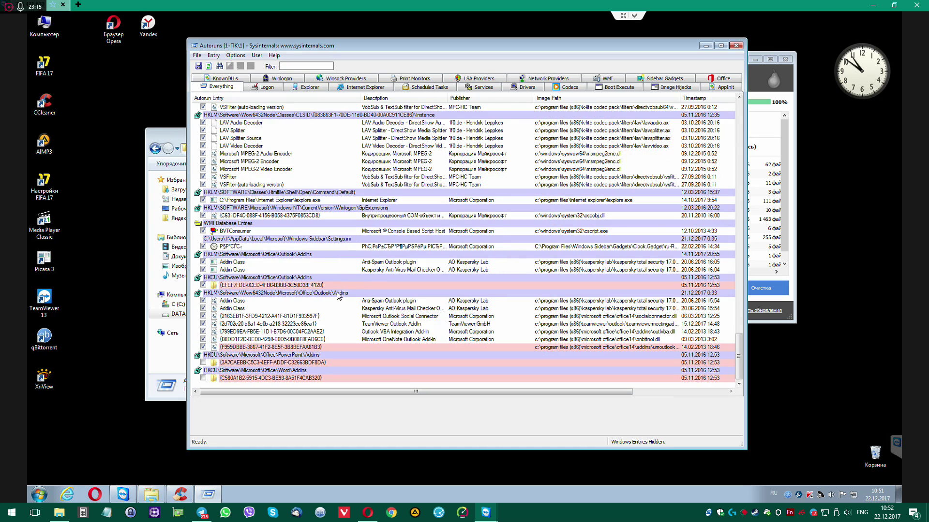
left_click(340, 285)
key("Delete")
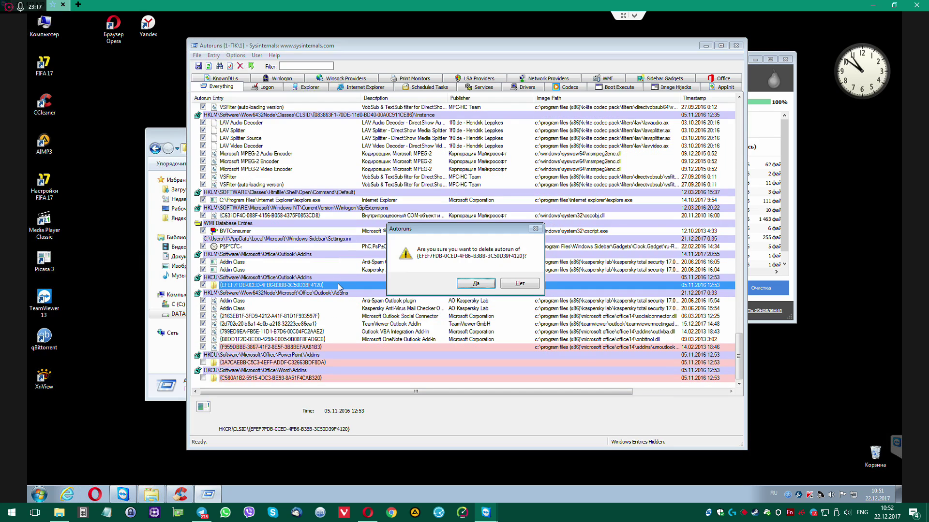
key("Return")
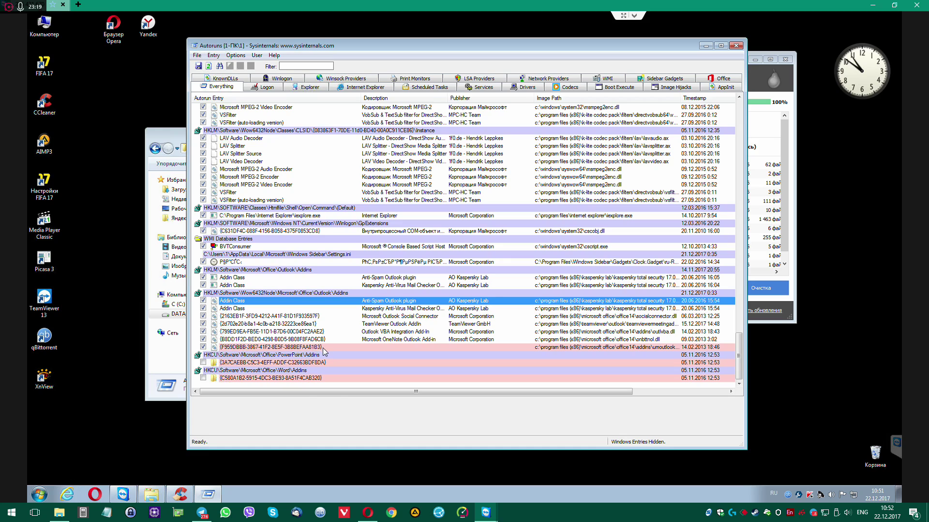
Delete the orphaned PowerPoint add-in entry and dismiss the resulting errors
left_click(324, 347)
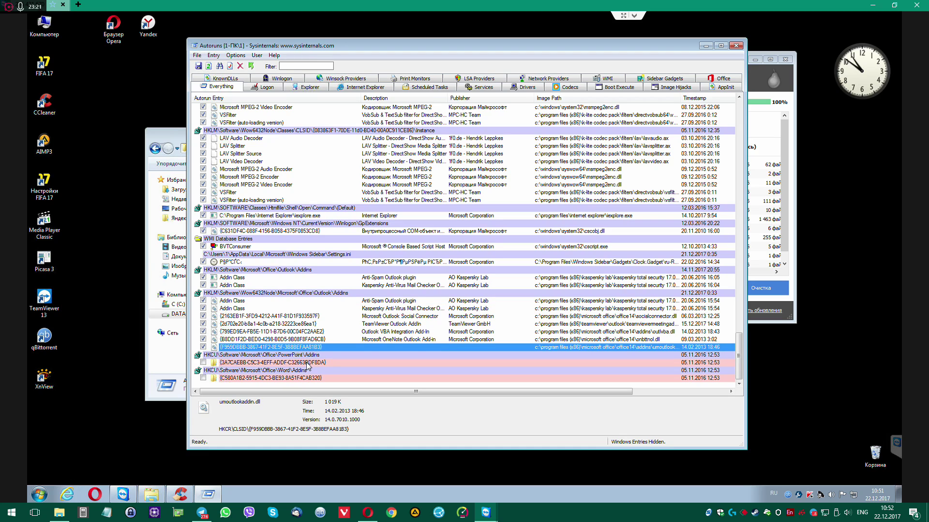
left_click(308, 363)
key("Delete")
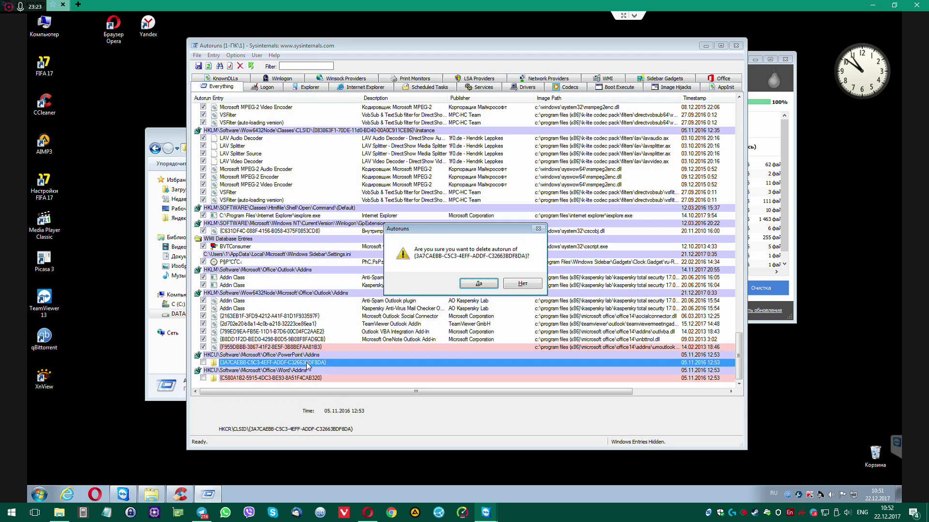
key("Return")
left_click(549, 284)
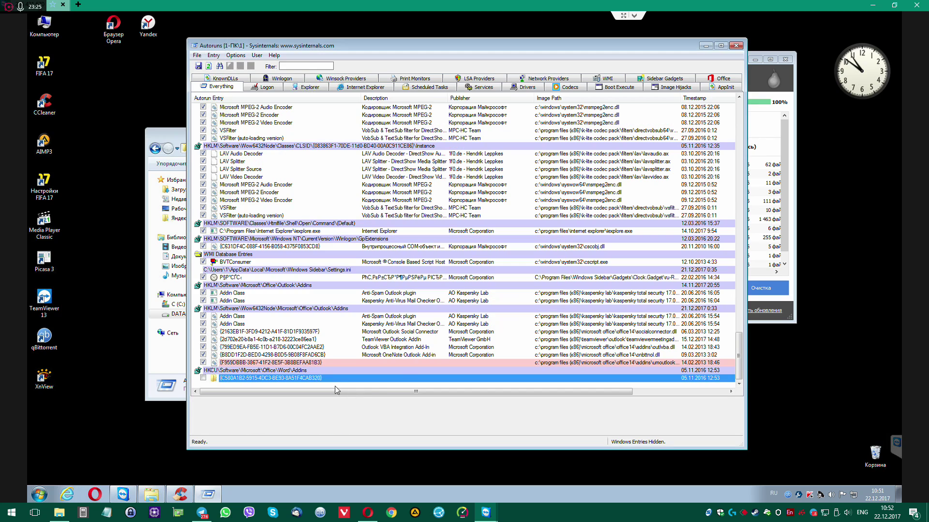
left_click(312, 363)
Remove the Word add-in entry, acknowledge the file-not-found error, and close the crashed Autoruns
left_click(306, 378)
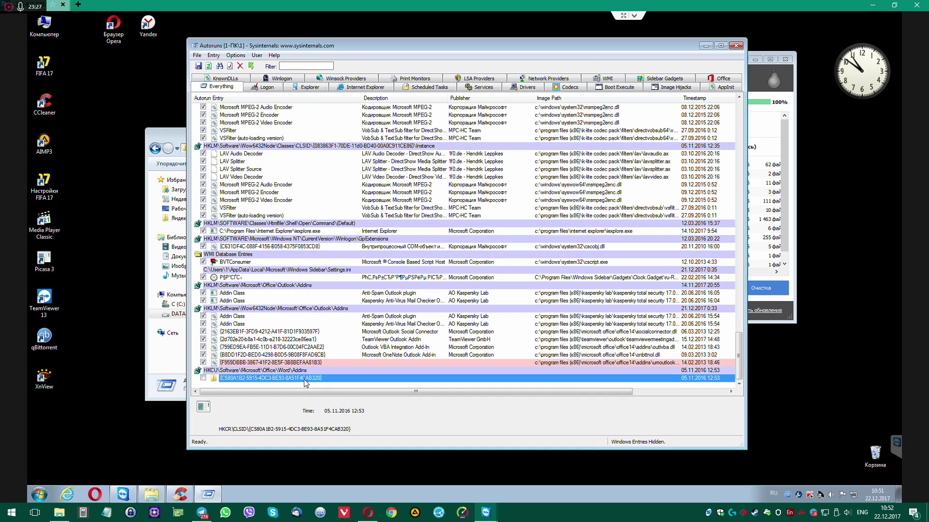
key("space")
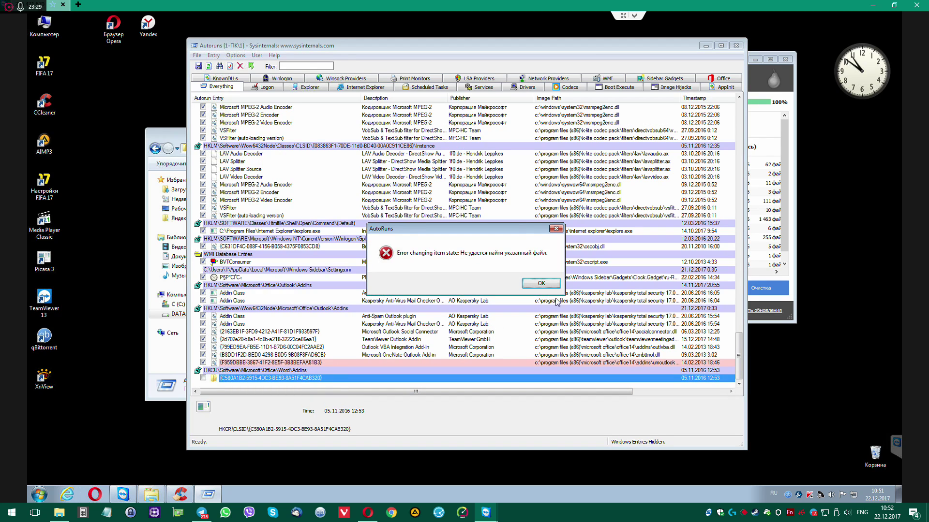
left_click(541, 284)
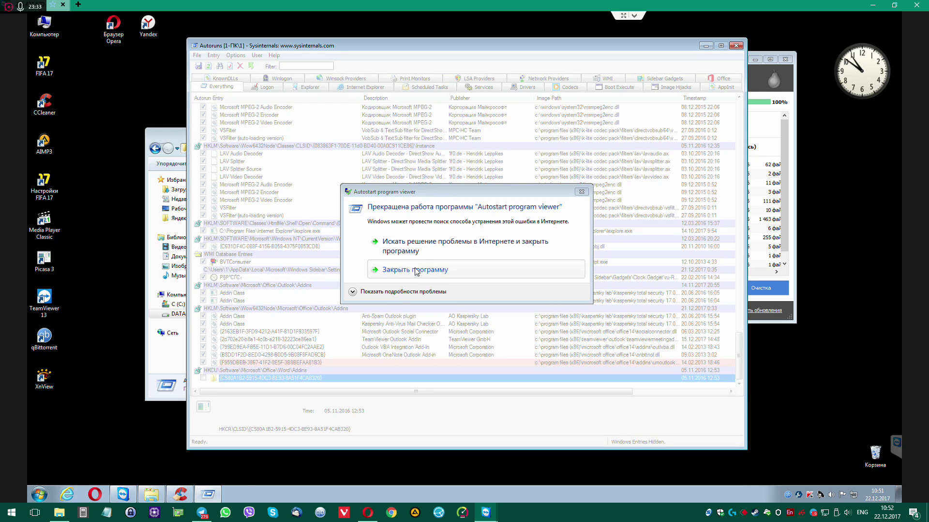
left_click(416, 272)
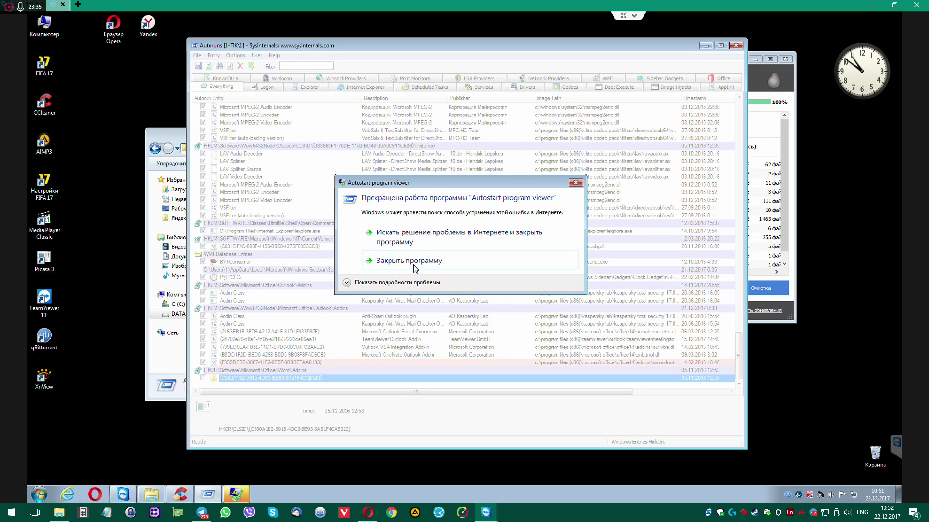
left_click(415, 262)
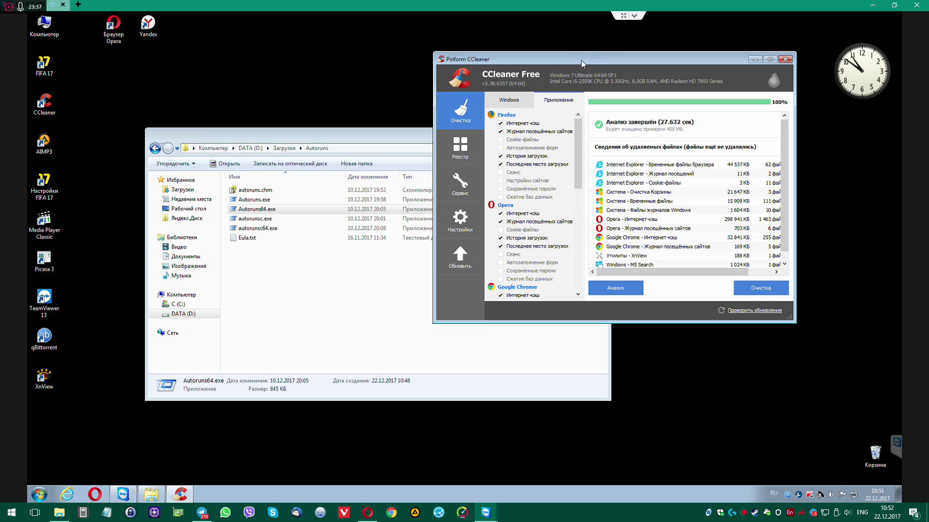
Run CCleaner's junk cleanup and go up to Загрузки, selecting adwcleaner_7.0.6.0.exe
left_click_drag(581, 60, 616, 40)
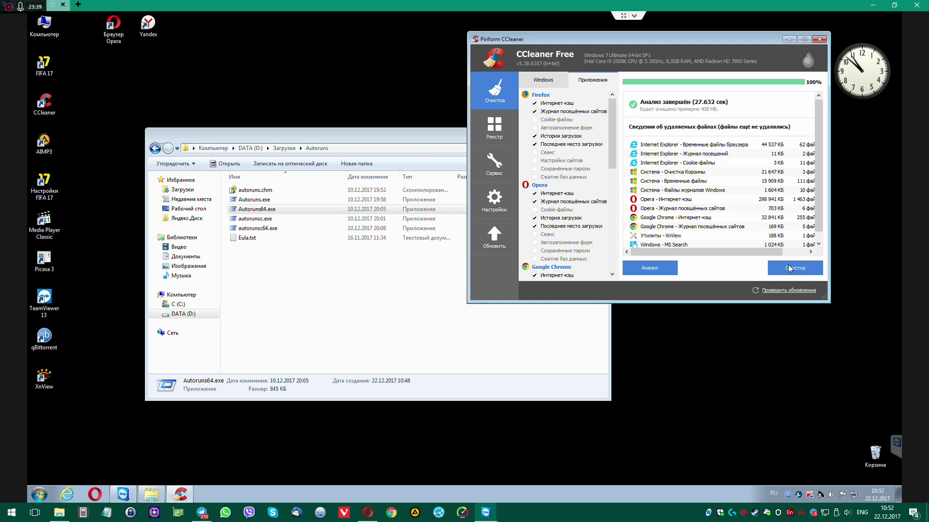
left_click(774, 268)
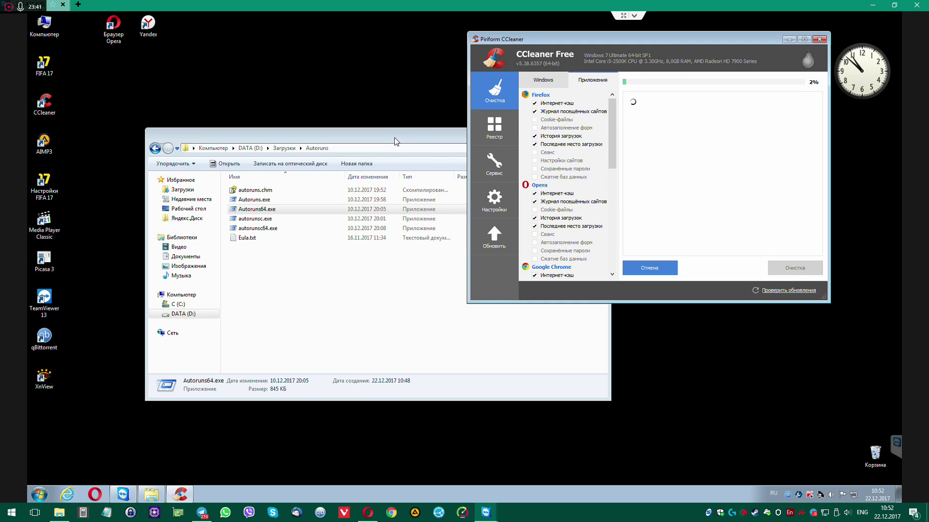
left_click_drag(394, 138, 365, 100)
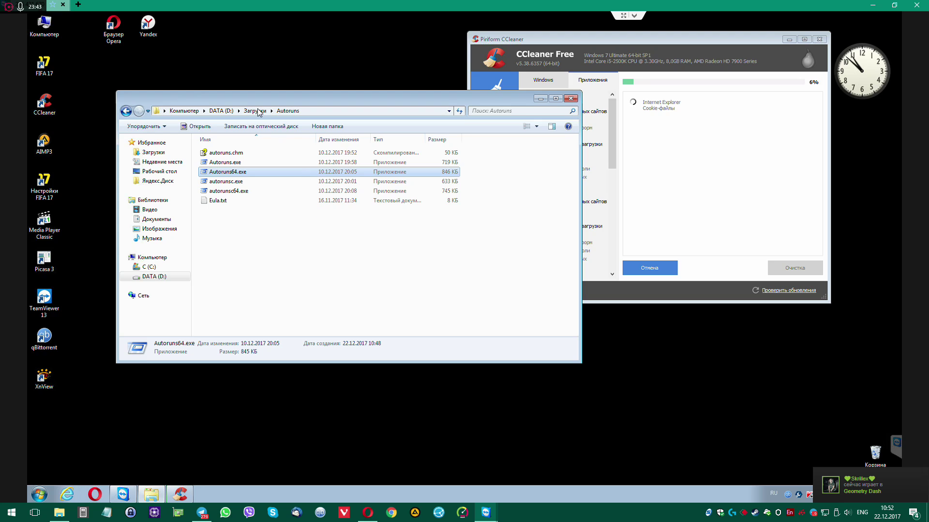
left_click(255, 111)
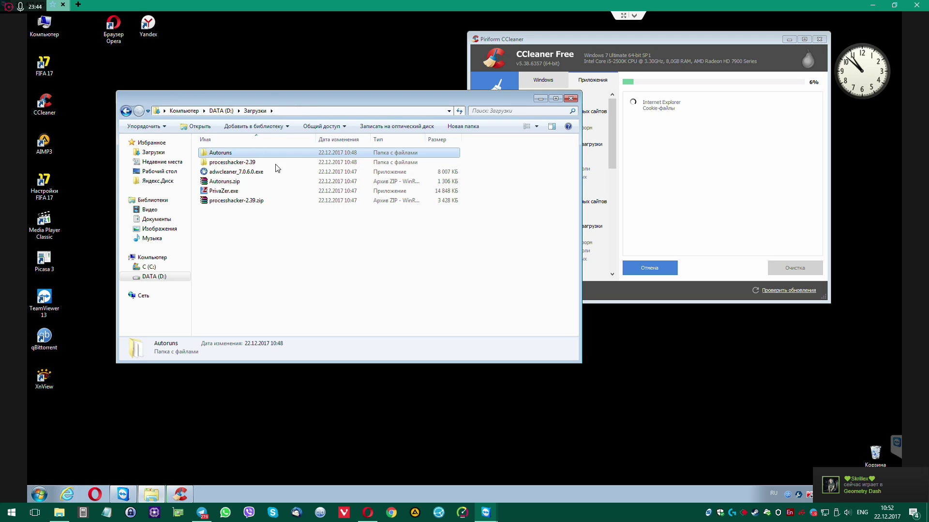
left_click(231, 173)
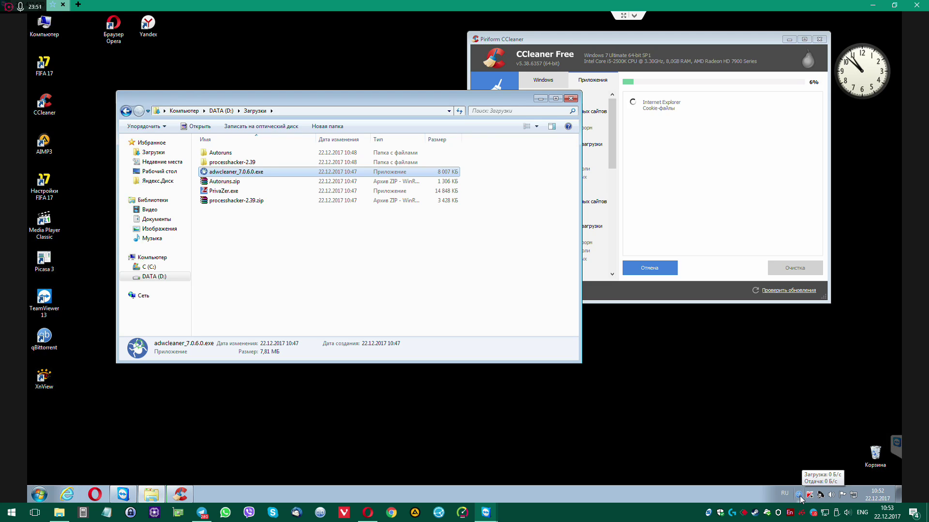
Quit qBittorrent from the tray, rerun the cleanup, and switch to the Registry section
right_click(800, 496)
left_click(776, 490)
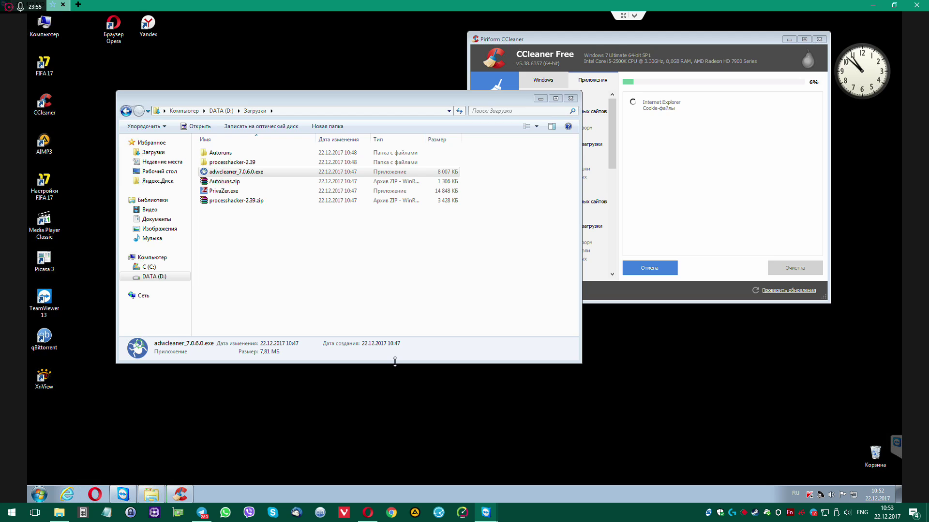
left_click_drag(588, 36, 630, 30)
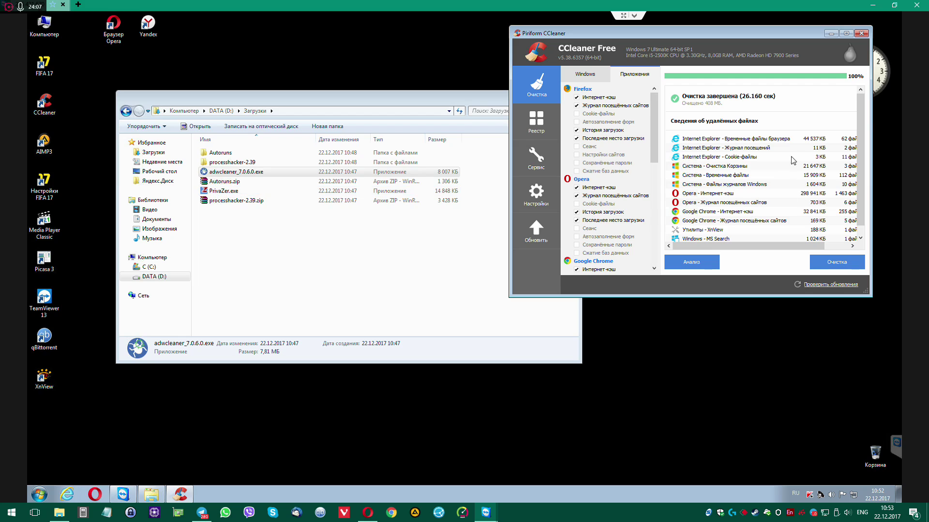
scroll(859, 154, "down", 1)
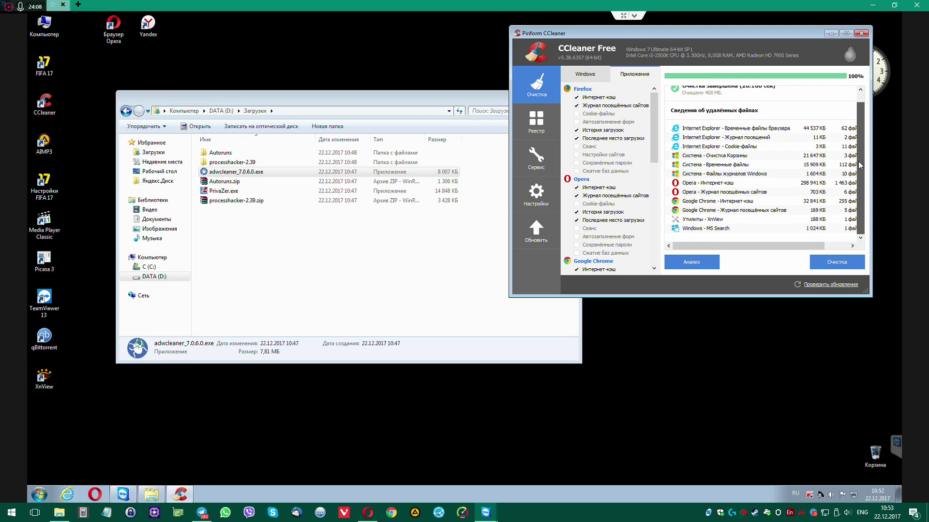
left_click(826, 261)
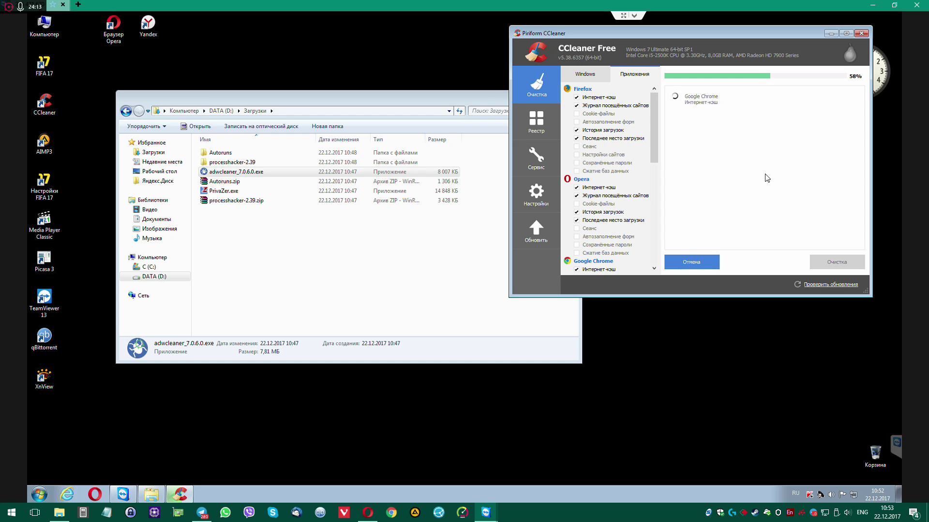
left_click(537, 125)
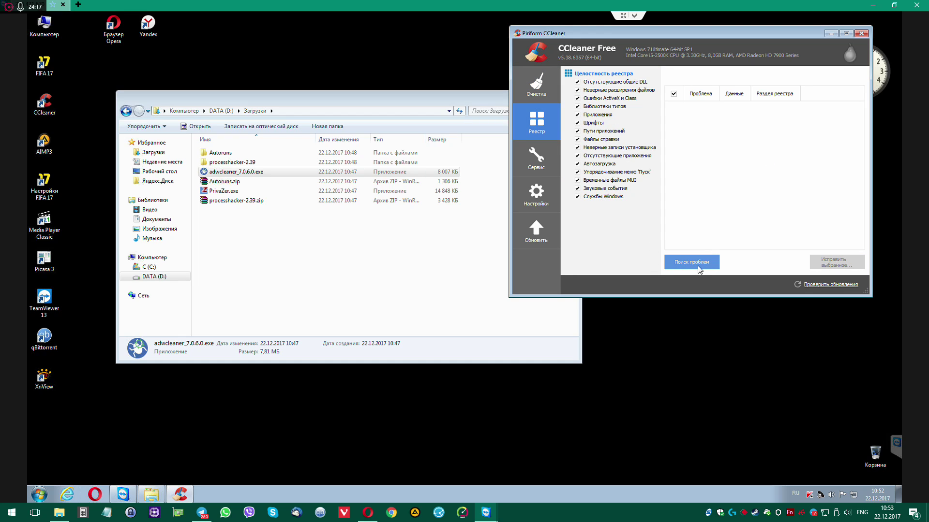
Scan the registry and fix all 22 detected issues, answering the backup prompt
left_click(692, 262)
left_click_drag(867, 297, 869, 423)
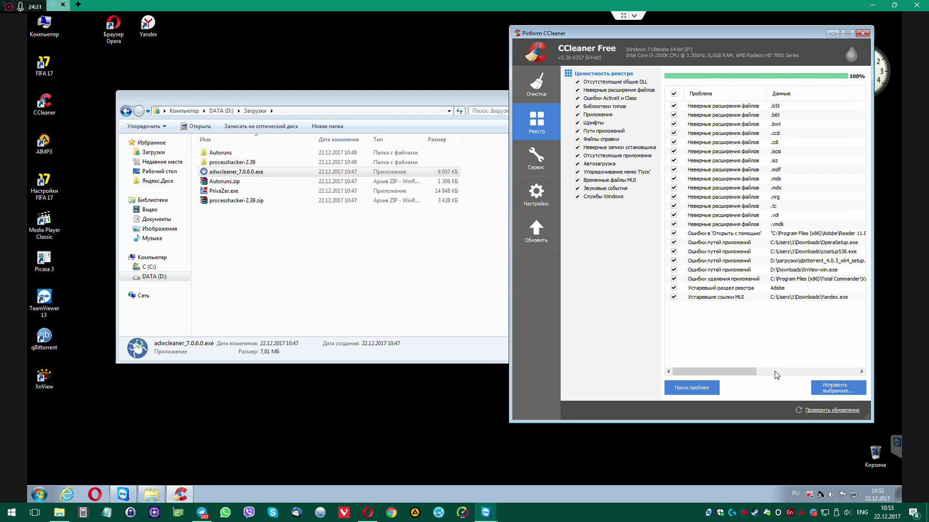
left_click(837, 388)
left_click(712, 253)
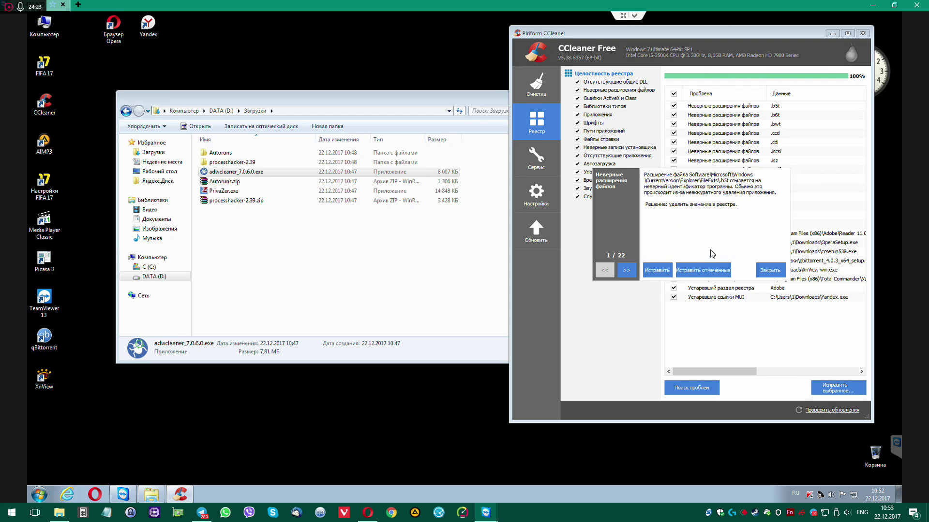
left_click(702, 270)
left_click(770, 270)
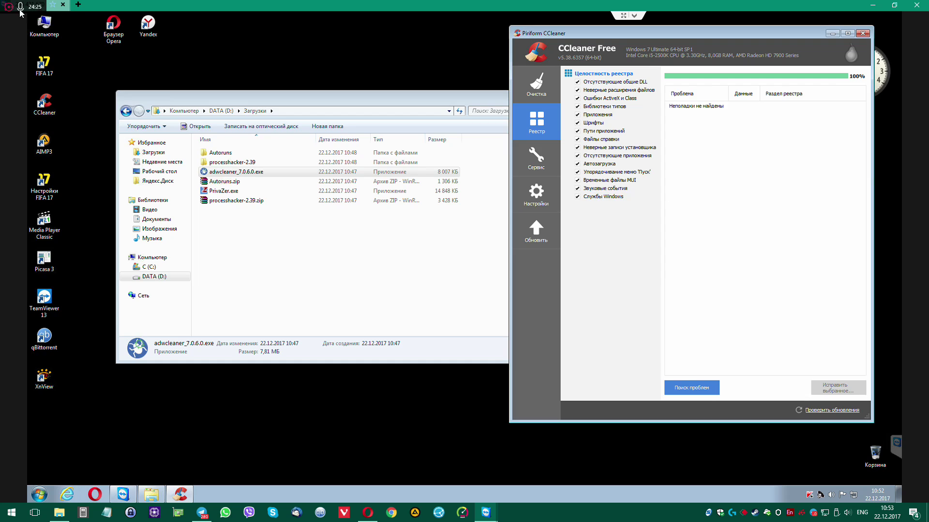
right_click(29, 15)
Open System properties (Core i5-2500K, 8 GB RAM) and maximise Opera on Intel's i5-2500K page
left_click(198, 174)
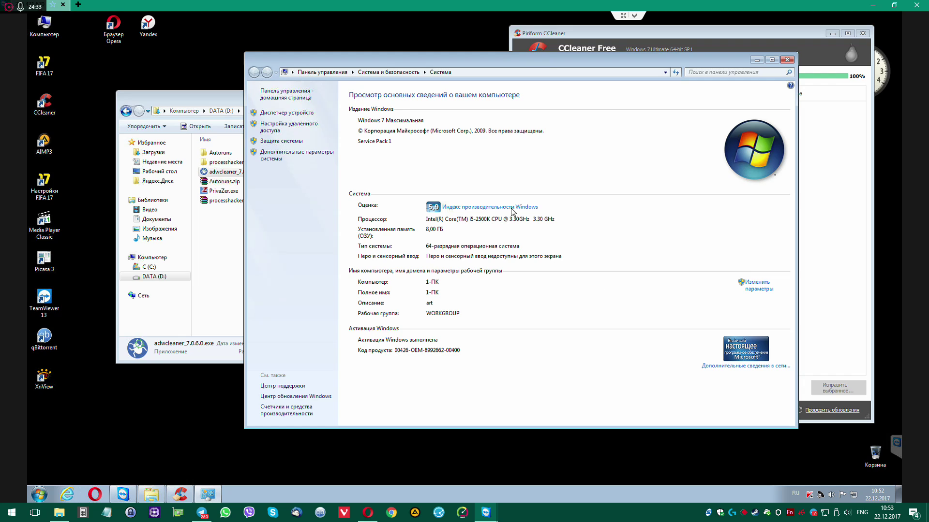
left_click(367, 513)
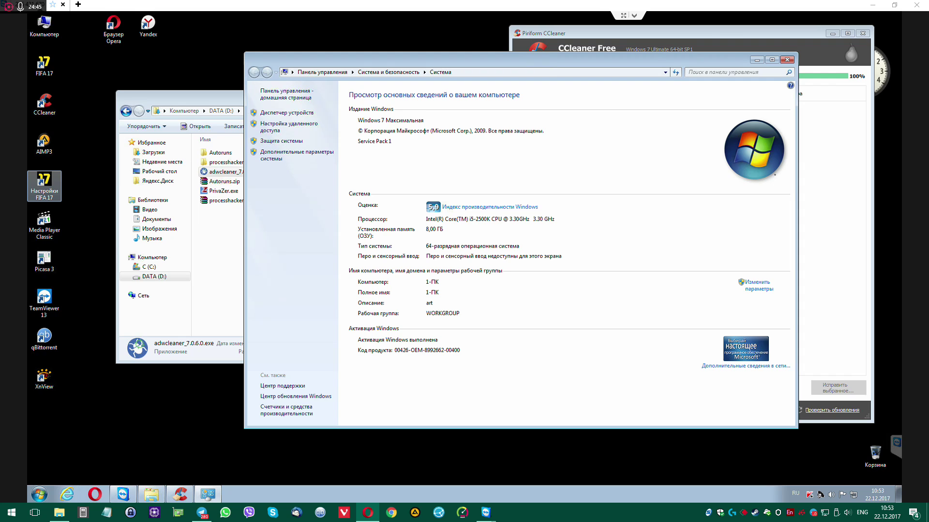
key("alt+Tab")
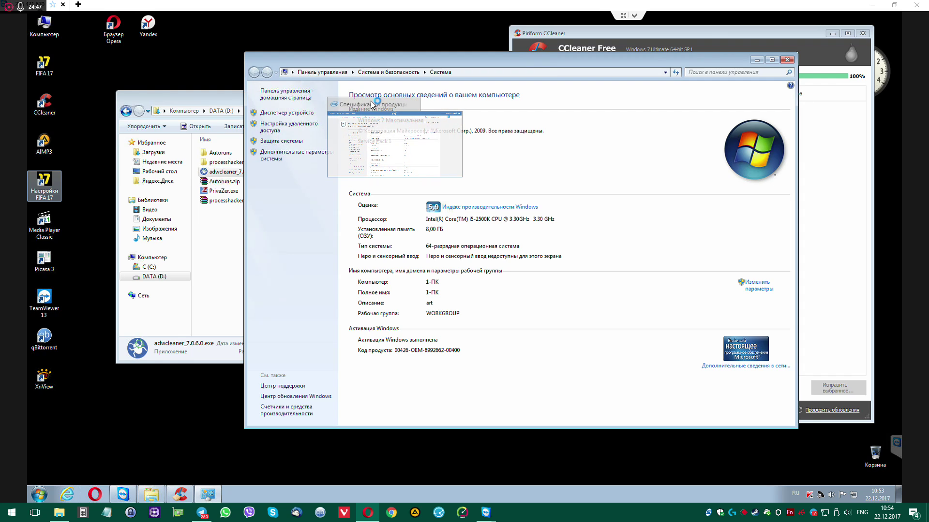
double_click(492, 70)
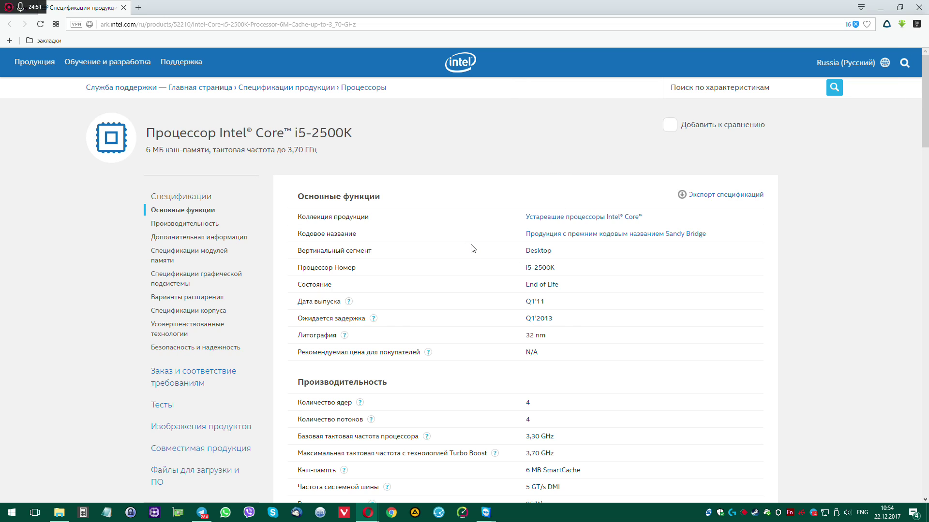
Scroll the Intel ARK page down to the i5-2500K performance and memory specifications
scroll(472, 243, "down", 3)
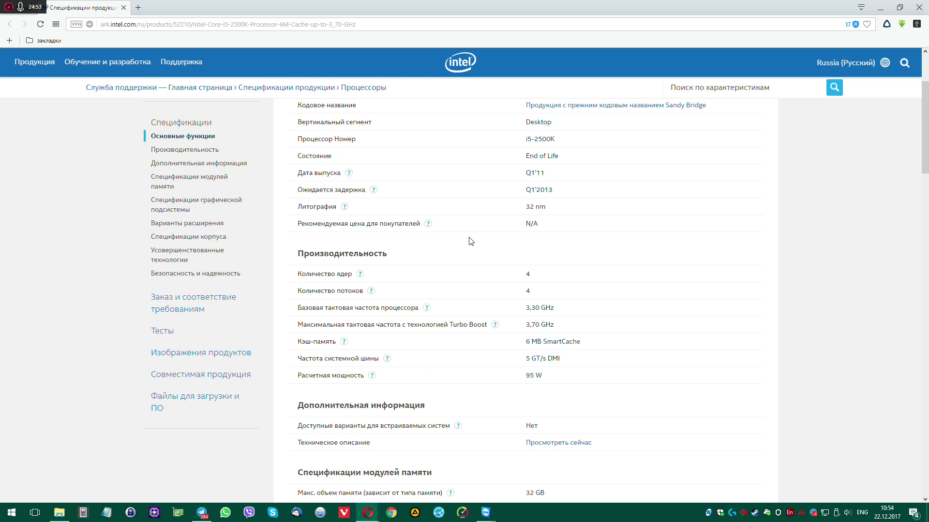
scroll(472, 242, "down", 3)
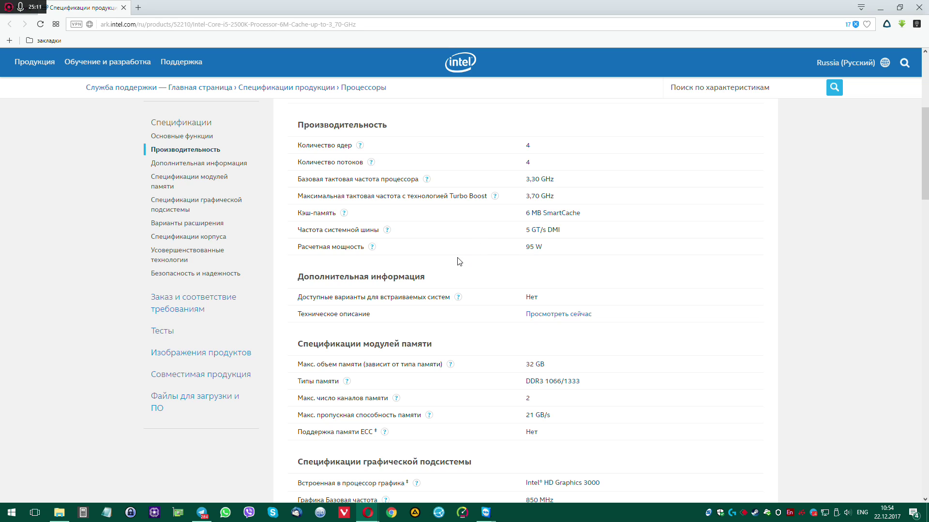
Search 'savefrom' in a new tab and copy the ru.savefrom.net address
left_click(138, 8)
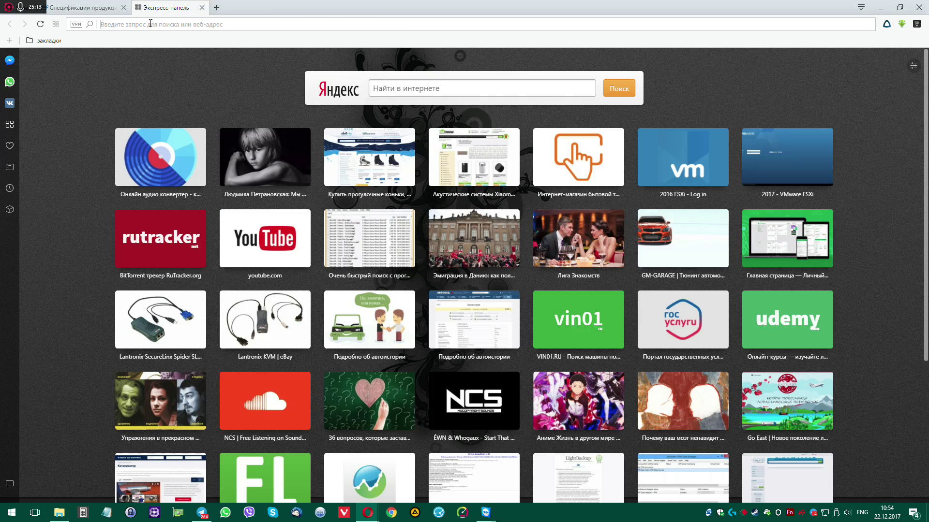
left_click(153, 24)
type("savefrom")
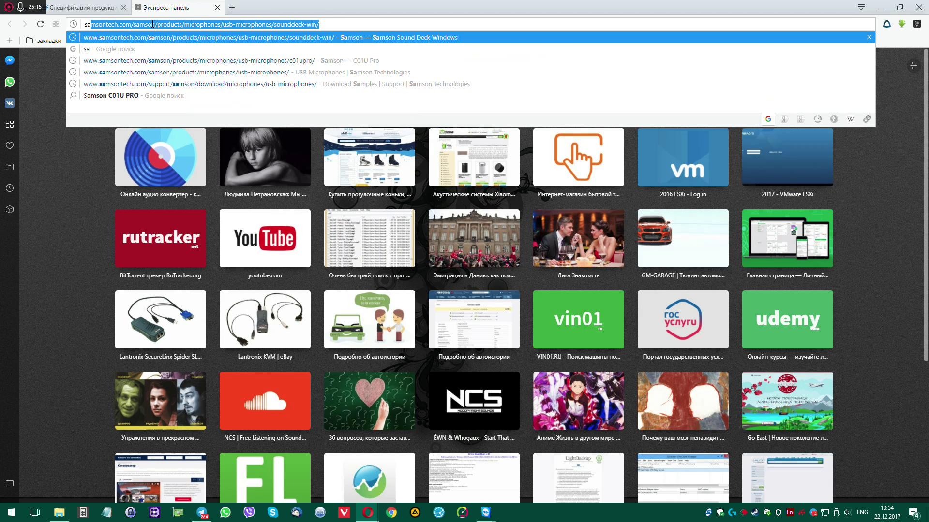
key("Return")
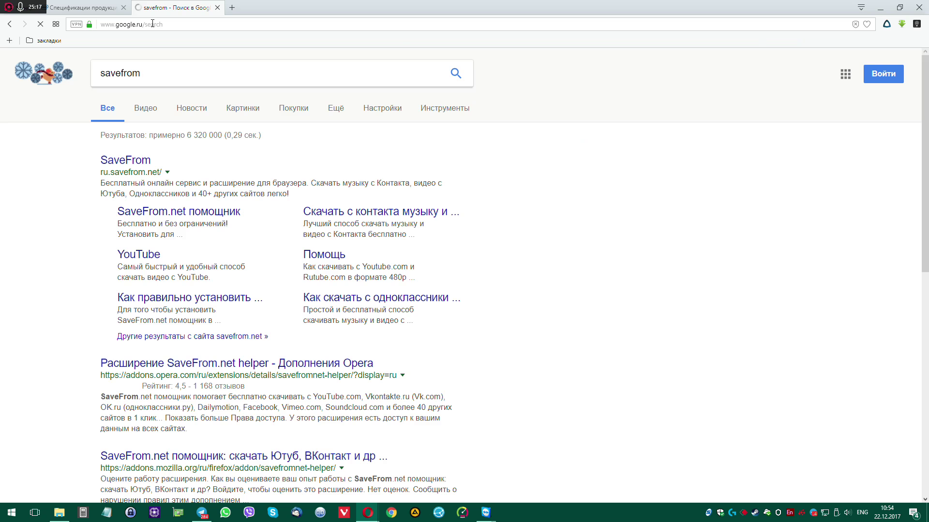
left_click(131, 165)
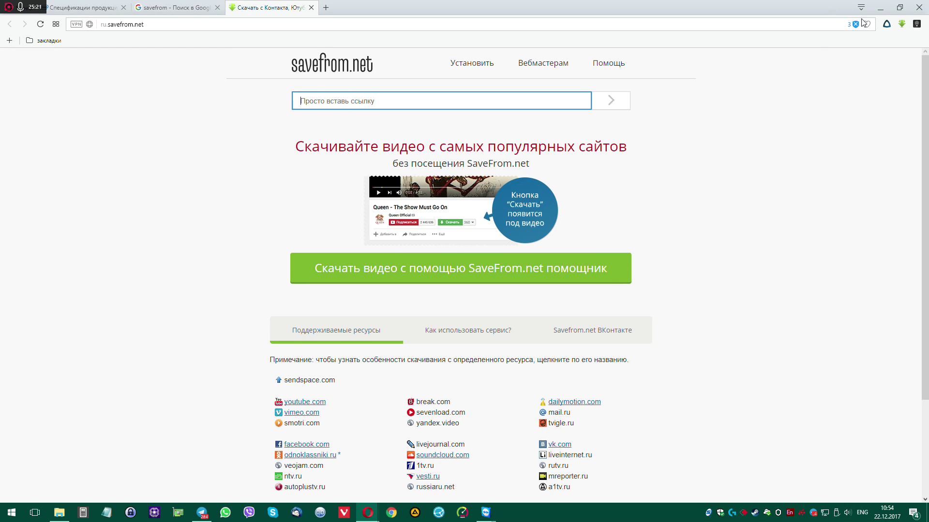
right_click(123, 26)
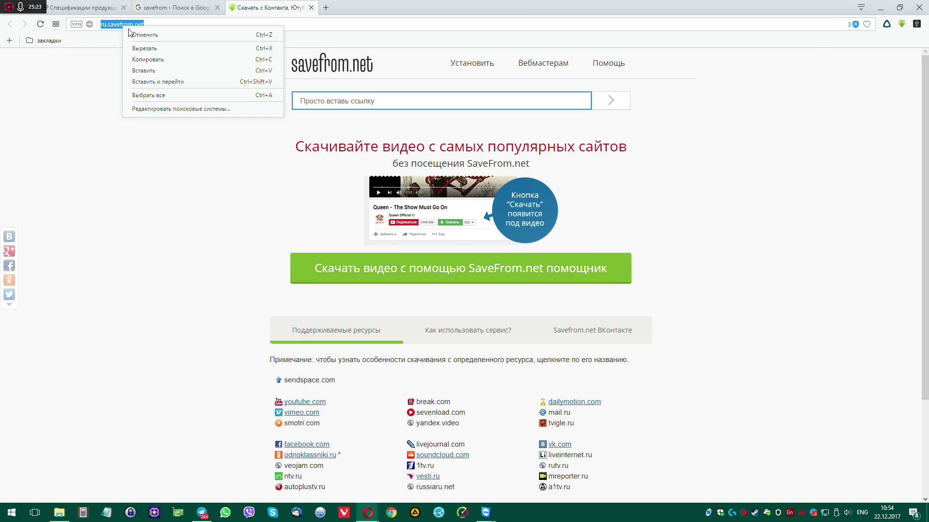
left_click(141, 58)
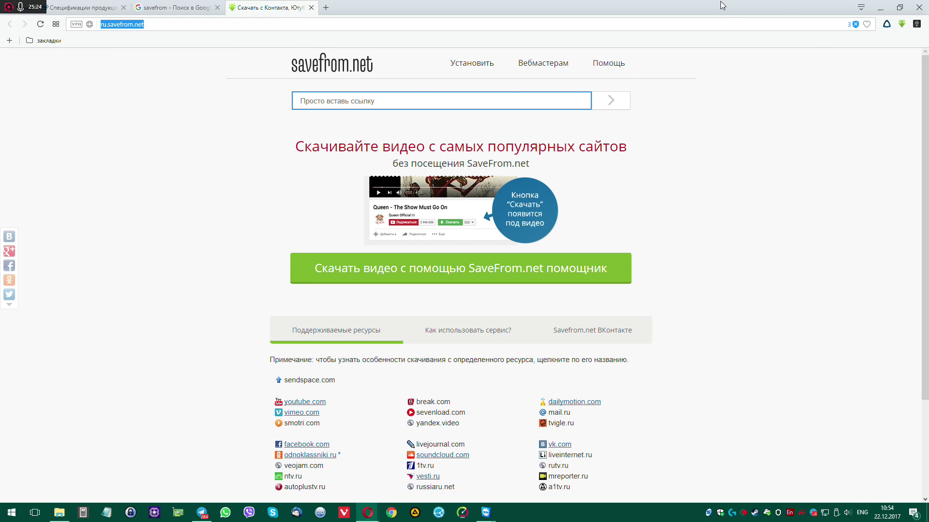
Return to the Intel spec page, restore the browser window, and minimise it
left_click(83, 10)
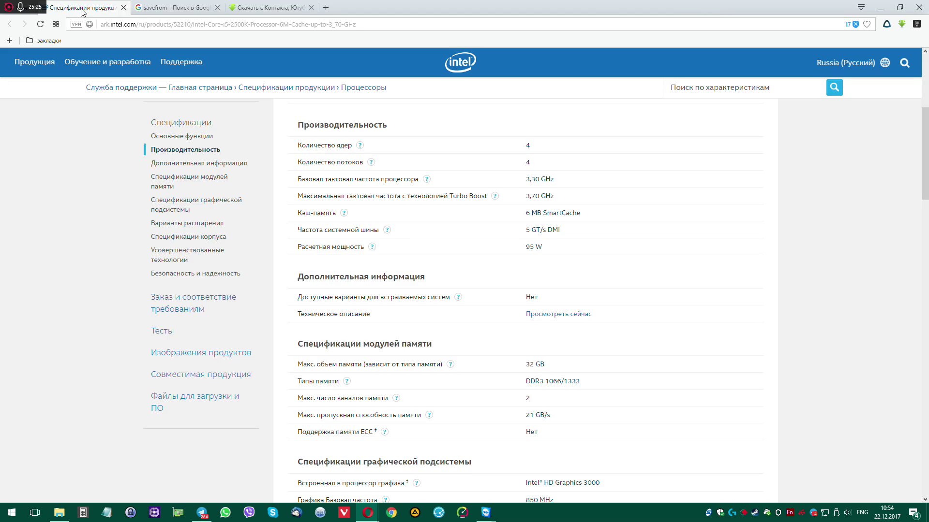
double_click(454, 7)
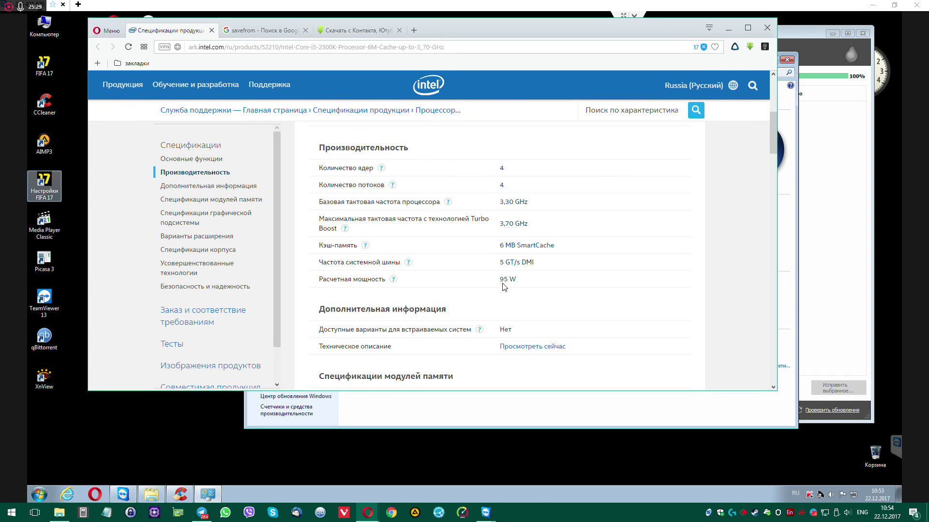
left_click_drag(498, 280, 537, 283)
scroll(508, 292, "up", 4)
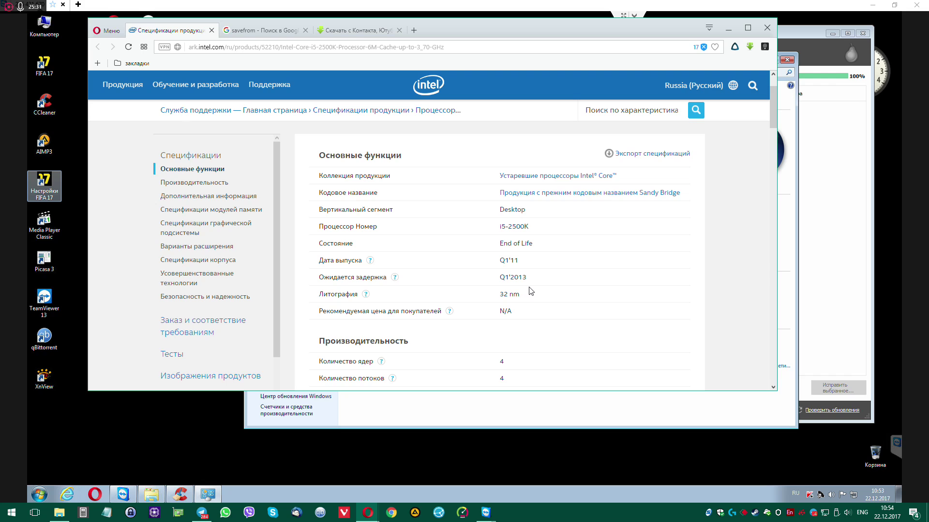
left_click(727, 27)
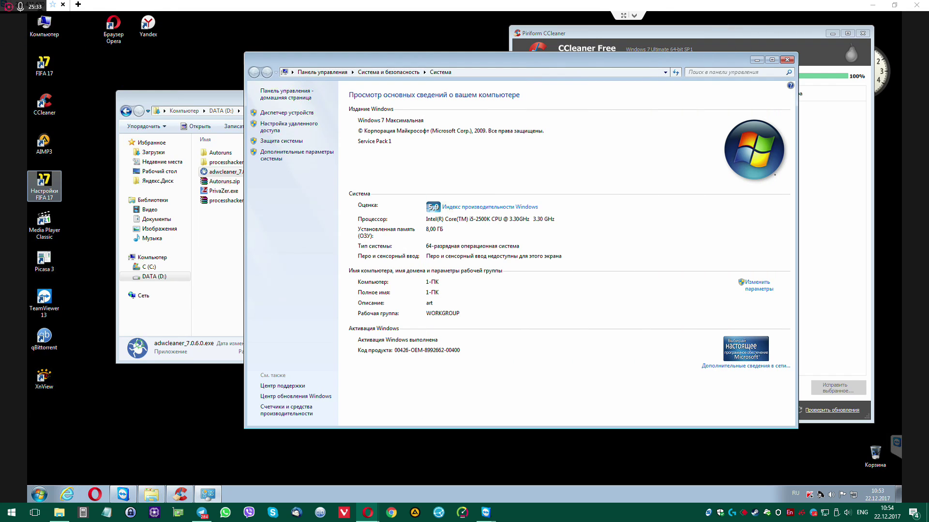
Close CCleaner, move the System window aside, and bring up PrivaZer.exe's options in Загрузки
left_click(552, 315)
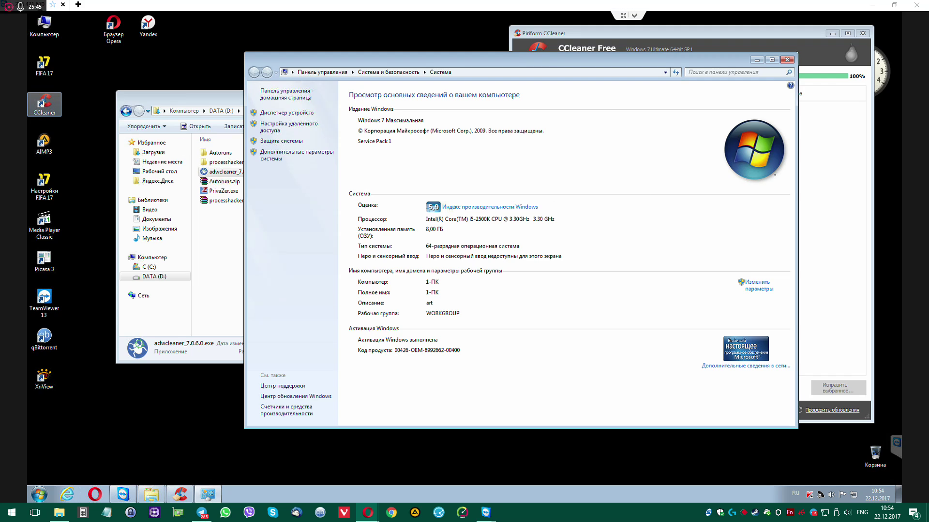
left_click(181, 494)
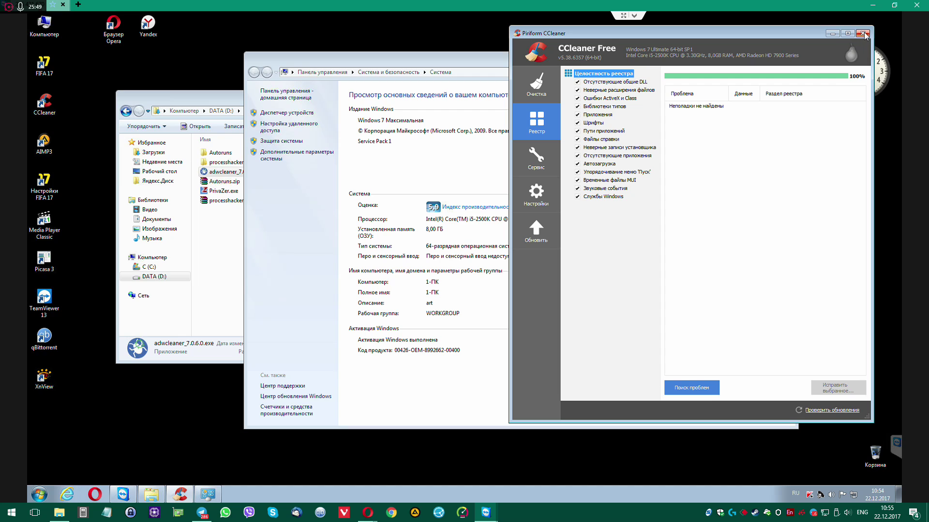
left_click(862, 33)
left_click_drag(468, 59, 501, 45)
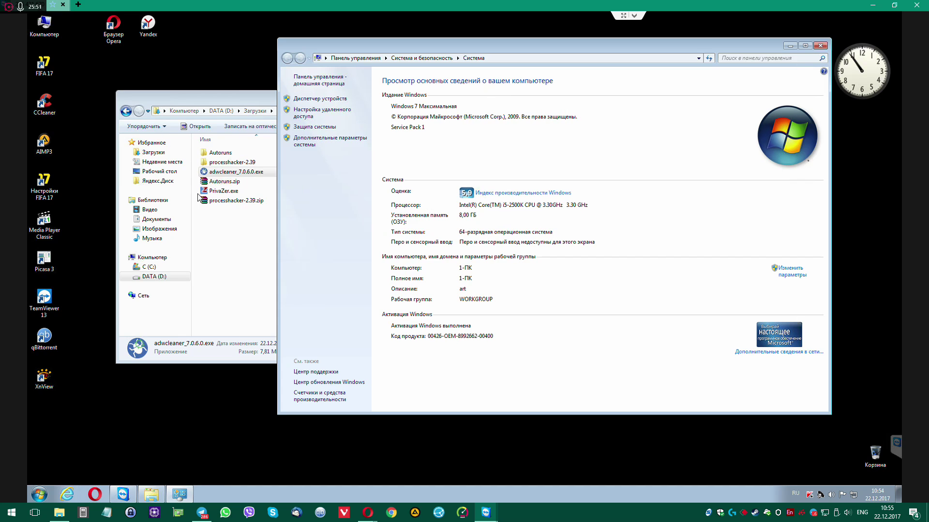
left_click(208, 285)
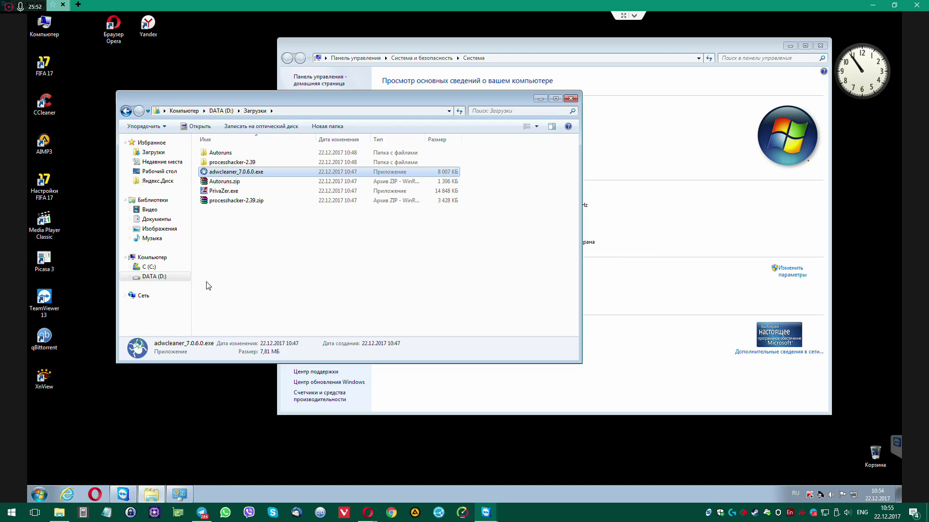
right_click(225, 192)
Run PrivaZer as administrator in Advanced user mode and choose a deep scan of the Computer
left_click(243, 208)
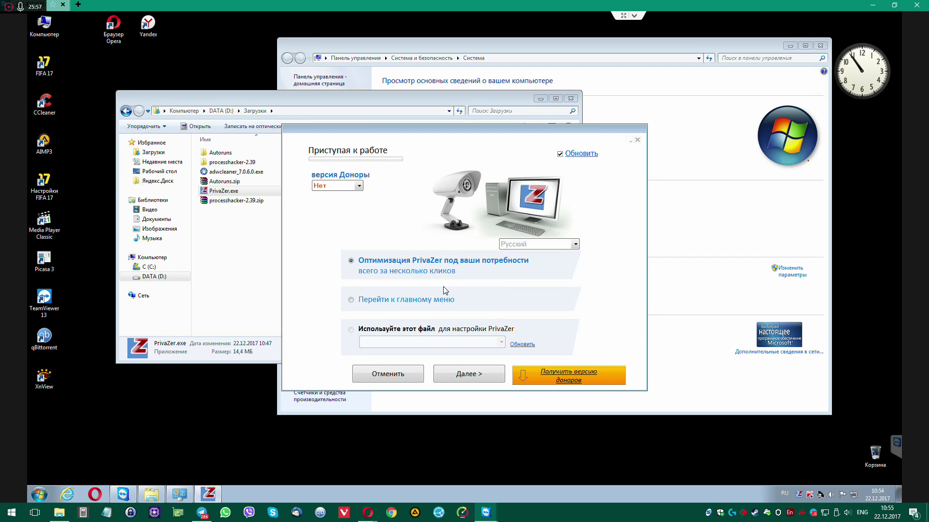
left_click(351, 300)
left_click(472, 380)
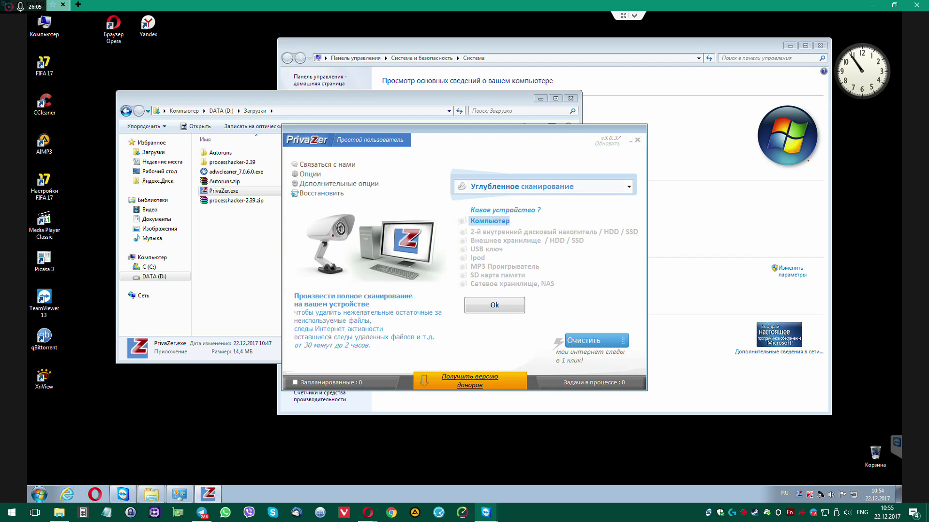
left_click(383, 140)
left_click(435, 155)
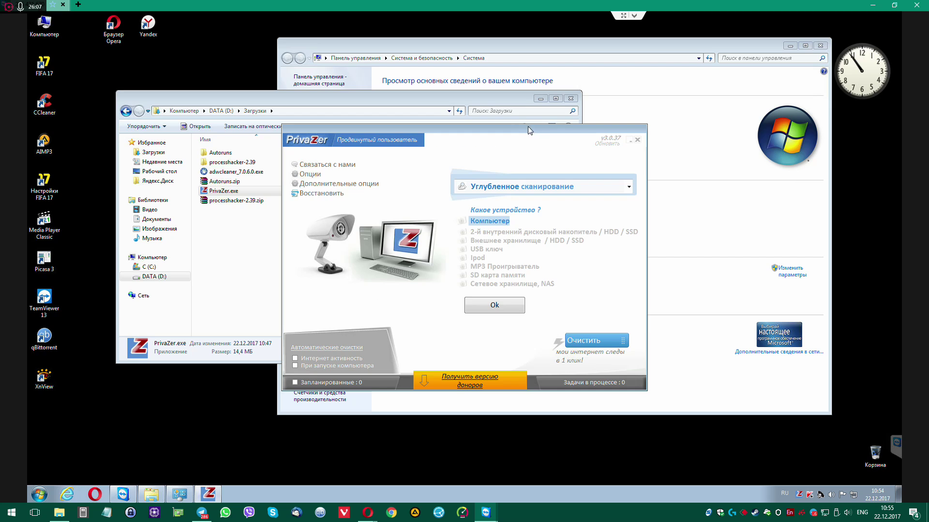
left_click_drag(527, 127, 384, 60)
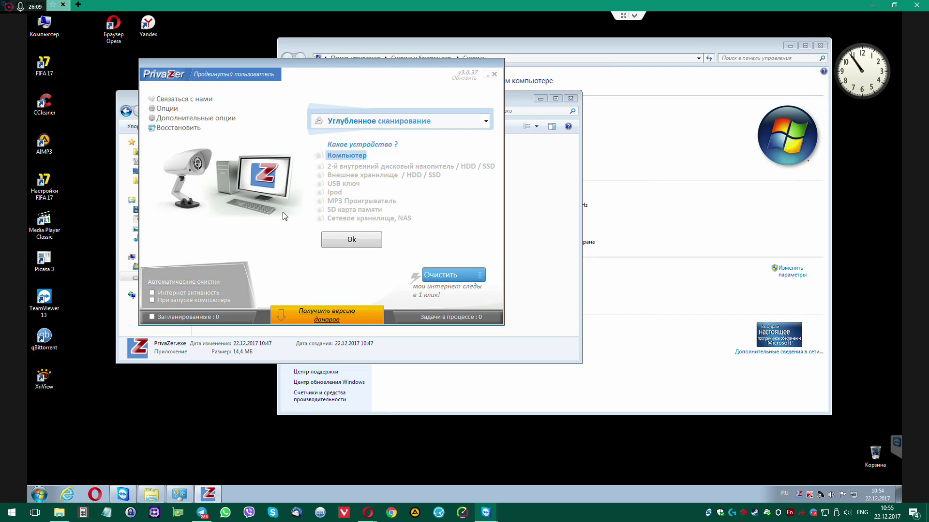
left_click(332, 239)
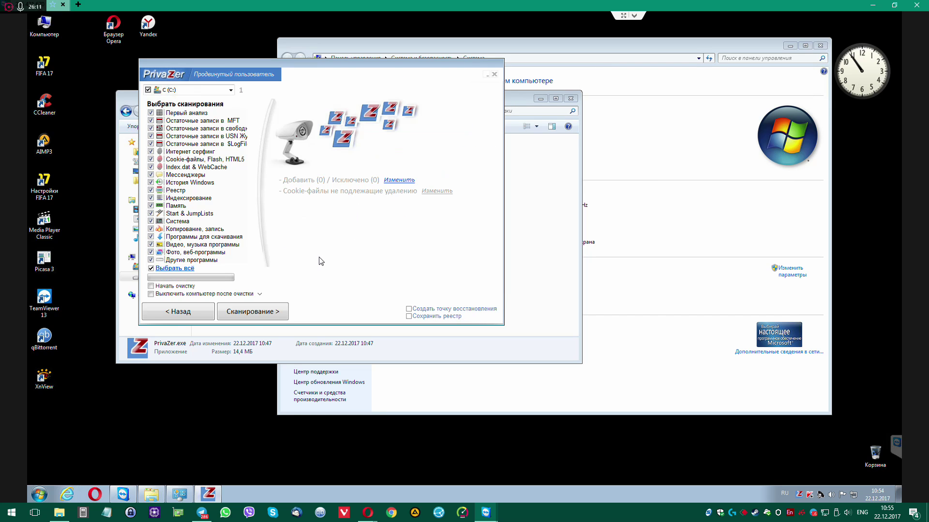
Untick 'Первый анализ' in PrivaZer's drive C: scan checklist and move the window right
left_click(151, 113)
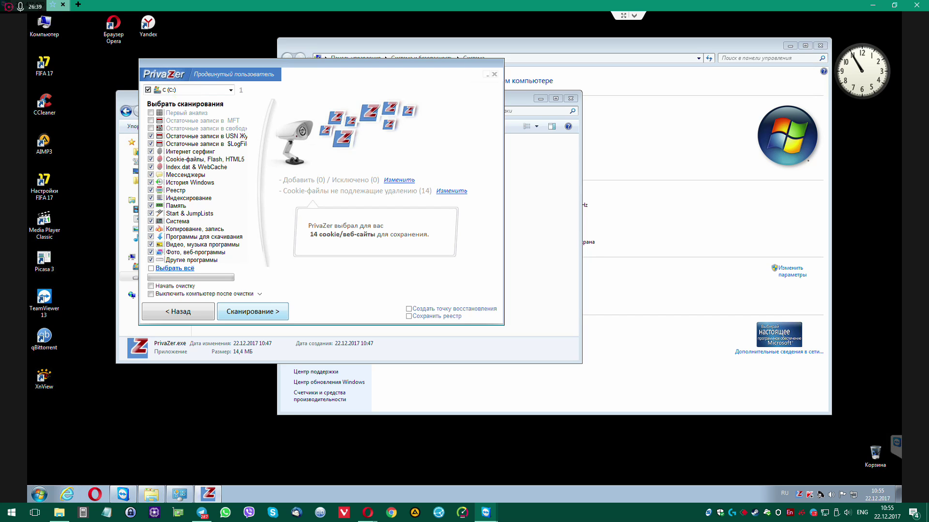
left_click_drag(341, 65, 499, 75)
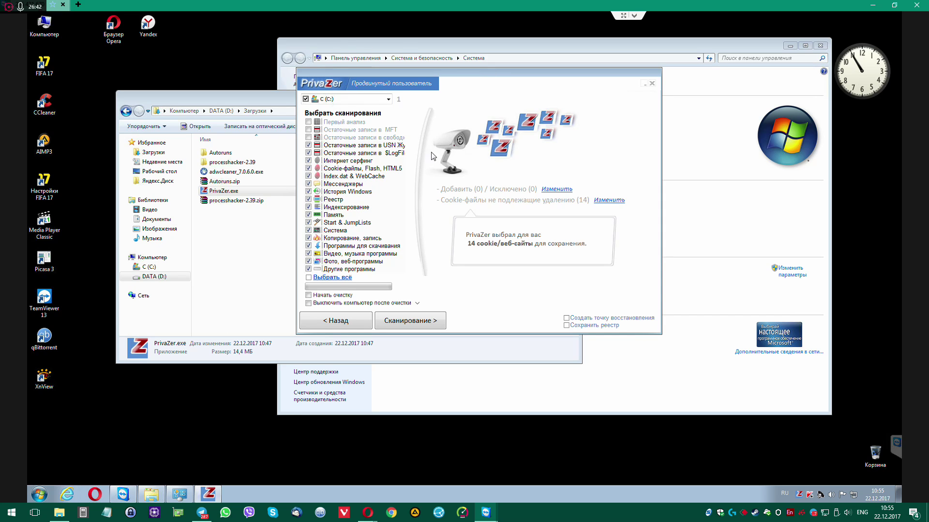
mouse_move(358, 156)
Start the drive C: scan with 'Сканирование >' and keep the scanning window moved aside
left_click(410, 320)
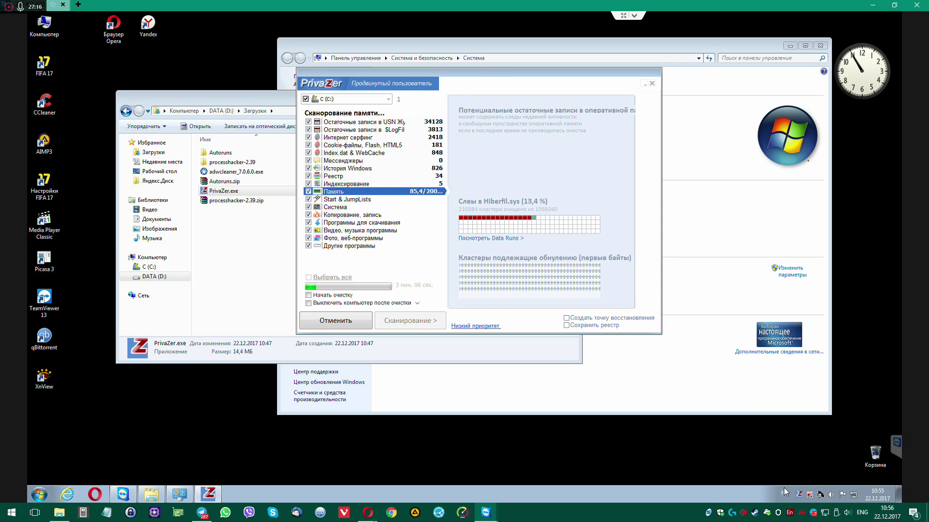
left_click_drag(526, 80, 620, 133)
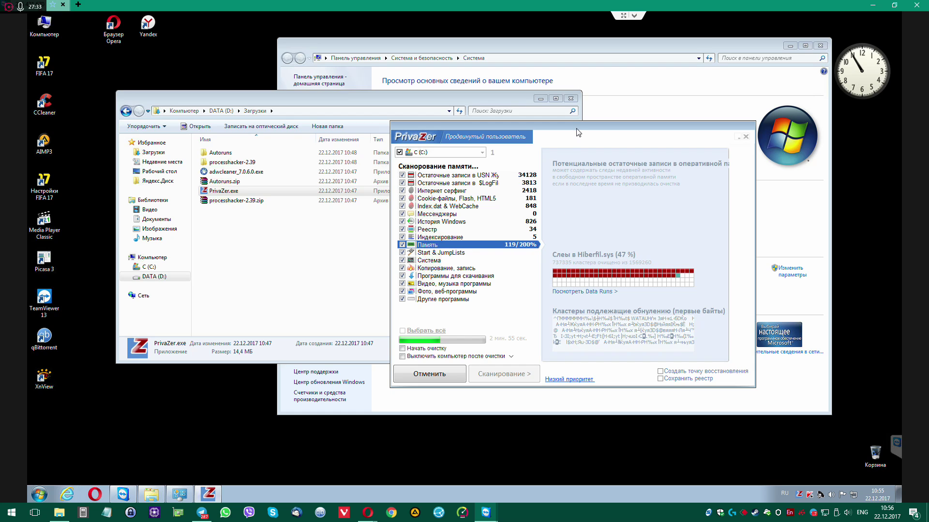
left_click_drag(579, 130, 553, 177)
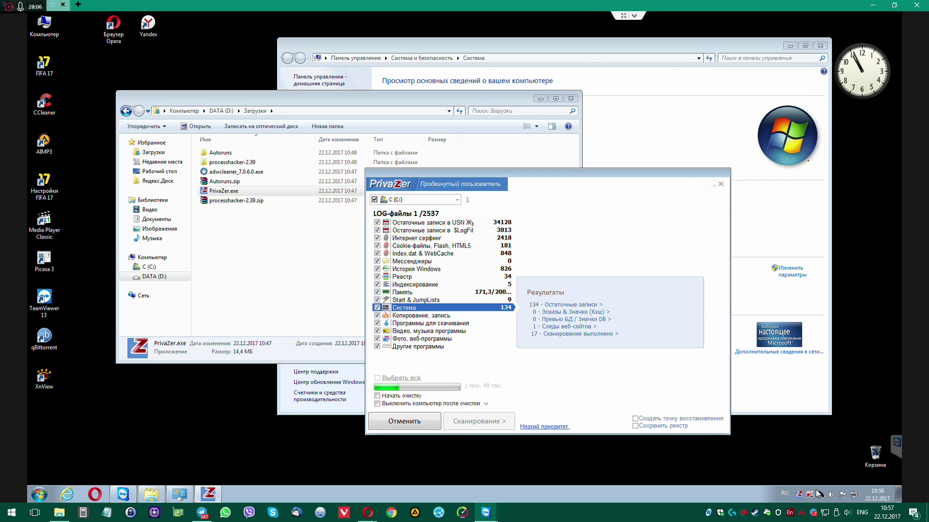
Remove Ink Correction from the Russian and English (US) input languages
right_click(780, 492)
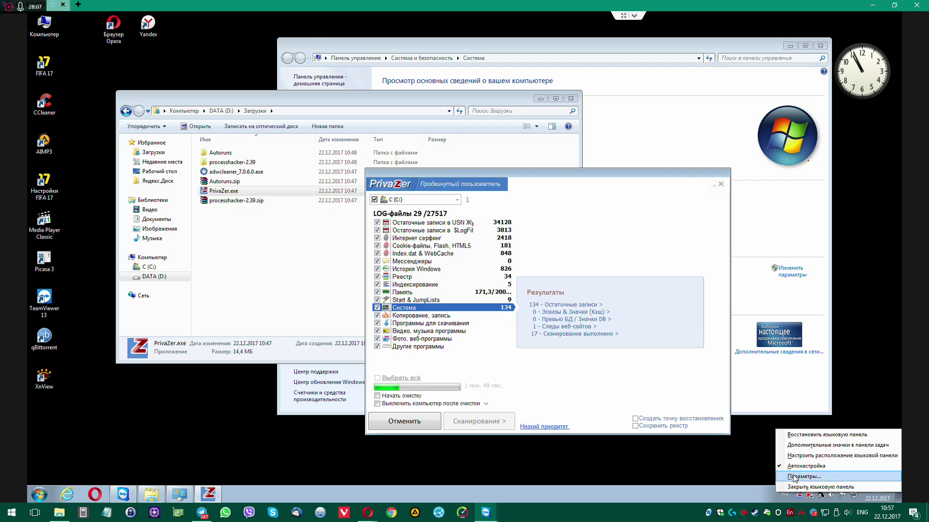
left_click(791, 475)
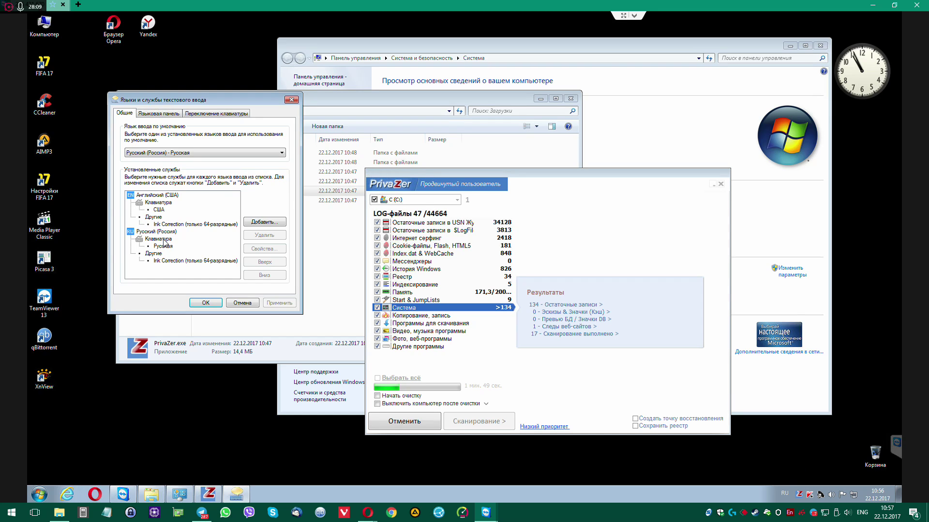
left_click(171, 262)
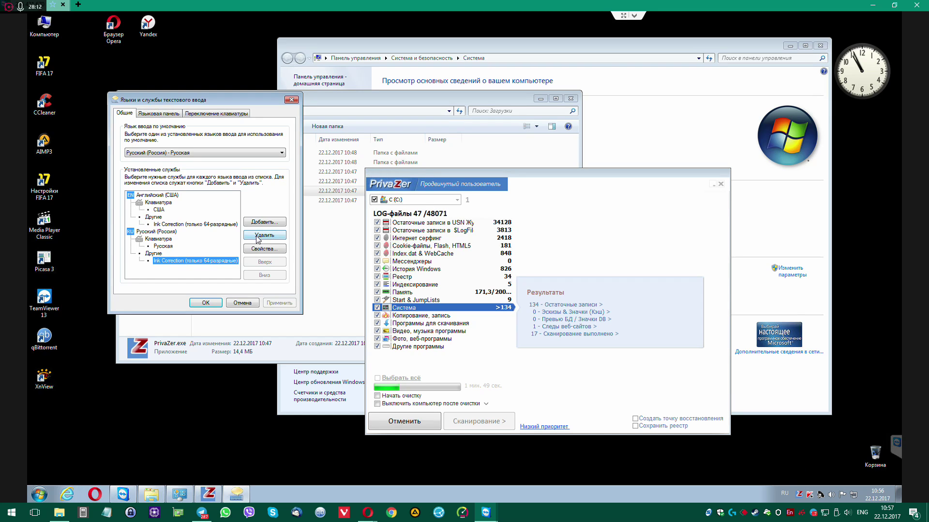
left_click(258, 236)
left_click(192, 225)
left_click(254, 236)
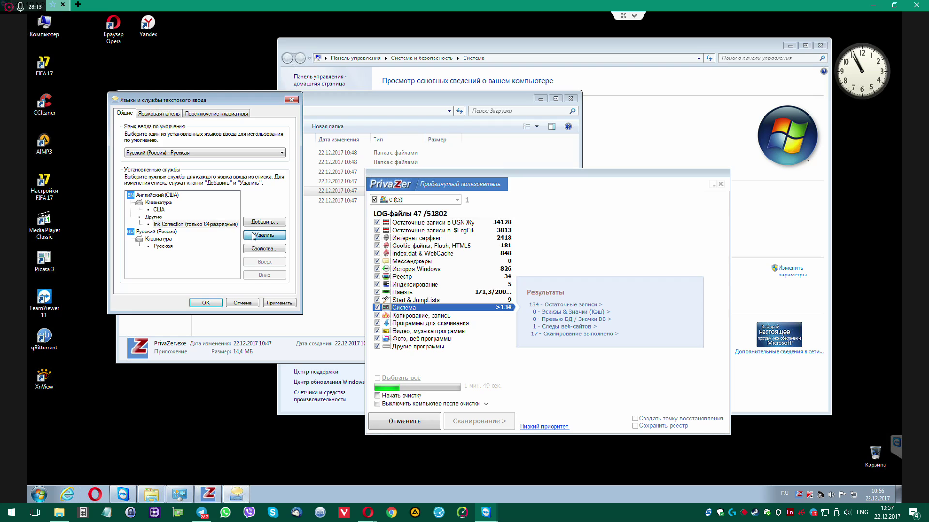
Open the 'Переключение клавиатуры' settings to change the language-switching key sequence
left_click(163, 115)
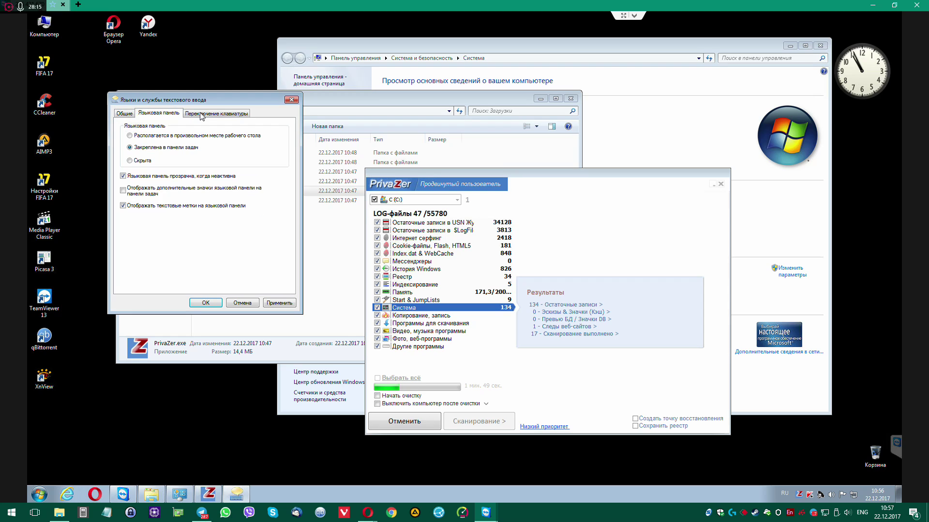
left_click(202, 114)
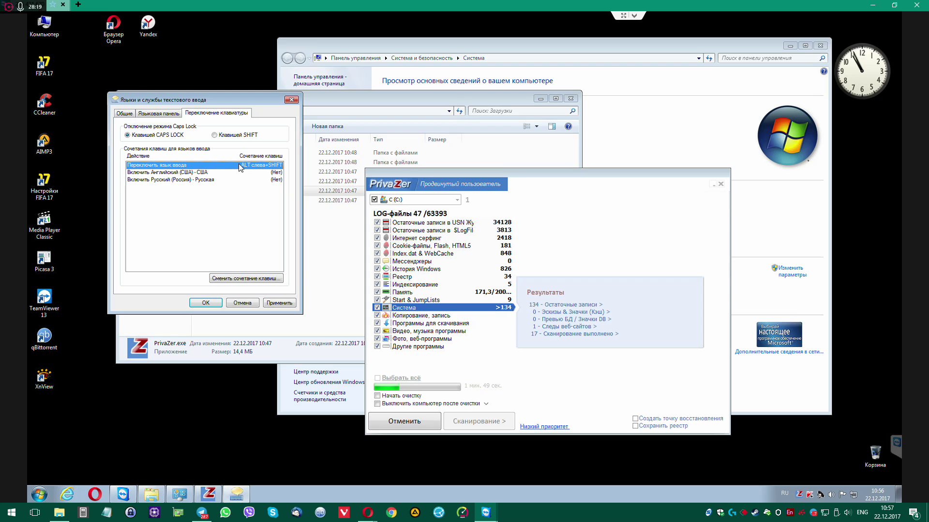
left_click(243, 280)
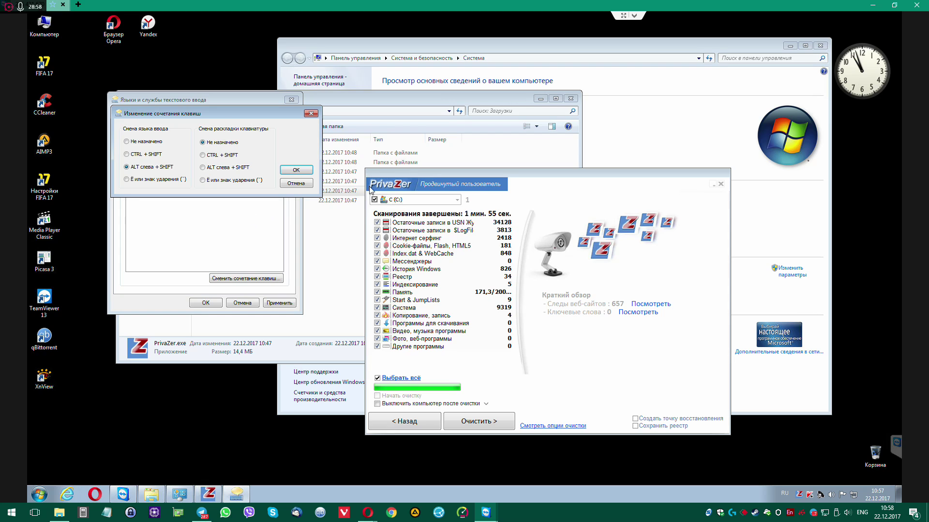
Bring the finished scan results forward and start cleaning all found traces with 'Очистить >'
left_click_drag(525, 198, 595, 119)
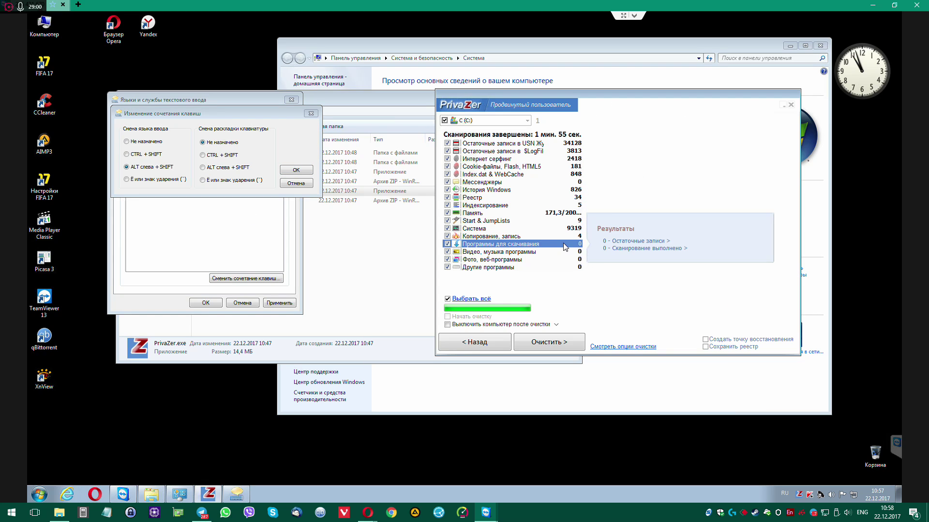
mouse_move(523, 248)
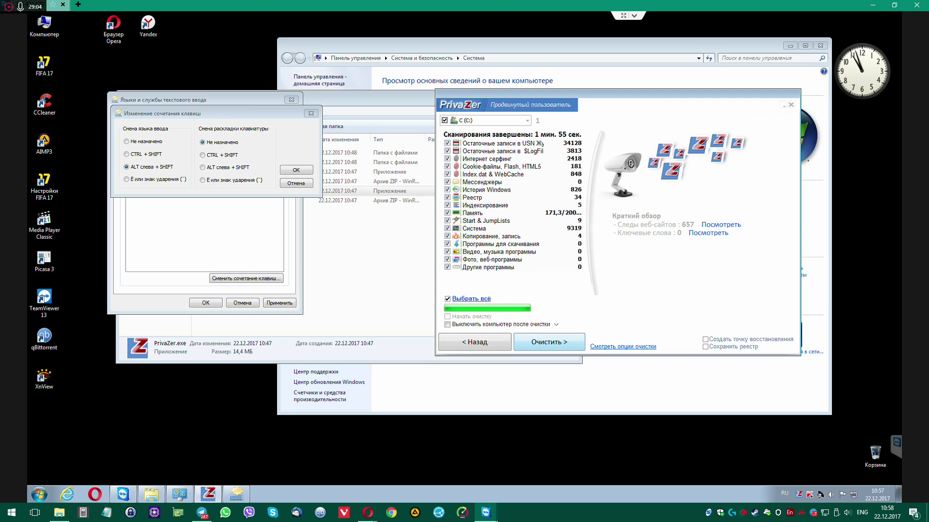
left_click(549, 342)
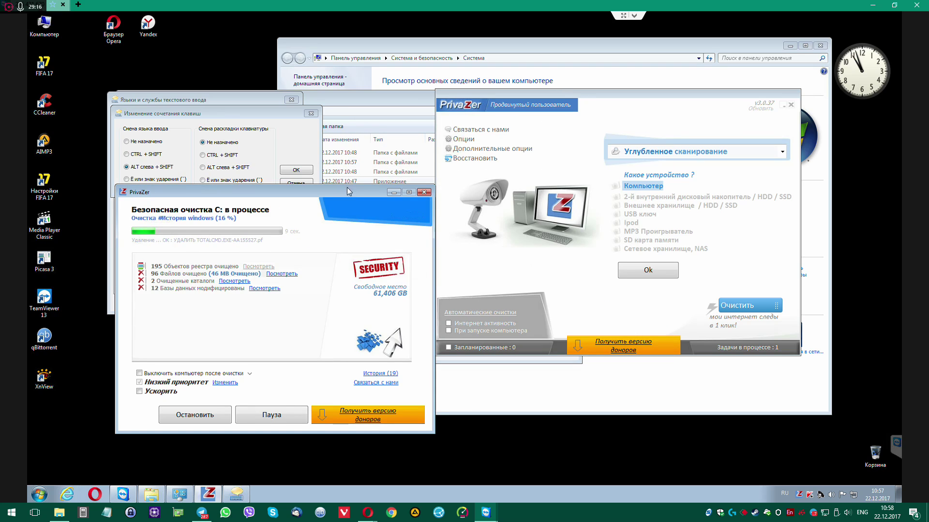
Dismiss the first-cleanup notice and raise cleanup priority from Low through Normal to High
left_click_drag(348, 191, 615, 187)
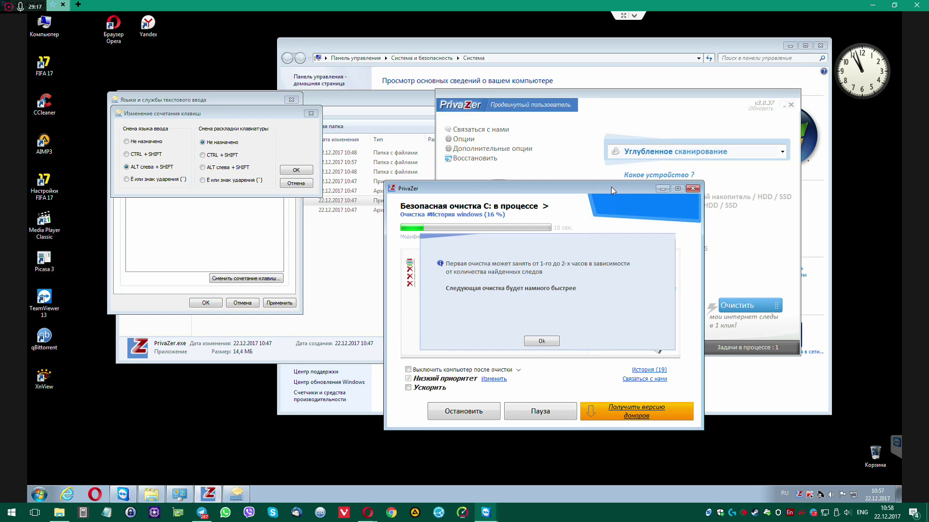
left_click(549, 341)
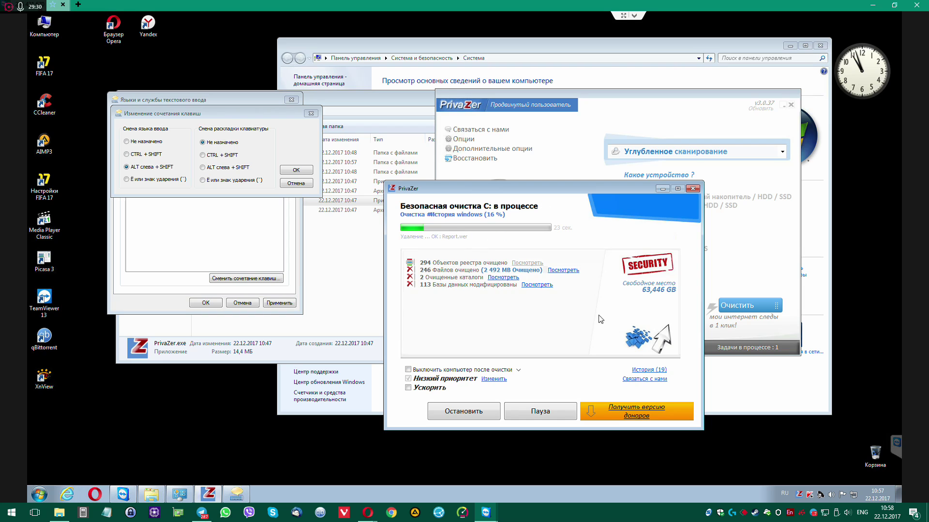
left_click(494, 379)
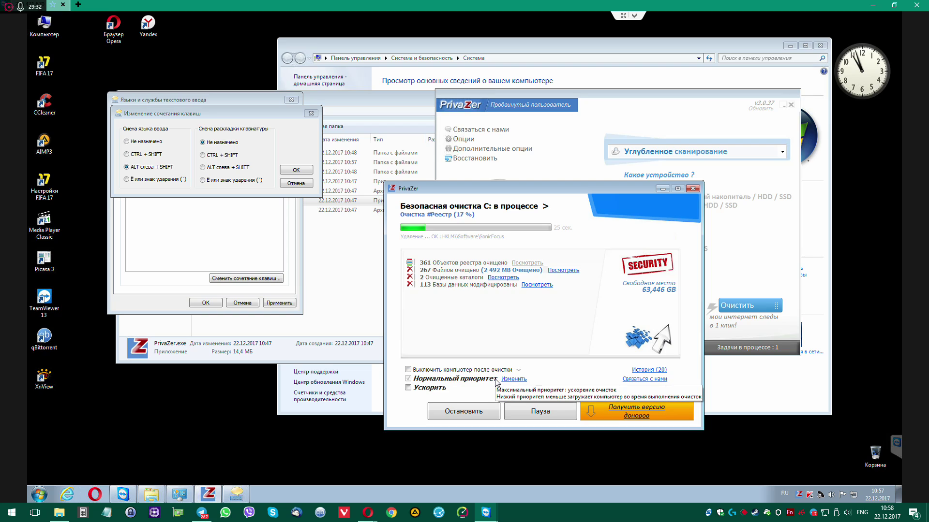
left_click(513, 379)
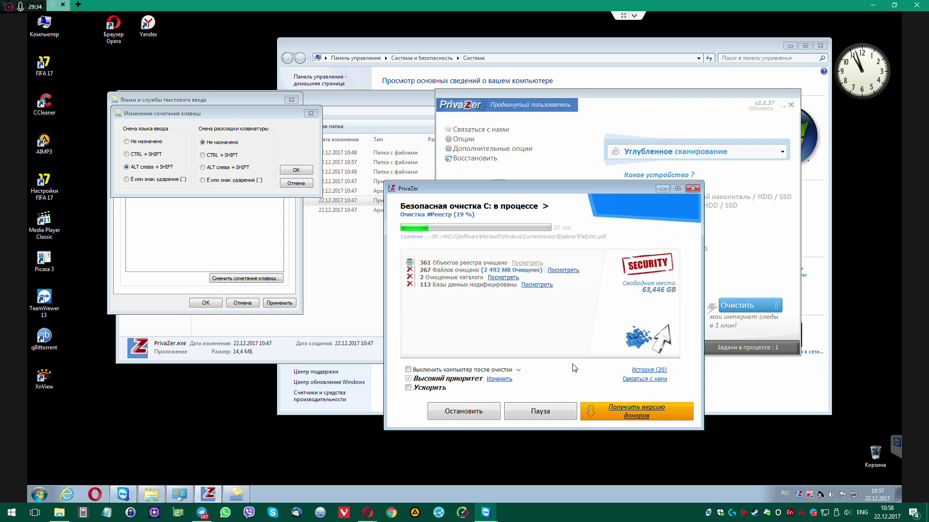
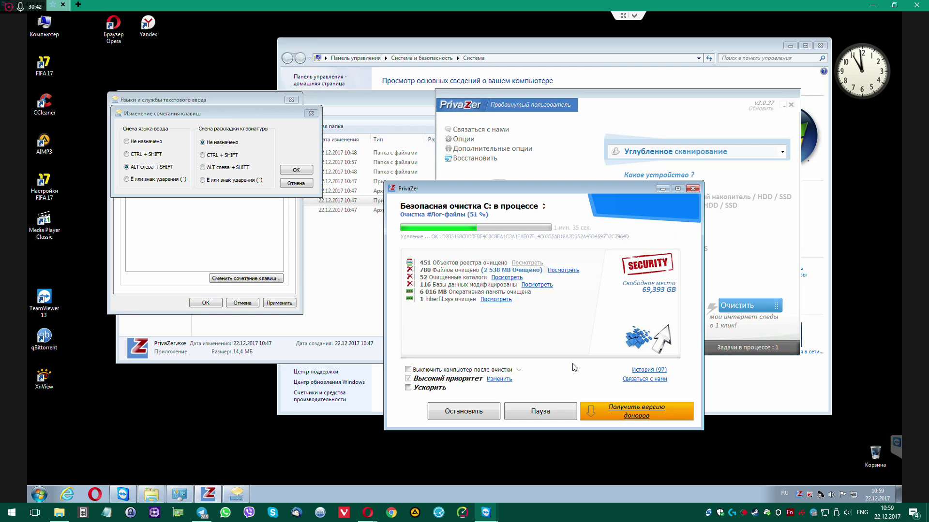
Keep Left Alt+Shift as the language switch, leave English (US) without a shortcut, and move PrivaZer aside
left_click(302, 172)
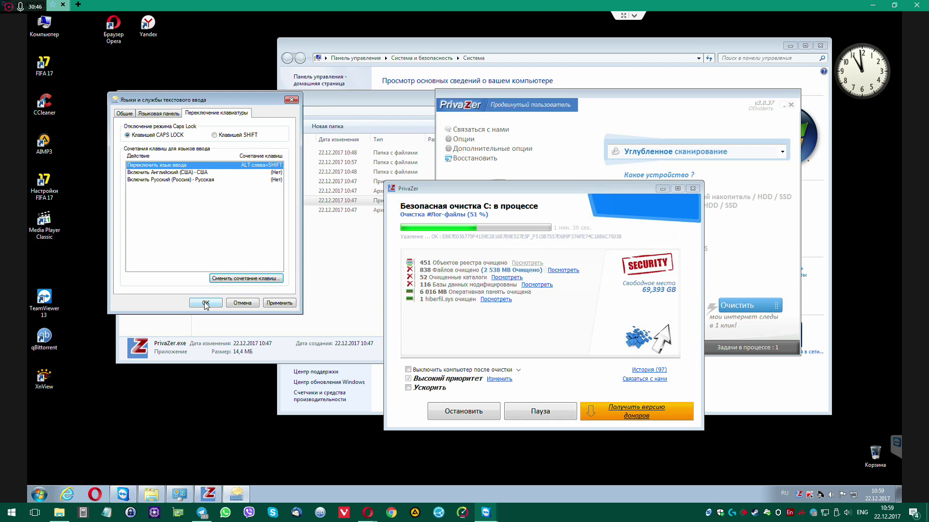
left_click(210, 173)
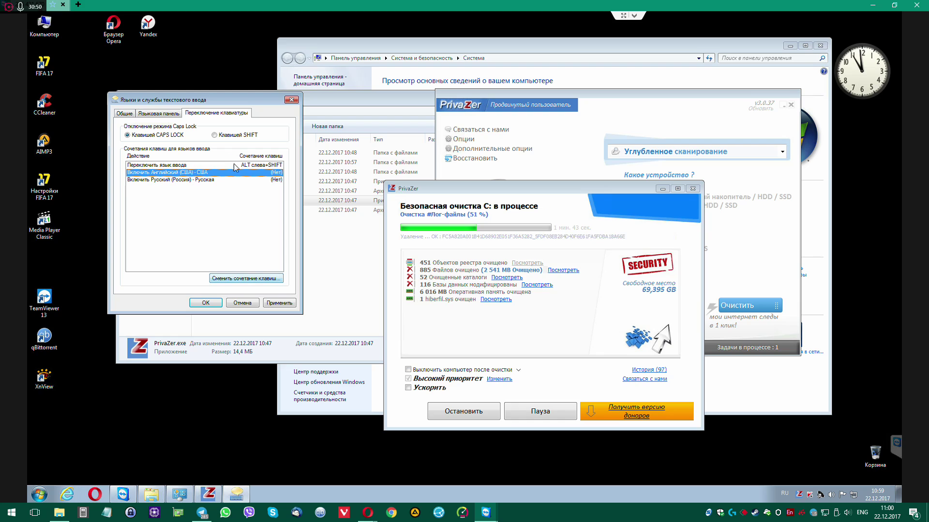
left_click(246, 279)
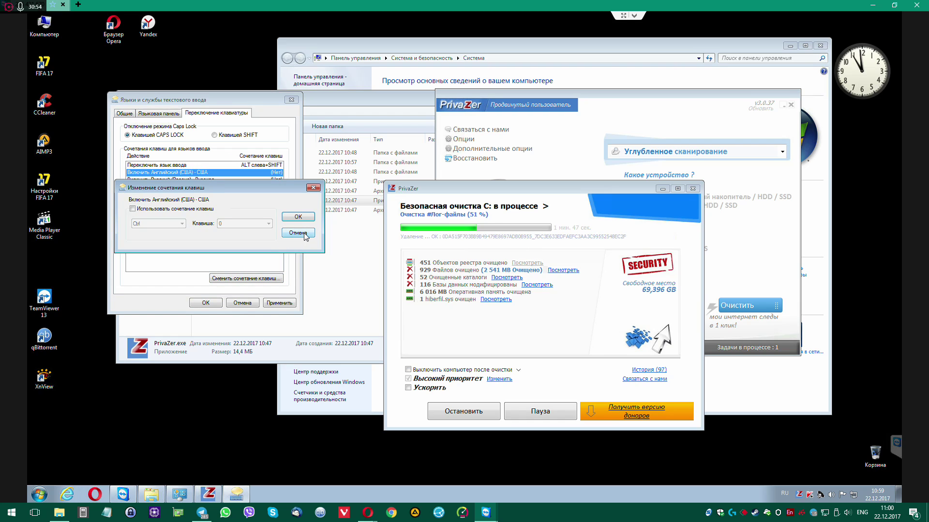
left_click(298, 233)
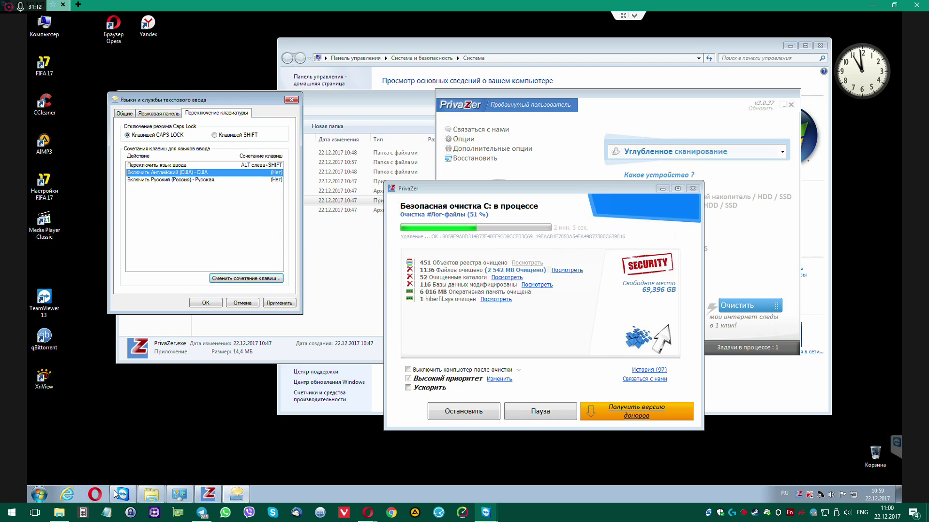
left_click_drag(530, 186, 657, 201)
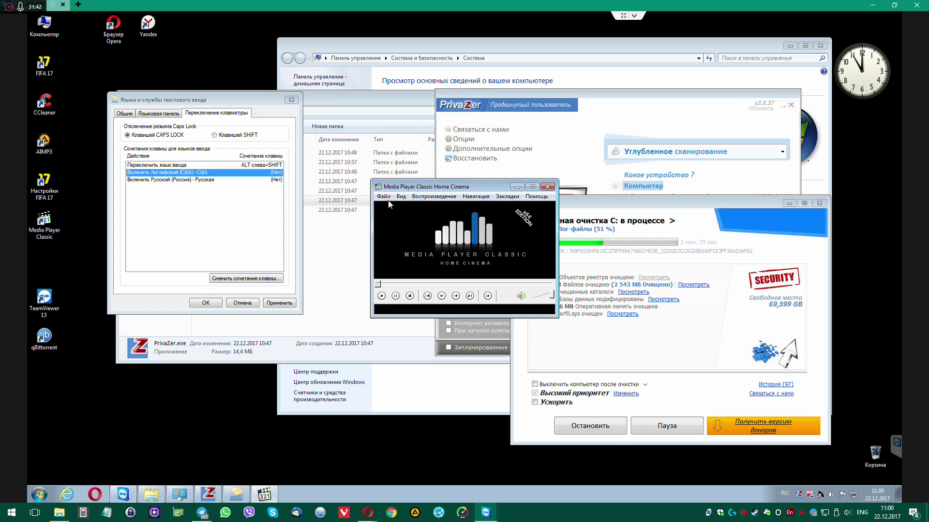
Browse the File, Play and Navigate menus, then open View > Options in Media Player Classic
left_click(384, 196)
mouse_move(442, 199)
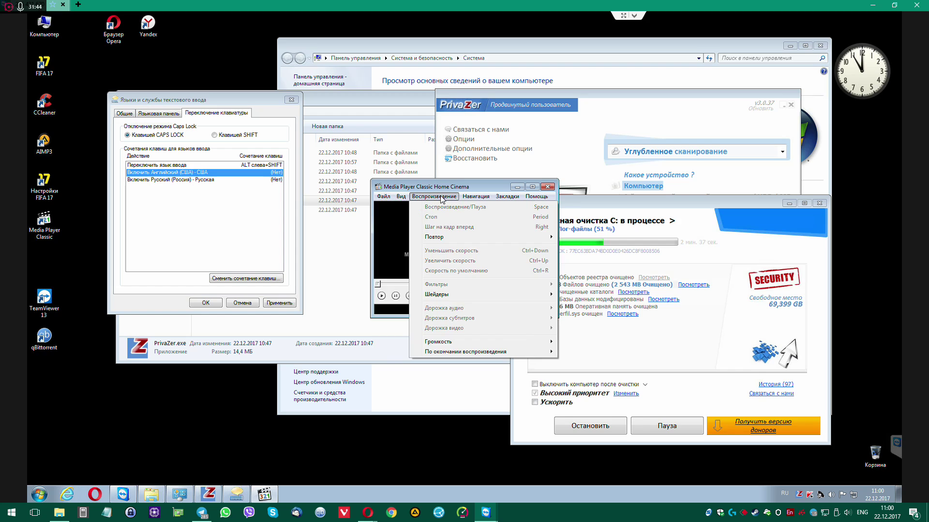
mouse_move(482, 199)
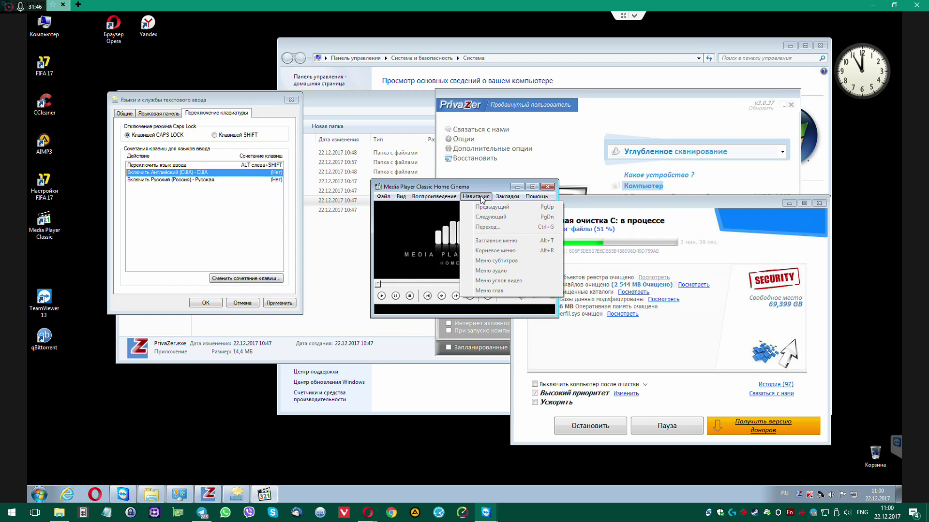
mouse_move(404, 201)
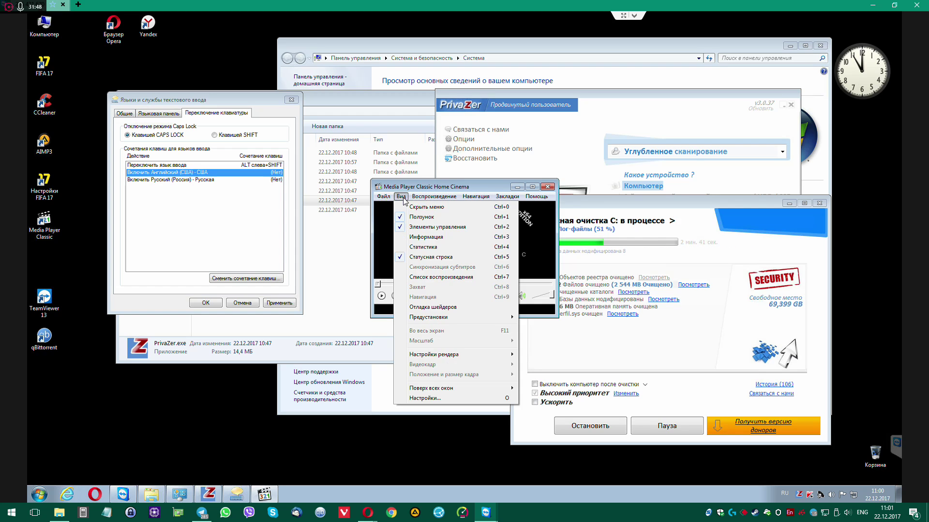
left_click(424, 398)
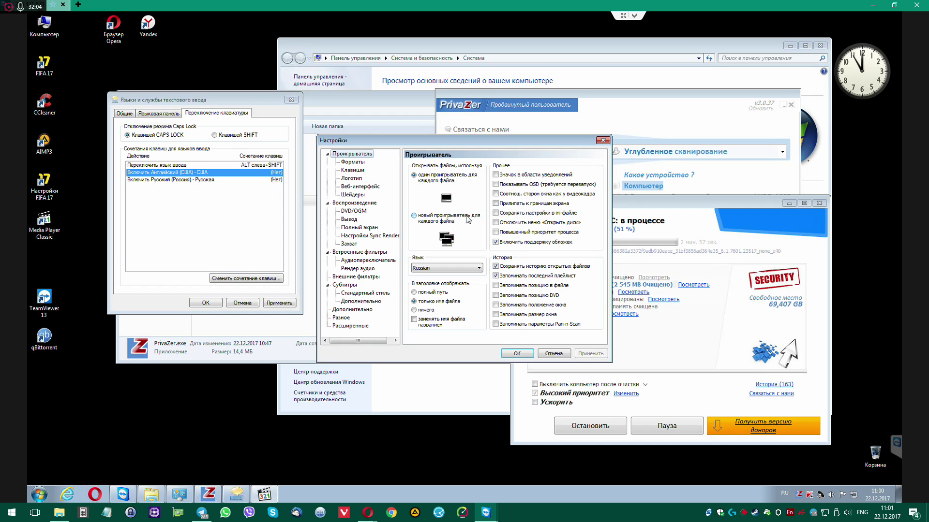
On the Player page, keep one player for each file and apply it
left_click(414, 217)
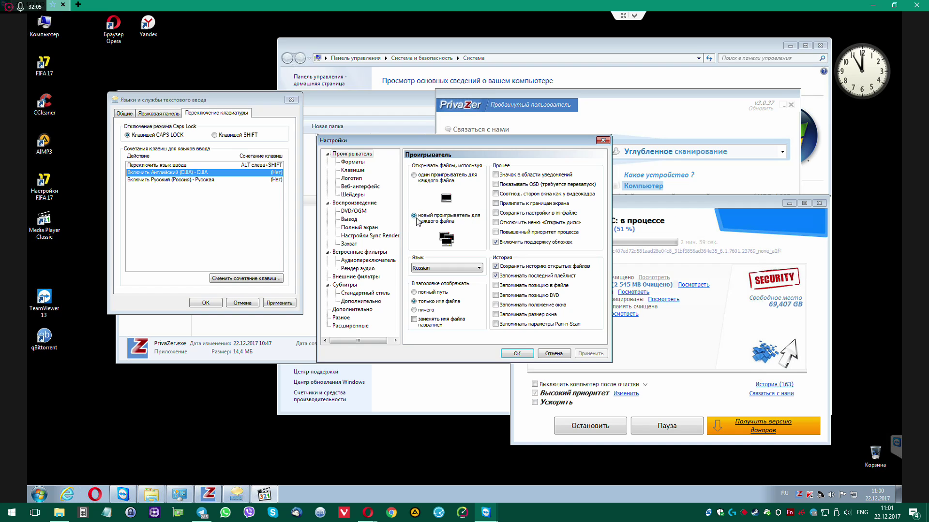
left_click(414, 175)
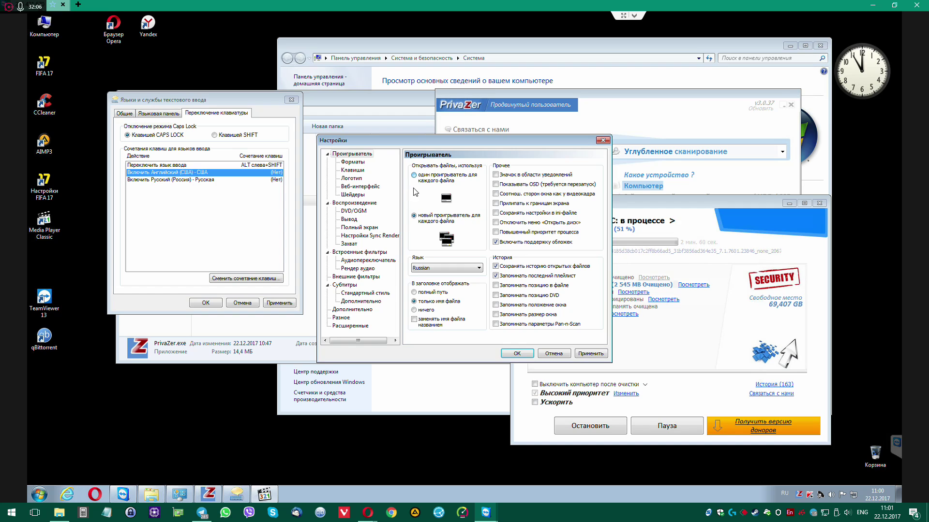
left_click(591, 355)
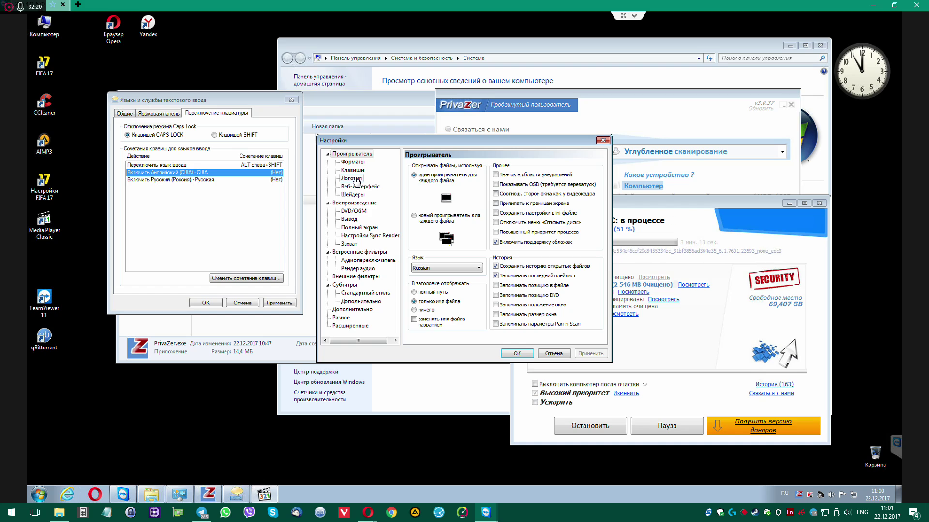
Cycle the built-in logos to the 321 design on the Logo page and apply it
left_click(356, 183)
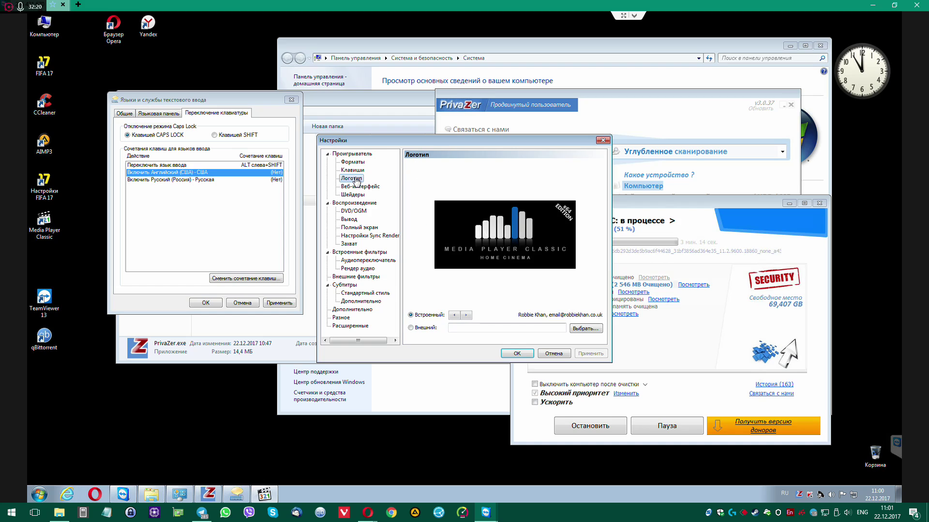
left_click(466, 315)
left_click(467, 315)
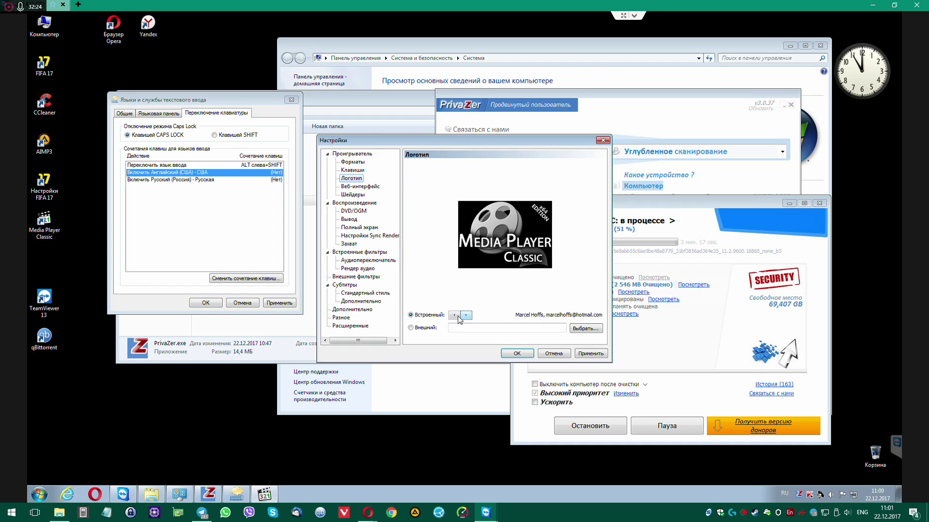
left_click(466, 316)
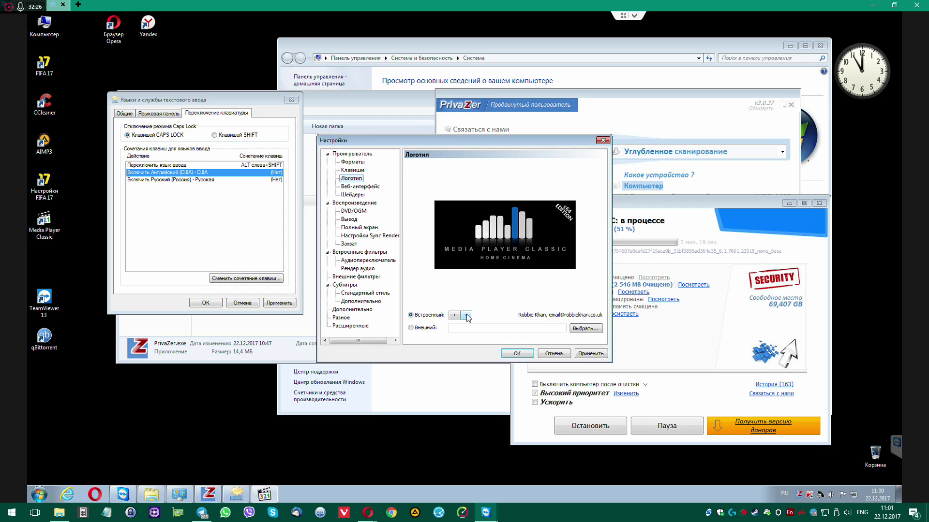
left_click(466, 315)
left_click(467, 315)
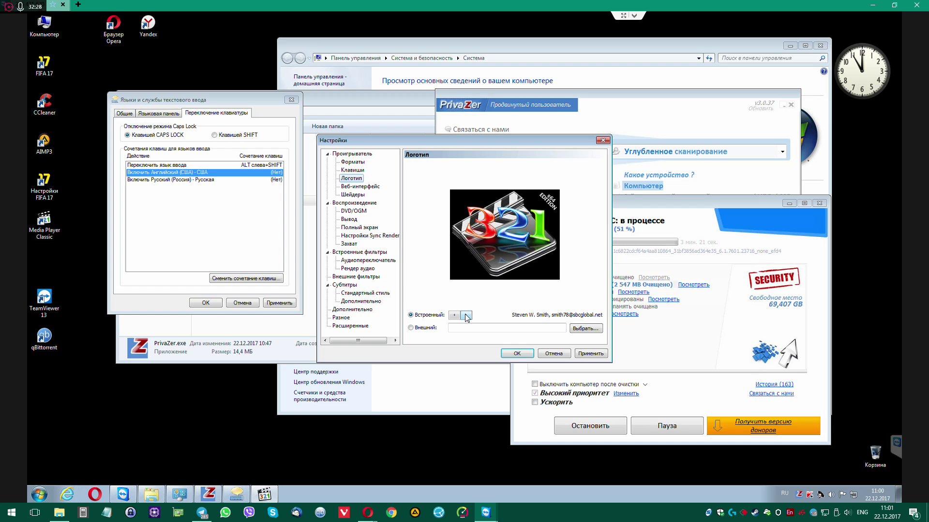
left_click(594, 356)
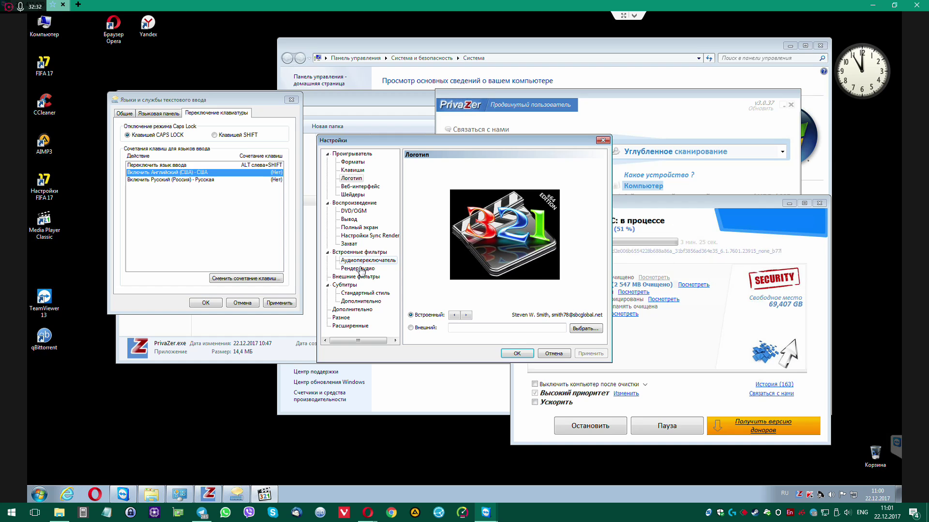
Look through the Advanced, Misc, Subtitles, External Filters, Audio and Built-in Filters pages
left_click(347, 325)
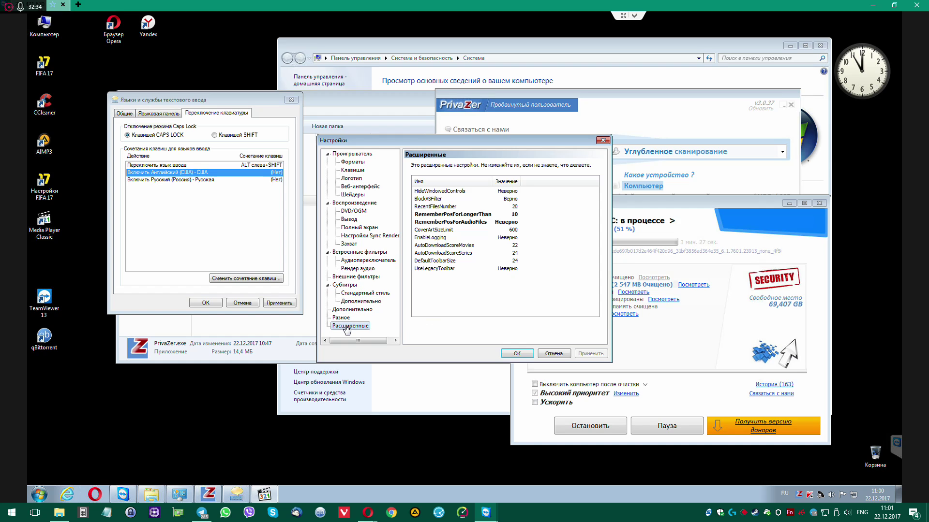
left_click(343, 317)
left_click(357, 311)
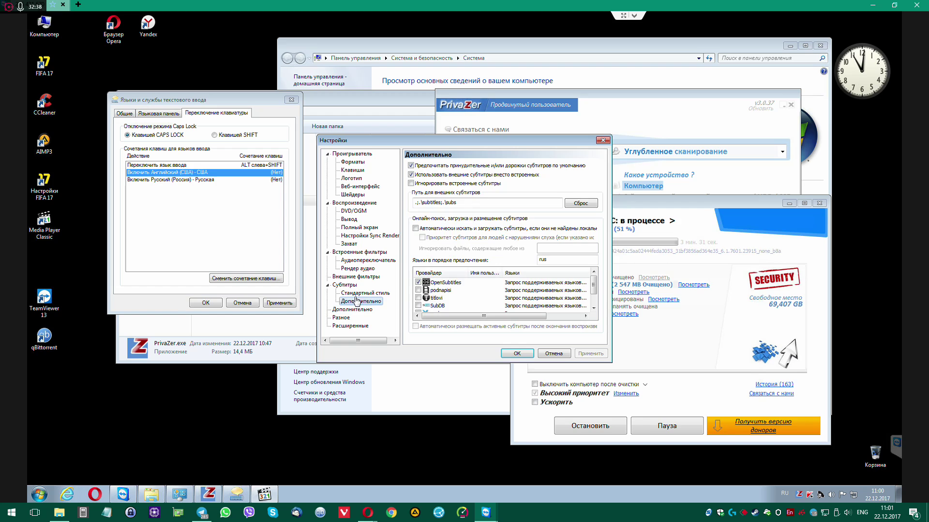
left_click(360, 301)
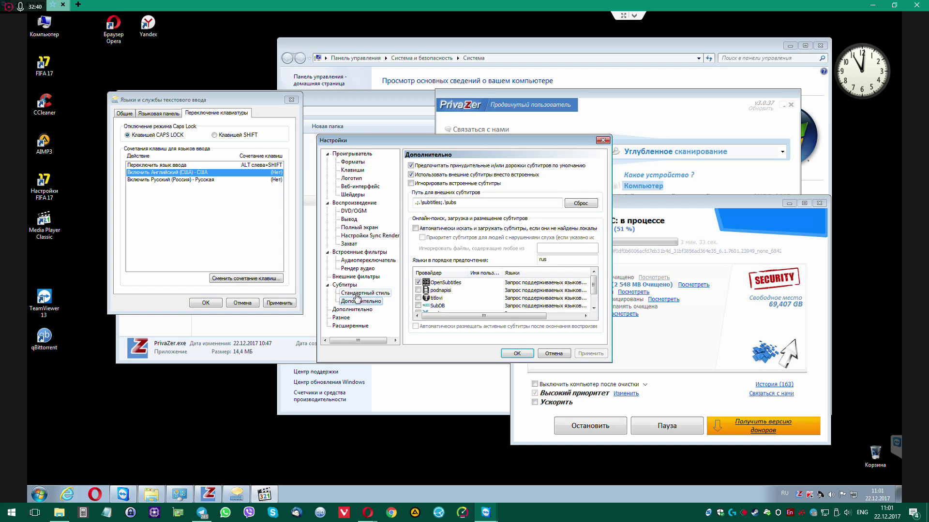
left_click(357, 294)
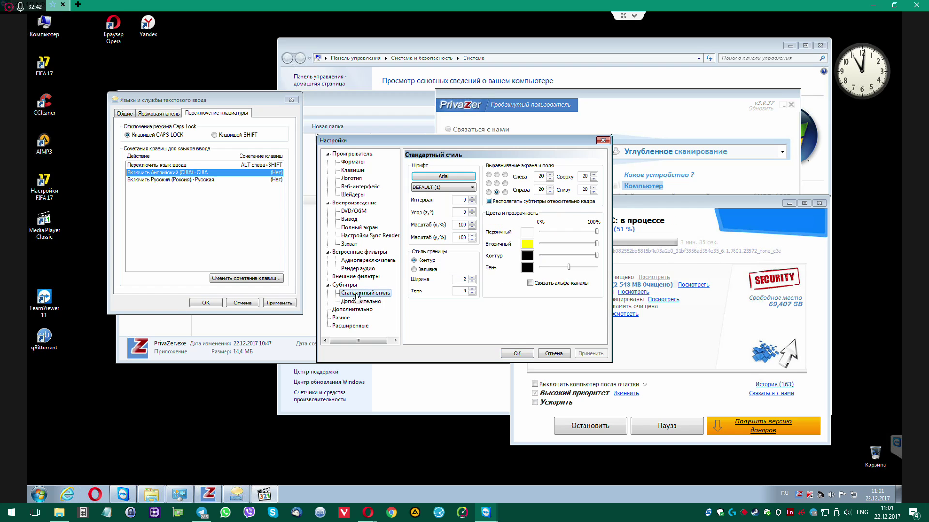
left_click(350, 286)
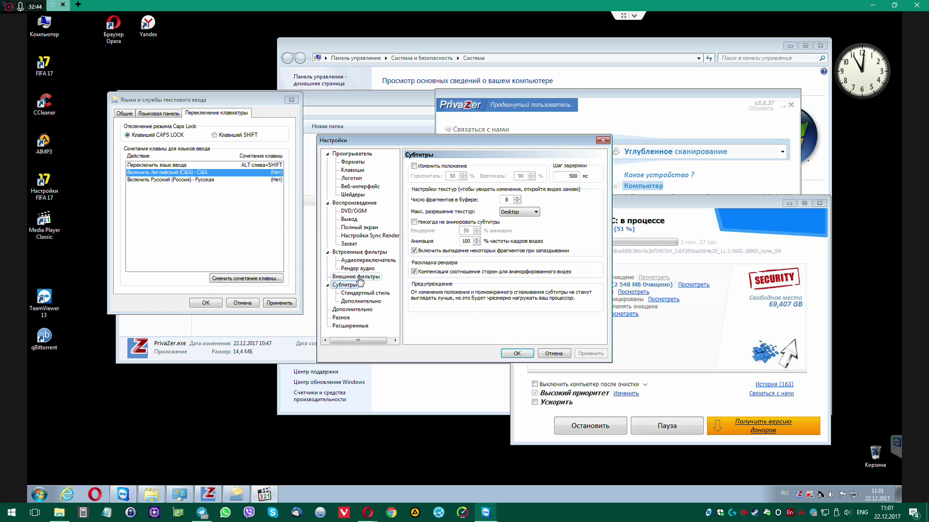
left_click(362, 278)
left_click(367, 269)
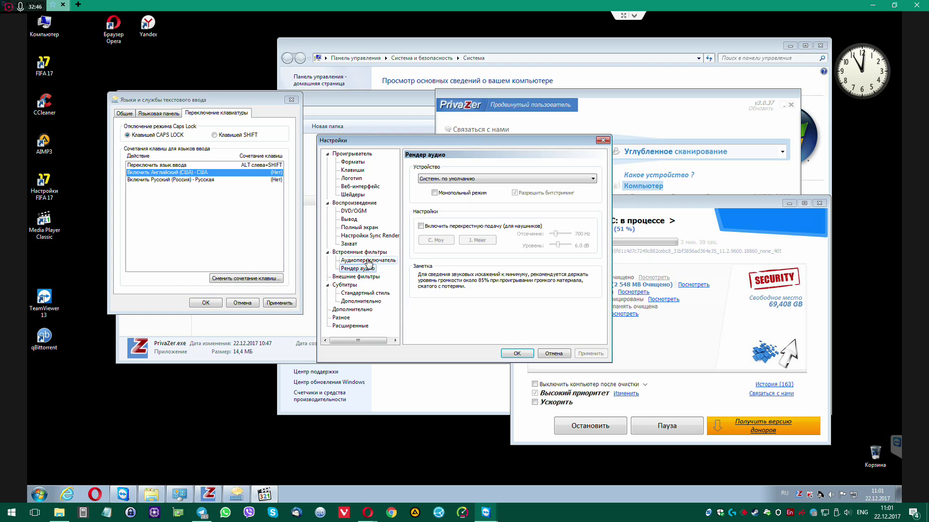
left_click(364, 261)
left_click(359, 253)
View the Capture, Sync Renderer, Fullscreen, DVD/OGM, Playback and Shaders pages, then close the settings
left_click(354, 243)
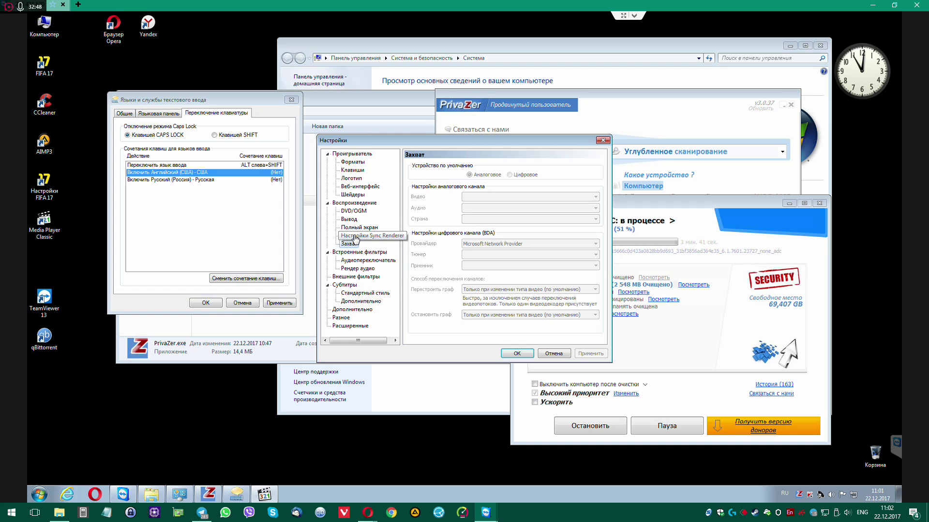
left_click(355, 236)
left_click(351, 243)
left_click(356, 236)
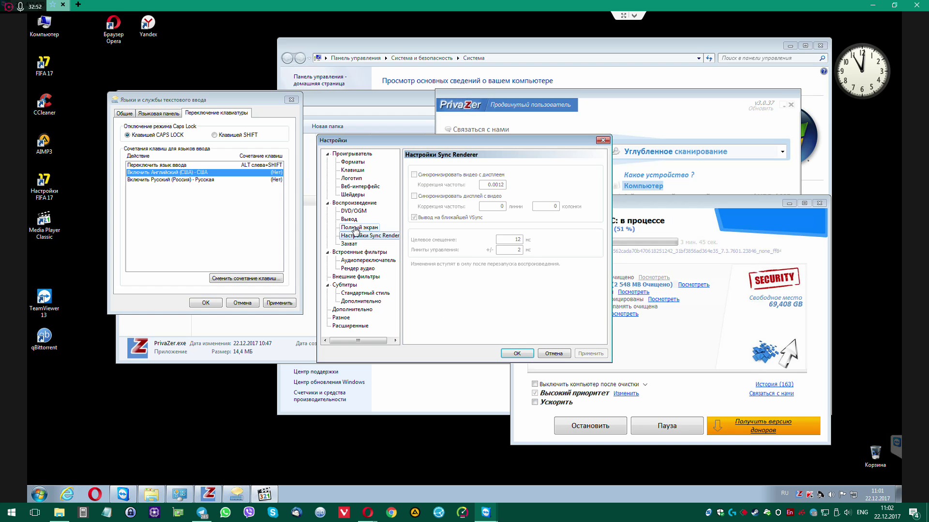
left_click(356, 227)
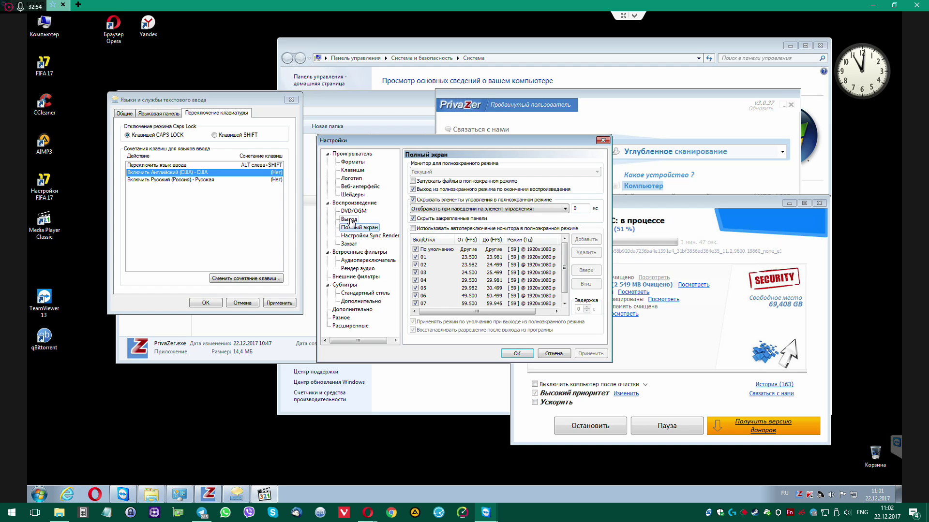
left_click(351, 213)
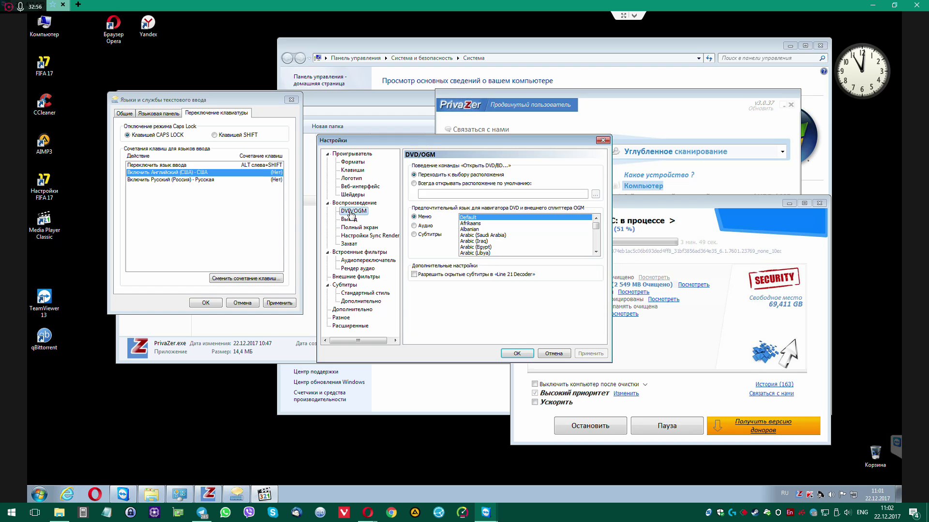
left_click(355, 204)
left_click(355, 194)
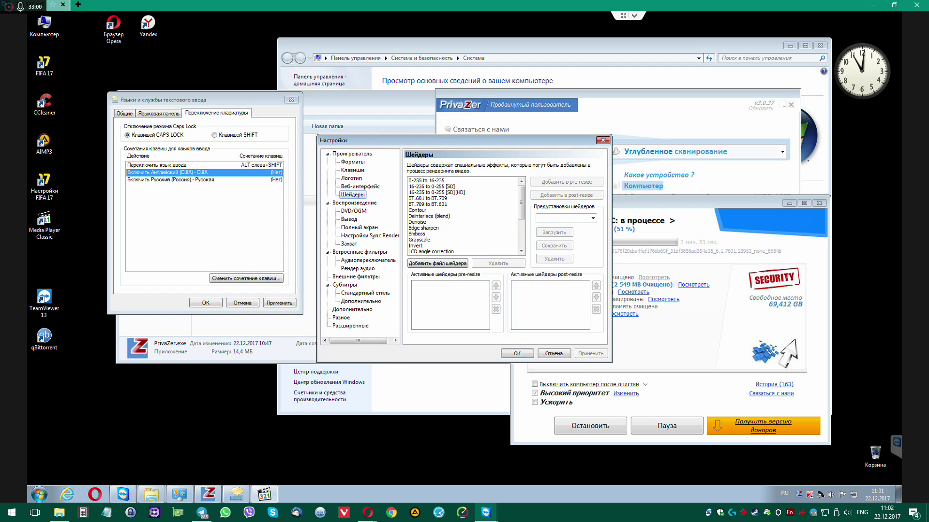
left_click(518, 354)
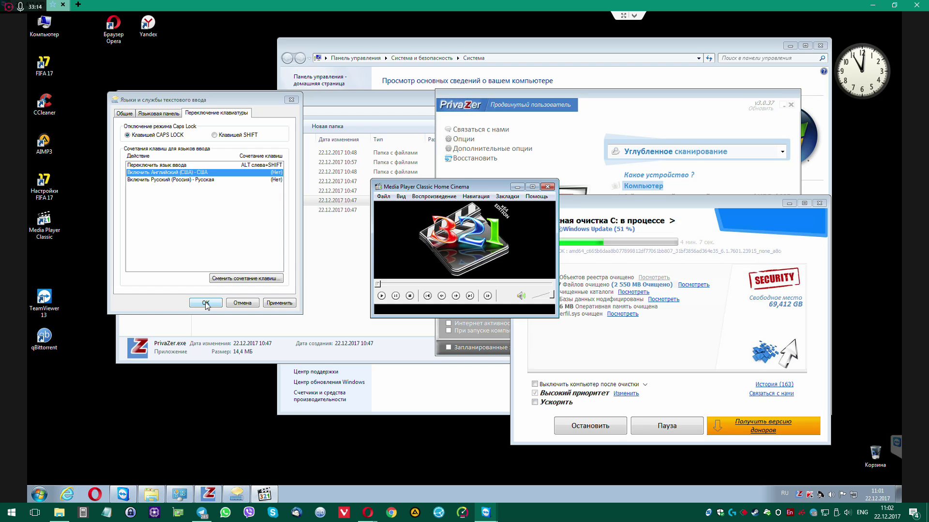
Create a new text document on the desktop
left_click(191, 397)
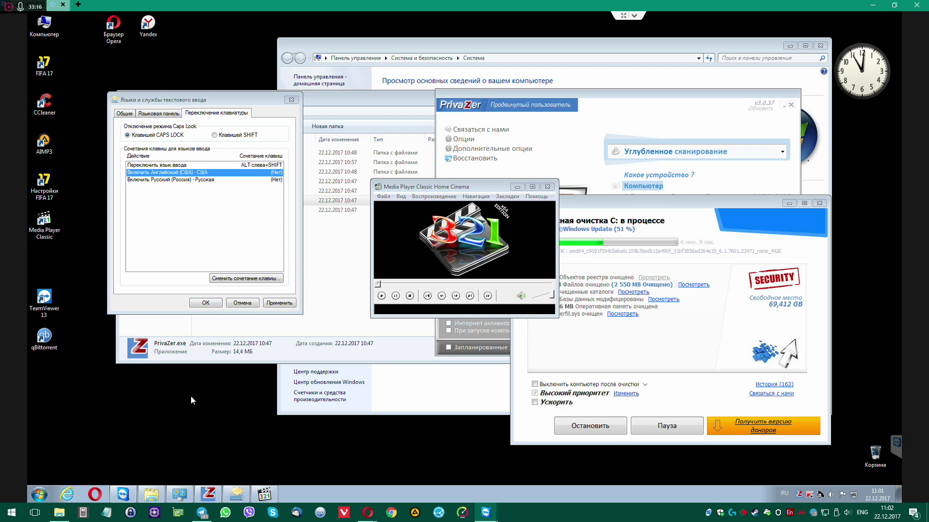
right_click(190, 396)
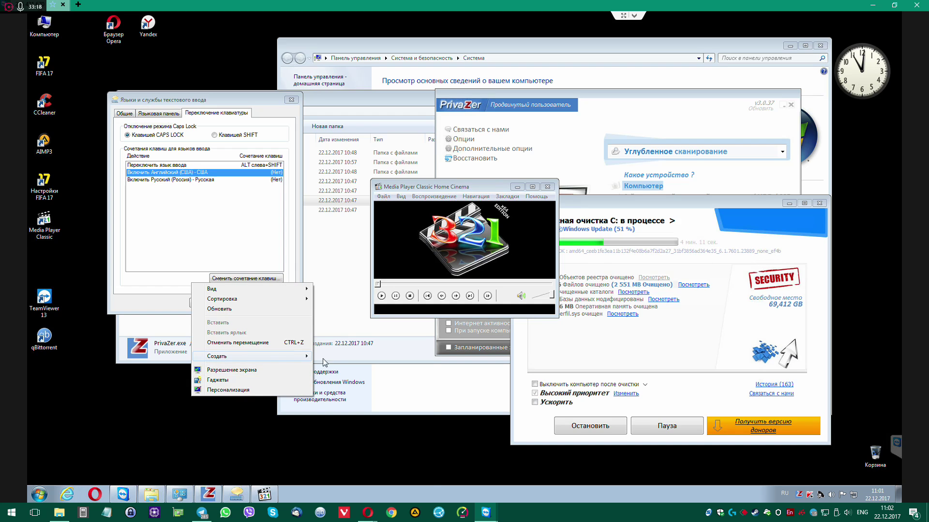
mouse_move(324, 362)
left_click(338, 459)
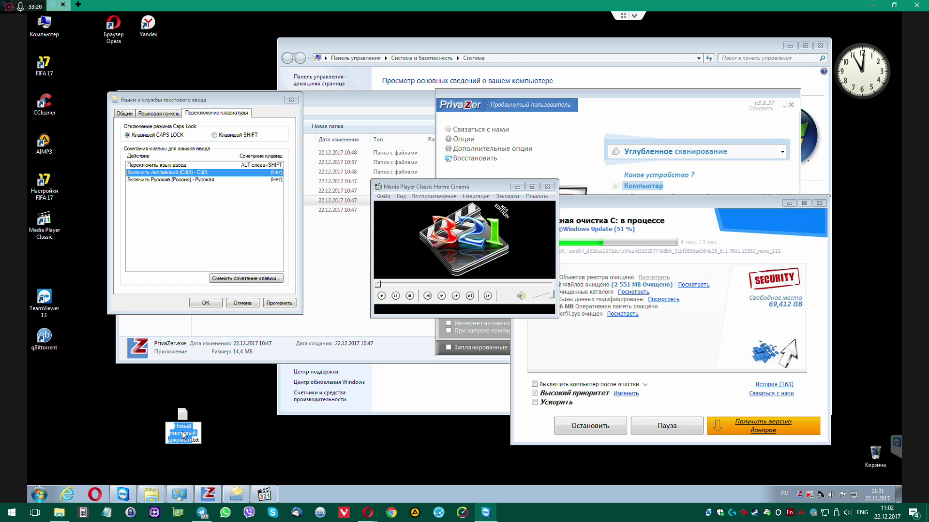
Change the new file's extension to .avi and confirm the extension-change warning
double_click(194, 440)
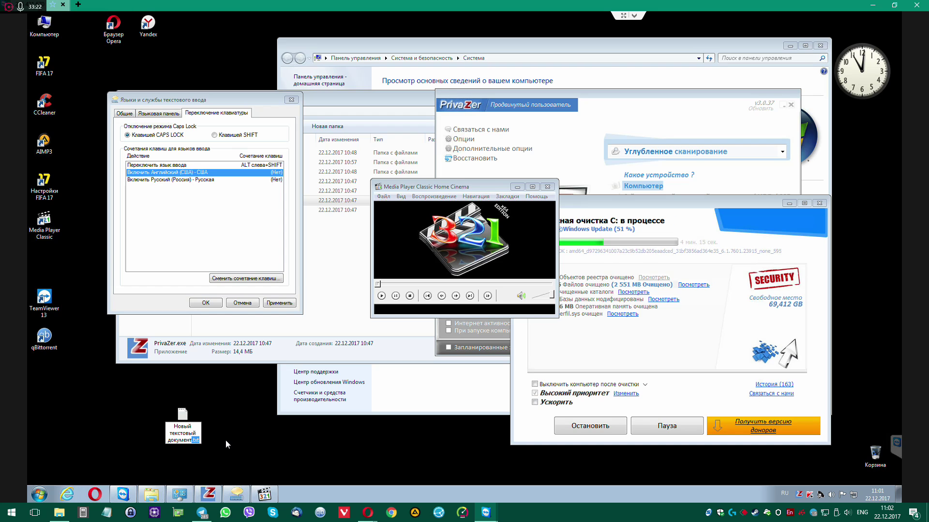
type("avi")
key("BackSpace")
key("BackSpace")
key("BackSpace")
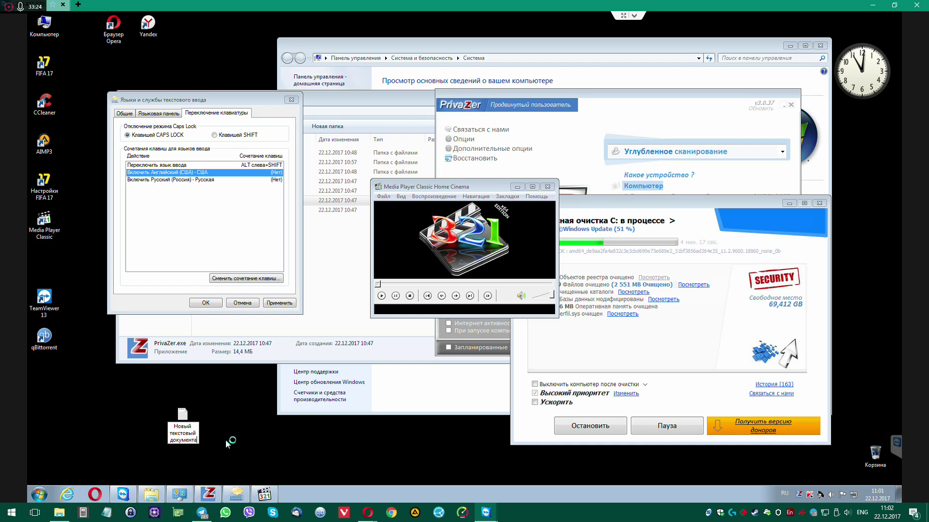
key("alt+shift")
type("юфмш")
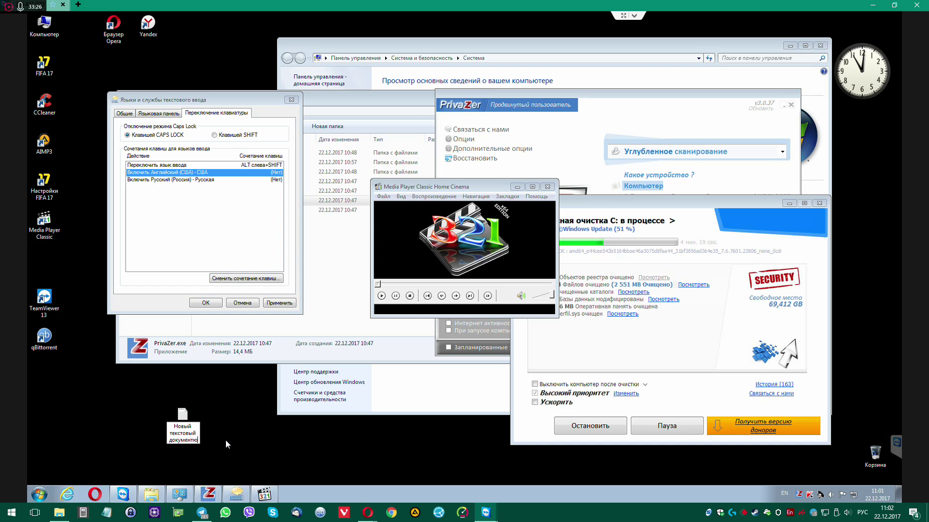
key("BackSpace")
key("BackSpace")
key("BackSpace")
key("BackSpace")
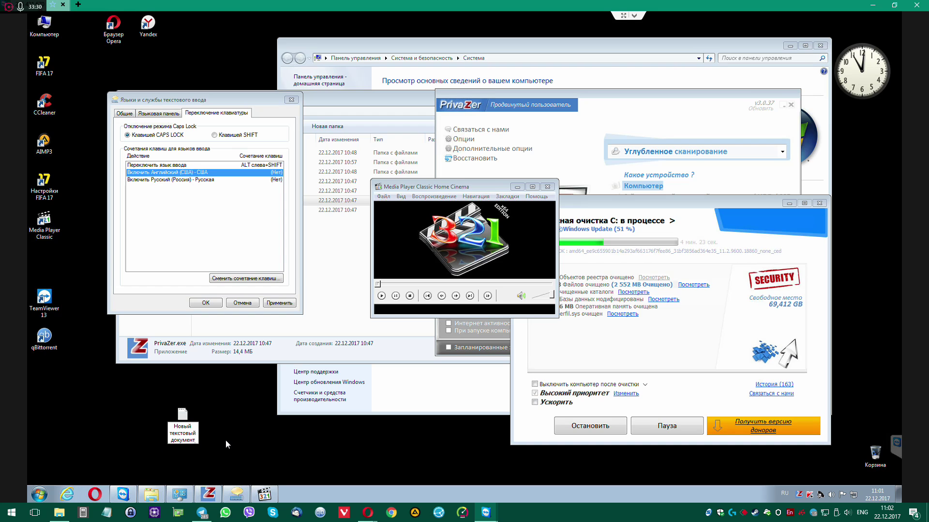
type(".avi")
key("Return")
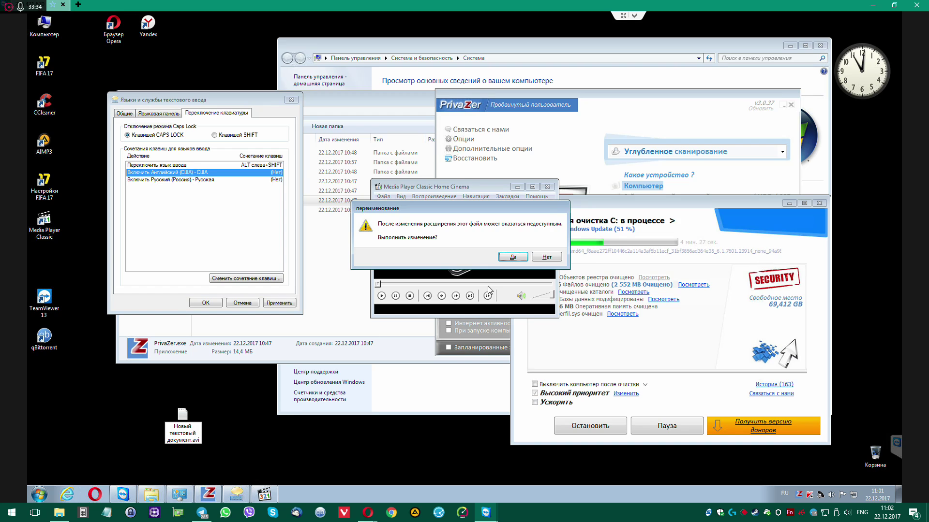
left_click(507, 258)
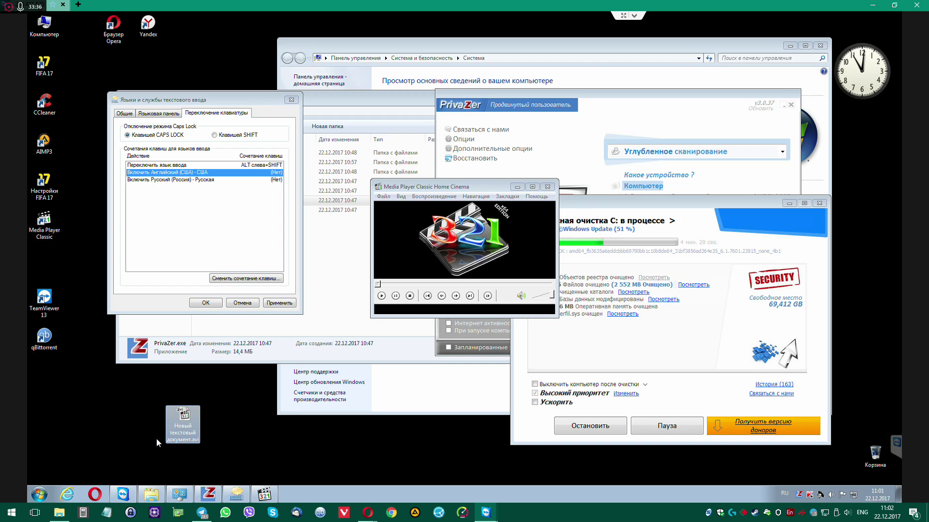
Rename the extension to .mp4, then to .mpg, confirming each warning with Yes
left_click(189, 441)
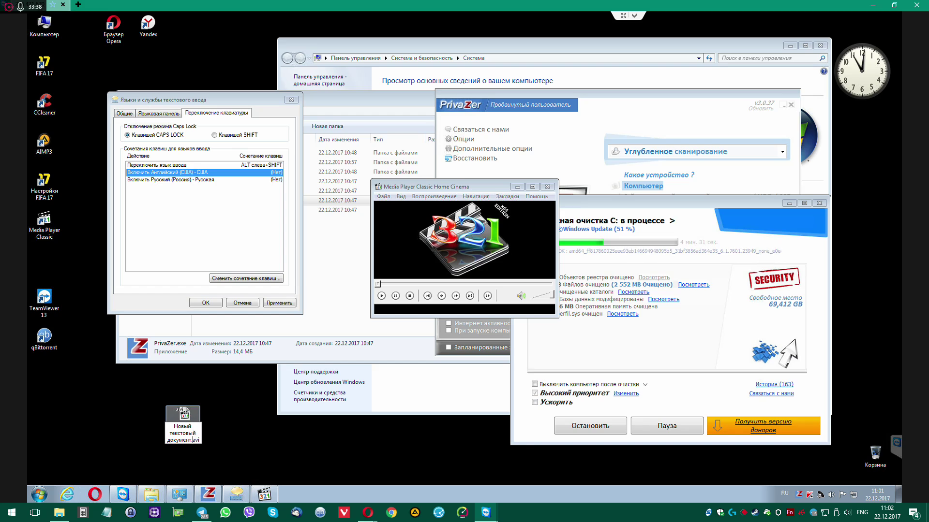
double_click(196, 440)
type("mp4")
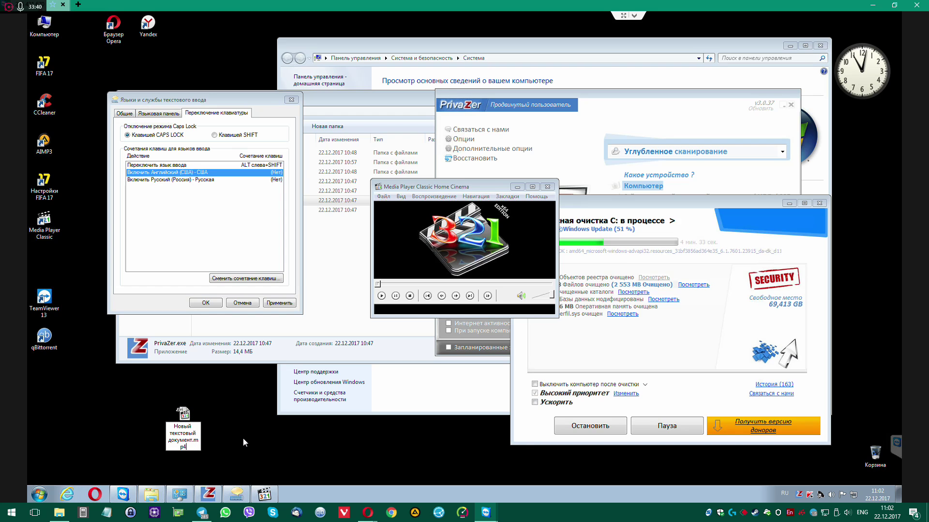
key("Return")
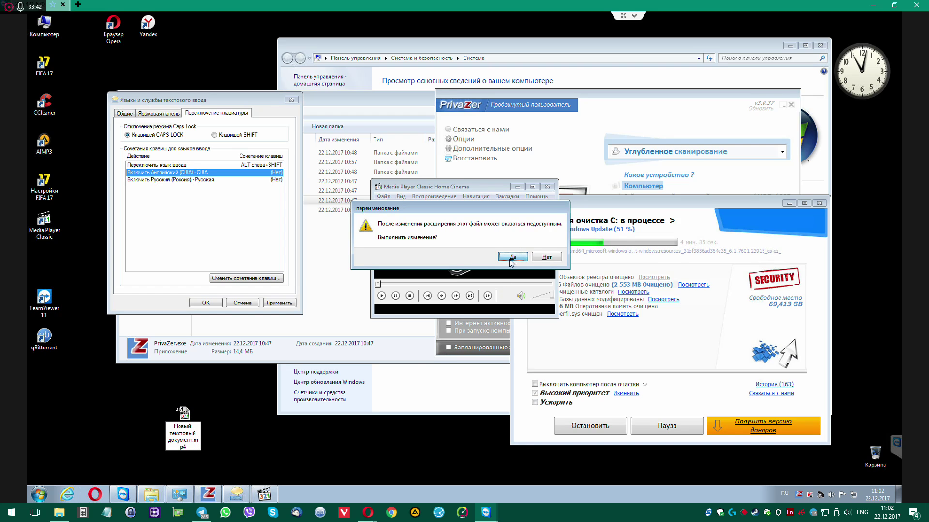
left_click(512, 257)
left_click(195, 444)
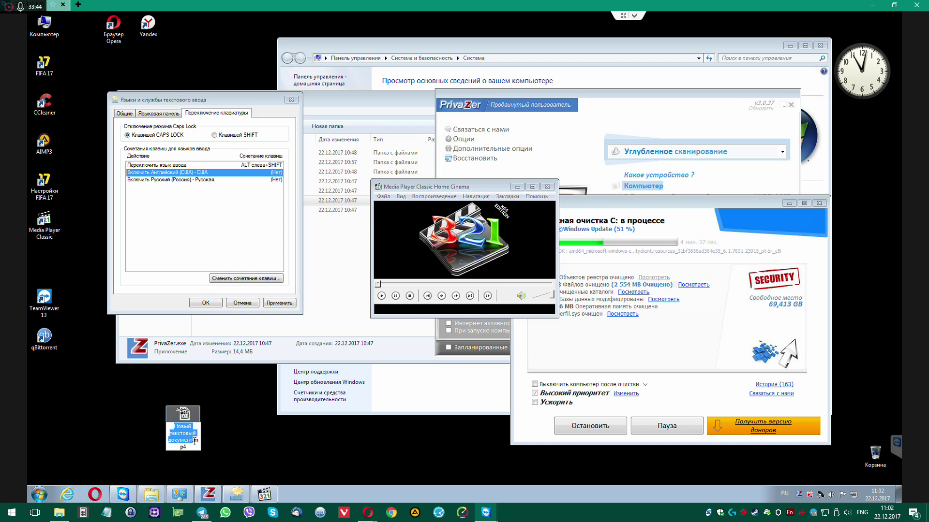
double_click(196, 443)
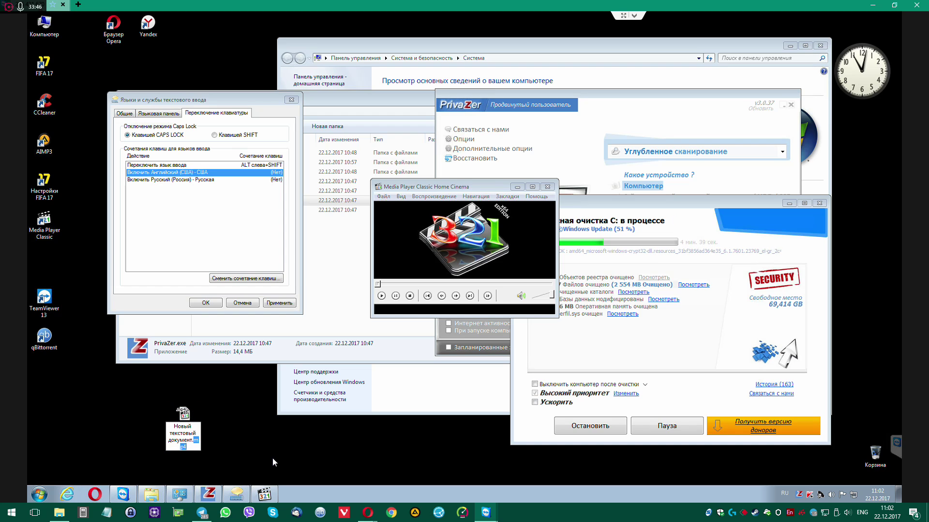
type("mpg")
key("Return")
left_click(513, 258)
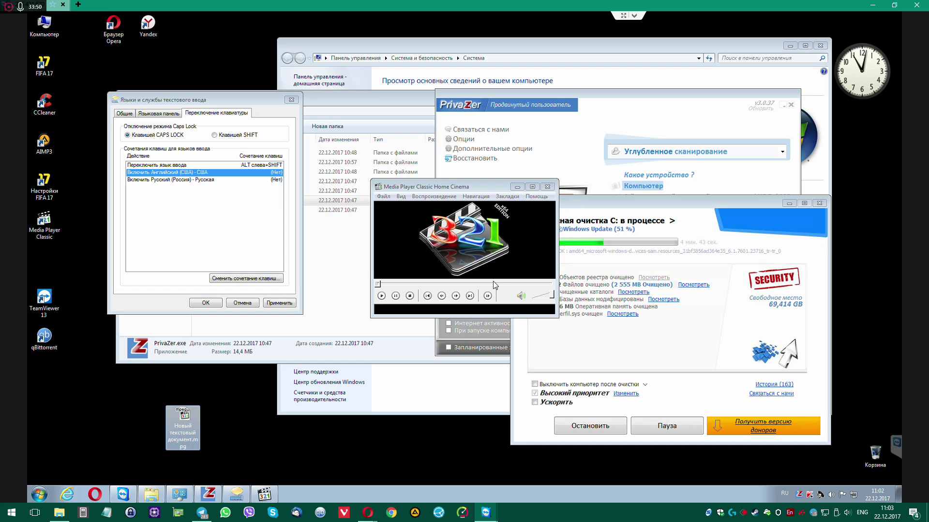
Select the .mpg file on the desktop and delete it
left_click(111, 382)
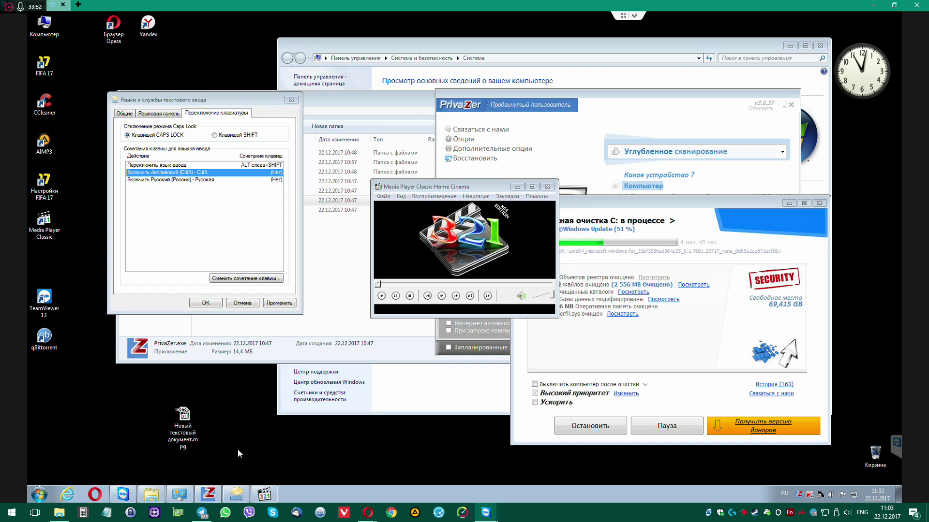
left_click_drag(237, 448, 238, 450)
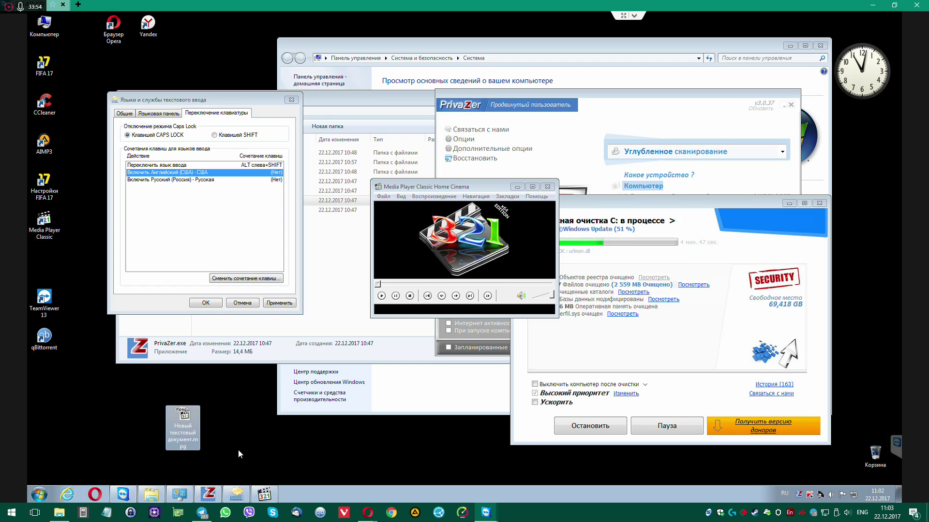
key("Delete")
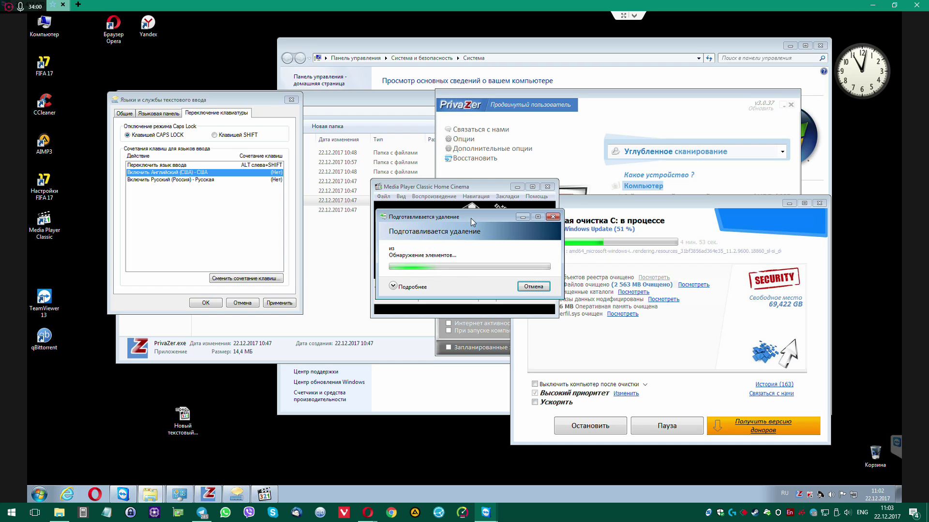
Confirm permanently deleting the .mpg file, close Media Player Classic, and accept the language settings
left_click_drag(471, 218, 272, 294)
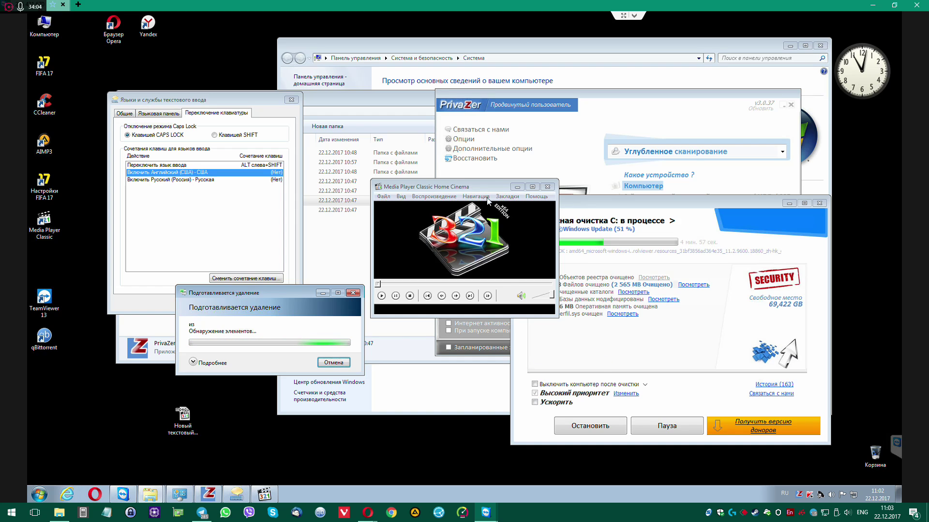
left_click_drag(411, 187, 312, 140)
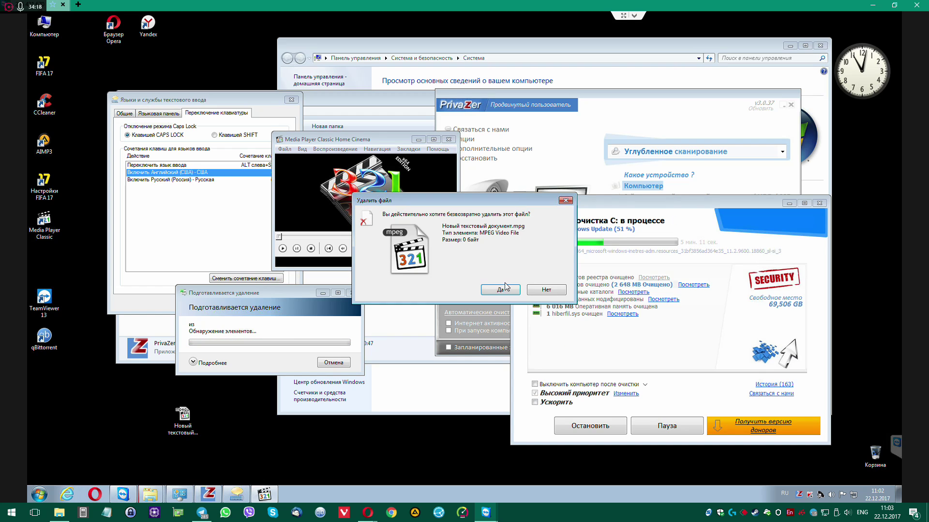
left_click(502, 290)
left_click(449, 140)
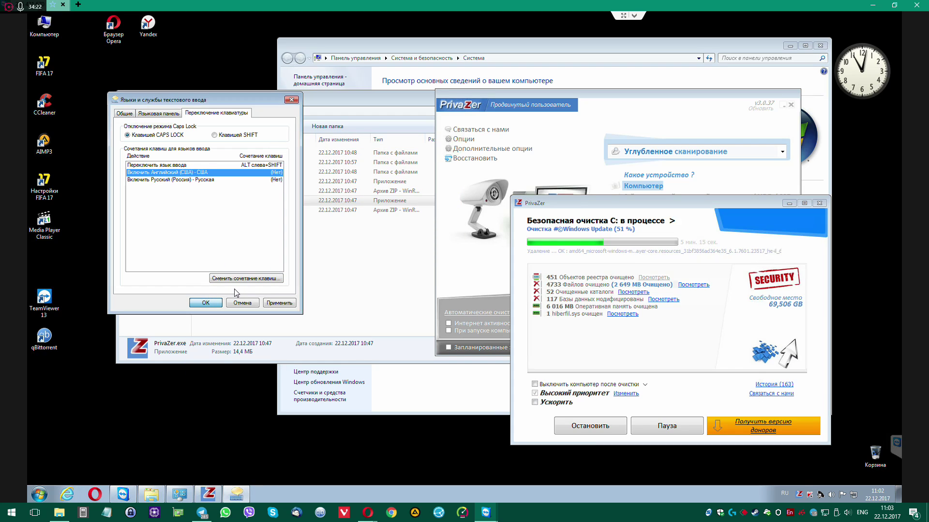
left_click(208, 302)
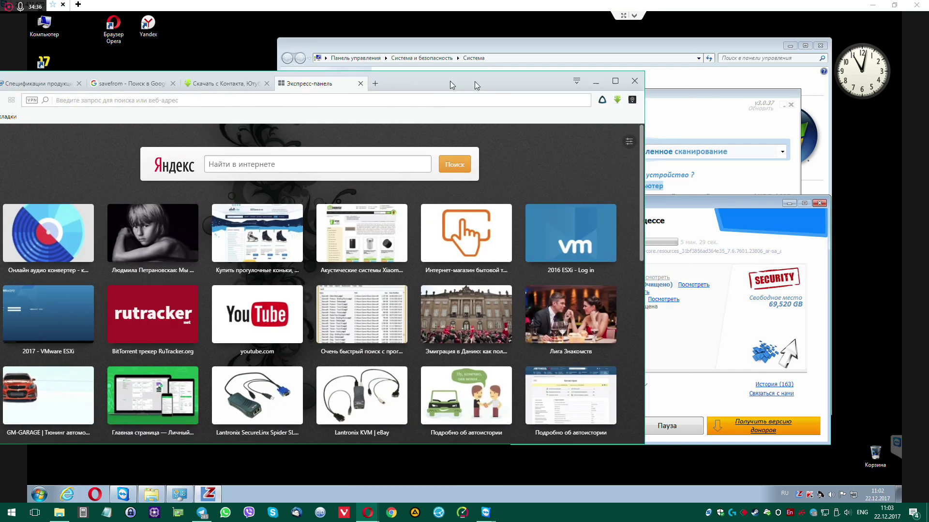
Search 'dns' in Opera, maximize the window and open the dns-shop.ru result
left_click_drag(475, 81, 657, 76)
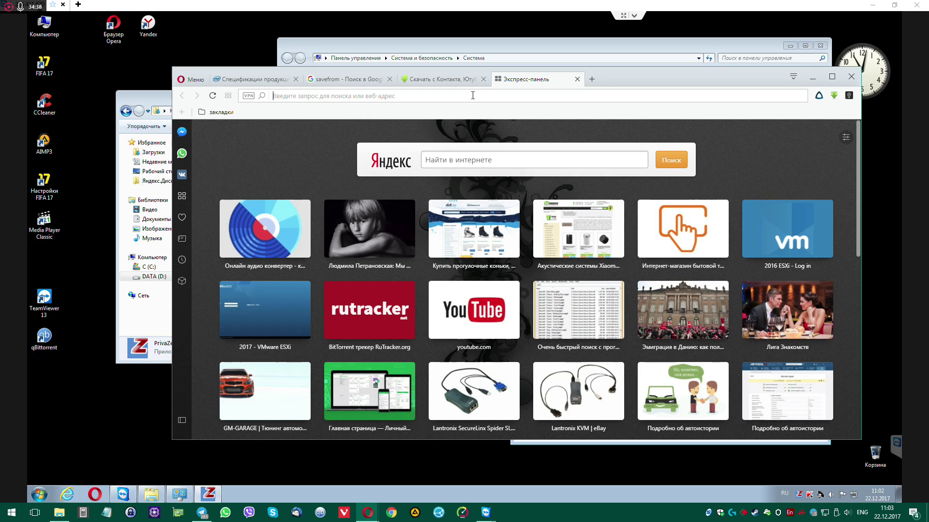
type("dns")
key("Return")
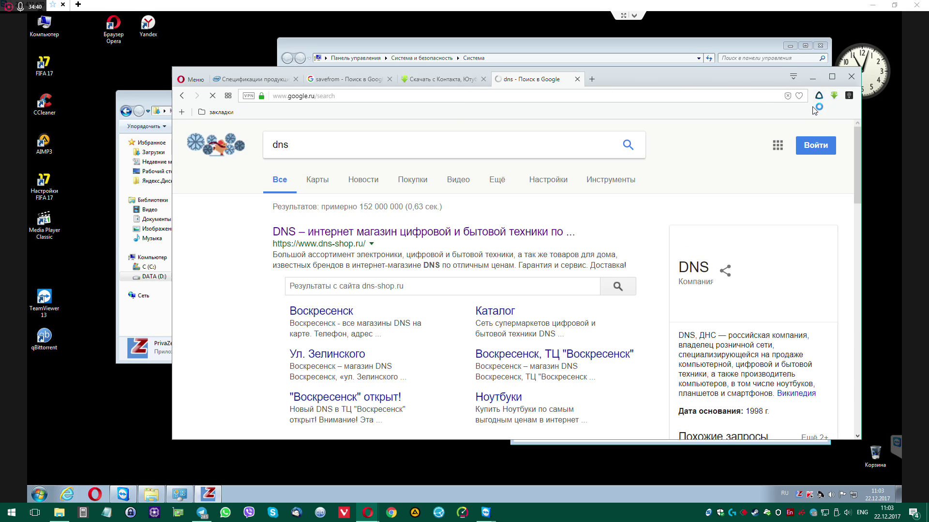
left_click(832, 78)
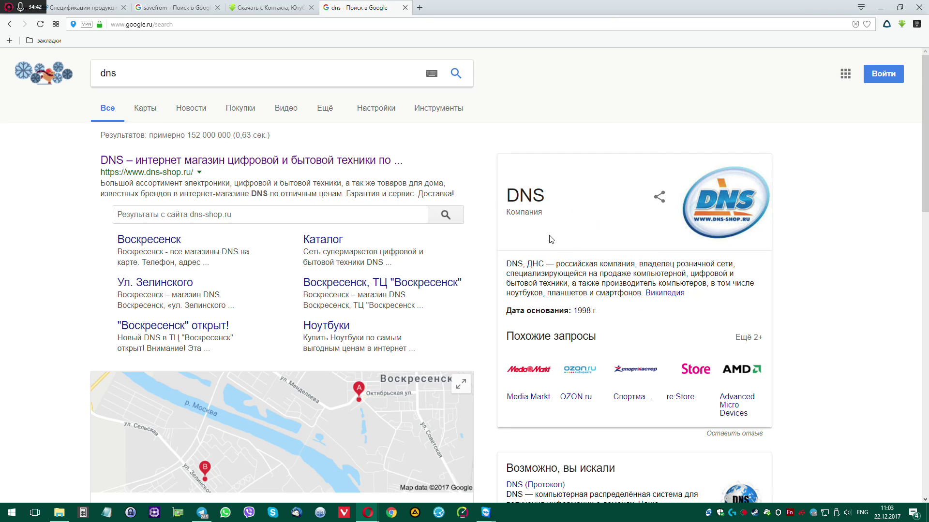
left_click(147, 161)
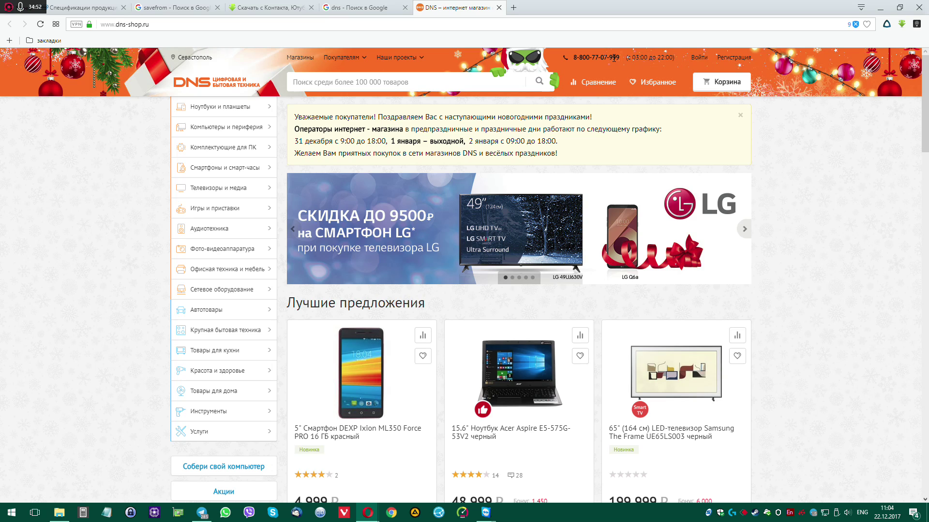
From the stores page, search the city picker for 'муром' in the Russian layout and pick Муром
left_click(300, 58)
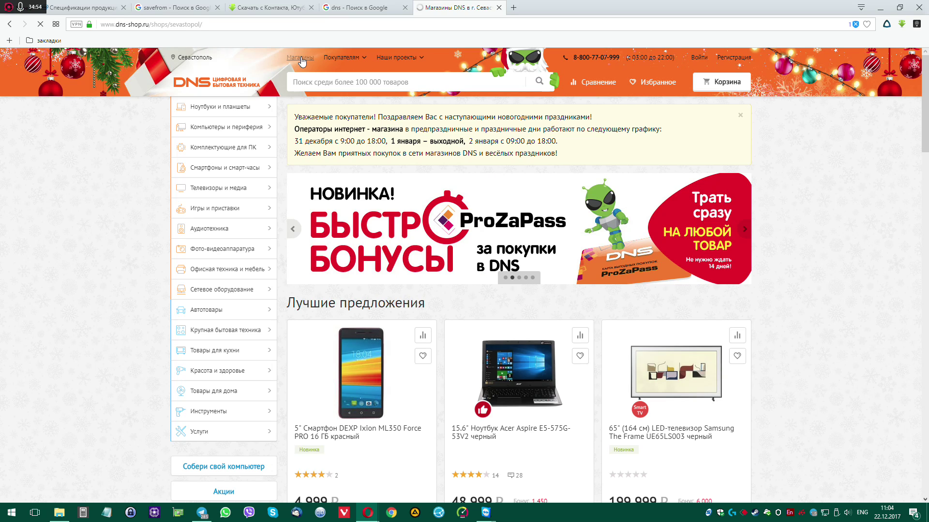
left_click(193, 57)
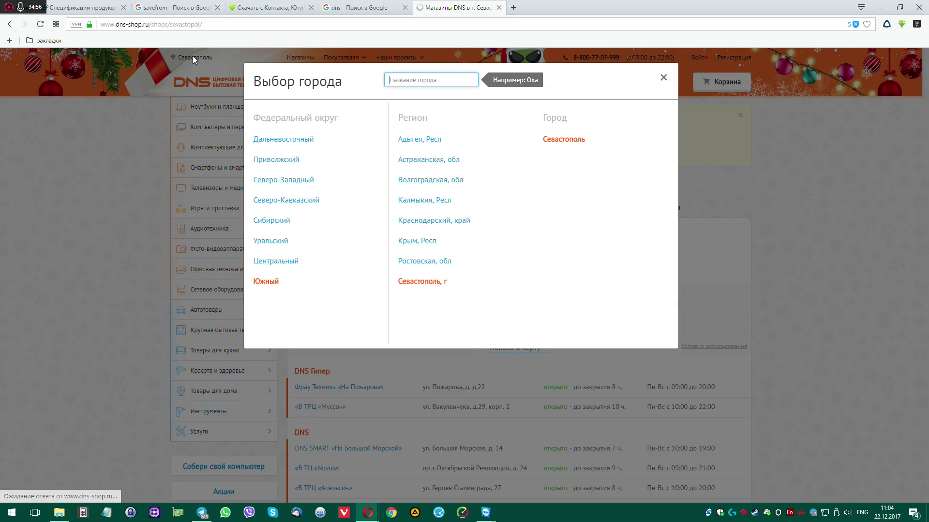
type("vehj")
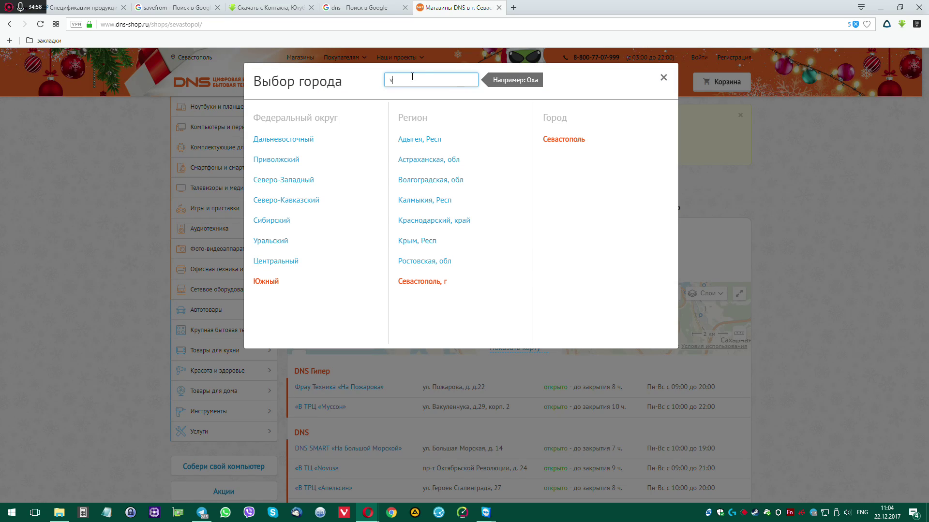
key("BackSpace")
key("BackSpace")
key("BackSpace")
key("BackSpace")
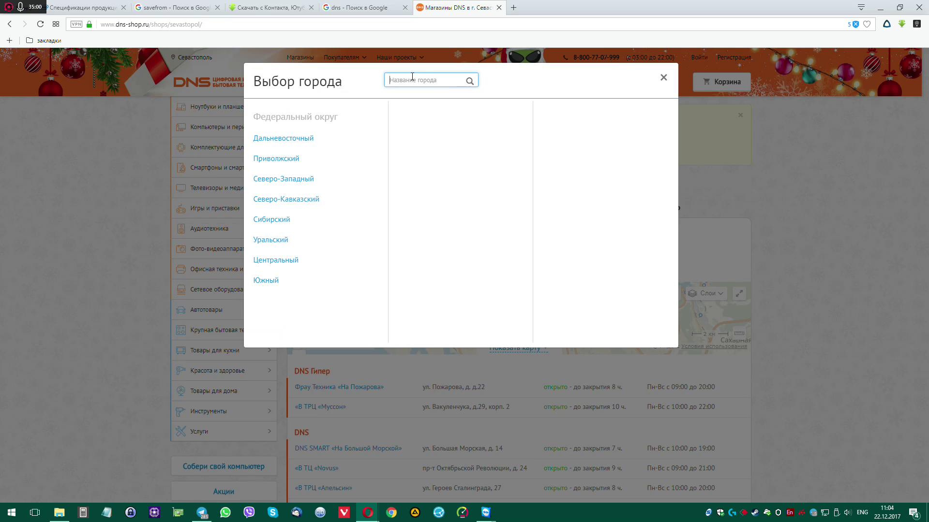
key("alt+shift")
type("муром")
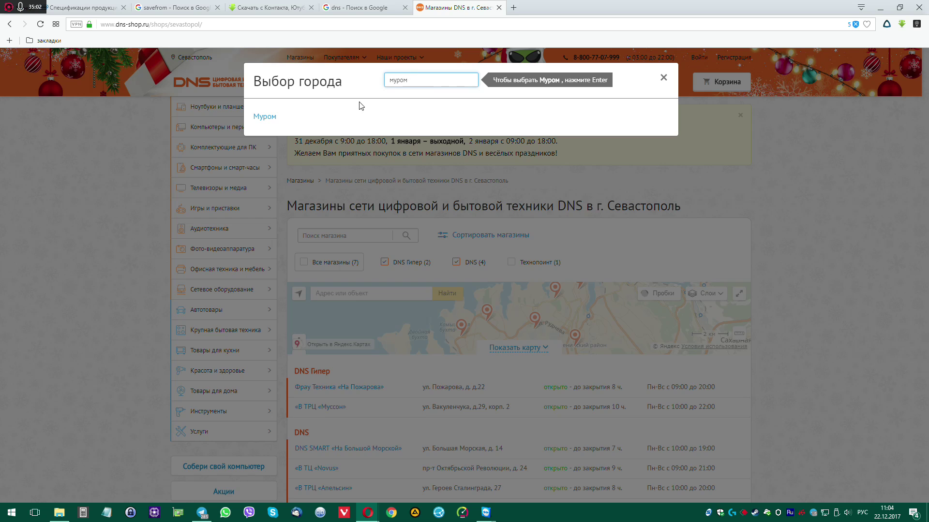
left_click(272, 121)
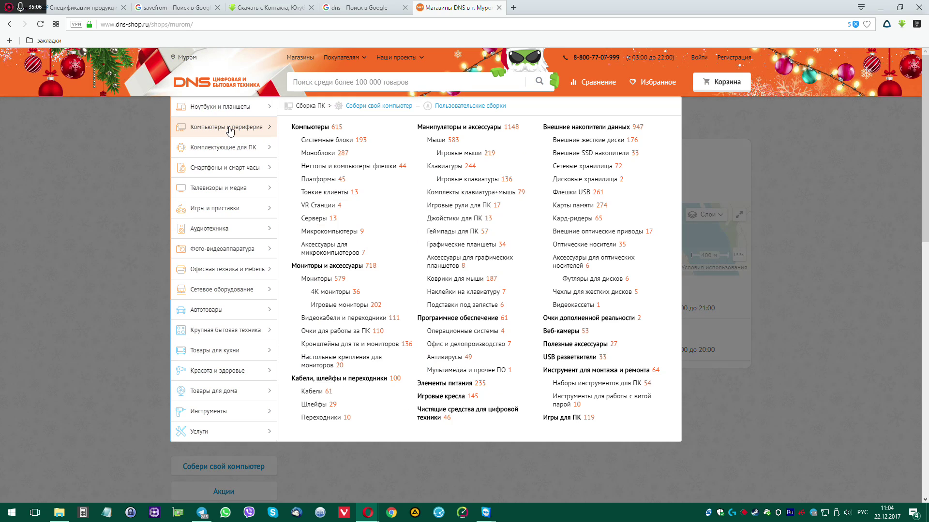
mouse_move(233, 150)
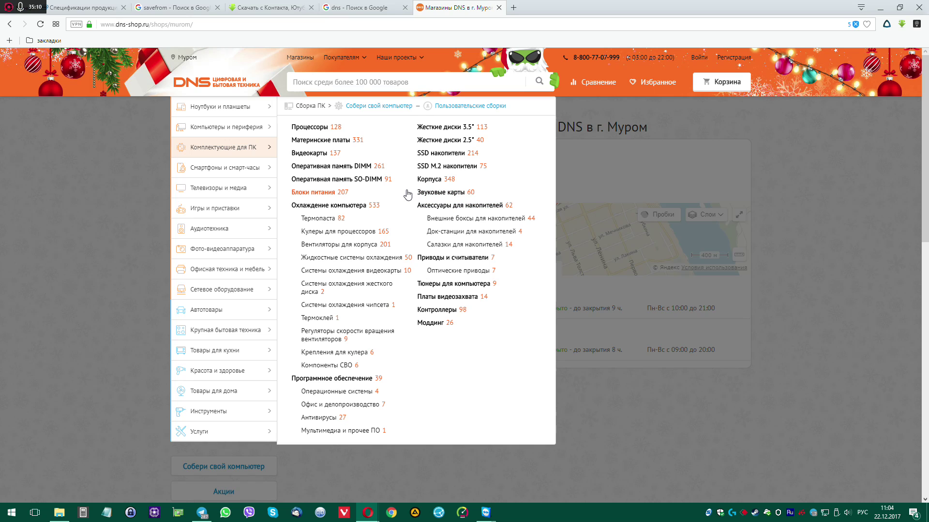
Open the SSD drives catalogue and open the WD Green SSD page in a background tab
left_click(448, 153)
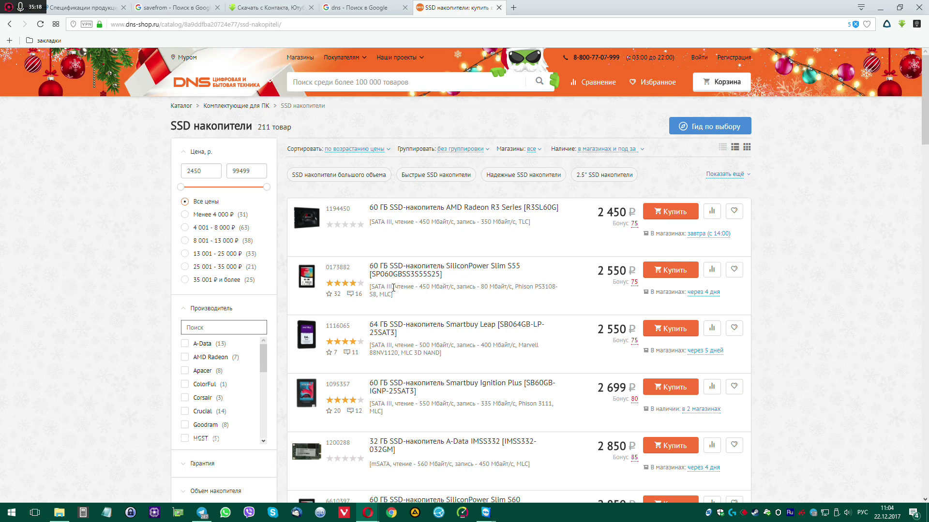
scroll(394, 288, "down", 3)
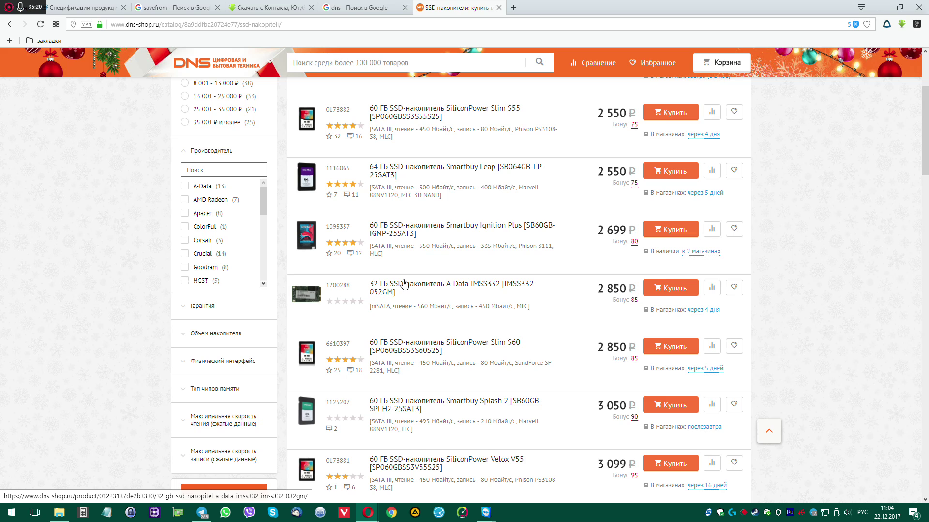
scroll(405, 284, "down", 3)
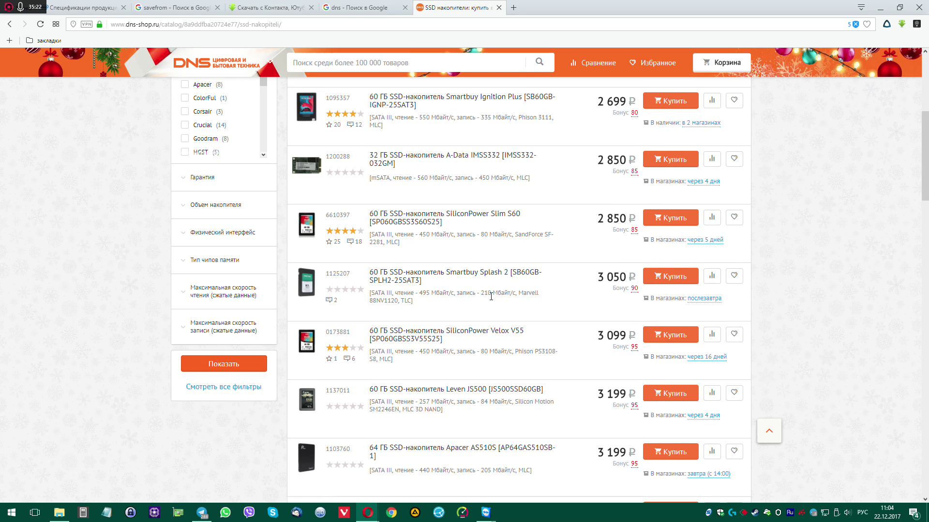
scroll(491, 296, "down", 4)
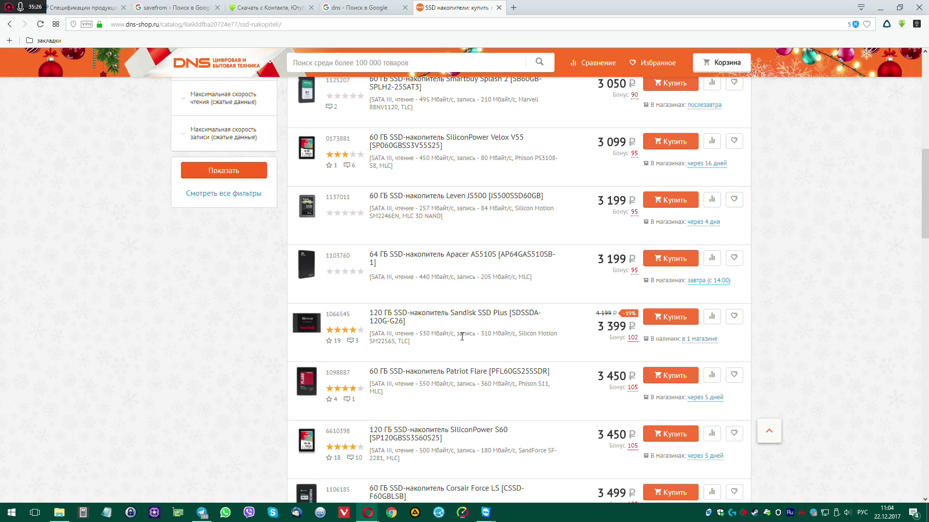
scroll(462, 336, "up", 10)
scroll(522, 257, "down", 12)
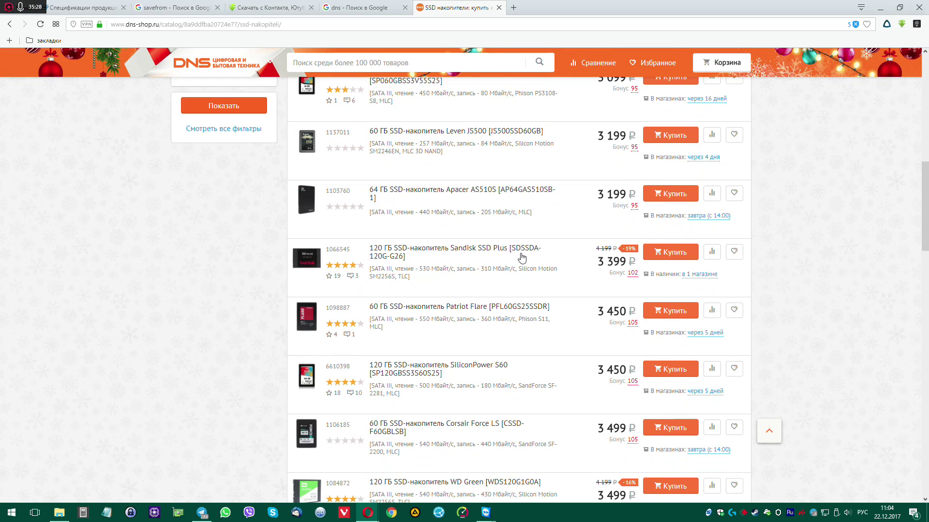
scroll(522, 257, "down", 1)
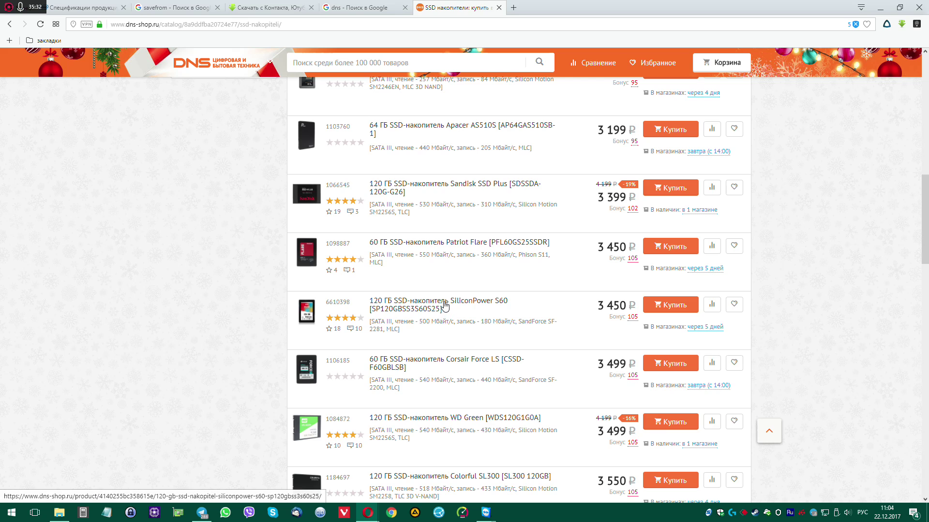
scroll(444, 305, "down", 1)
scroll(444, 302, "down", 1)
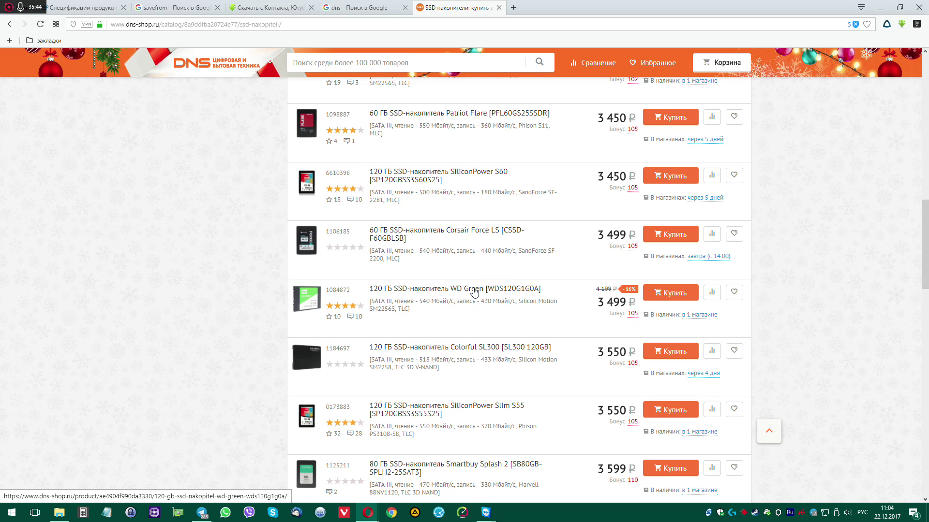
middle_click(474, 290)
Open another 120 GB SSD product page in a background tab
scroll(492, 309, "up", 1)
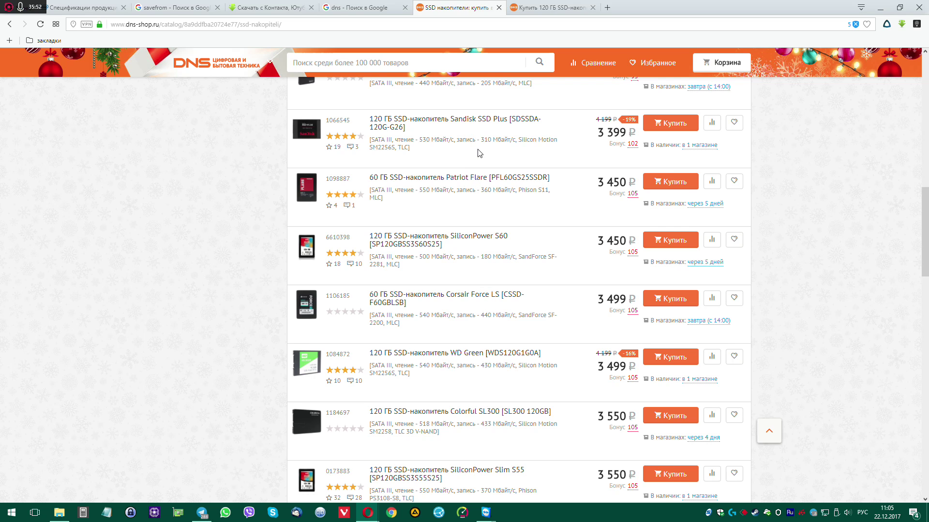
scroll(478, 154, "up", 1)
scroll(486, 232, "up", 2)
scroll(486, 239, "up", 3)
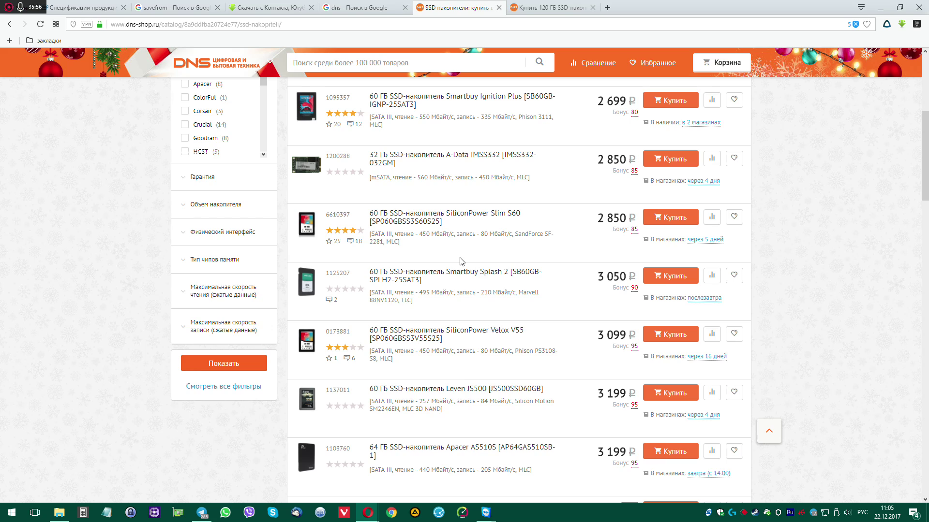
scroll(459, 261, "down", 2)
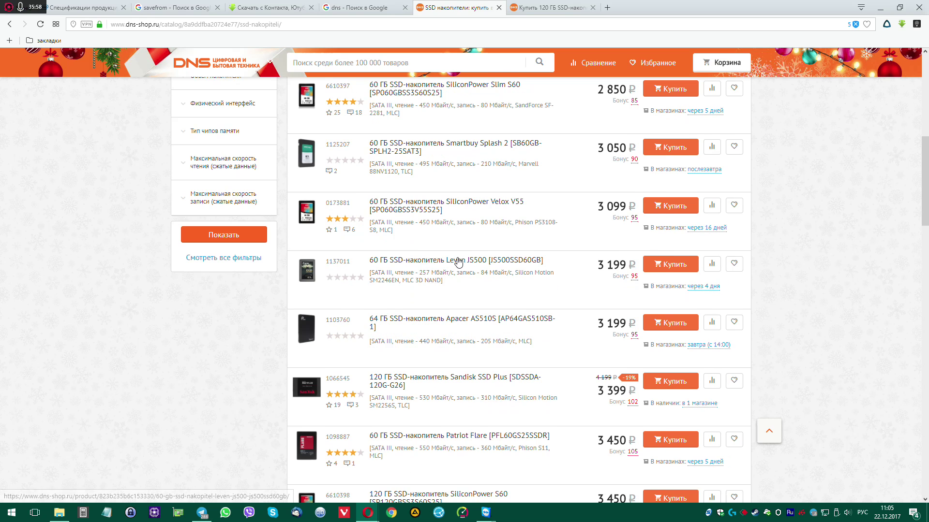
middle_click(454, 379)
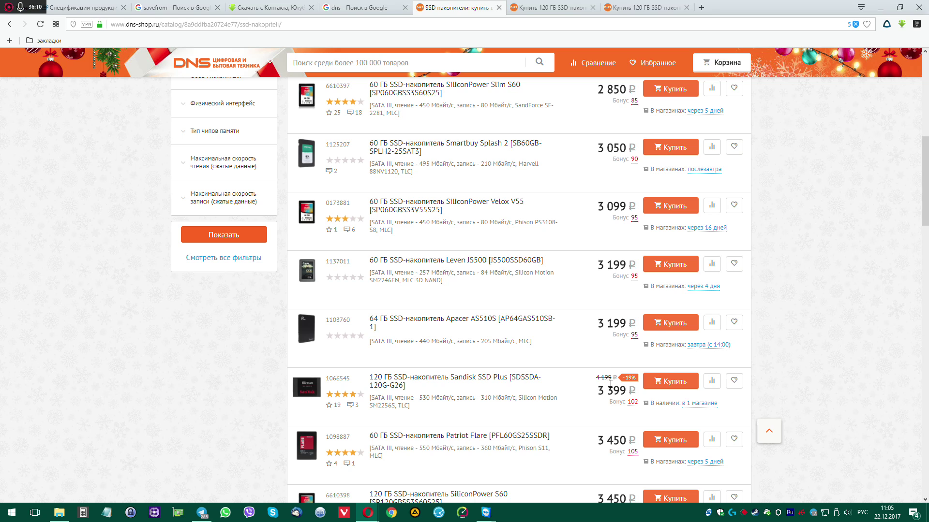
scroll(467, 326, "down", 4)
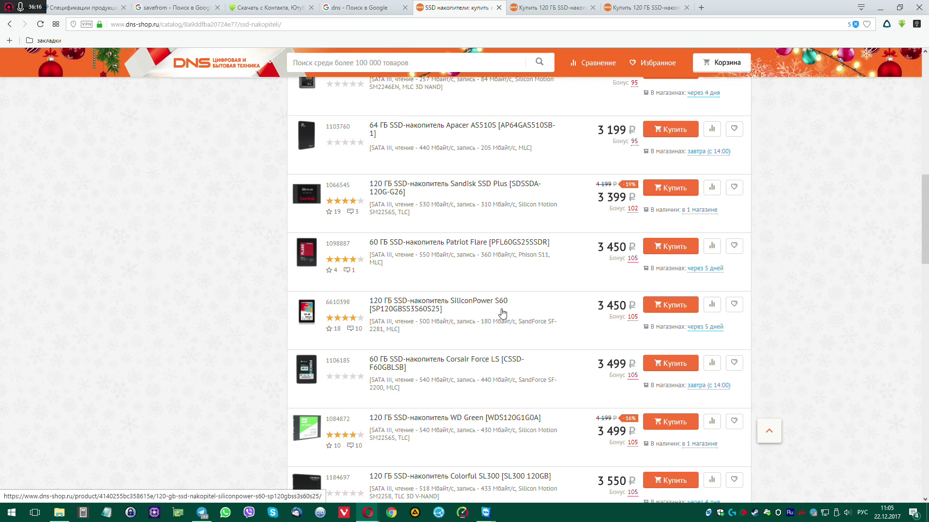
Add the SiliconPower S60, Sandisk SSD Plus and WD Green SSDs to the comparison
left_click(711, 308)
left_click(712, 188)
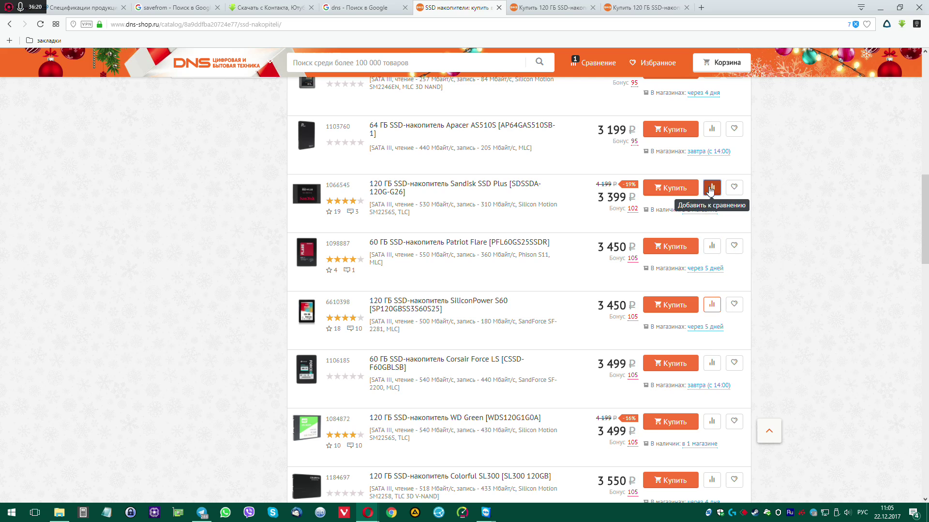
scroll(478, 341, "down", 1)
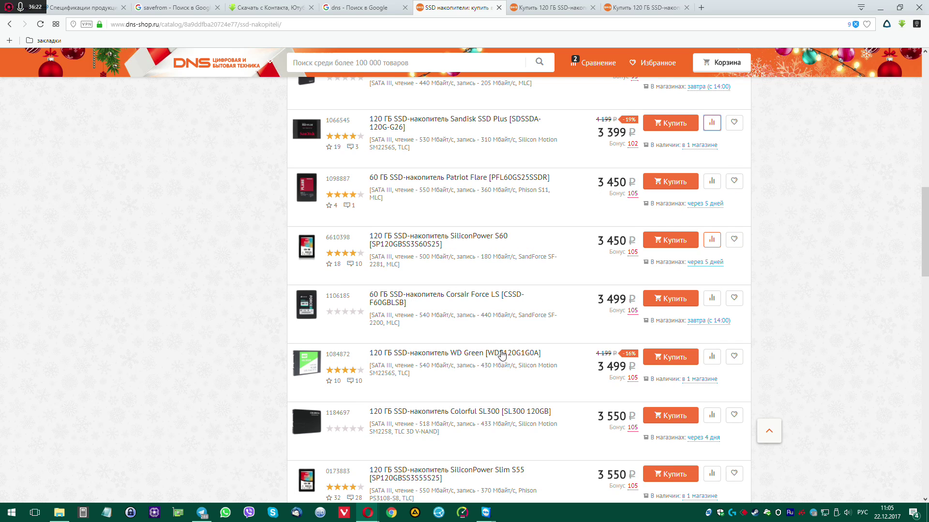
left_click(711, 359)
Add the Plextor S3C from results page 2 to the comparison, then open Сравнение
scroll(503, 327, "down", 3)
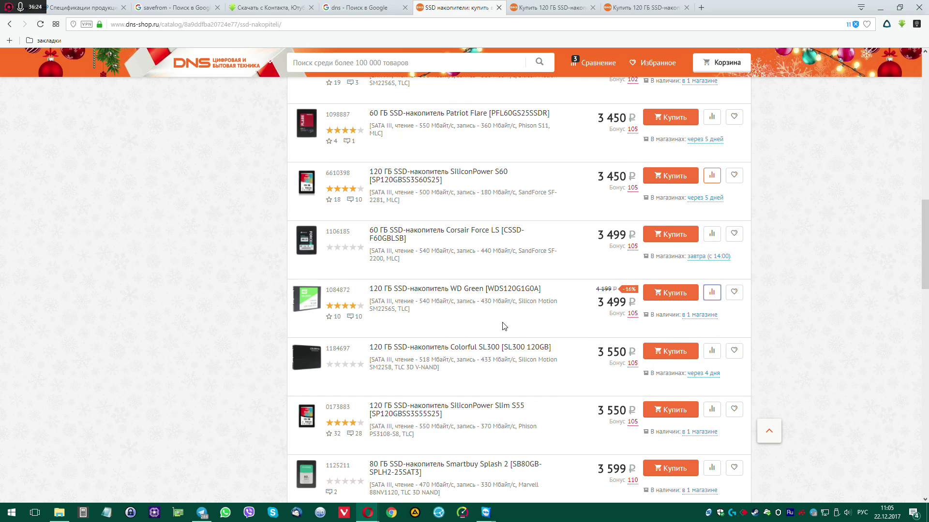
scroll(503, 326, "down", 1)
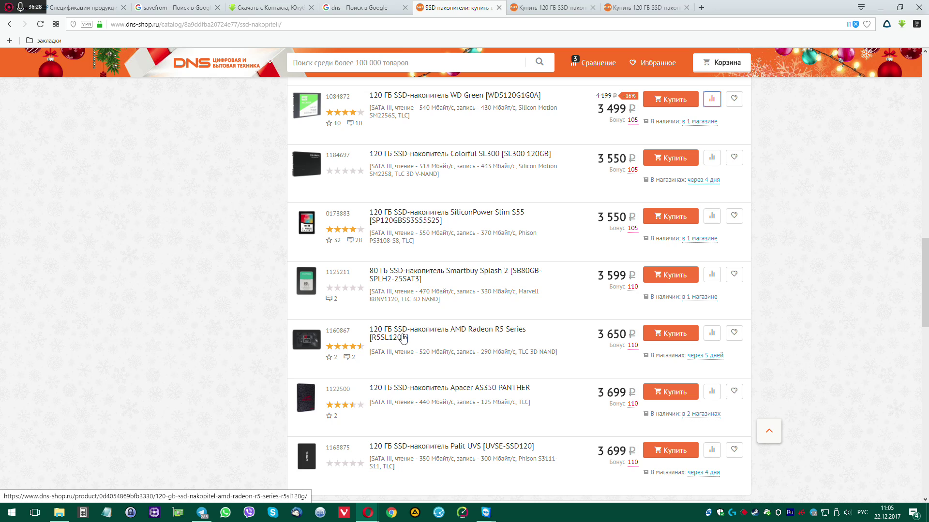
scroll(405, 336, "down", 1)
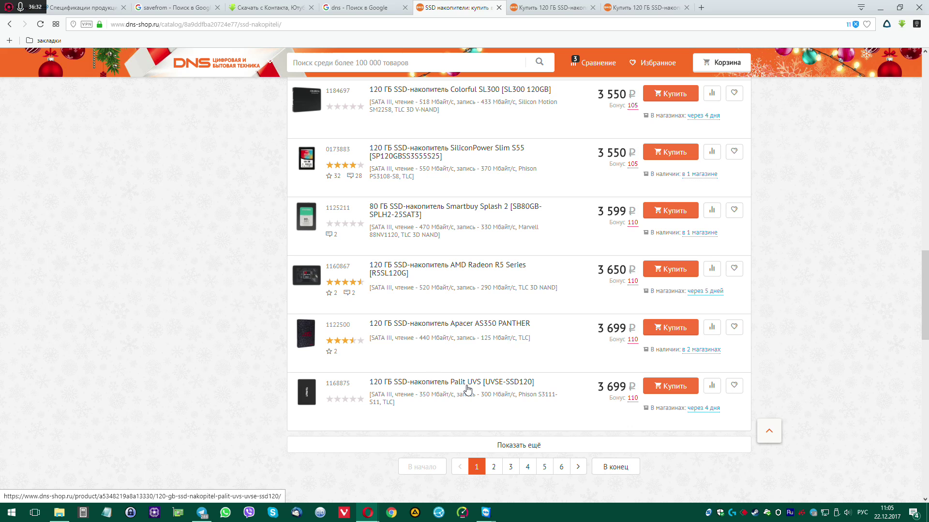
left_click(495, 469)
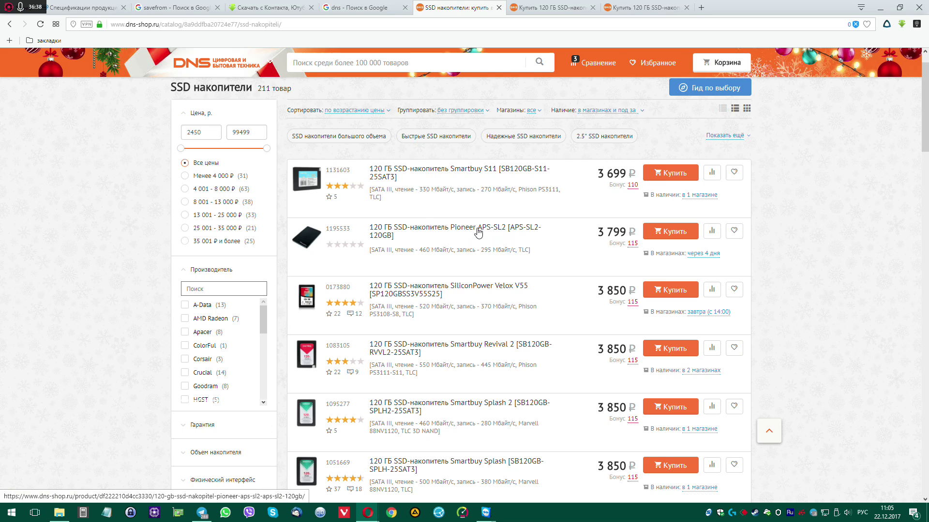
scroll(561, 291, "down", 1)
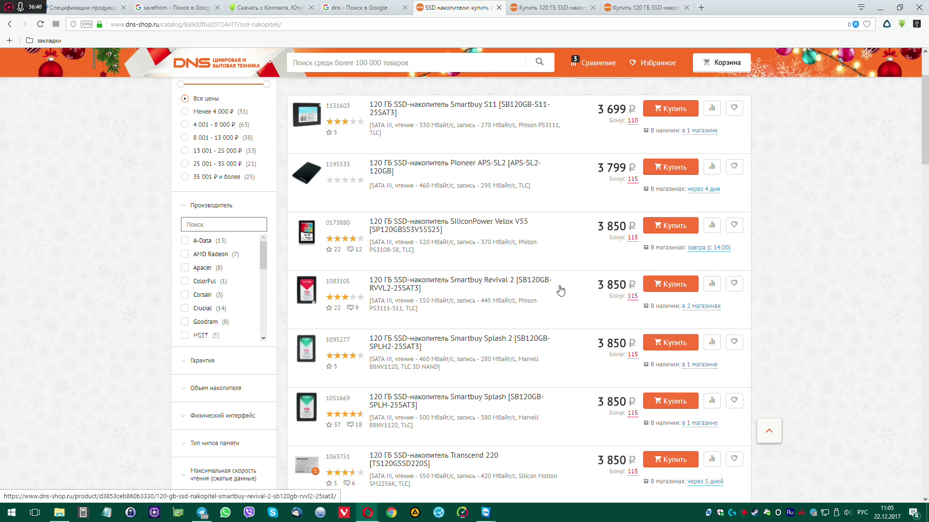
scroll(560, 291, "down", 2)
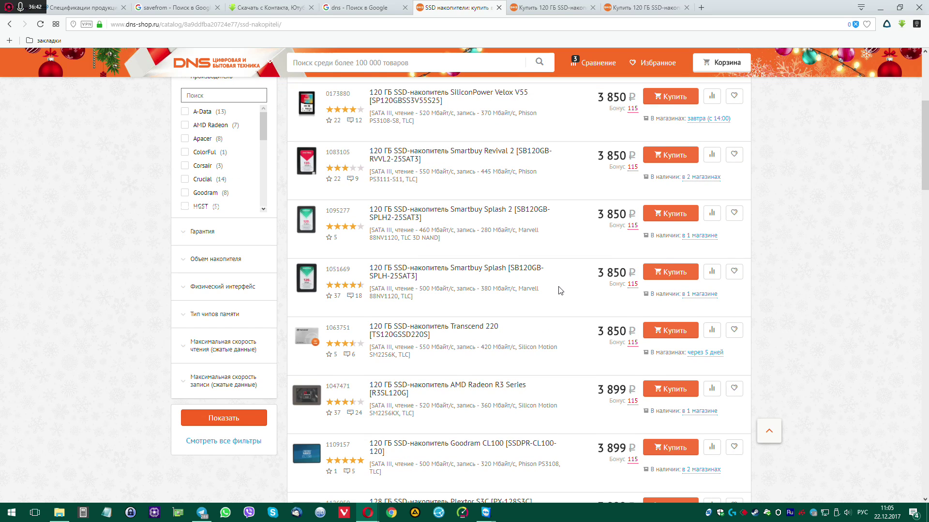
scroll(560, 290, "down", 2)
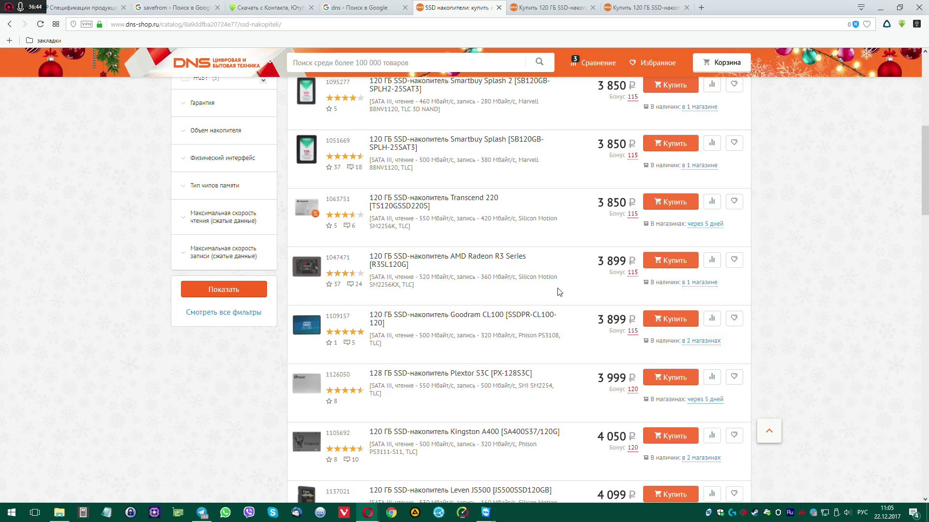
scroll(508, 322, "down", 1)
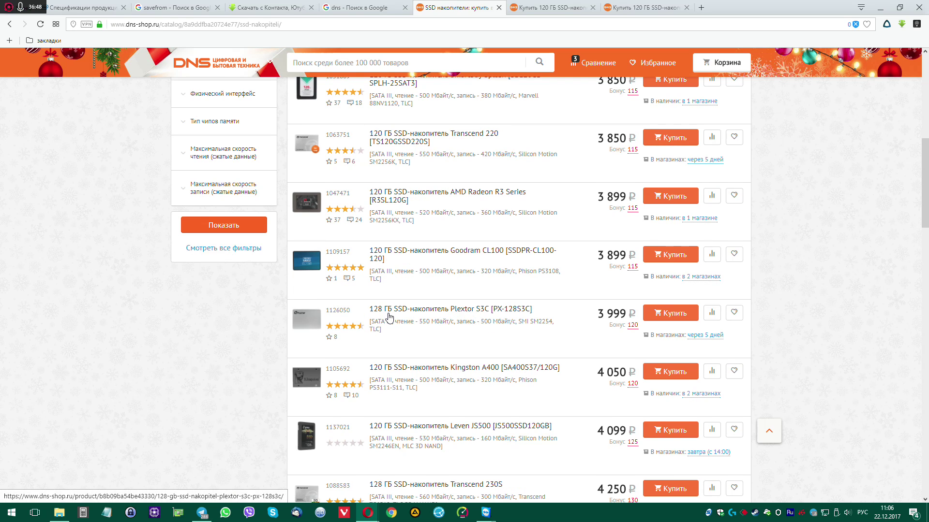
left_click(712, 312)
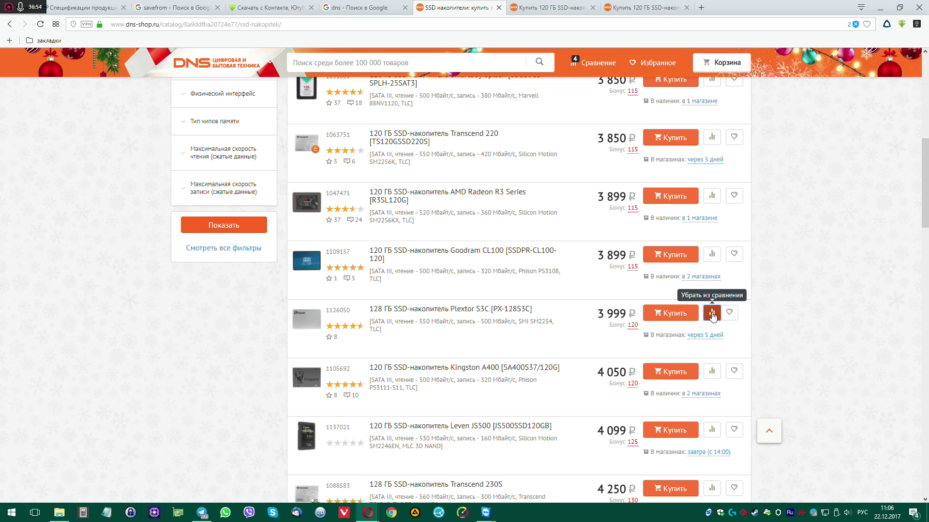
left_click(600, 62)
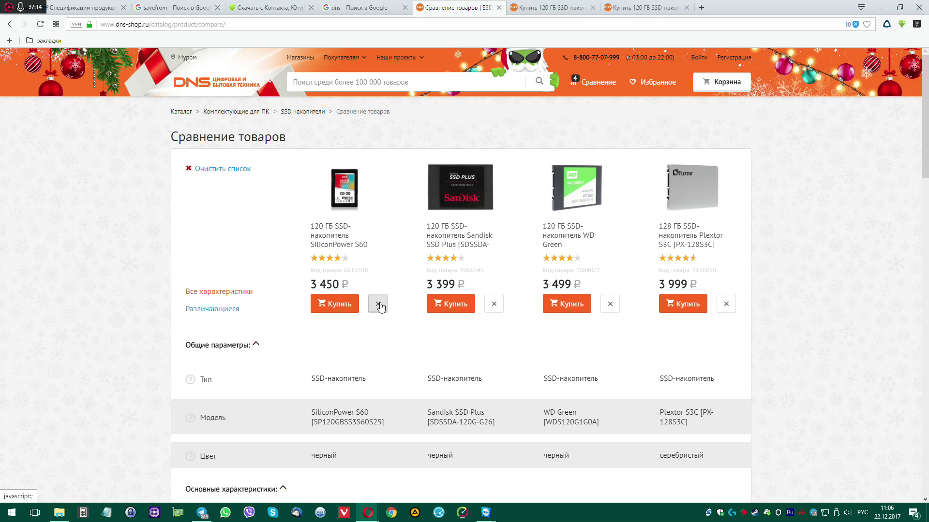
Remove the SiliconPower S60 card from the comparison and scroll the specification table
left_click(378, 305)
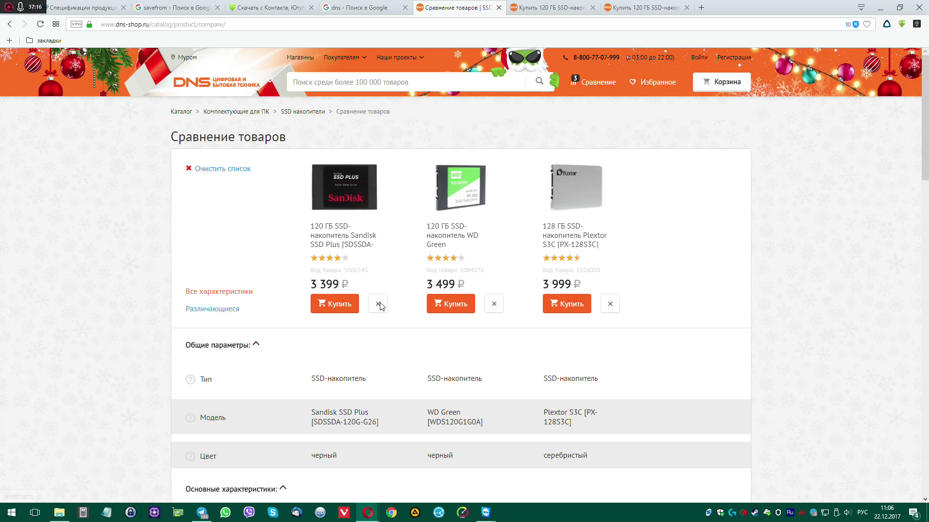
scroll(669, 291, "down", 2)
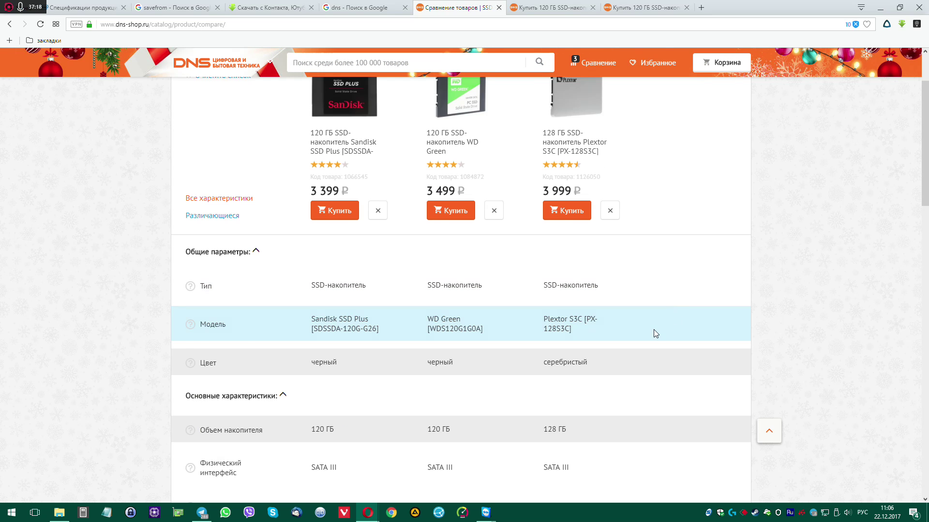
scroll(654, 333, "up", 2)
scroll(655, 335, "down", 3)
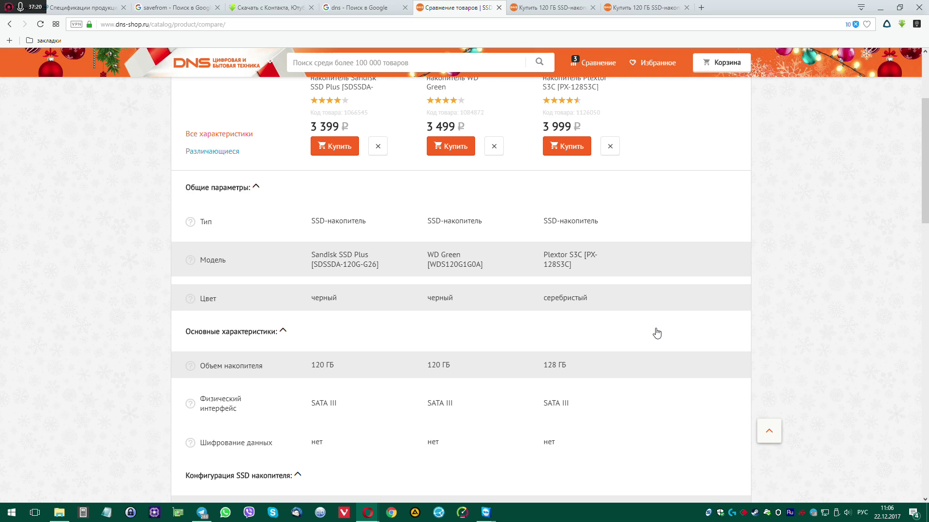
scroll(656, 333, "down", 1)
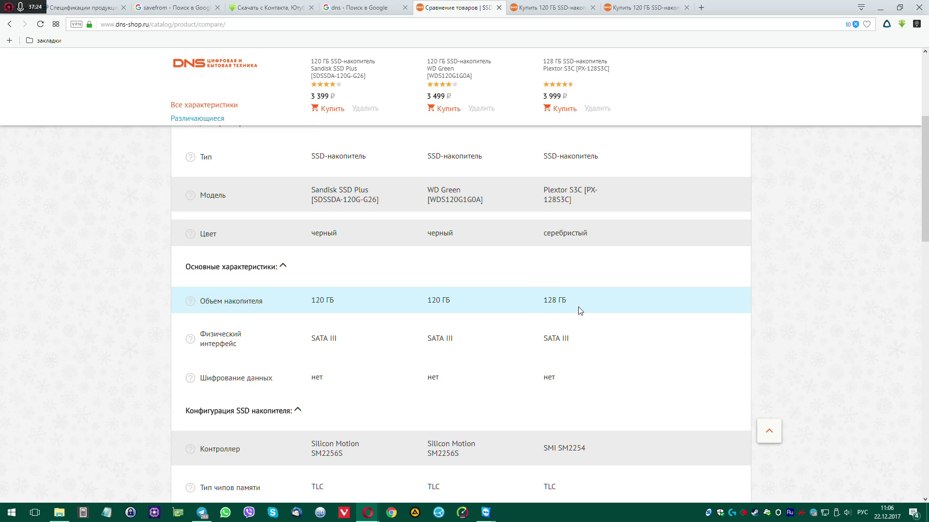
scroll(494, 347, "down", 4)
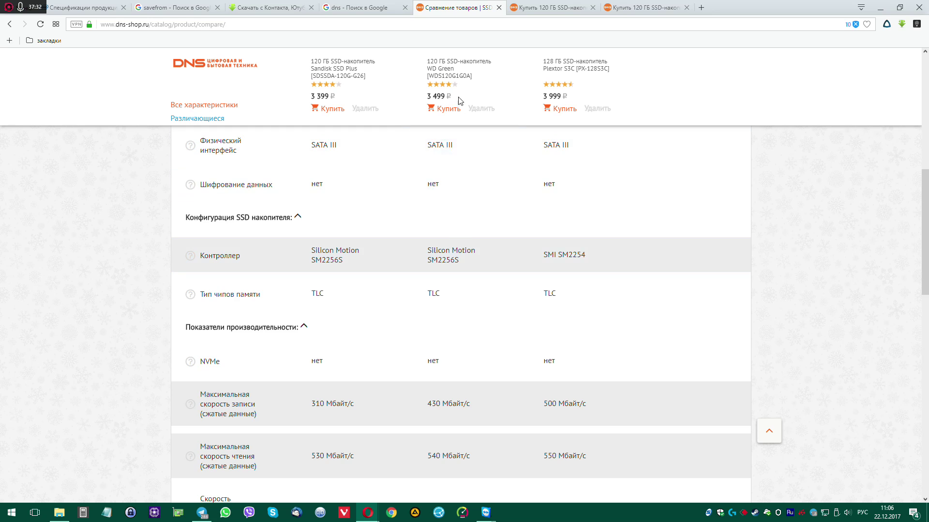
Highlight the 310 Мбайт/с write and 530 Мбайт/с read speed values in the table
mouse_move(383, 82)
scroll(576, 257, "down", 1)
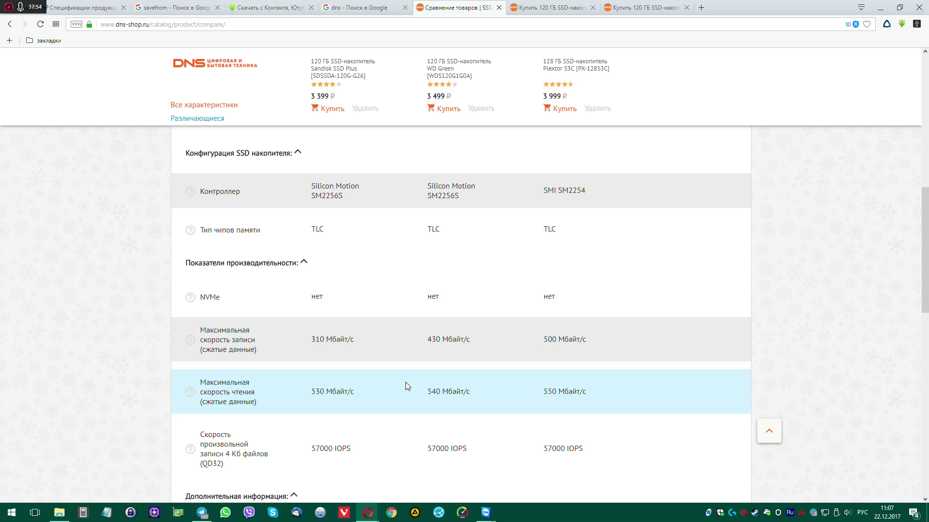
scroll(438, 360, "down", 2)
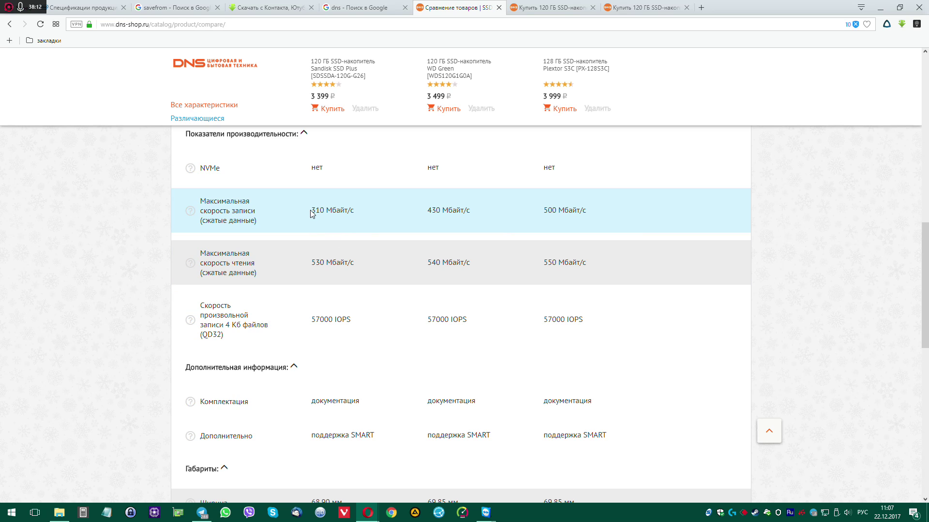
left_click_drag(311, 211, 359, 210)
left_click(315, 261)
left_click_drag(315, 263, 356, 264)
left_click(443, 215)
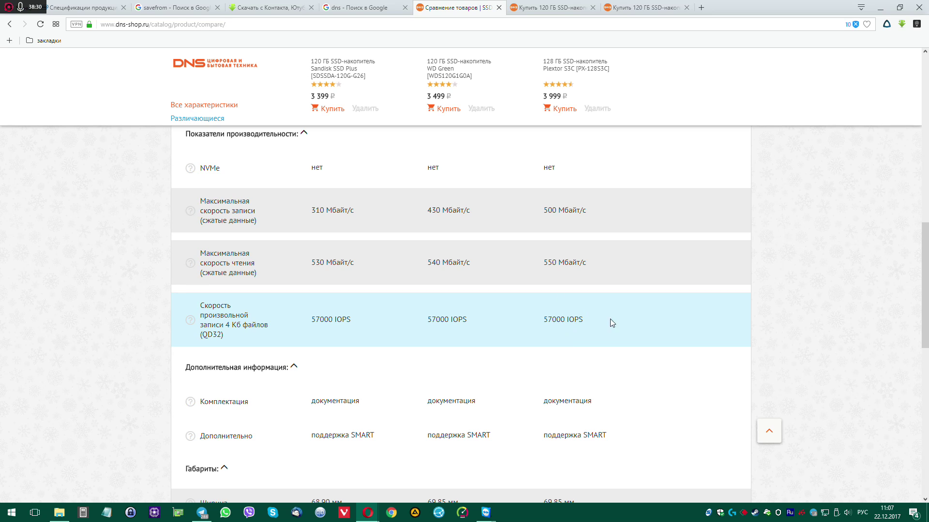
Scroll up and down the specification table to compare the three remaining SSDs
scroll(632, 344, "down", 3)
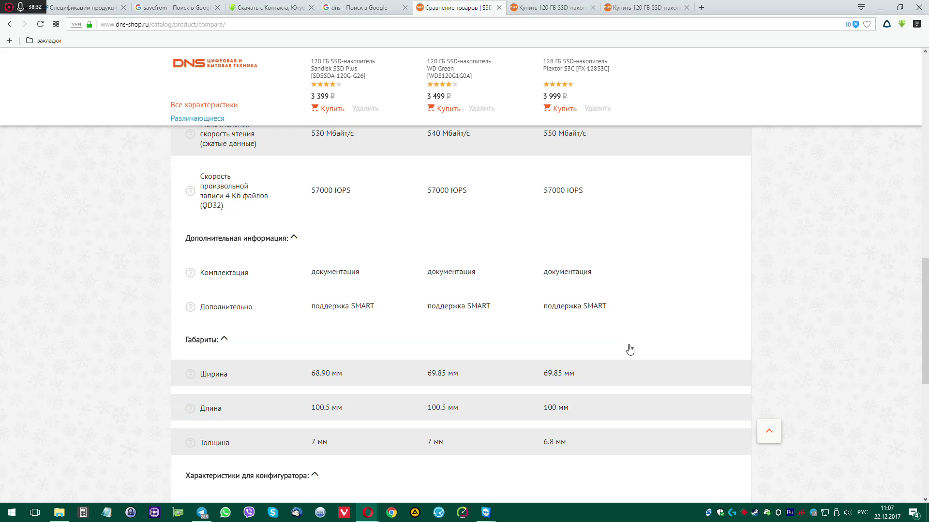
scroll(631, 346, "down", 2)
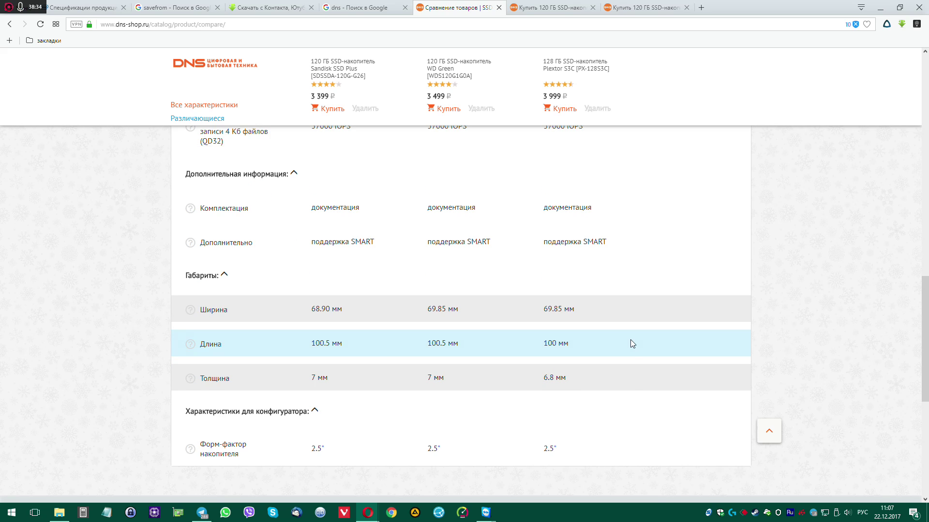
scroll(631, 344, "down", 2)
scroll(631, 344, "up", 1)
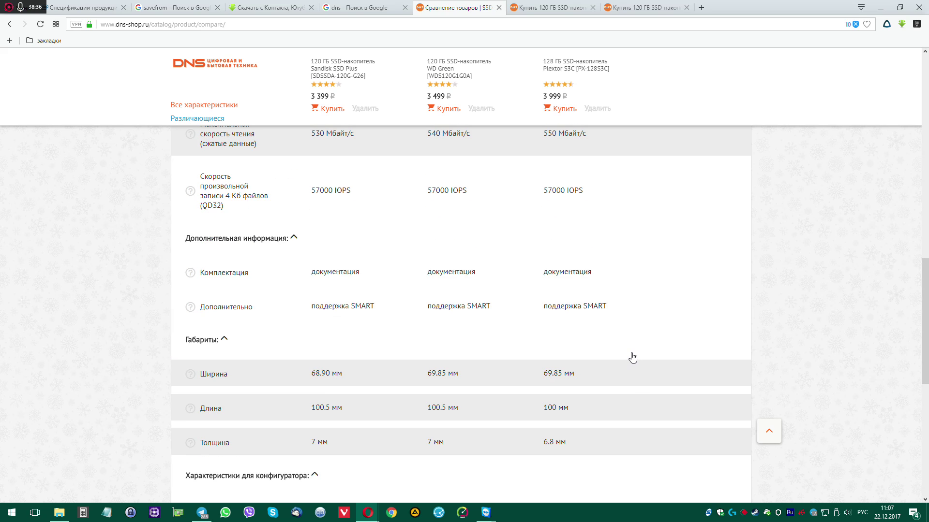
scroll(633, 357, "up", 3)
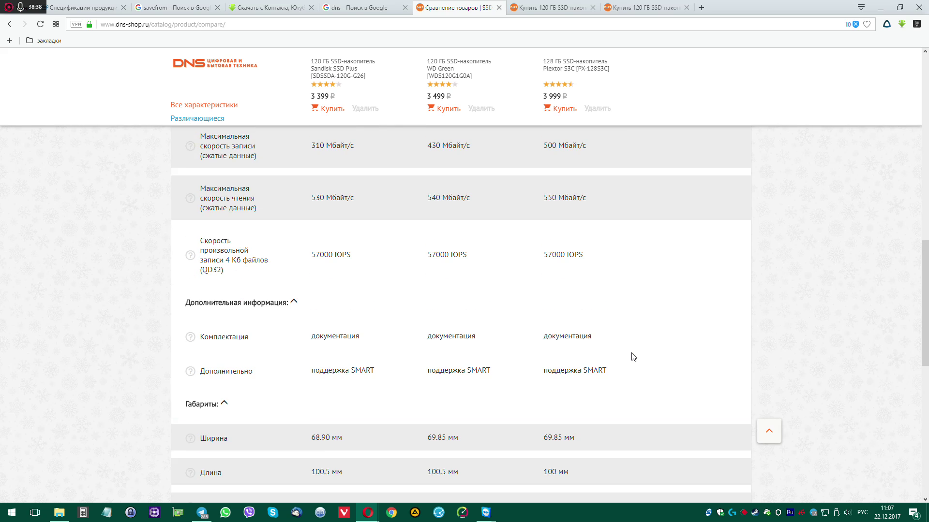
scroll(632, 358, "up", 1)
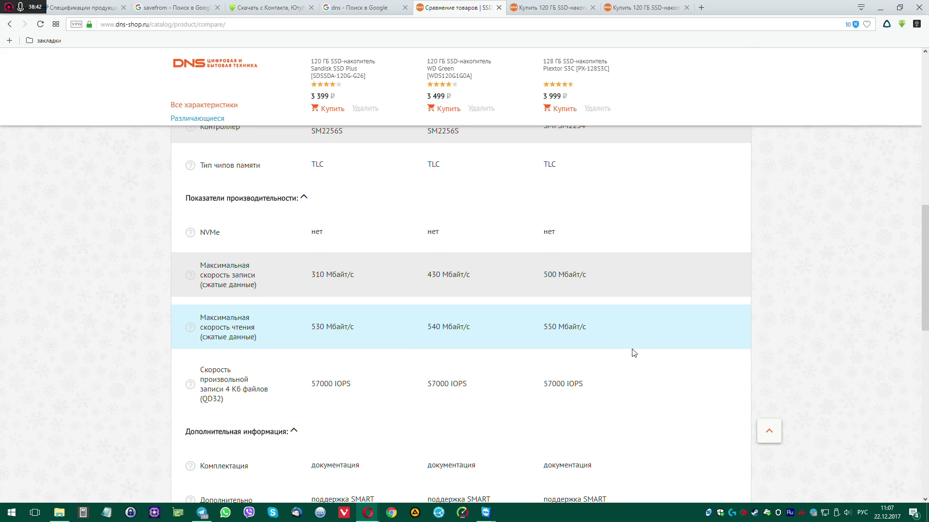
scroll(634, 352, "up", 10)
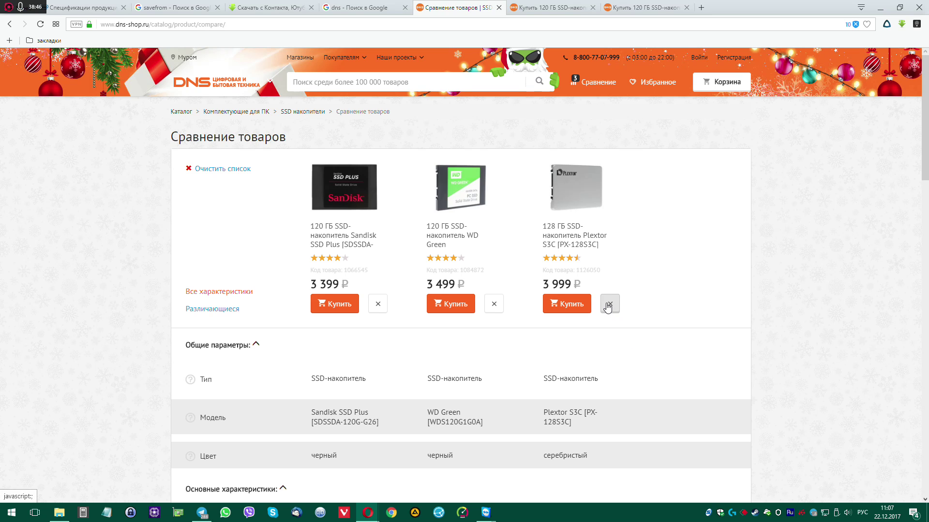
scroll(676, 366, "down", 9)
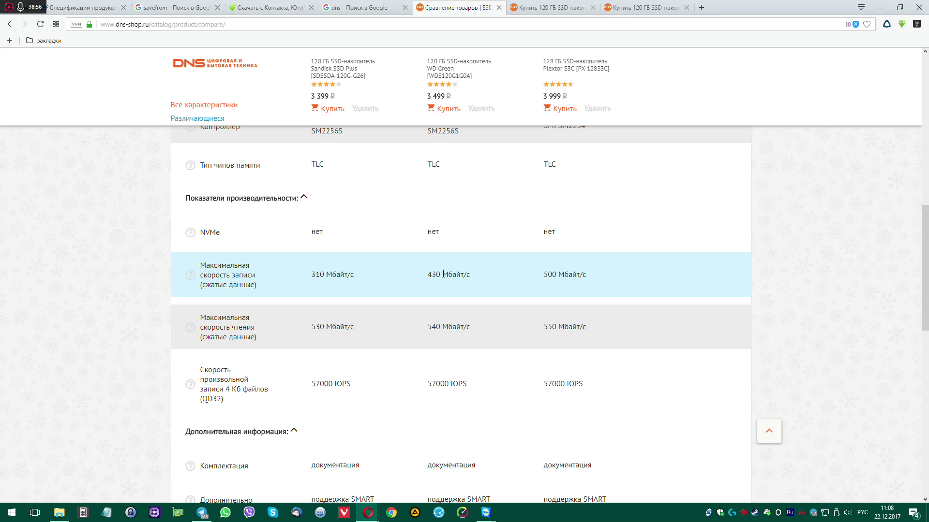
scroll(505, 377, "up", 9)
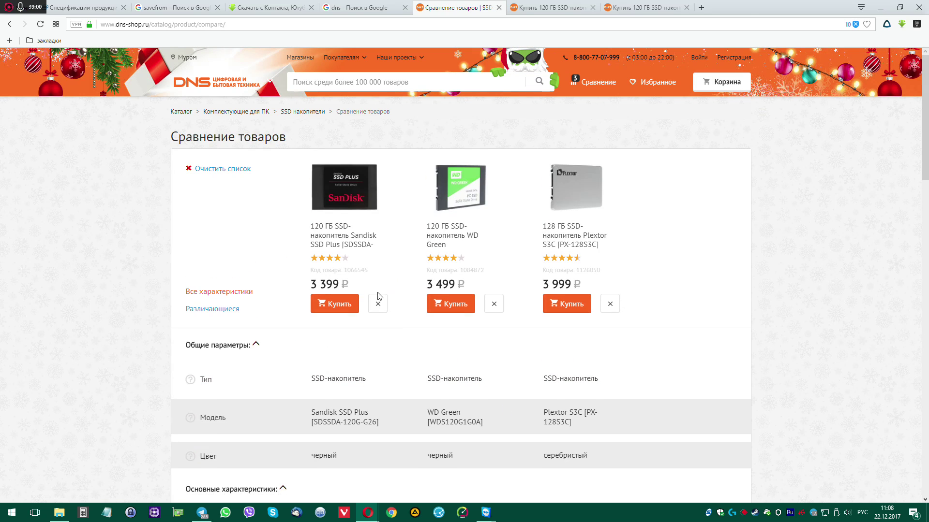
Remove the Sandisk SSD from the comparison, then restore Opera and drag it far left
left_click(378, 304)
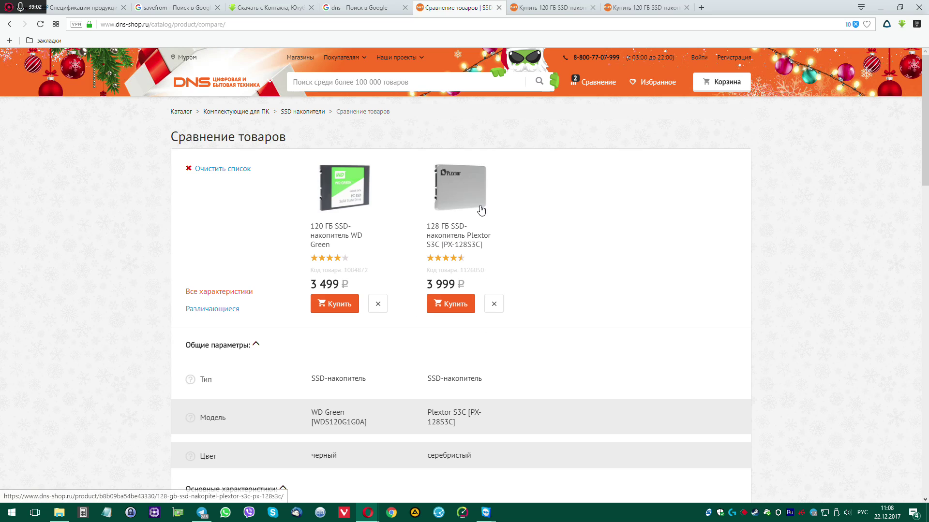
scroll(547, 265, "down", 3)
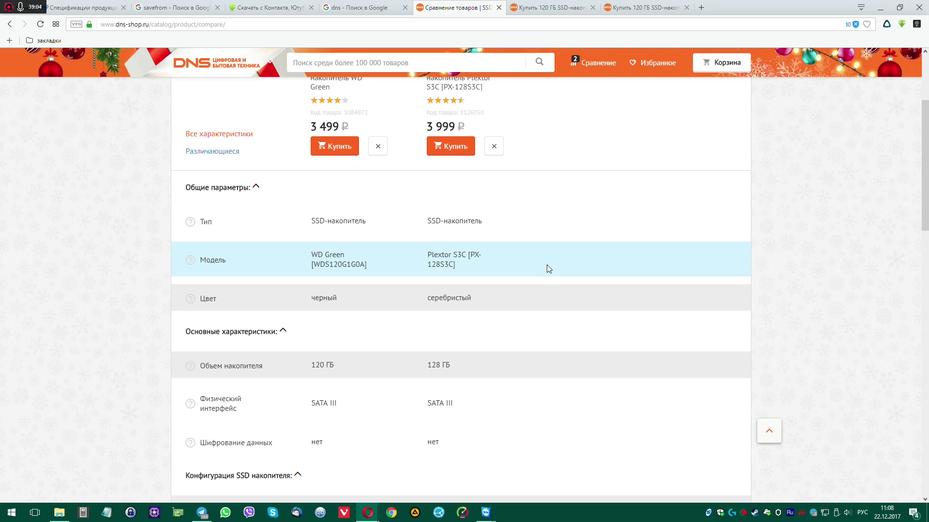
scroll(547, 265, "up", 3)
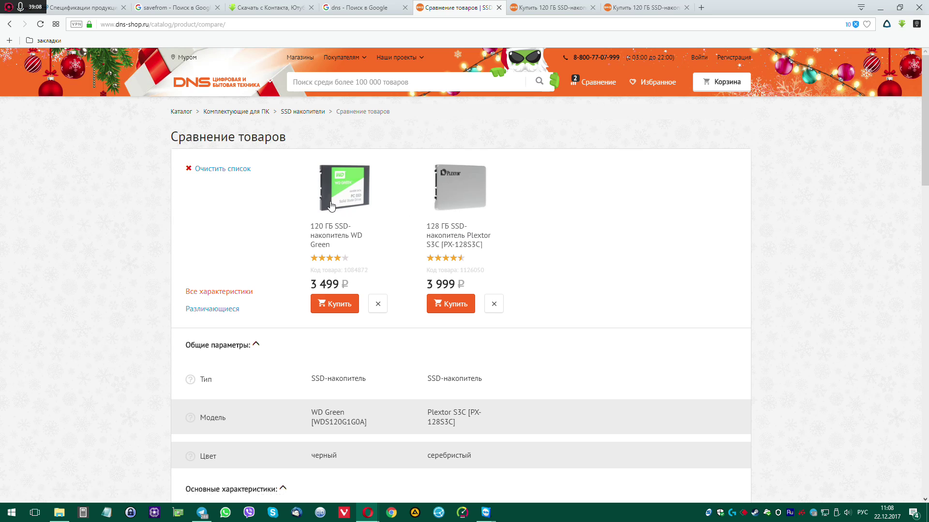
left_click(900, 7)
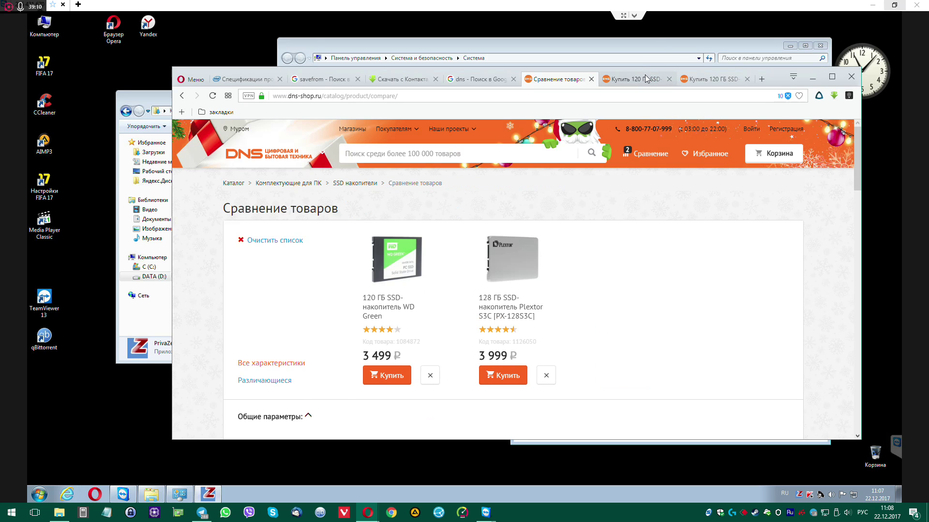
left_click_drag(646, 69, 20, 73)
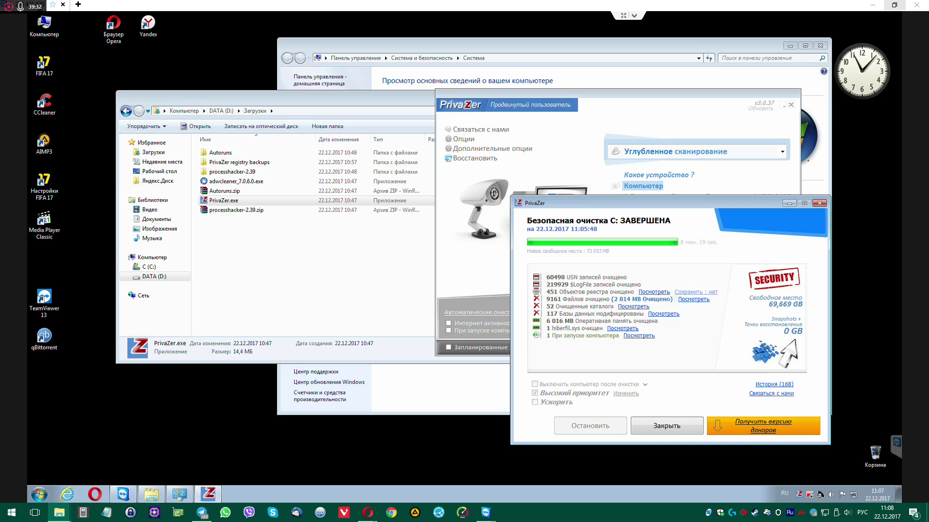
Open the pasted Yandex Disk link, save 2017-12-22_11-08-36.png, and show it in Downloads
left_click(94, 495)
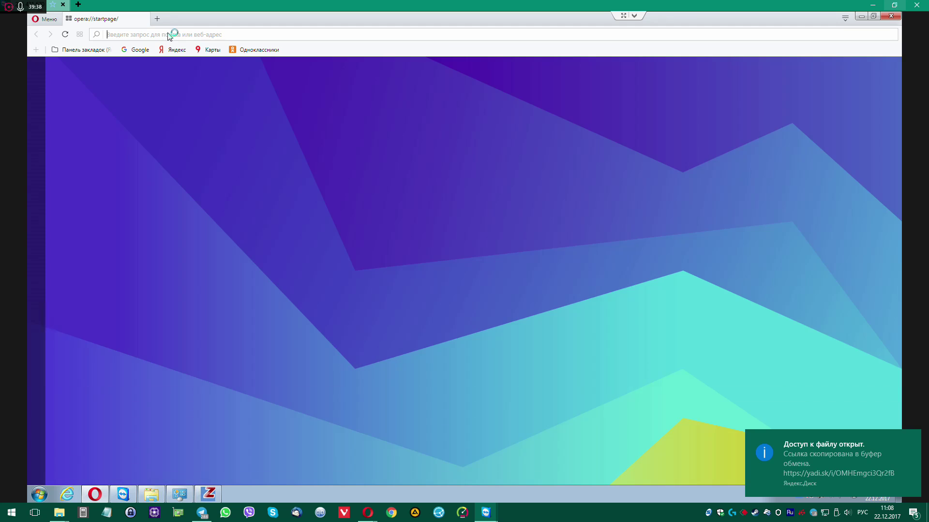
right_click(169, 34)
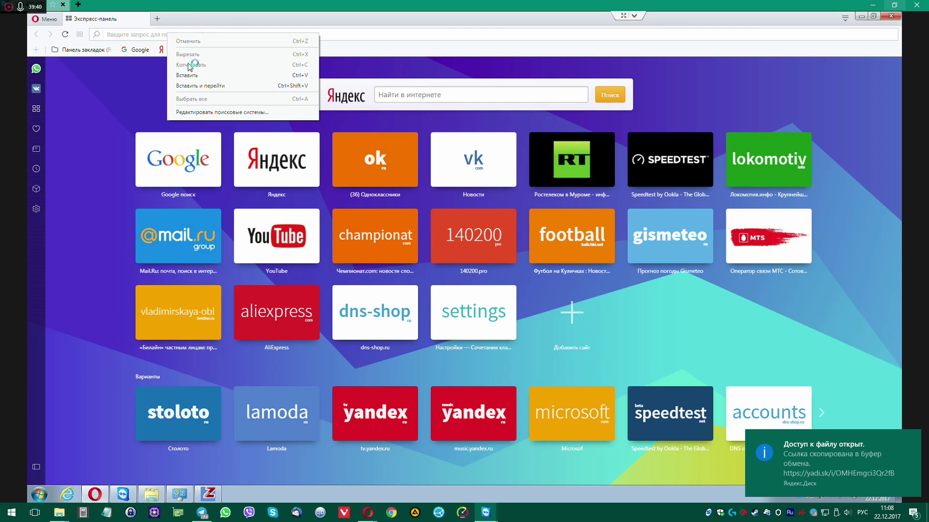
left_click(193, 86)
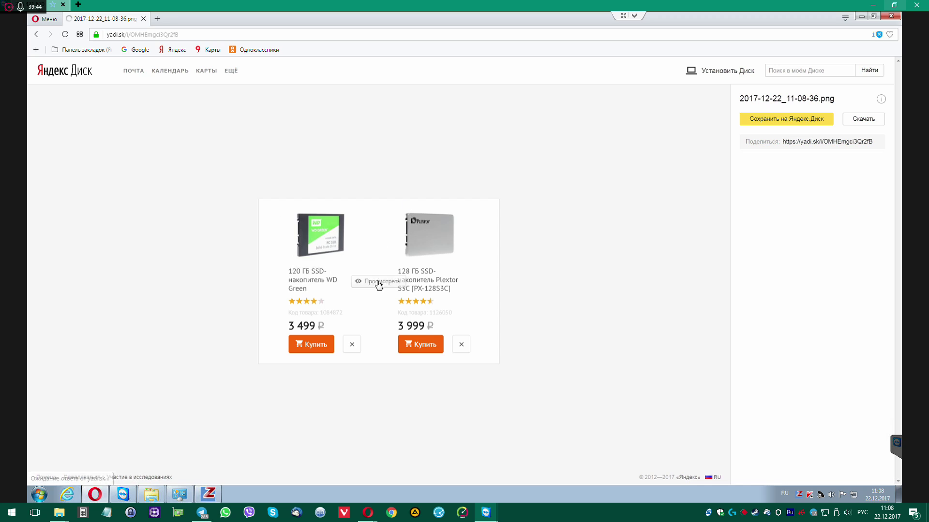
left_click(868, 120)
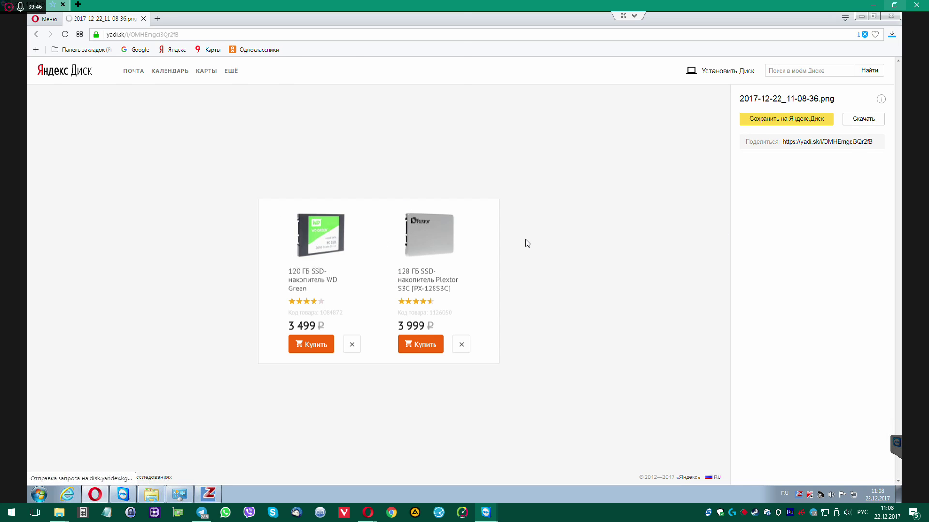
left_click(391, 243)
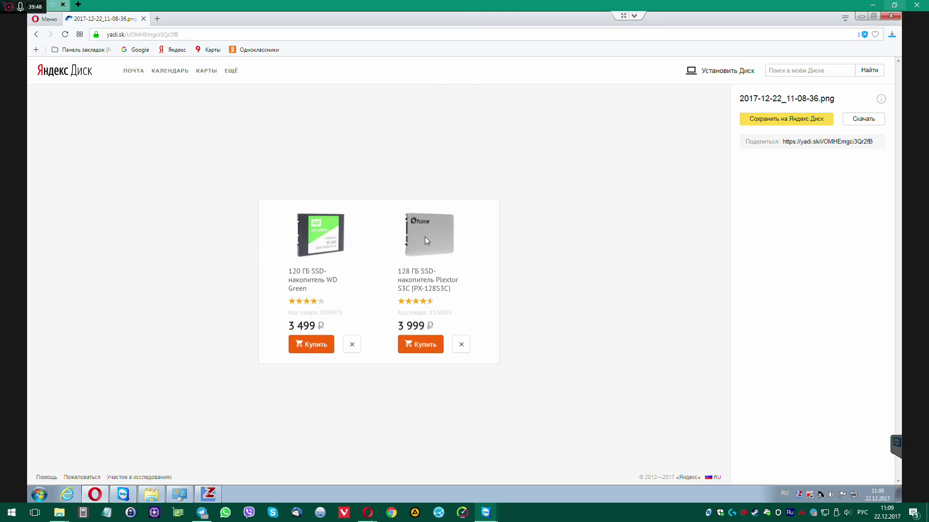
left_click(886, 62)
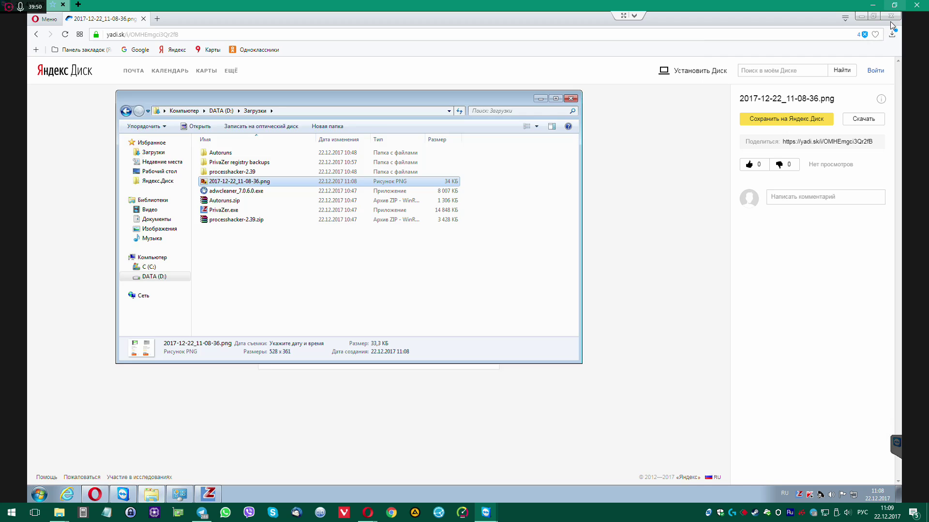
Close Opera and move the downloaded PNG from the Downloads folder onto the desktop
left_click(895, 19)
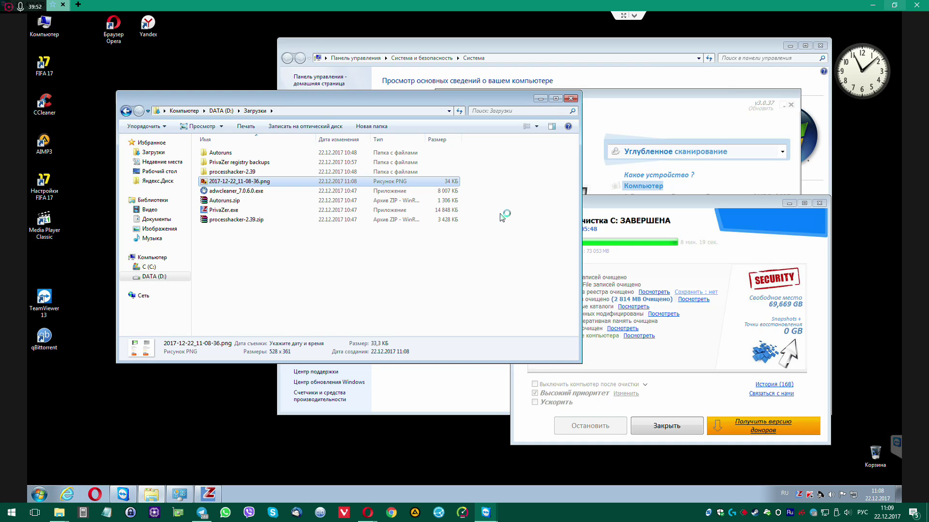
left_click_drag(266, 99, 499, 163)
left_click_drag(496, 249, 205, 160)
left_click(228, 211)
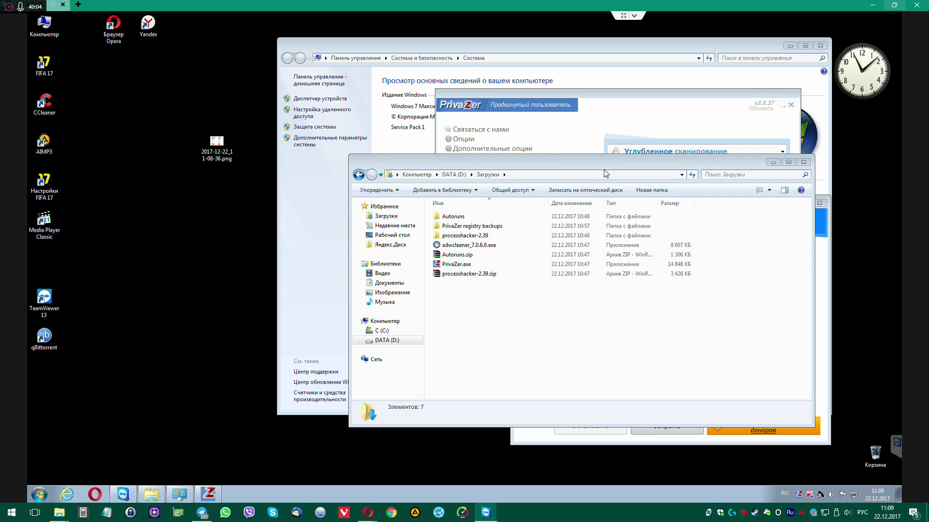
Open the desktop screenshot in Windows Photo Viewer
left_click_drag(576, 165, 415, 199)
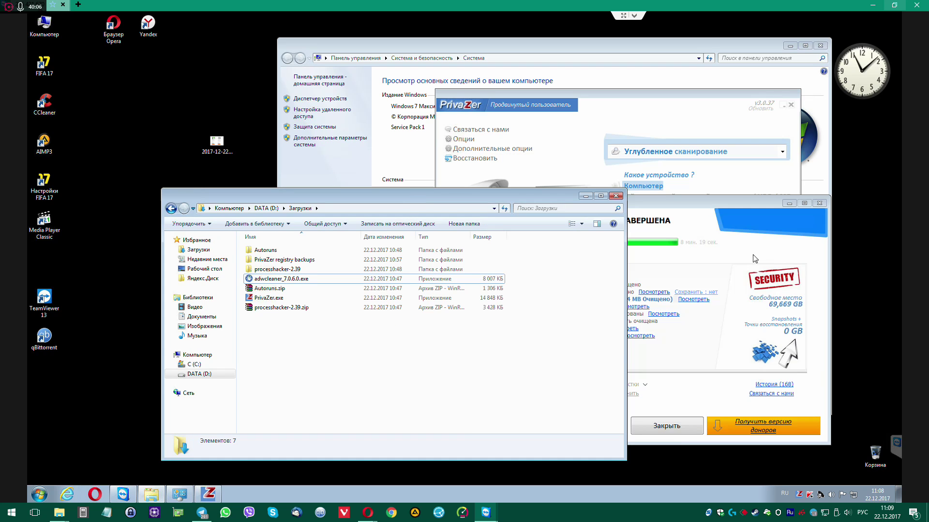
left_click(221, 146)
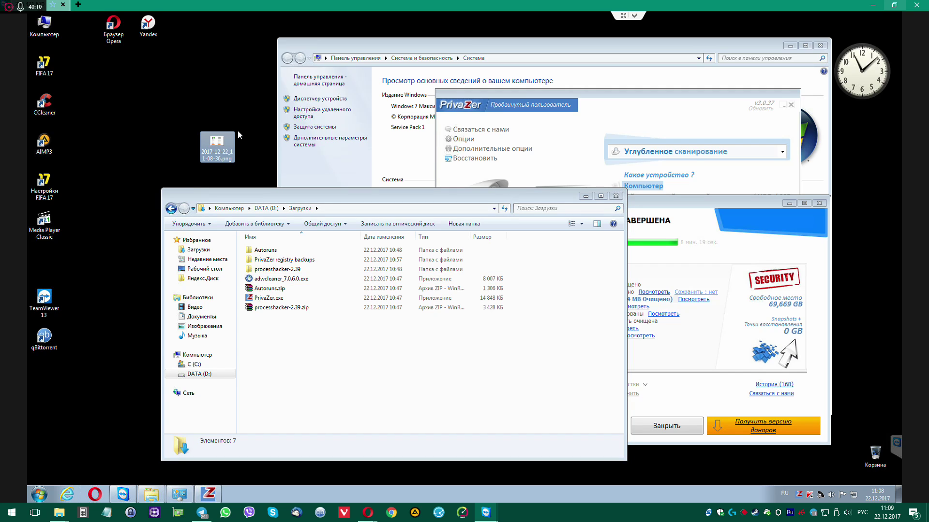
double_click(217, 147)
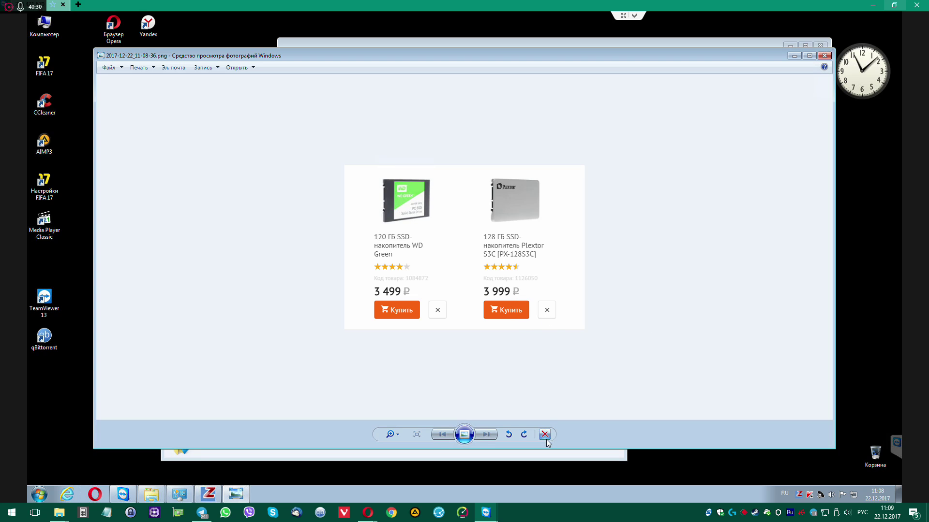
Close the viewer, move the screenshot icon up, and delete the Media Player Classic shortcut
key("alt+F4")
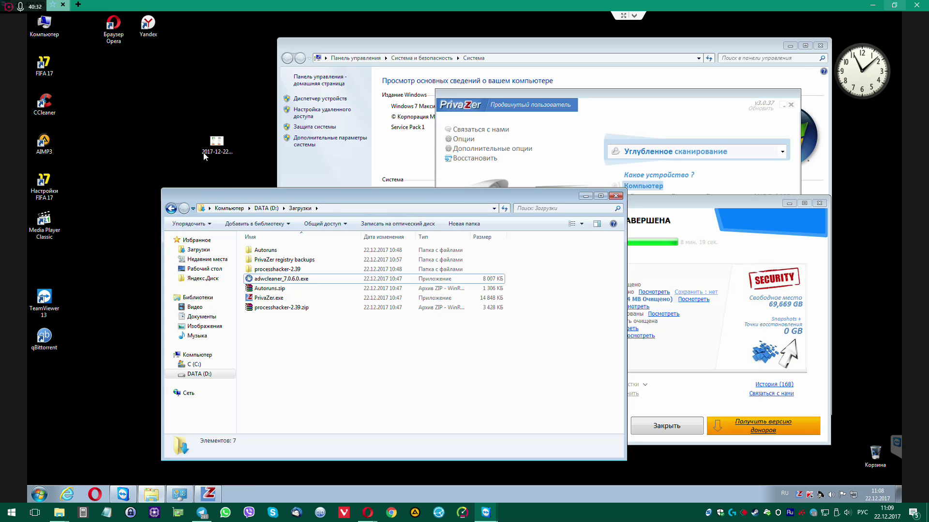
left_click_drag(203, 152, 164, 91)
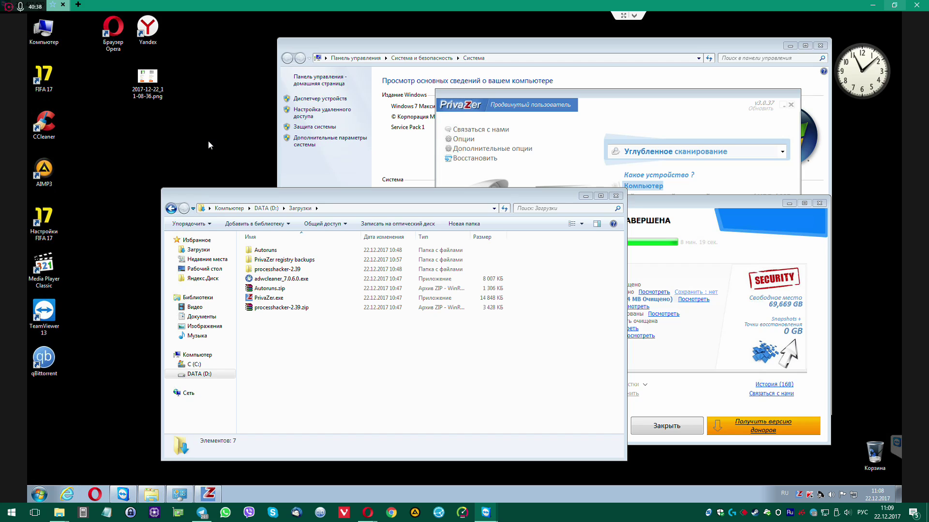
left_click(49, 276)
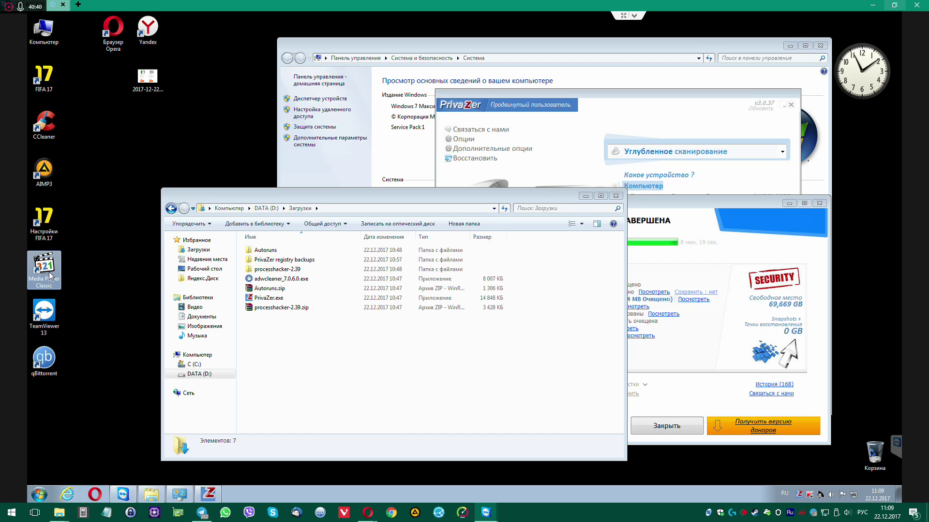
key("Delete")
key("Return")
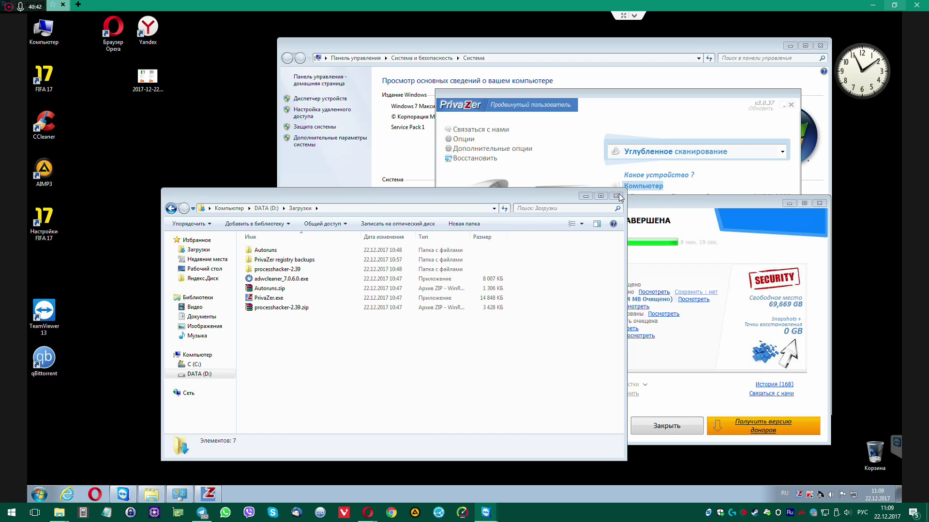
Close the Downloads, PrivaZer and System windows
left_click(617, 196)
left_click_drag(642, 94, 230, 91)
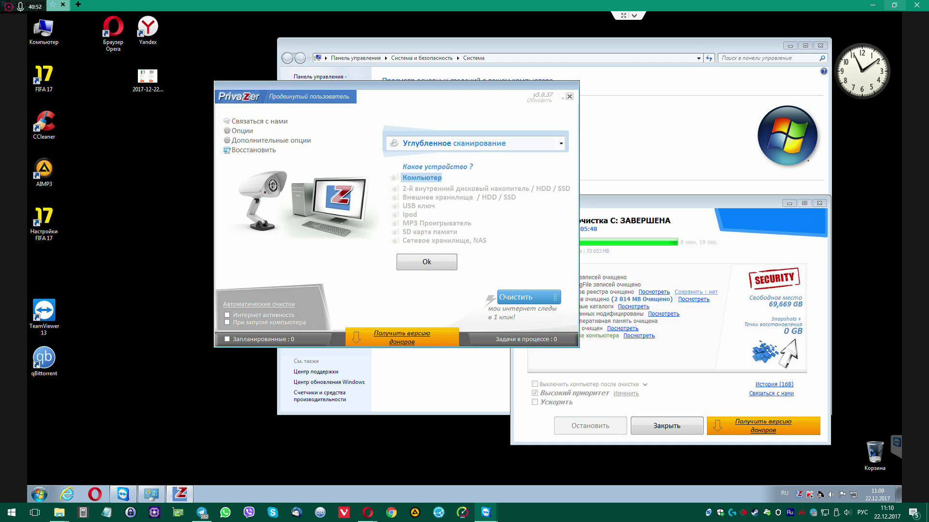
left_click(819, 202)
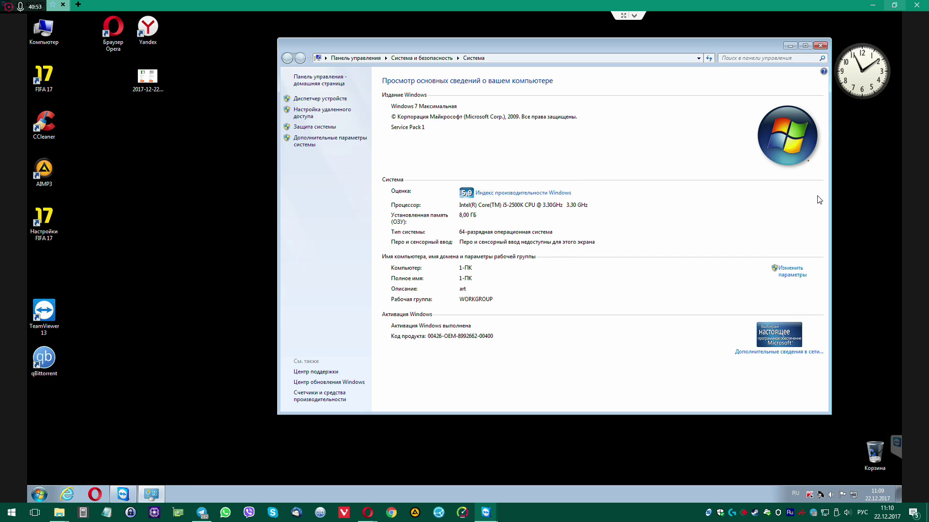
left_click(820, 46)
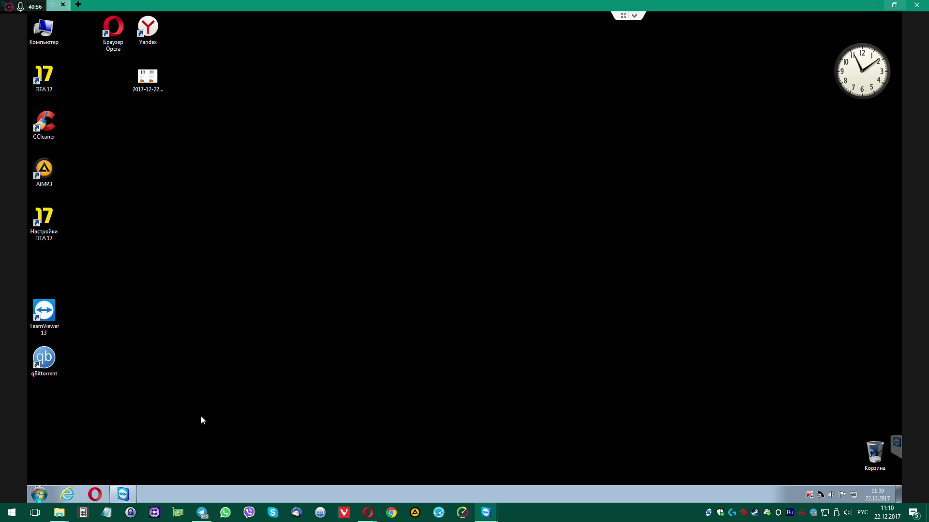
Search for savefrom in Opera and open the SaveFrom.net site, closing the Google tab
left_click(93, 494)
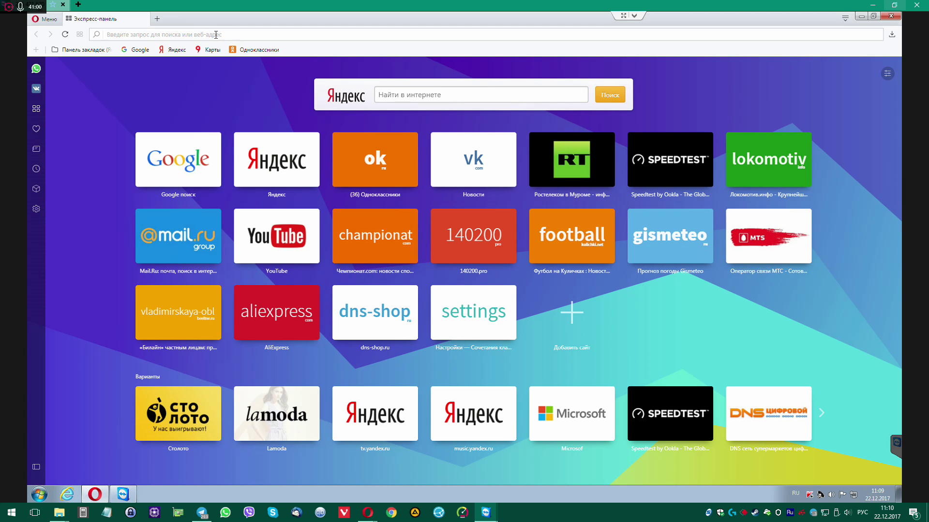
left_click(215, 34)
type("ыфму")
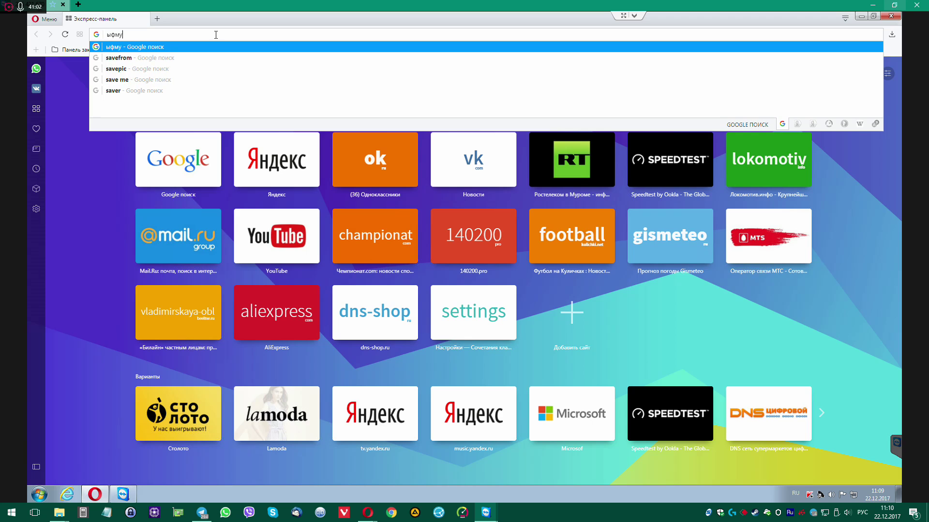
type("акщь")
key("Return")
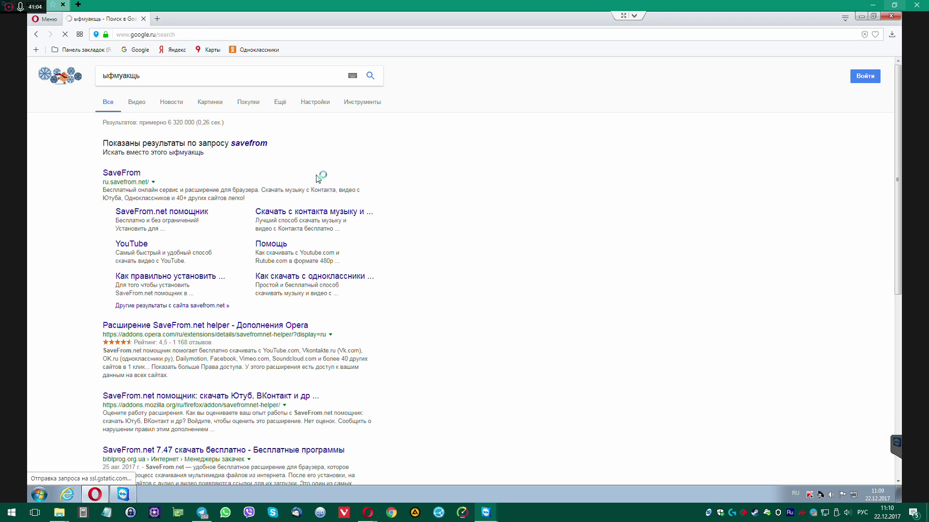
left_click(121, 173)
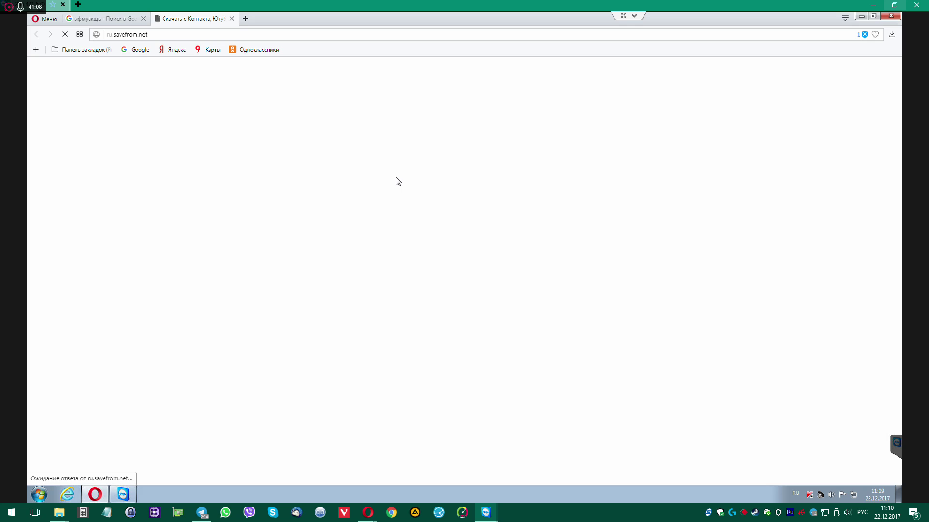
left_click(143, 20)
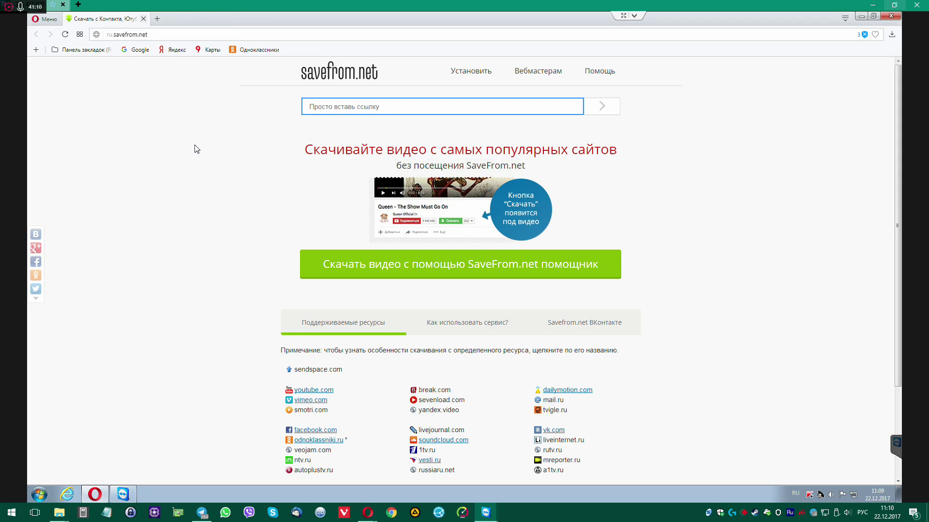
Download the SaveFrom.net helper installer and save it to the Downloads folder
left_click(482, 72)
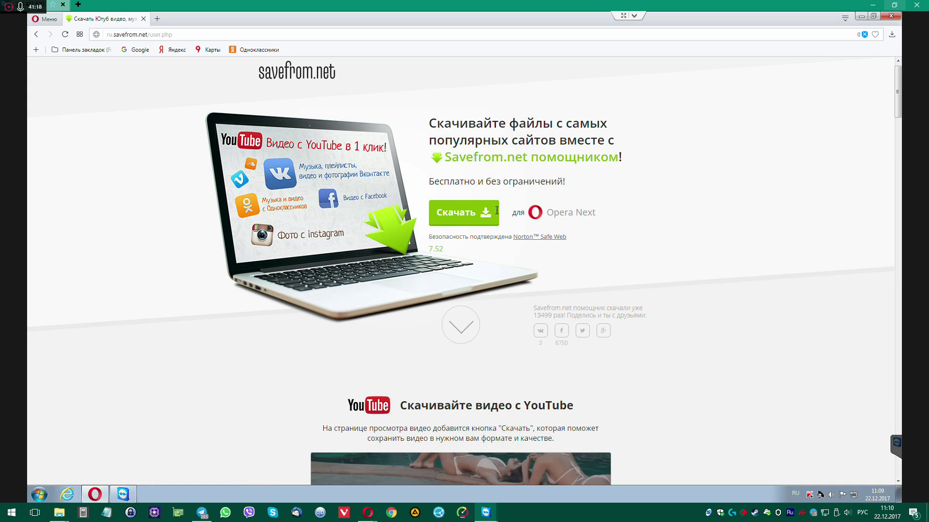
left_click(469, 214)
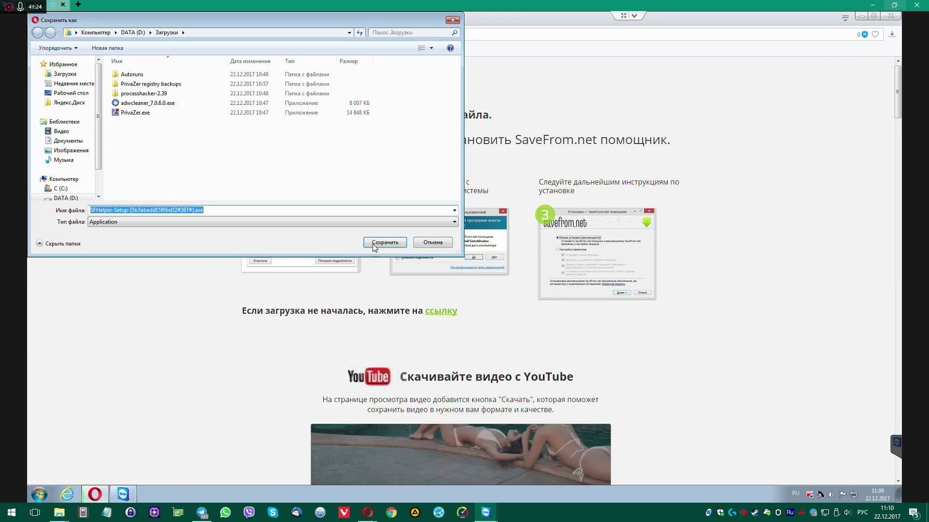
left_click(384, 242)
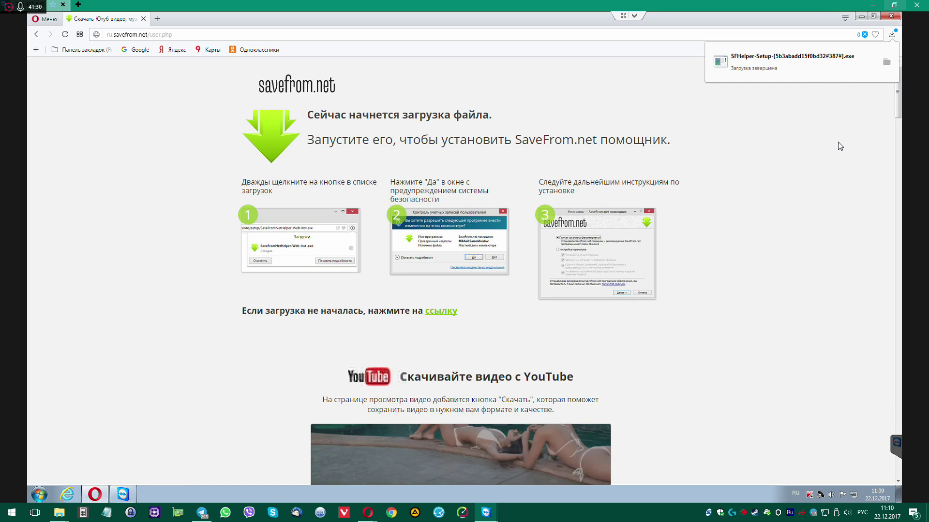
Run SFHelper-Setup from the Downloads folder as administrator
left_click(887, 63)
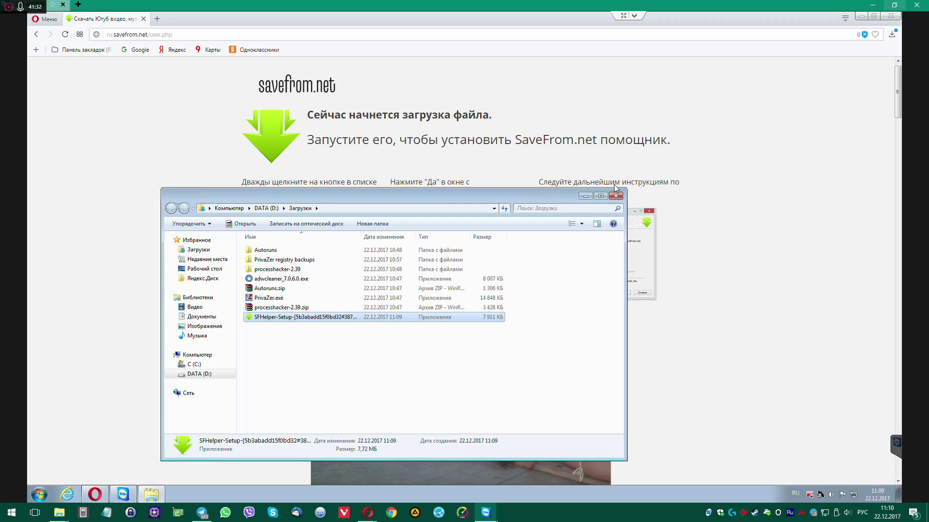
left_click_drag(477, 195, 574, 92)
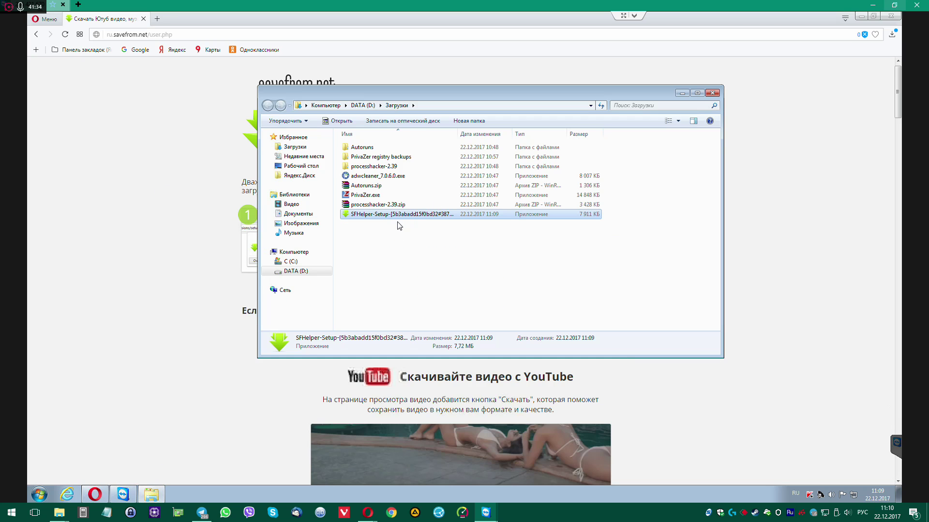
right_click(397, 217)
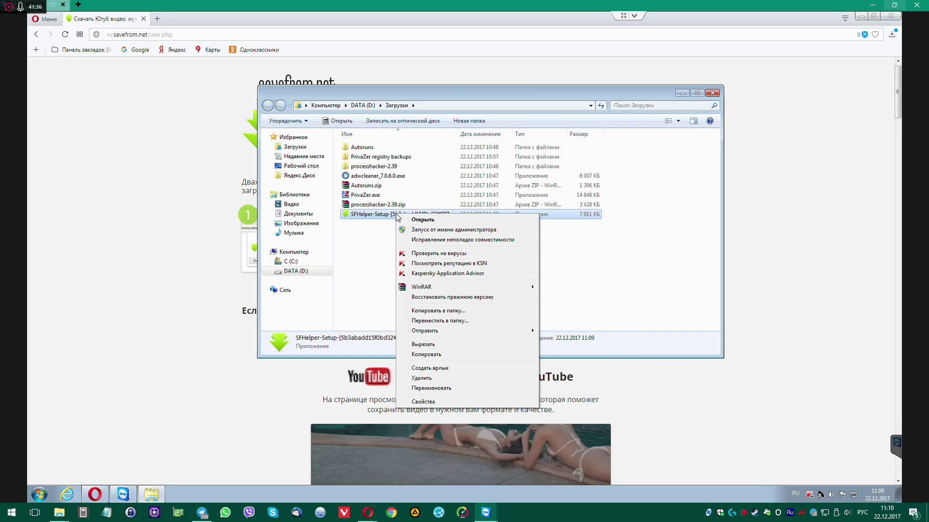
left_click(410, 230)
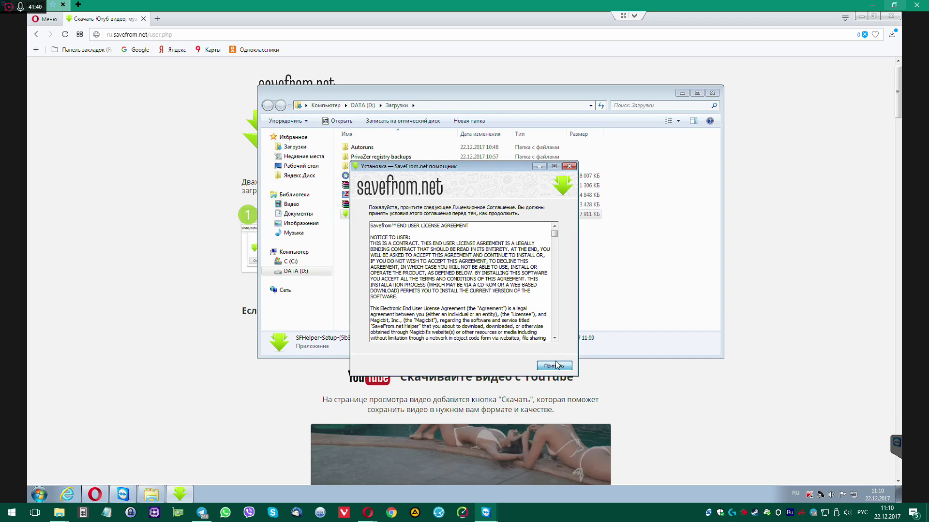
Accept the licence, choose custom settings to skip Yandex extras, and finish the installation
left_click(554, 366)
left_click(360, 235)
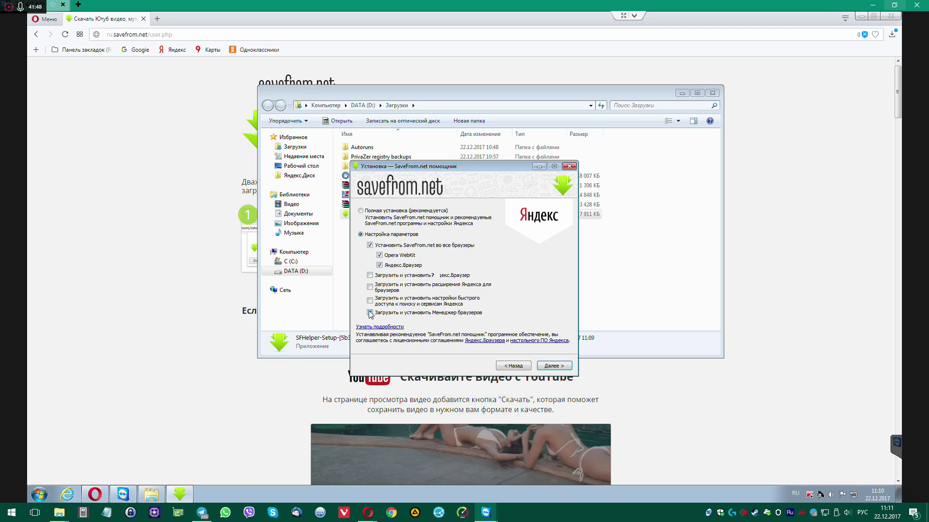
left_click(554, 366)
left_click(861, 16)
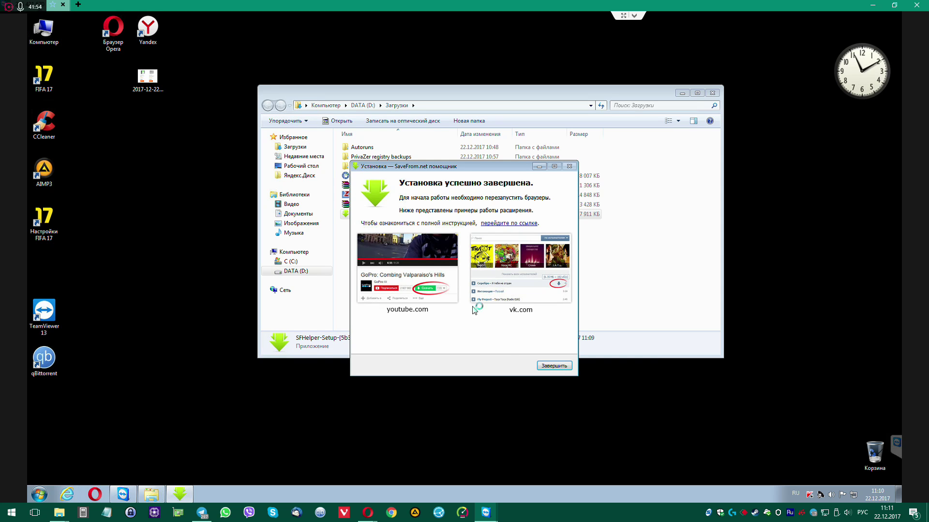
left_click(556, 366)
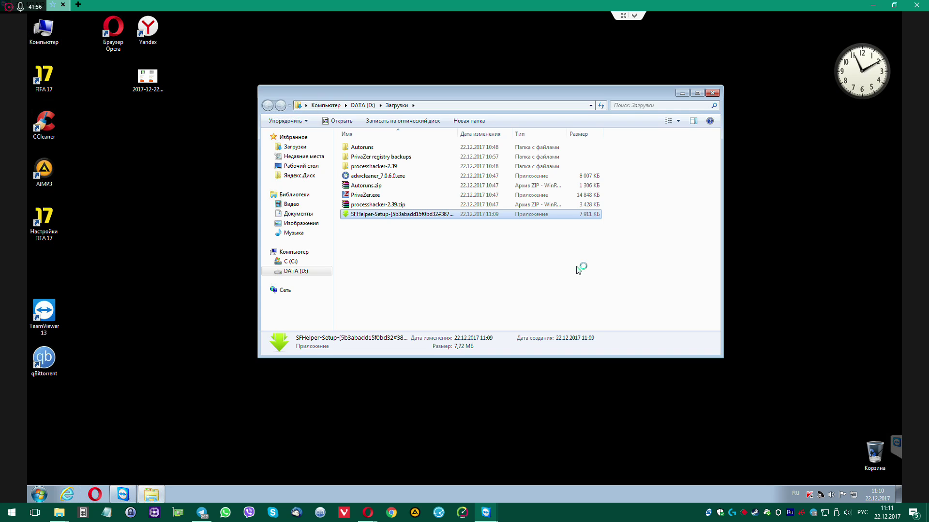
Launch Opera, search for youtube, and open YouTube, closing the Google tab
left_click(712, 92)
double_click(114, 31)
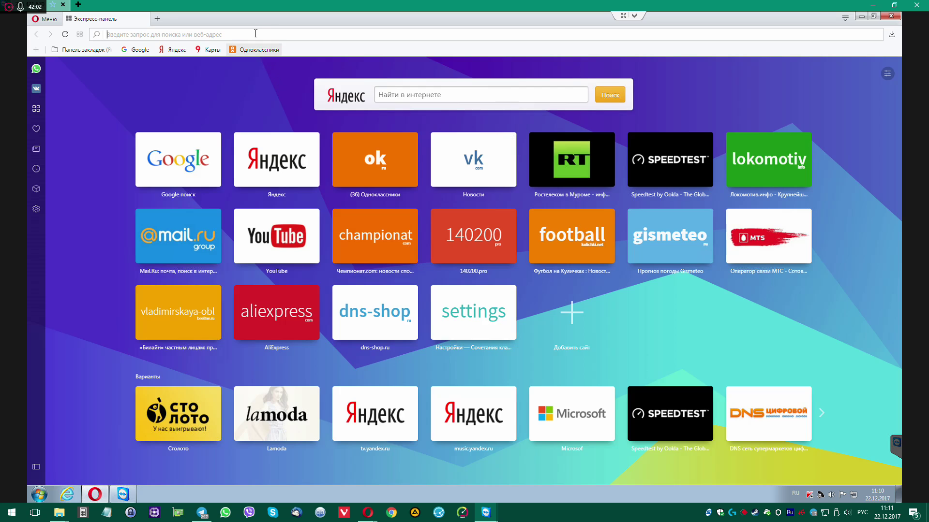
type("нщгегу")
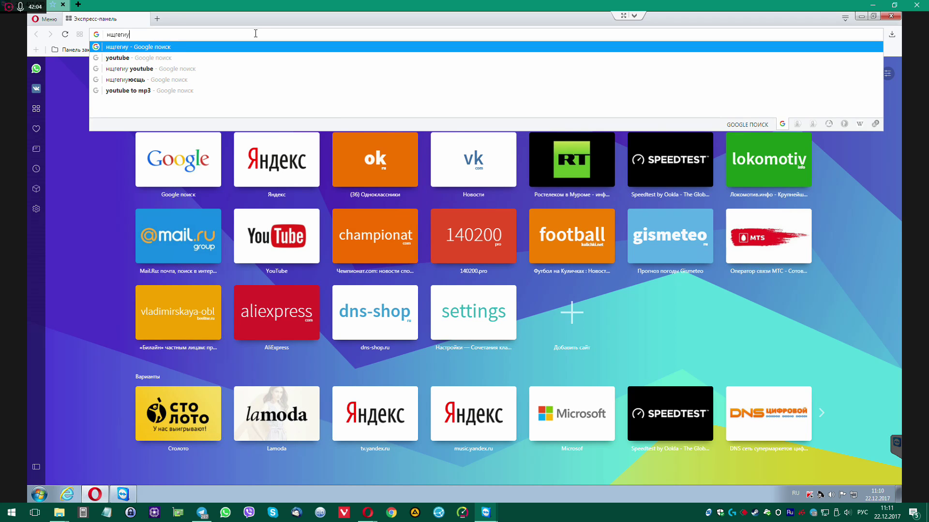
key("Return")
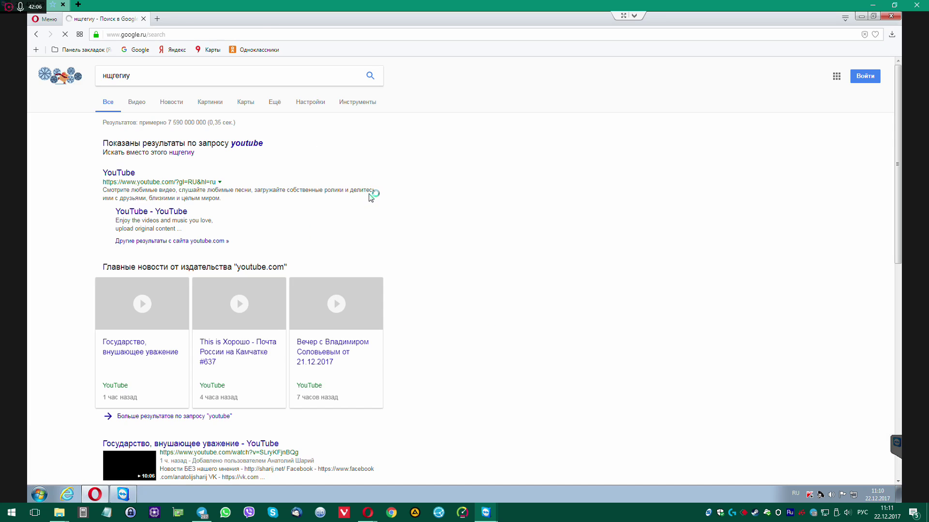
left_click(249, 143)
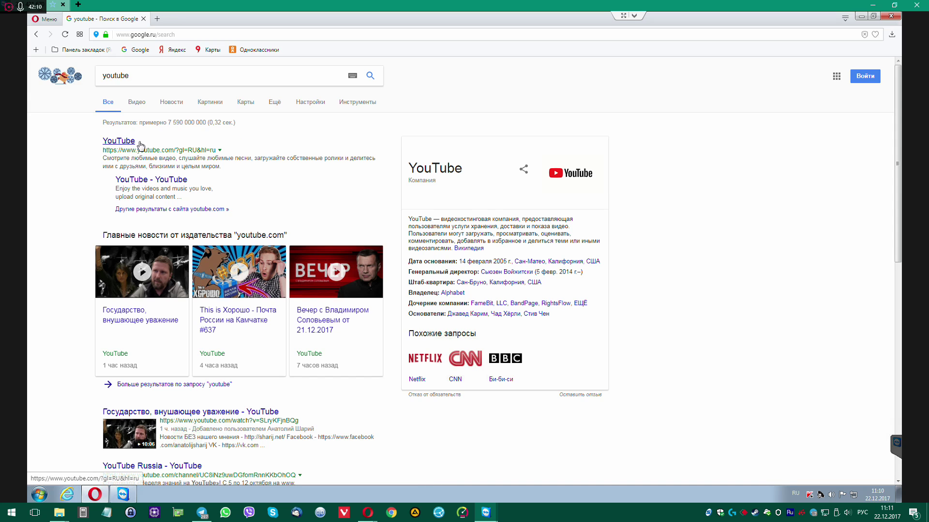
left_click(118, 142)
middle_click(124, 23)
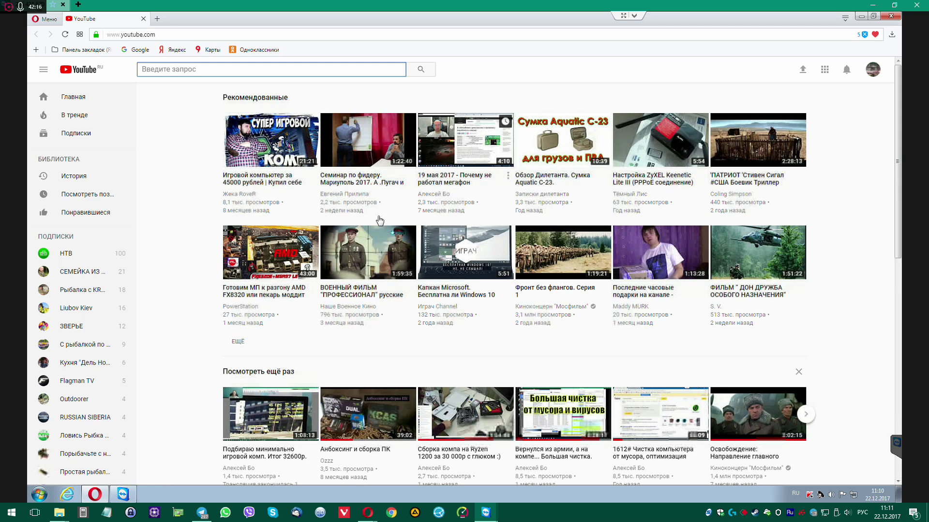
Play the feeder seminar video, pause it at 0:03, and scroll toward the comments
left_click(368, 148)
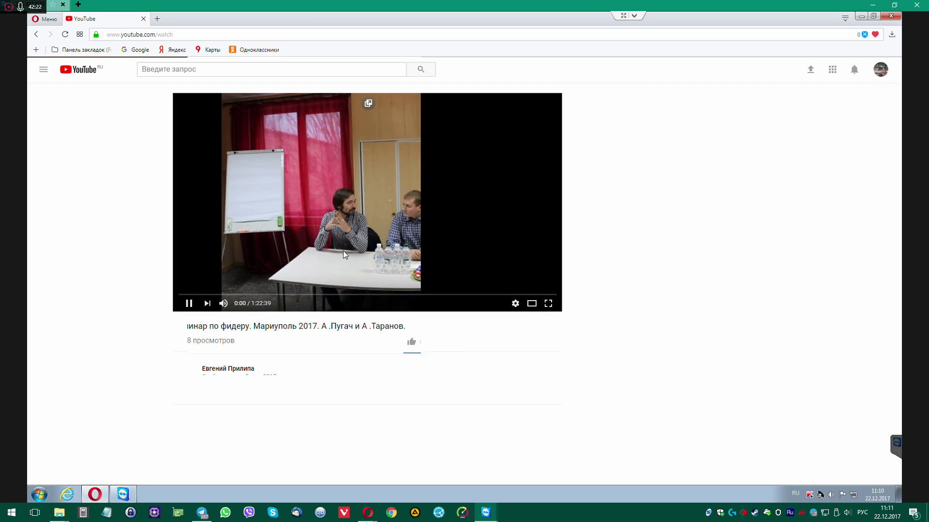
left_click(360, 203)
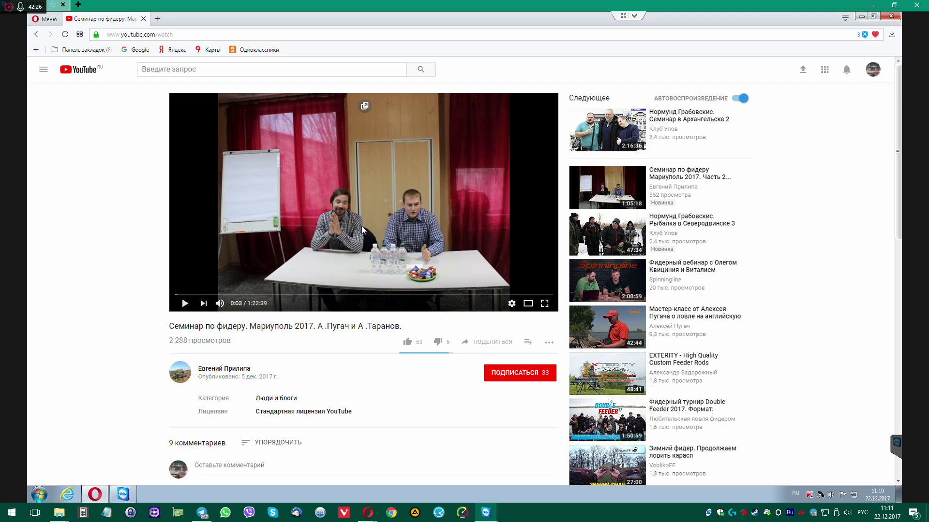
scroll(373, 347, "down", 2)
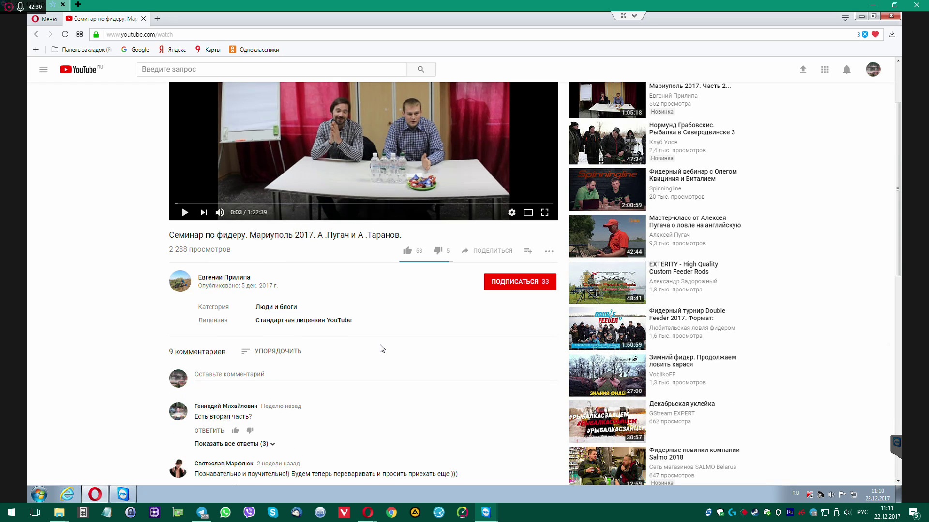
left_click(47, 24)
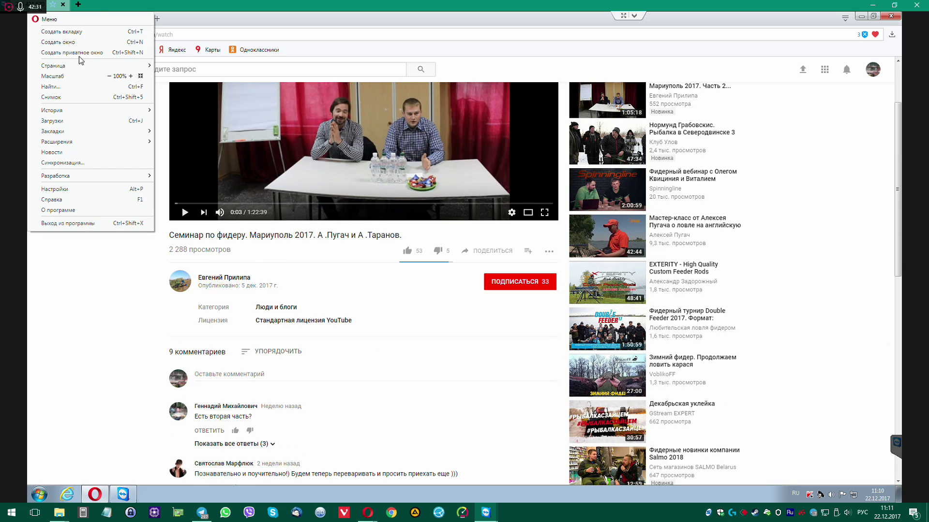
Open Opera Settings and toggle the extensions side panel on and off
left_click(104, 195)
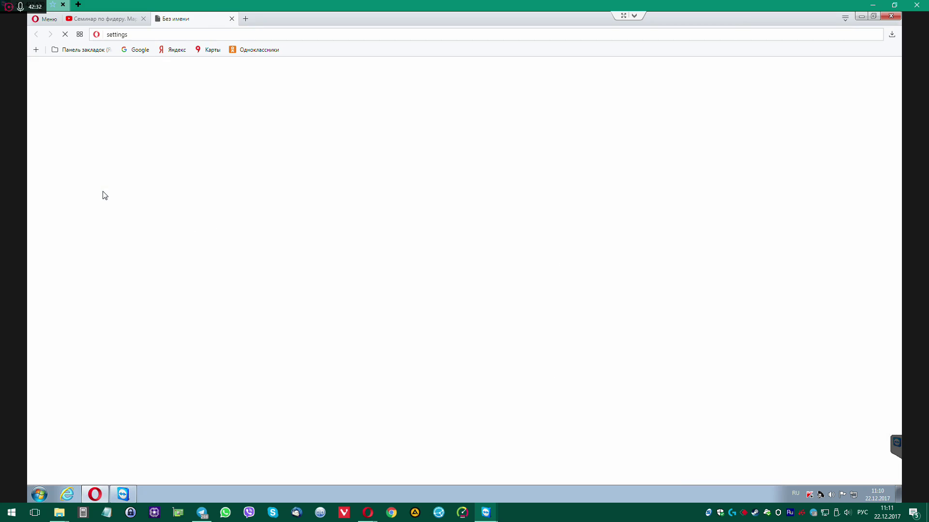
left_click(45, 20)
mouse_move(104, 143)
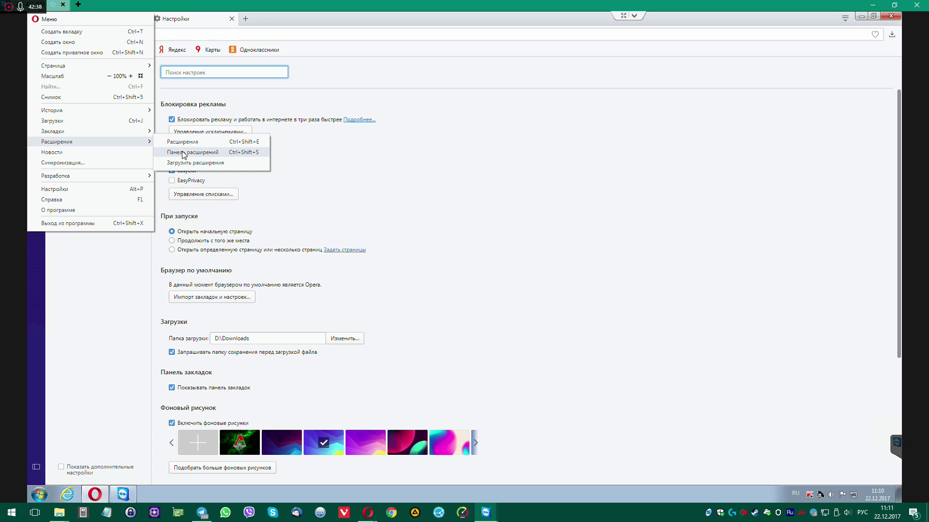
left_click(182, 153)
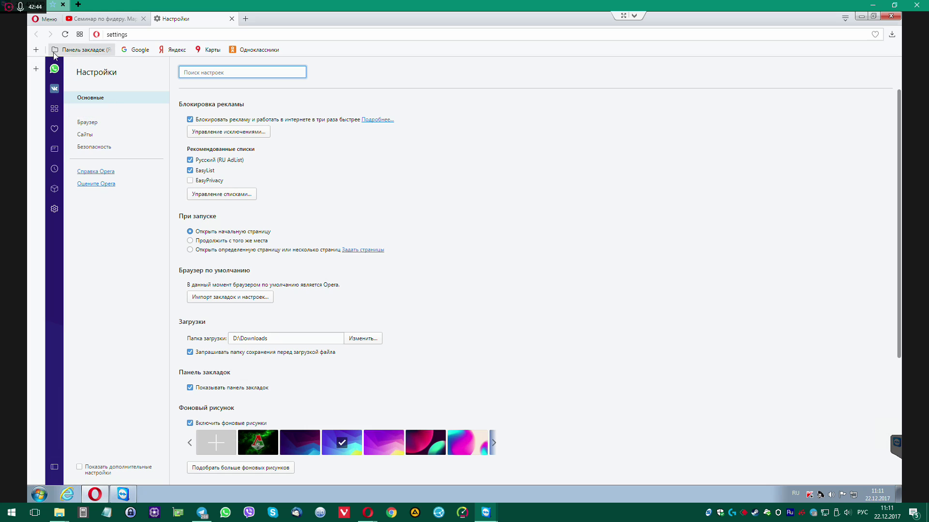
left_click(44, 21)
mouse_move(97, 143)
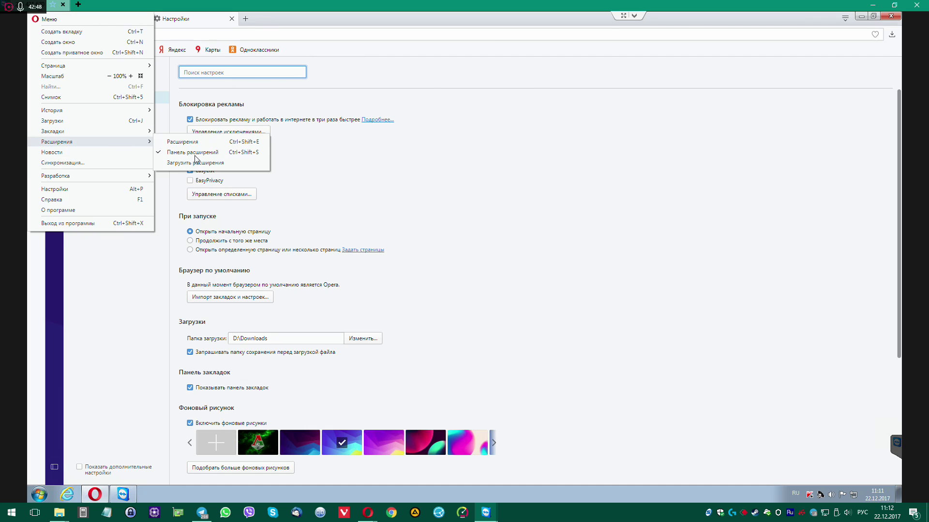
left_click(175, 153)
Open the Extensions manager, which shows no extensions installed
left_click(44, 20)
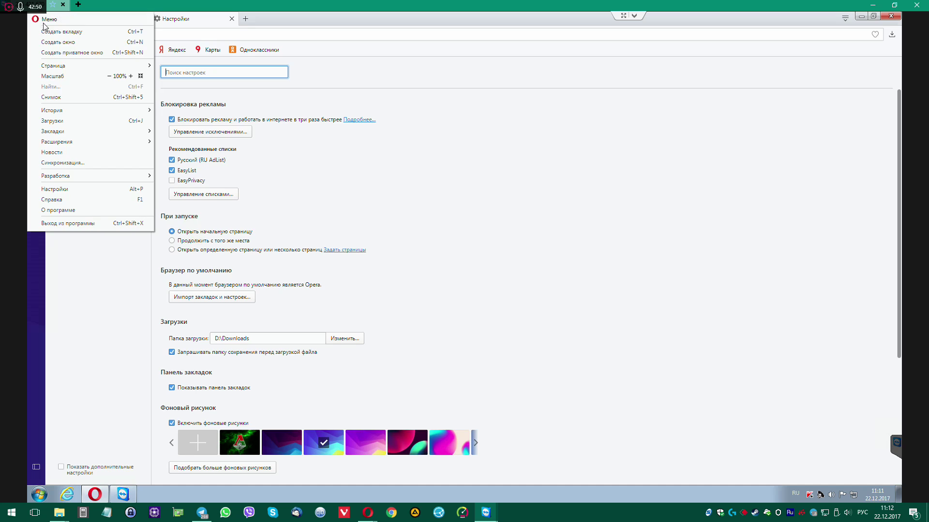
mouse_move(80, 142)
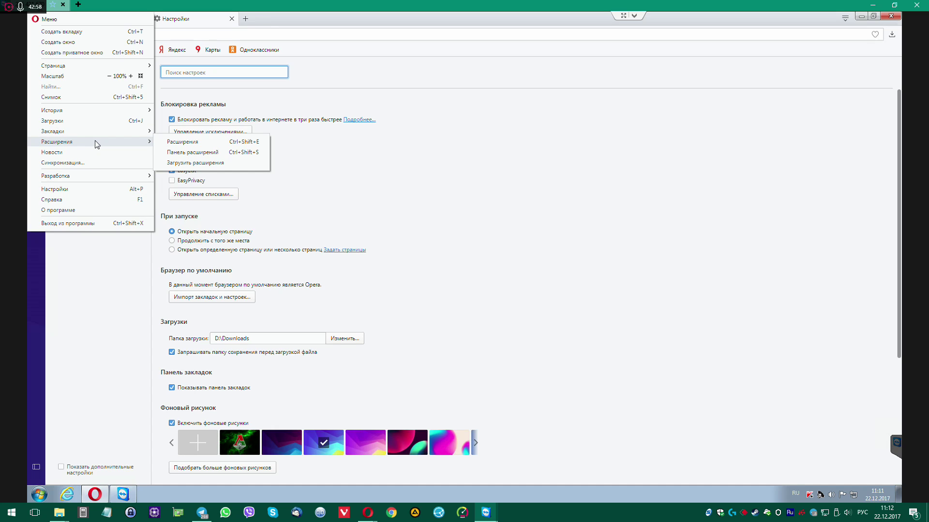
left_click(177, 143)
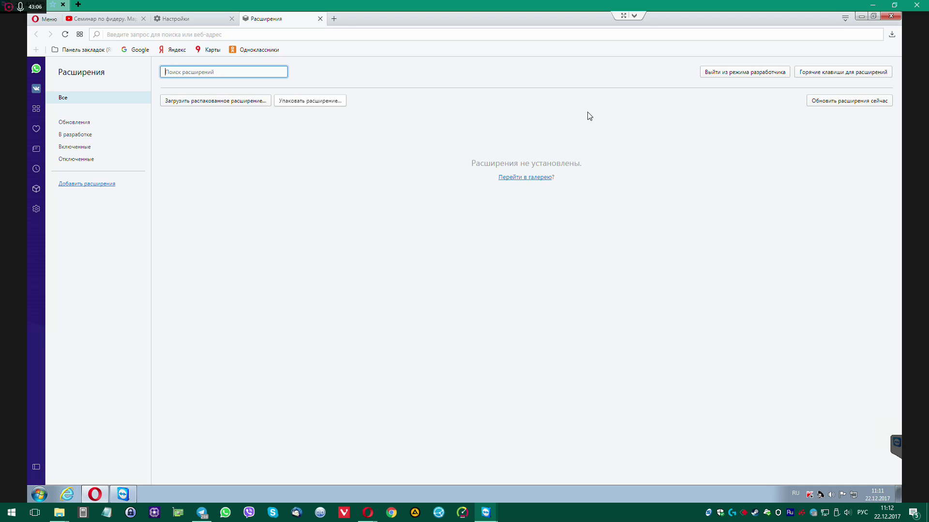
Check for extension updates, leave developer mode, and search extensions for 'sa'
left_click(839, 102)
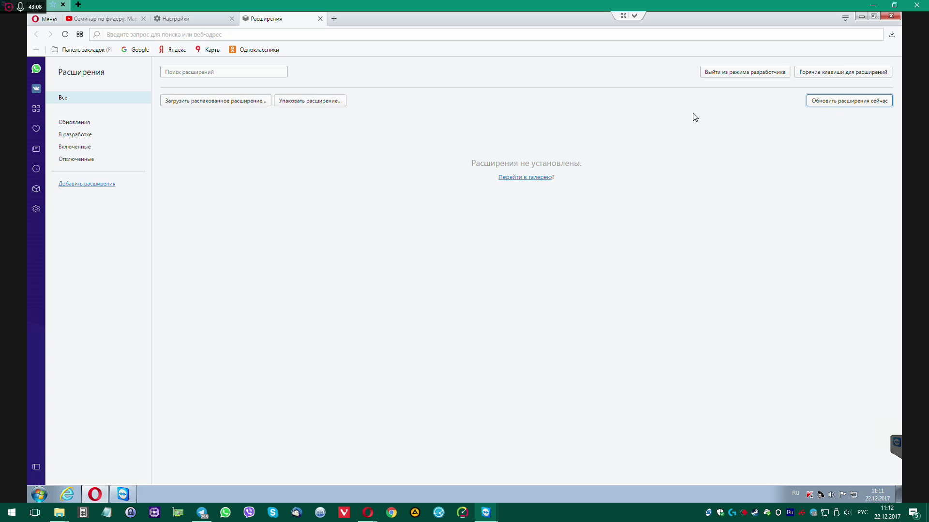
left_click(736, 73)
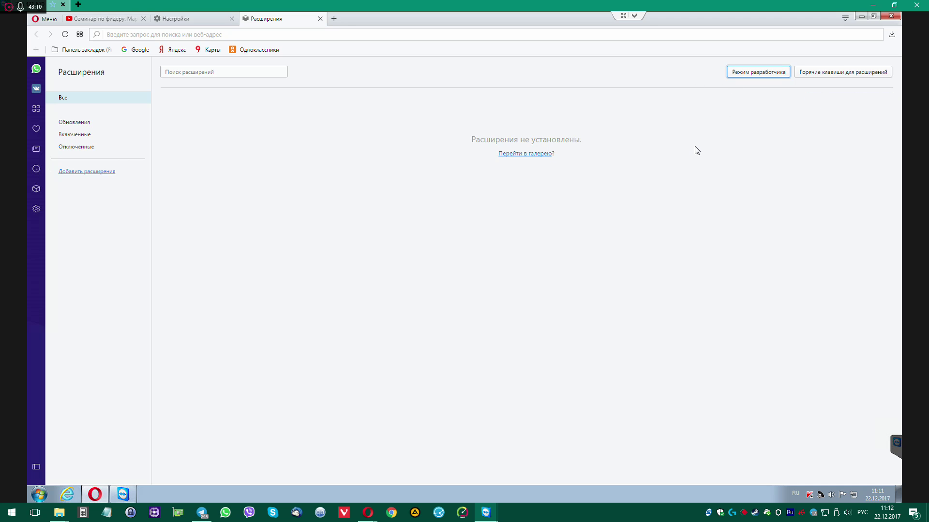
left_click(182, 72)
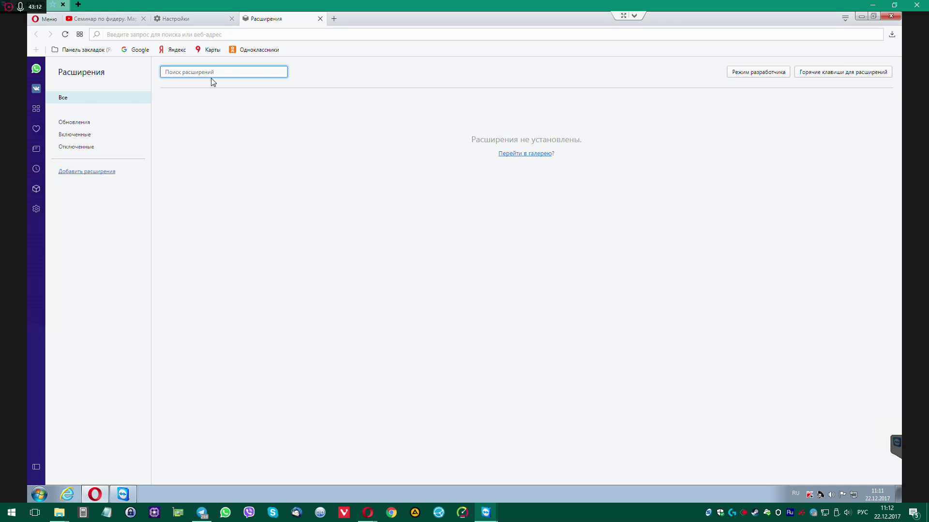
type("ы")
key("BackSpace")
key("BackSpace")
key("BackSpace")
key("BackSpace")
key("BackSpace")
key("BackSpace")
key("BackSpace")
key("alt+shift")
type("sa")
Try the Enabled, Disabled and Updates filters, then open the Opera add-ons catalogue
left_click(37, 193)
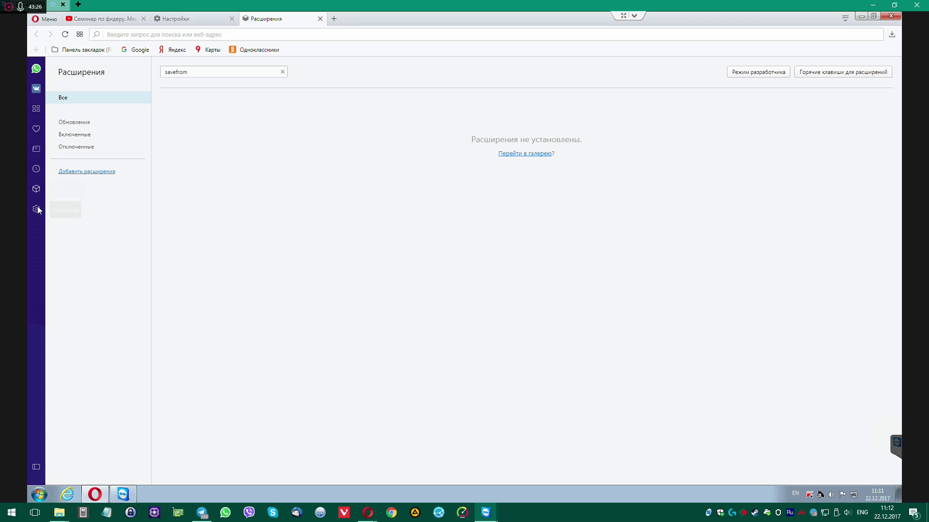
left_click(36, 209)
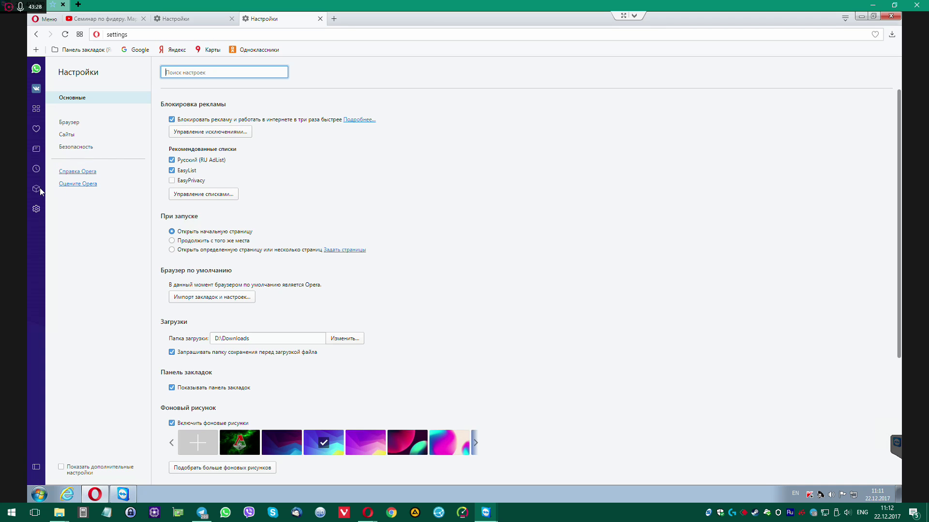
left_click(38, 189)
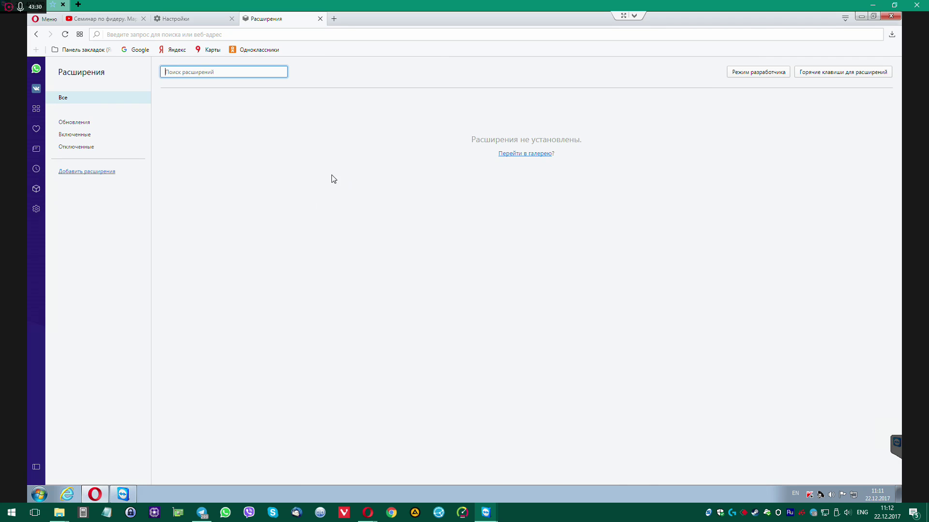
left_click(76, 135)
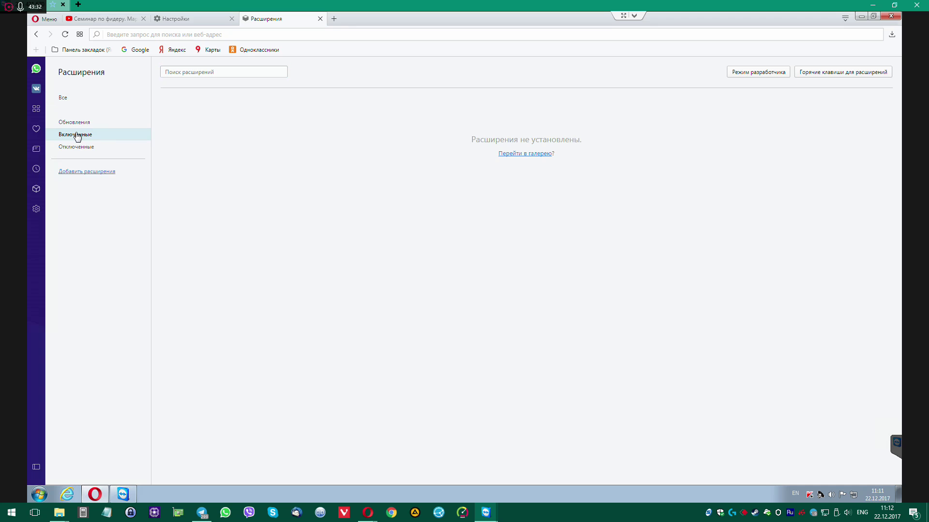
left_click(77, 148)
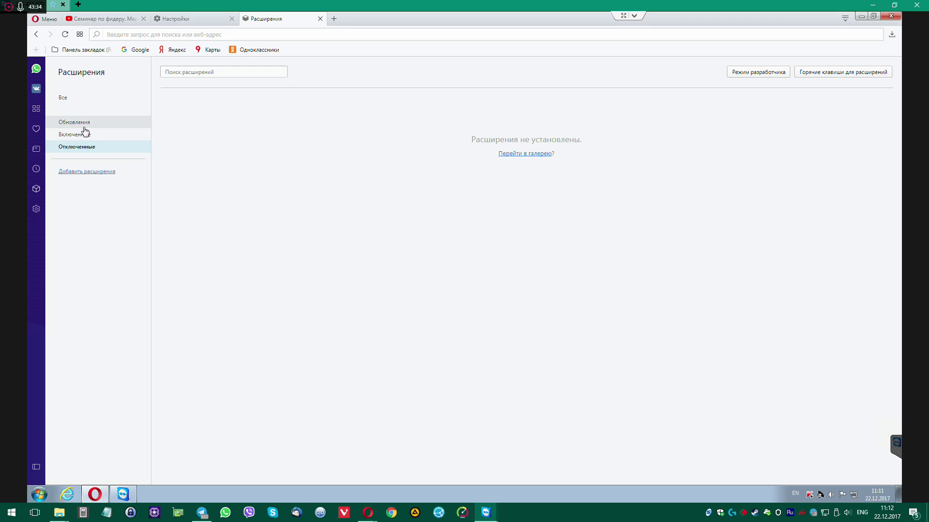
left_click(82, 123)
left_click(92, 172)
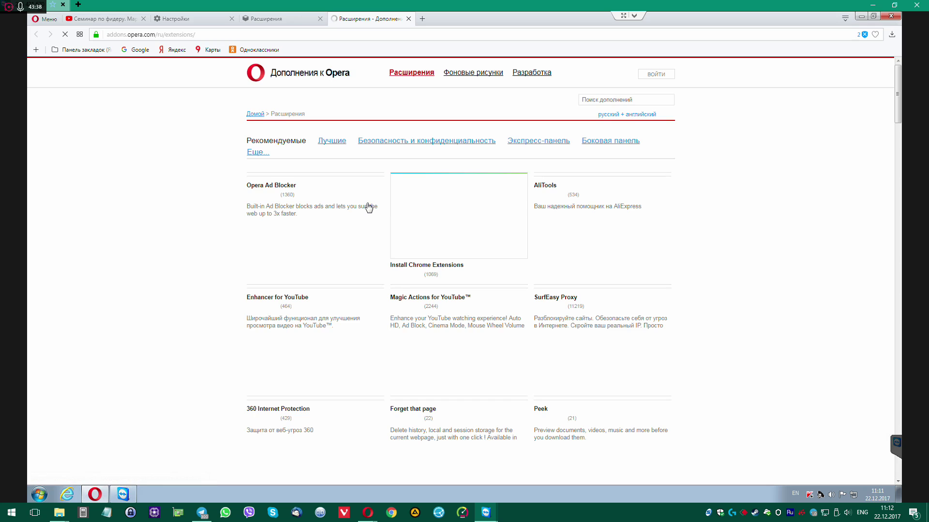
Find 'savefrom.net helper' in Opera's add-ons catalogue, open its page, then open Control Panel
left_click(621, 99)
type("sav")
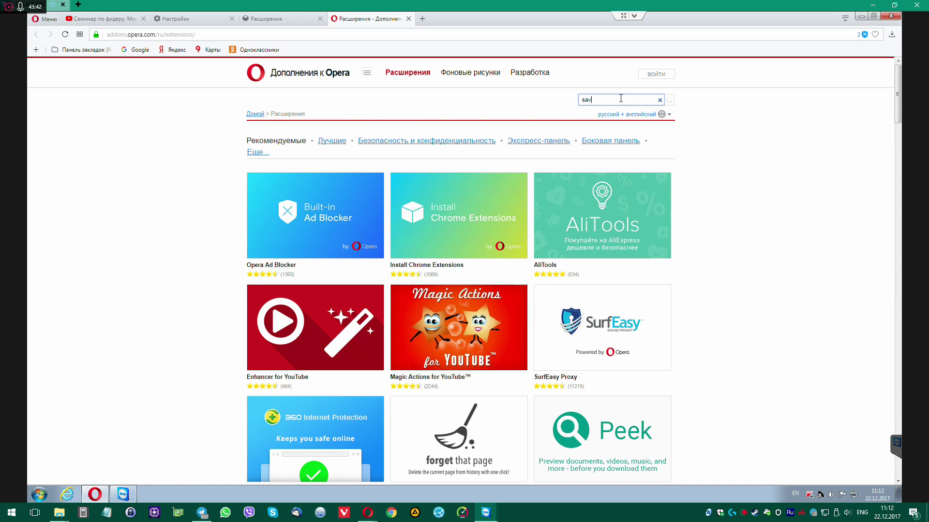
type("efrom.net helper")
key("Return")
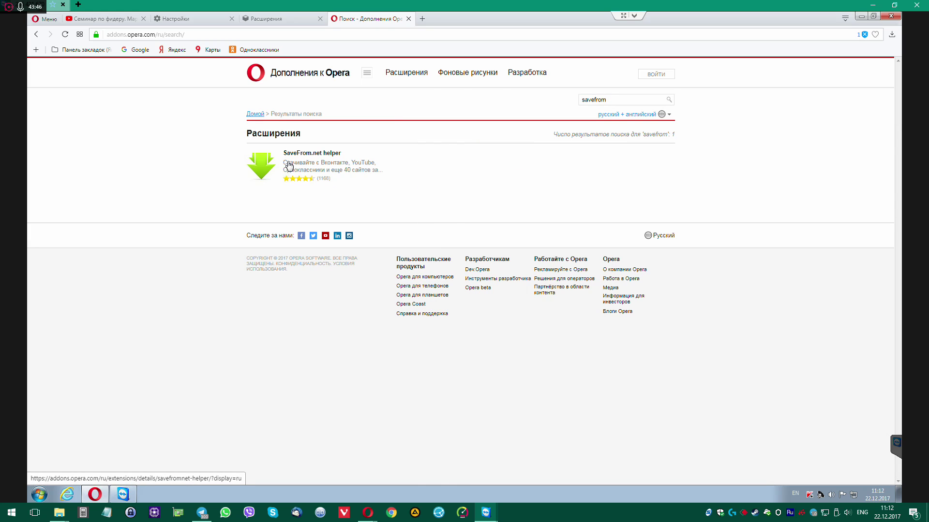
left_click(312, 164)
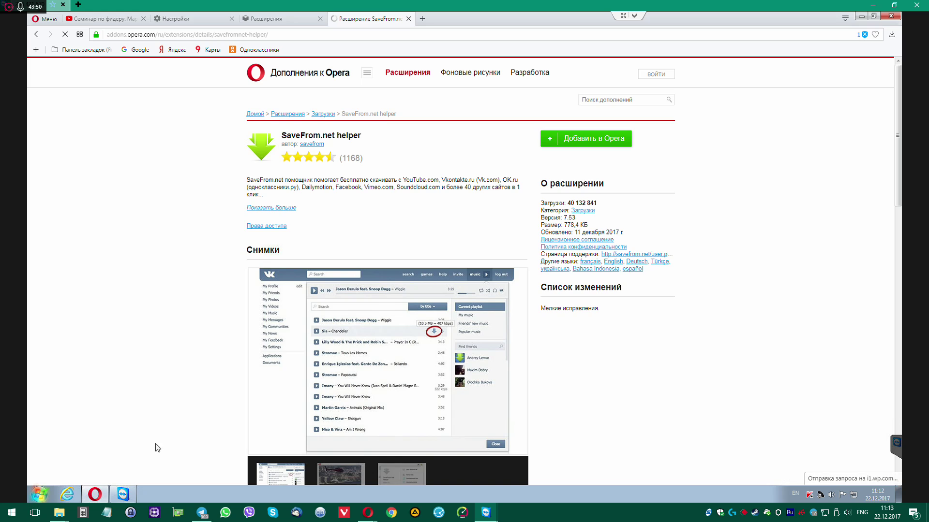
left_click(39, 494)
left_click(211, 406)
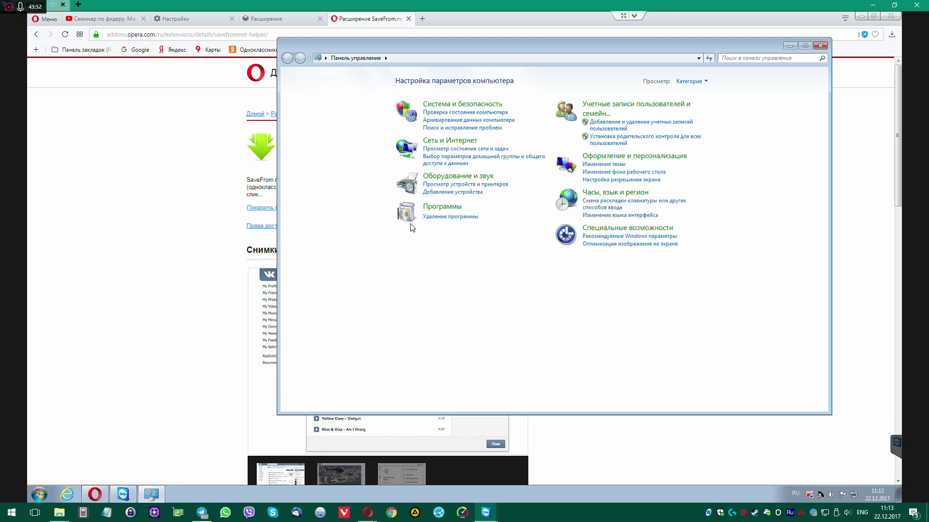
Scroll through the 32 installed programs in Programs and Features, then close the window
left_click(449, 219)
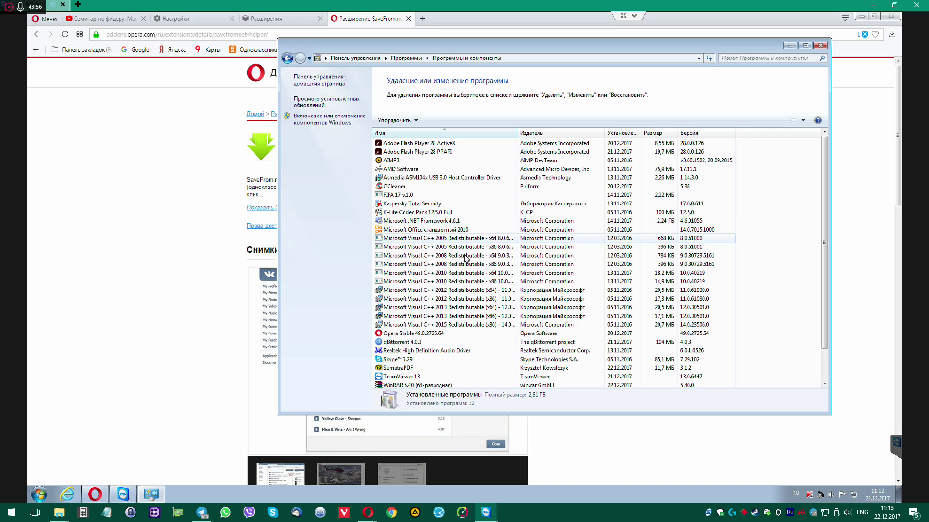
scroll(455, 242, "down", 2)
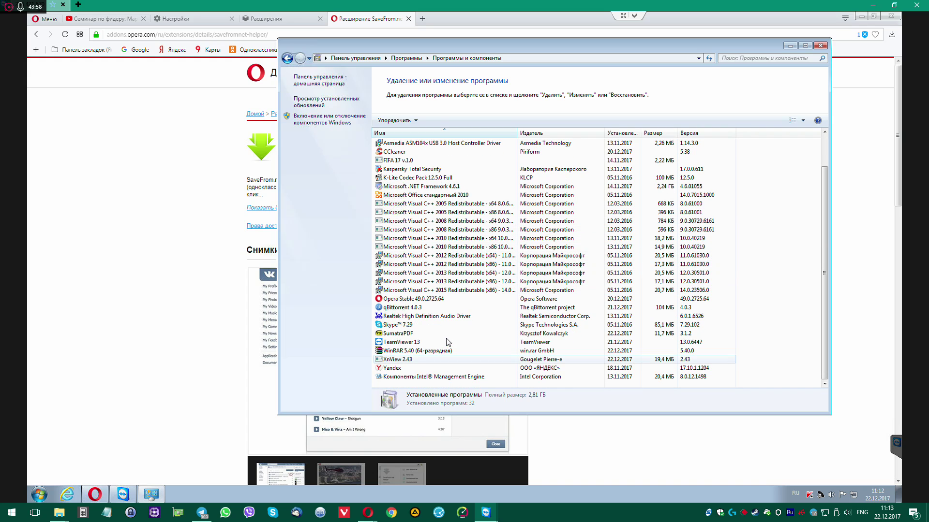
scroll(446, 320, "up", 2)
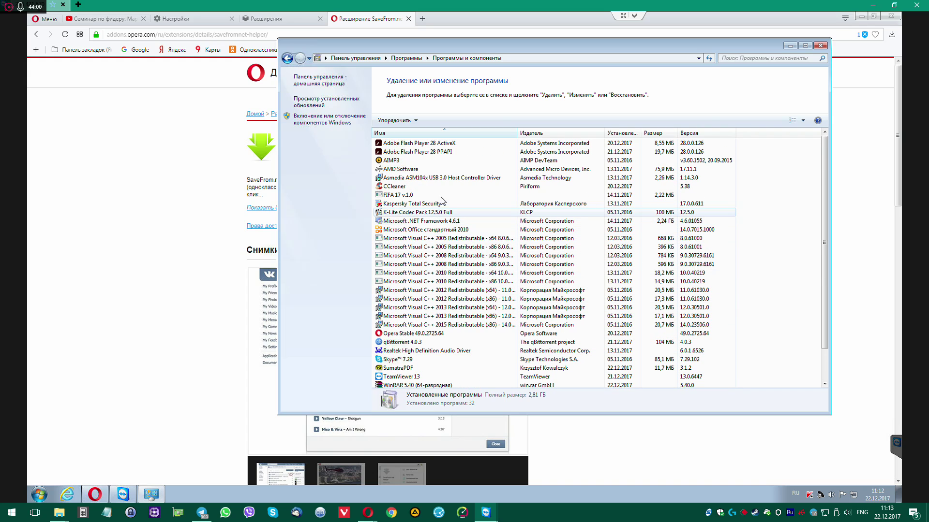
left_click(820, 46)
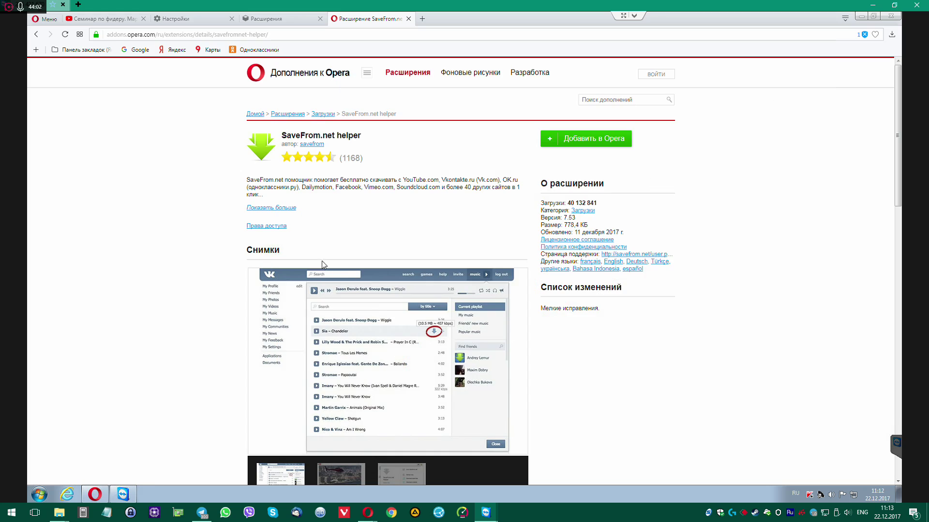
Install SaveFrom.net helper in Opera and close its welcome, extension, extensions and settings tabs
left_click(581, 140)
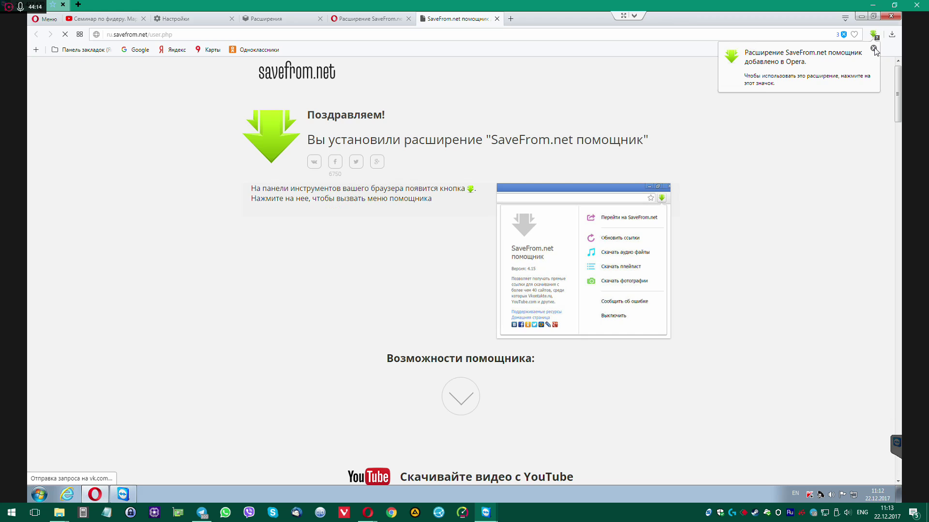
left_click(873, 49)
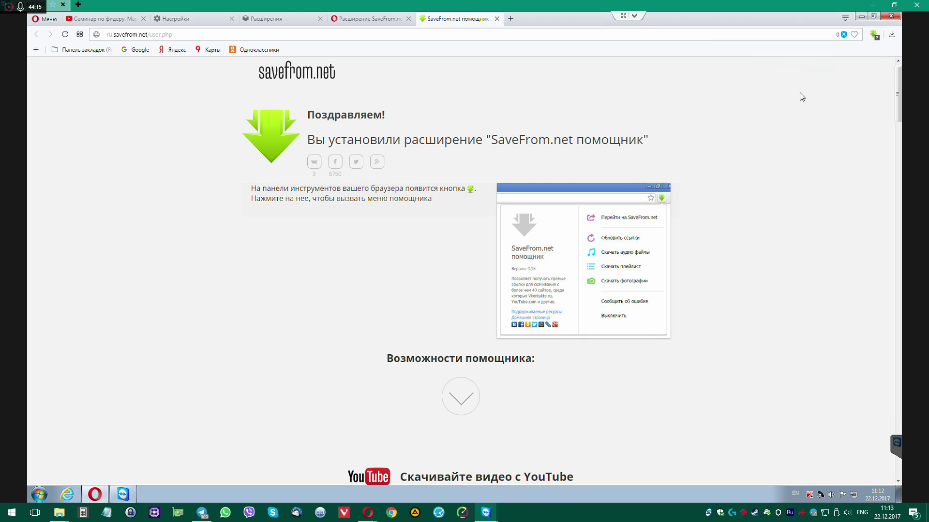
middle_click(444, 20)
middle_click(364, 19)
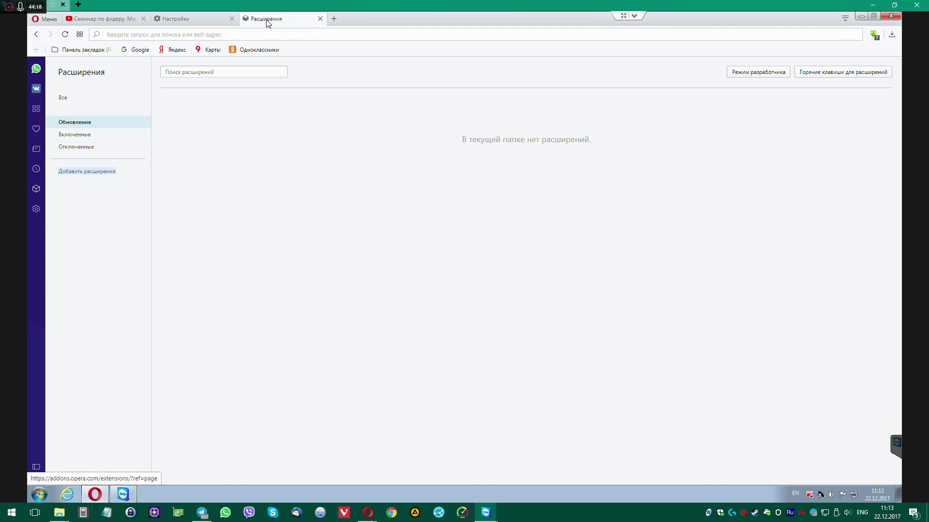
middle_click(269, 20)
middle_click(191, 20)
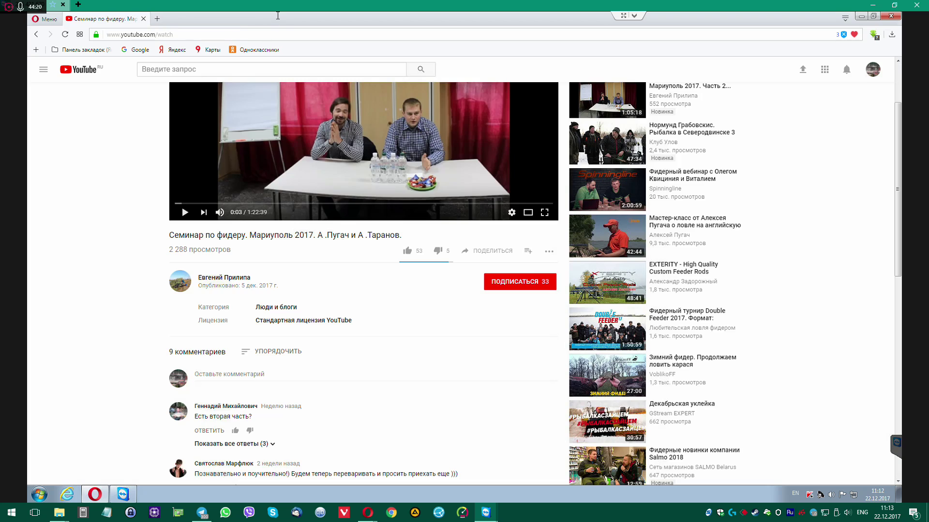
Reload the fishing seminar video and mute it. View its download quality options, then close the YouTube tab
left_click(65, 34)
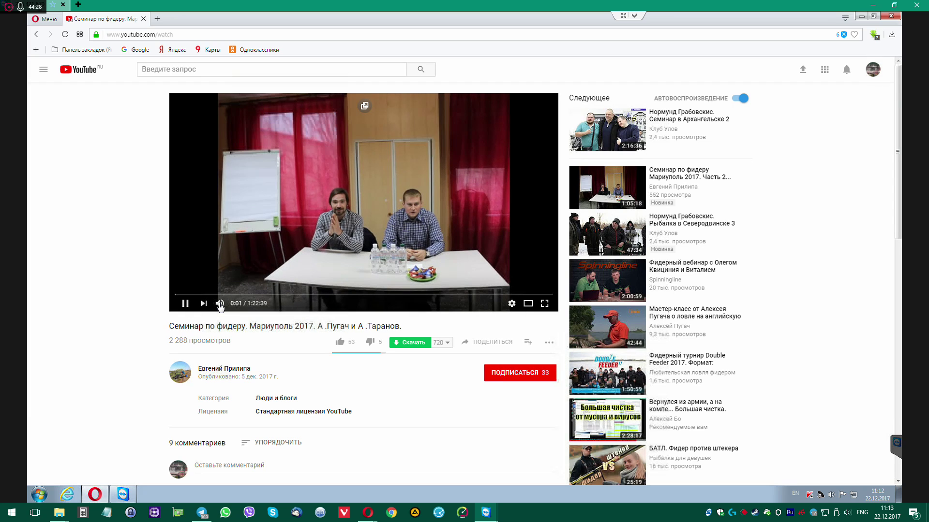
left_click(221, 303)
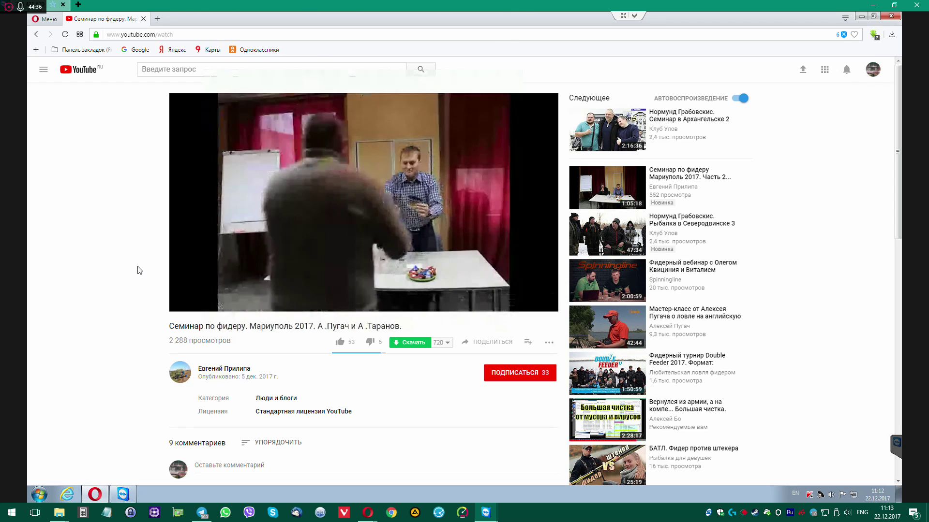
scroll(283, 361, "down", 1)
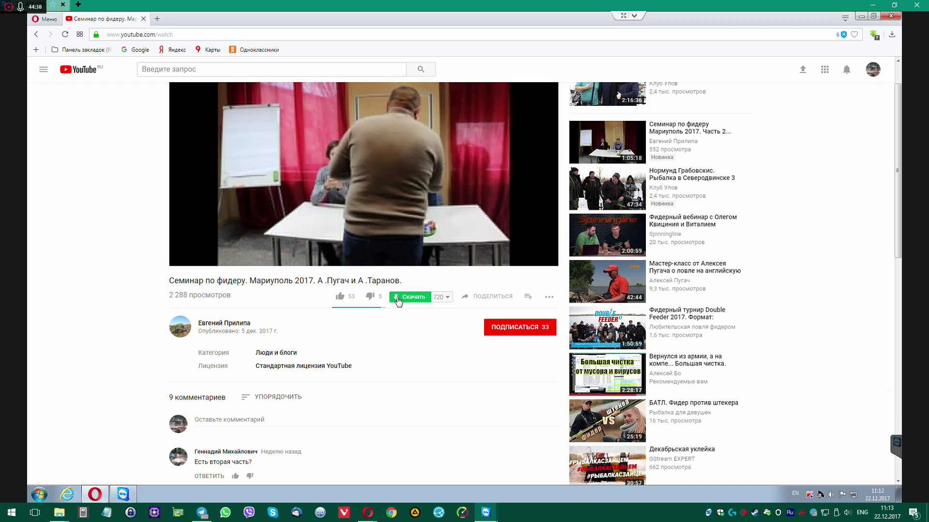
left_click(448, 298)
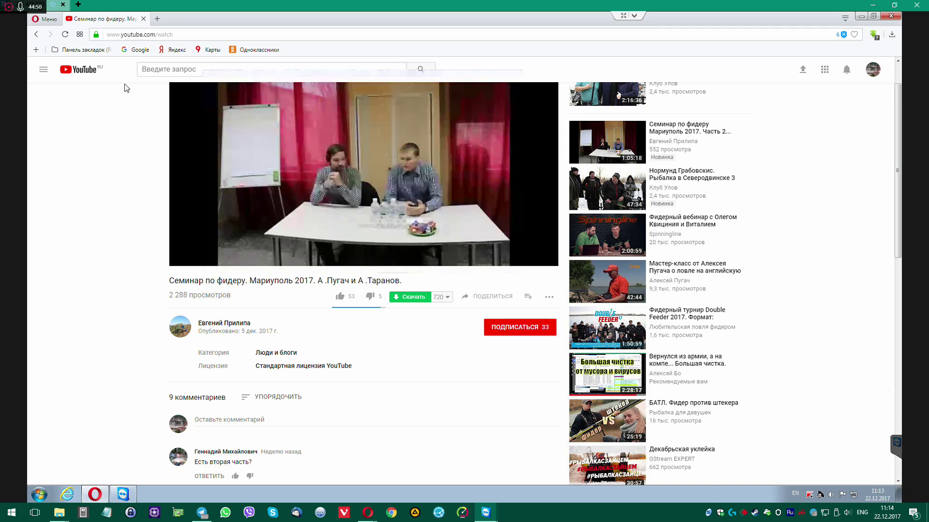
middle_click(110, 21)
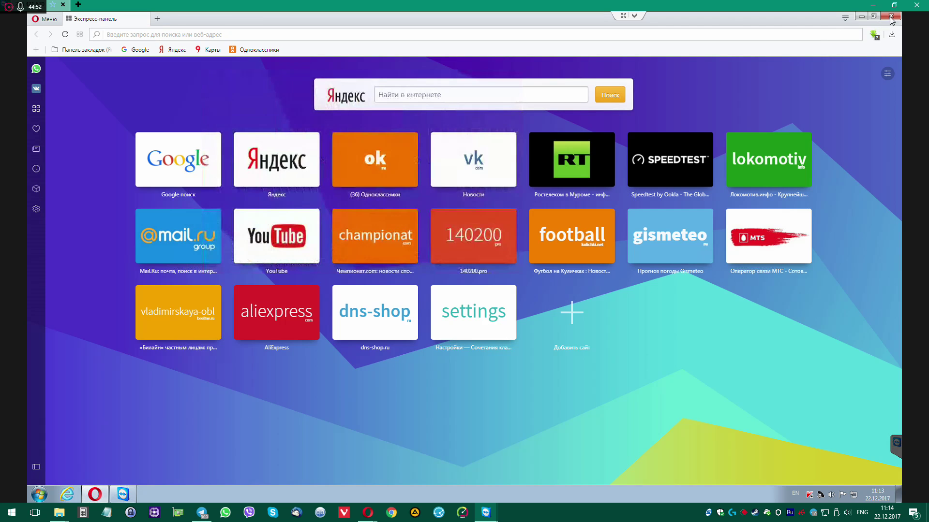
Close Opera and launch Yandex Browser from its desktop icon
left_click(888, 17)
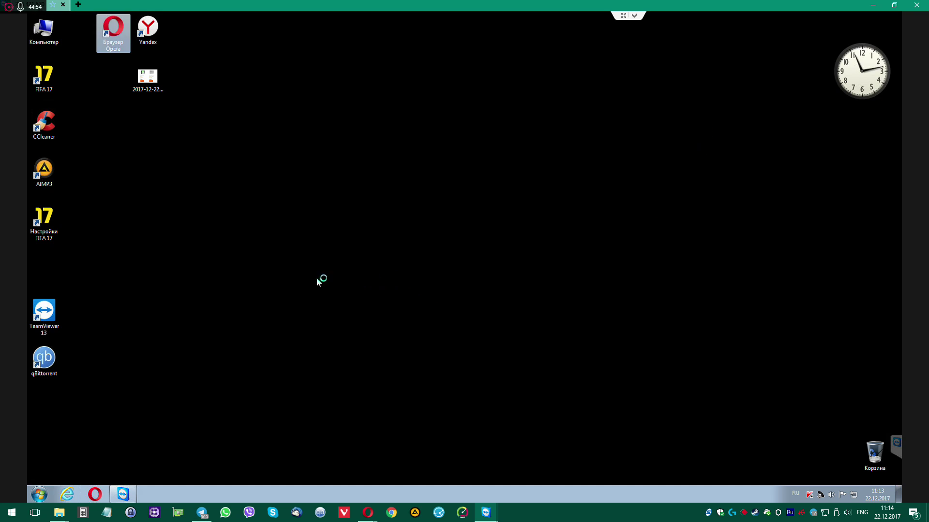
double_click(149, 30)
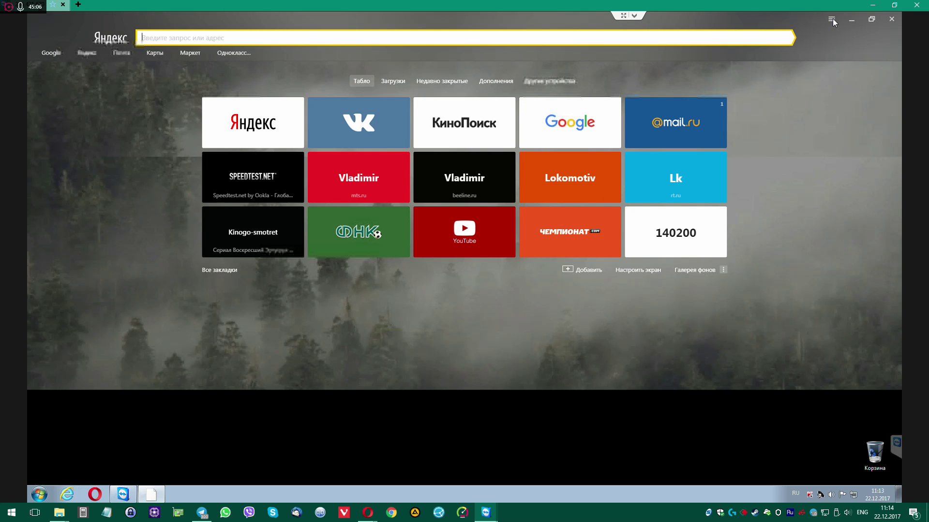
left_click(832, 20)
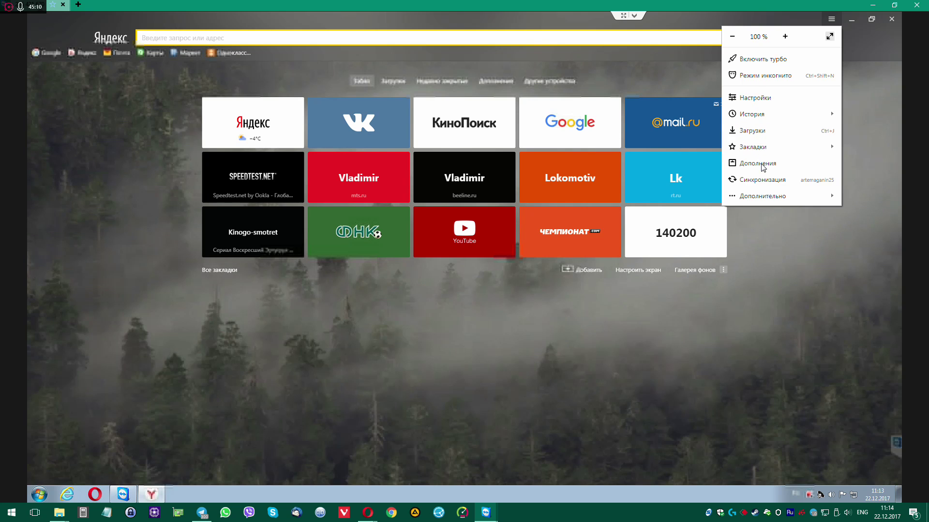
Review Yandex Browser's add-ons, with SaveFrom.net helper enabled, and open the extensions catalog
left_click(758, 164)
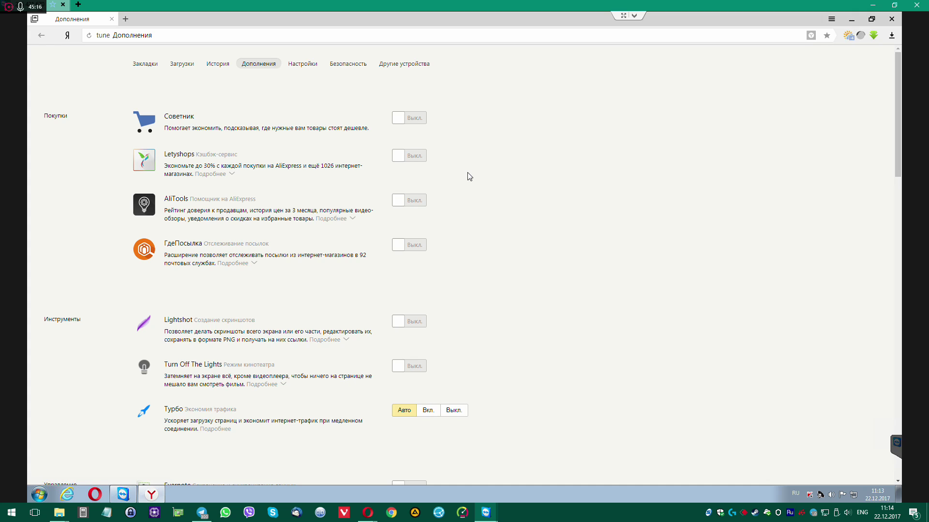
scroll(517, 209, "down", 15)
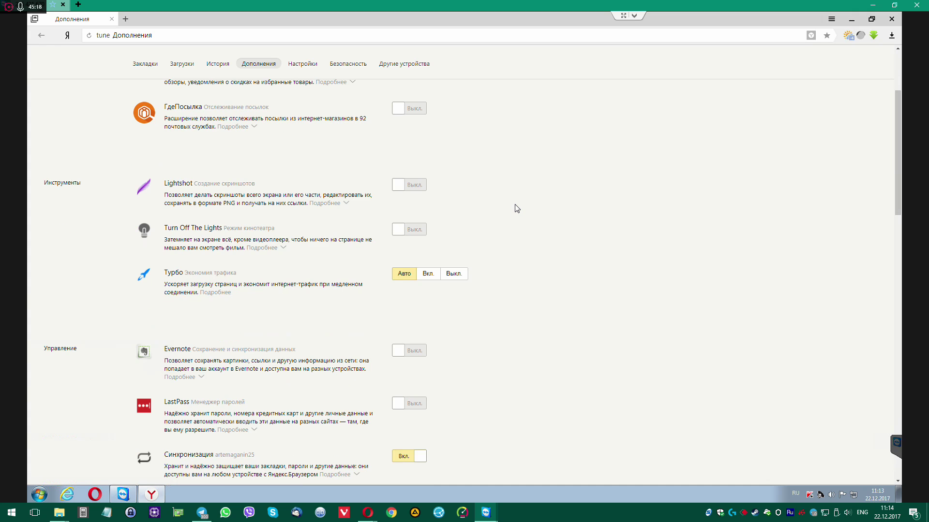
scroll(518, 202, "down", 5)
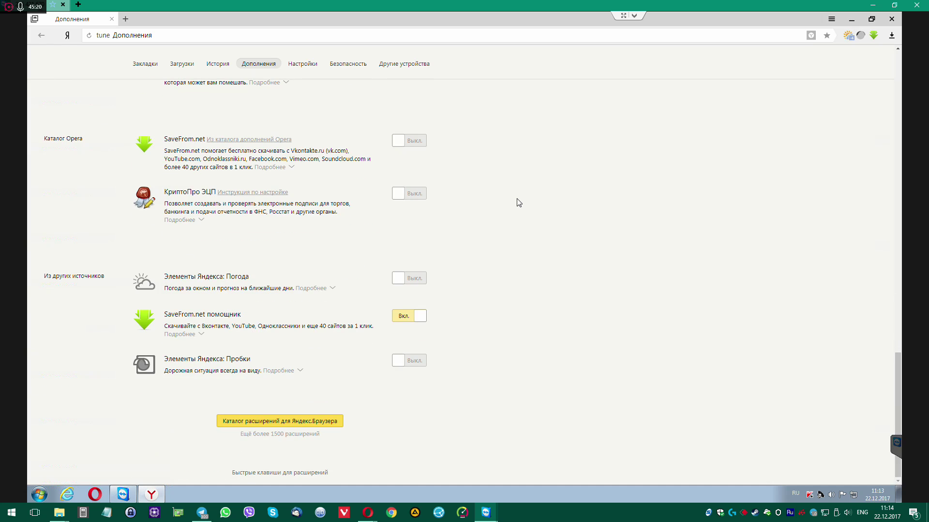
left_click(303, 422)
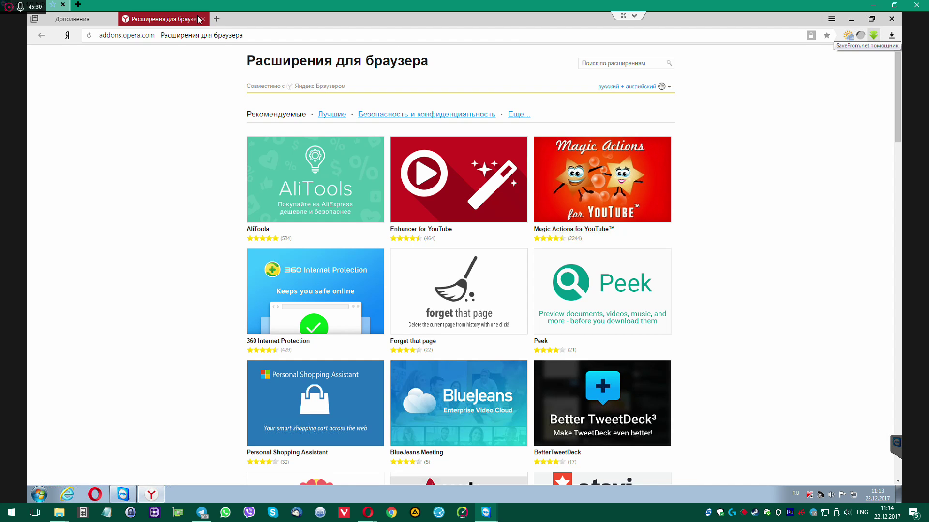
Load youtube.com from the address bar
left_click(271, 36)
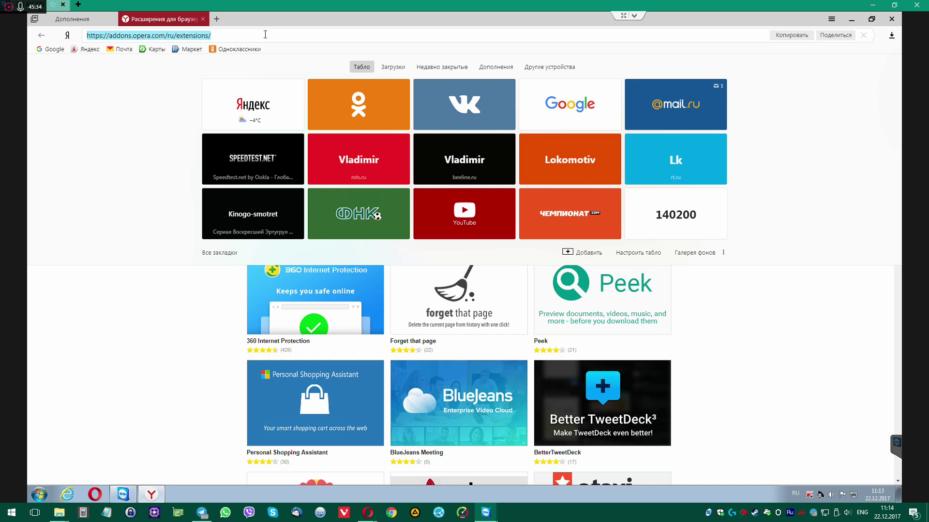
type("youtube")
key("Return")
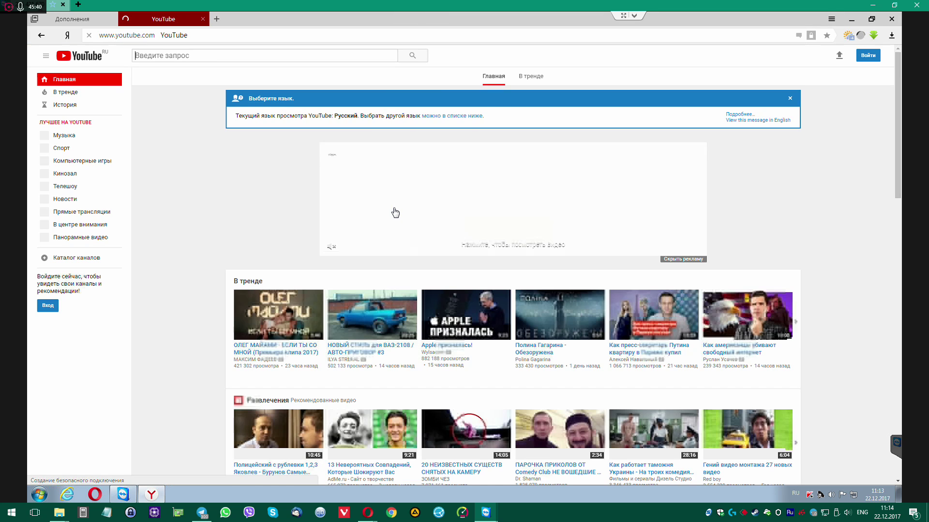
Play the trending 'Обезоружена' music video, pause it, and close Yandex Browser
left_click(559, 300)
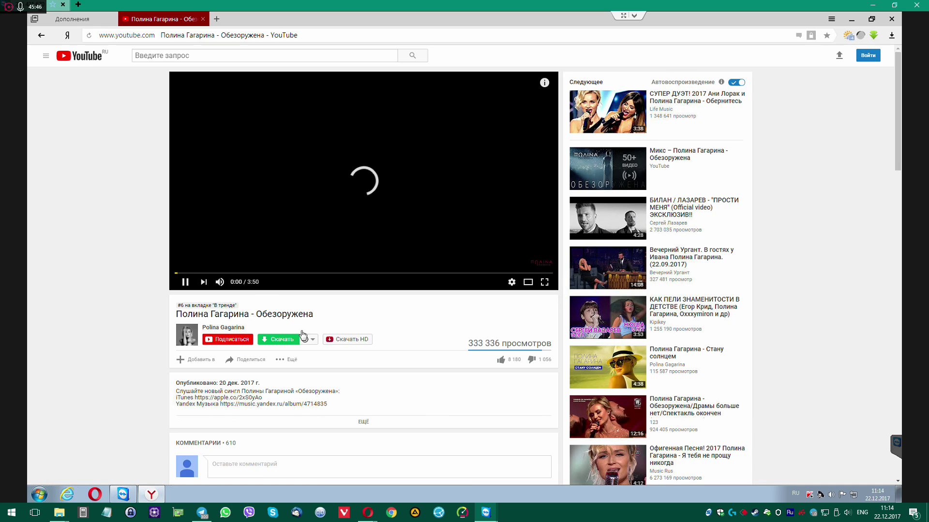
left_click(186, 284)
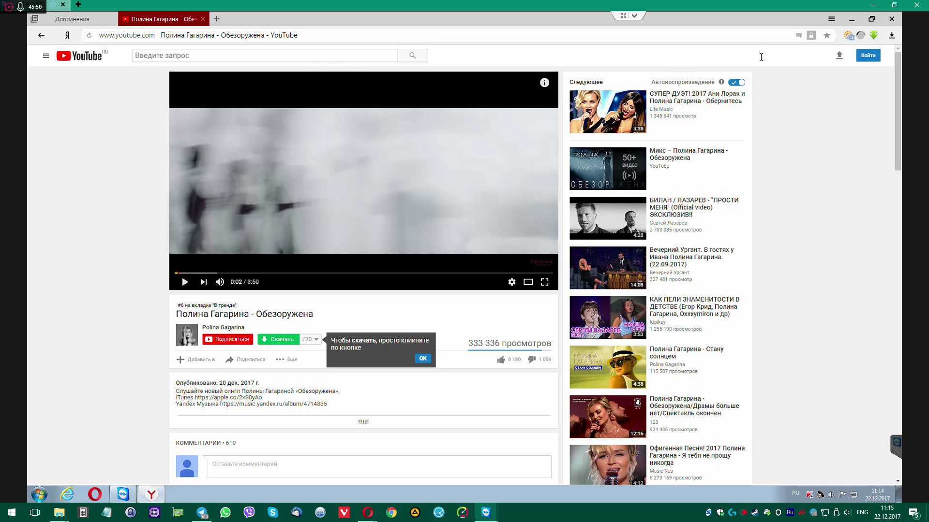
left_click(893, 19)
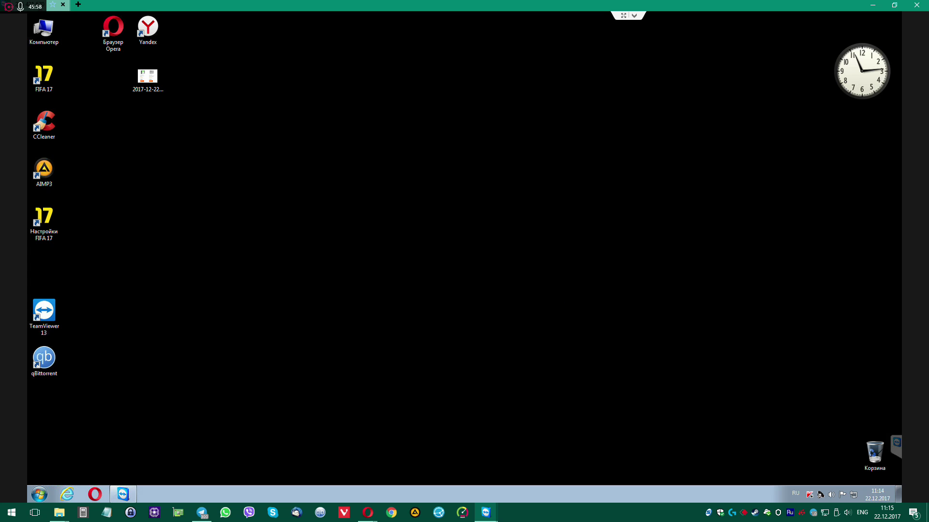
Run adwcleaner_7.0.6.0.exe from the Downloads folder on D: as administrator
double_click(44, 29)
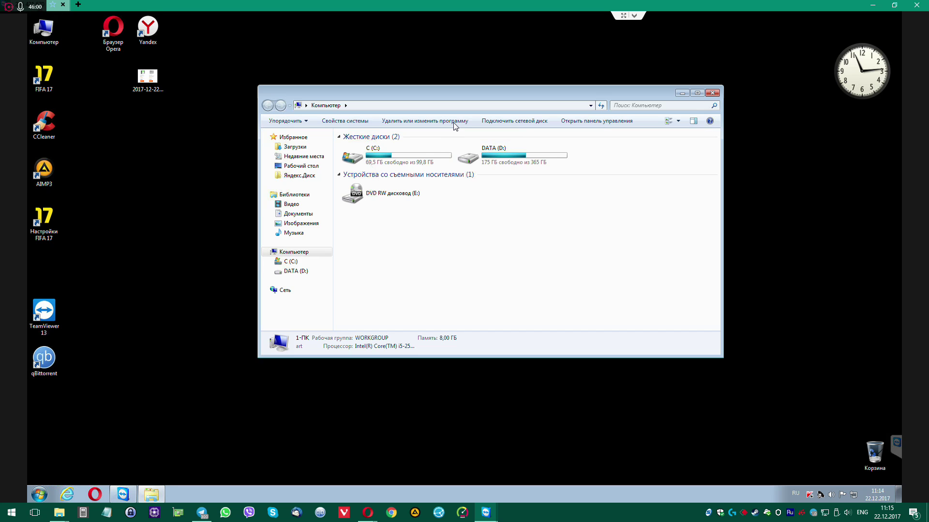
left_click(299, 148)
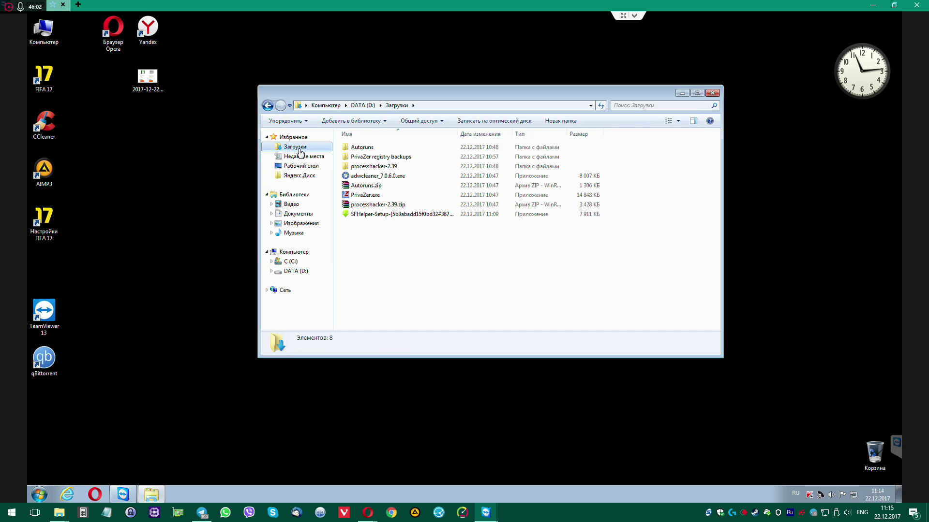
right_click(366, 178)
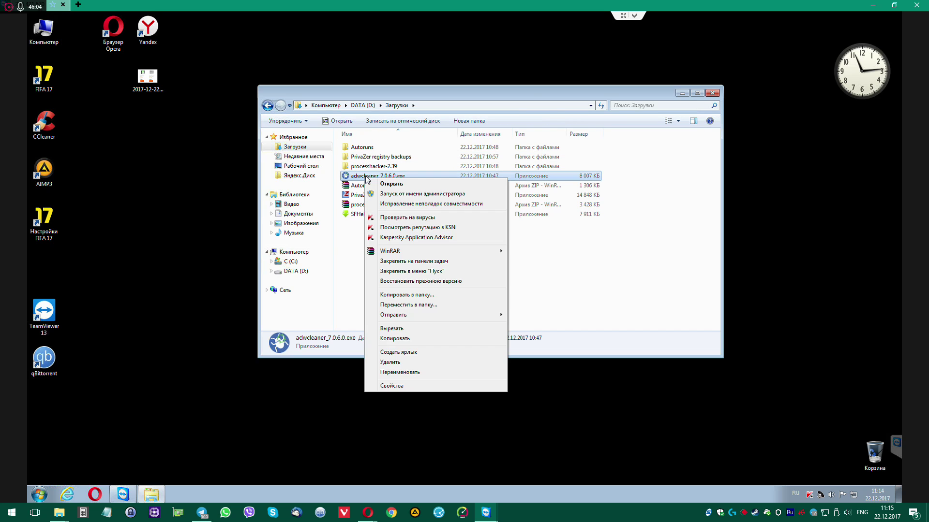
left_click(385, 193)
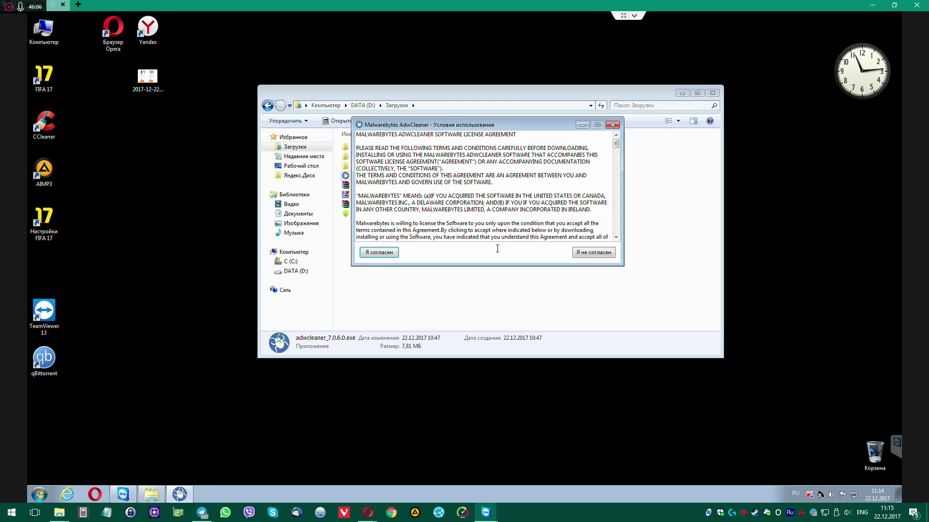
Accept the AdwCleaner licence and start an adware scan
left_click(390, 255)
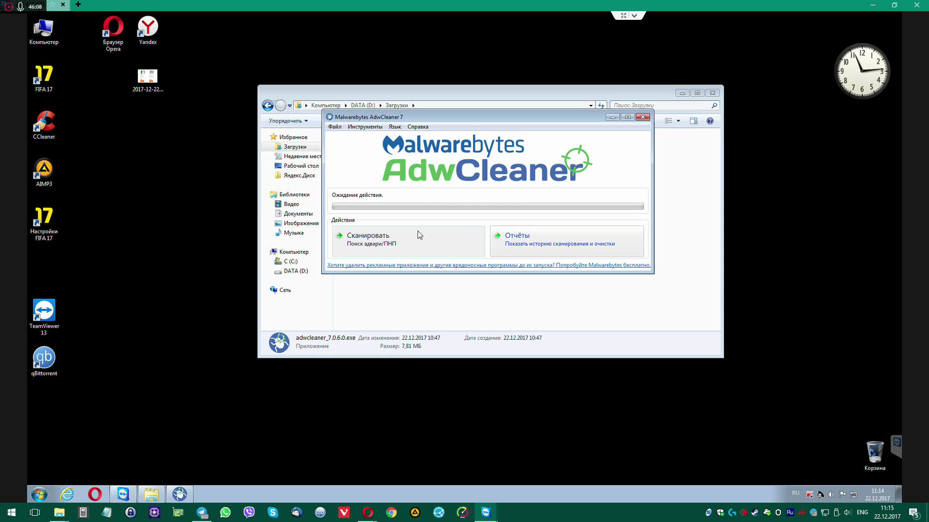
left_click(378, 244)
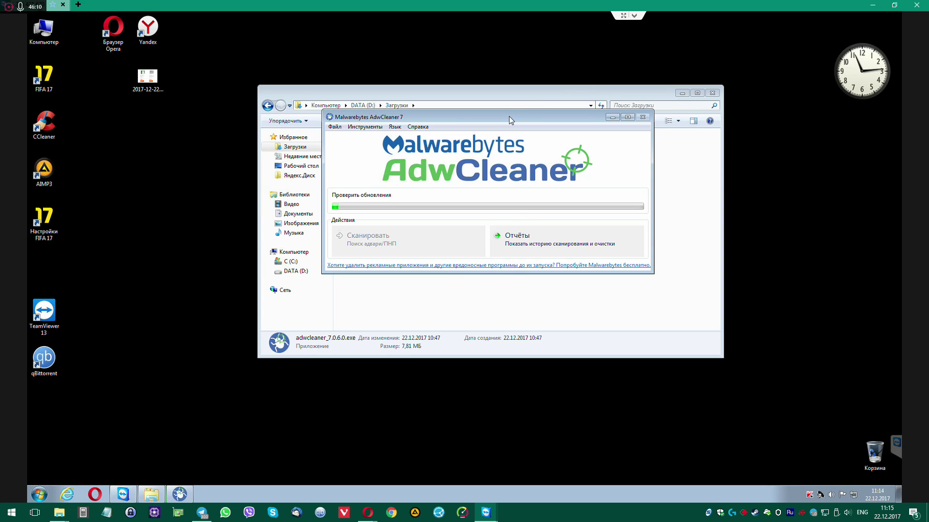
left_click_drag(511, 120, 588, 81)
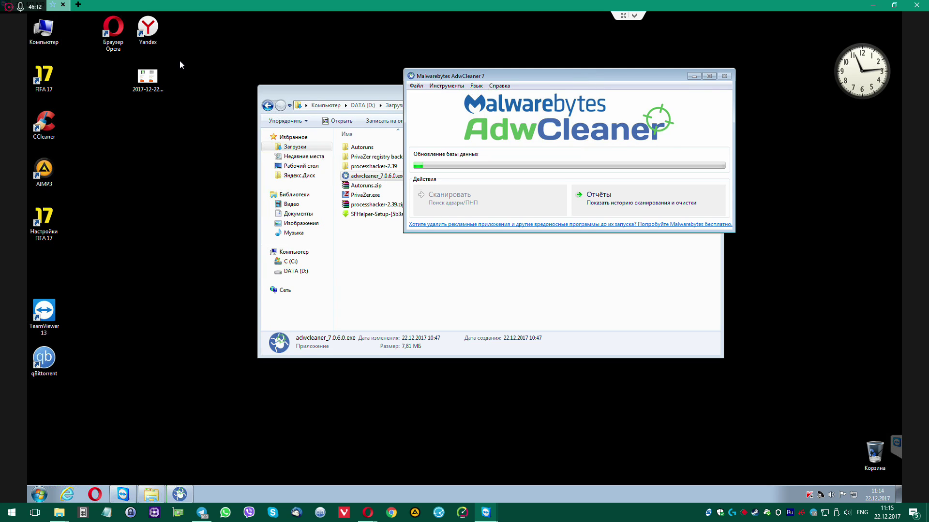
double_click(44, 30)
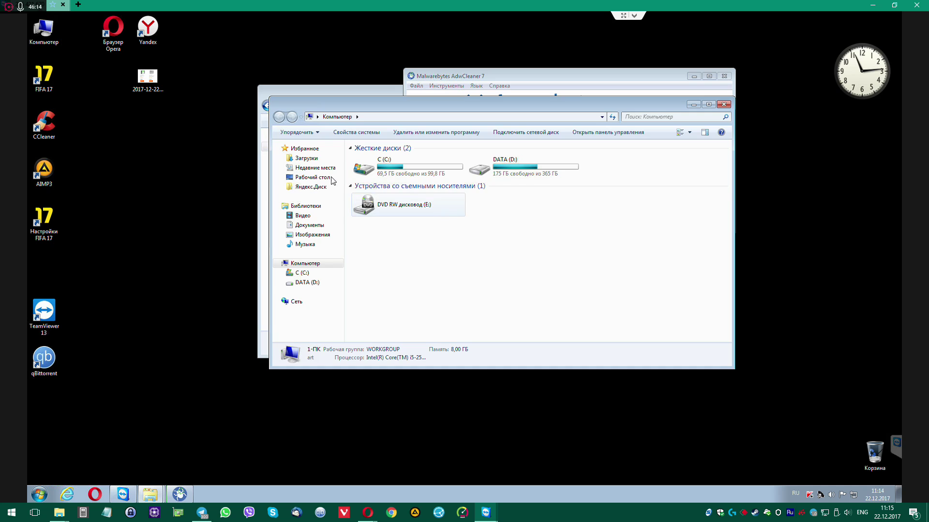
Launch Autoruns64.exe from the Autoruns folder in Downloads
left_click(306, 160)
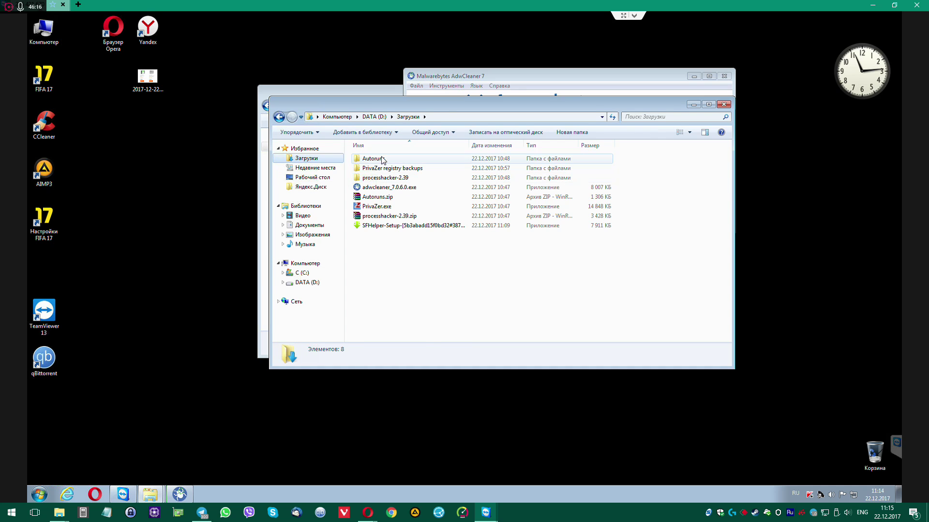
double_click(379, 159)
right_click(377, 178)
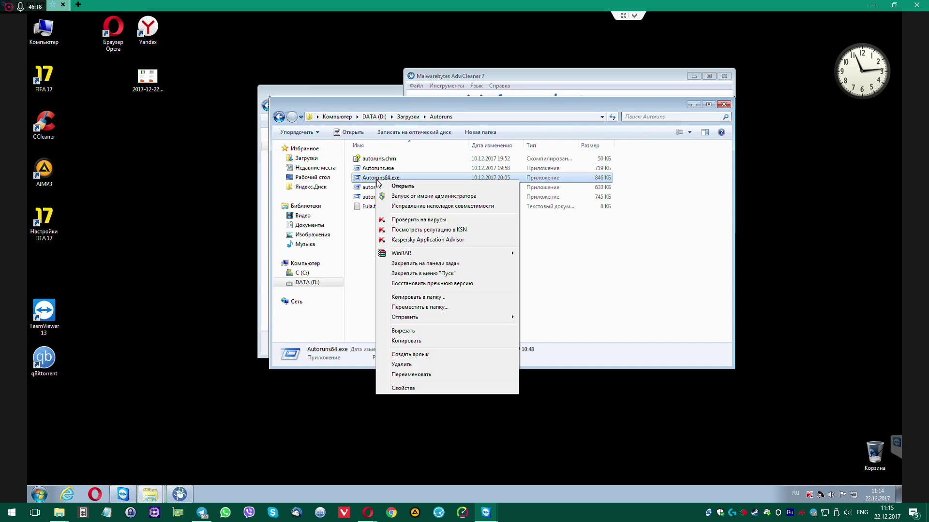
left_click(398, 187)
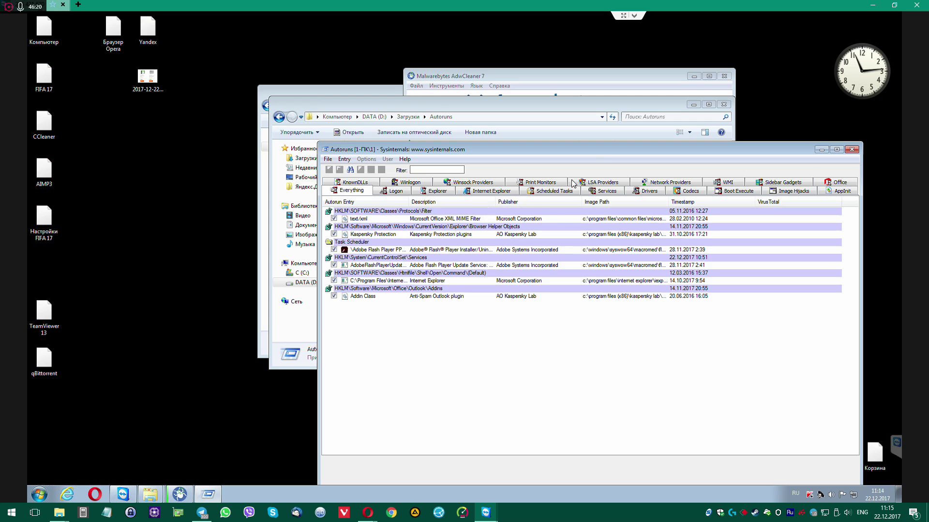
Show only Scheduled Tasks in Autoruns and widen the Autorun Entry column
left_click_drag(590, 153, 329, 58)
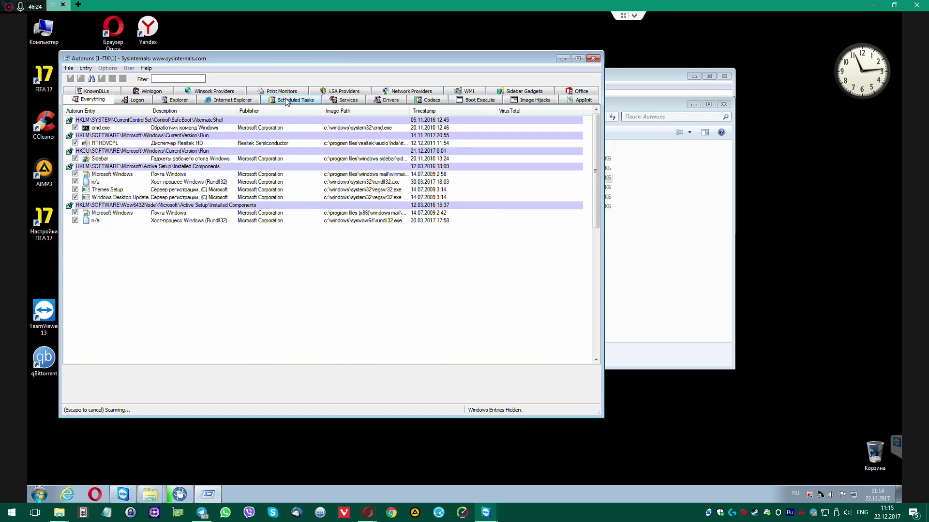
left_click(288, 100)
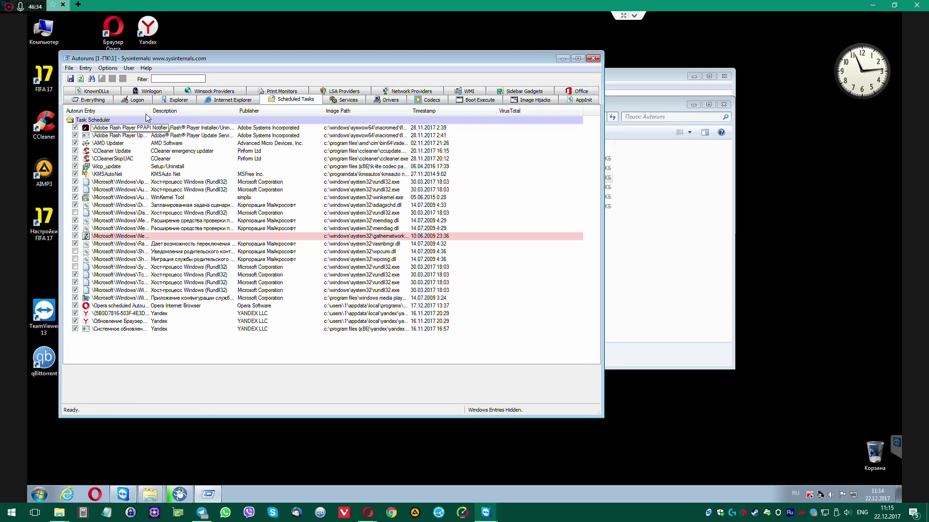
left_click_drag(150, 111, 214, 111)
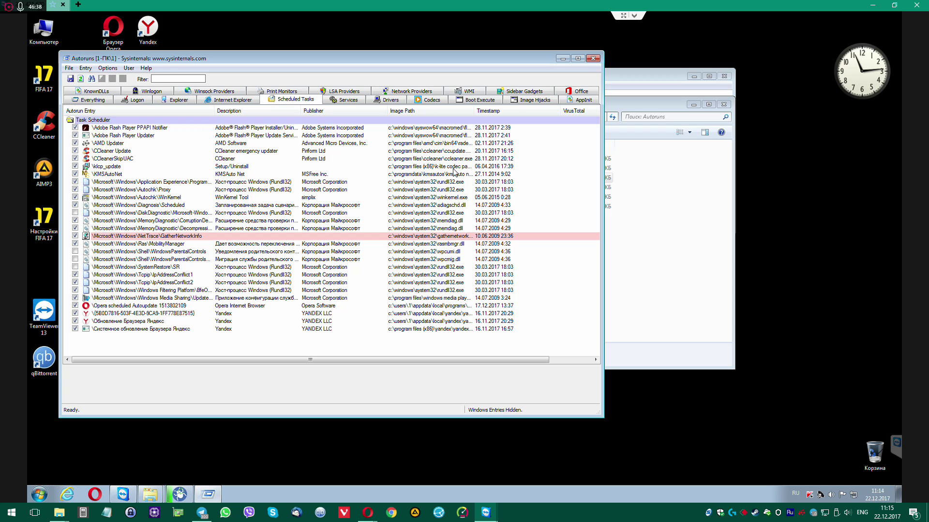
left_click(455, 167)
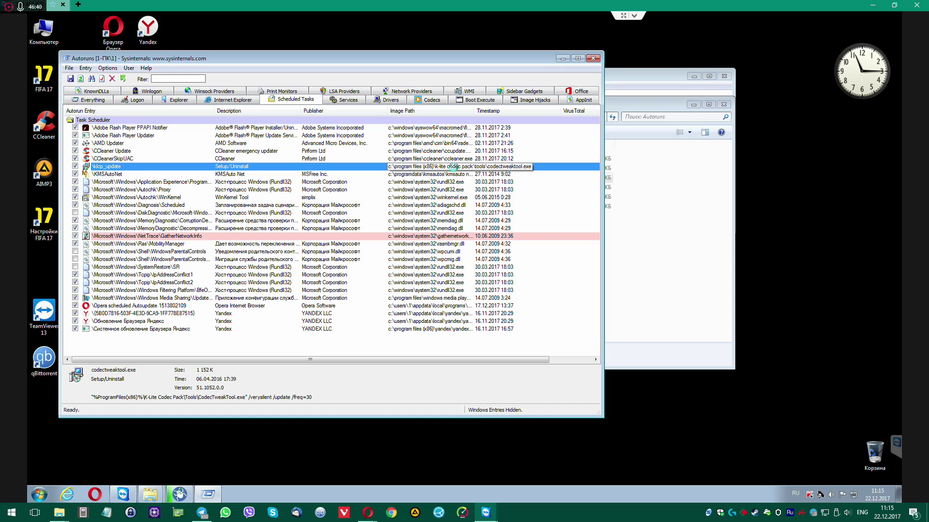
Delete the klcp_update, CCleaner Update and CCleanerSkipUAC scheduled tasks
key("Delete")
key("Return")
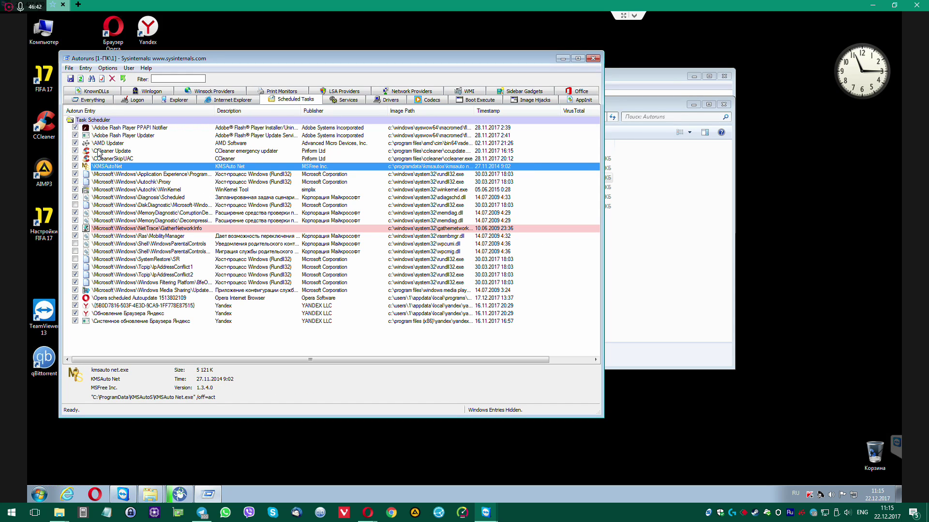
left_click(118, 151)
key("Delete")
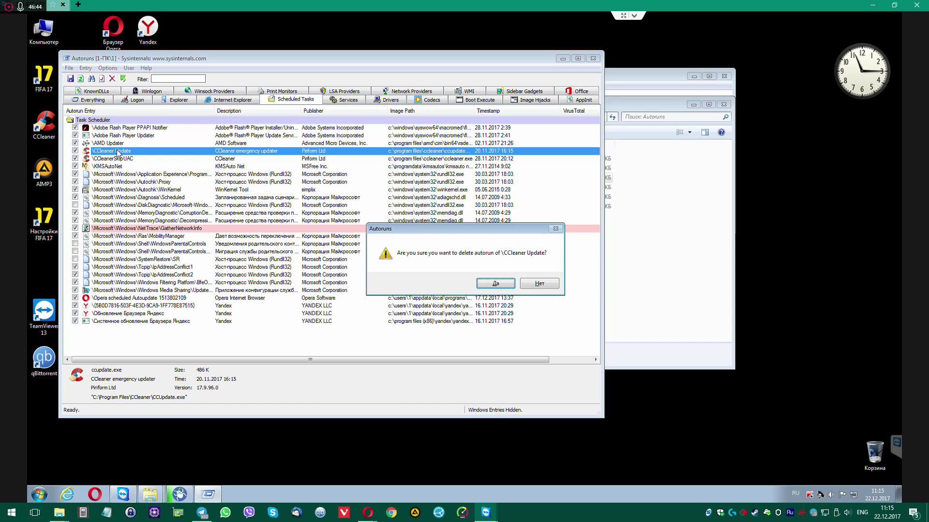
key("Return")
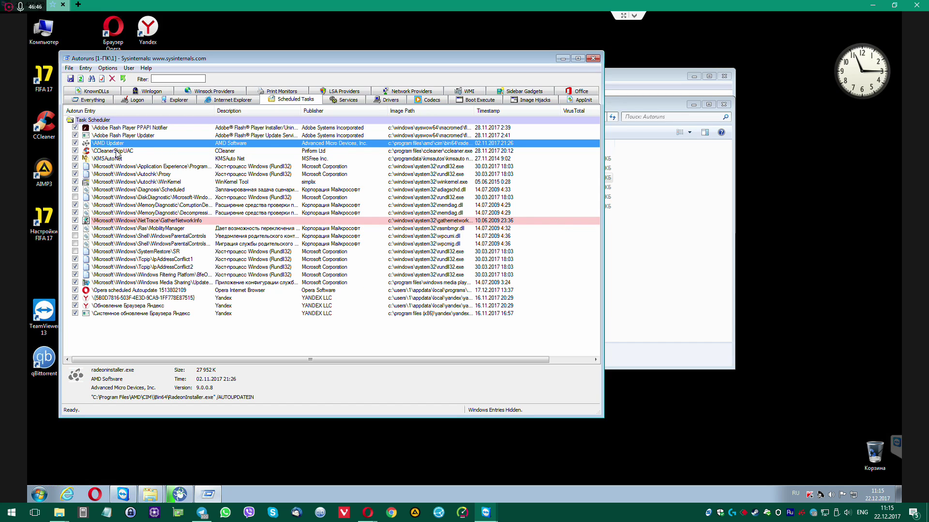
key("Delete")
key("Return")
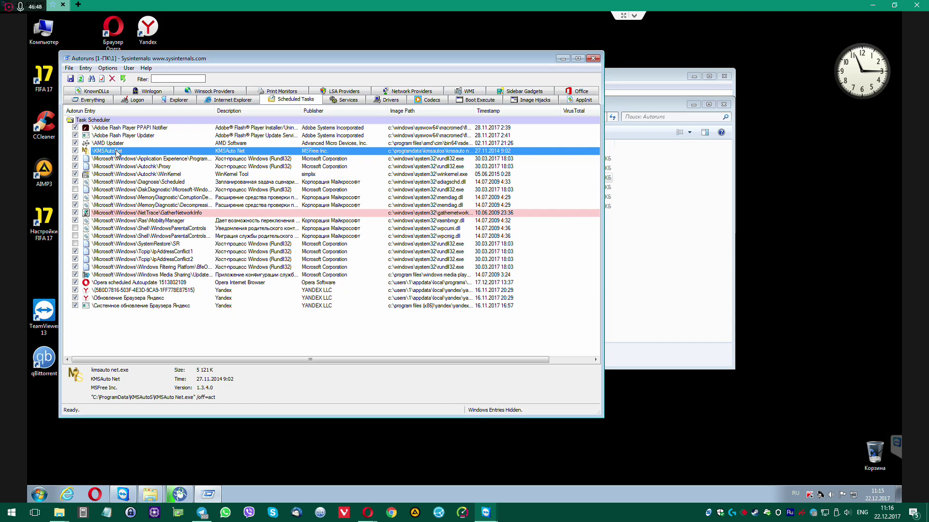
Inspect the AMD, Adobe Flash Player and Yandex update tasks, then select Opera scheduled Autoupdate
left_click(123, 144)
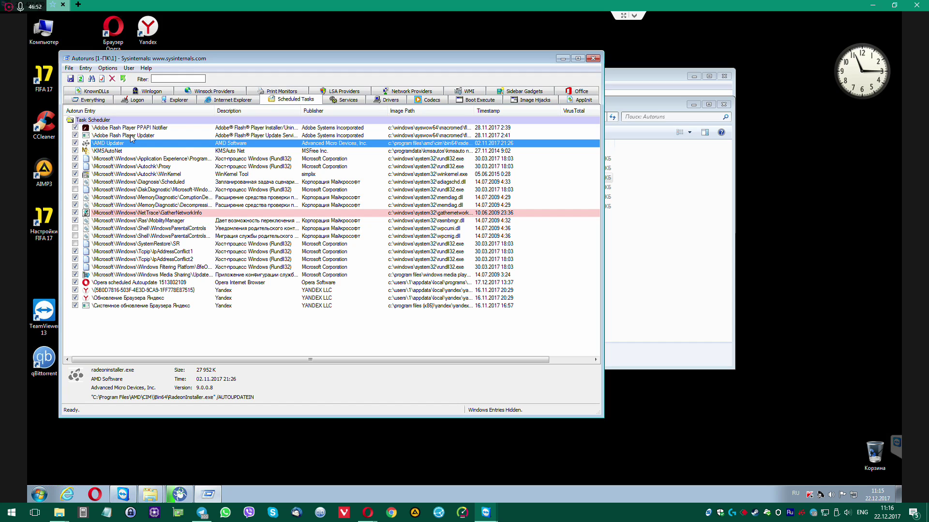
left_click(131, 137)
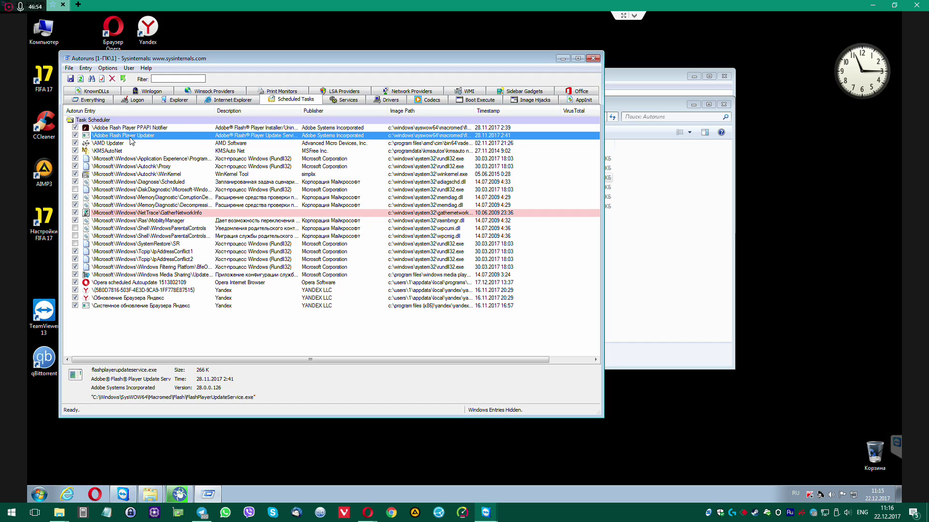
left_click(135, 292)
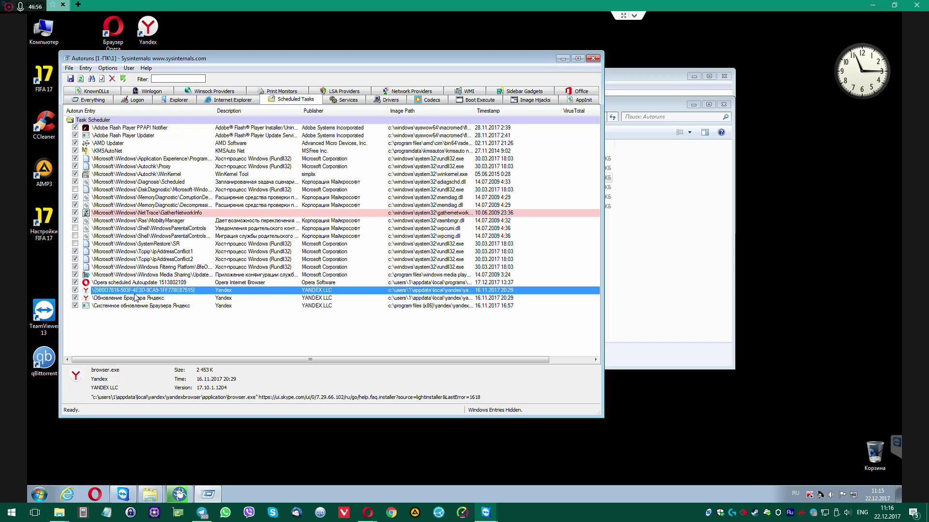
left_click(139, 299)
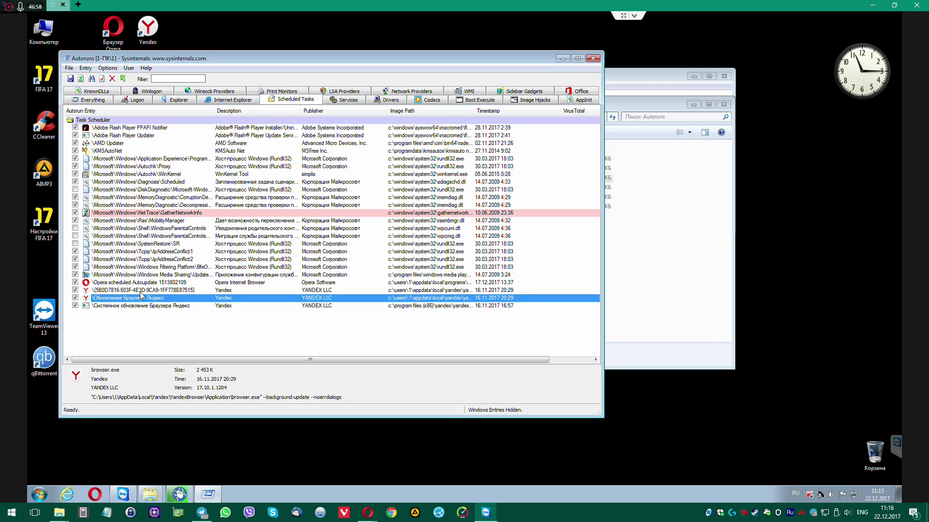
left_click(143, 290)
left_click(143, 284)
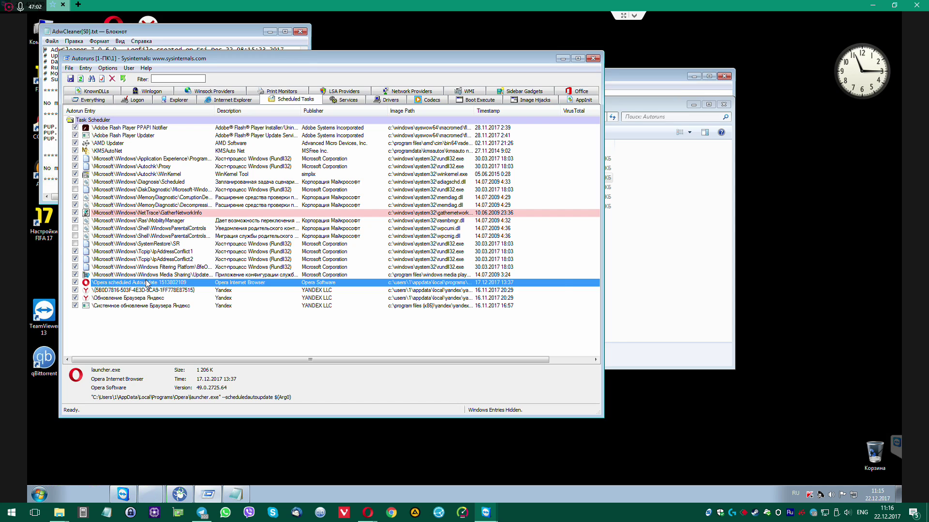
Delete the Opera scheduled Autoupdate task and compare the two Yandex tasks
key("Delete")
key("Return")
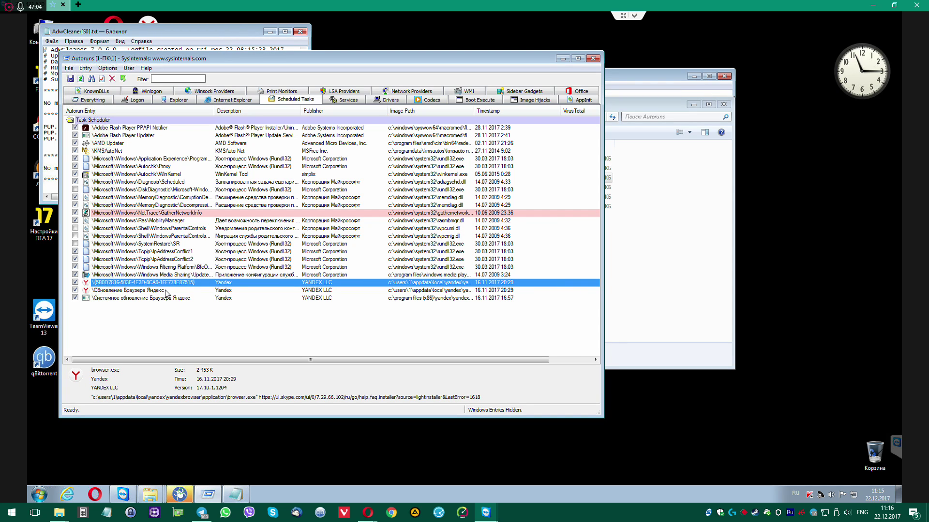
left_click(170, 291)
left_click(168, 285)
Close the AdwCleaner log in Notepad and review both Yandex tasks' command lines
left_click_drag(281, 60, 451, 62)
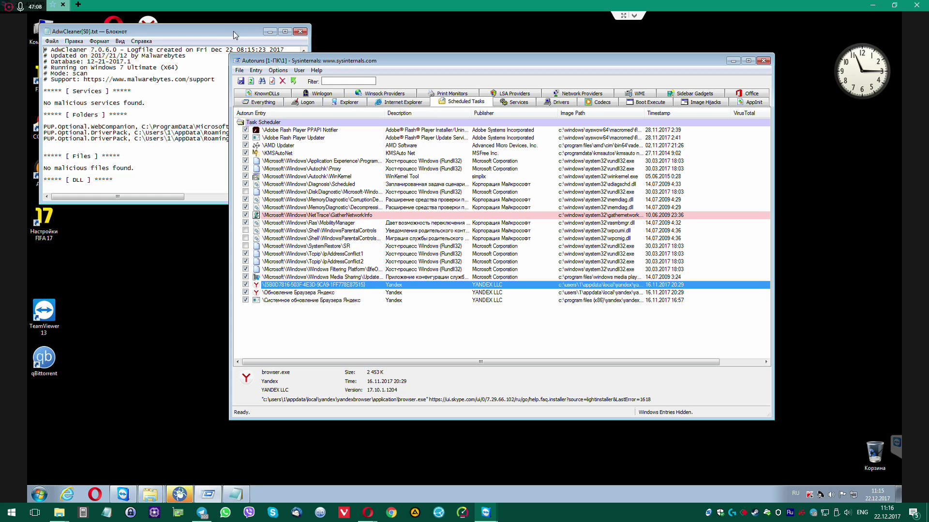
left_click(300, 31)
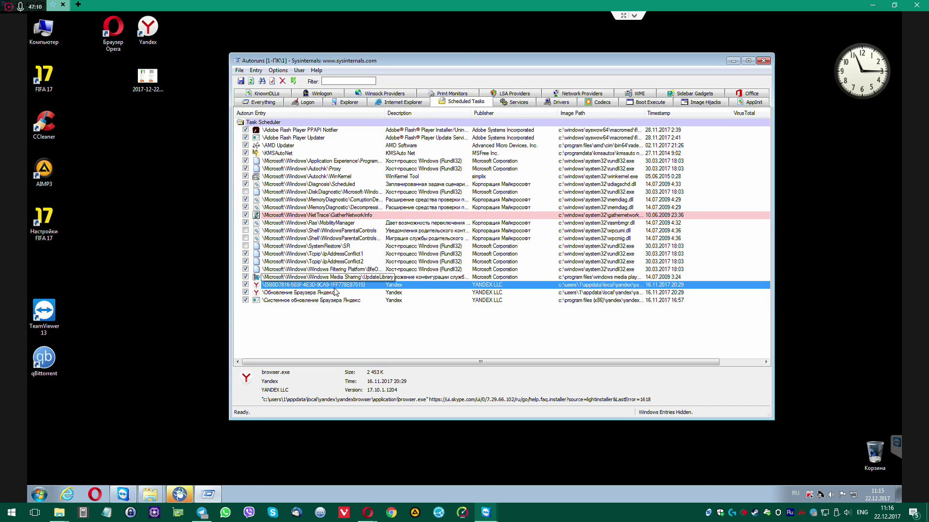
left_click(308, 294)
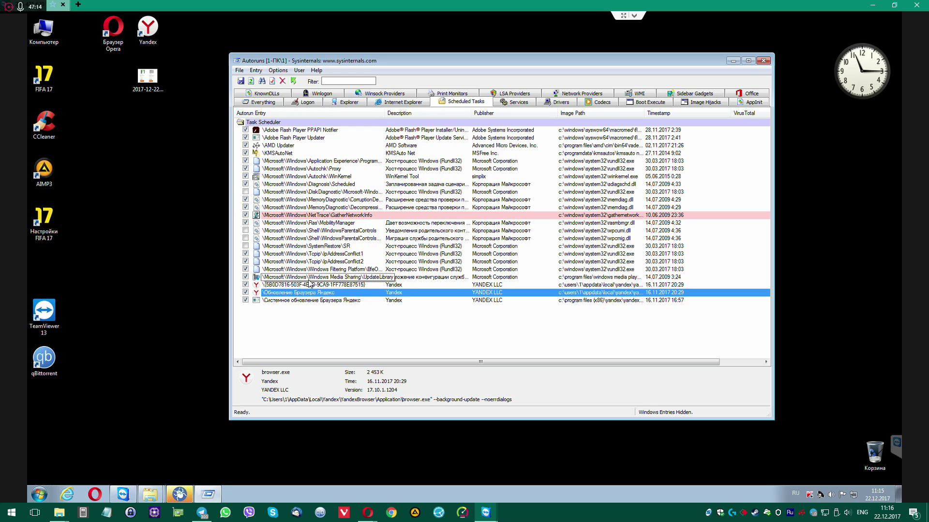
left_click(313, 286)
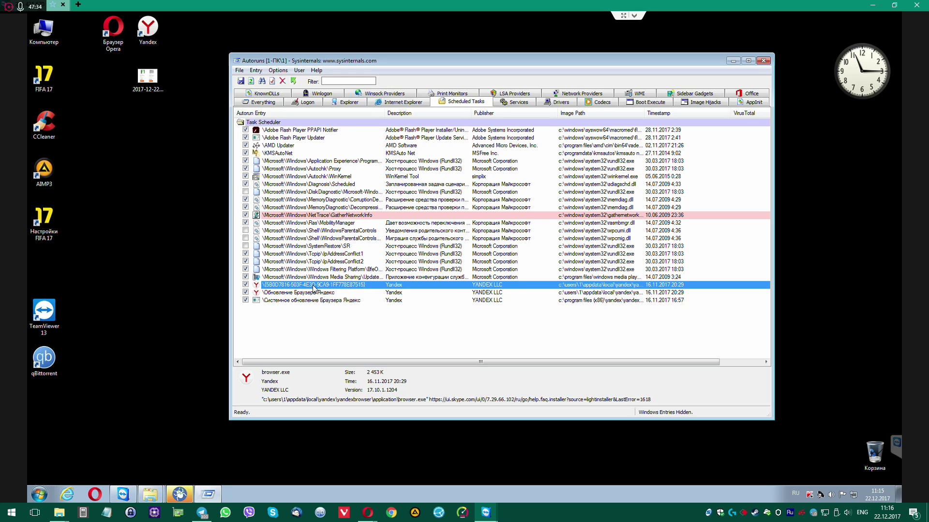
left_click(179, 494)
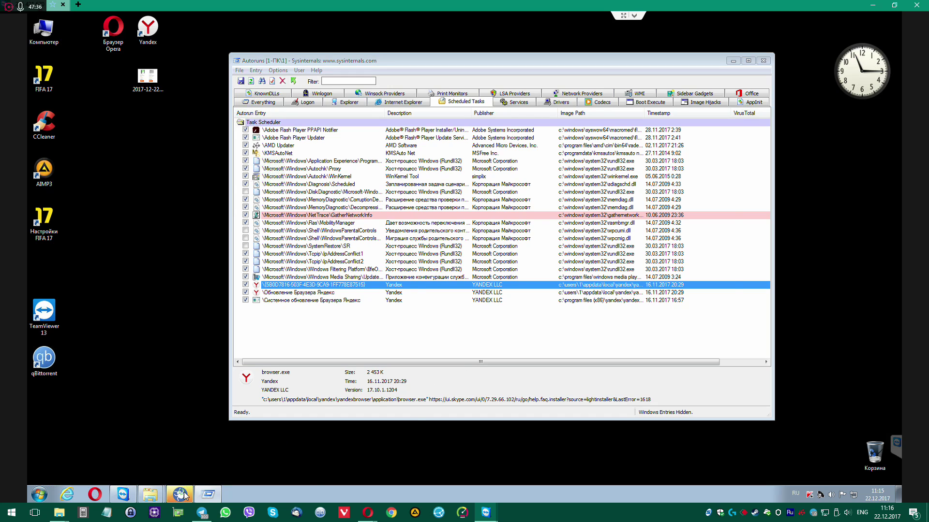
Expand the PUP.Optional DriverPack, WebCompanion and Legacy result groups in AdwCleaner
left_click_drag(609, 83, 627, 49)
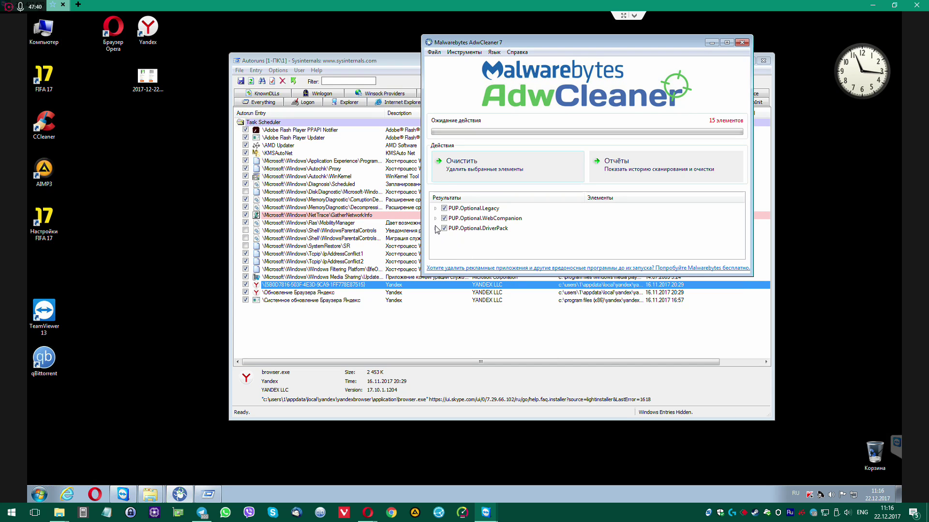
left_click(435, 228)
left_click(436, 219)
left_click(435, 208)
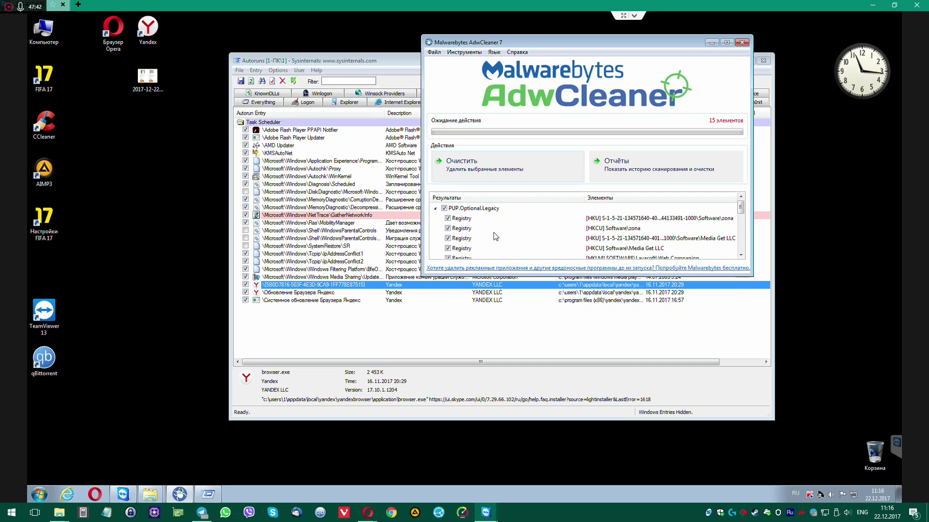
Enlarge the AdwCleaner window and widen the column so all 15 item paths show in full
left_click_drag(751, 273, 731, 440)
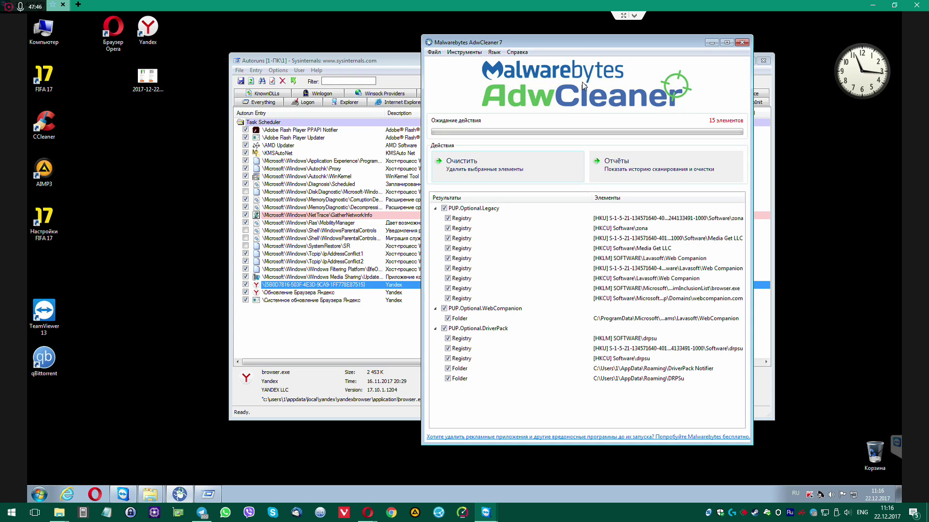
left_click_drag(585, 44, 533, 47)
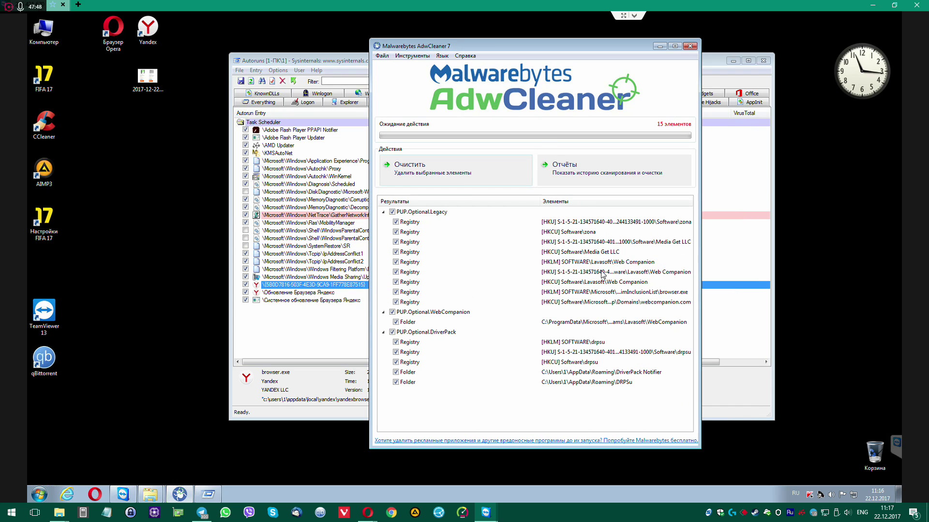
left_click_drag(702, 262, 804, 260)
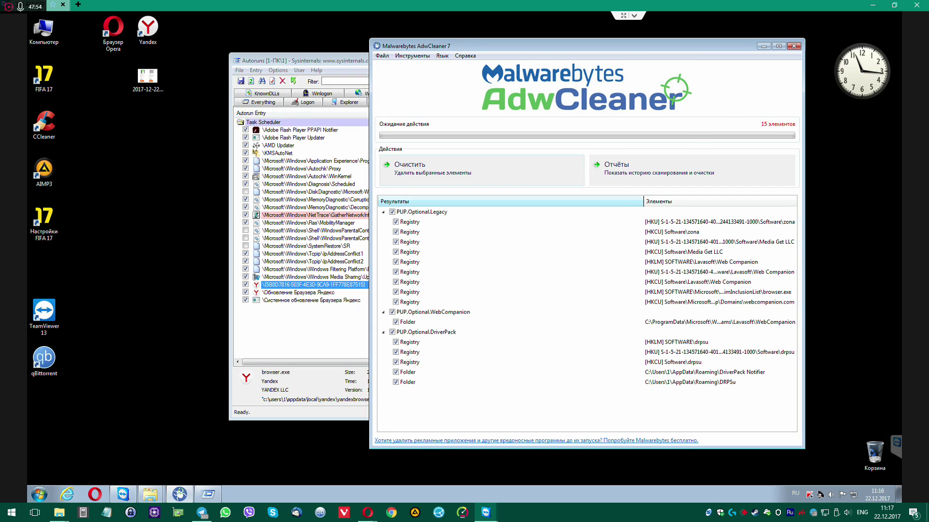
left_click_drag(643, 201, 503, 202)
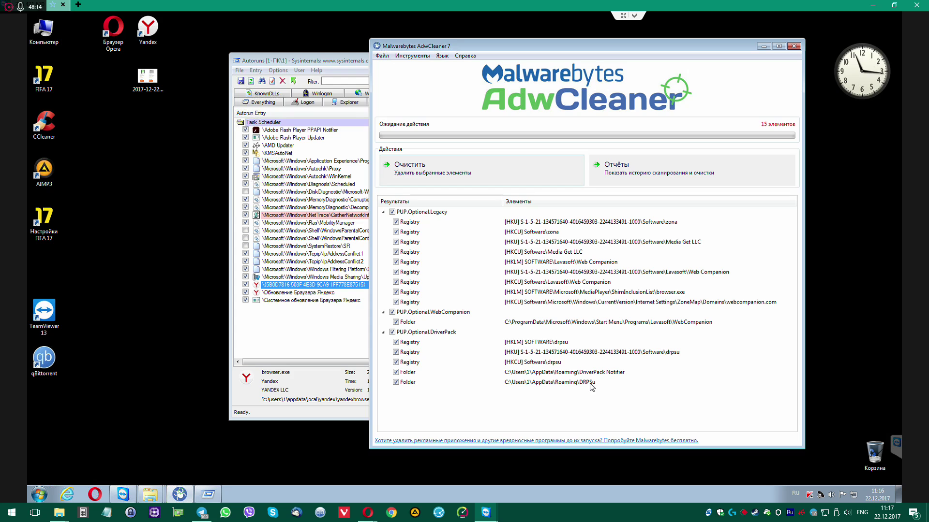
Delete the Yandex GUID task and the Обновление Браузера Яндекс task from Scheduled Tasks
left_click(310, 326)
left_click(318, 293)
left_click(323, 285)
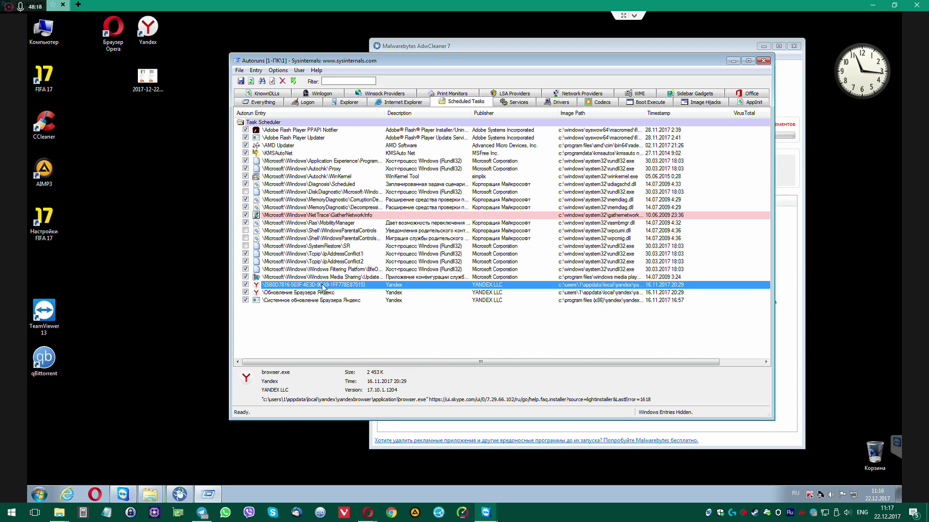
key("Delete")
key("Return")
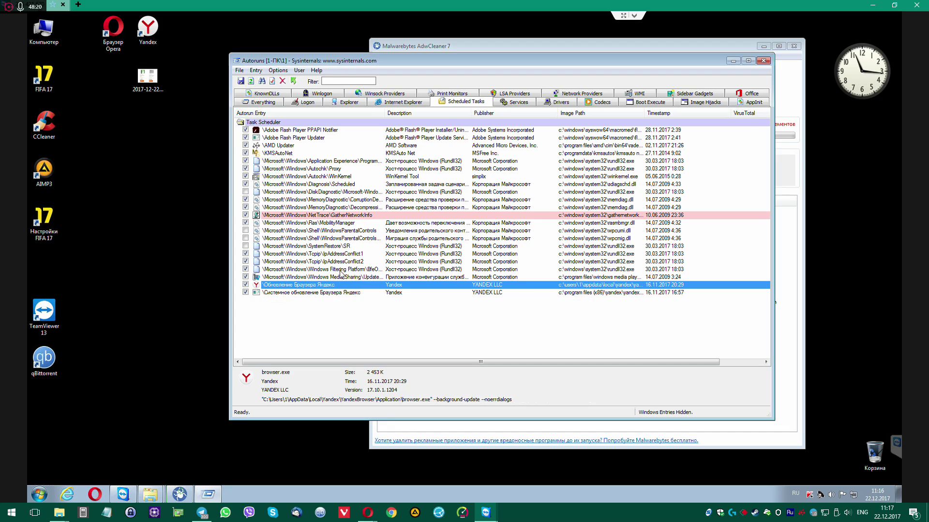
left_click(341, 272)
left_click(336, 278)
left_click(331, 285)
key("Delete")
key("Return")
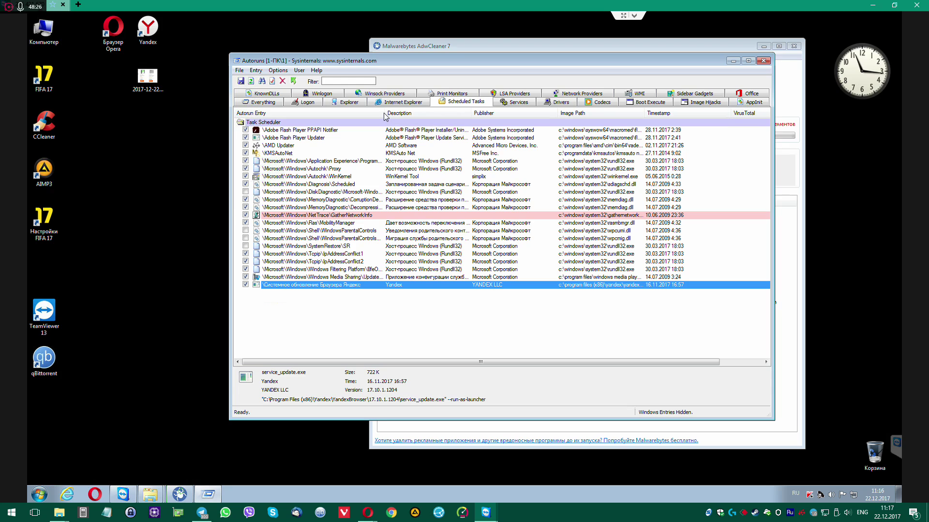
Widen the Autorun Entry column and delete the Windows Media Sharing UpdateLibrary task
left_click_drag(385, 113, 436, 113)
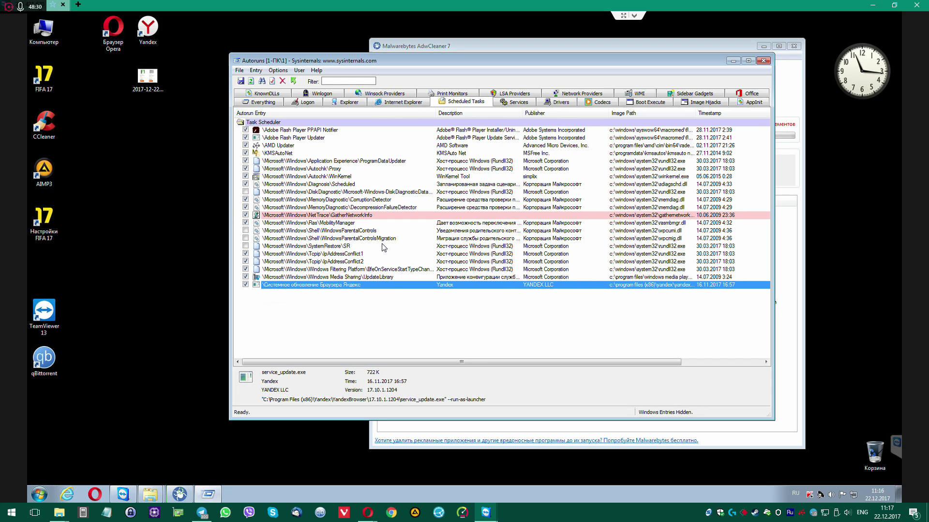
left_click(376, 277)
key("Delete")
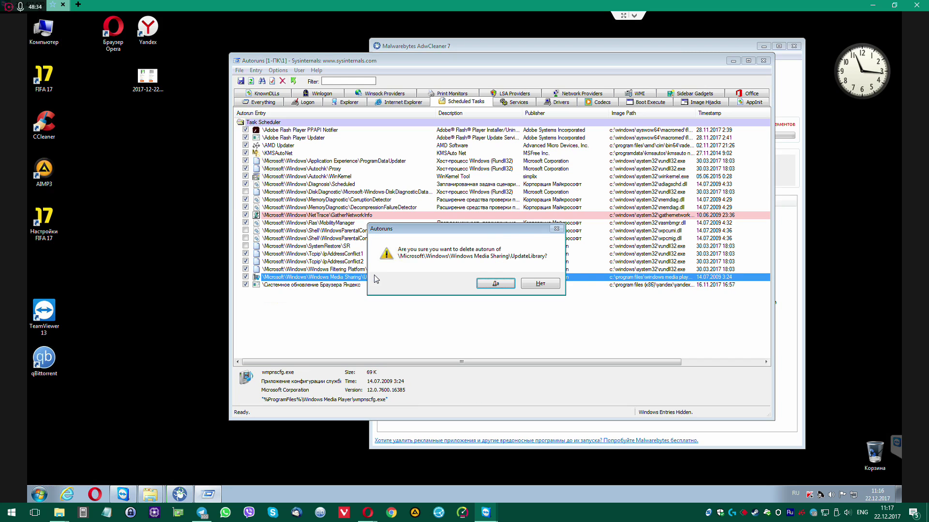
key("Return")
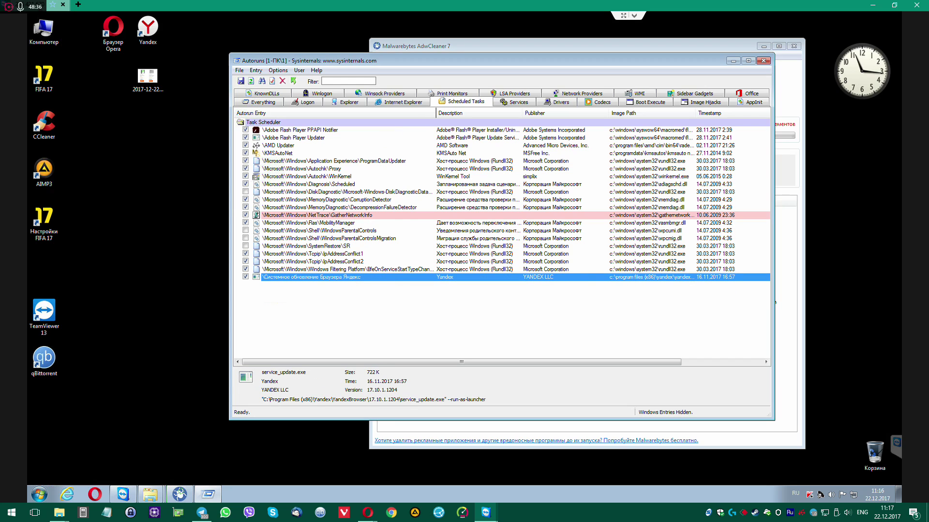
left_click_drag(435, 113, 470, 113)
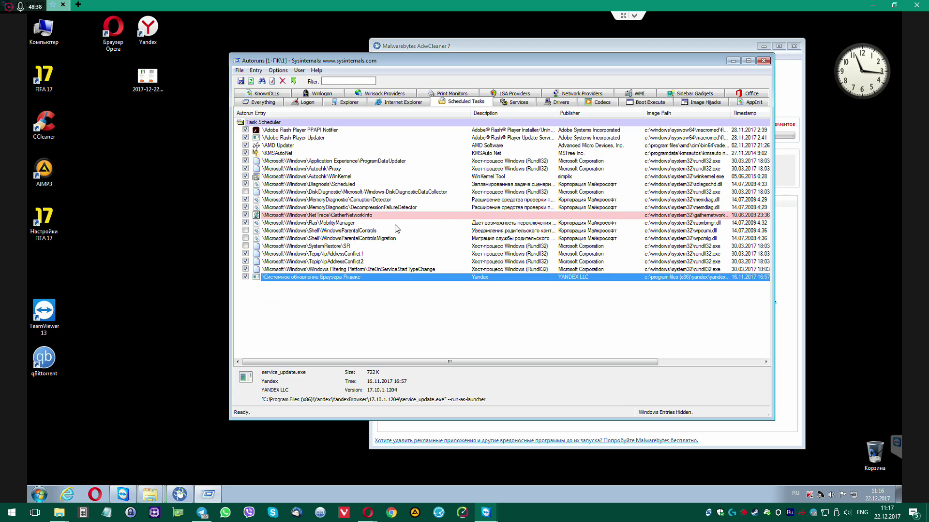
Inspect the ProgramDataUpdater, disk and memory diagnostic, and Adobe Flash Player tasks
left_click(335, 161)
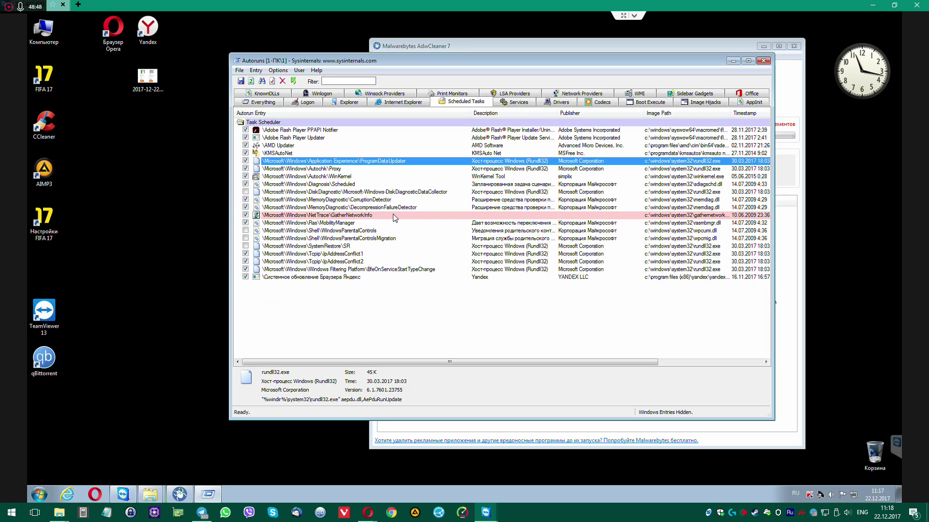
left_click(397, 192)
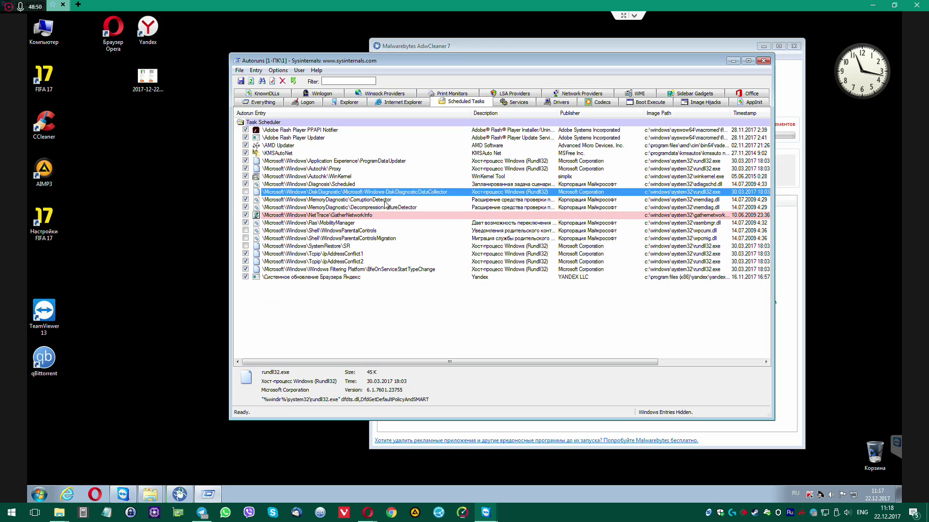
left_click(385, 200)
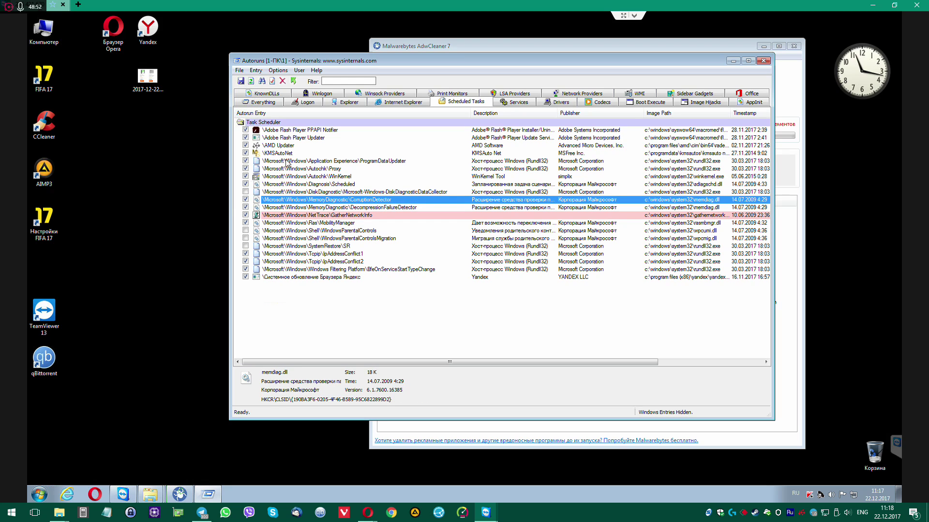
left_click(290, 137)
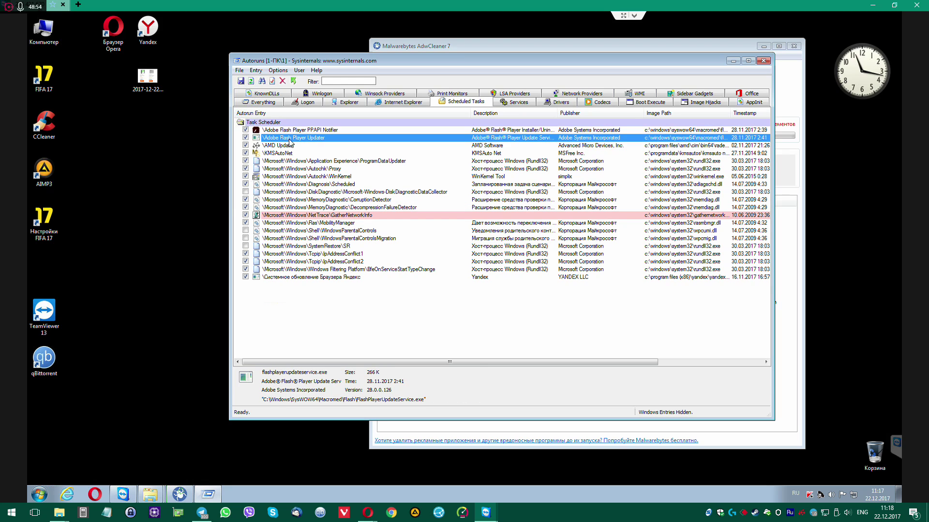
left_click(292, 131)
left_click(293, 138)
In the Internet Explorer list, delete both Kaspersky Protection and Office Document Cache Handler entries
left_click(419, 102)
left_click(285, 130)
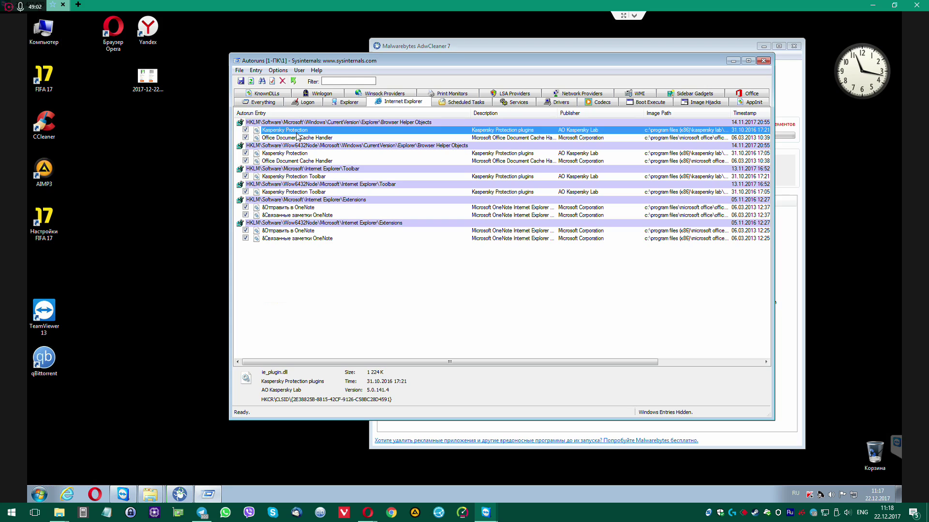
key("Delete")
key("Return")
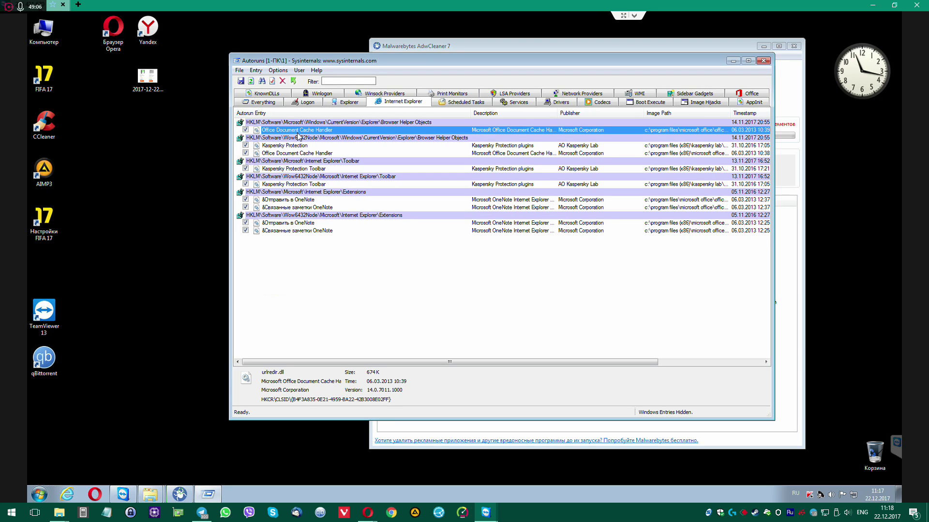
key("Delete")
key("Return")
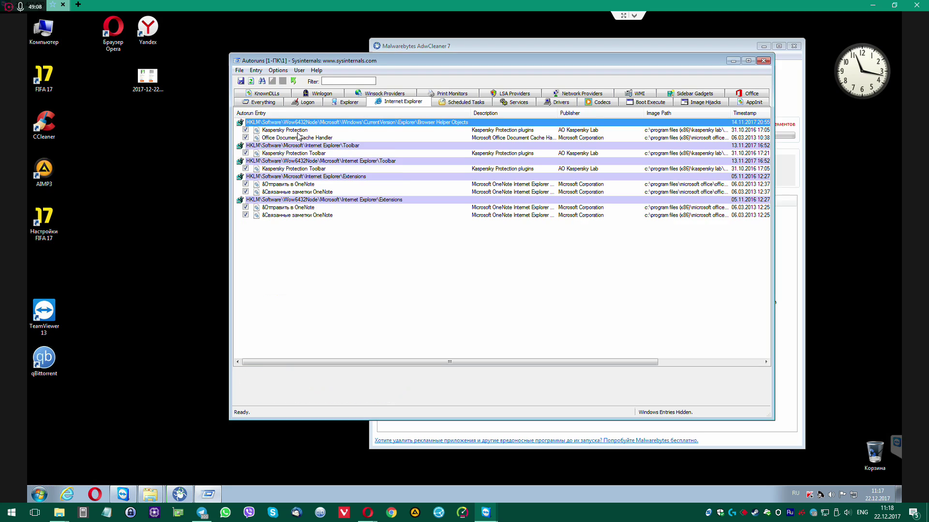
key("Delete")
key("Return")
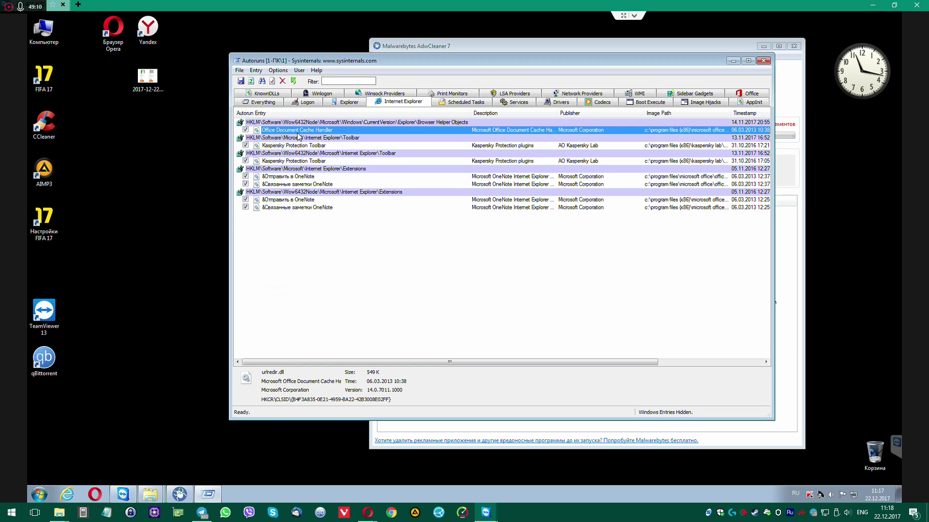
key("Delete")
key("Return")
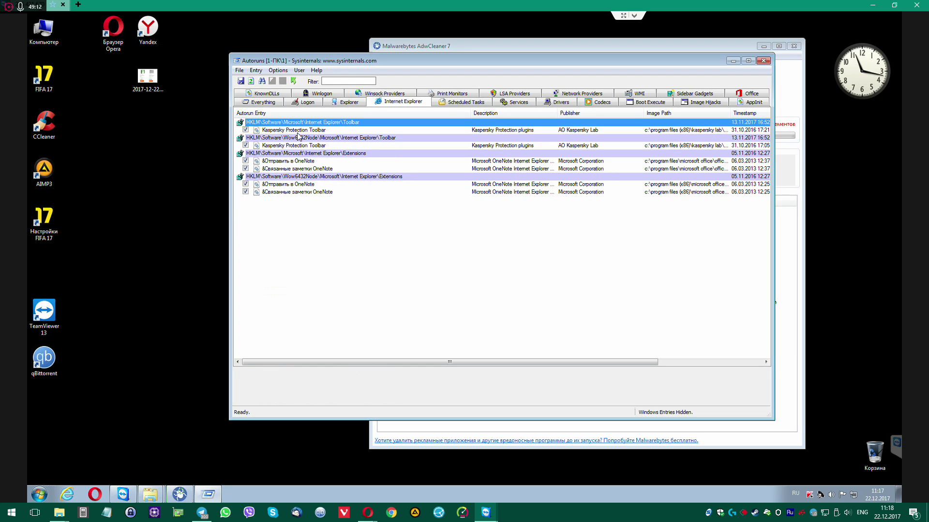
Delete both Kaspersky Protection Toolbar entries
key("Down")
key("Delete")
key("Return")
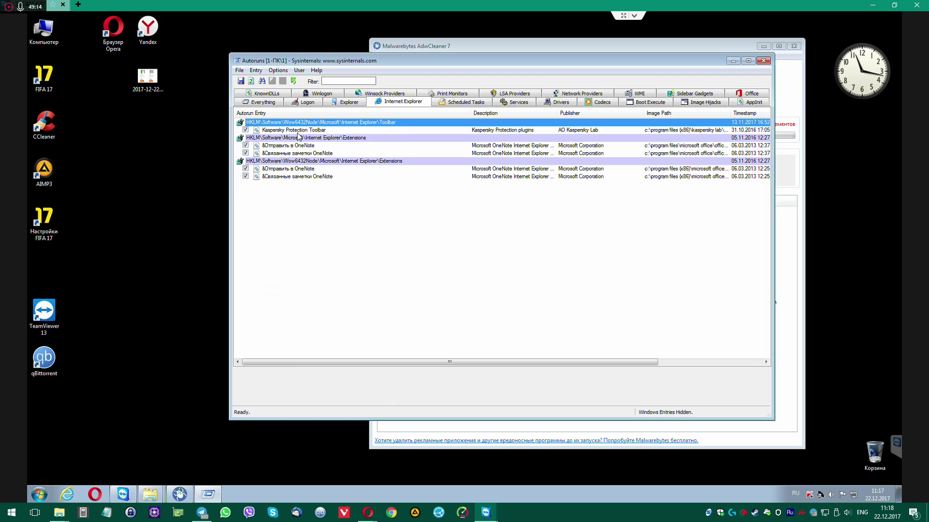
key("Down")
key("Delete")
key("Return")
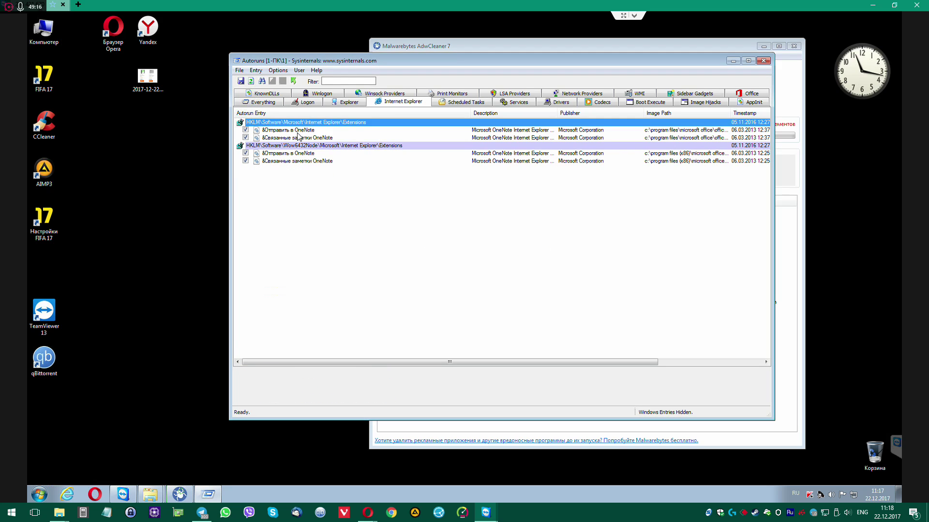
key("Down")
Delete all OneNote entries, including Отправить в OneNote and Связанные заметки OneNote
key("Delete")
key("Return")
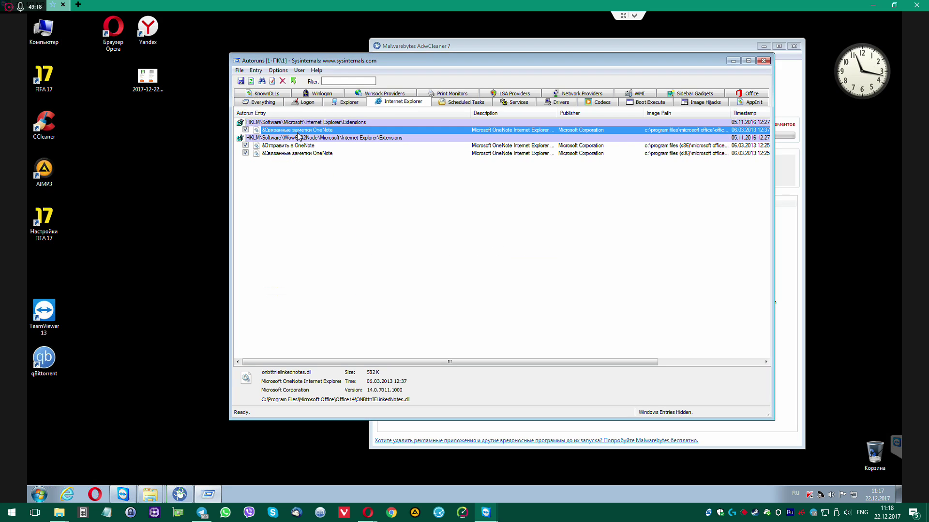
key("Down")
key("Up")
key("Delete")
key("Return")
key("Down")
key("Delete")
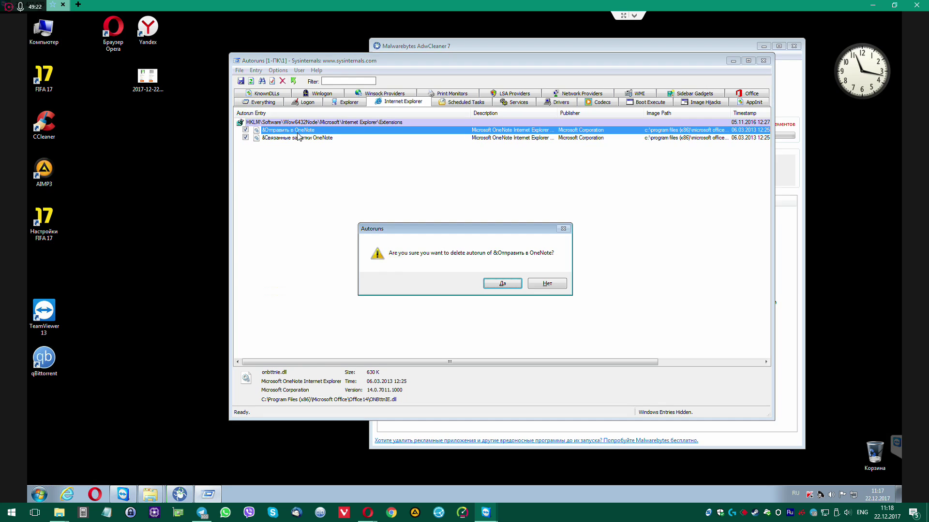
key("Return")
key("Delete")
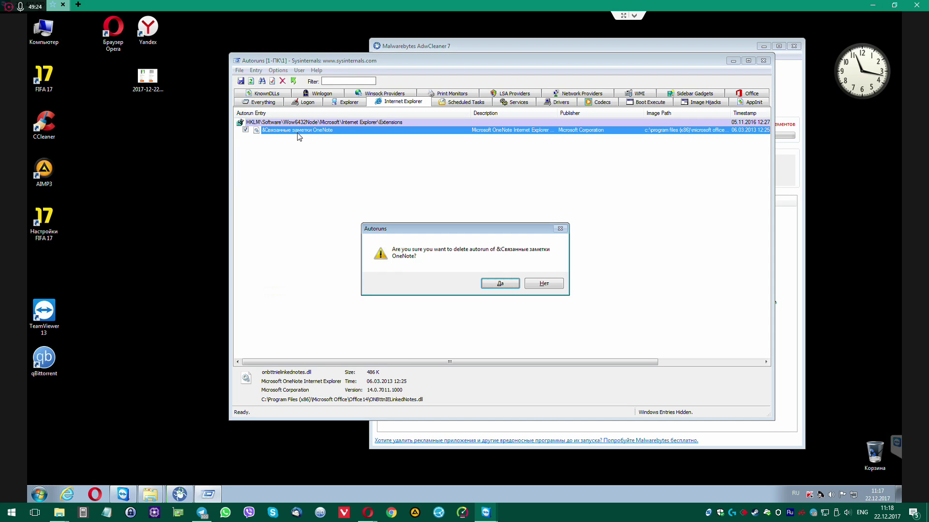
key("Return")
Step through the Explorer, Logon and Everything autorun lists
left_click(342, 103)
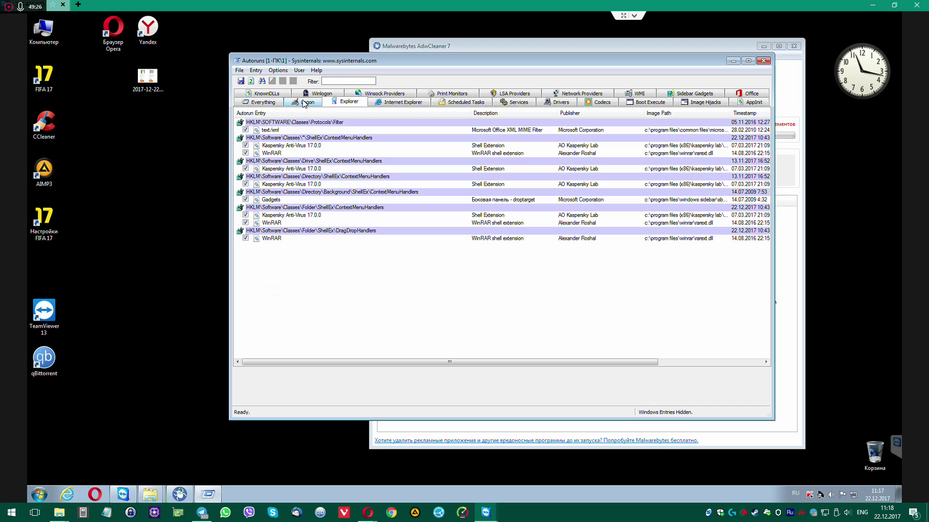
left_click(304, 103)
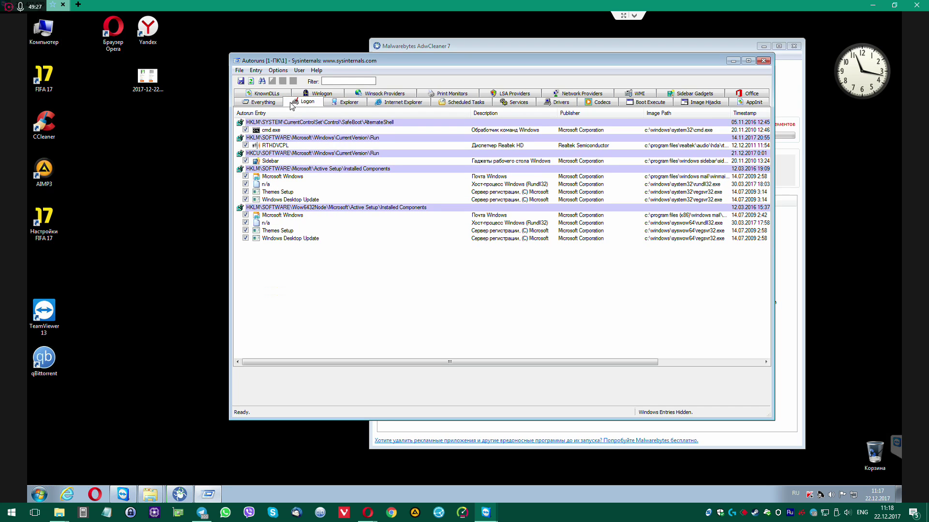
left_click(261, 104)
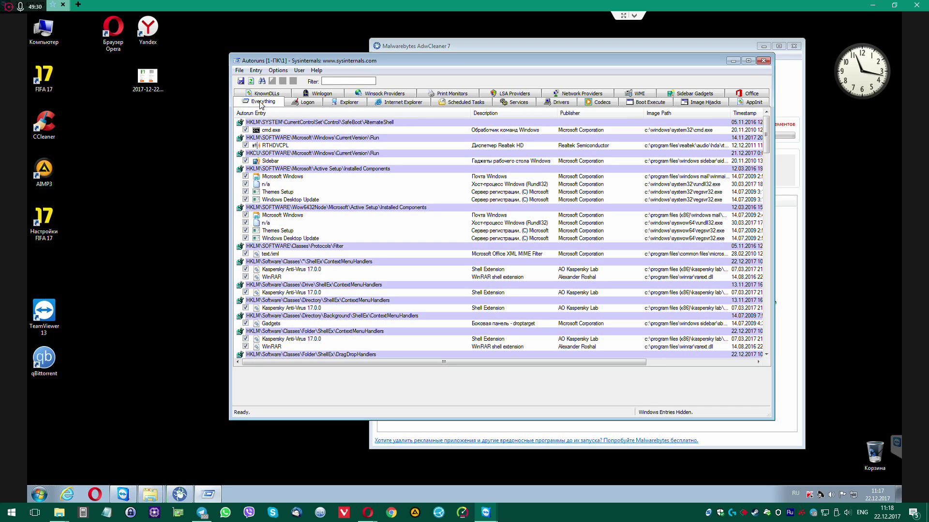
Inspect the n/a rundll32 and Windows Desktop Update entries, then bring AdwCleaner forward
left_click(290, 184)
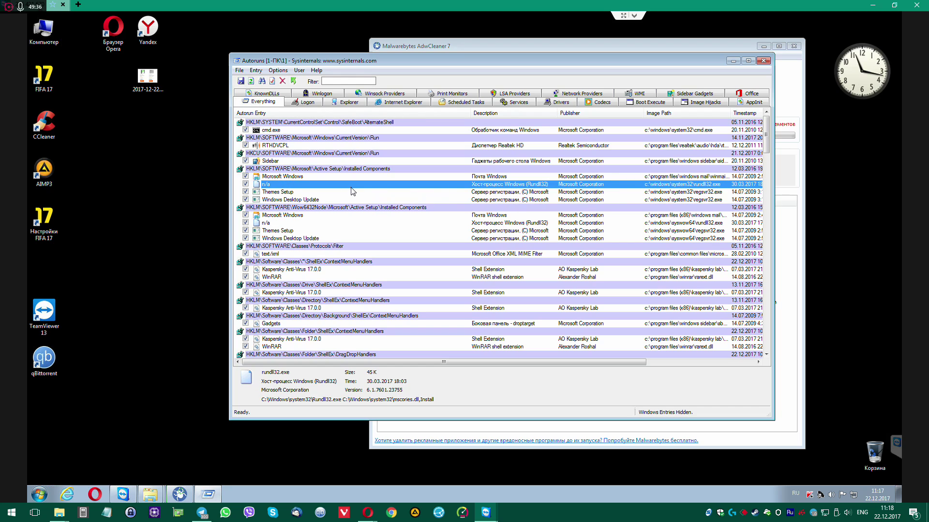
left_click(337, 200)
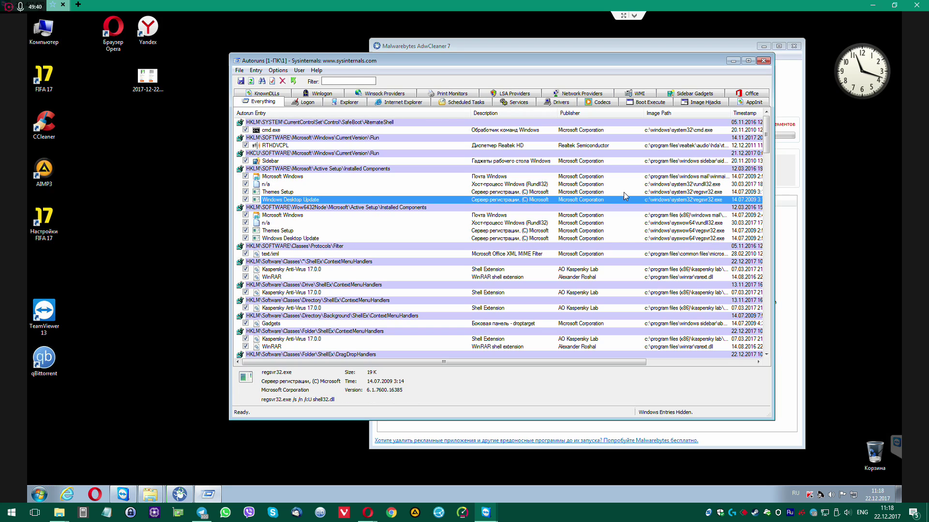
left_click(582, 177)
left_click(556, 185)
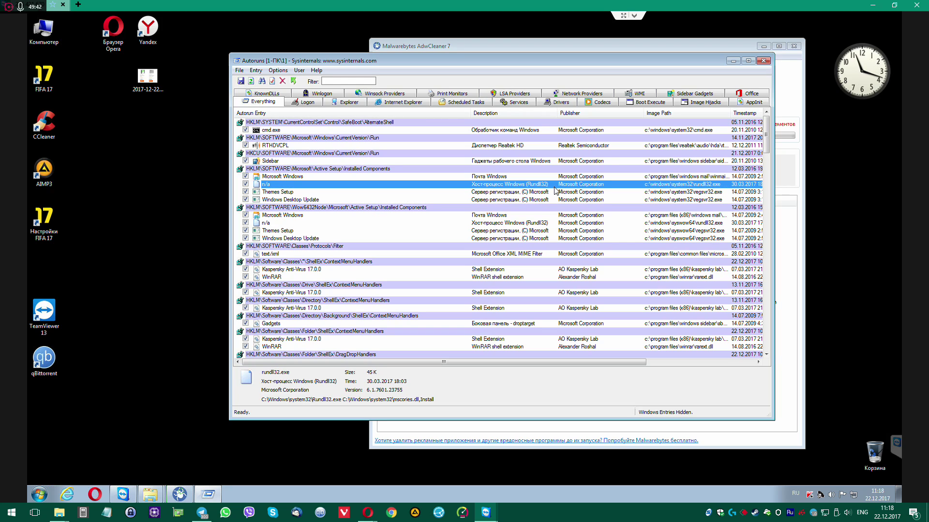
left_click_drag(590, 62, 486, 74)
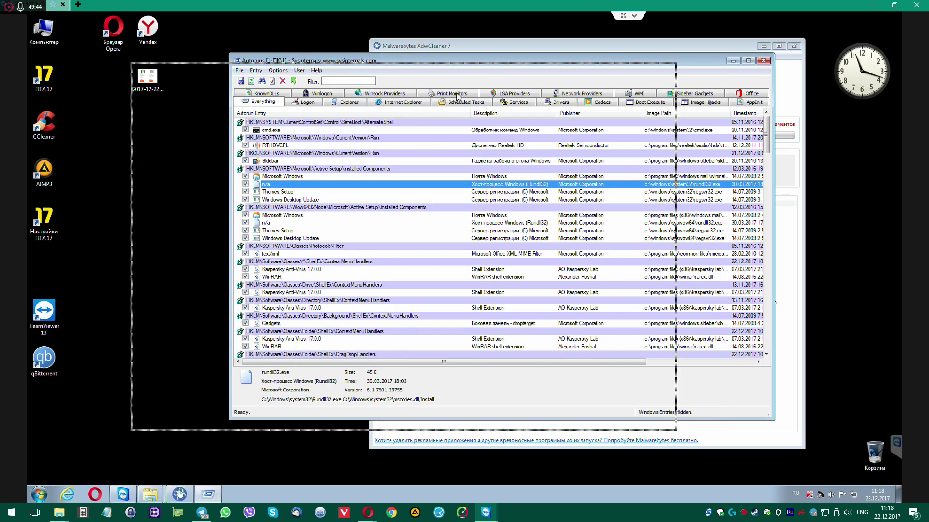
left_click(509, 41)
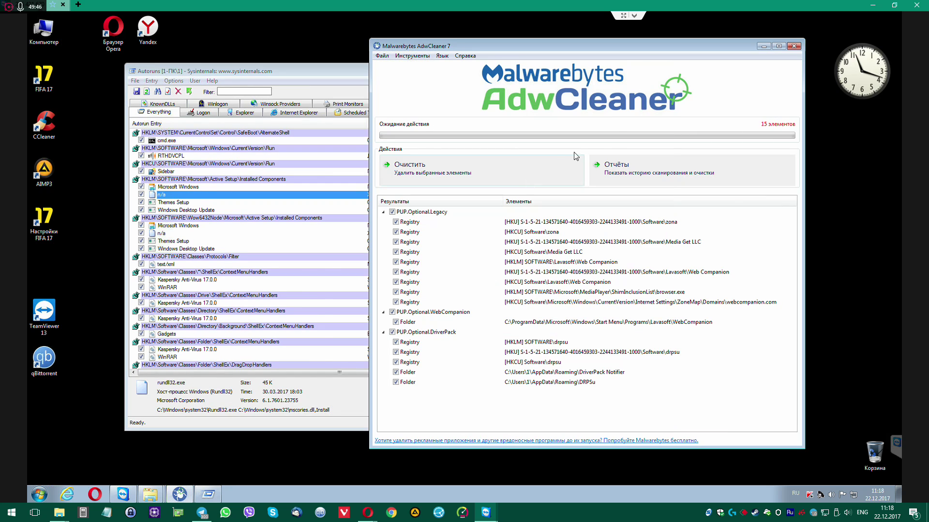
Close Autoruns and open the Computer window
key("alt+Tab")
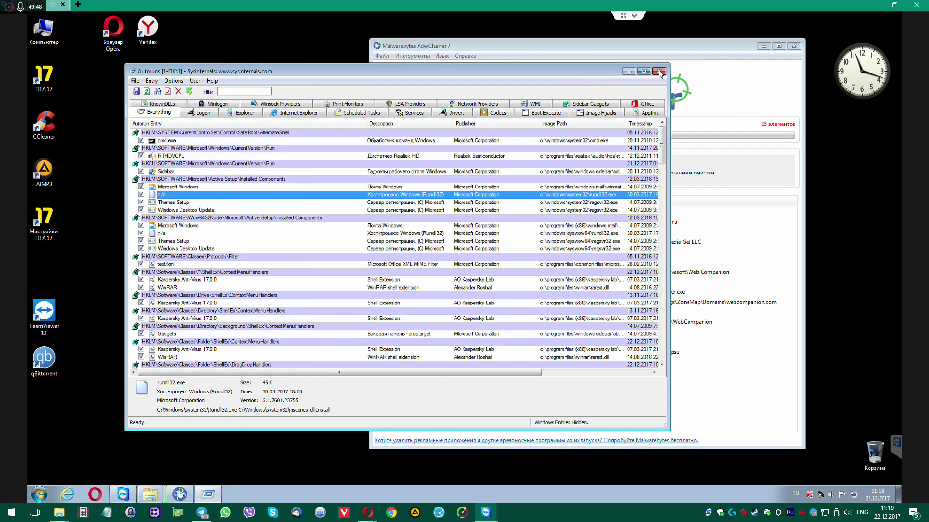
left_click(658, 71)
double_click(46, 36)
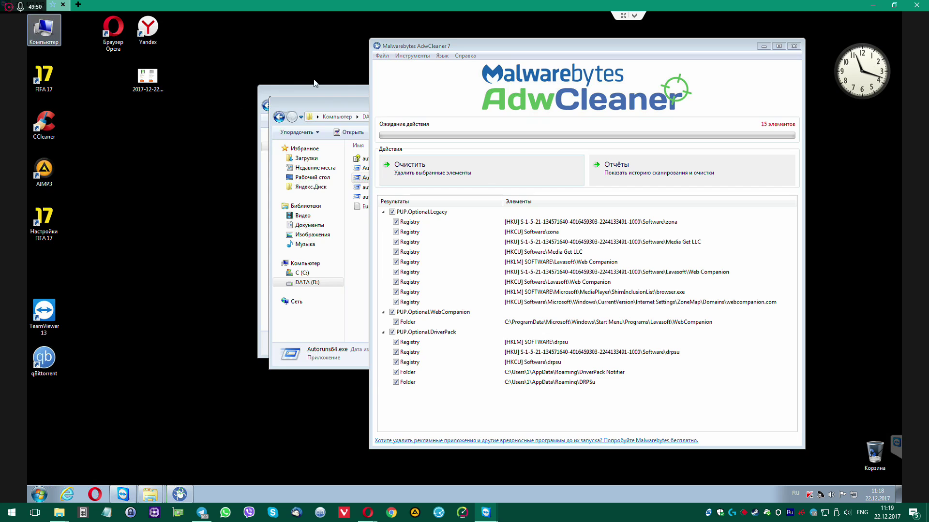
left_click(332, 104)
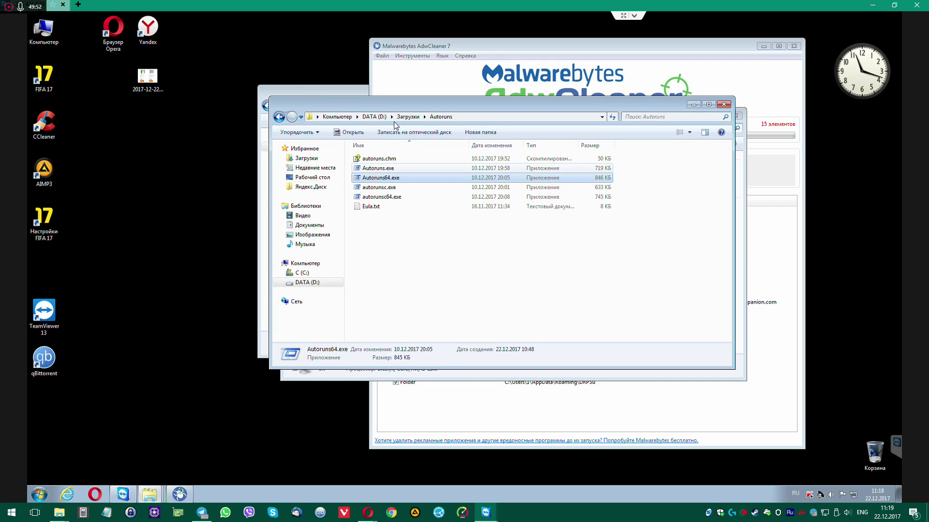
Run ProcessHacker.exe from Загрузки\processhacker-2.39\x64 as administrator
left_click(407, 117)
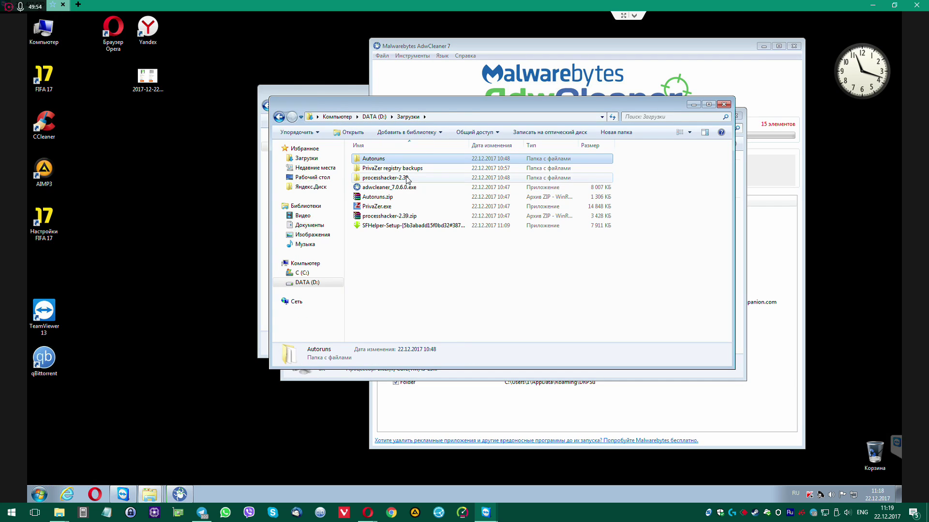
double_click(405, 178)
double_click(372, 159)
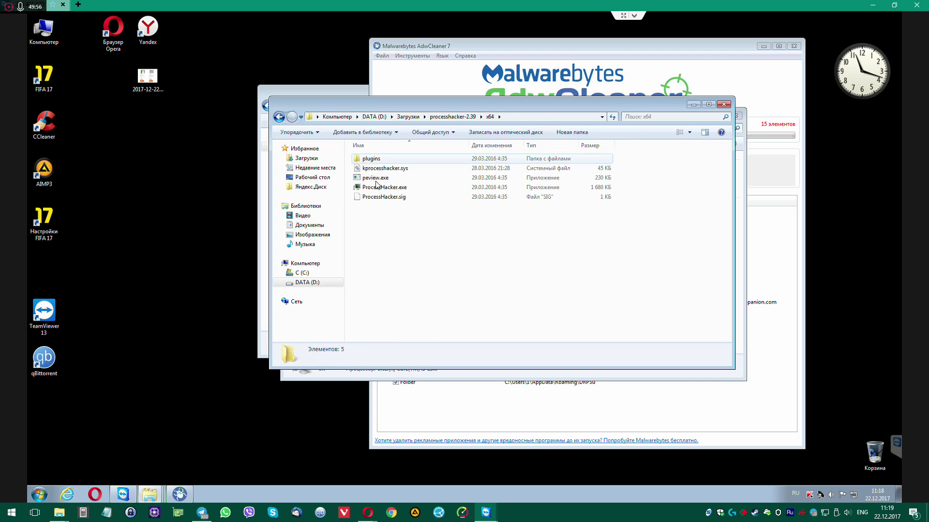
left_click(376, 186)
right_click(377, 187)
left_click(387, 204)
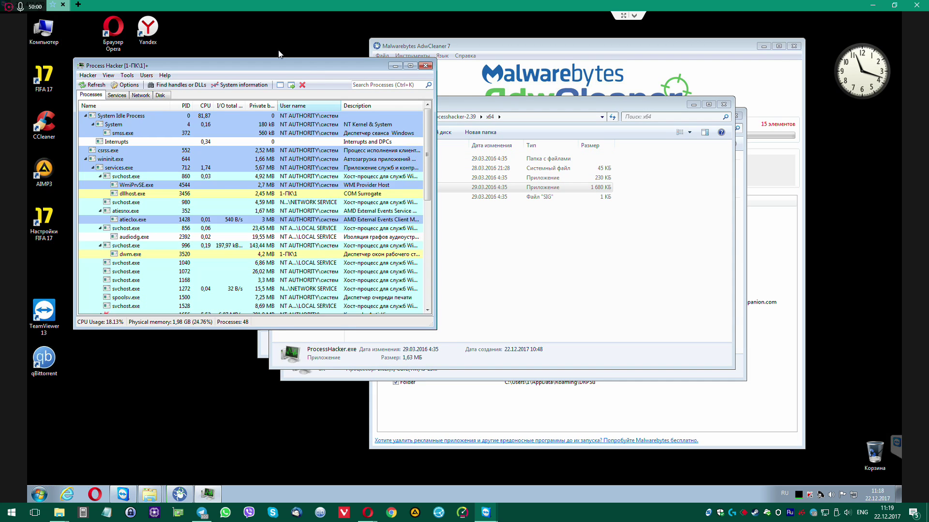
Move and enlarge the Process Hacker window, returning Explorer to the Загрузки folder
left_click_drag(296, 62, 412, 37)
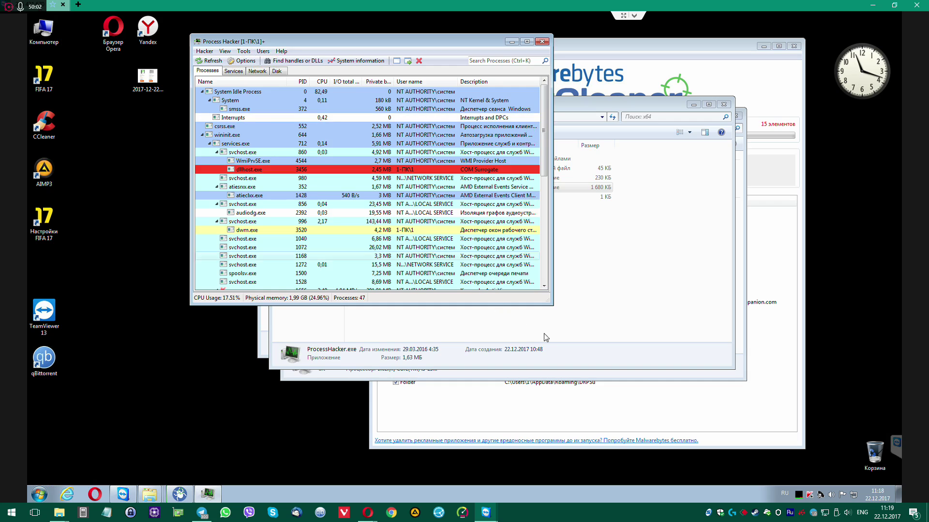
left_click_drag(552, 305, 612, 473)
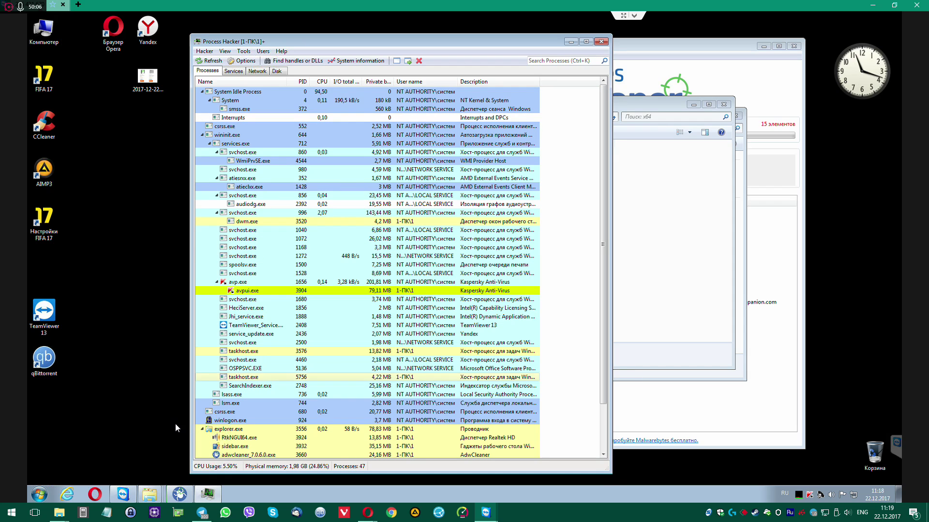
left_click(648, 194)
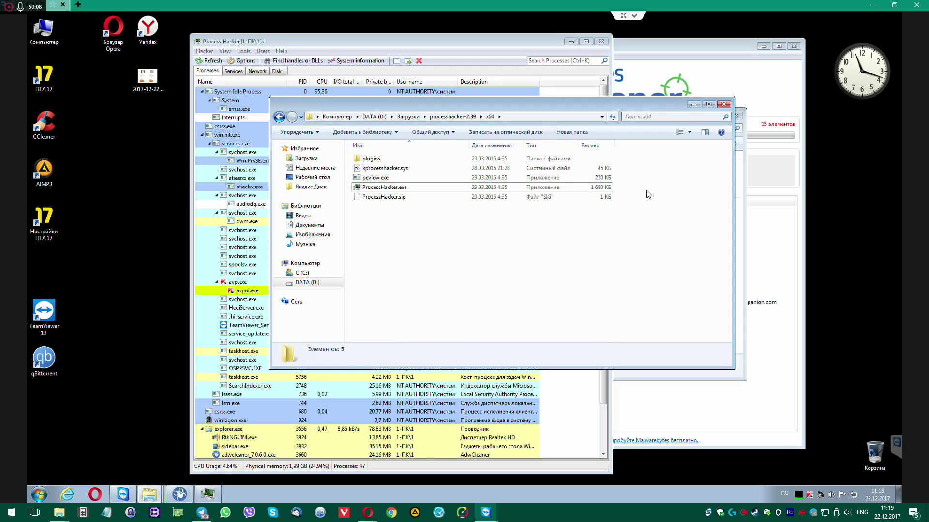
left_click(412, 119)
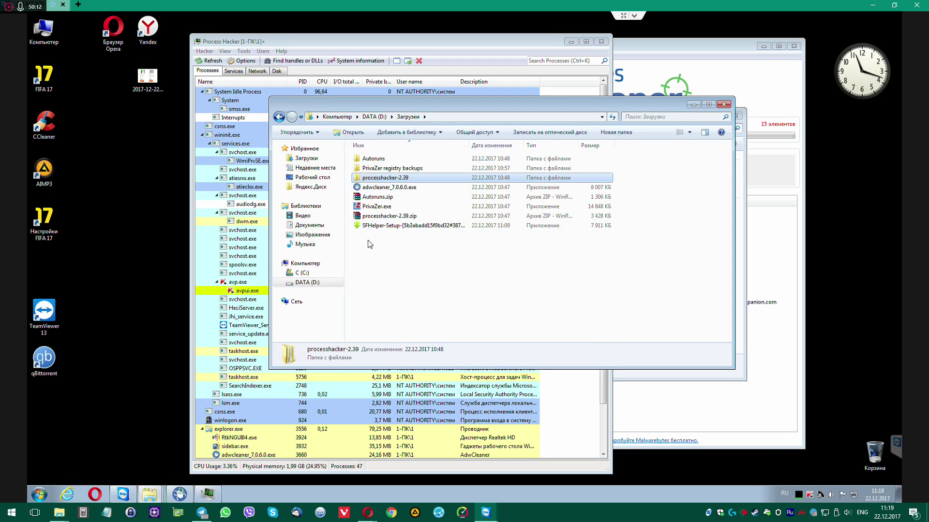
left_click(394, 256)
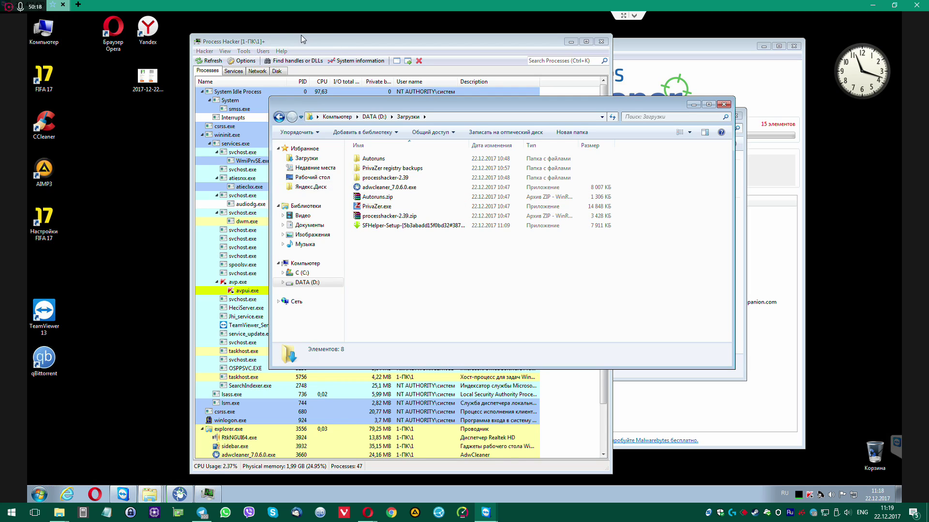
left_click_drag(303, 36, 305, 23)
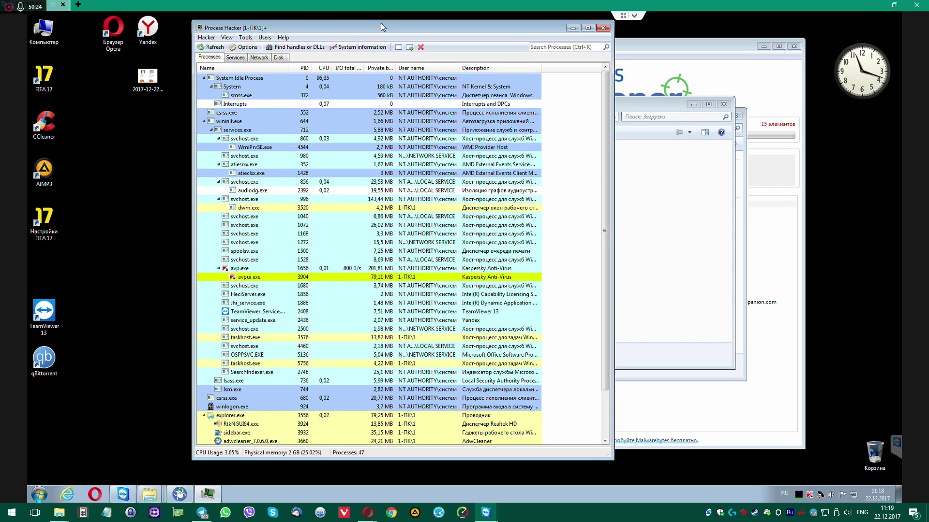
left_click_drag(402, 28, 446, 27)
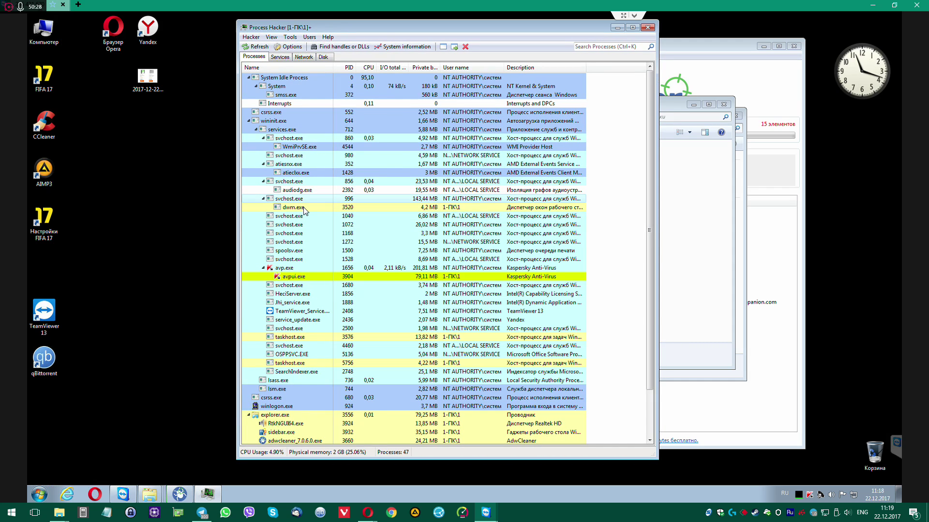
scroll(323, 225, "down", 2)
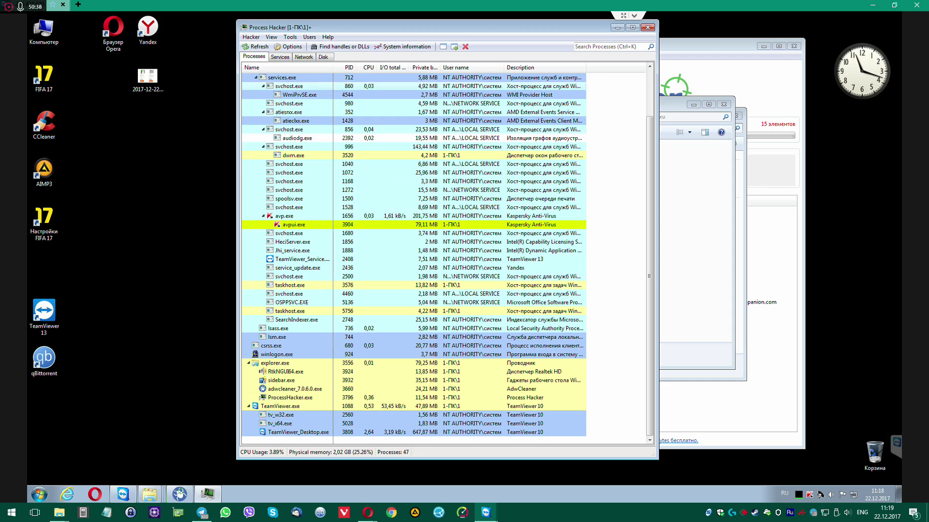
Show processes as a flat list sorted by Name with a wider Name column, briefly trying CPU sorting
left_click(345, 67)
left_click_drag(333, 68, 375, 68)
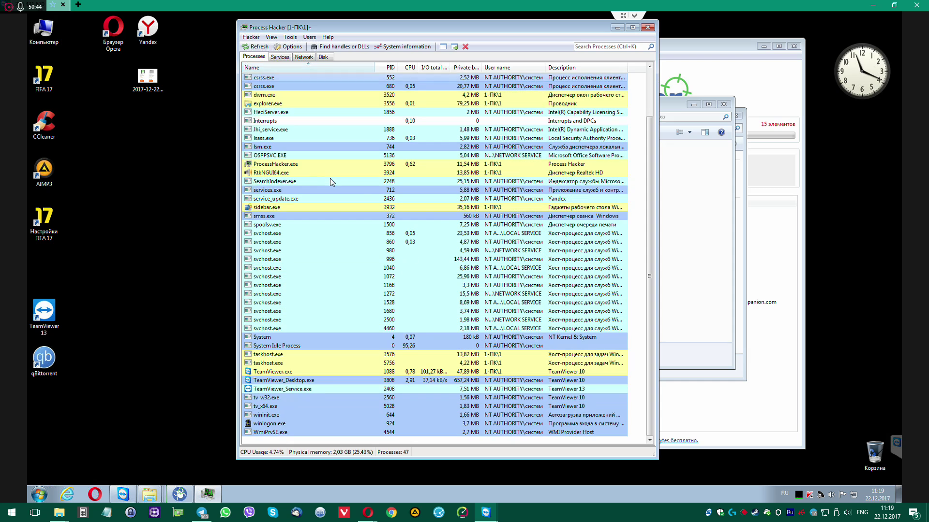
mouse_move(330, 178)
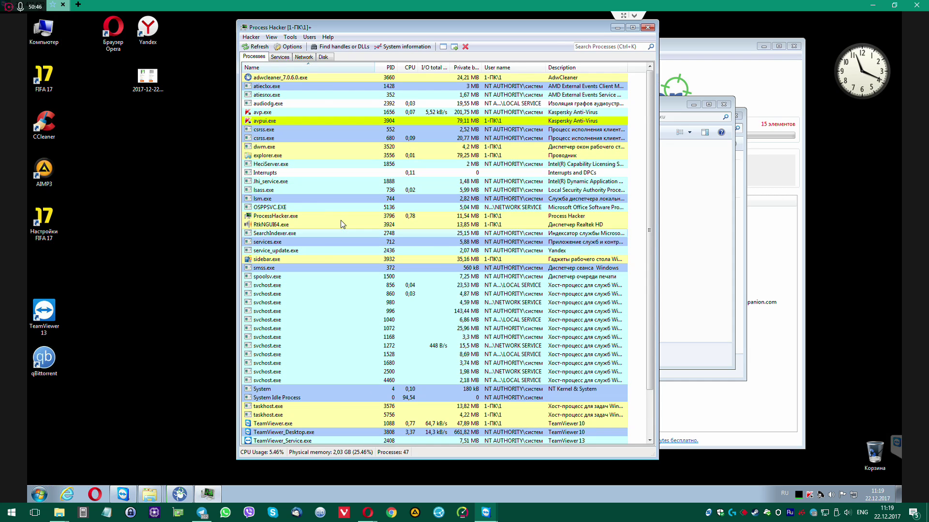
left_click(409, 67)
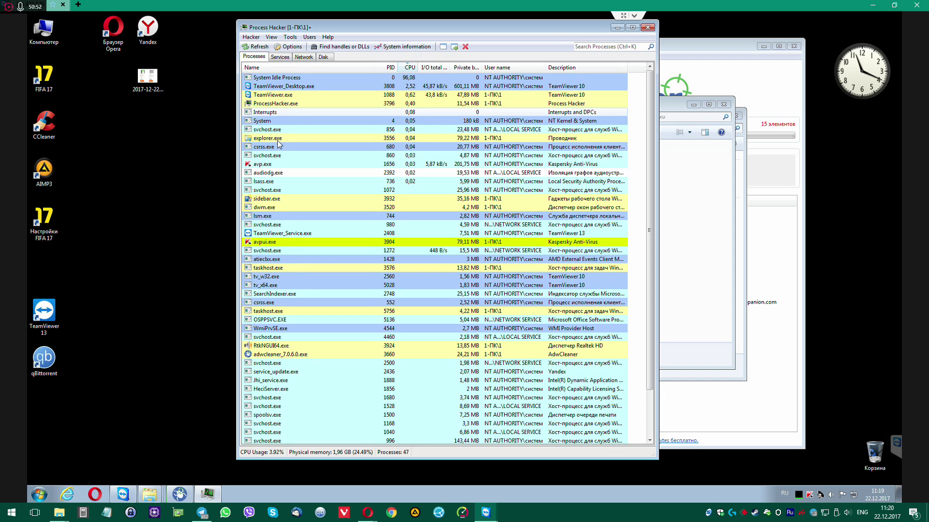
left_click(290, 67)
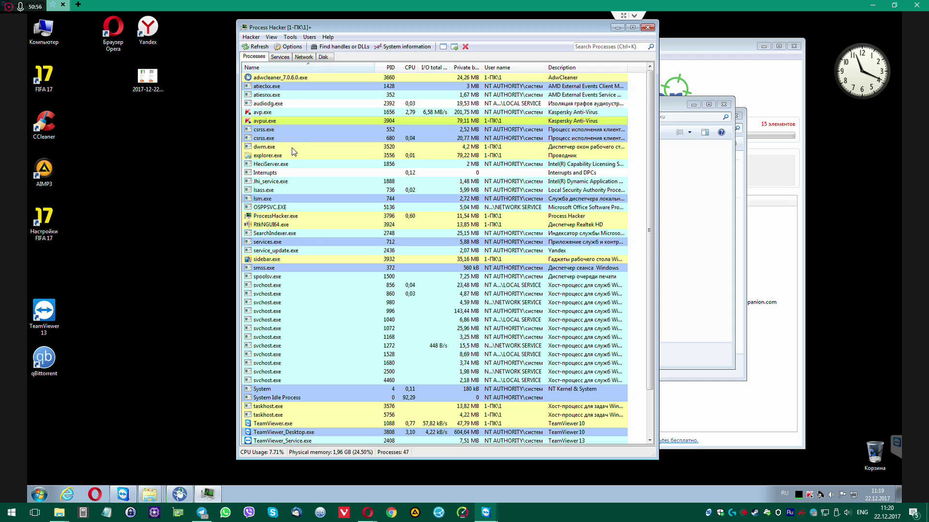
scroll(347, 182, "down", 2)
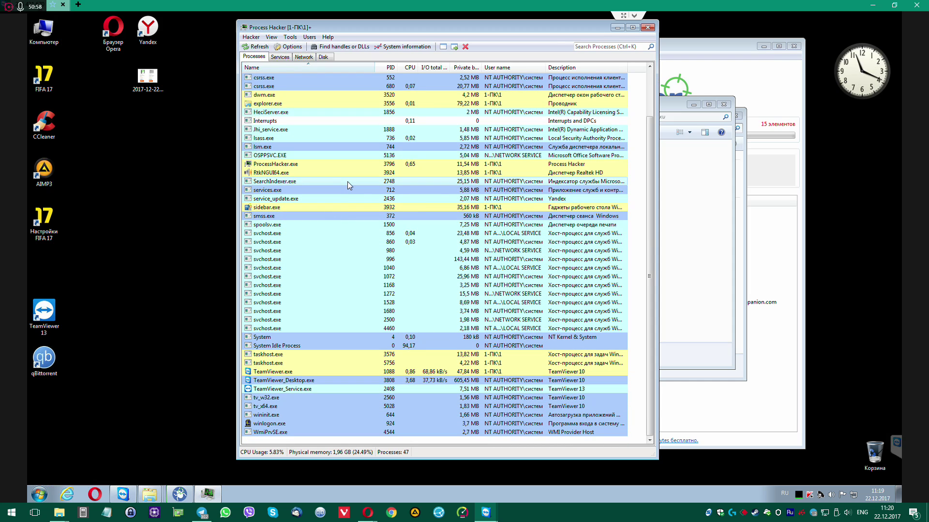
mouse_move(348, 181)
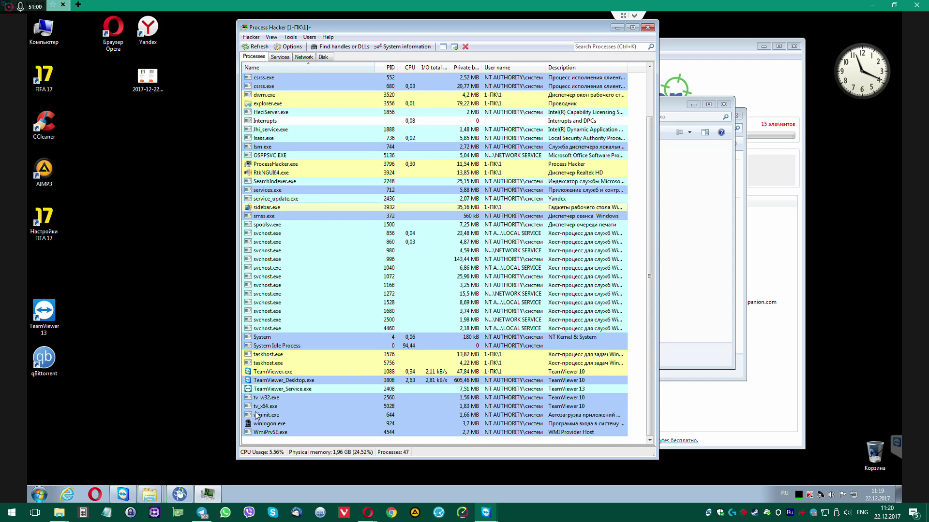
Relaunch Process Hacker as administrator from the x64 folder and sort processes by PID
left_click(649, 28)
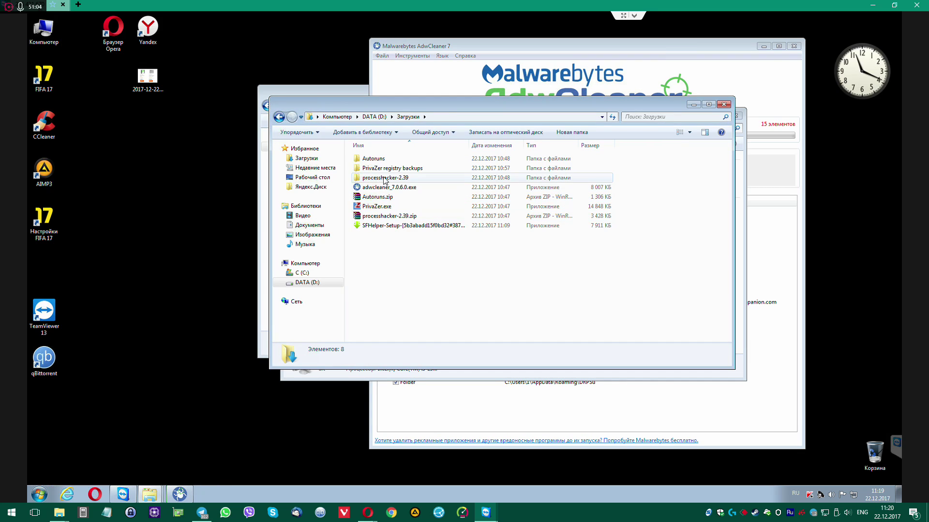
double_click(399, 179)
double_click(368, 158)
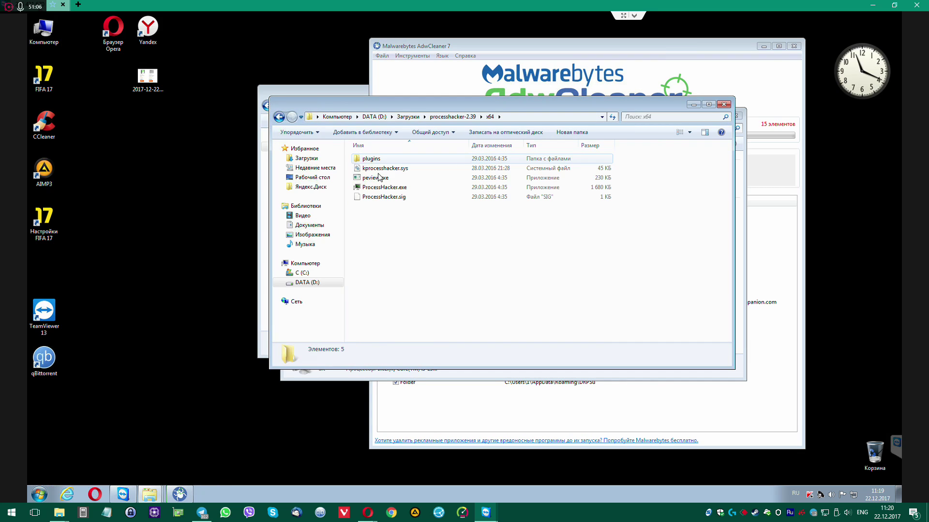
right_click(377, 189)
left_click(450, 204)
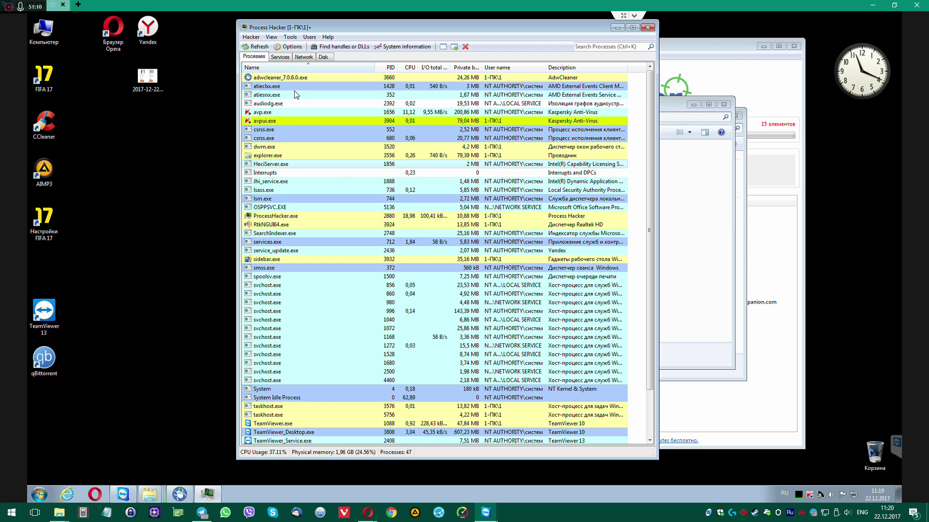
left_click(386, 67)
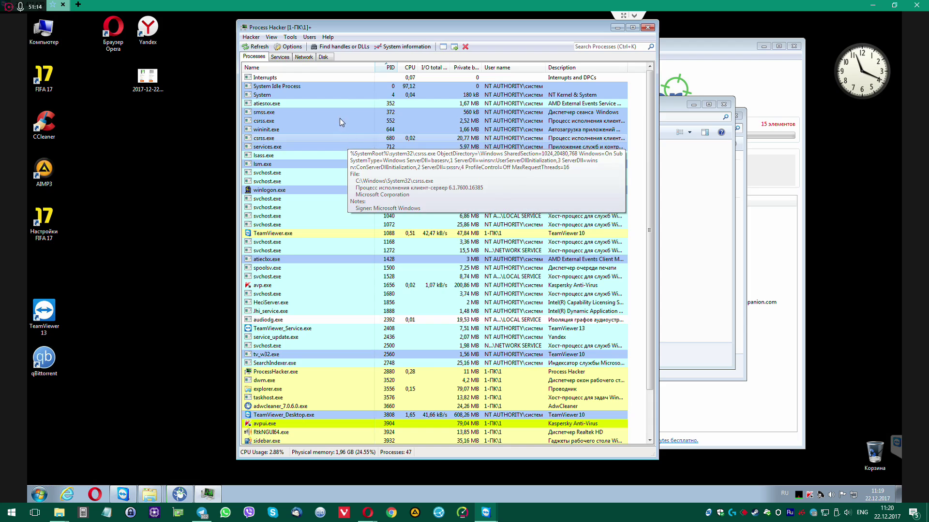
scroll(332, 305, "down", 2)
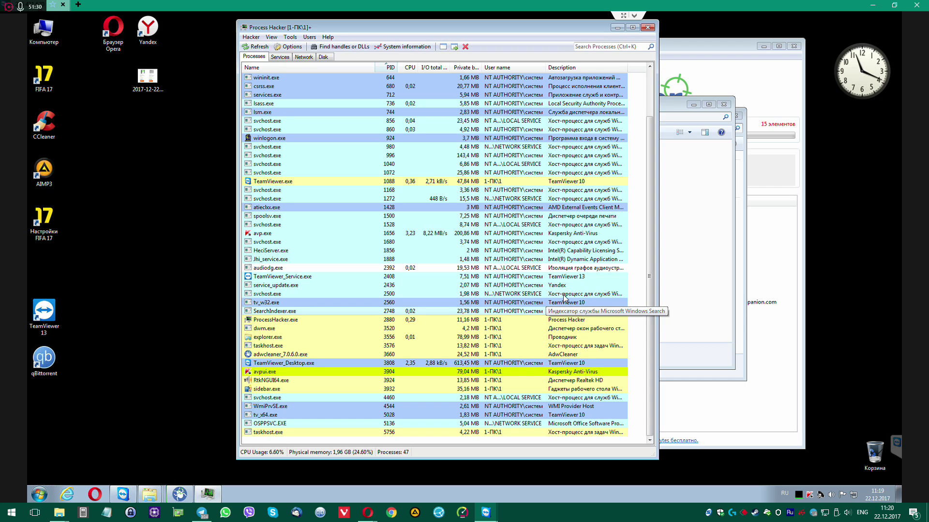
Open the Компьютер system properties and its advanced system settings
right_click(35, 25)
left_click(63, 145)
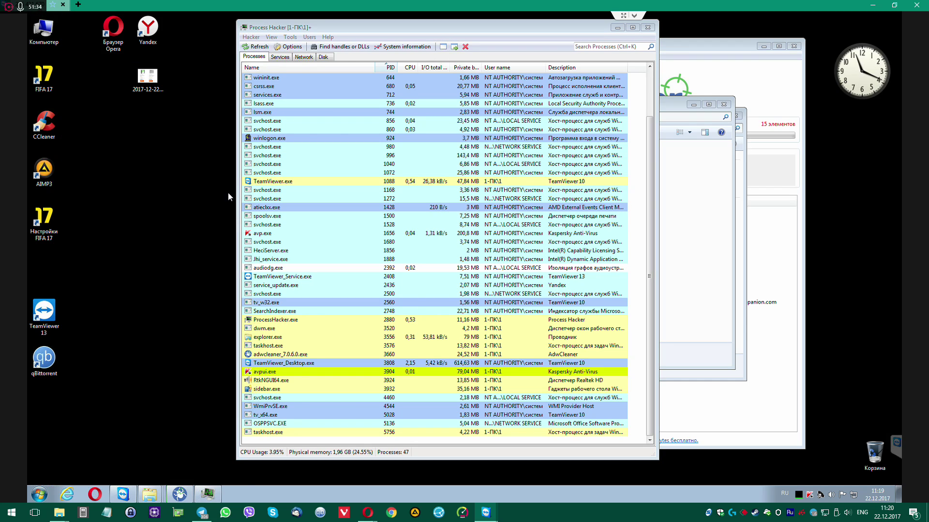
left_click(335, 140)
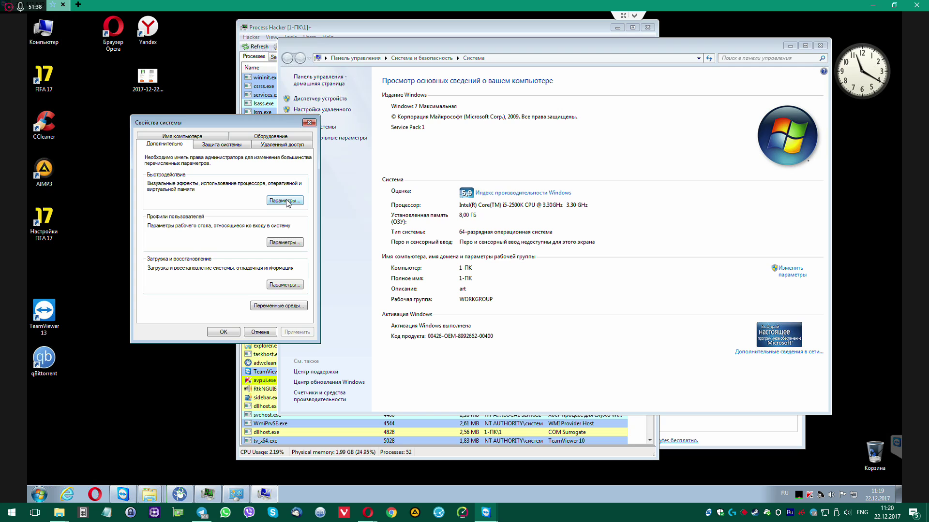
Lower drive C:'s restore-point space to 1% and delete all its restore points
left_click(227, 144)
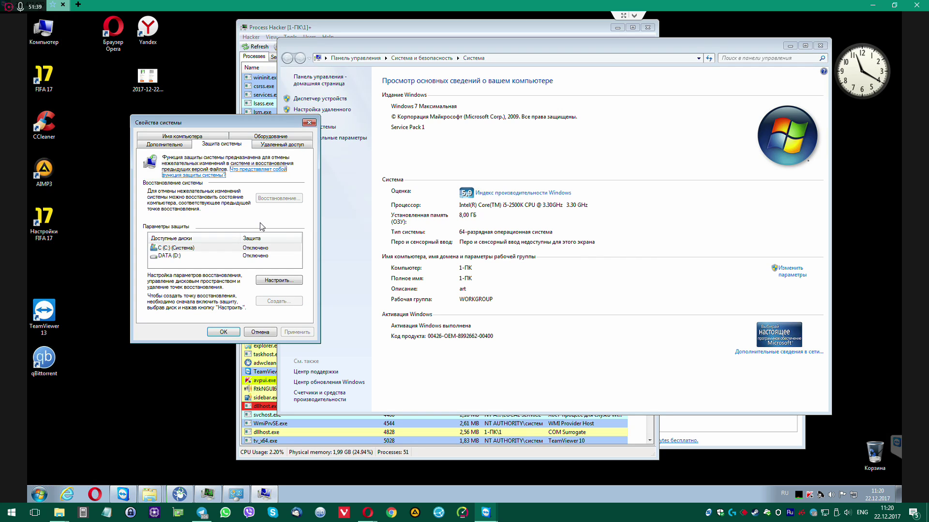
left_click(258, 248)
left_click(279, 280)
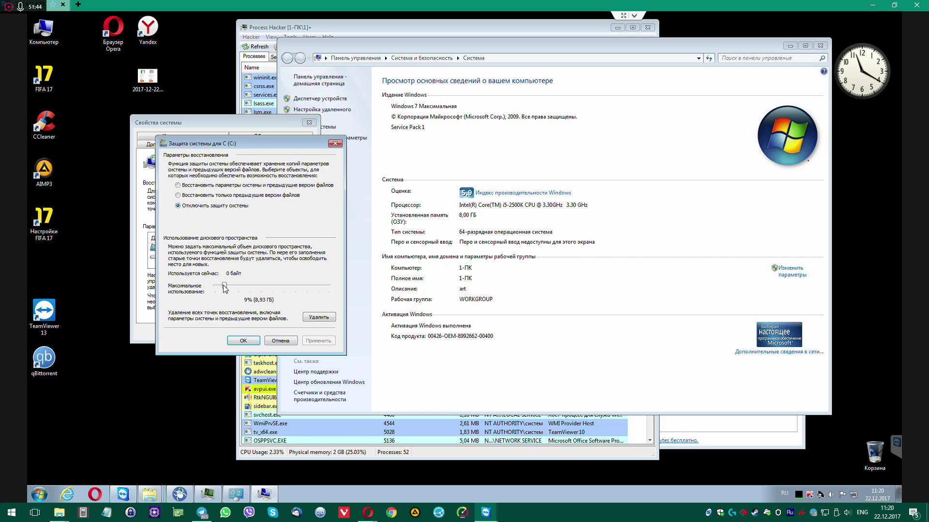
left_click_drag(168, 293, 170, 293)
left_click(319, 317)
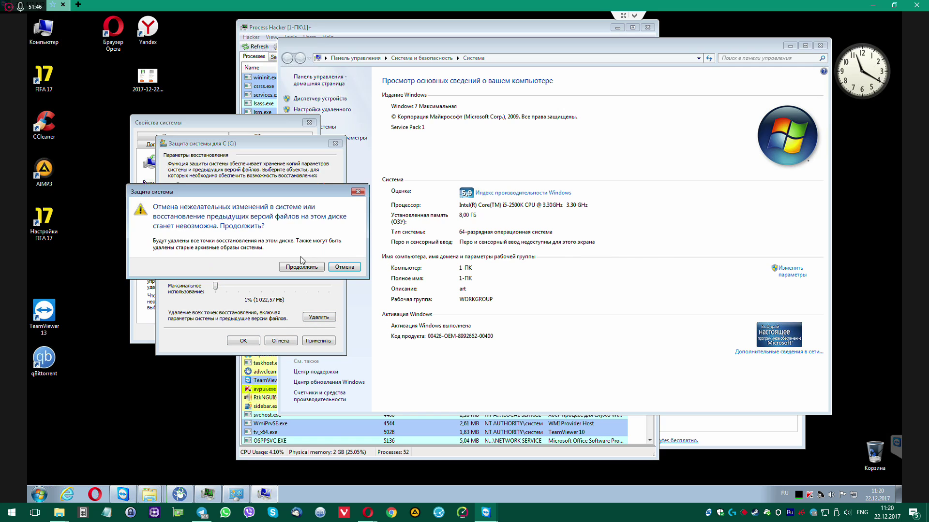
left_click(301, 267)
left_click(308, 248)
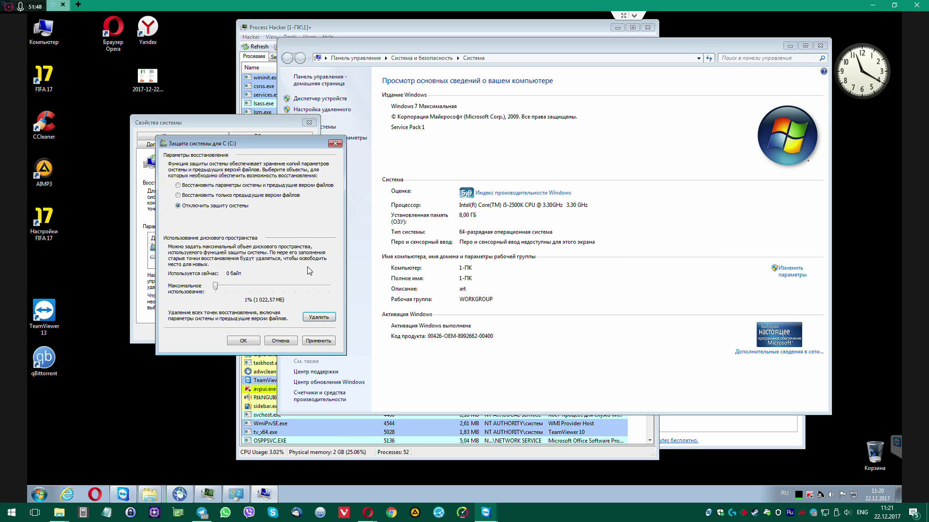
Apply turning off protection for C: and close the protection and System Properties dialogs
left_click(322, 341)
left_click(244, 340)
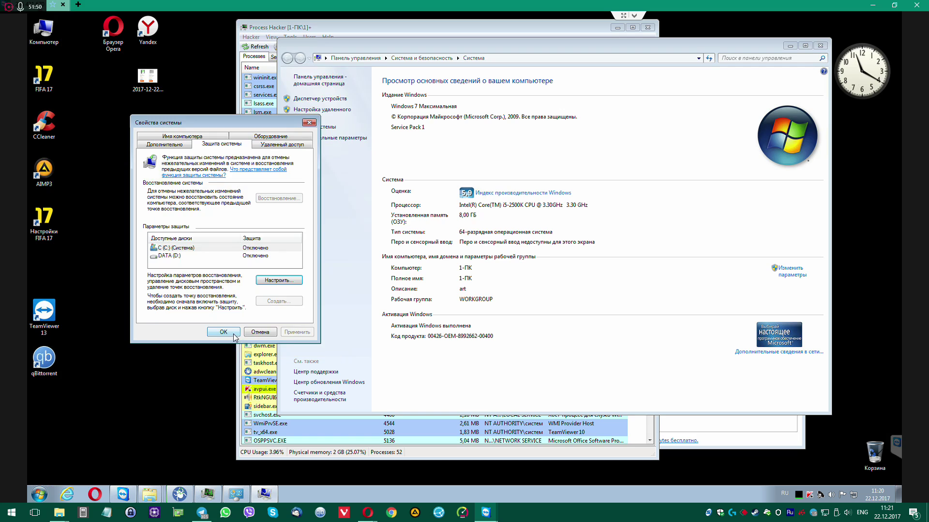
left_click(223, 333)
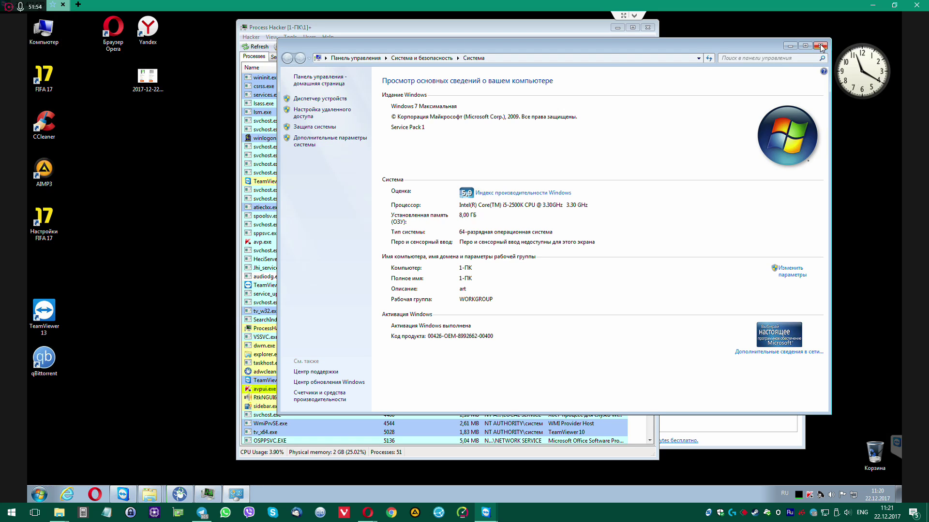
Close the System control-panel window and scroll through Process Hacker's process list
key("alt+F4")
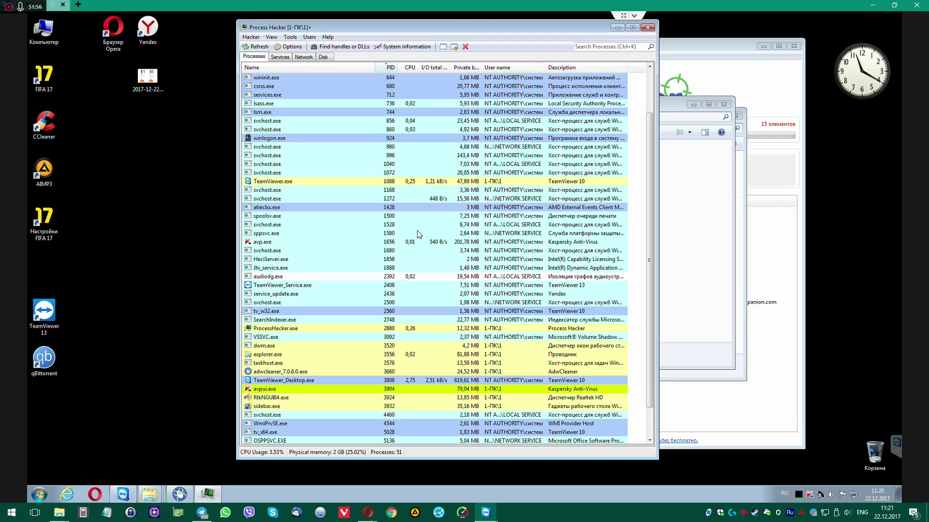
left_click_drag(401, 32, 363, 33)
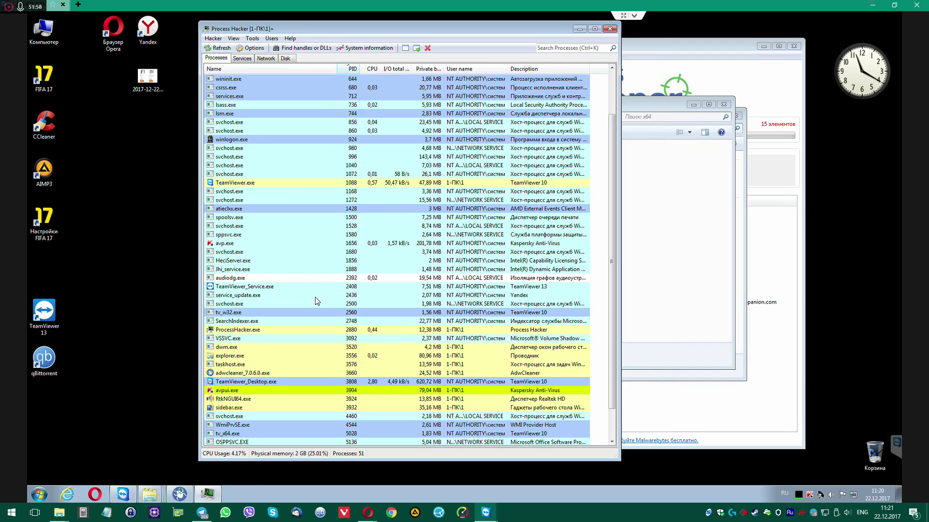
scroll(296, 381, "down", 2)
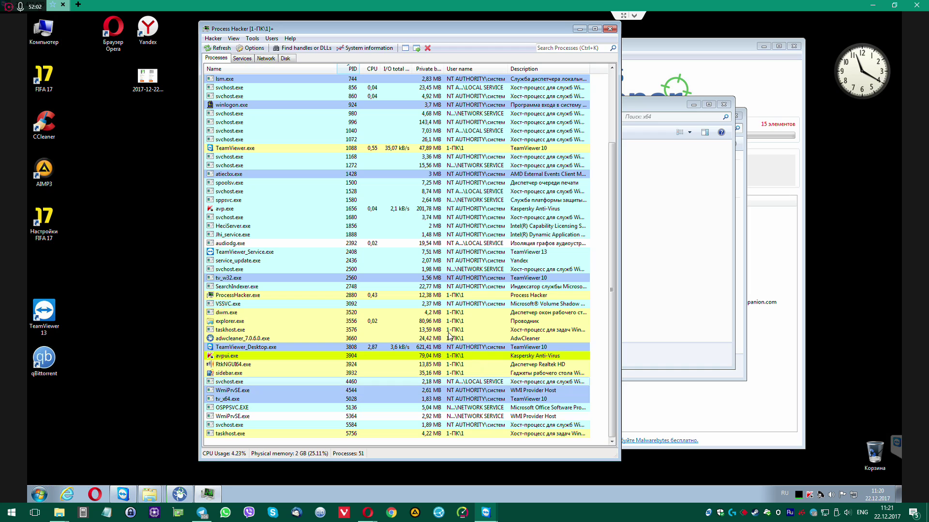
scroll(453, 301, "up", 4)
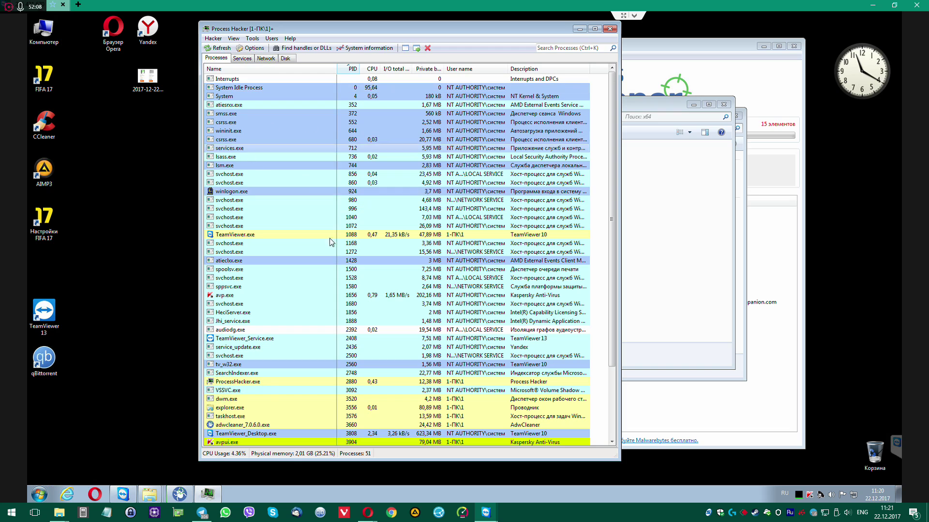
Finish reviewing the process list, then close Process Hacker and the processhacker x64 folder window
scroll(386, 357, "down", 3)
scroll(519, 406, "down", 1)
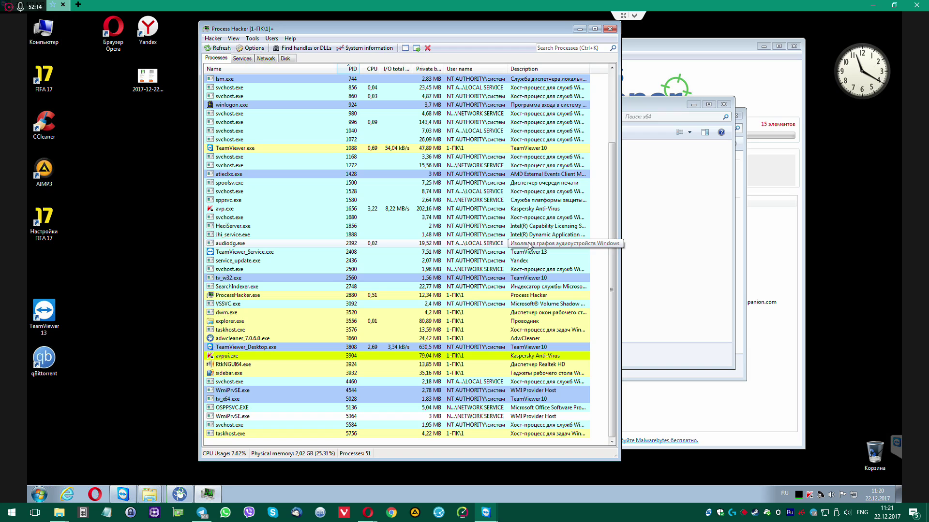
scroll(544, 269, "up", 4)
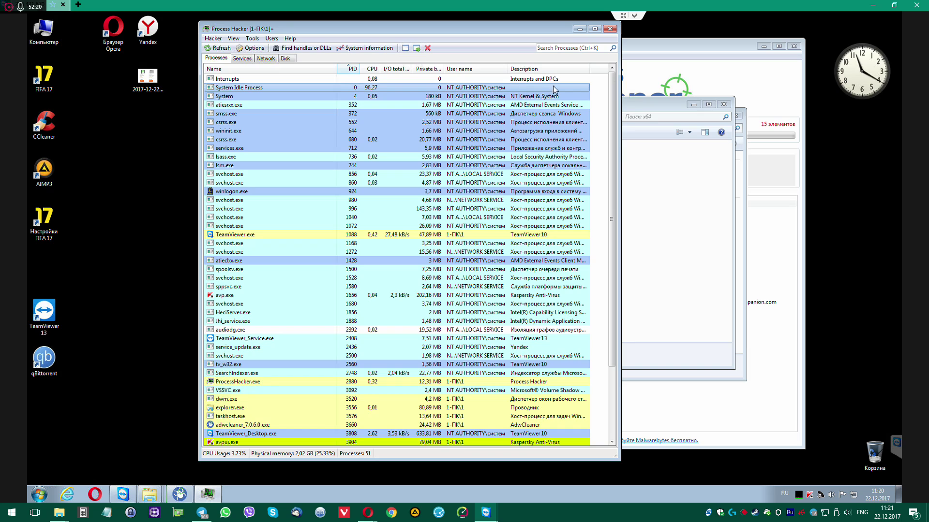
left_click(613, 29)
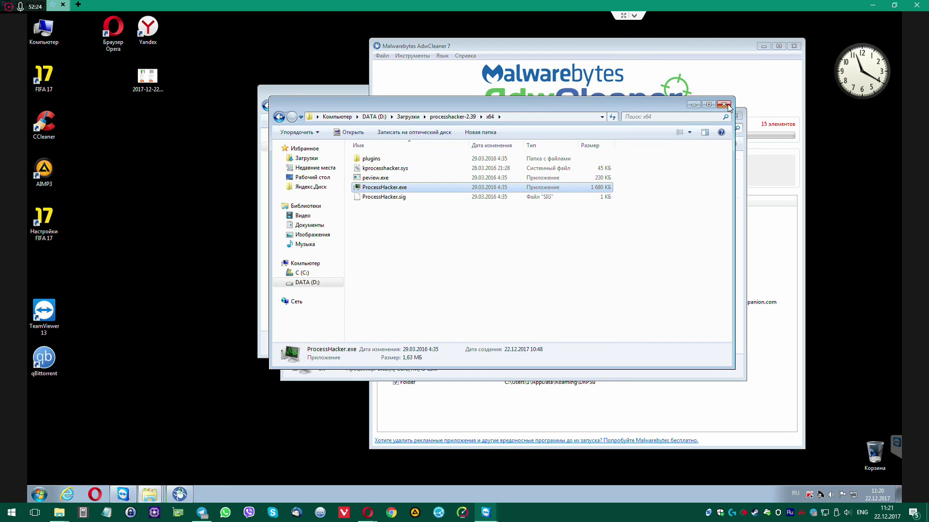
left_click(728, 106)
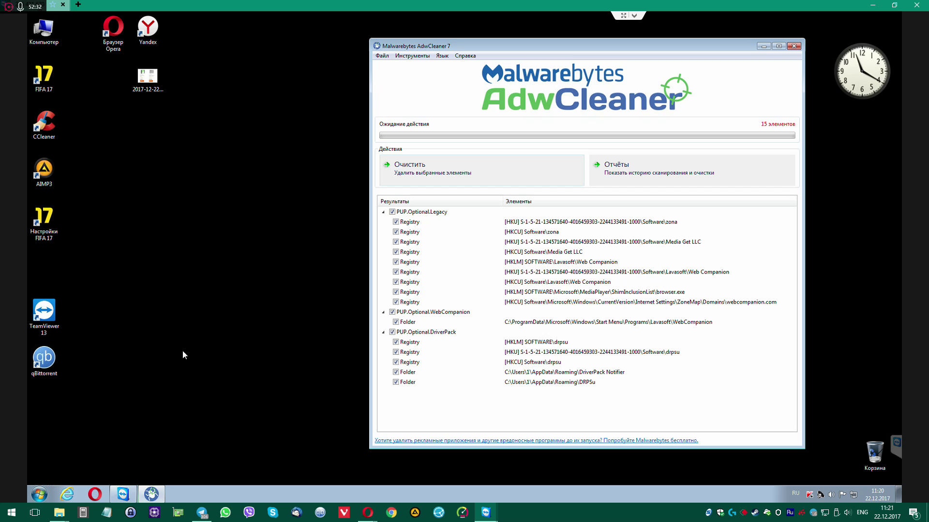
Search Google for siv in Opera and open the SIV System Information Viewer site
left_click(101, 498)
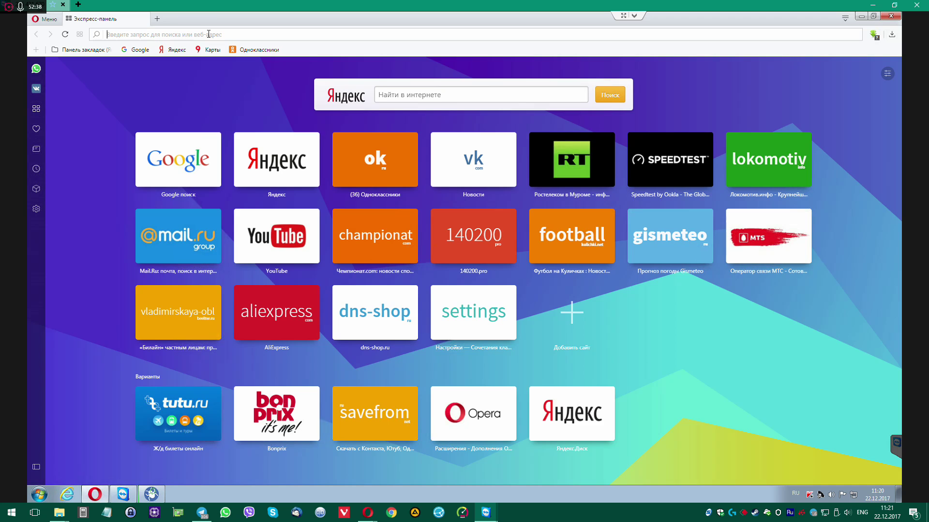
type("siv")
key("Return")
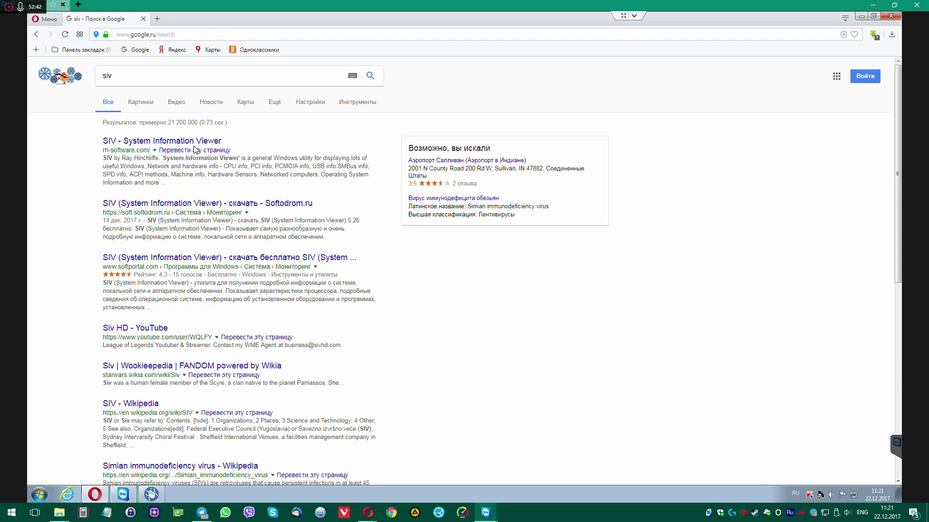
left_click(194, 142)
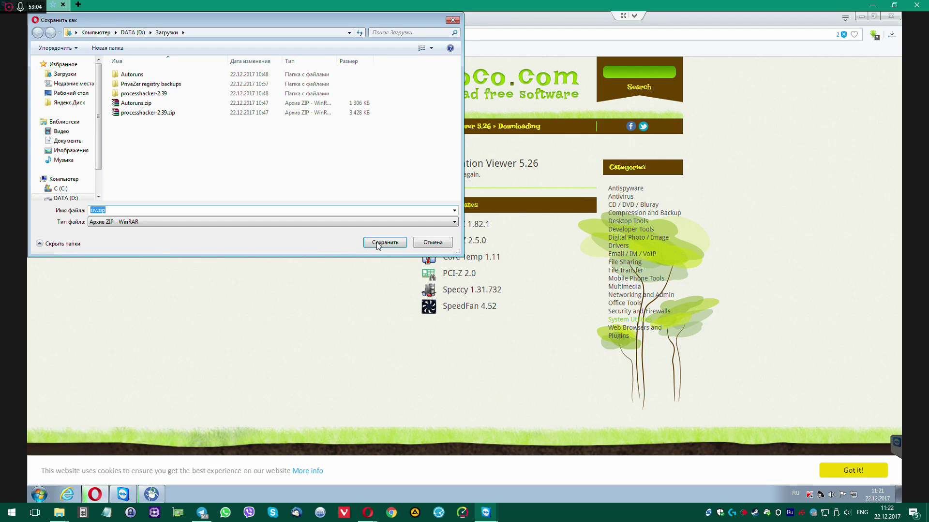
Save siv.zip into Загрузки and show it in its folder
left_click(379, 245)
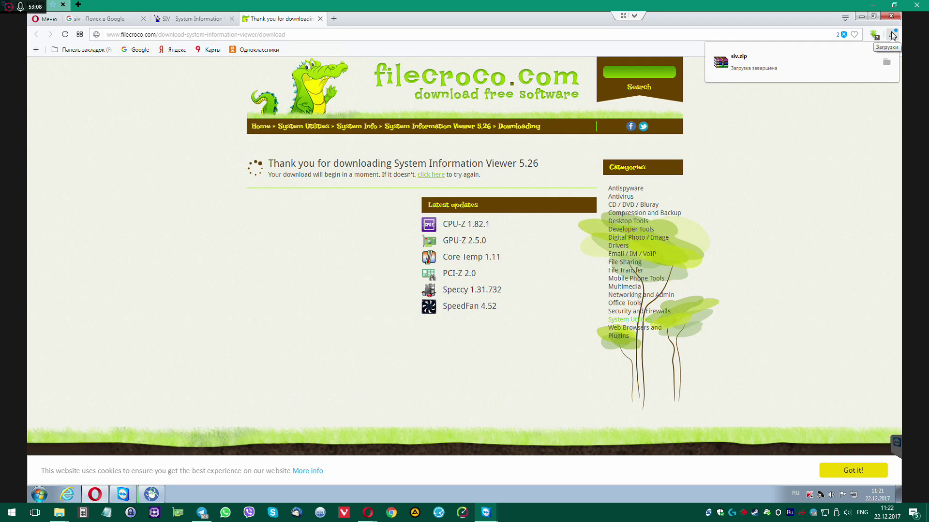
left_click(892, 35)
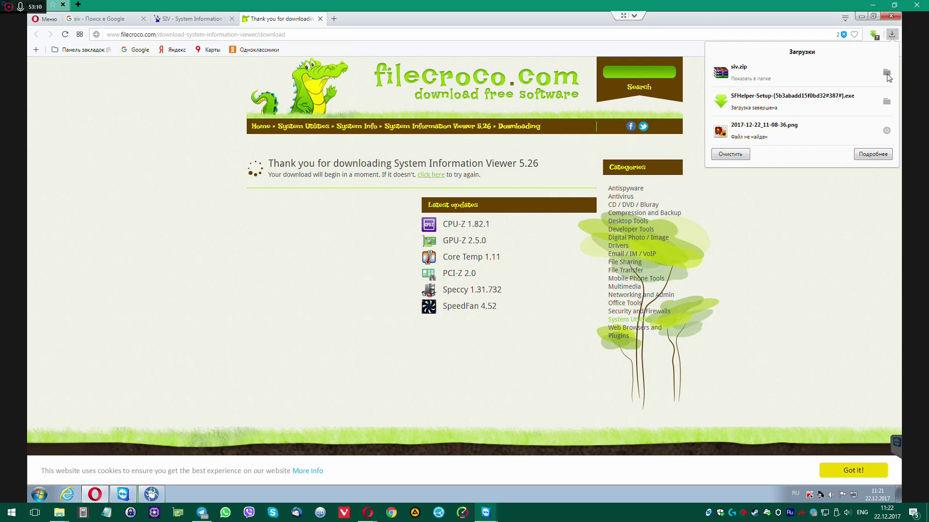
left_click(750, 78)
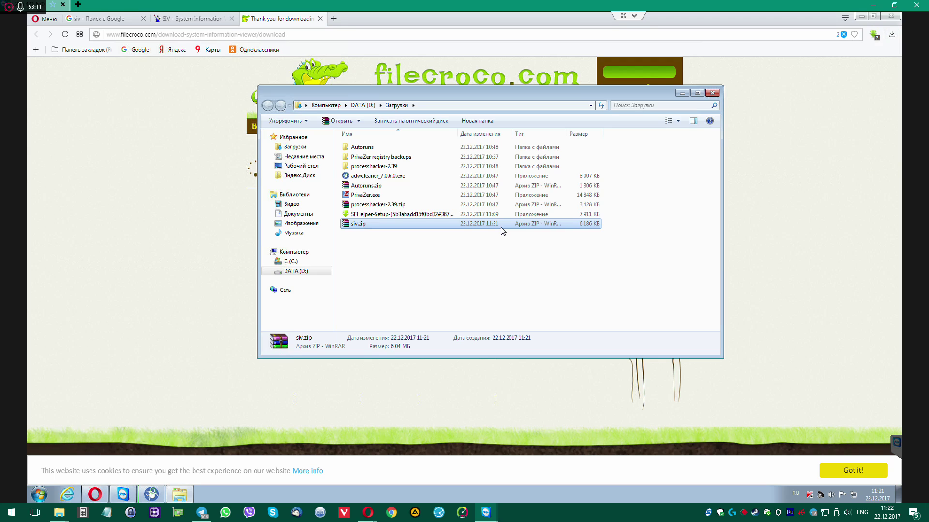
Extract siv.zip to a siv folder with WinRAR, open it, and bring up SIV64X.exe's actions
right_click(379, 227)
mouse_move(392, 242)
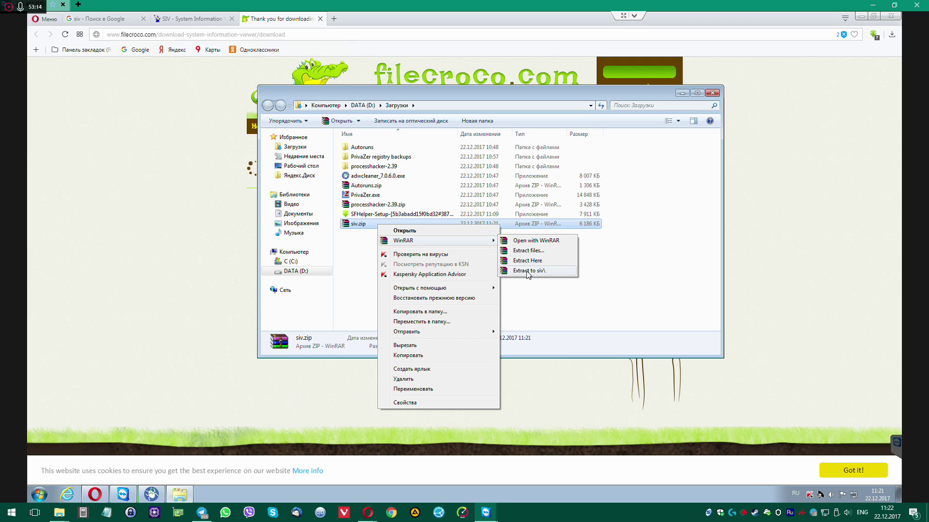
left_click(528, 271)
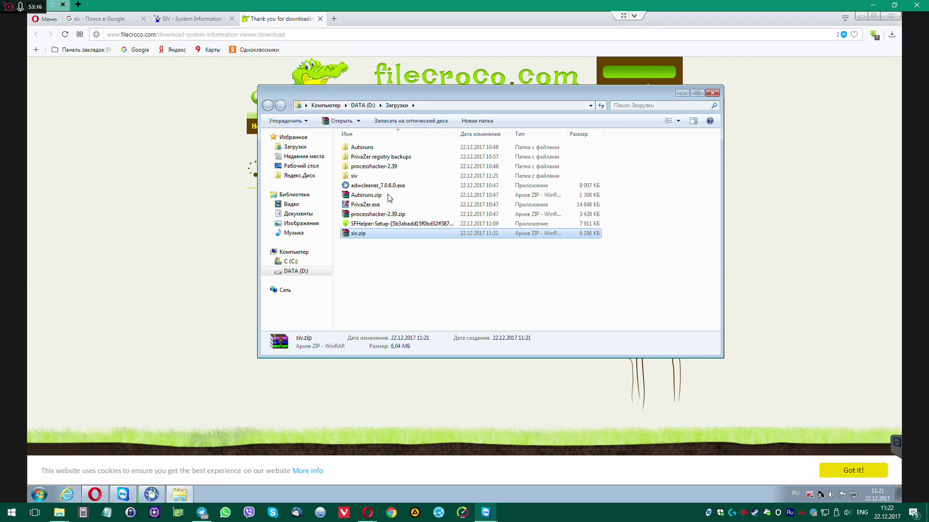
double_click(357, 177)
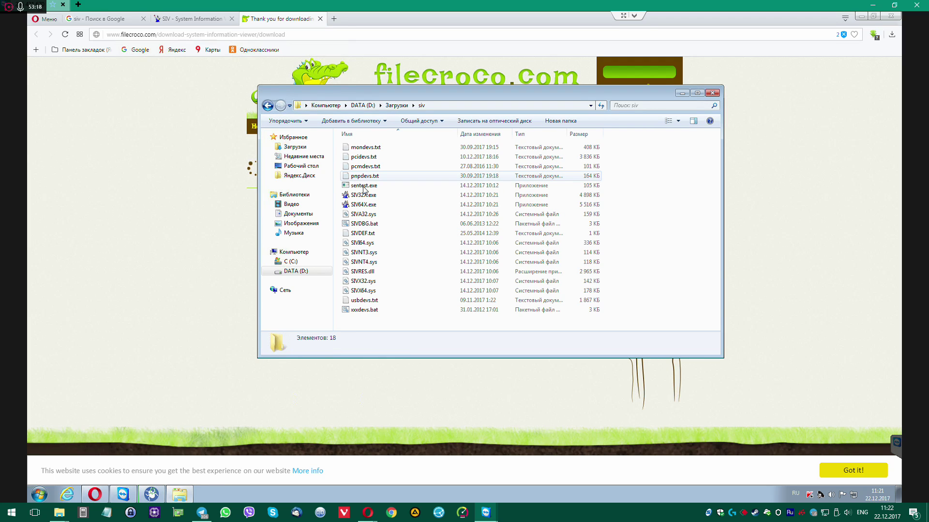
right_click(363, 205)
Launch SIV64X to review the system summary, close it, and start a new Opera tab
left_click(450, 223)
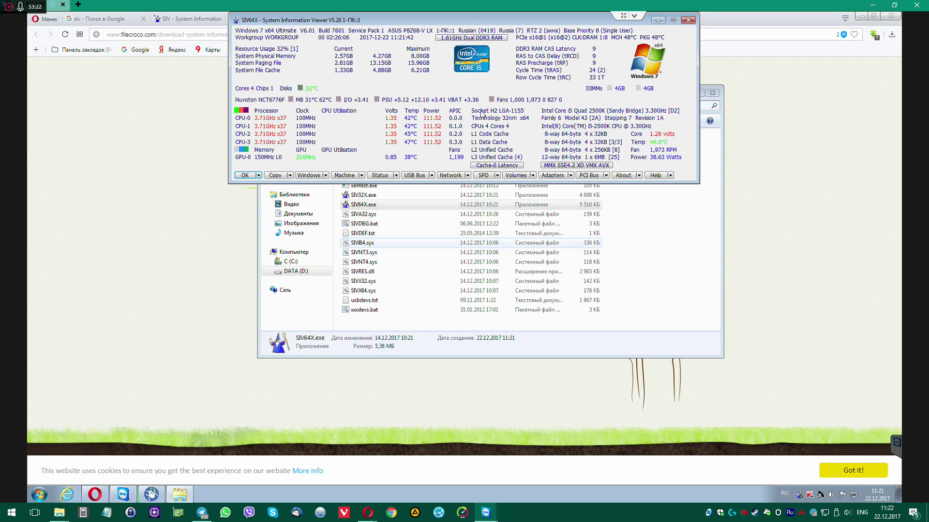
left_click_drag(493, 141, 482, 211)
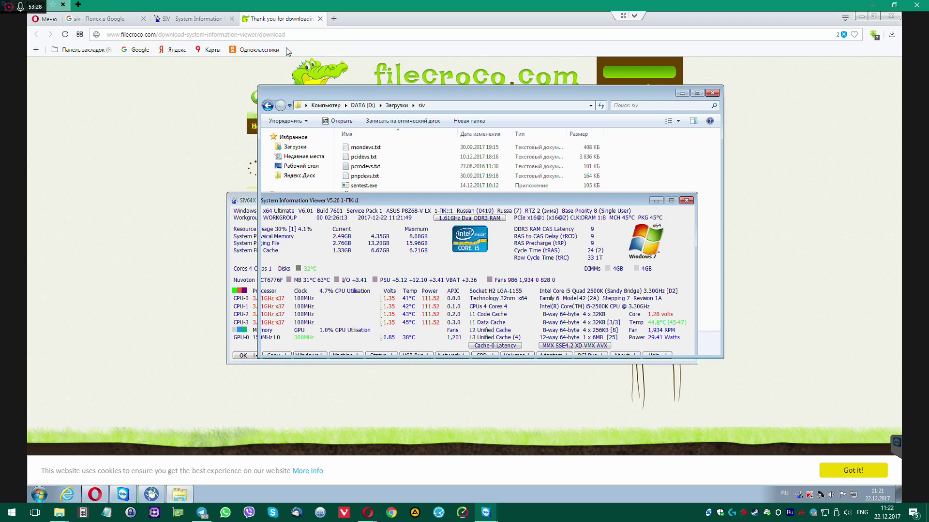
left_click(330, 24)
left_click(334, 19)
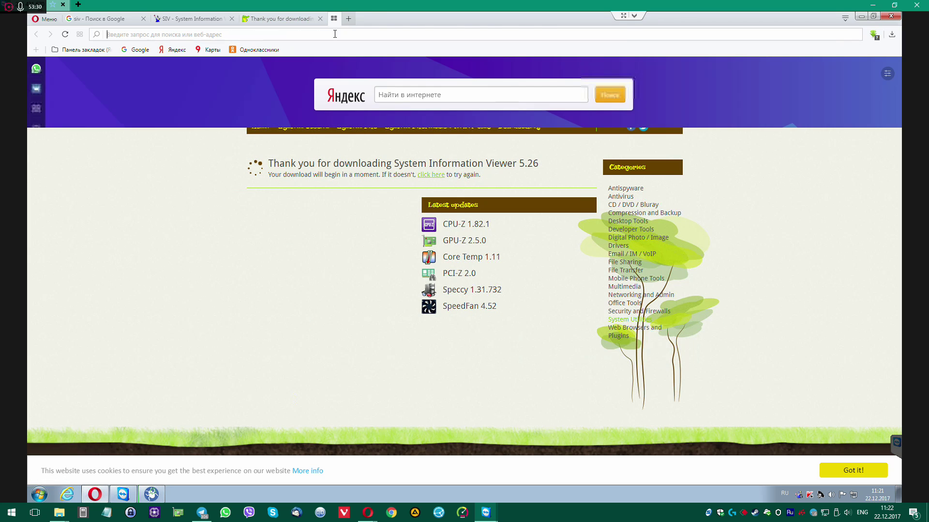
Search Google for cpuz, then run a second search for gpuz in a new tab
type("cp")
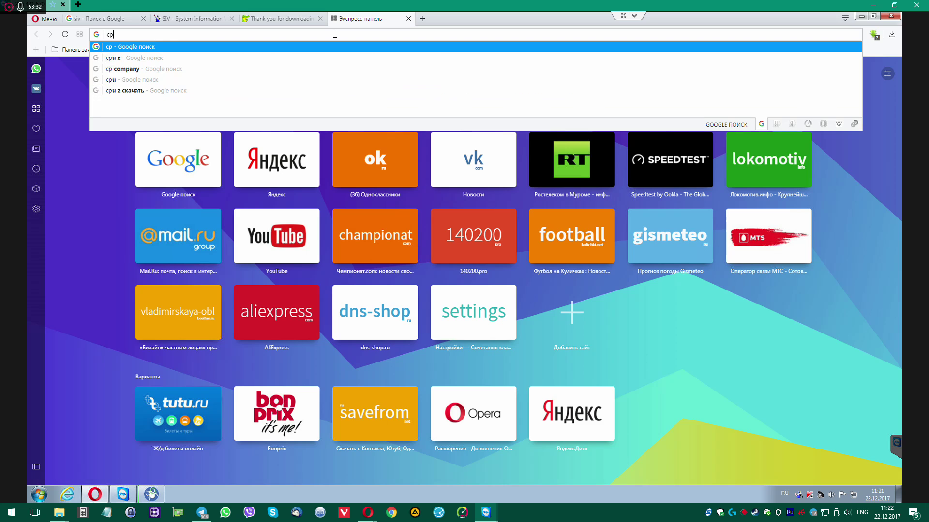
key("BackSpace")
key("BackSpace")
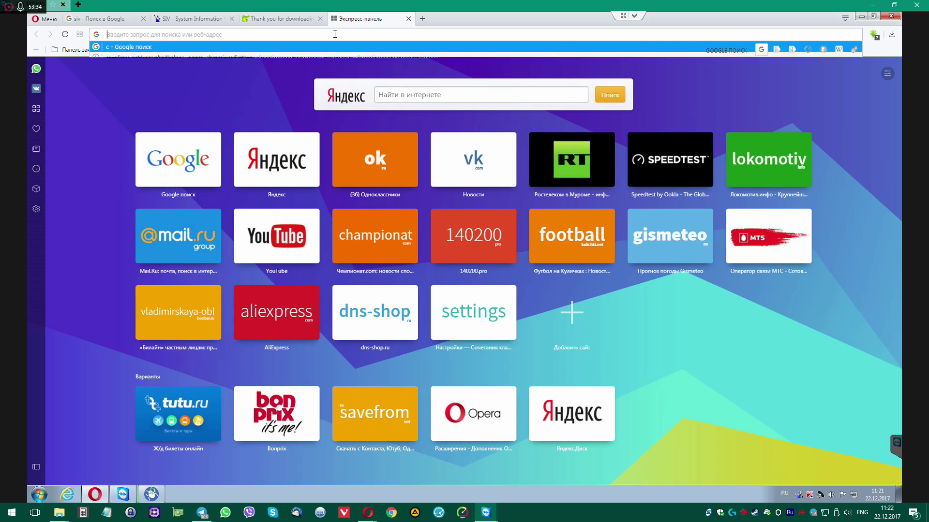
type("cpuz")
key("Return")
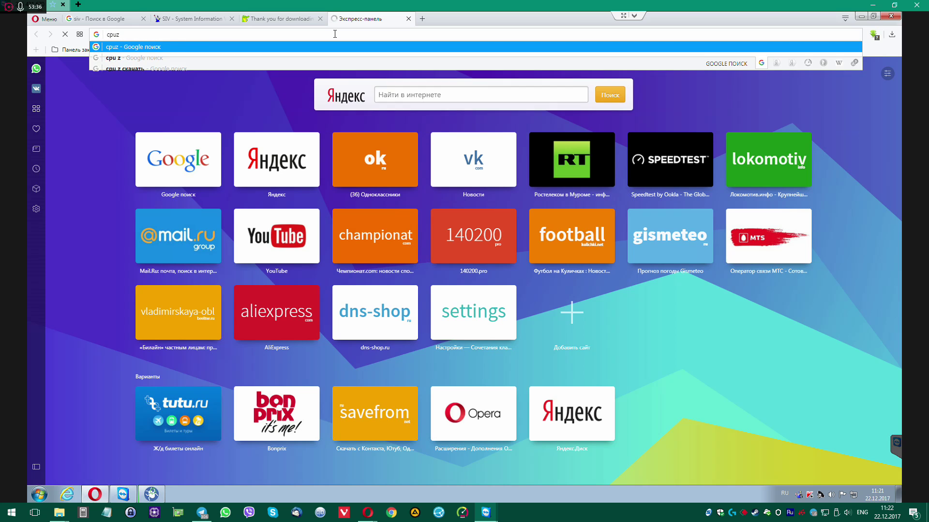
left_click(421, 19)
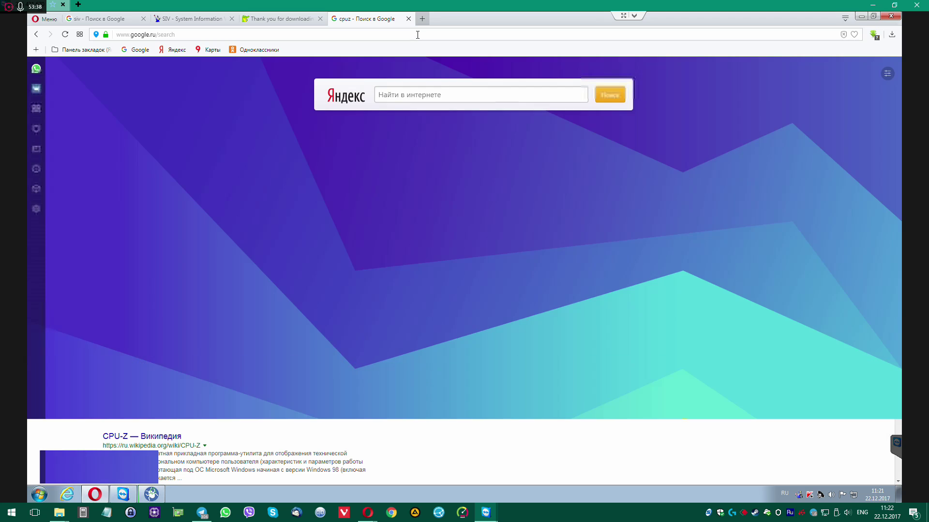
type("gpuz")
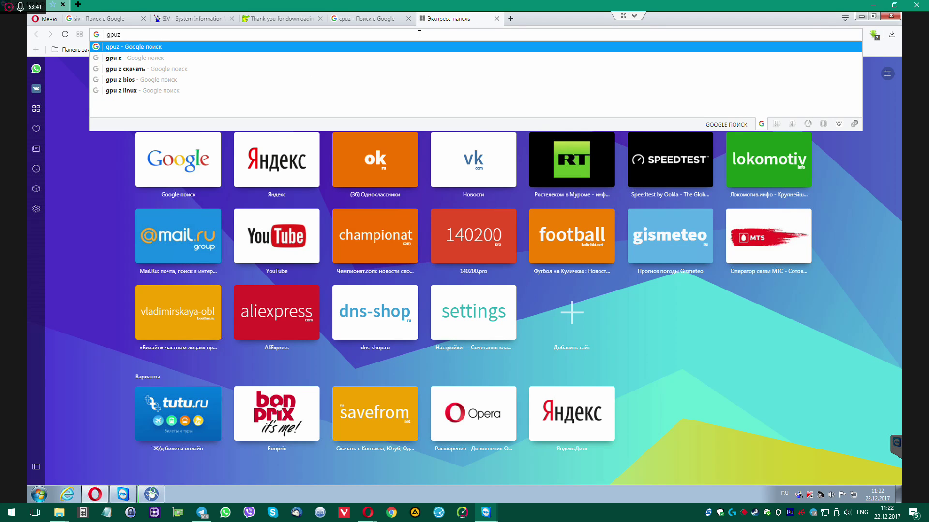
key("Return")
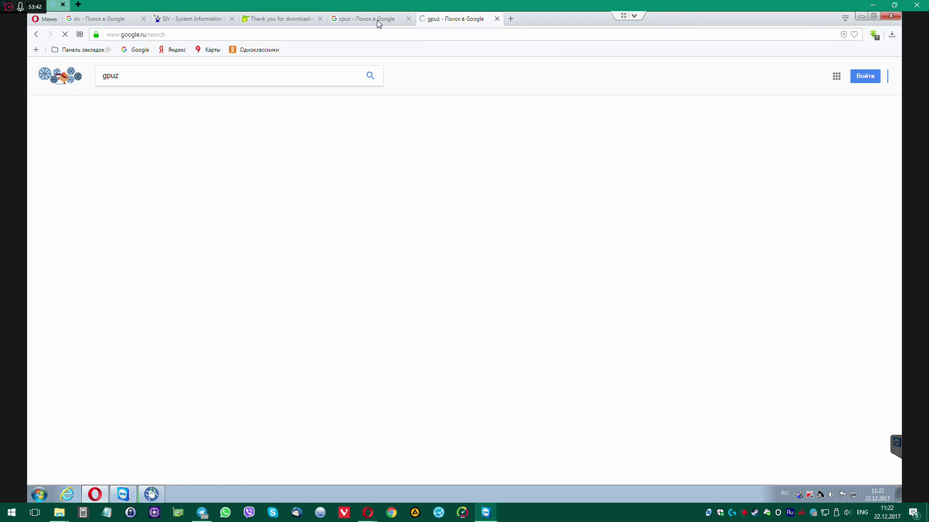
Download cpu-z_1.82-en.zip from the CPUID CPU-Z page and show it in its folder
left_click(377, 20)
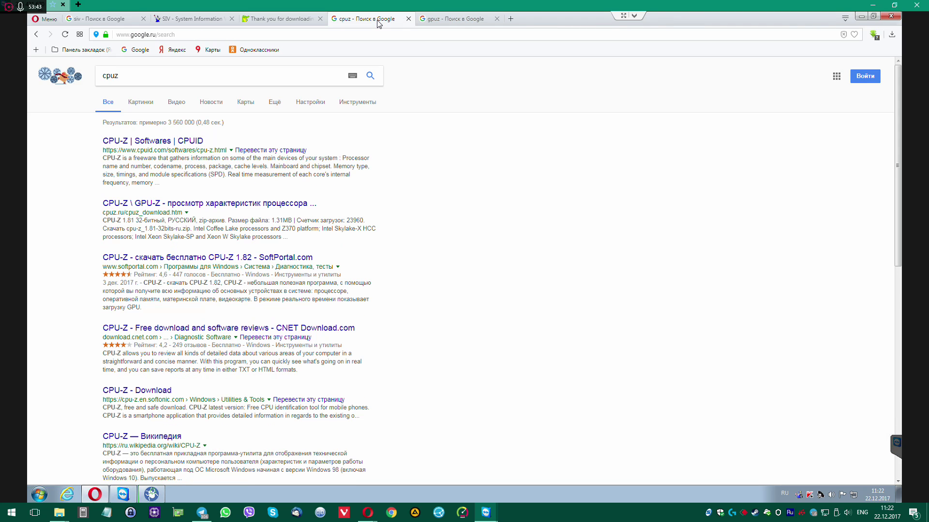
left_click(150, 143)
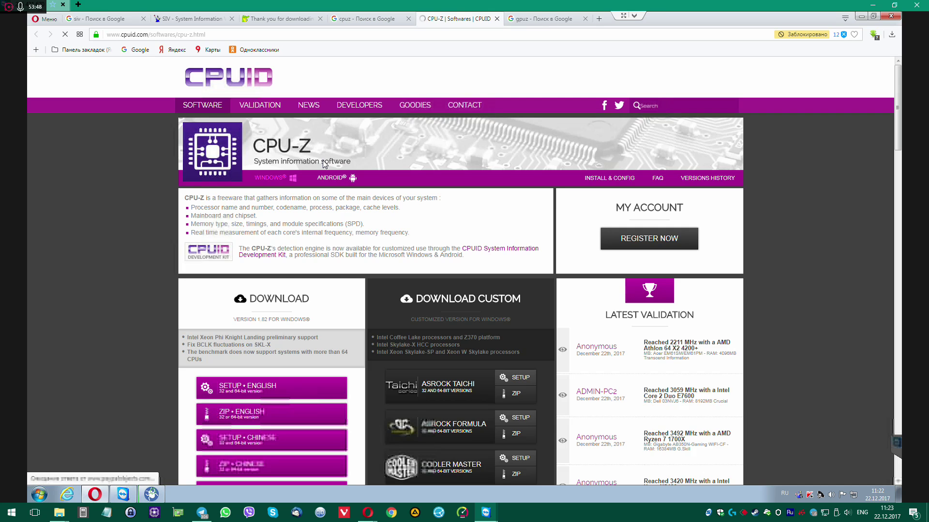
scroll(252, 316, "down", 2)
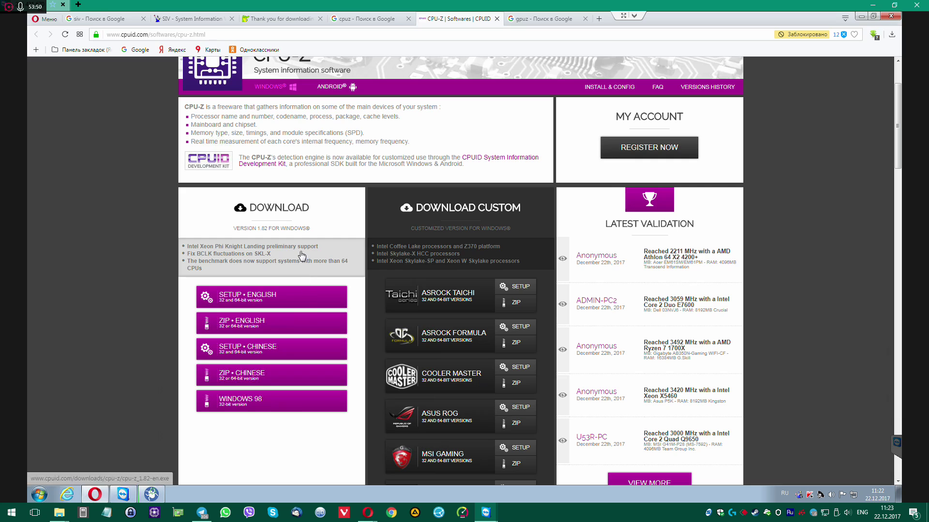
left_click(242, 325)
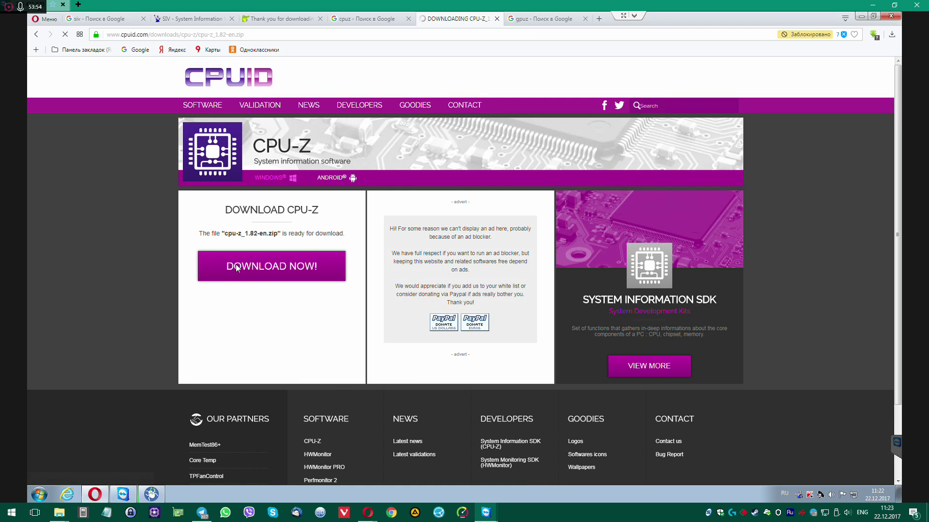
left_click(266, 267)
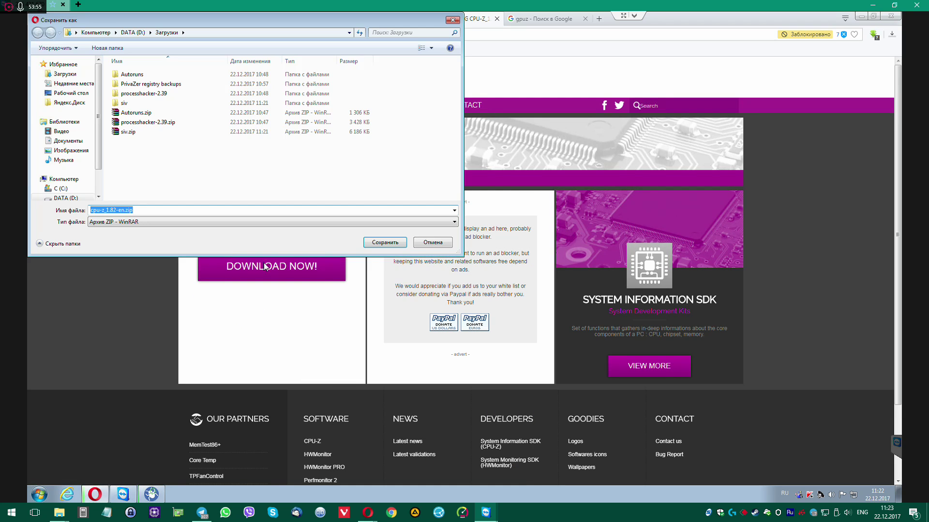
left_click(393, 243)
left_click(885, 62)
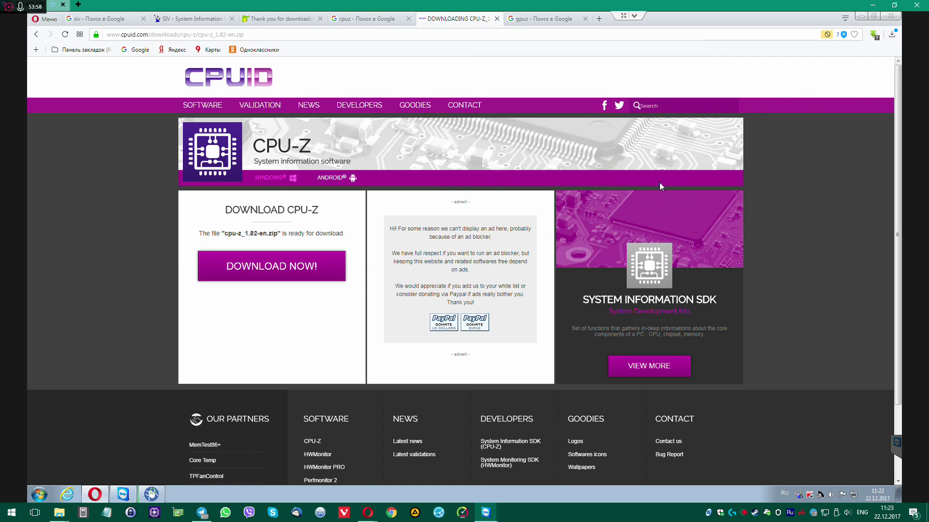
Extract cpu-z_1.82-en.zip with WinRAR into a cpu-z_1.82-en folder
right_click(387, 207)
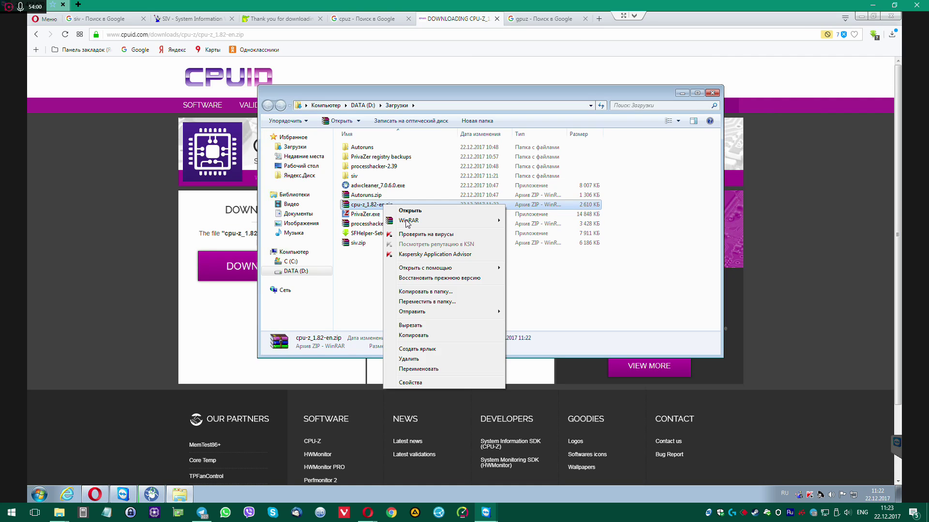
mouse_move(438, 222)
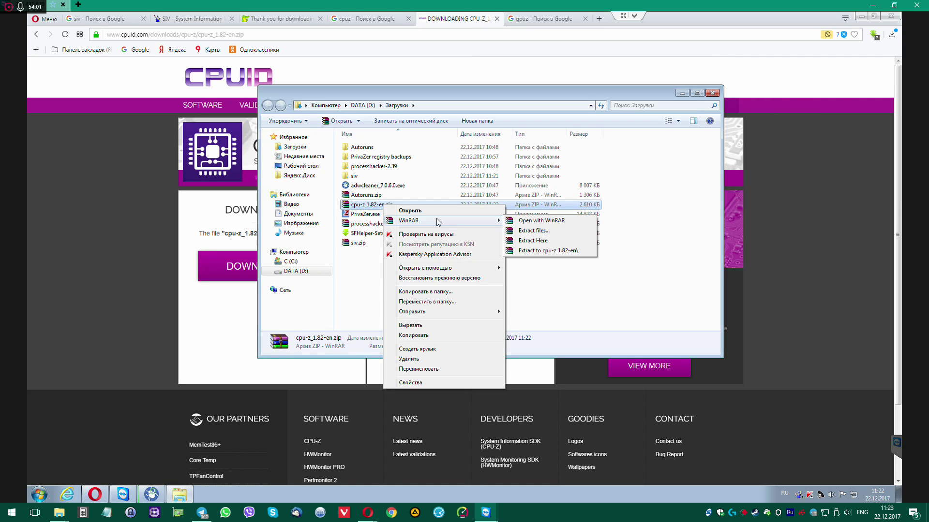
left_click(532, 250)
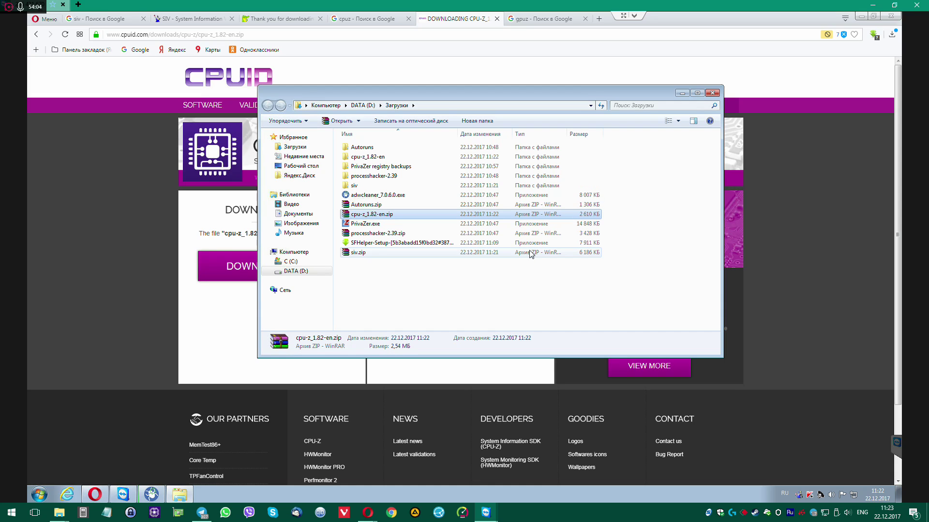
Open the extracted folder and run cpuz_x64.exe as administrator
double_click(370, 157)
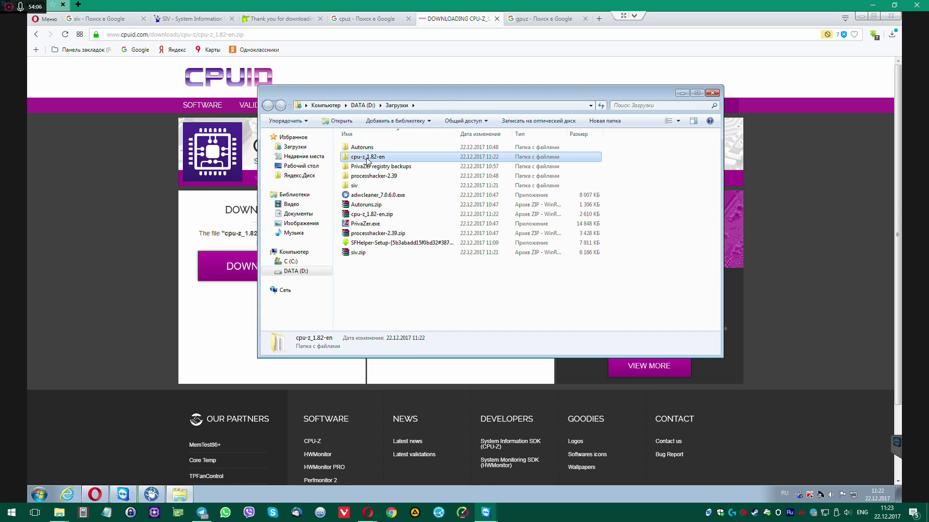
right_click(362, 177)
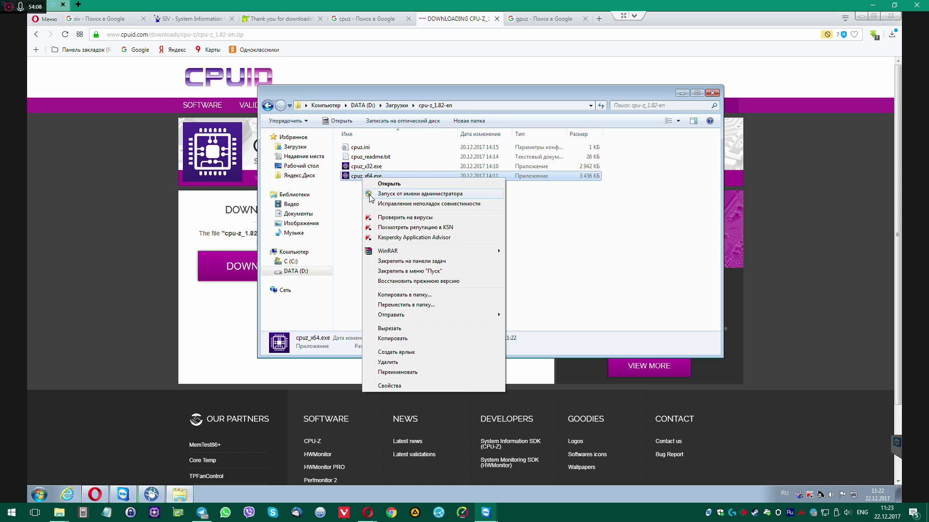
left_click(370, 194)
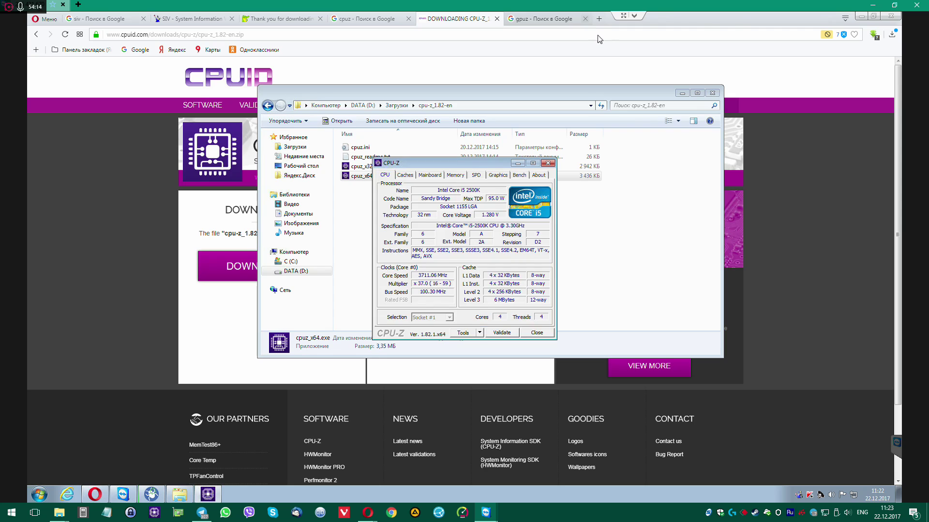
left_click(599, 19)
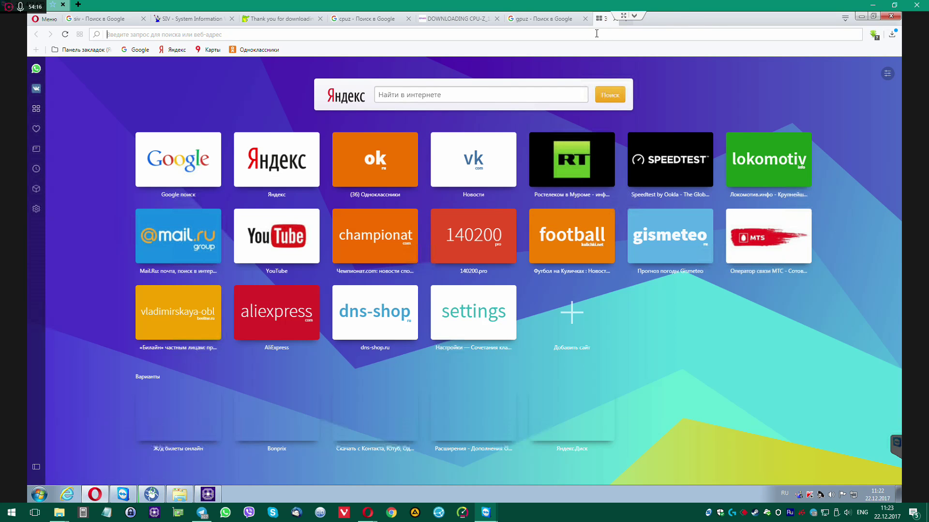
Search Google for 140200 and browse the 140200.pro computer-repair site
type("140200")
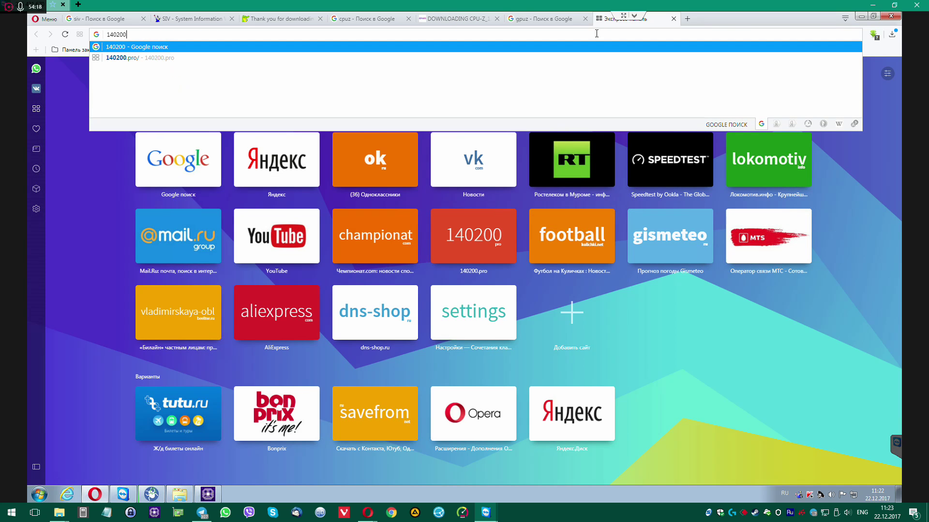
key("Return")
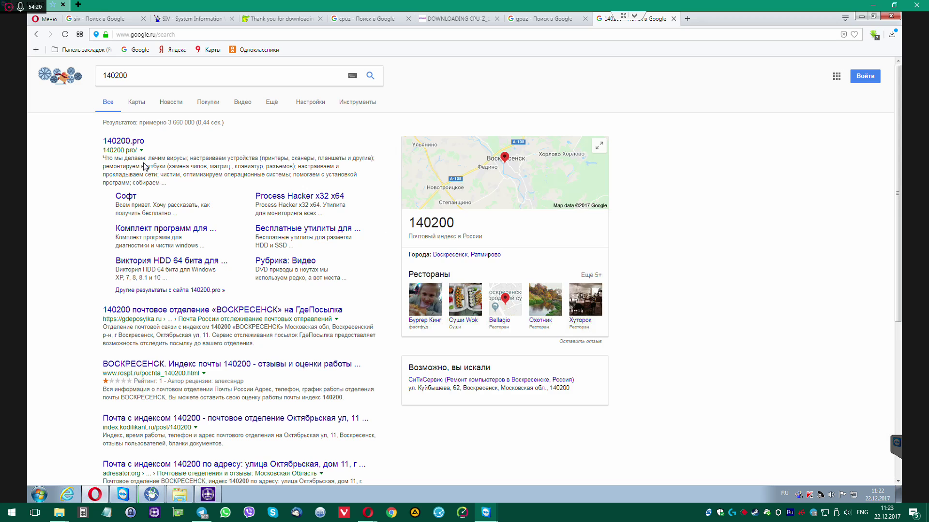
left_click(134, 143)
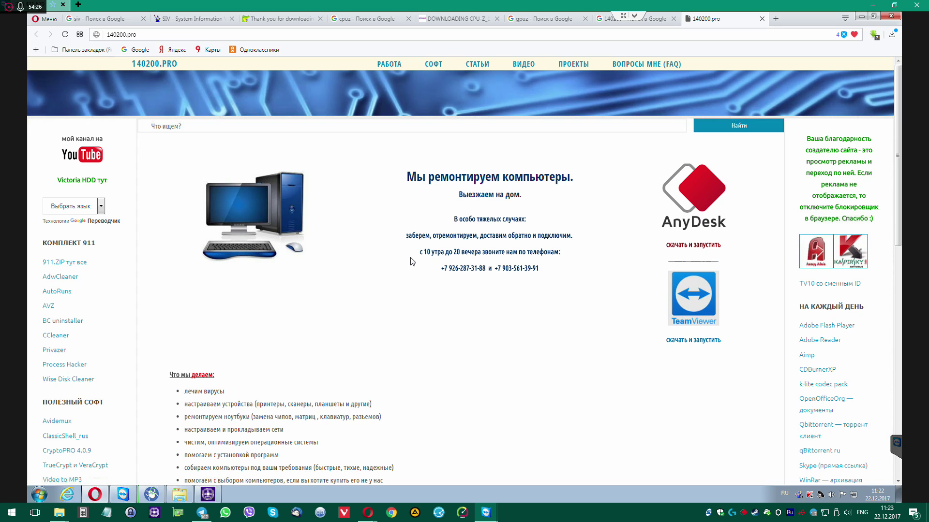
scroll(411, 262, "down", 5)
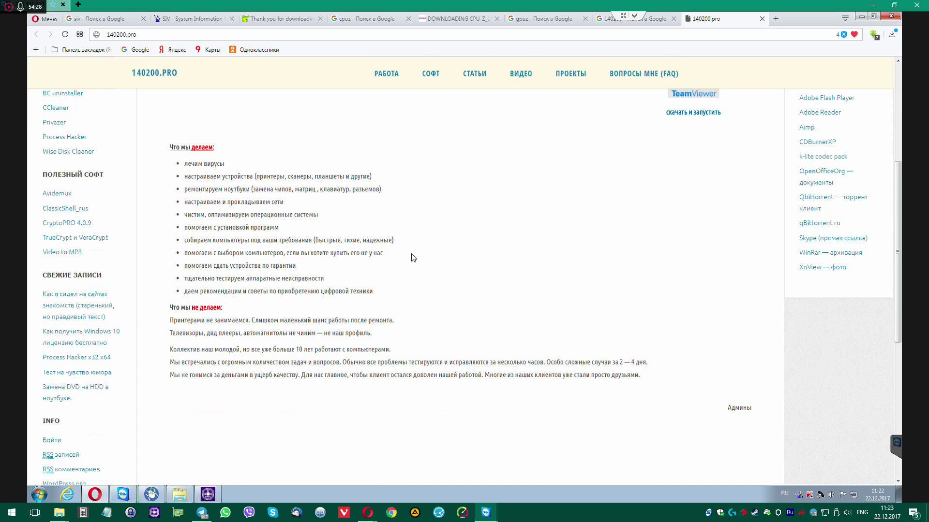
scroll(519, 266, "up", 3)
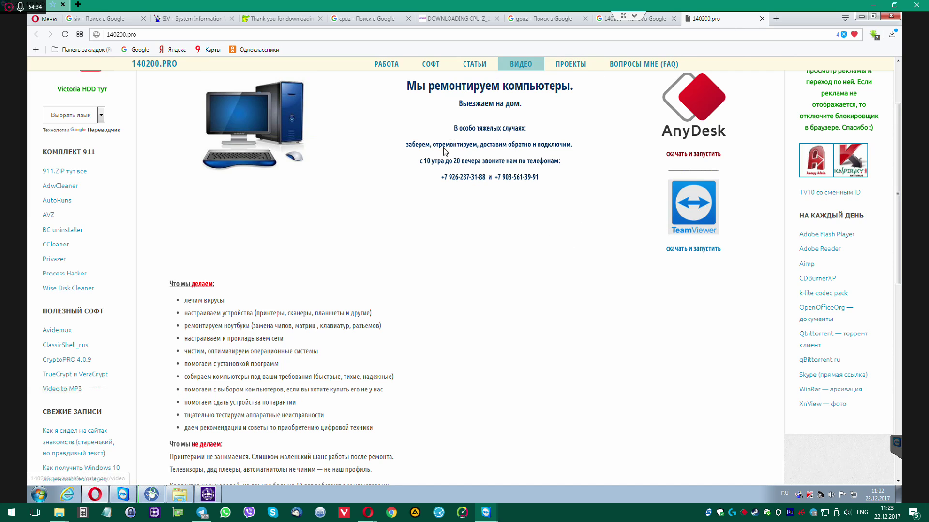
scroll(423, 170, "up", 2)
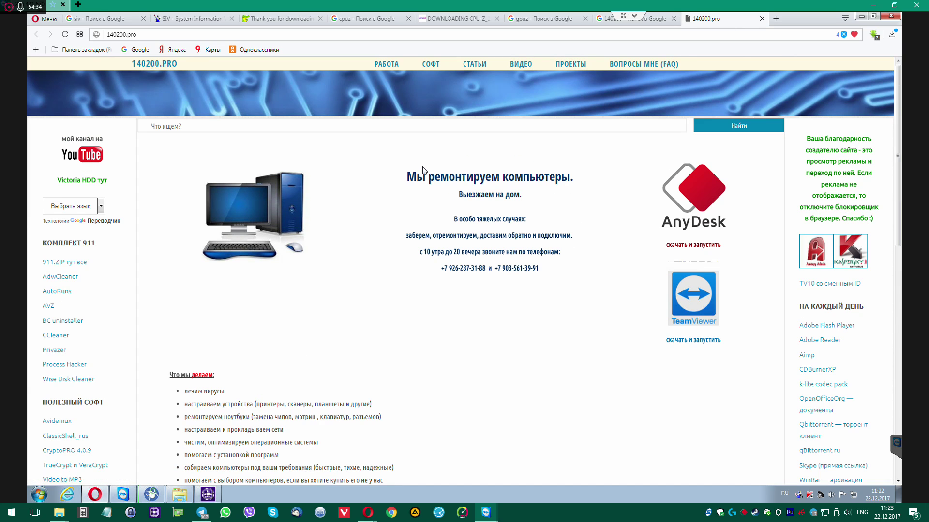
Google hwmonitor, then save hwmonitor_1.34.zip from the CPUID page to Загрузки and show it
left_click(701, 34)
type("hwmo")
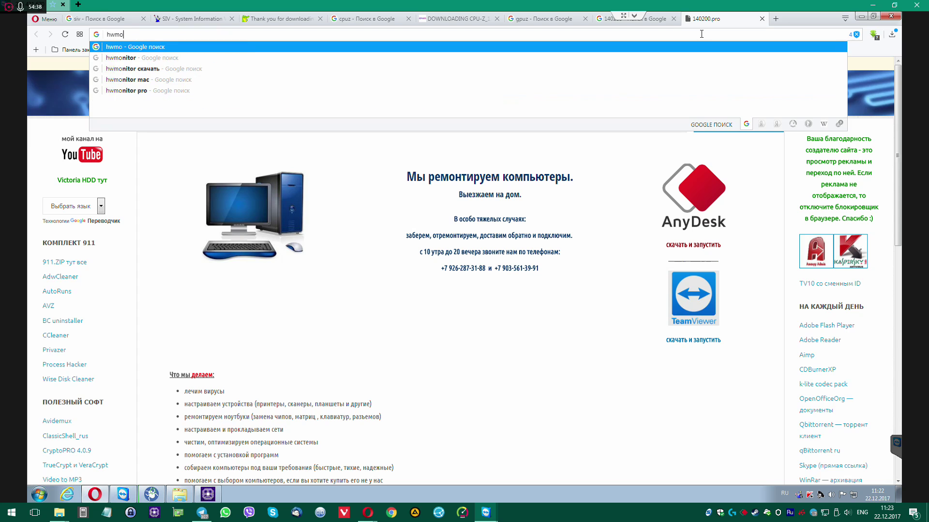
type("nitor")
key("Return")
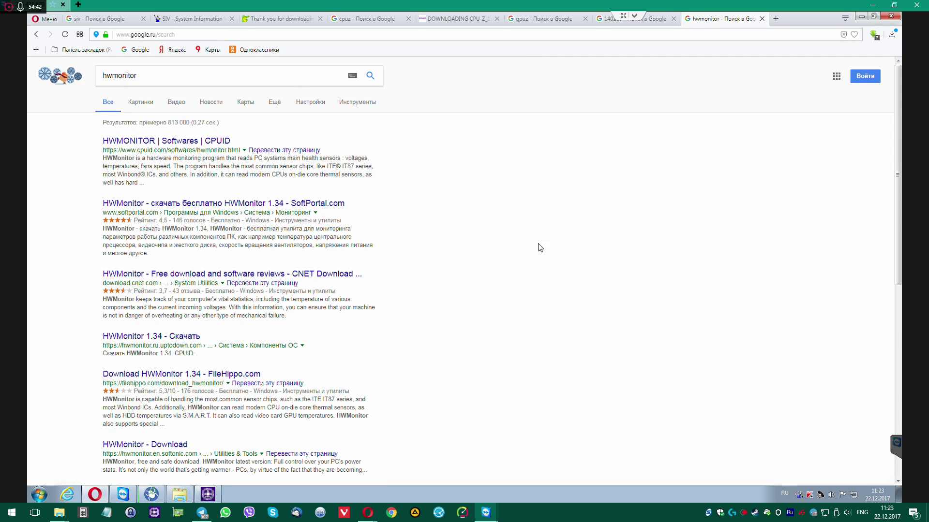
scroll(268, 386, "down", 2)
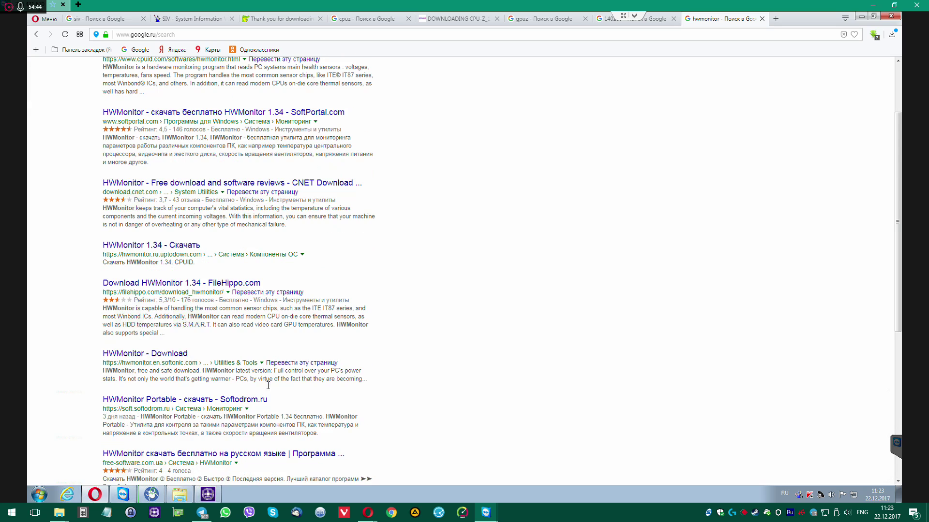
scroll(390, 348, "up", 2)
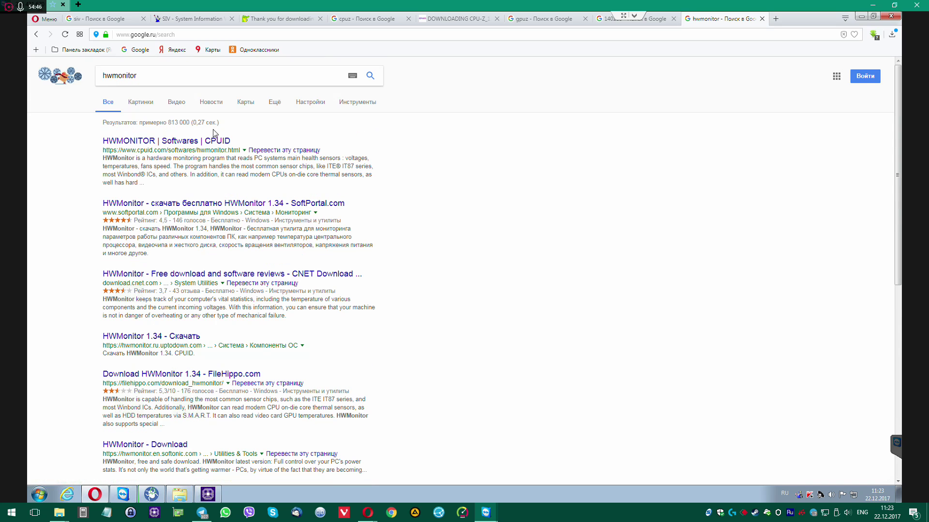
left_click(160, 142)
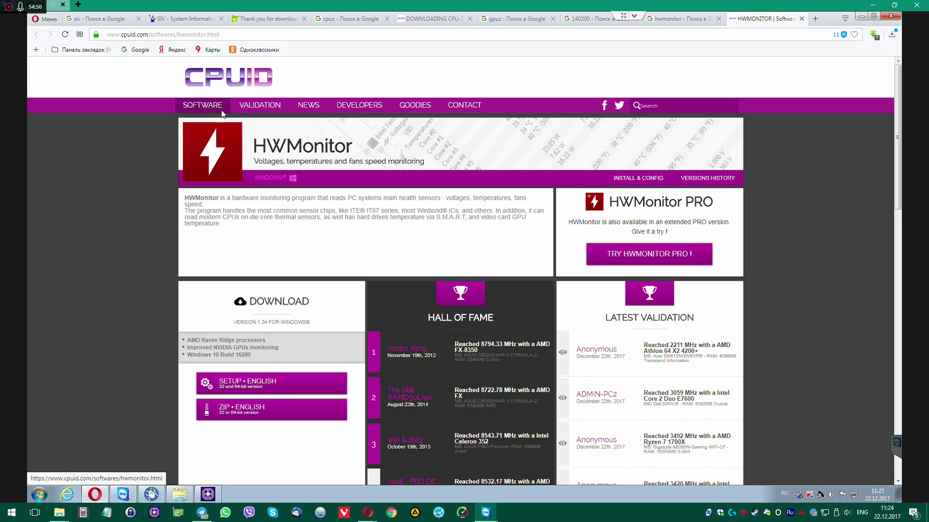
mouse_move(269, 121)
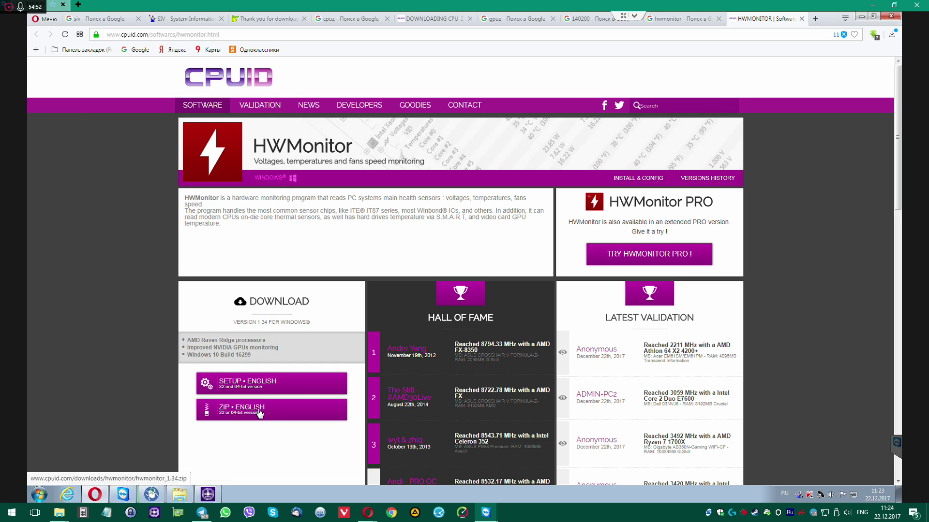
left_click(347, 406)
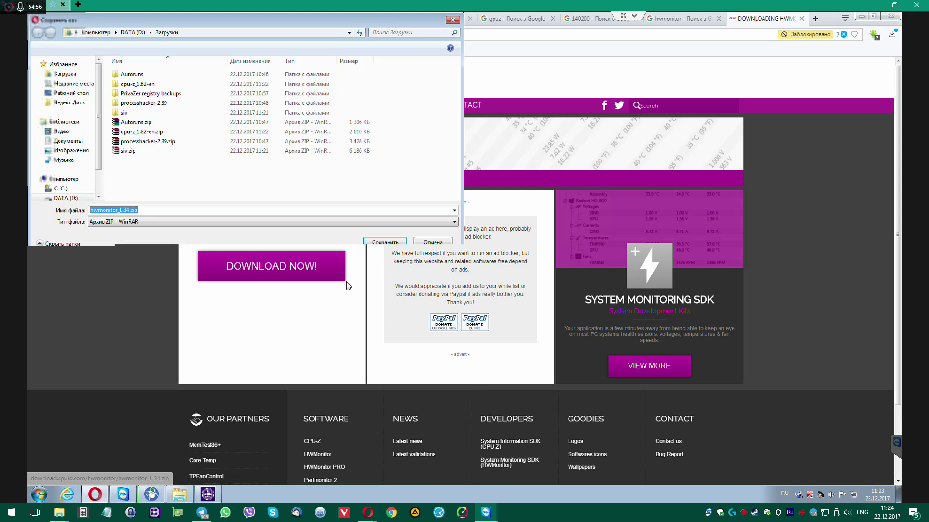
left_click(385, 242)
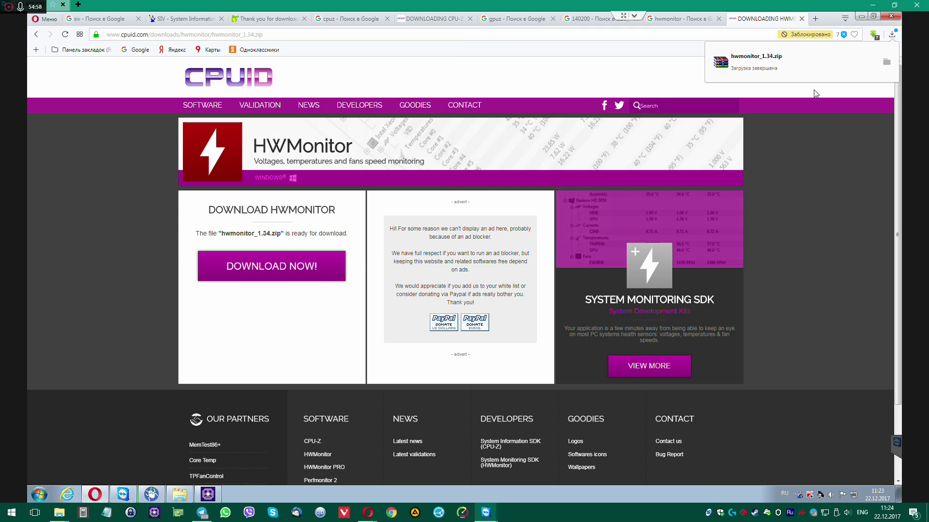
left_click(887, 64)
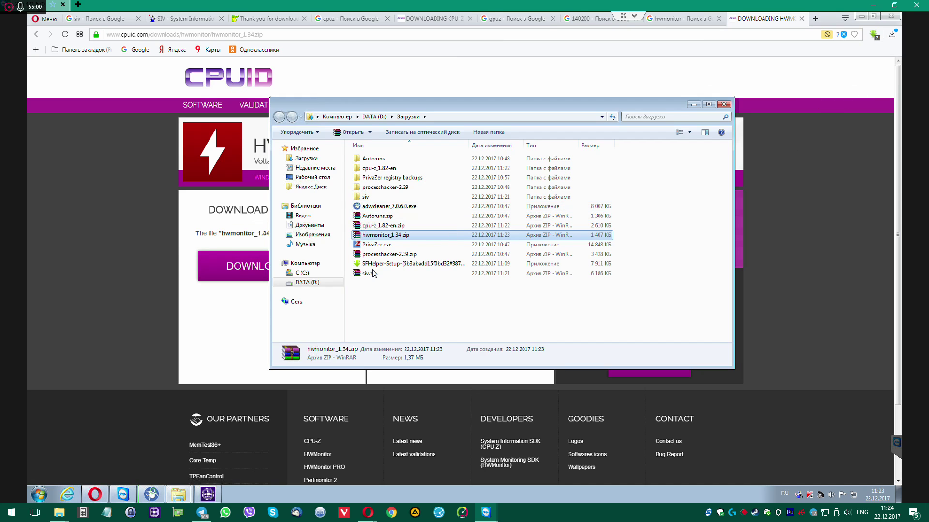
Extract hwmonitor_1.34.zip into its own folder and launch HWMonitor_x64.exe
right_click(383, 234)
mouse_move(406, 248)
left_click(383, 178)
double_click(383, 178)
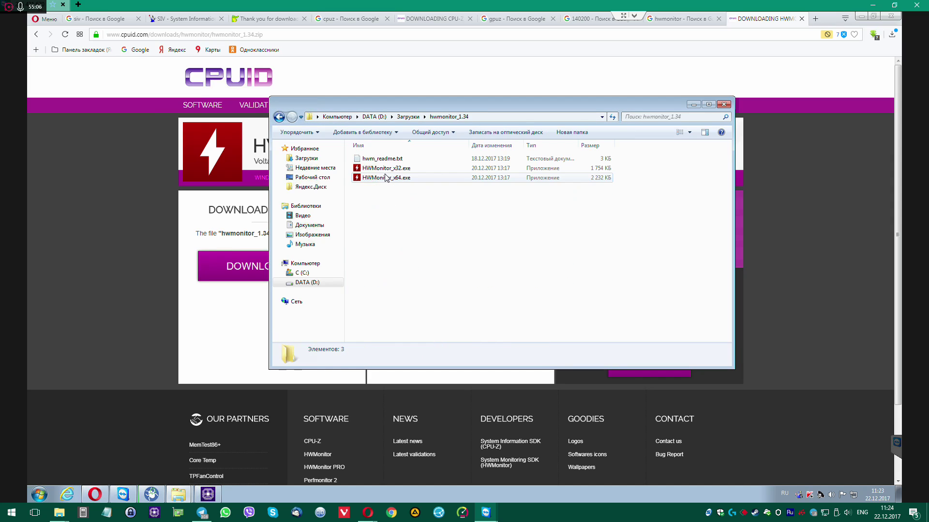
right_click(386, 177)
left_click(412, 184)
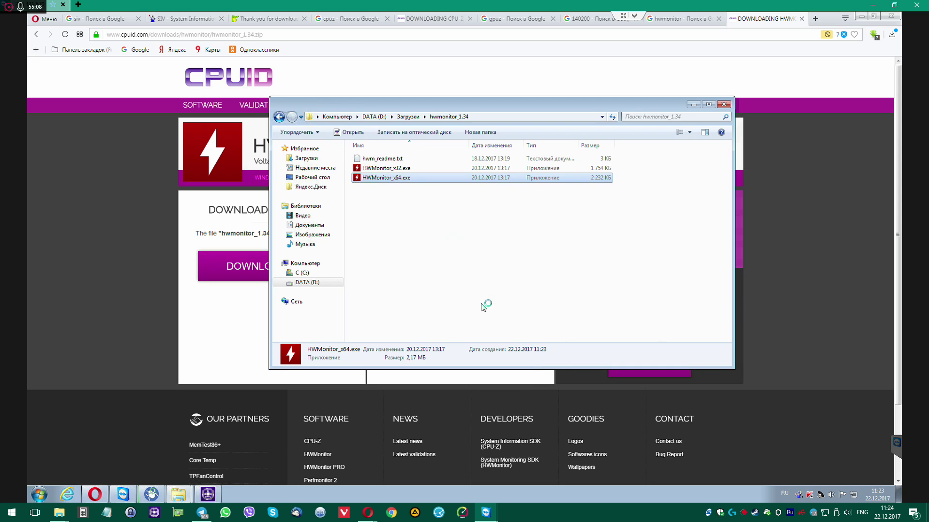
Move HWMonitor aside and check Core #0, Core #4 temperatures and CPUFANIN fan speed
left_click_drag(184, 89, 644, 71)
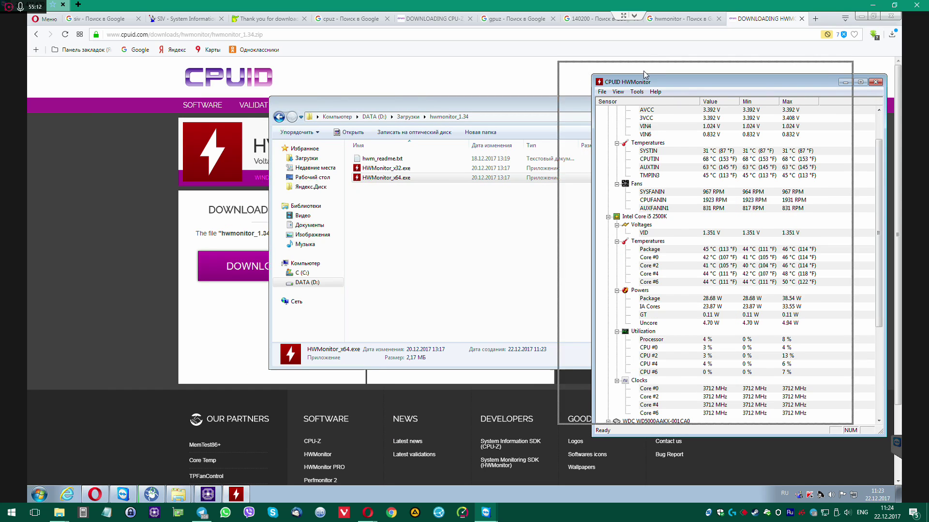
scroll(657, 250, "up", 2)
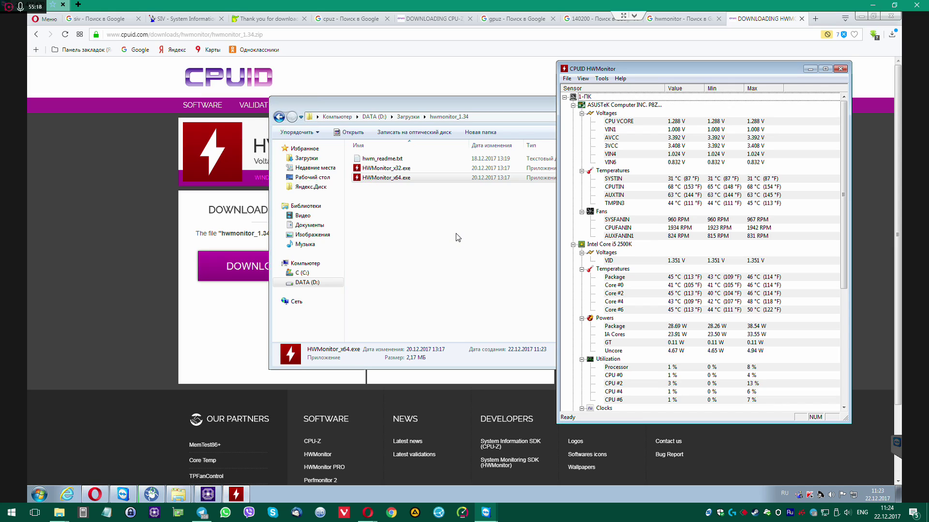
left_click(635, 285)
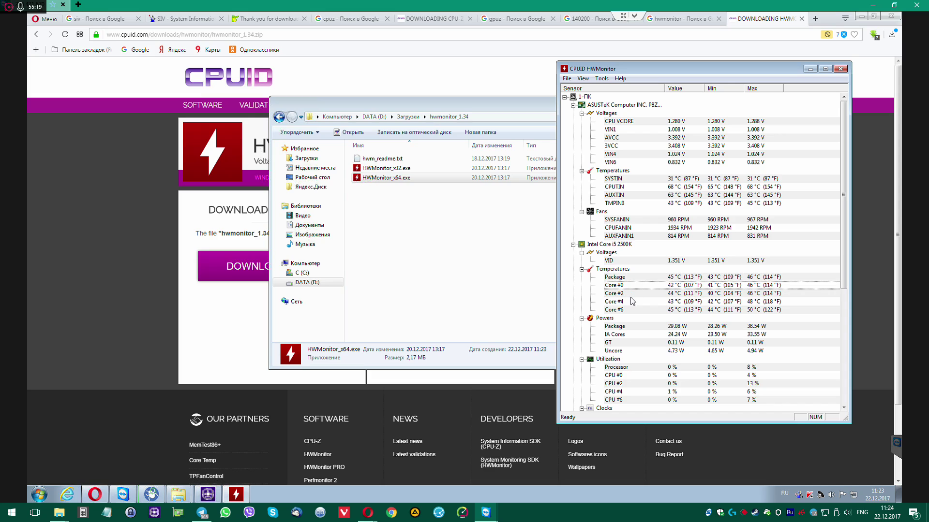
left_click(632, 302)
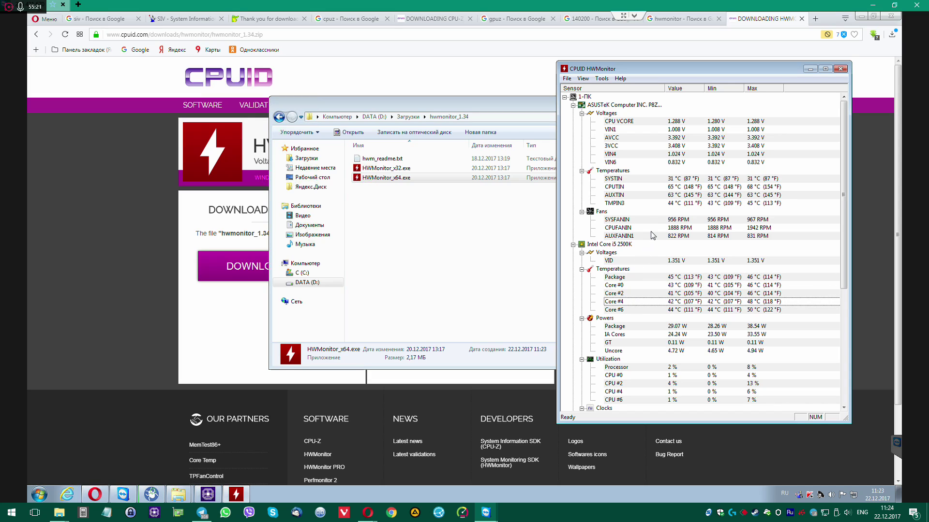
left_click(678, 228)
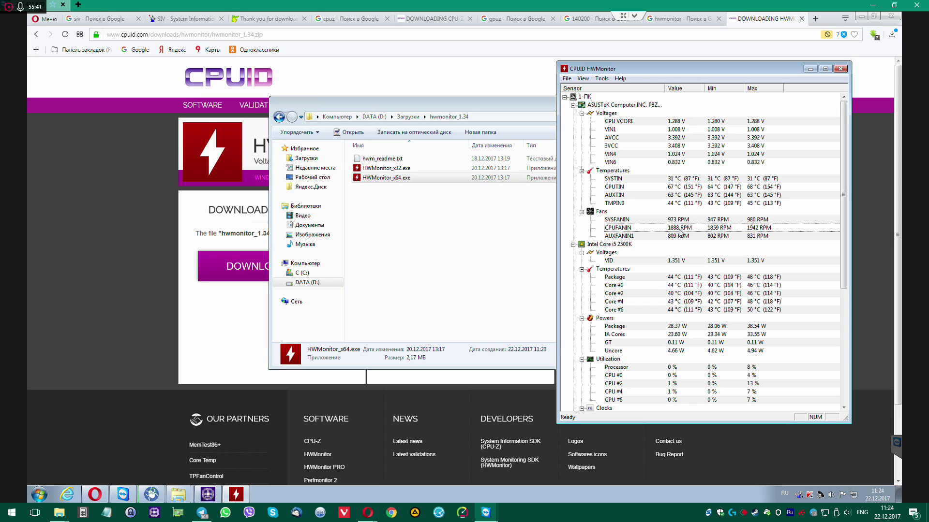
Close Opera and the hwmonitor_1.34 folder window, then reposition CPU-Z
left_click(499, 246)
left_click_drag(552, 105, 439, 129)
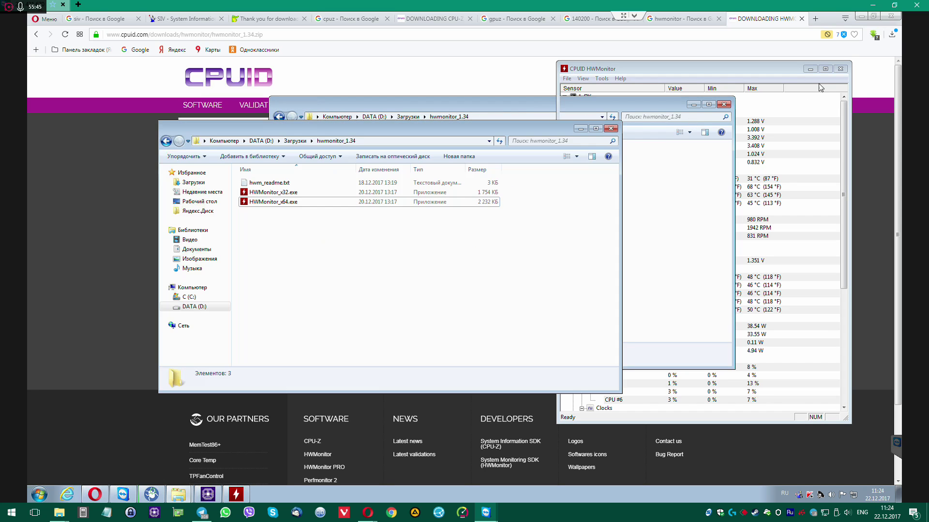
left_click(622, 213)
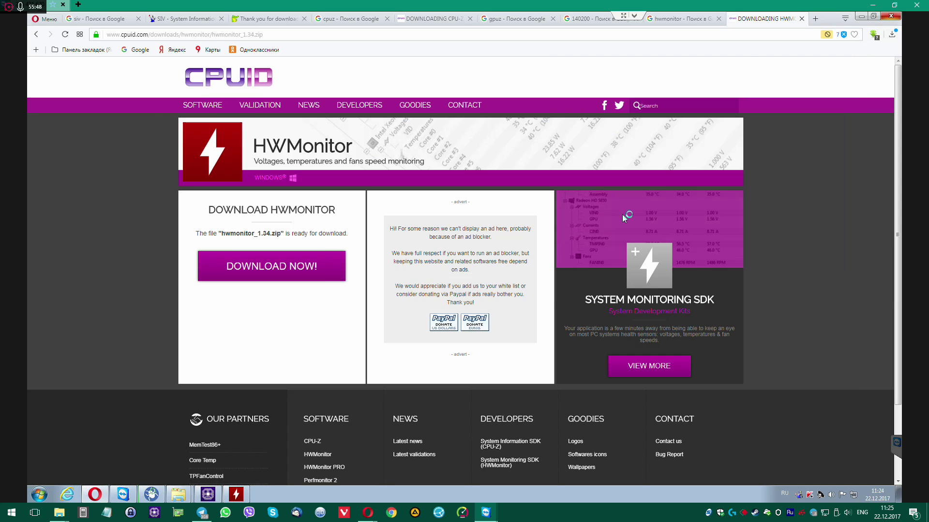
key("alt+F4")
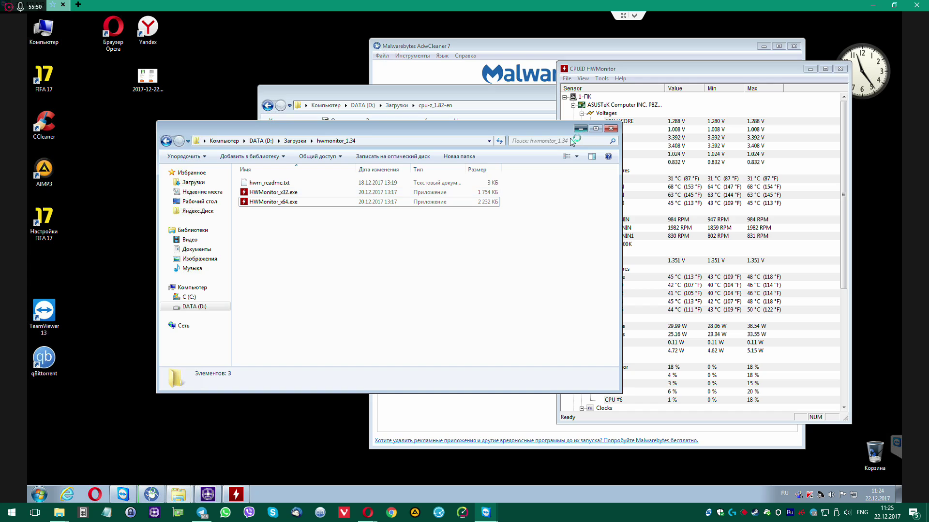
key("alt+F4")
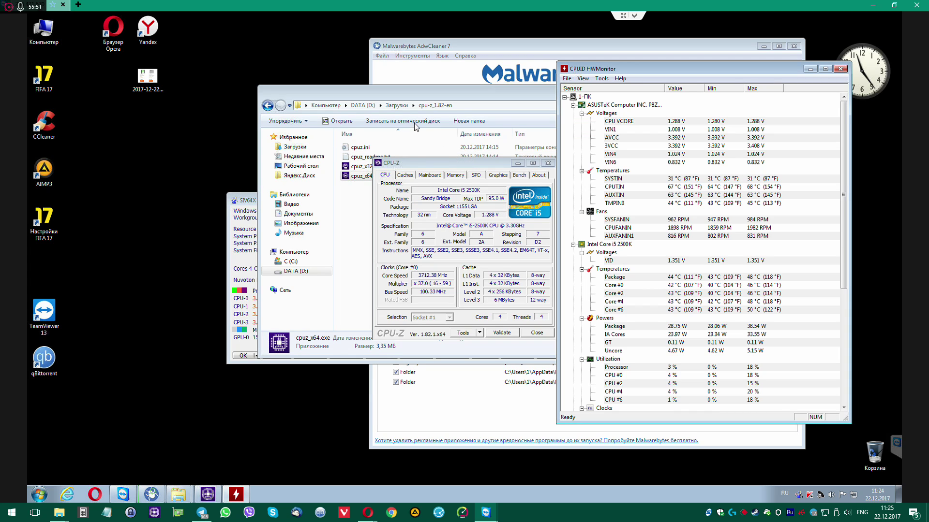
left_click_drag(463, 165, 352, 89)
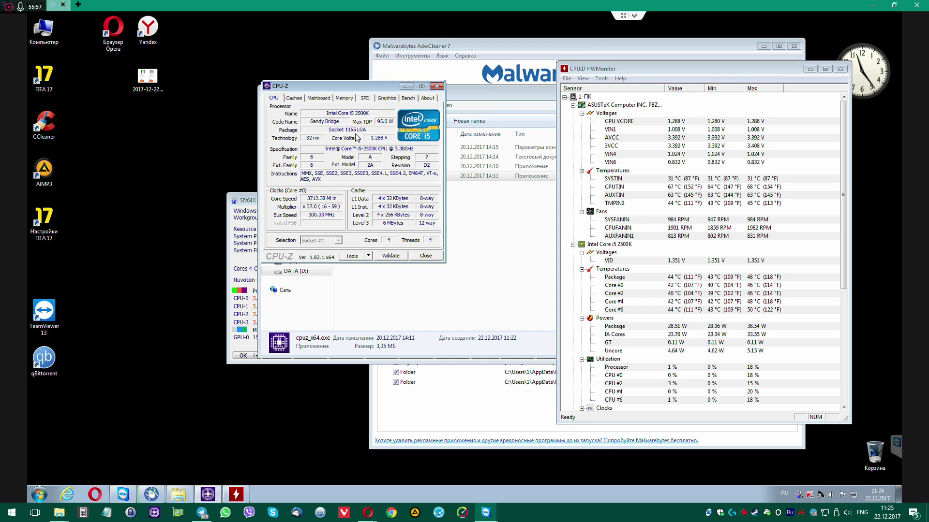
Review CPU-Z's Caches, Mainboard, Memory and SPD tabs
left_click(295, 99)
left_click(315, 98)
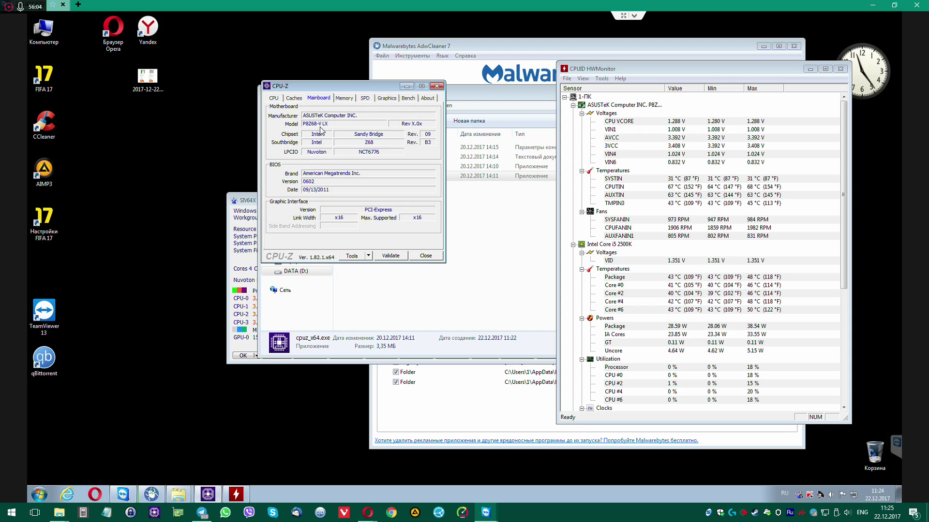
left_click(345, 99)
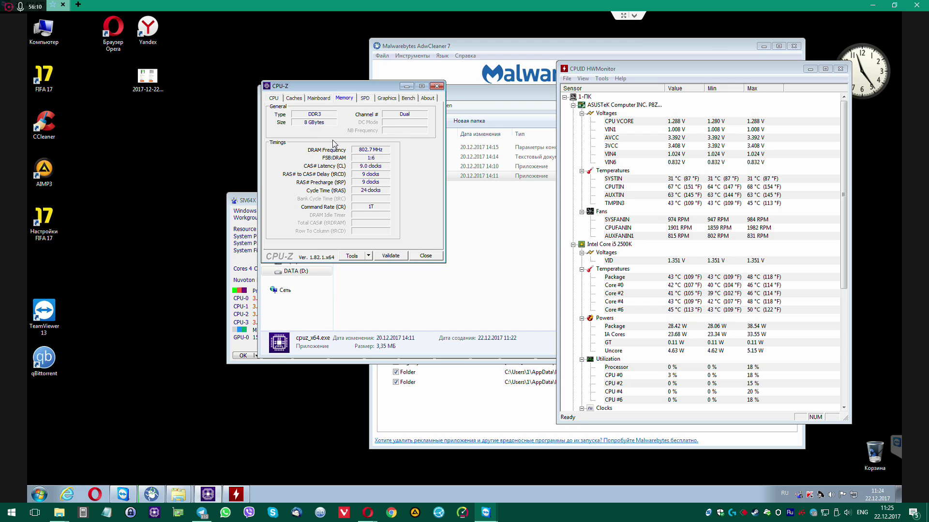
left_click(373, 101)
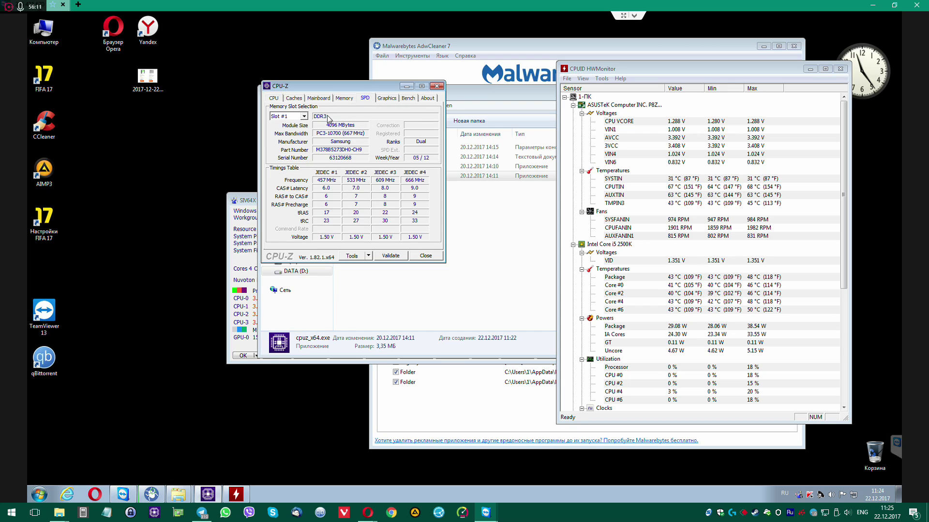
Check the SPD module details for Slots #2, #3, #4 and back to #1
left_click(305, 117)
left_click(290, 130)
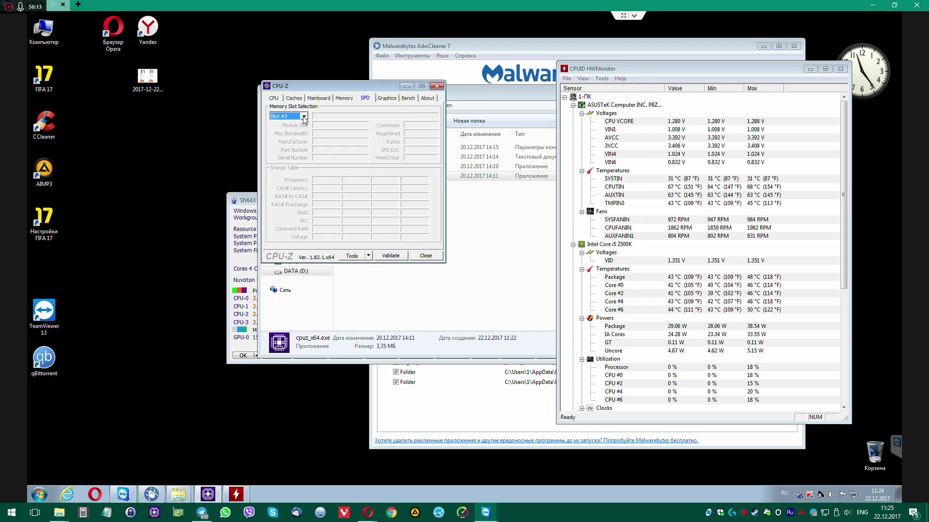
left_click(304, 117)
left_click(296, 137)
left_click(303, 116)
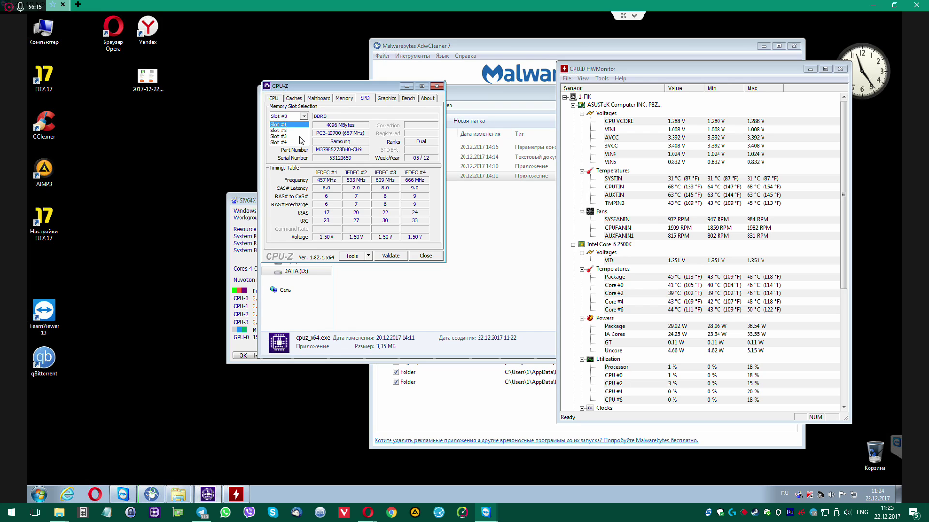
left_click(299, 143)
left_click(305, 118)
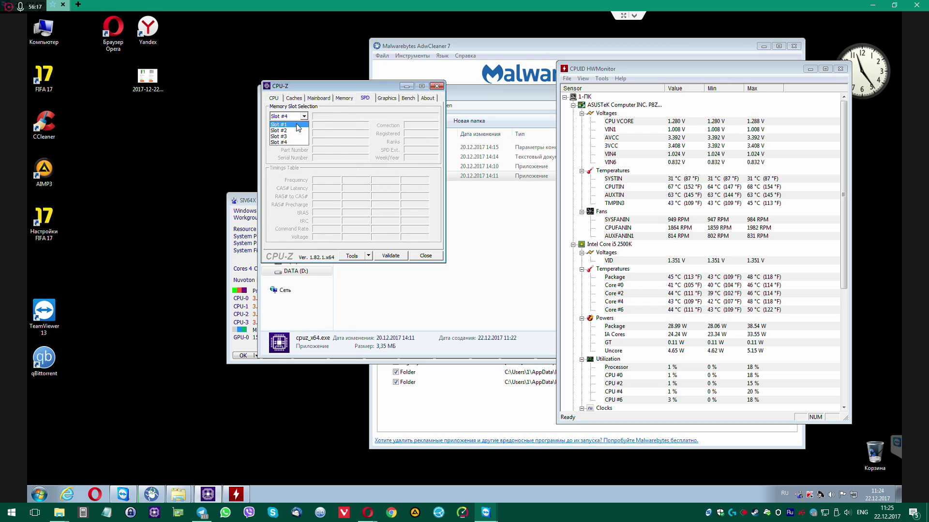
left_click(293, 123)
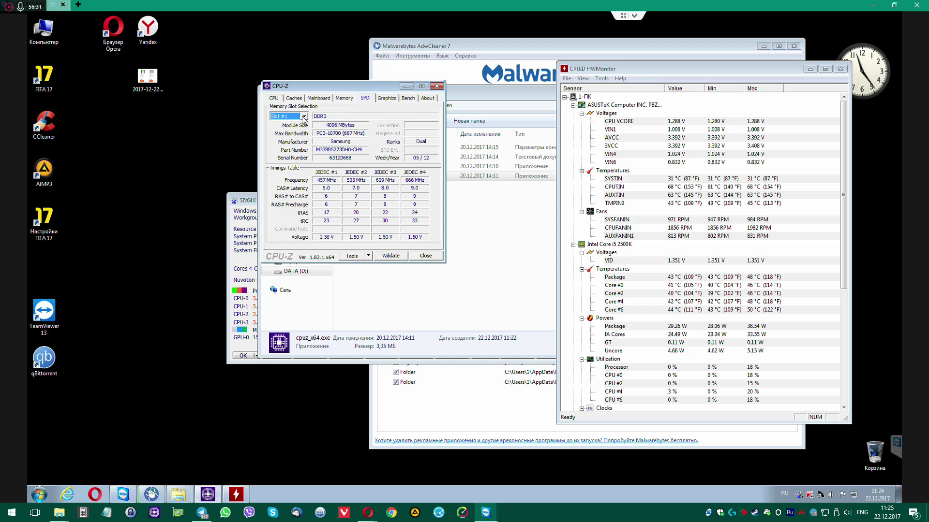
Revisit the Mainboard, Caches and CPU tabs, then close CPU-Z
left_click(320, 99)
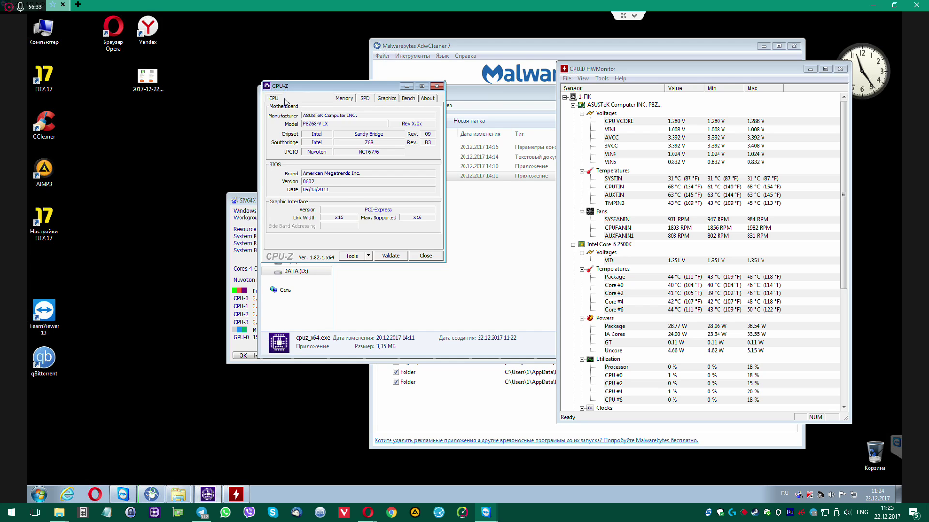
left_click(294, 98)
left_click(274, 98)
left_click(436, 86)
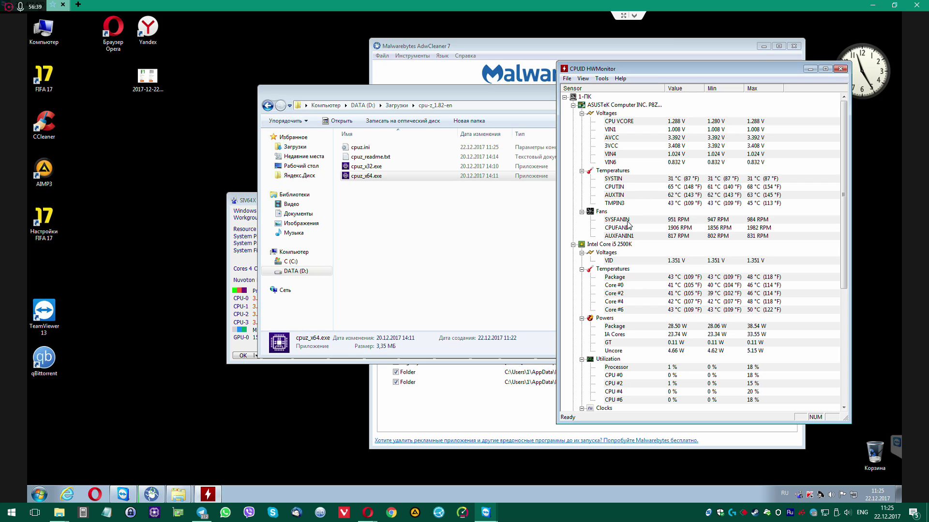
Check CPUTIN, CPU Package, Core #2 and Core #4 temperatures, then select the AMD Radeon HD 7900 Series row
left_click(627, 189)
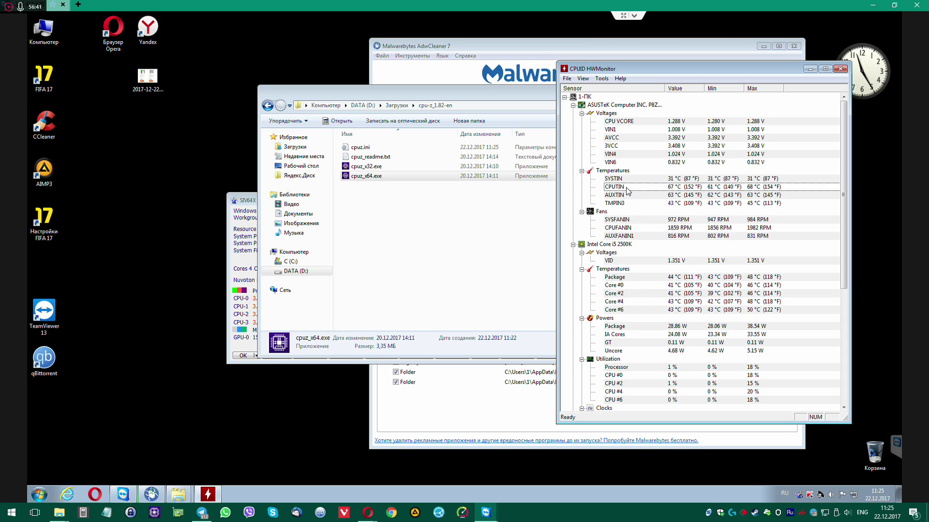
left_click(626, 279)
left_click(635, 293)
left_click(640, 302)
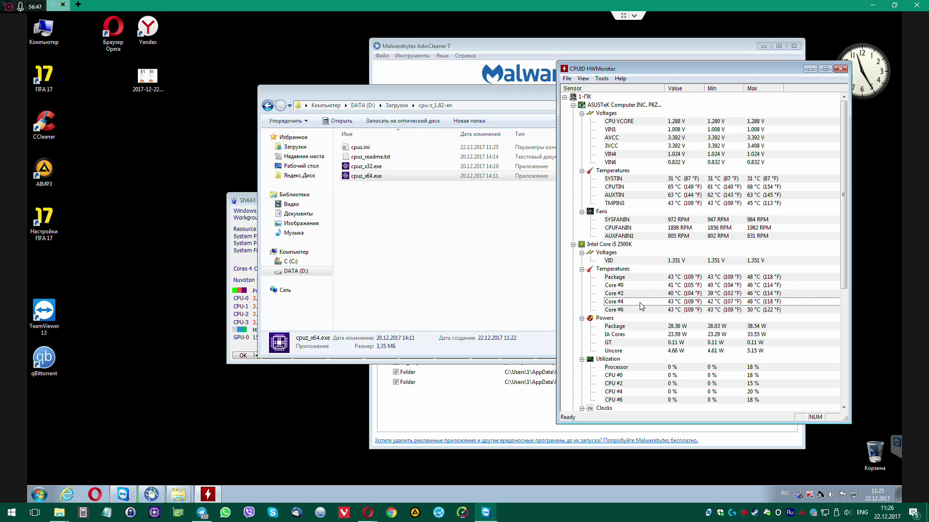
scroll(640, 306, "down", 5)
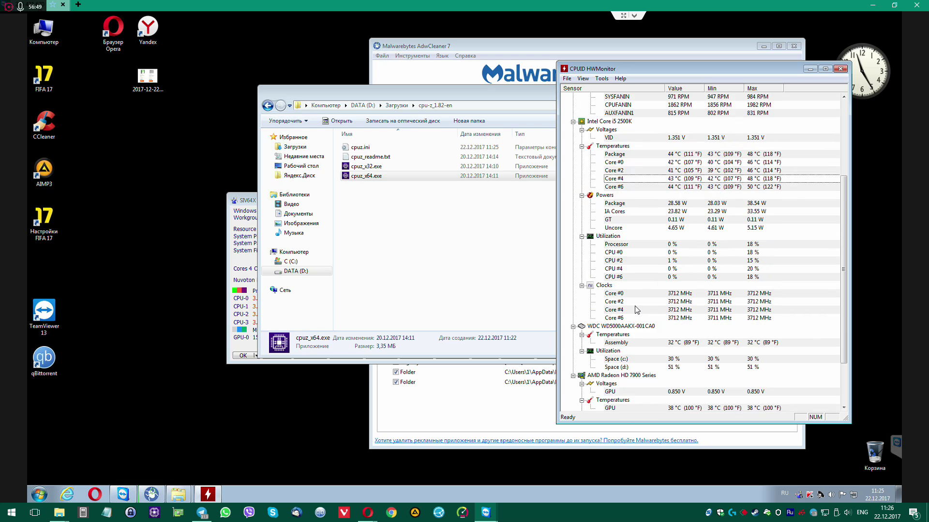
scroll(635, 309, "down", 3)
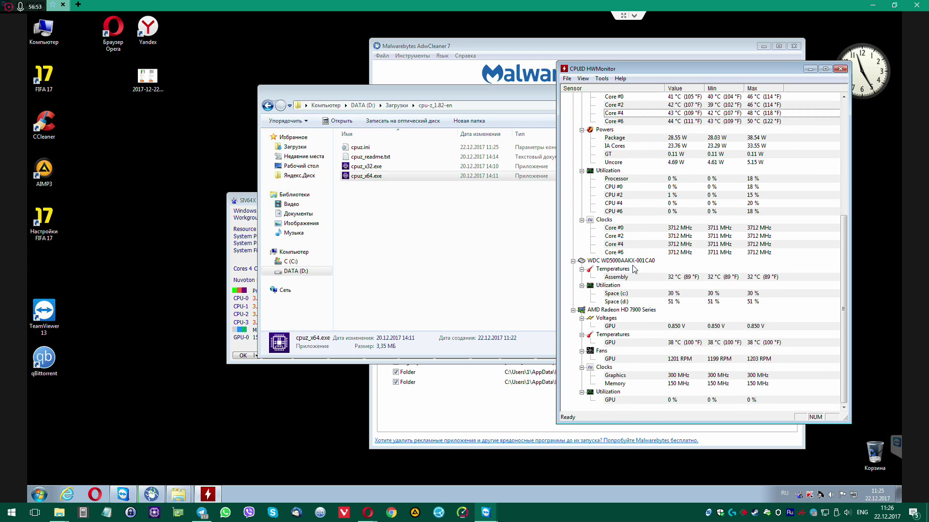
left_click(619, 311)
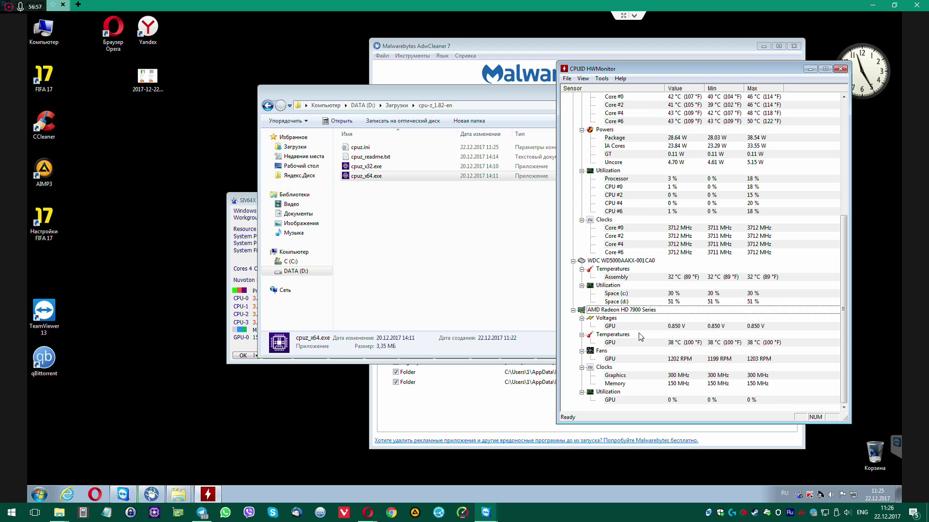
Search Google for hd 7900 in Opera and check the GPU temperature in HWMonitor
left_click(95, 494)
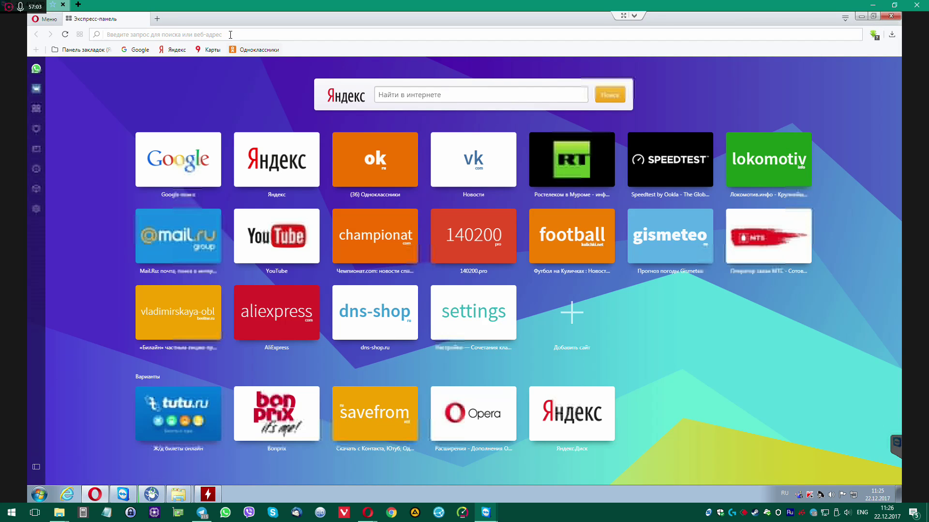
type("hd 7900")
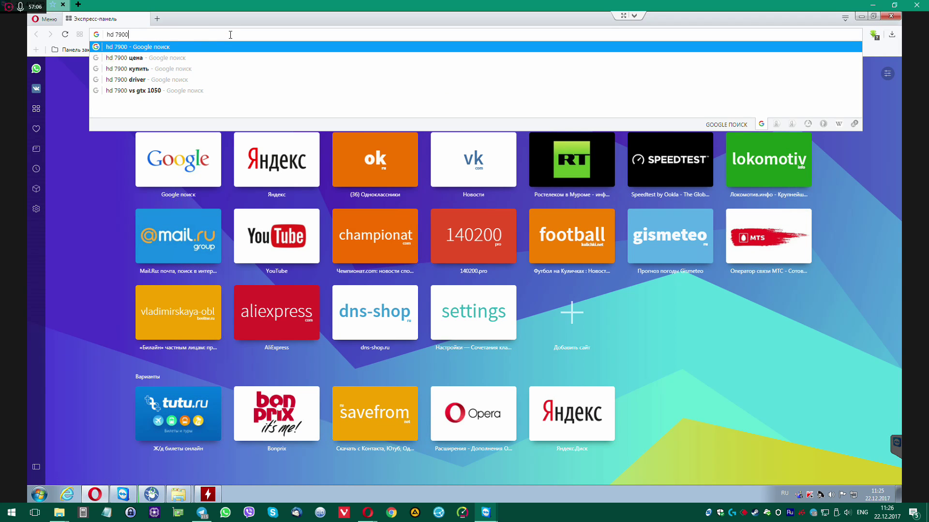
key("Return")
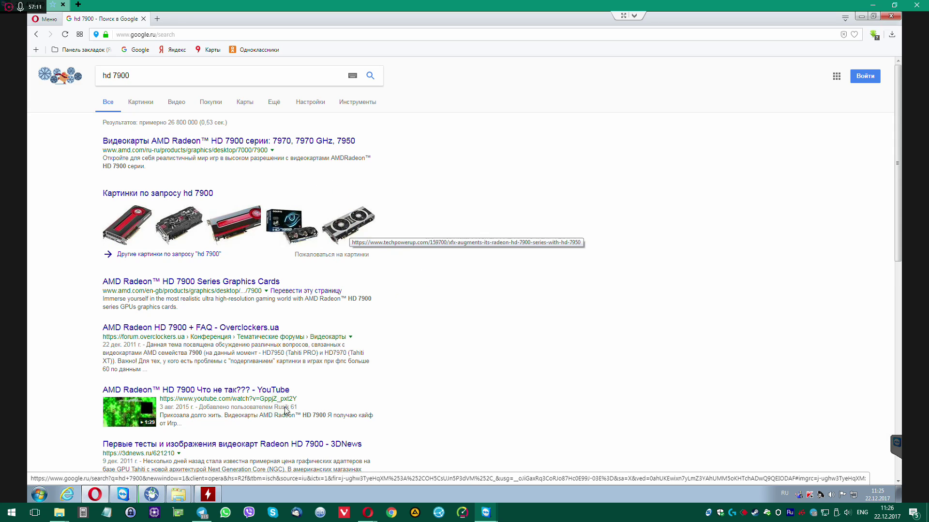
left_click(208, 494)
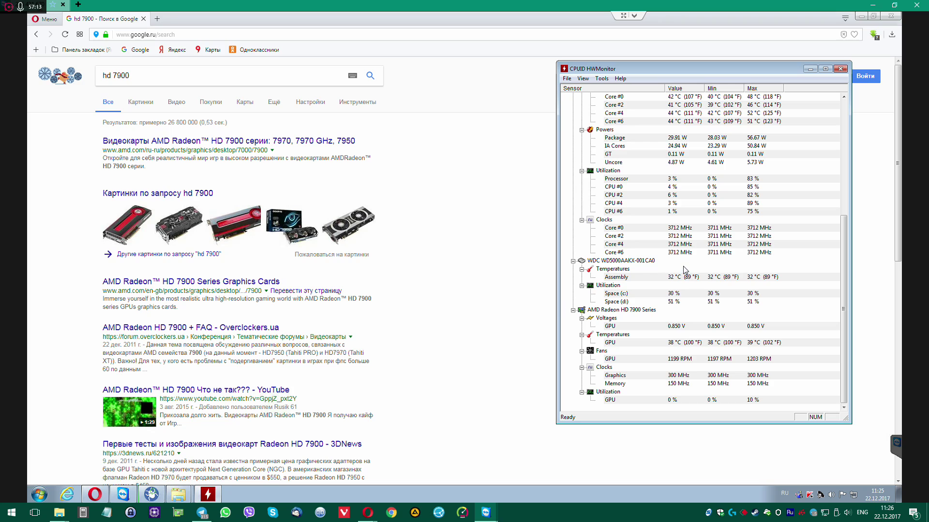
left_click(681, 344)
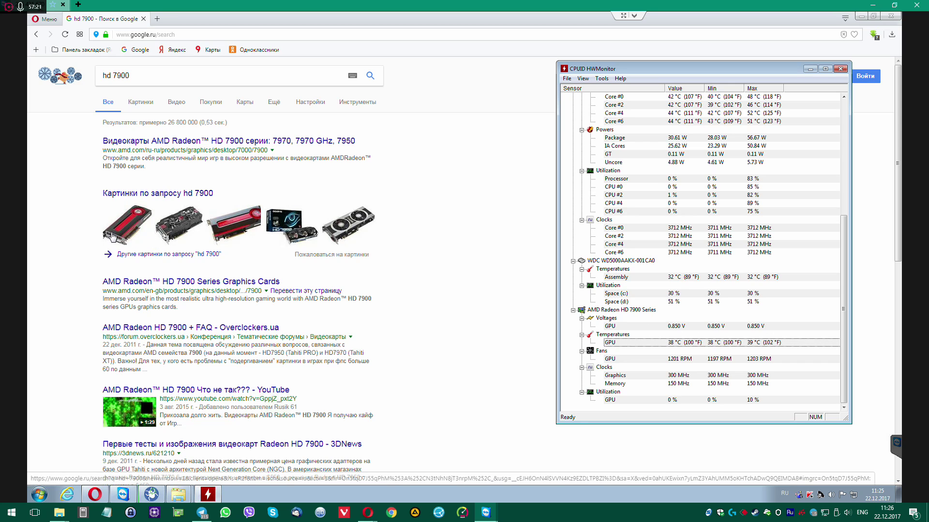
Browse the AMD Radeon HD 7900 series product page
left_click(221, 143)
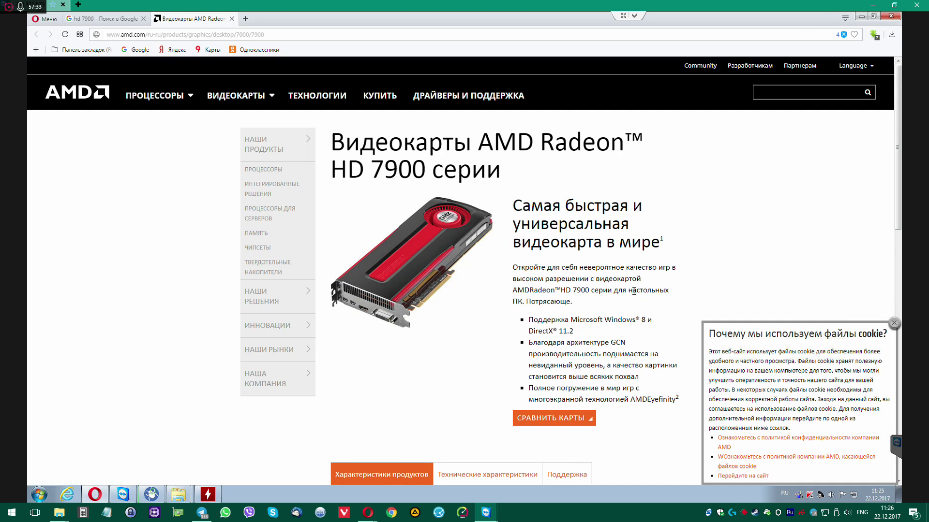
scroll(634, 285, "down", 2)
scroll(633, 286, "down", 2)
scroll(631, 286, "up", 5)
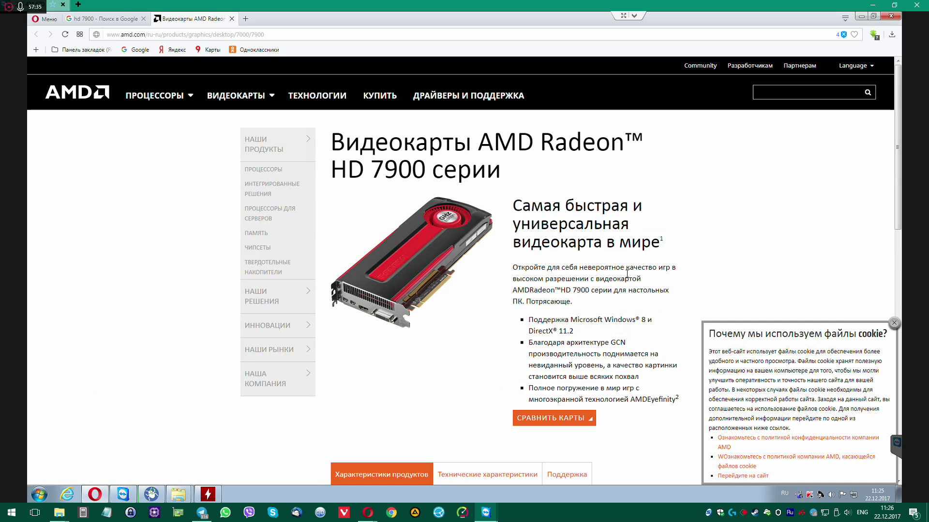
Look over the hd 7900 search results, then close Opera
left_click(112, 21)
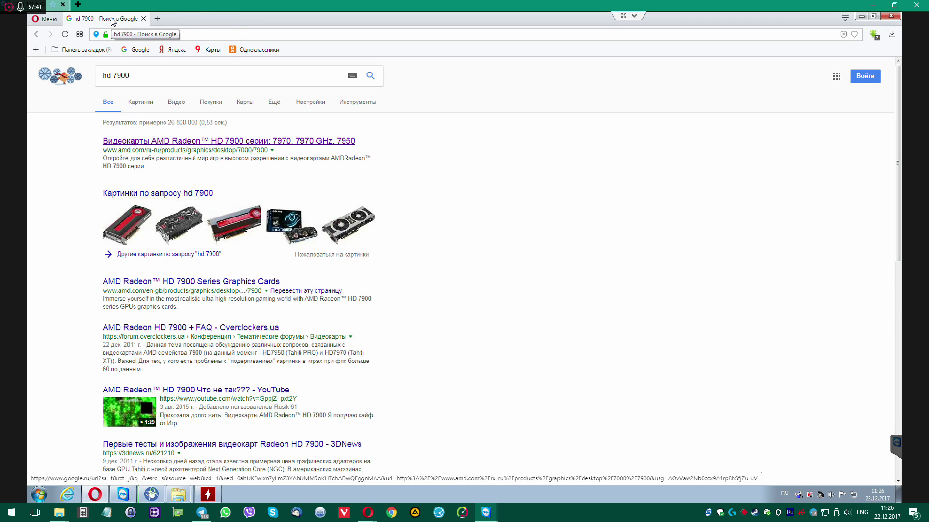
scroll(464, 319, "down", 1)
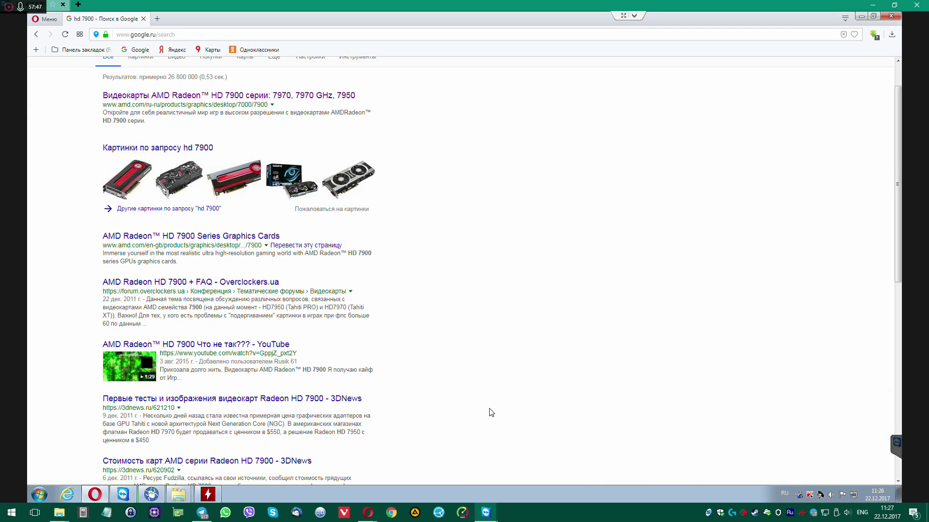
scroll(484, 407, "up", 1)
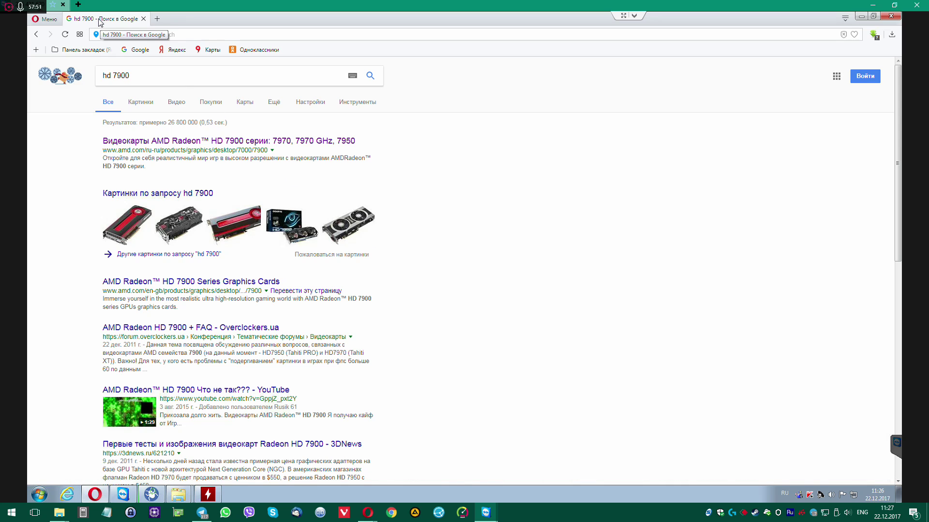
key("ctrl+t")
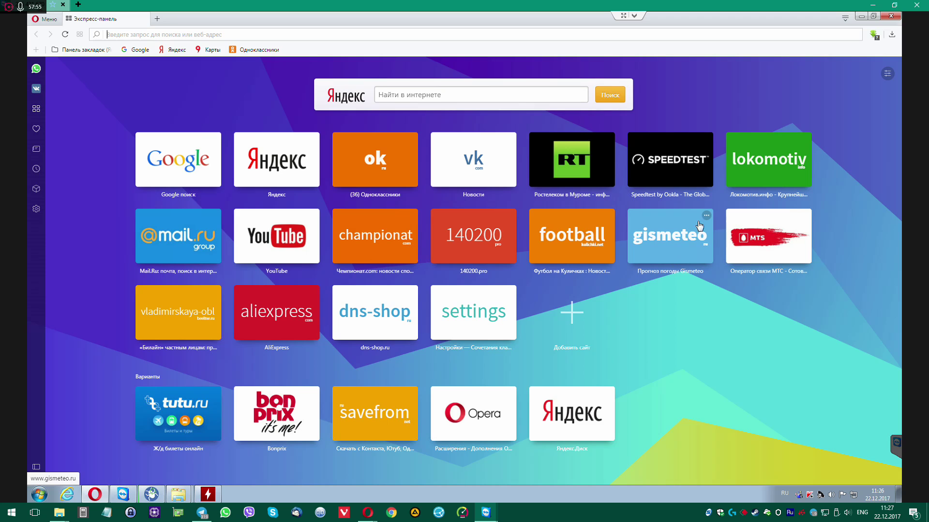
left_click(891, 20)
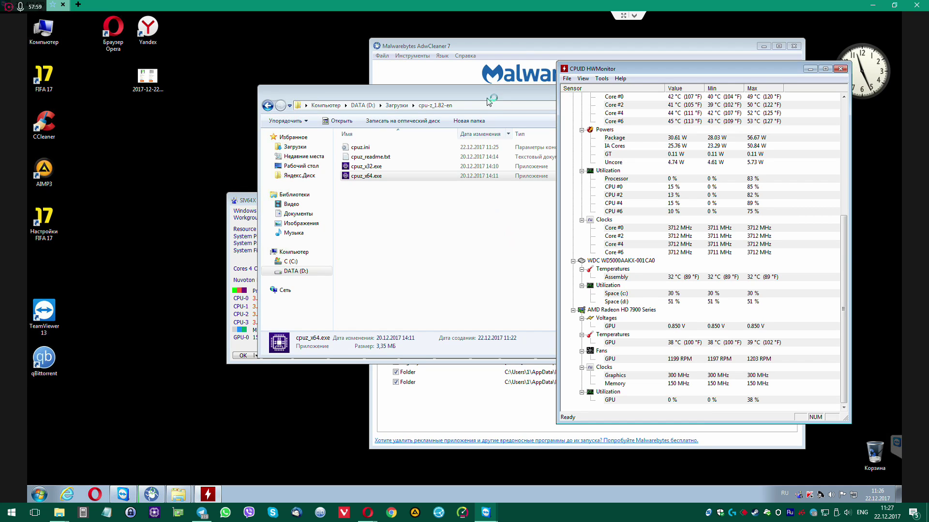
Close the CPU-Z folder window and reposition the SIV64X summary window
left_click_drag(488, 99, 340, 87)
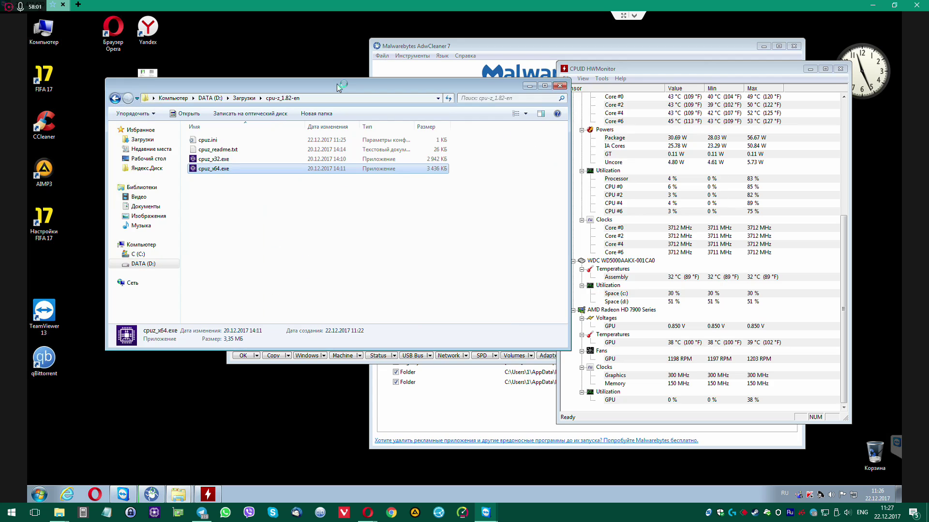
left_click(560, 86)
left_click_drag(476, 201, 369, 150)
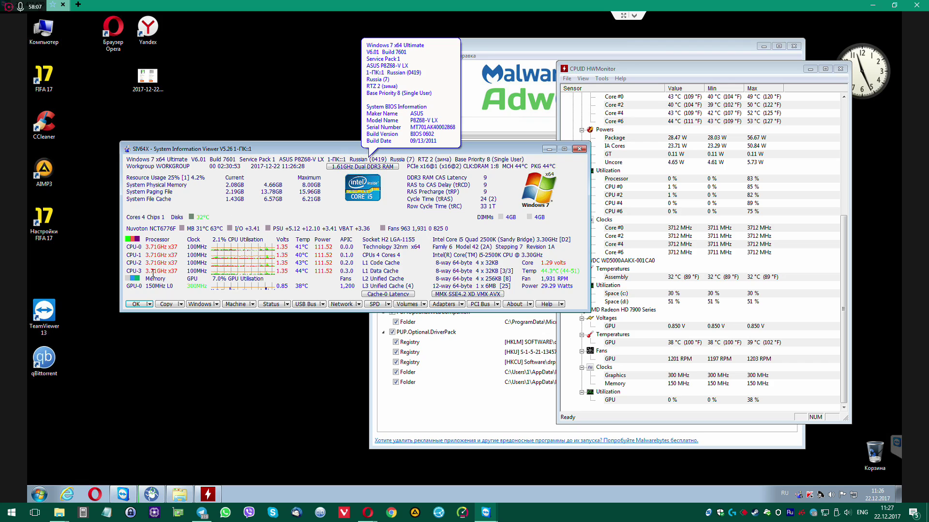
mouse_move(227, 260)
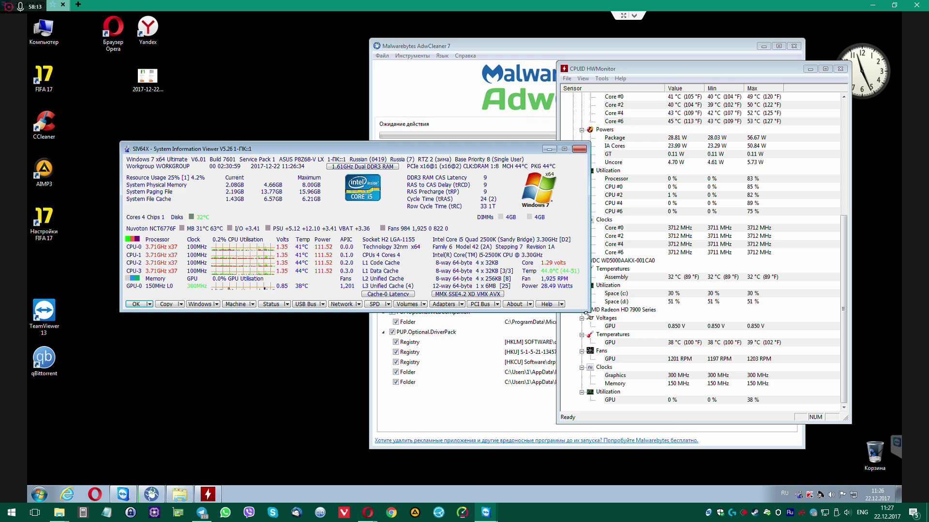
left_click_drag(588, 312, 696, 446)
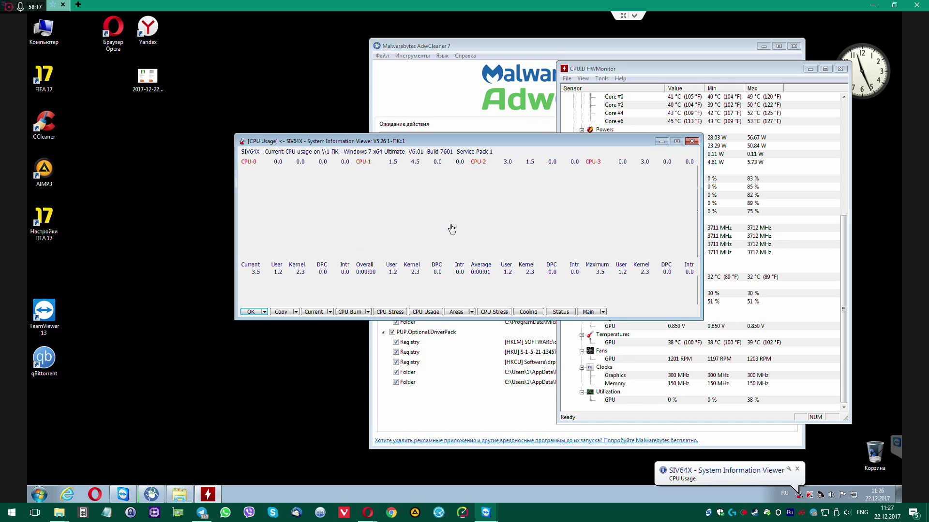
Check per-core CPU usage, dismiss it, and inspect the tooltips on SIV's memory values
mouse_move(443, 223)
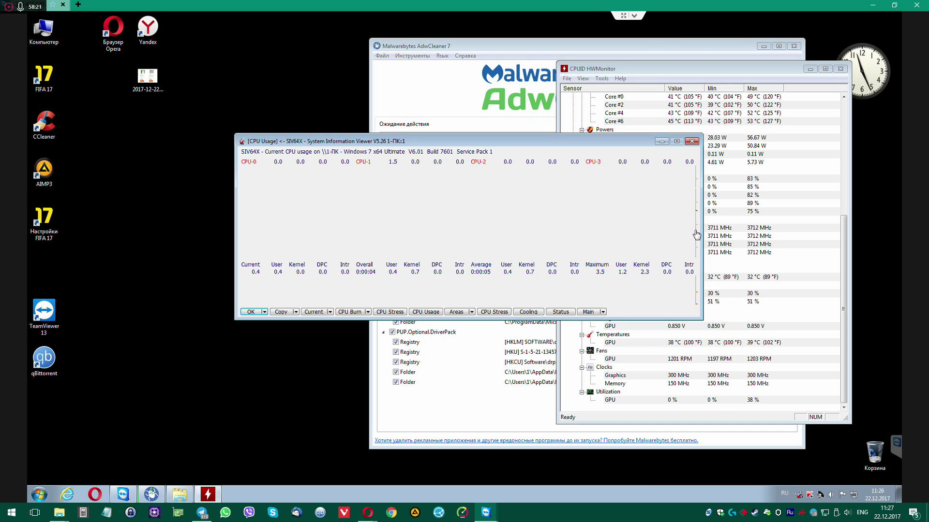
mouse_move(697, 235)
mouse_move(340, 206)
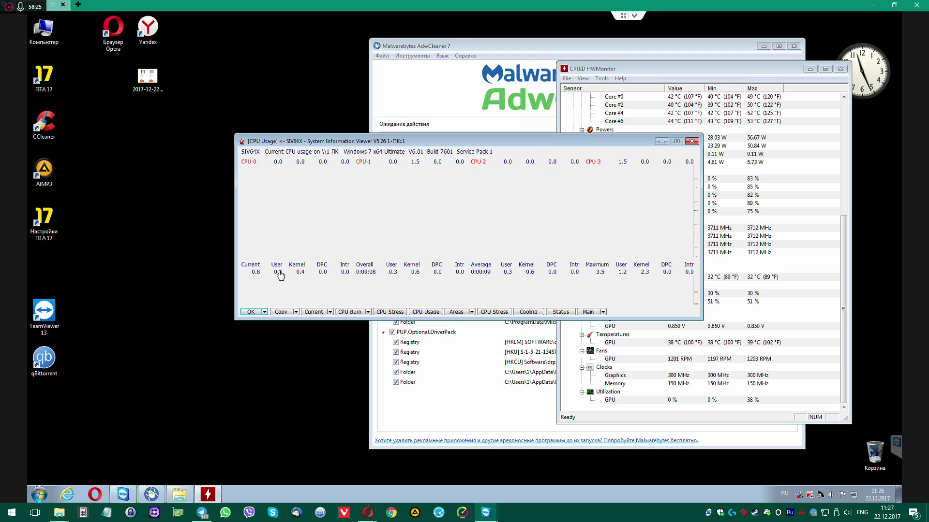
left_click(251, 311)
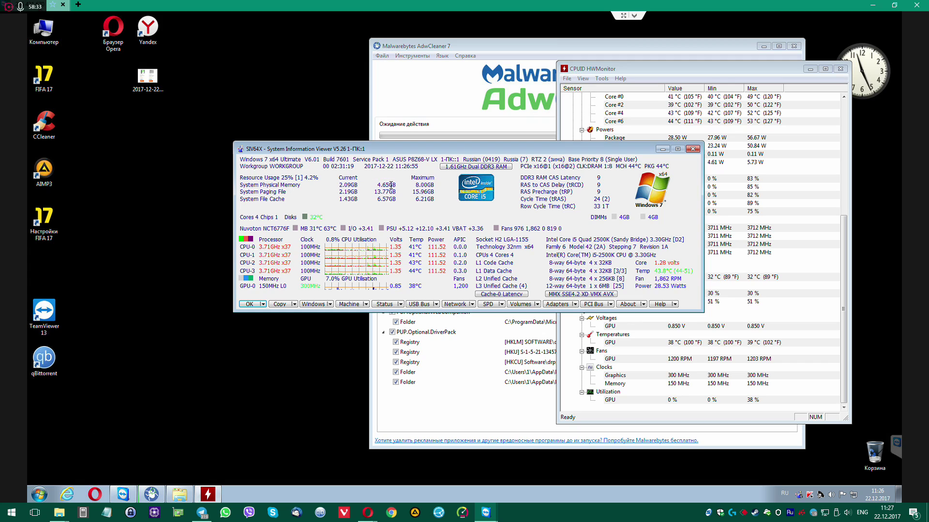
mouse_move(430, 186)
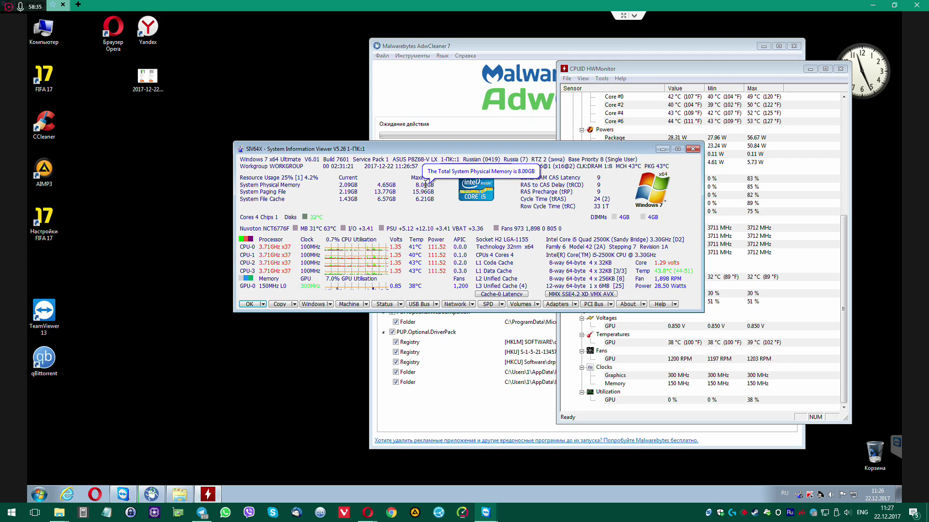
mouse_move(348, 199)
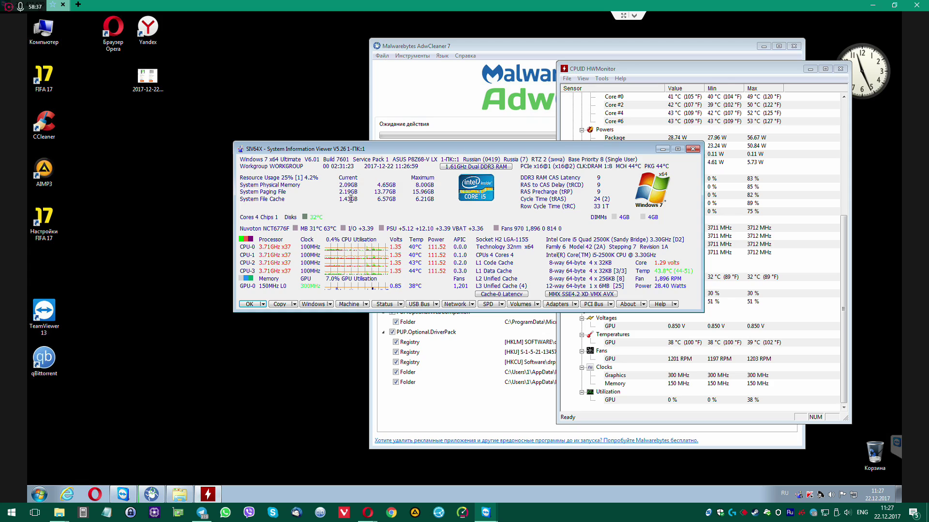
mouse_move(583, 180)
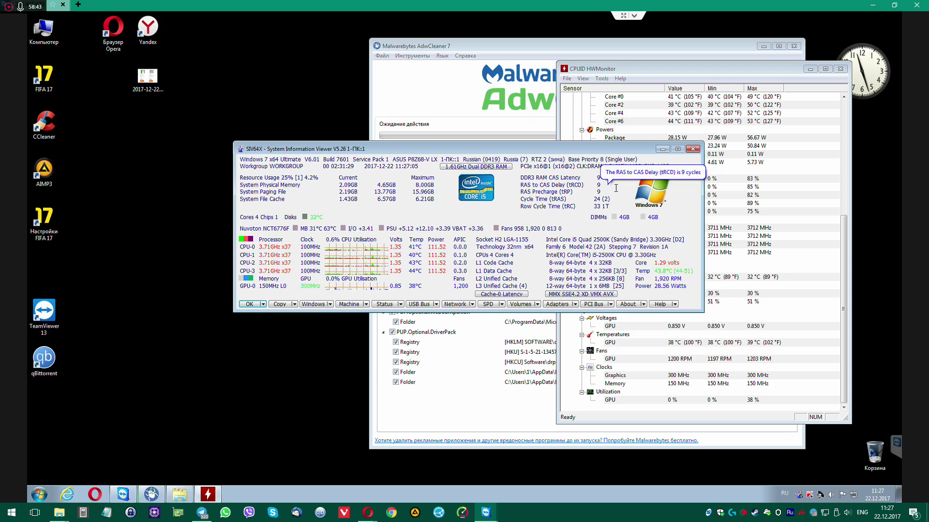
mouse_move(615, 187)
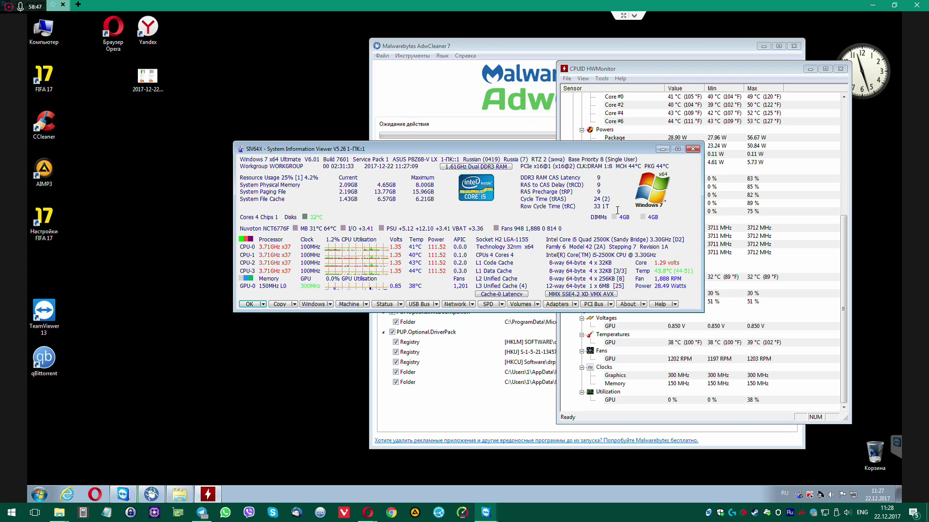
mouse_move(616, 205)
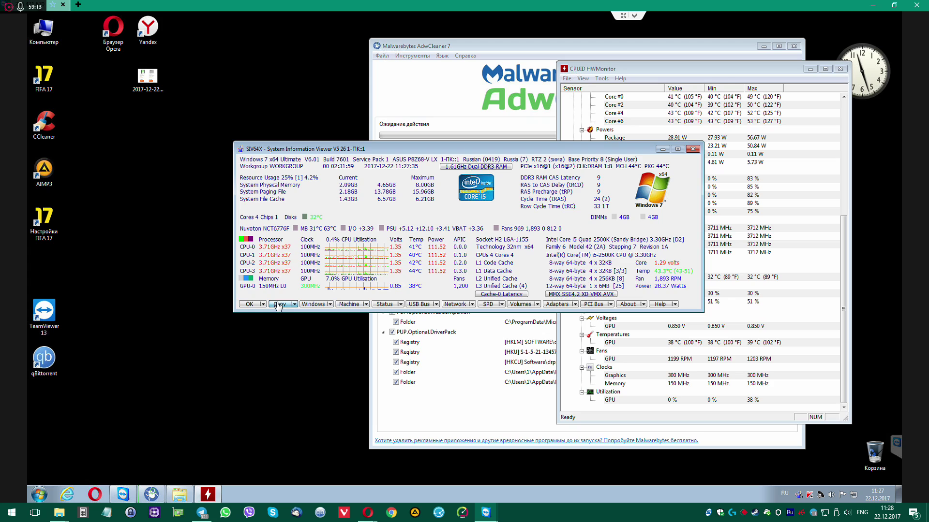
Check SIV64X's Windows details and Hardware Status readings showing the Radeon HD 7950, closing each window
left_click(315, 304)
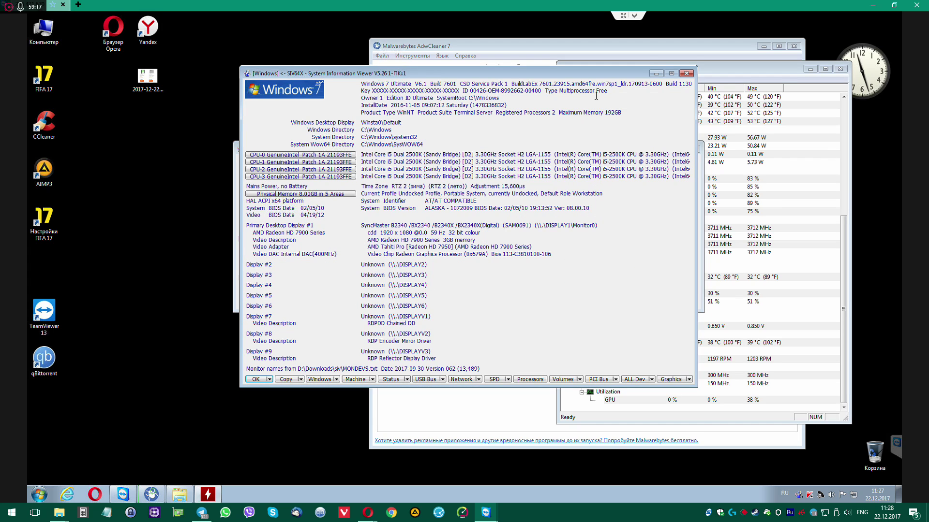
left_click(686, 73)
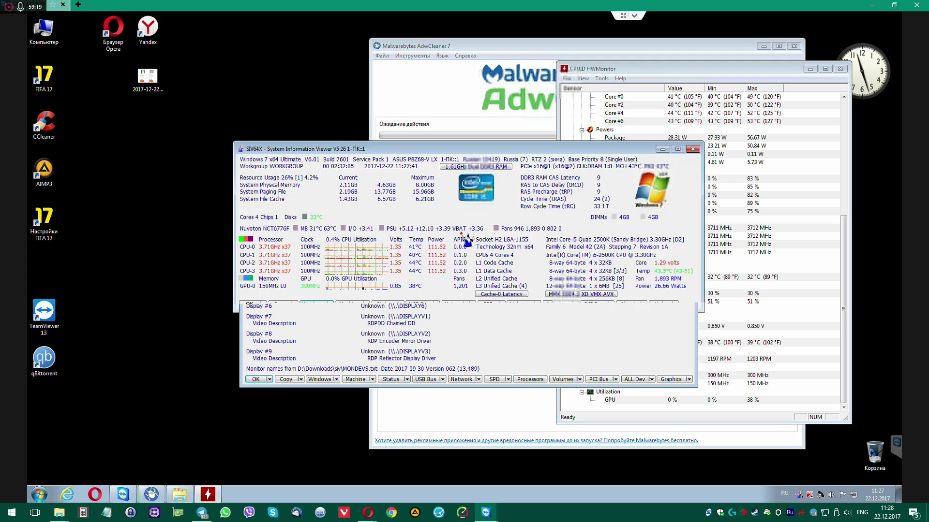
left_click(385, 304)
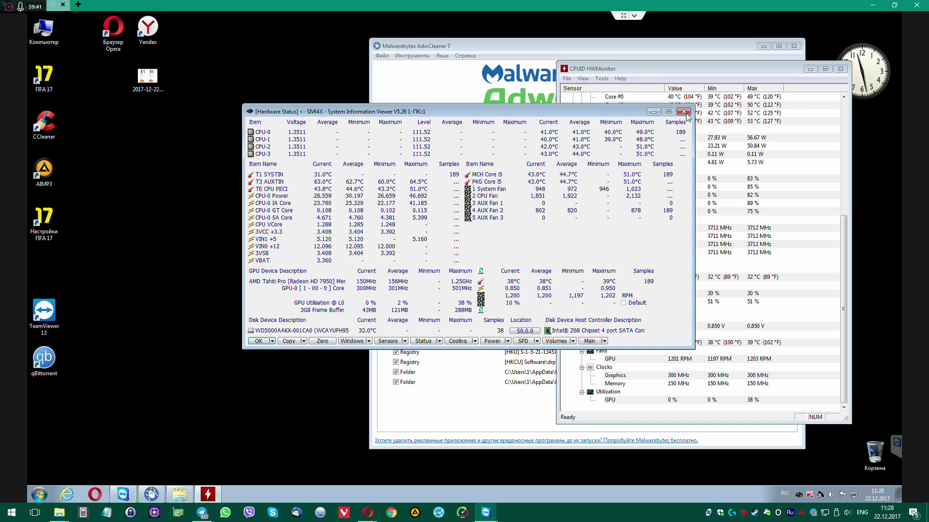
left_click(683, 113)
Close SIV64X entirely, then move HWMonitor aside and close it
left_click(693, 149)
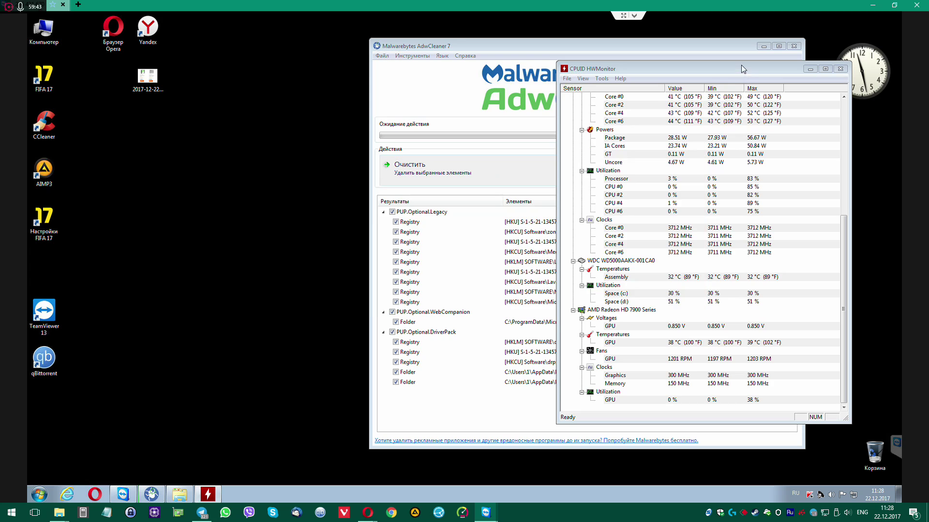
left_click_drag(660, 71, 330, 80)
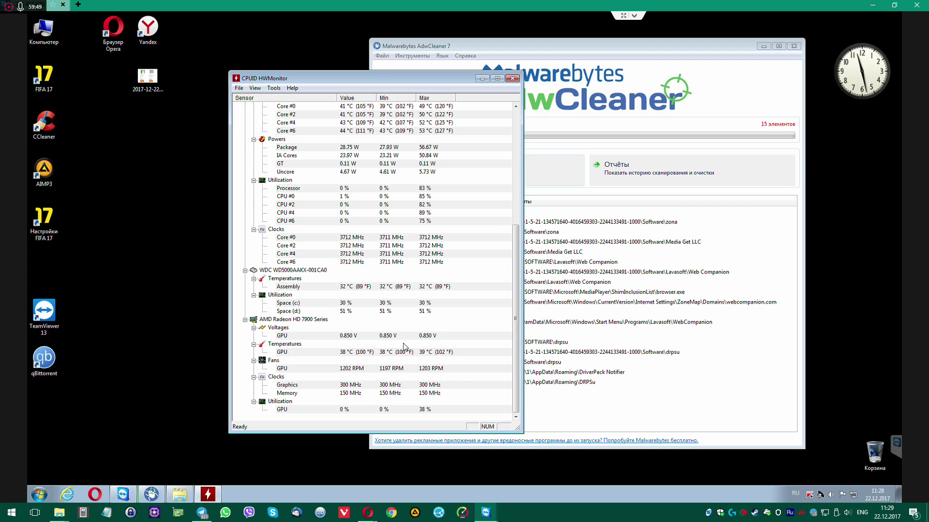
left_click(512, 78)
Start AdwCleaner's cleaning (Очистить) of the 15 detected adware items, accepting the close-processes warning
left_click_drag(545, 47, 426, 48)
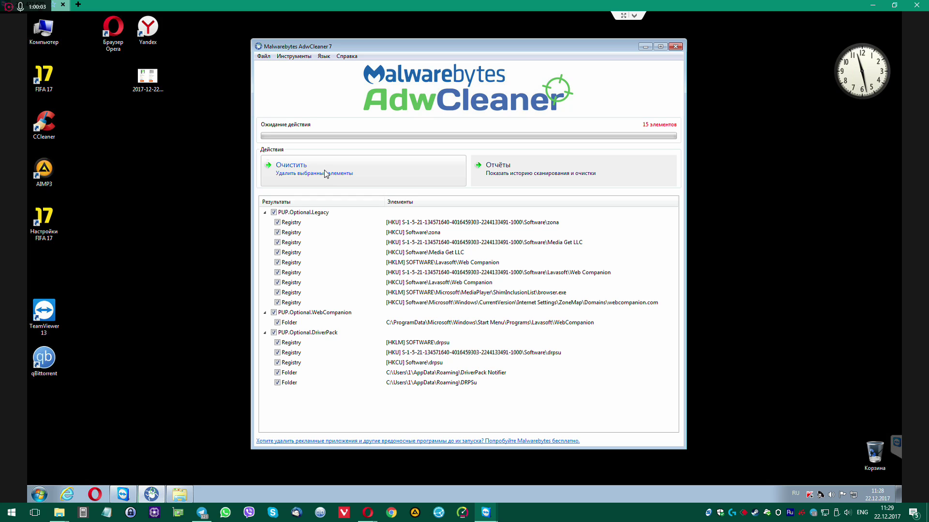
left_click(333, 171)
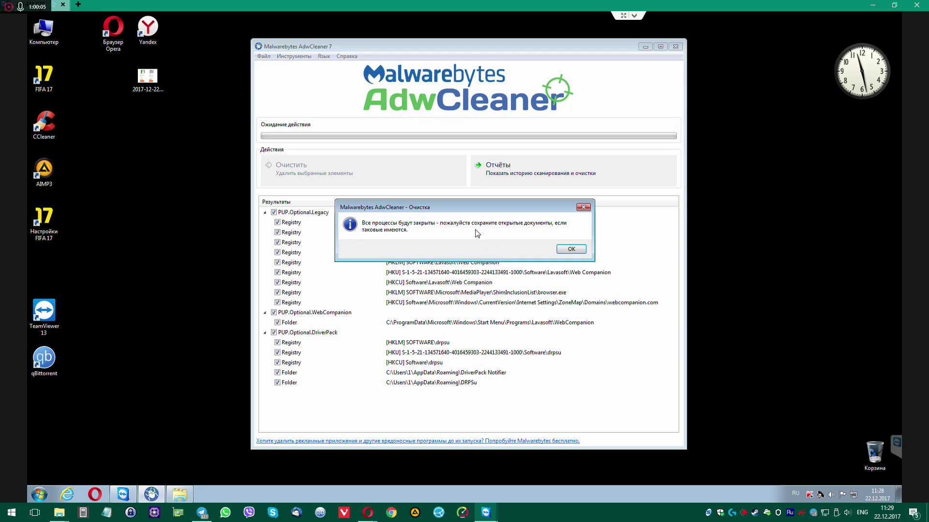
left_click(572, 250)
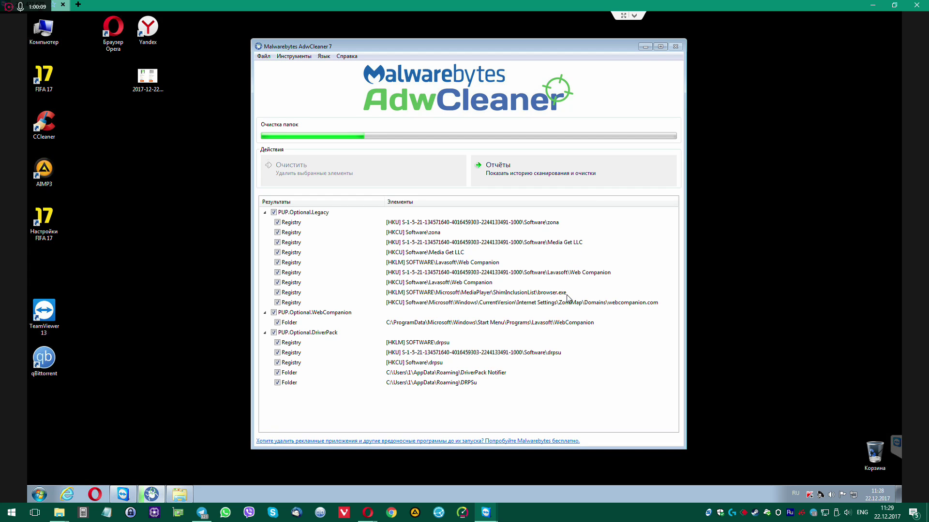